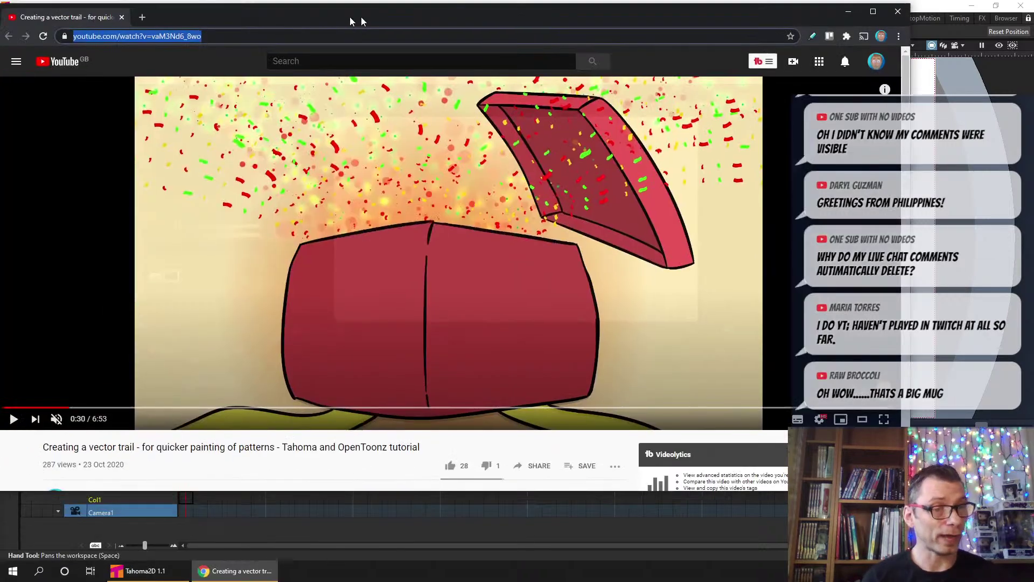
Skim through the YouTube tutorial on creating a vector trail, from about 1:15 to 6:06, and close it
left_click_drag(361, 22, 416, 24)
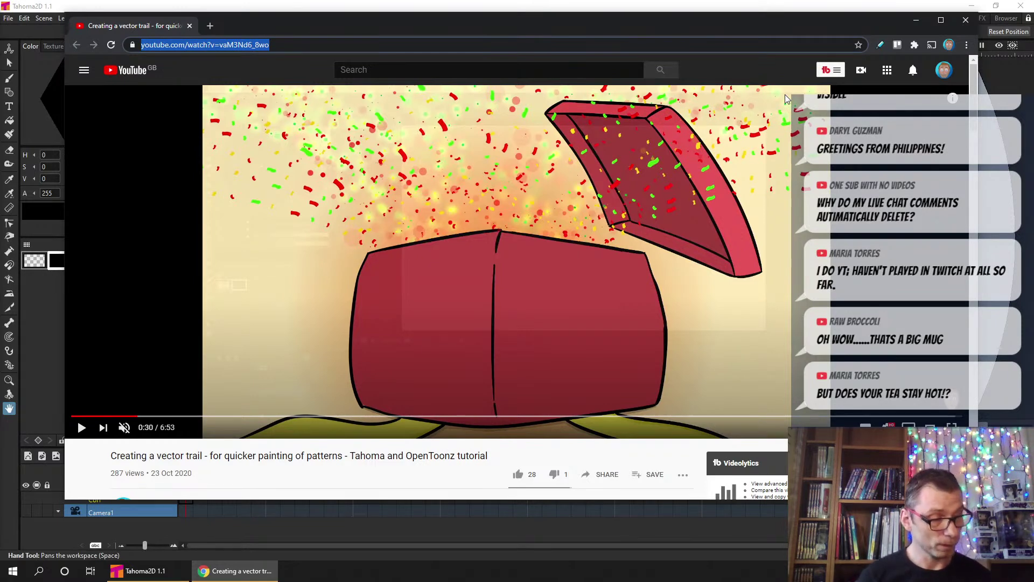
left_click(142, 417)
left_click_drag(144, 420, 261, 418)
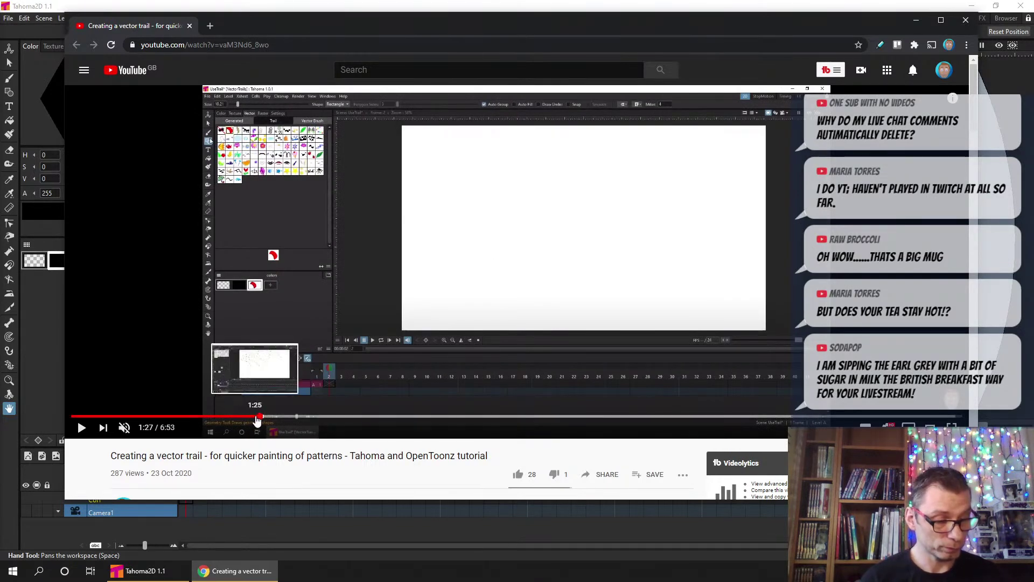
left_click_drag(243, 422, 243, 419)
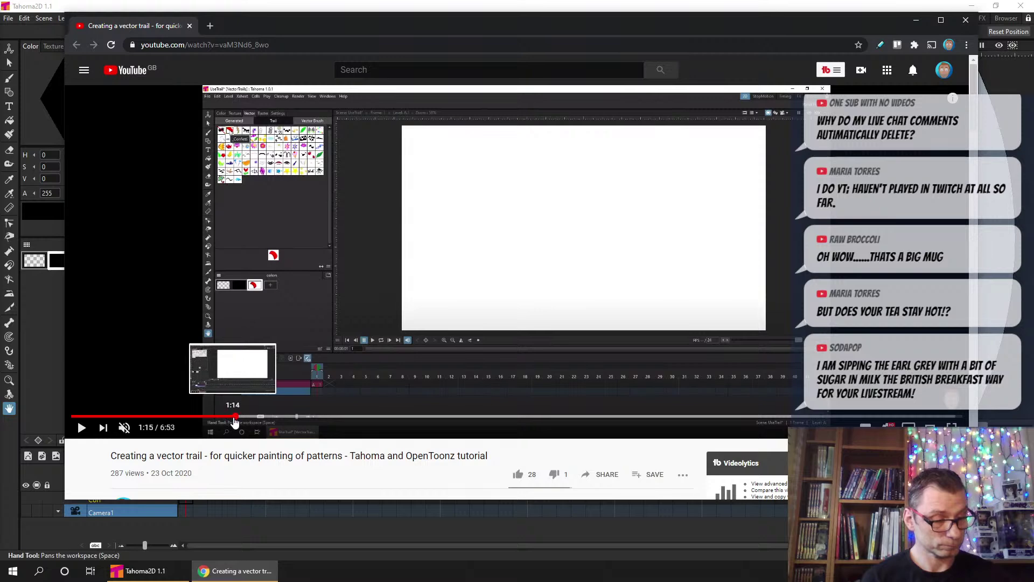
left_click(254, 420)
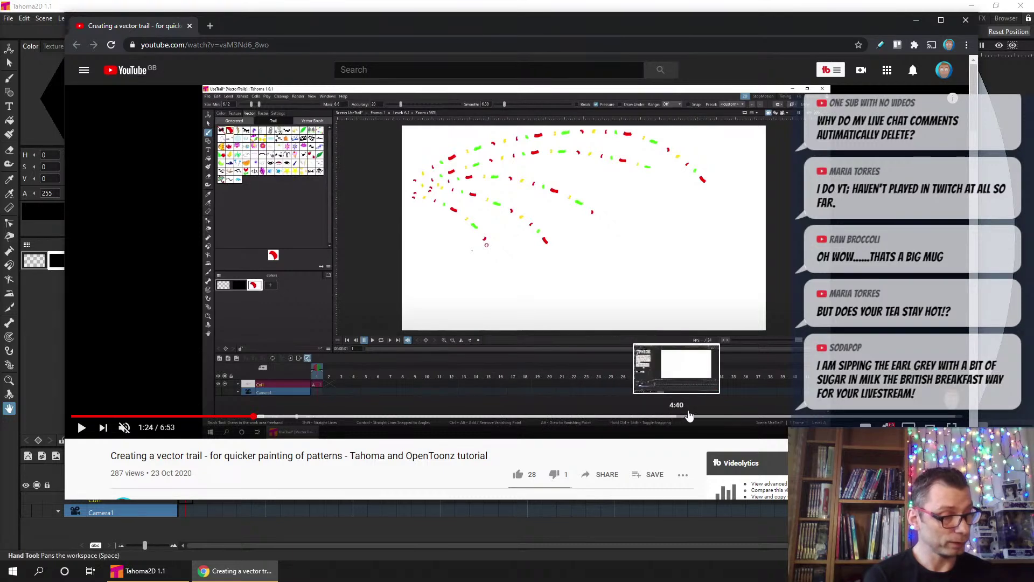
left_click(780, 417)
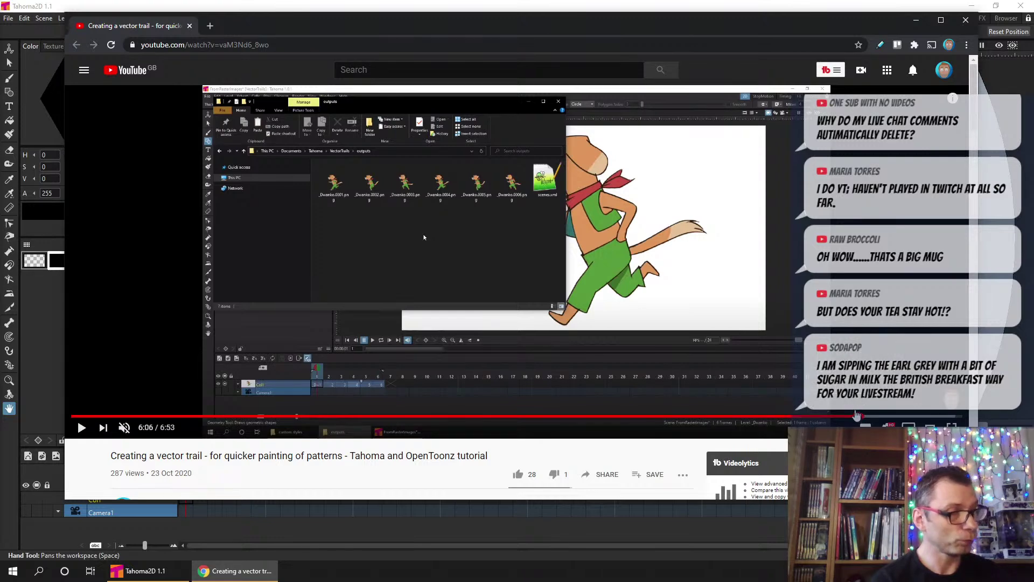
left_click(861, 417)
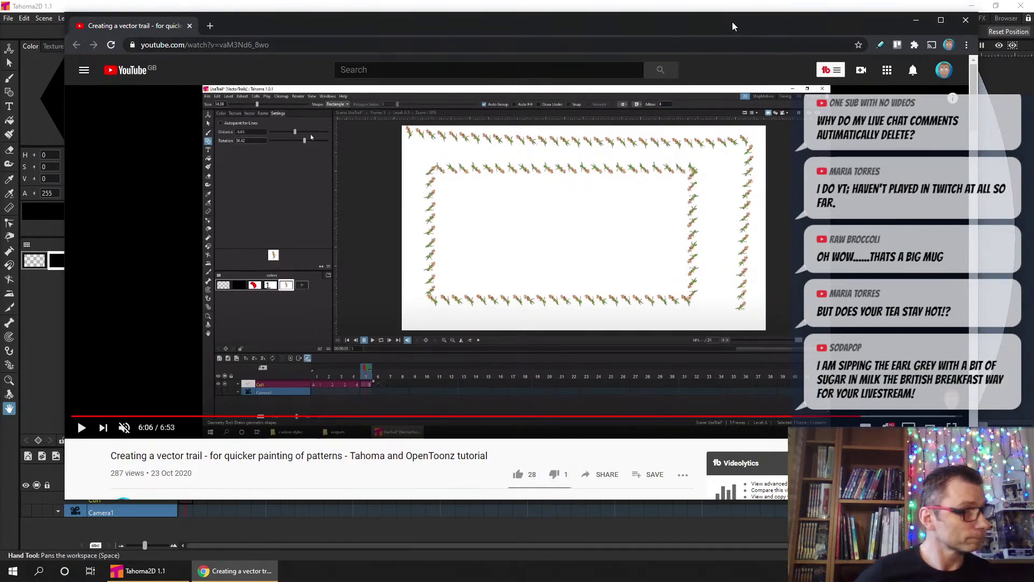
key("ctrl+w")
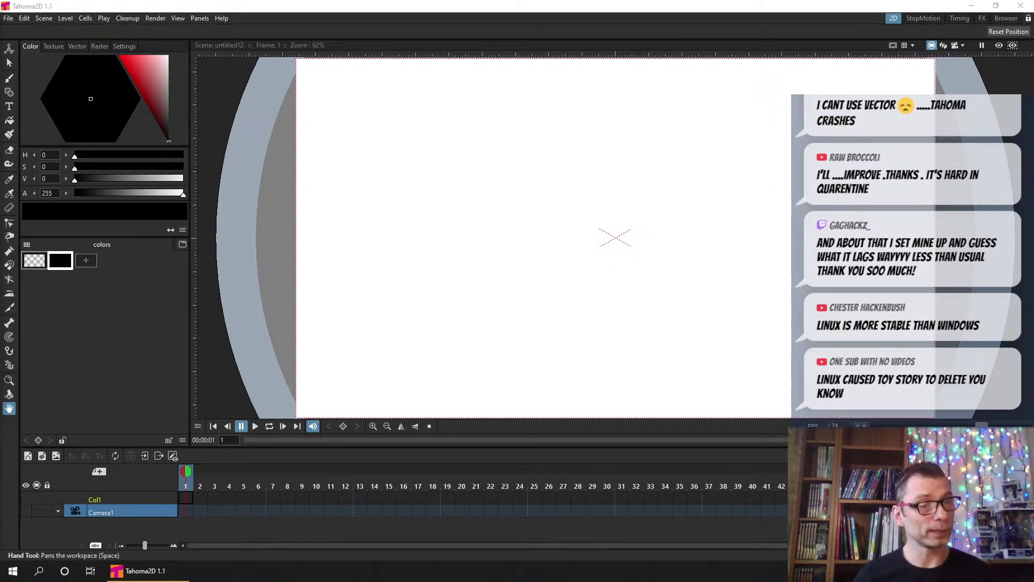
left_click(222, 18)
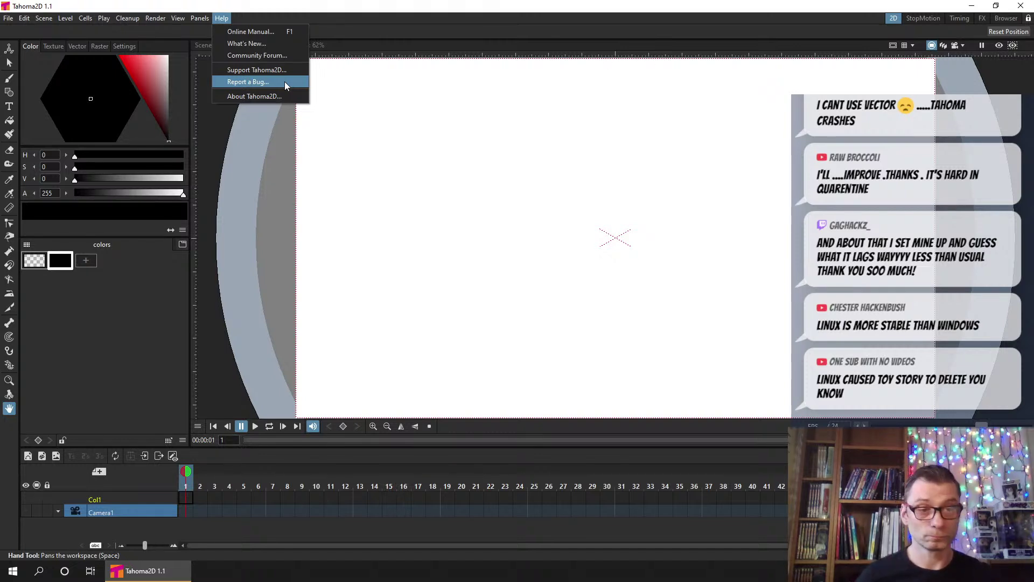
left_click(295, 11)
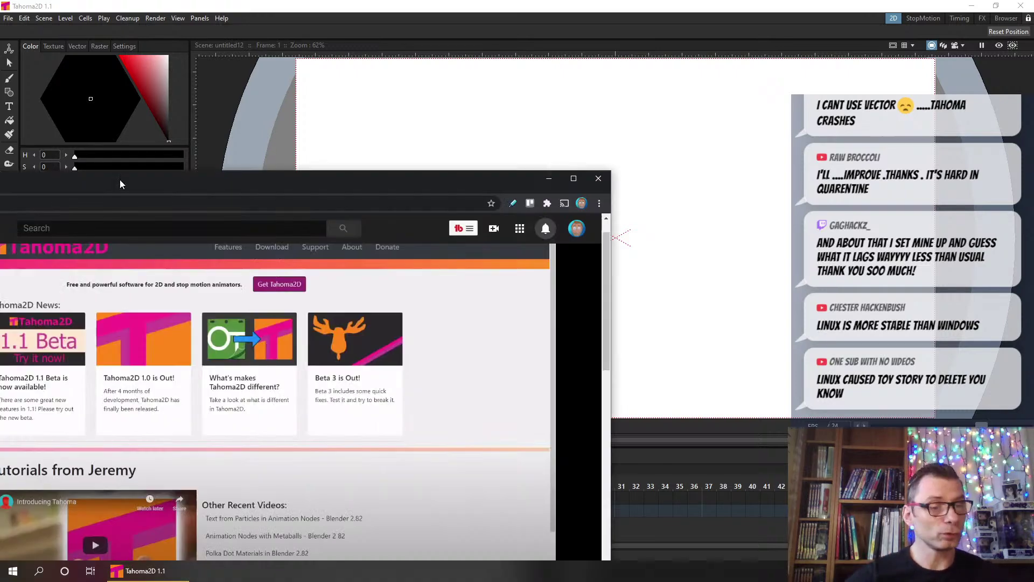
Skim the "Tahoma2D 1.1 Beta - Lots of New Features" video in a maximized browser window for the new drawing features
left_click_drag(120, 179, 403, 18)
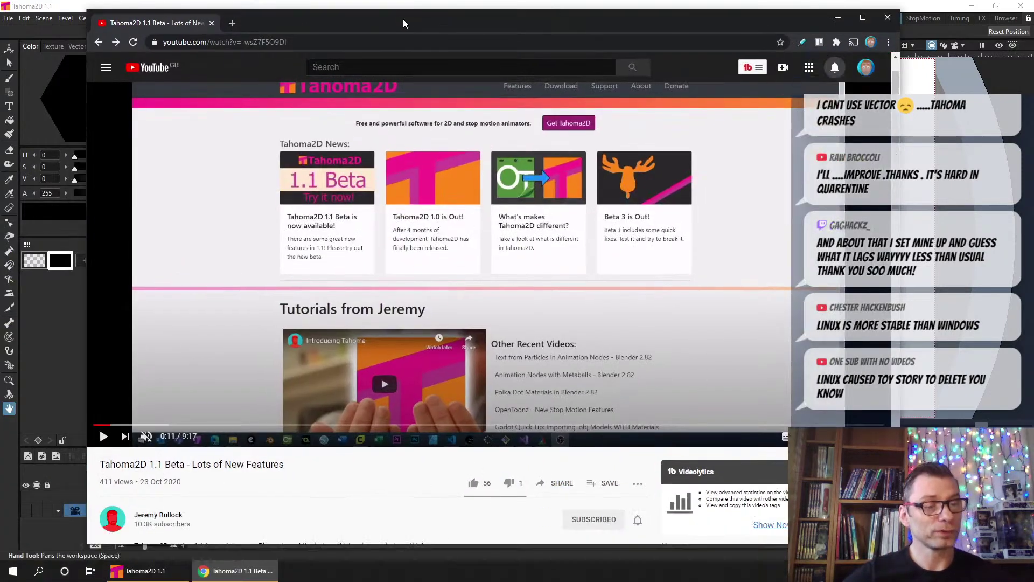
double_click(403, 18)
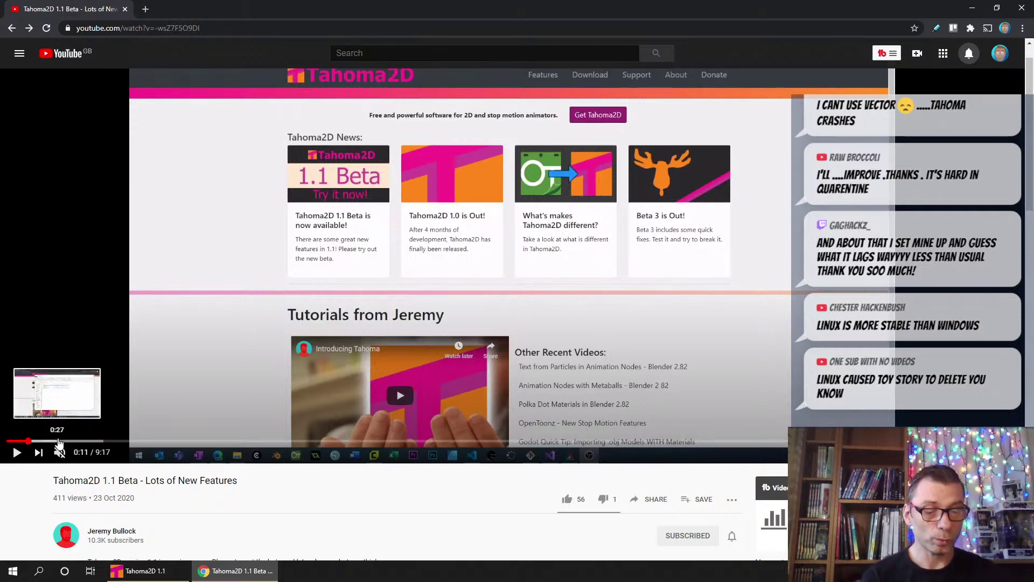
left_click(101, 442)
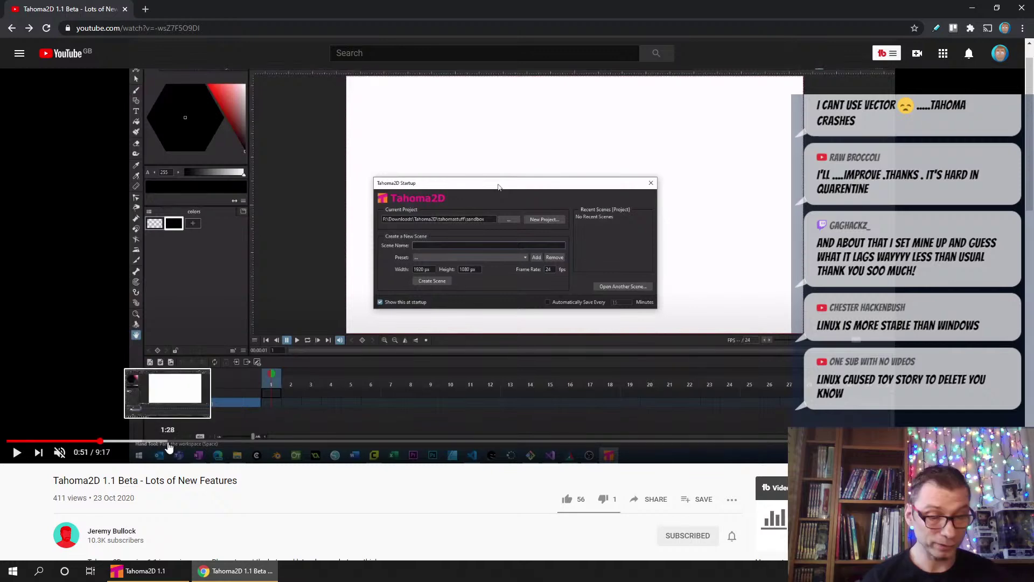
left_click(191, 443)
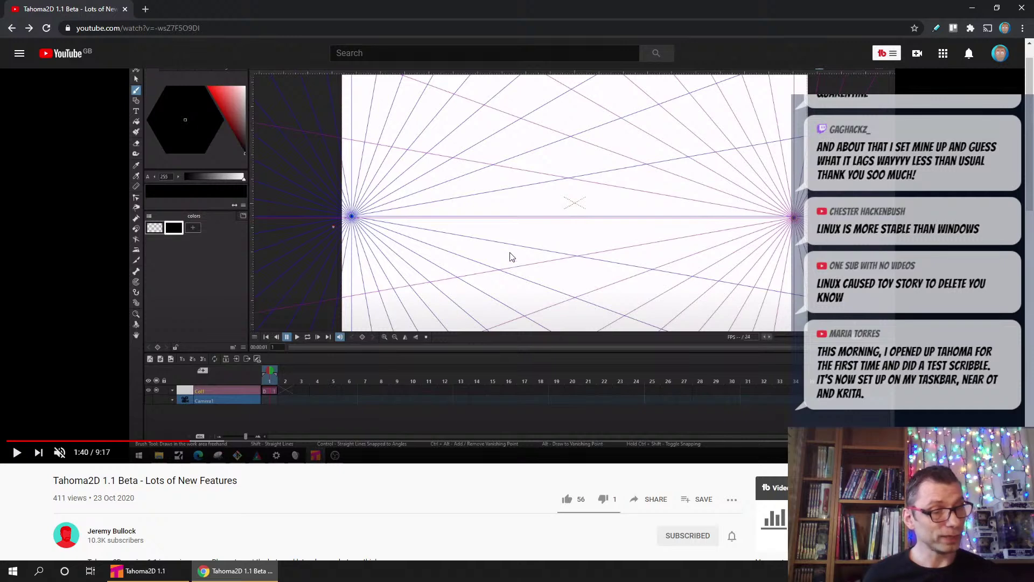
left_click(237, 441)
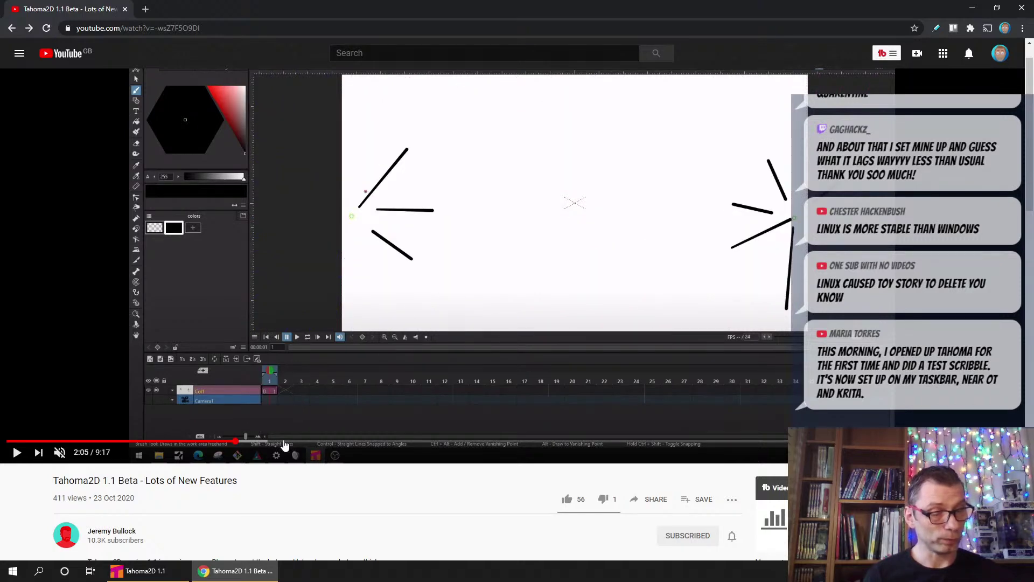
left_click(284, 442)
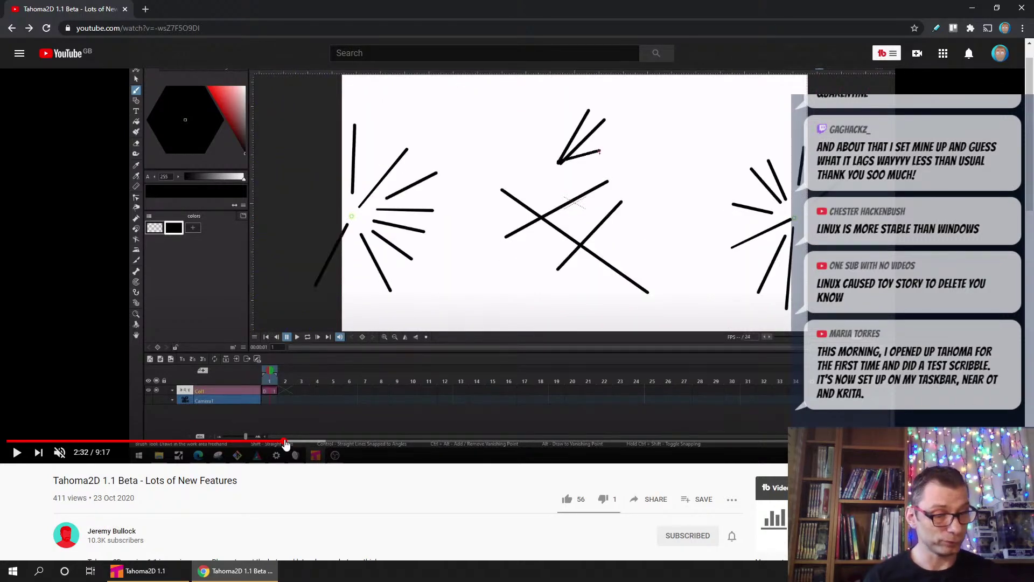
left_click(451, 443)
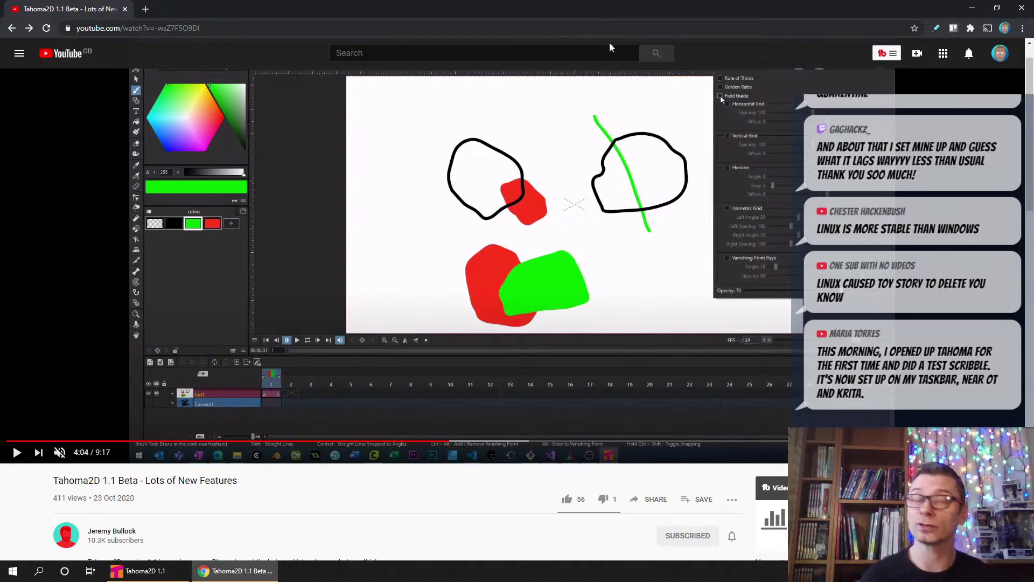
double_click(602, 13)
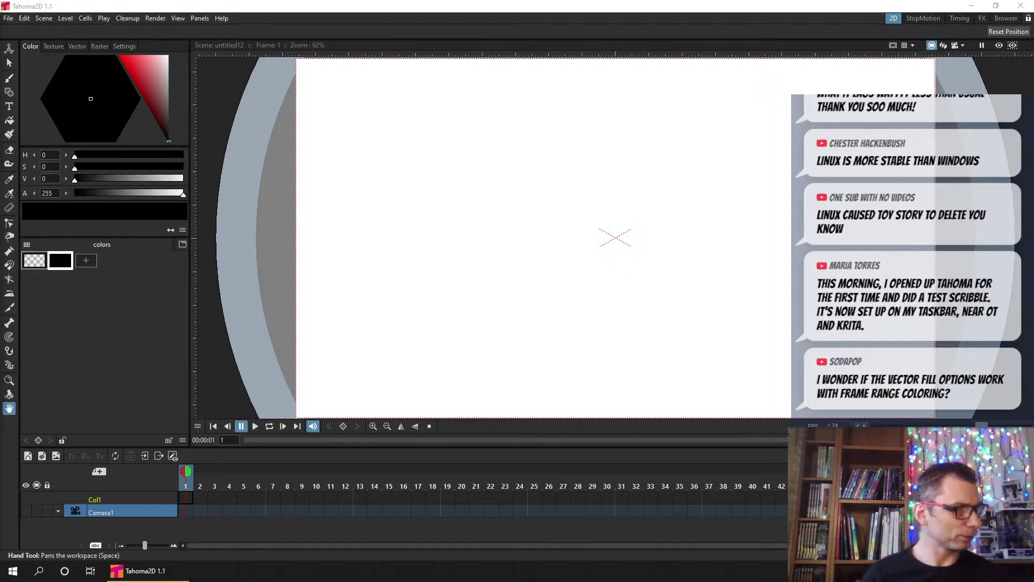
Create a new project named Stream in the Tohoma folder under Documents from the startup dialog
left_click(199, 18)
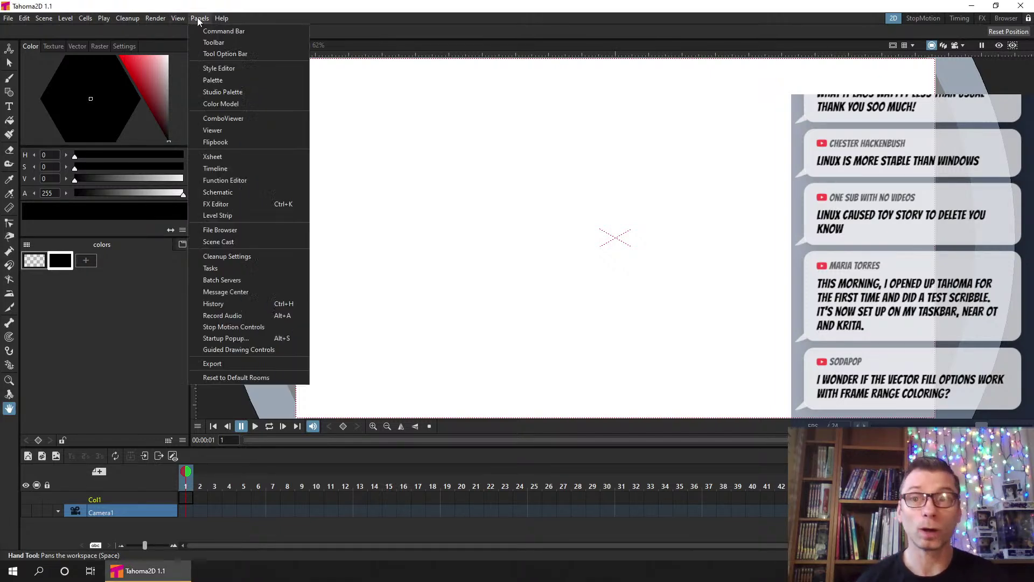
left_click(276, 338)
left_click(560, 250)
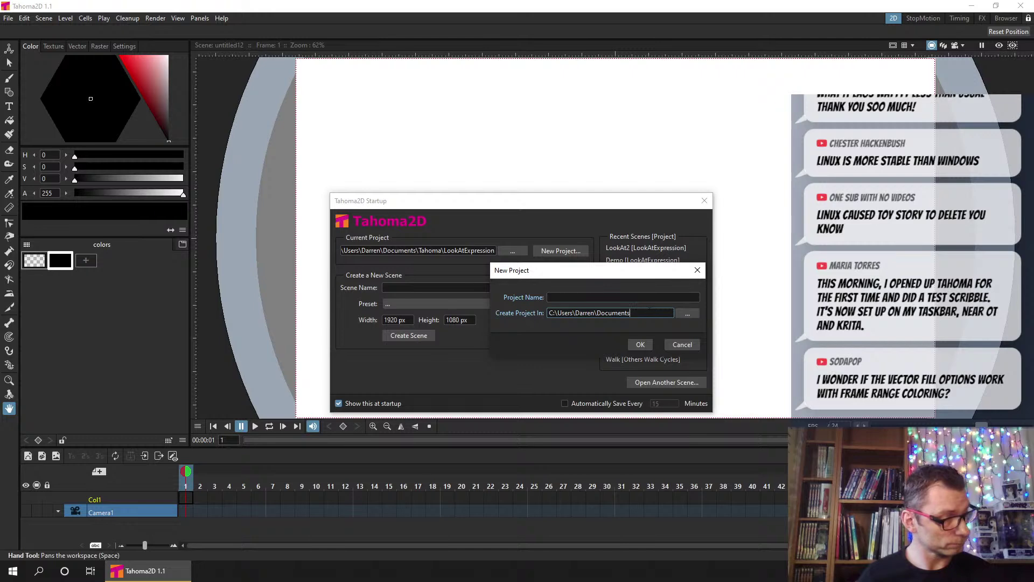
type("\\Tohom")
type("ahom")
type("a")
left_click(644, 297)
type("Stream")
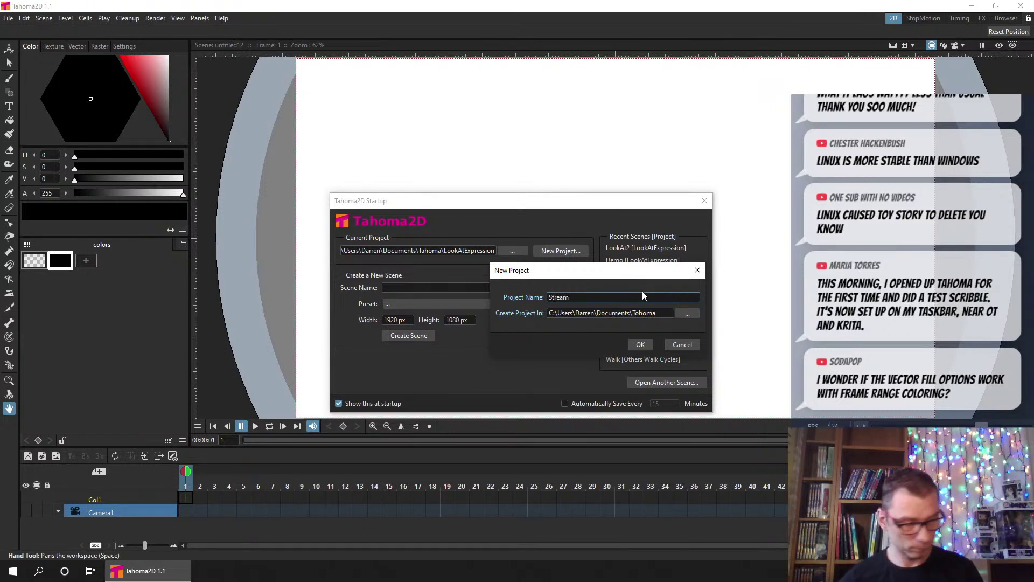
left_click(641, 344)
Create a new scene named Tests in the Stream project
left_click(418, 288)
type("Tests")
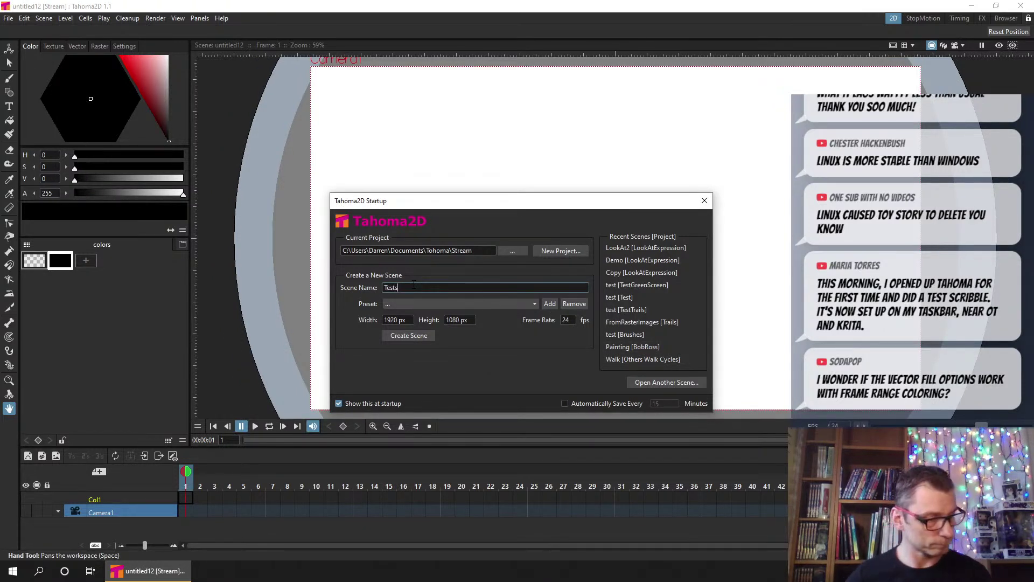
left_click(419, 337)
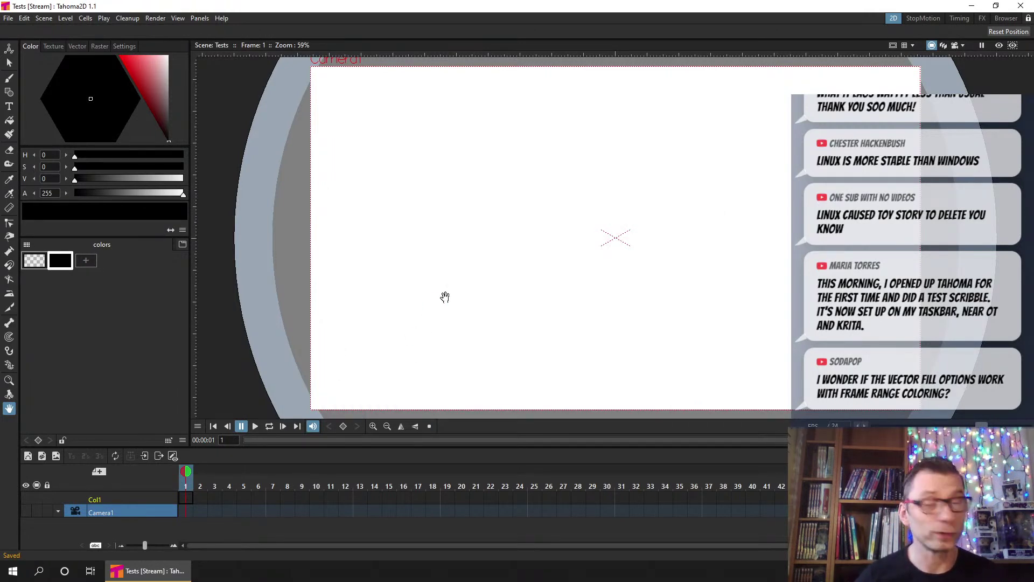
Create a new vector level and enable Auto Close, Auto Group and Auto Fill for the Brush tool
left_click(28, 457)
left_click(529, 310)
key("b")
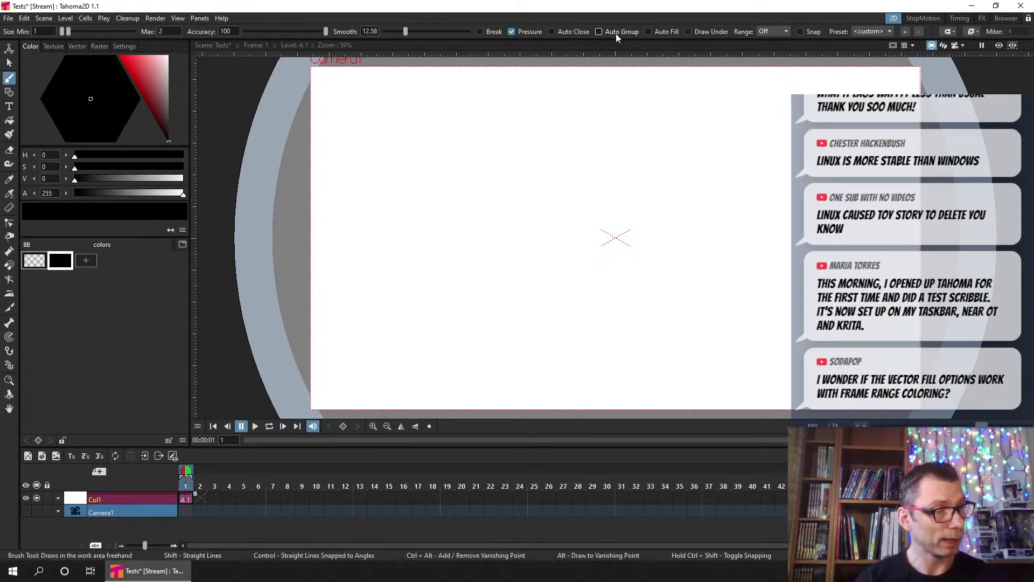
left_click(599, 32)
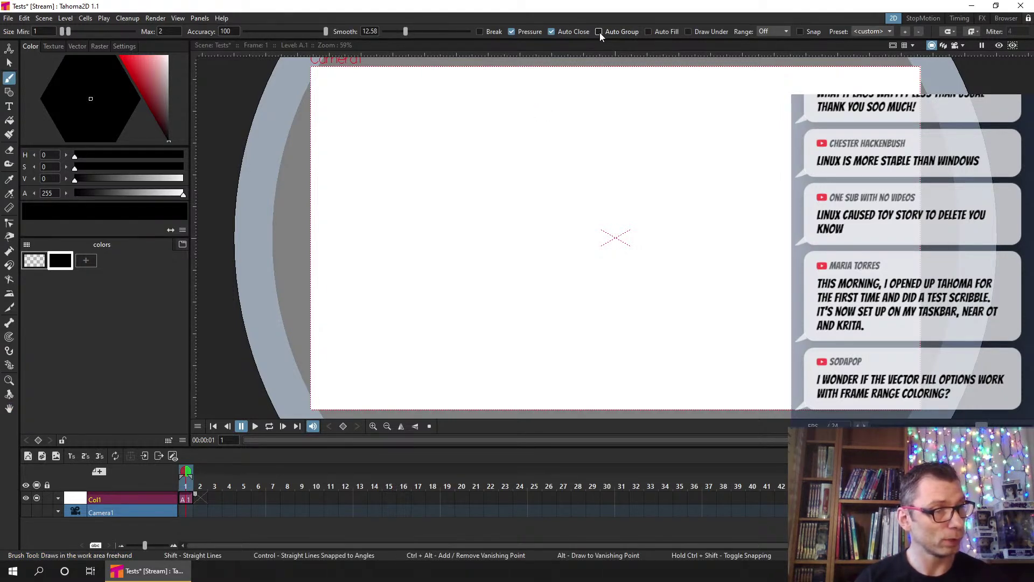
left_click(649, 32)
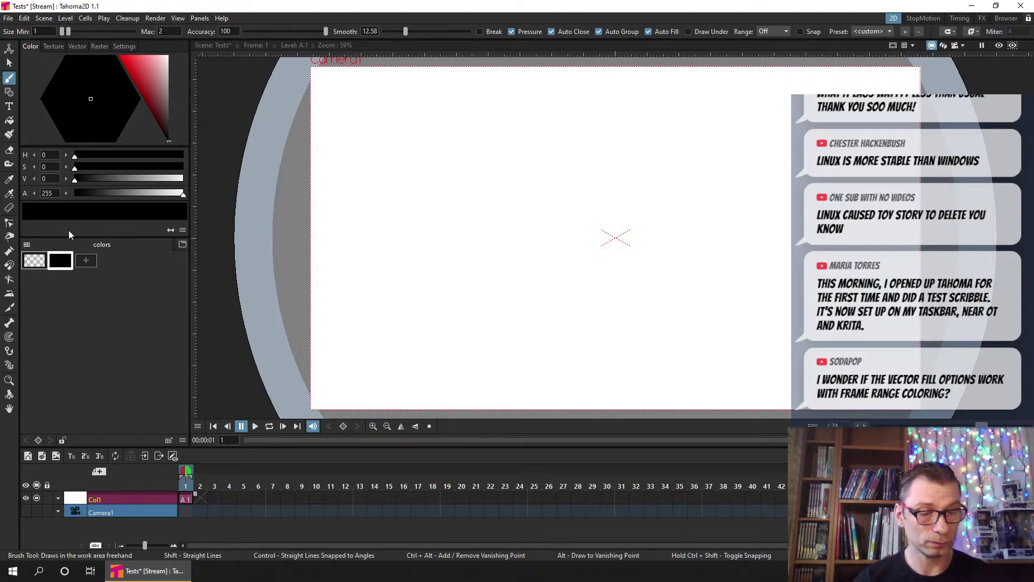
Add a red style to the palette and brush a closed, auto-filled shape in the canvas's upper-left area on frame 1
left_click(85, 260)
left_click(142, 68)
mouse_move(271, 69)
left_mouse_down()
mouse_move(420, 105)
mouse_move(363, 152)
mouse_move(436, 166)
mouse_move(454, 141)
left_mouse_up()
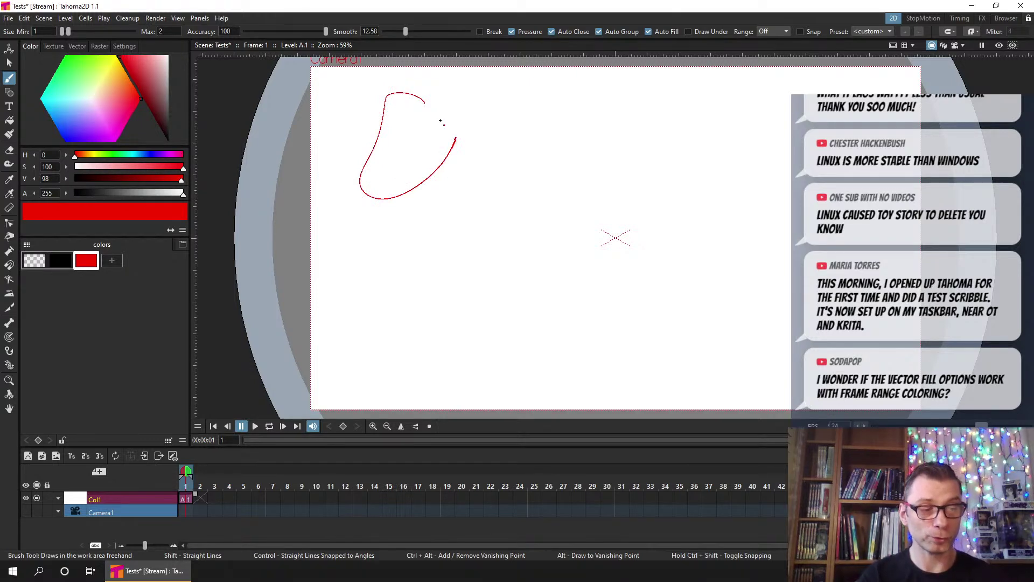
left_click_drag(455, 139, 426, 101)
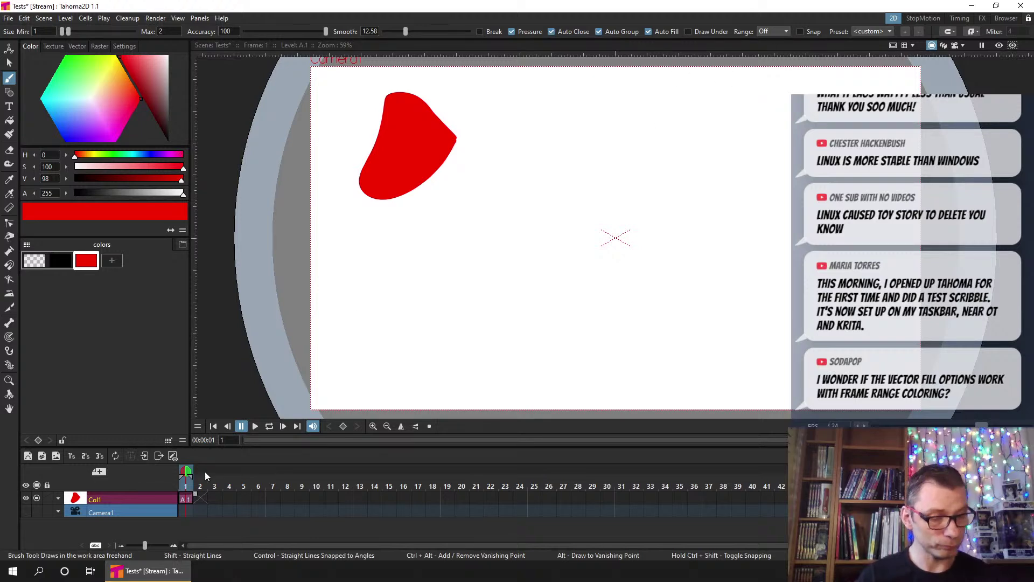
On frame 2, set the brush range to Linear and draw a nearly closed red square in the canvas's upper-left corner
left_click(200, 499)
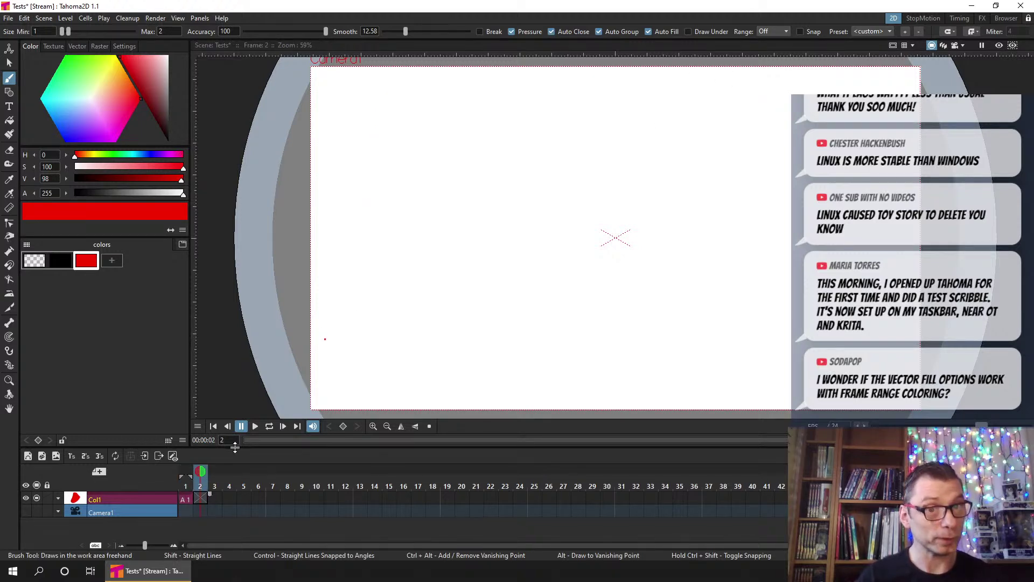
left_click(771, 31)
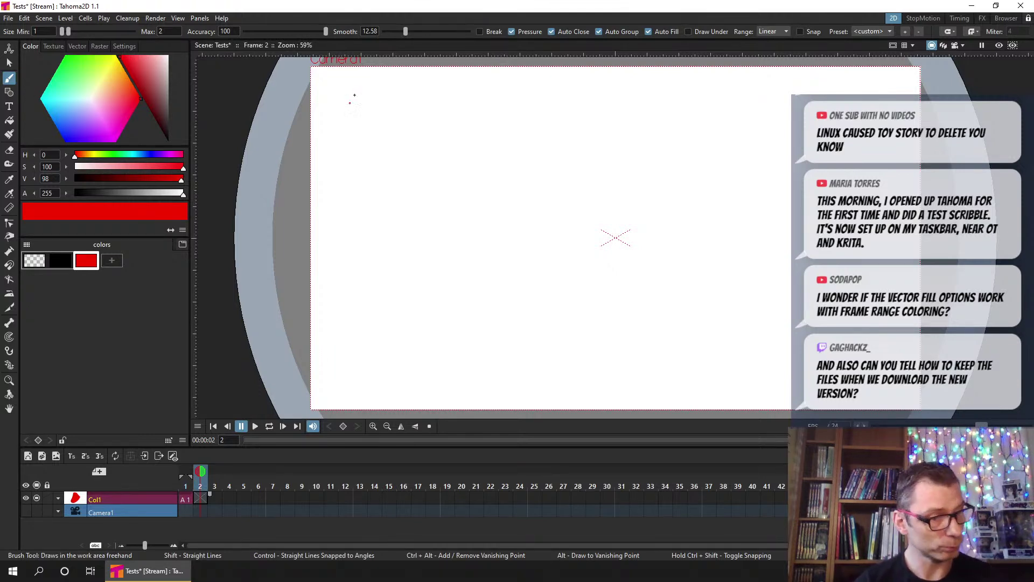
mouse_move(405, 89)
left_mouse_down()
mouse_move(329, 159)
mouse_move(362, 170)
mouse_move(406, 110)
left_mouse_up()
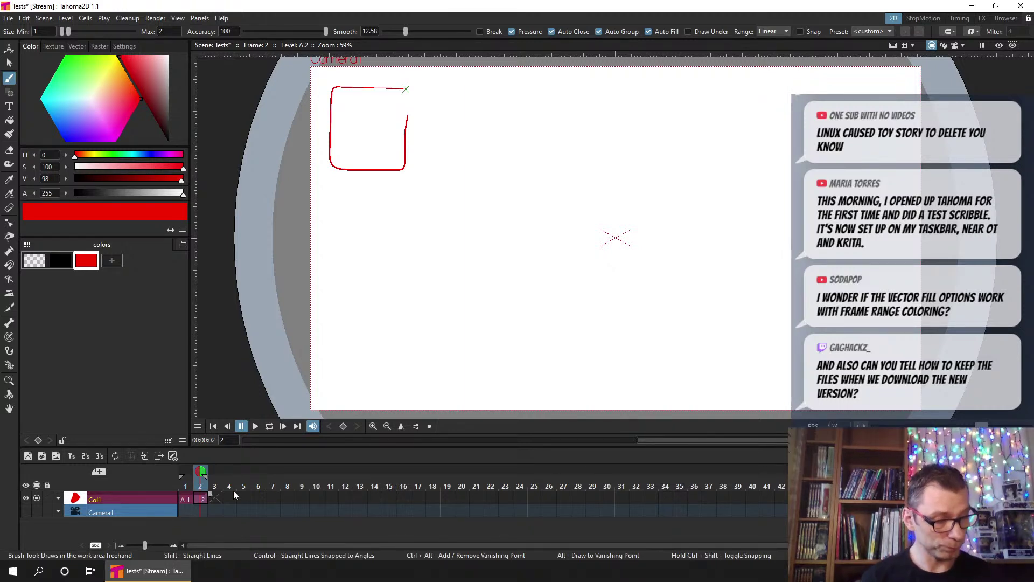
Create blank drawings in frames 3 to 19 of the Col1 level
left_click(211, 497)
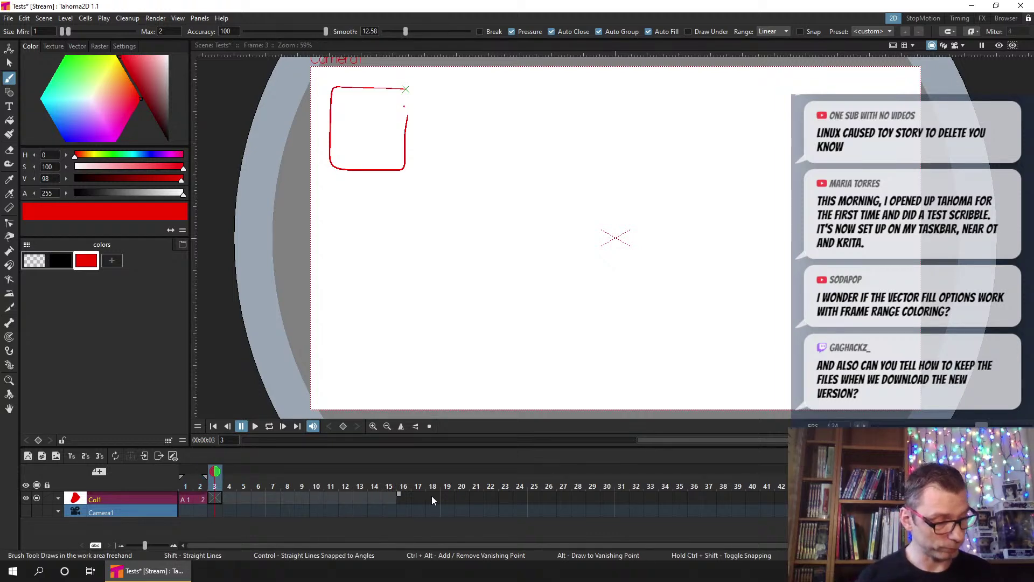
right_click(359, 497)
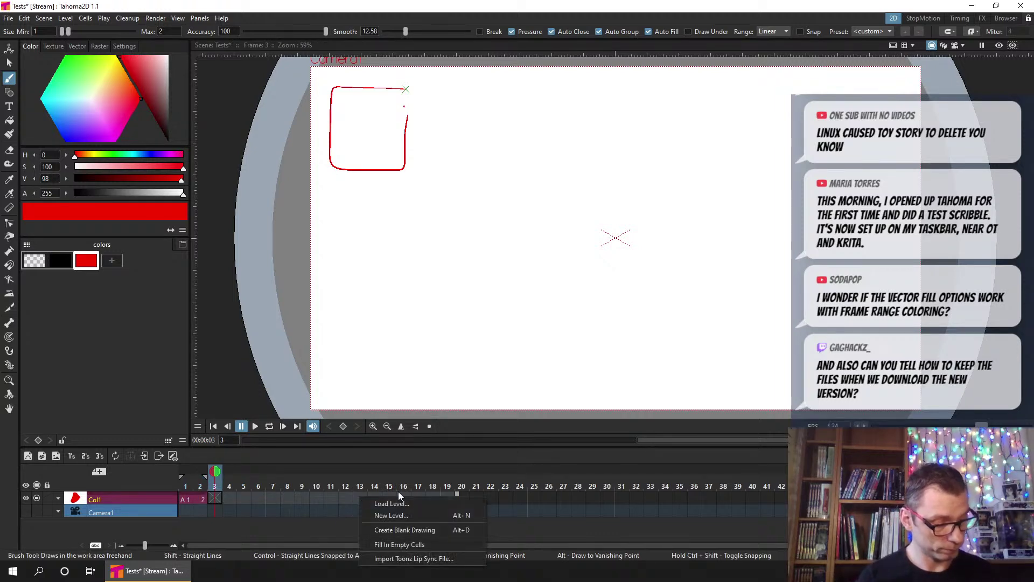
left_click(448, 529)
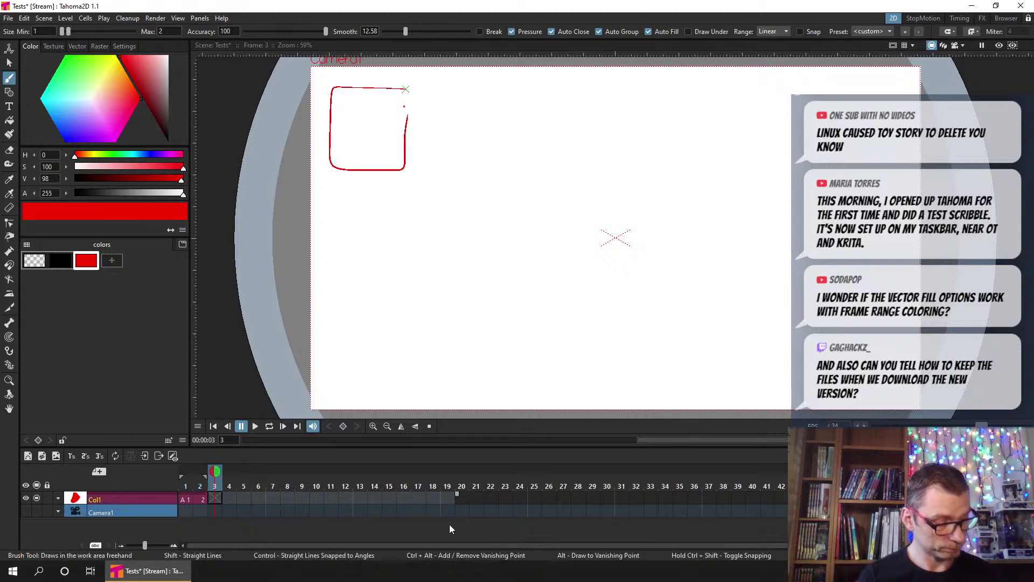
Draw the range's end shape near the canvas's upper-right corner on frame 19
left_click(449, 499)
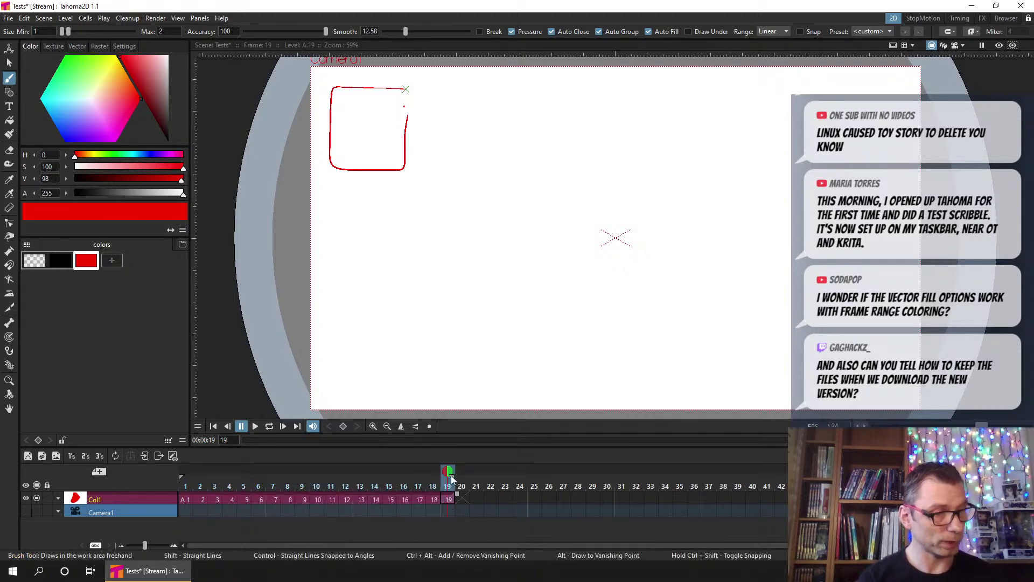
mouse_move(871, 82)
left_mouse_down()
mouse_move(793, 175)
mouse_move(911, 182)
left_mouse_up()
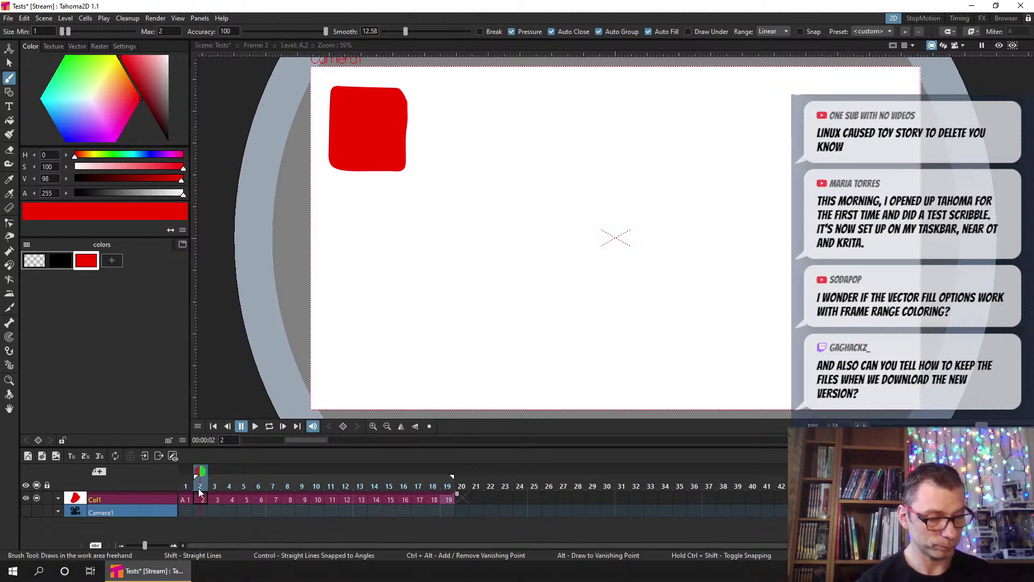
Scrub through the first frames of the range and change the palette's red style to blue with H 231, S 96 and V 98
left_click(214, 483)
mouse_move(226, 483)
left_mouse_down()
mouse_move(454, 487)
mouse_move(202, 479)
left_mouse_up()
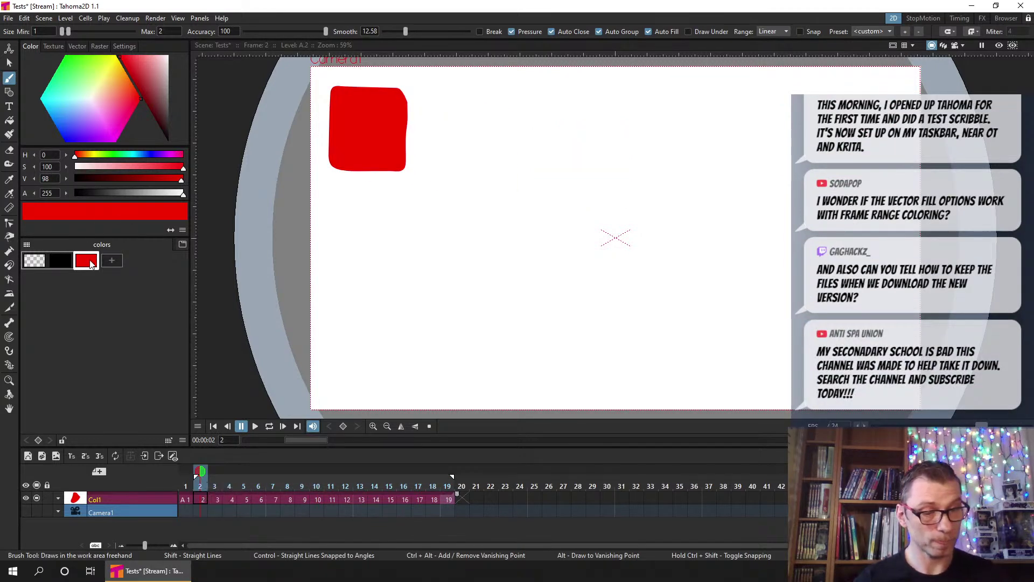
left_click(74, 114)
left_click_drag(73, 121, 63, 134)
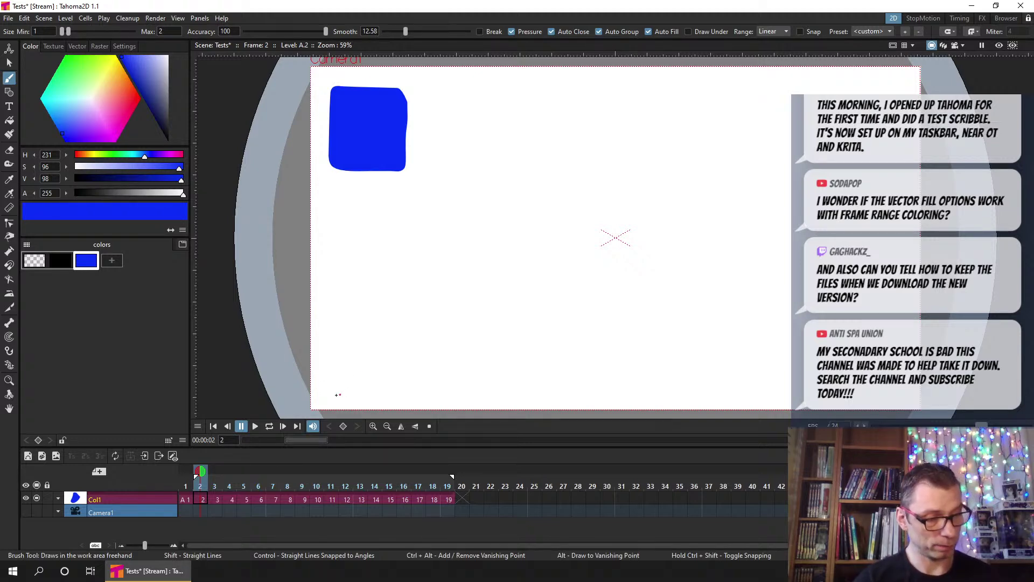
Draw a linear range from a tall rectangle in the canvas's lower-left area on frame 2 to a wide one in the lower-right area on frame 19
mouse_move(425, 393)
left_mouse_down()
mouse_move(417, 231)
mouse_move(381, 212)
mouse_move(327, 209)
mouse_move(326, 294)
left_mouse_up()
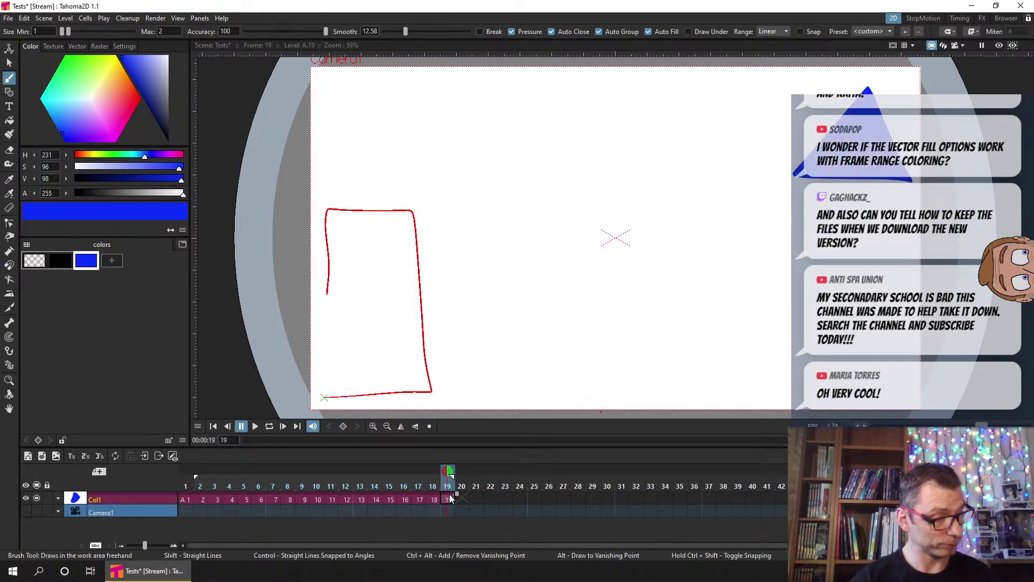
mouse_move(683, 391)
left_mouse_down()
mouse_move(892, 399)
mouse_move(897, 330)
left_mouse_up()
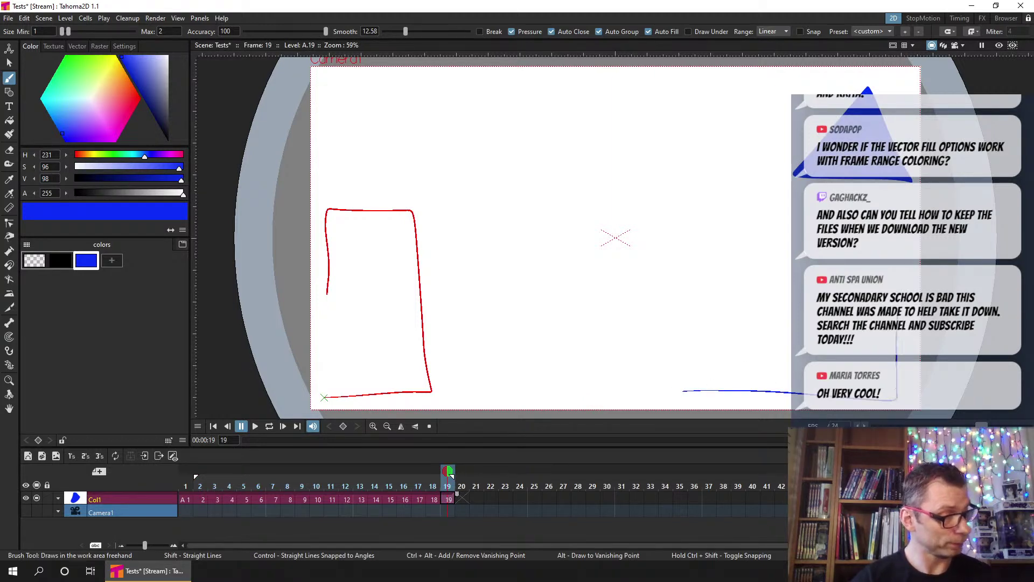
mouse_move(787, 305)
left_mouse_down()
mouse_move(684, 298)
mouse_move(684, 334)
left_mouse_up()
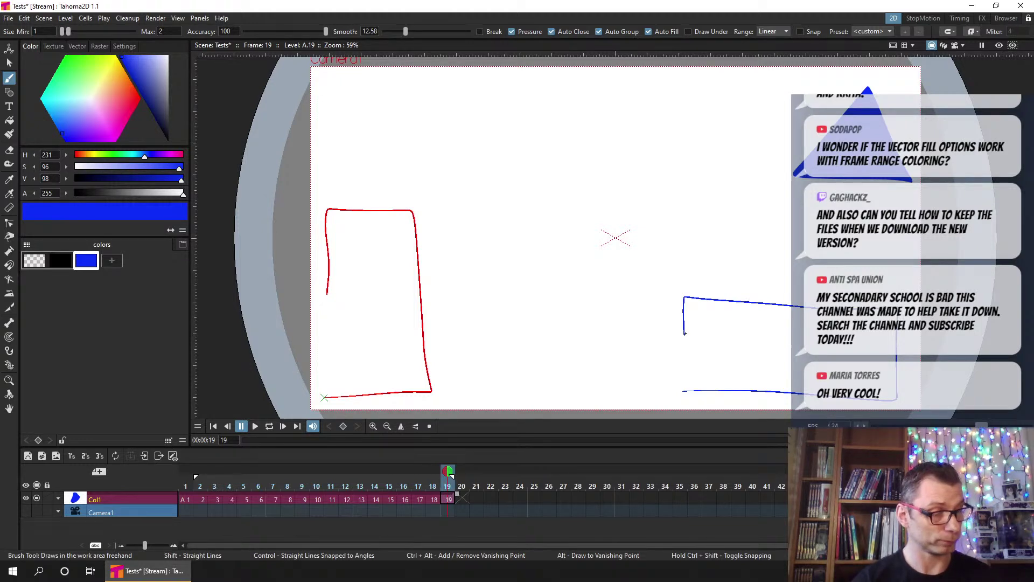
Play and scrub through frames 2 to 19 to check the interpolated shapes, and save the scene
key("p")
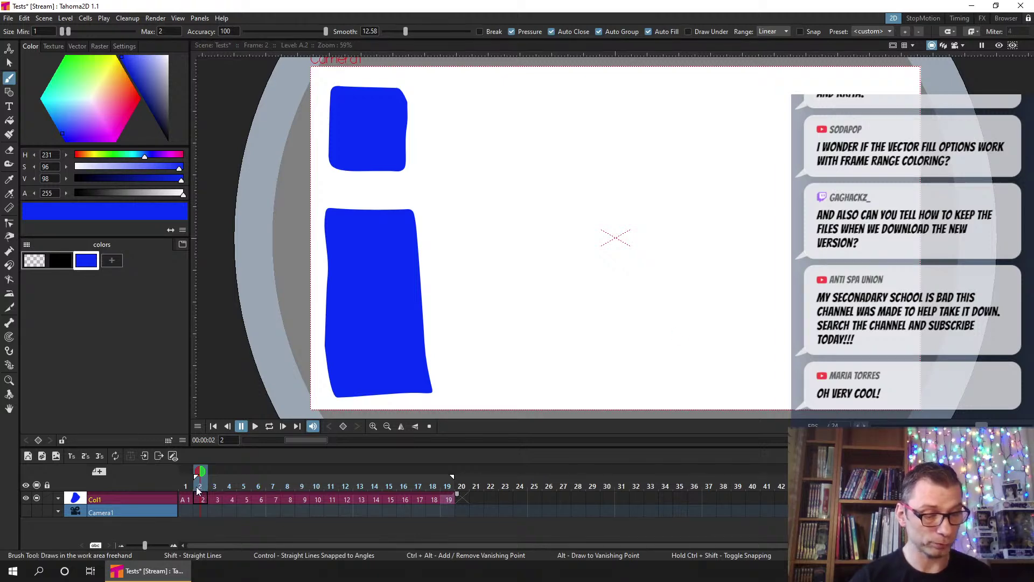
left_click_drag(202, 487, 453, 483)
left_click_drag(374, 486, 200, 487)
left_click(254, 428)
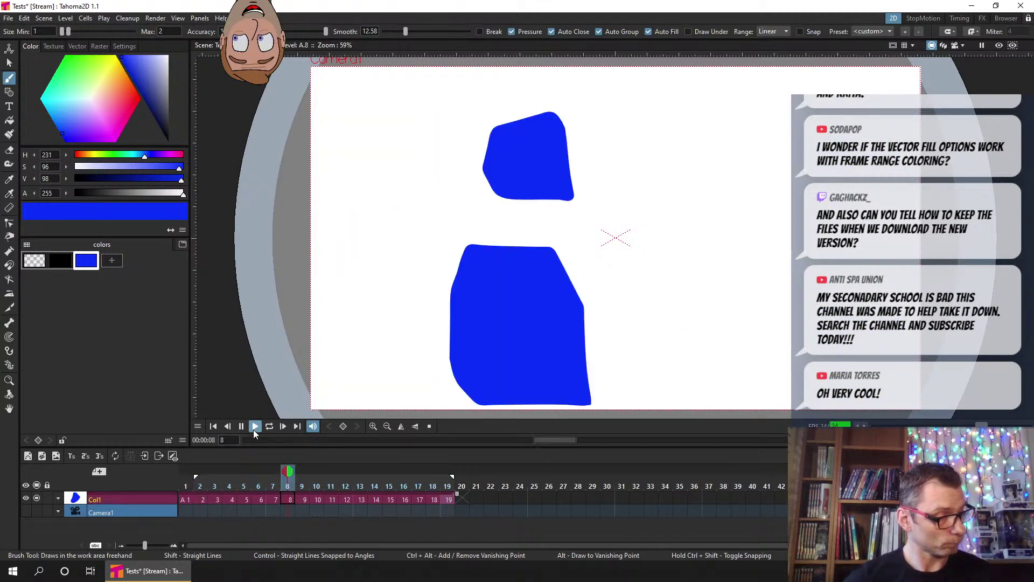
left_click(256, 426)
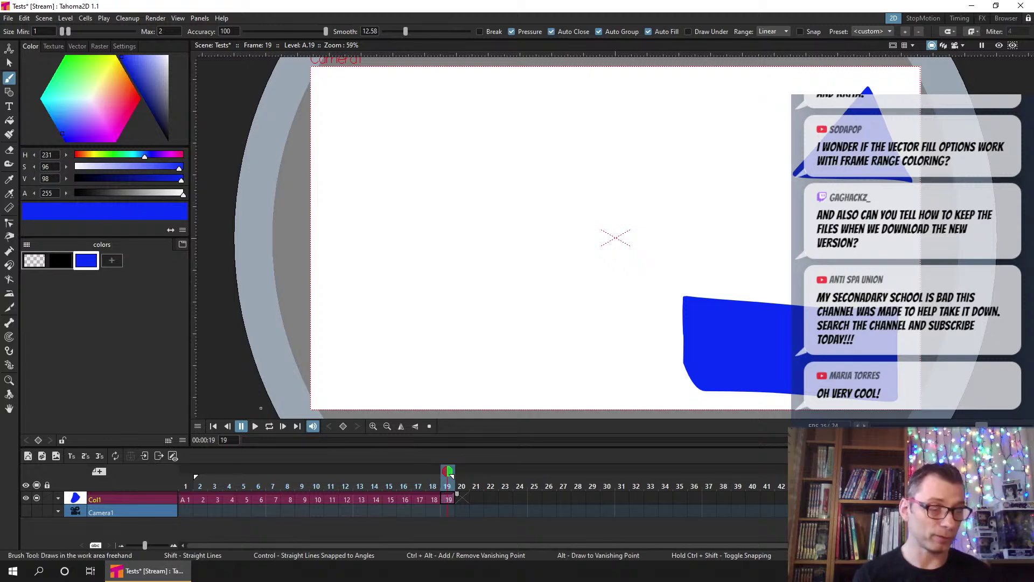
left_click_drag(197, 484, 462, 473)
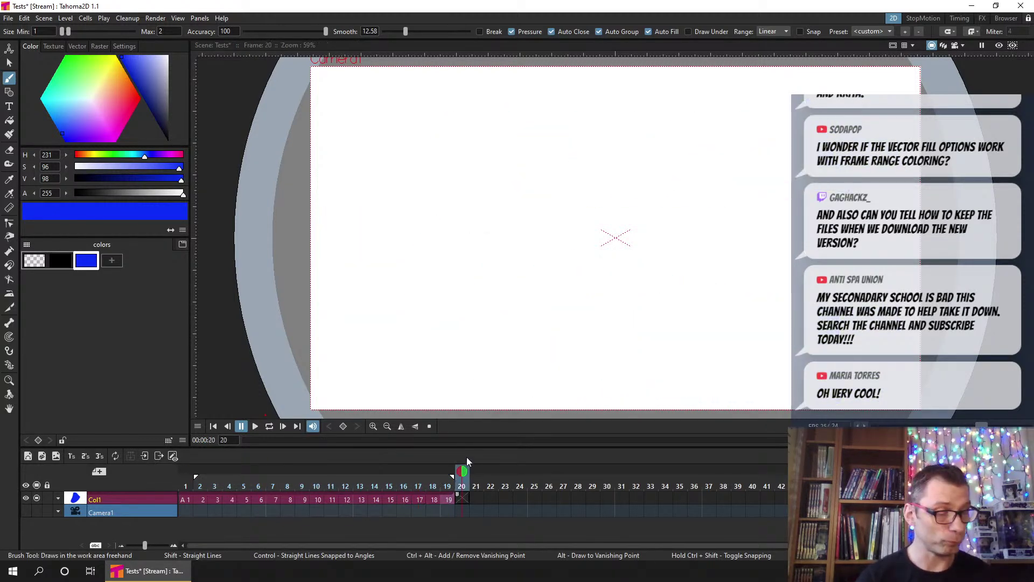
left_click(448, 478)
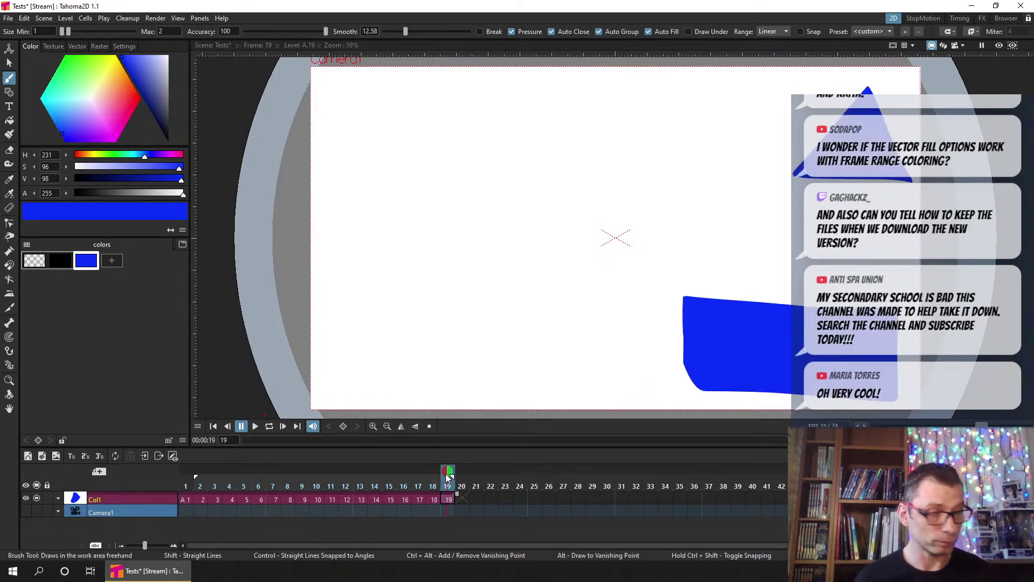
key("ctrl+s")
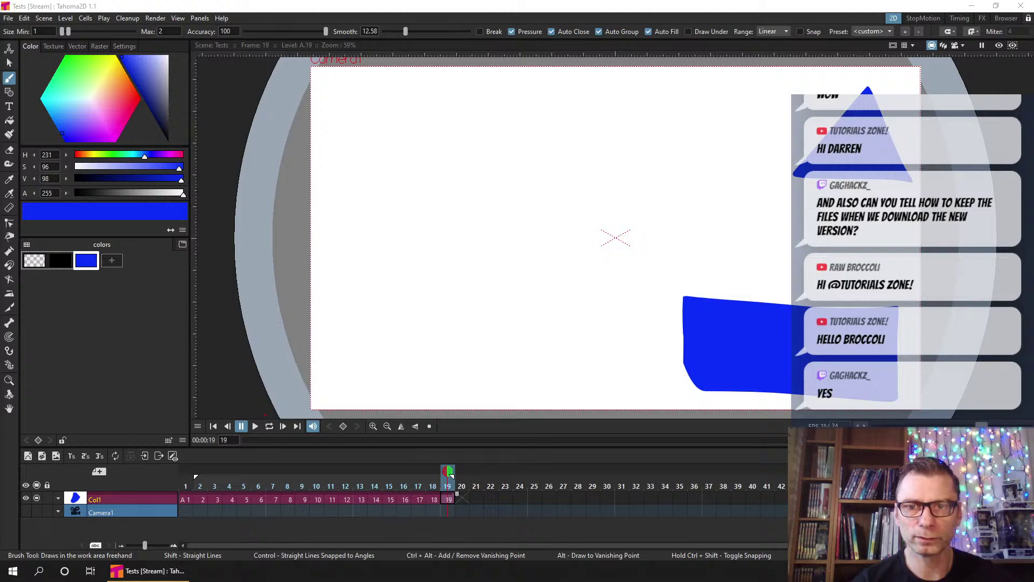
Switch to File Explorer, open the Tahoma program folder inside Program Files' Tahoma directory, and examine its subfolders and the Tahoma2D.exe file
key("super+e")
left_click_drag(30, 242, 471, 79)
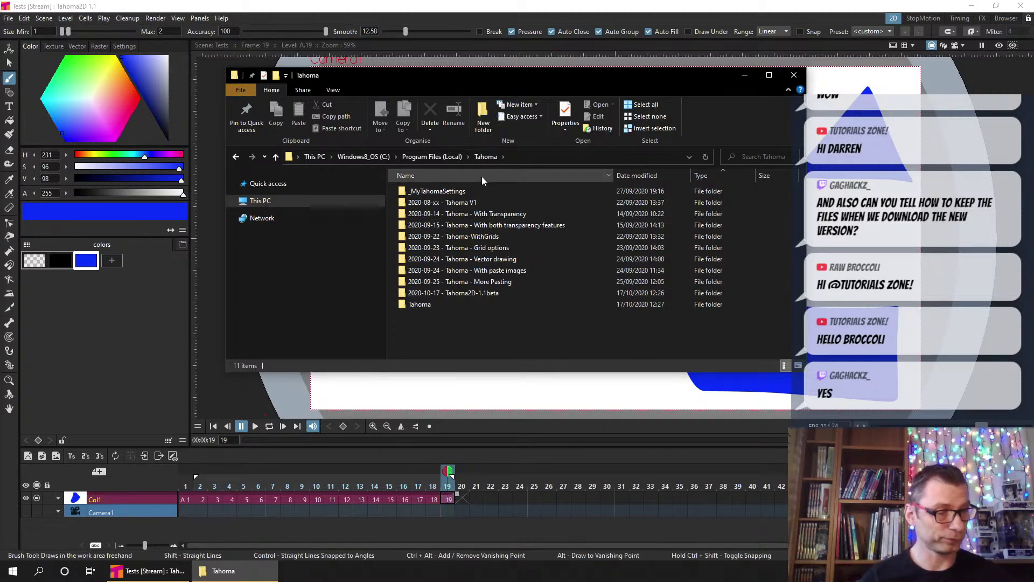
left_click(419, 306)
double_click(418, 305)
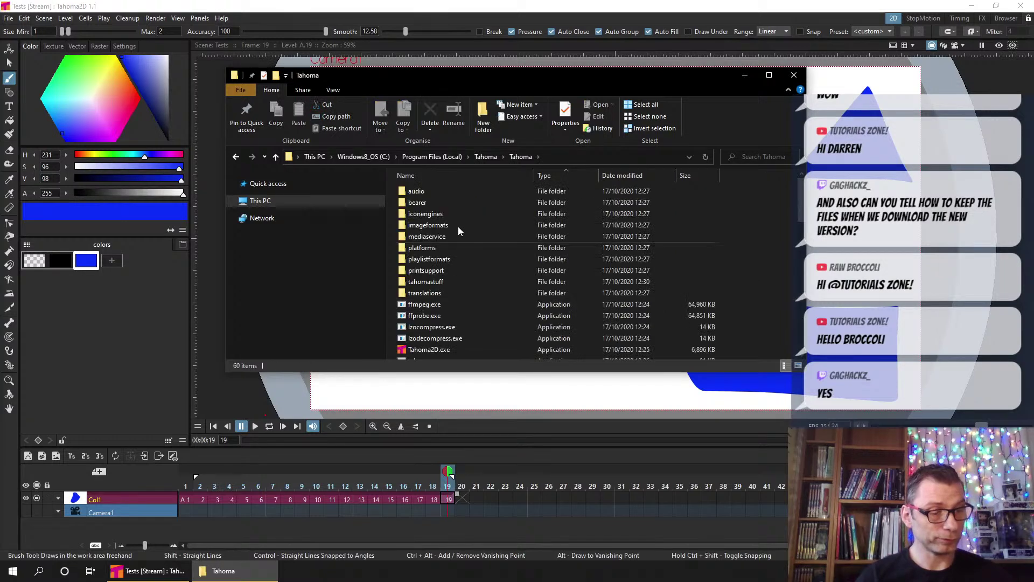
scroll(466, 232, "down", 2)
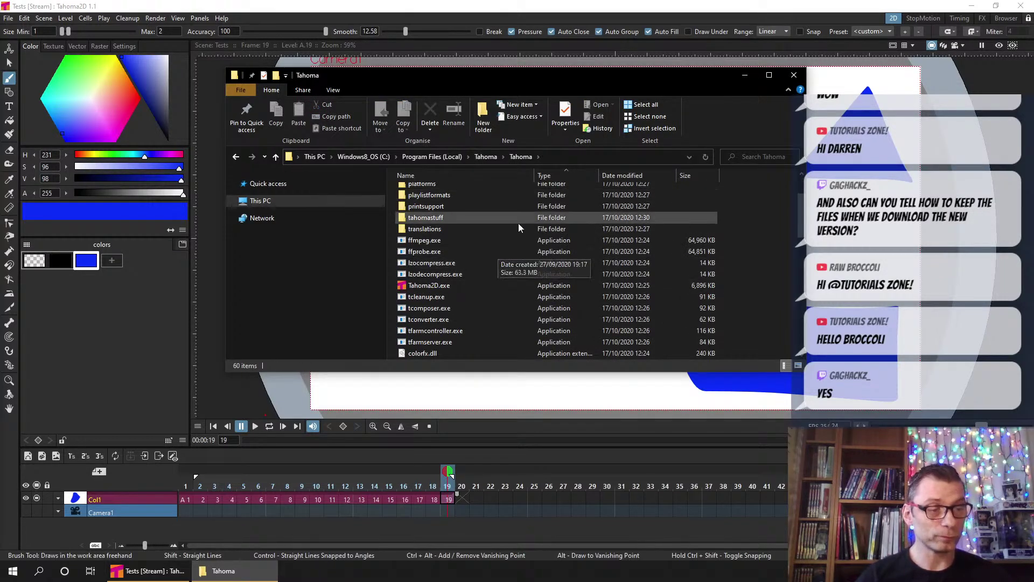
scroll(519, 232, "up", 2)
scroll(508, 251, "down", 1)
left_click(517, 308)
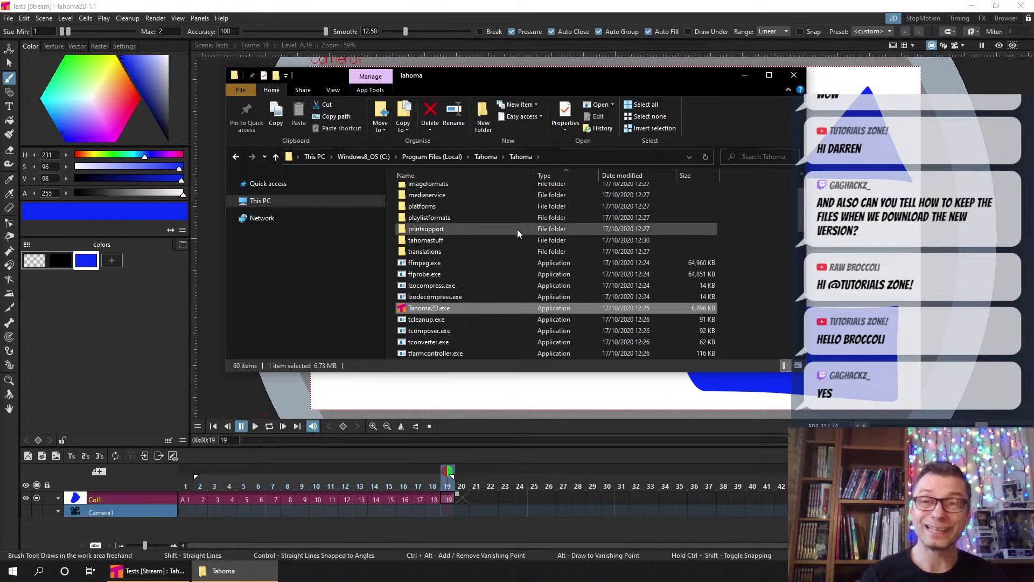
scroll(509, 238, "up", 2)
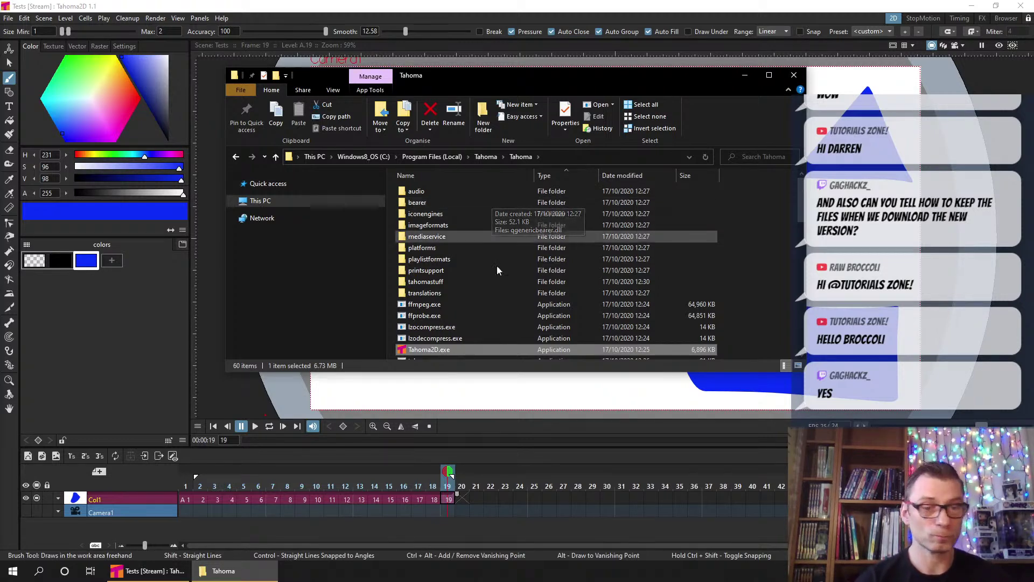
Return to the parent Tahoma folder and open the tahomastuff folder inside _MyTahomaSettings
left_click(485, 157)
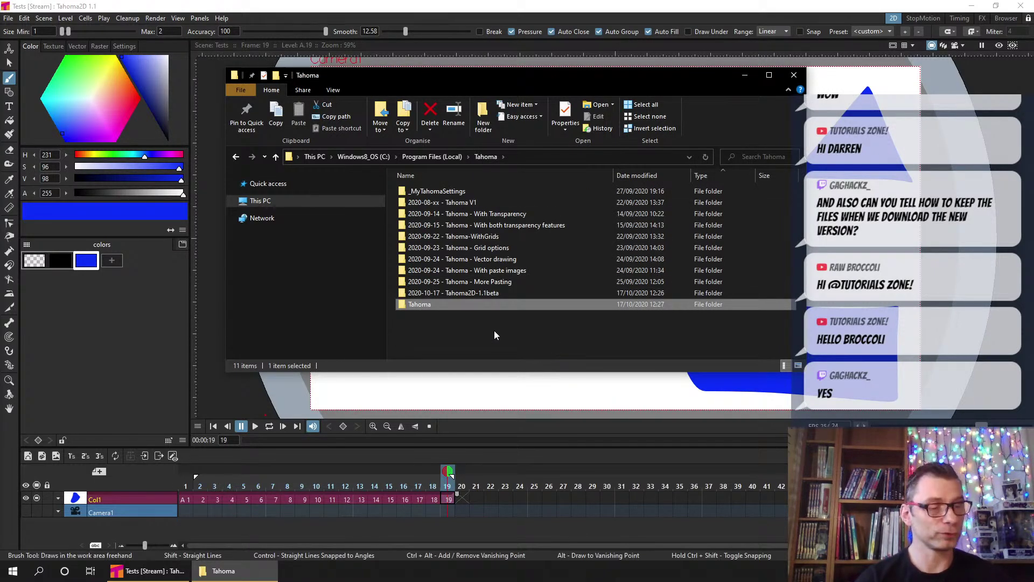
left_click(432, 192)
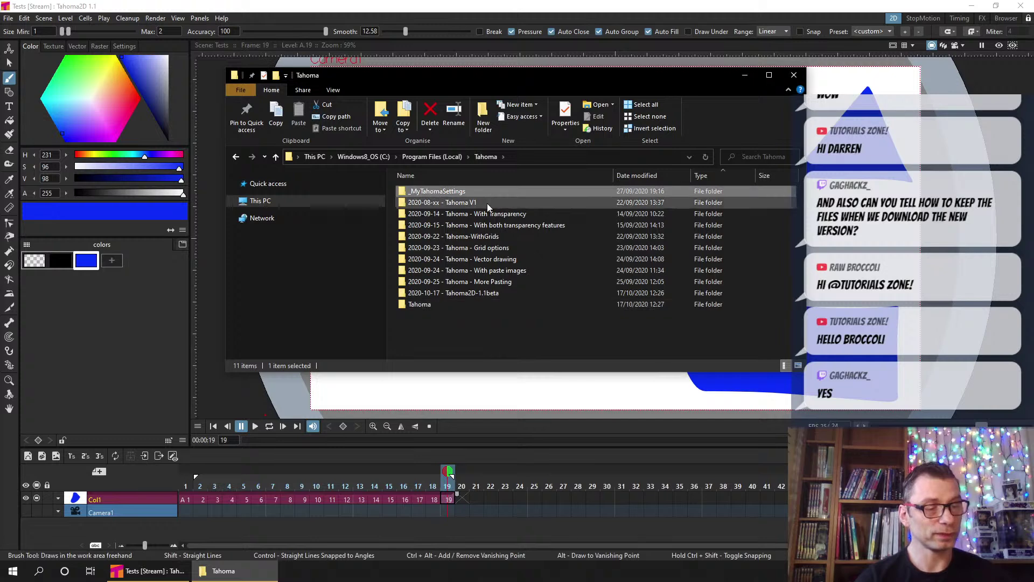
double_click(461, 192)
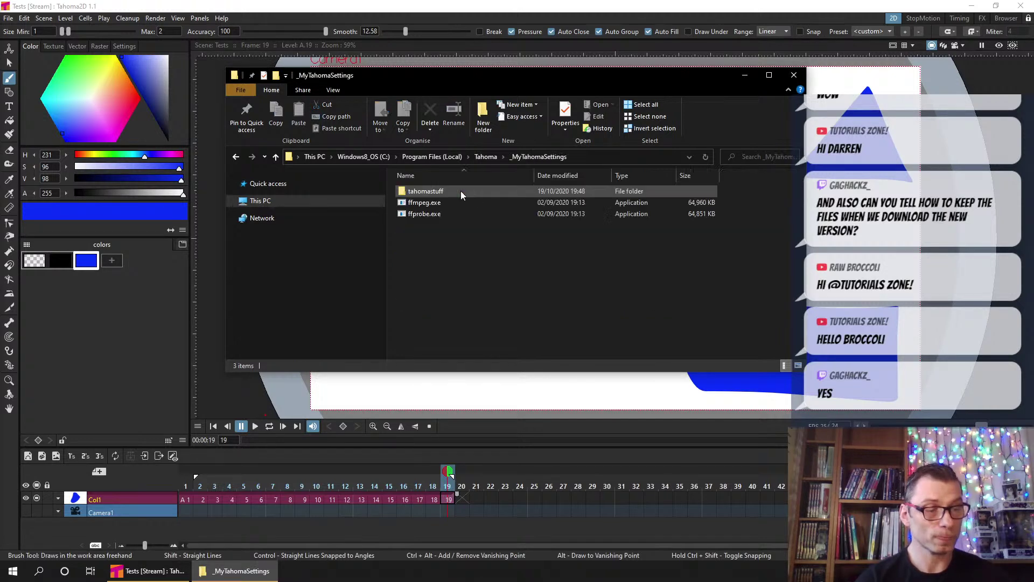
double_click(428, 191)
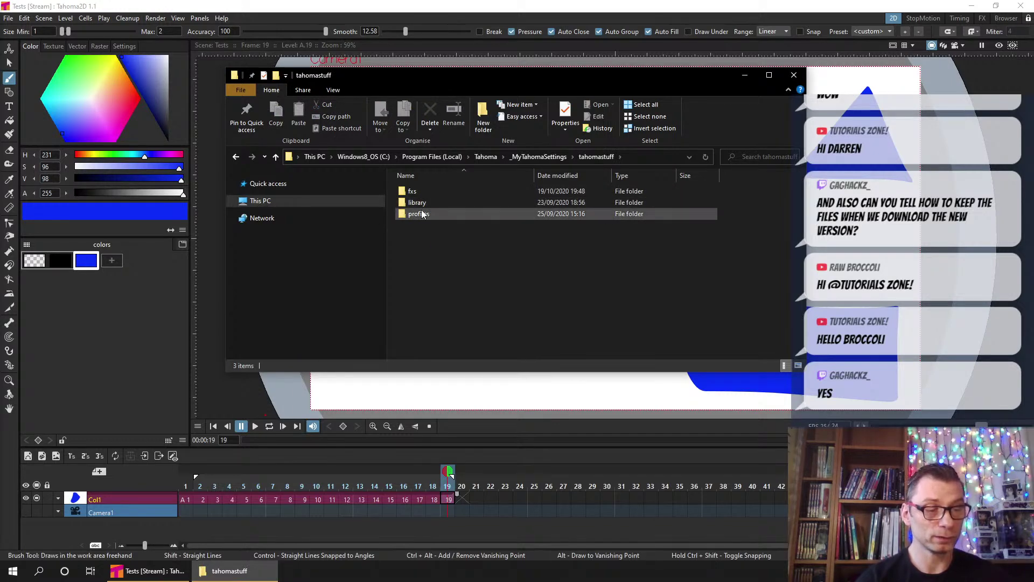
Open the macroFx folder under fxs and preset to view the saved macro effects
left_click(412, 191)
double_click(412, 192)
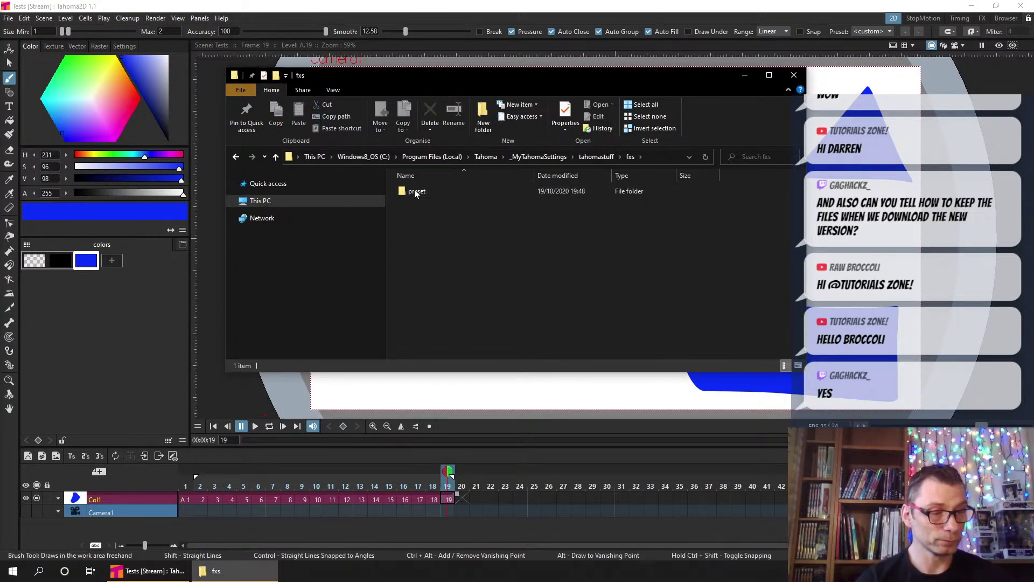
double_click(417, 191)
left_click(417, 191)
double_click(417, 192)
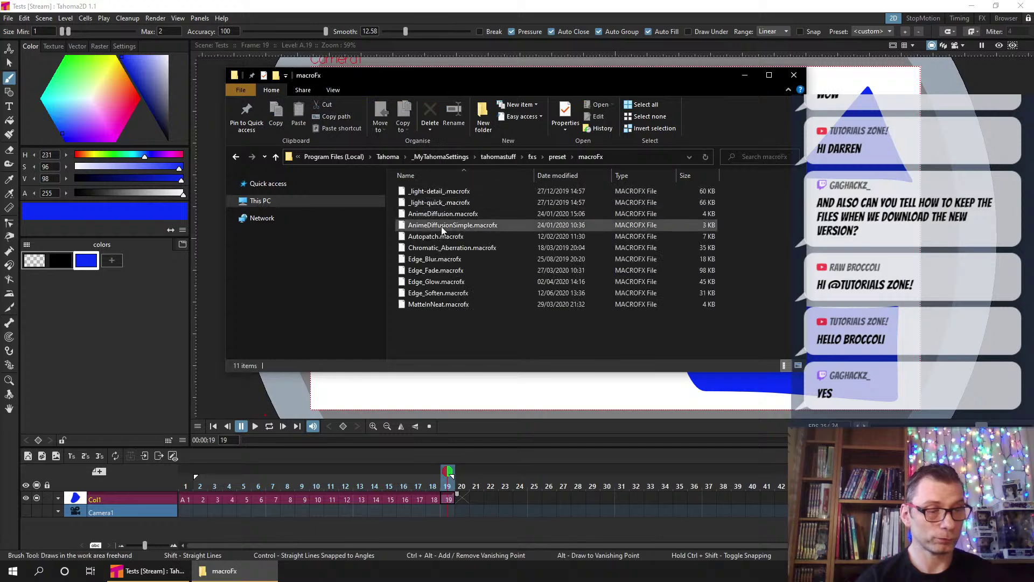
Go back to tahomastuff and open the custom styles folder inside library
left_click(500, 154)
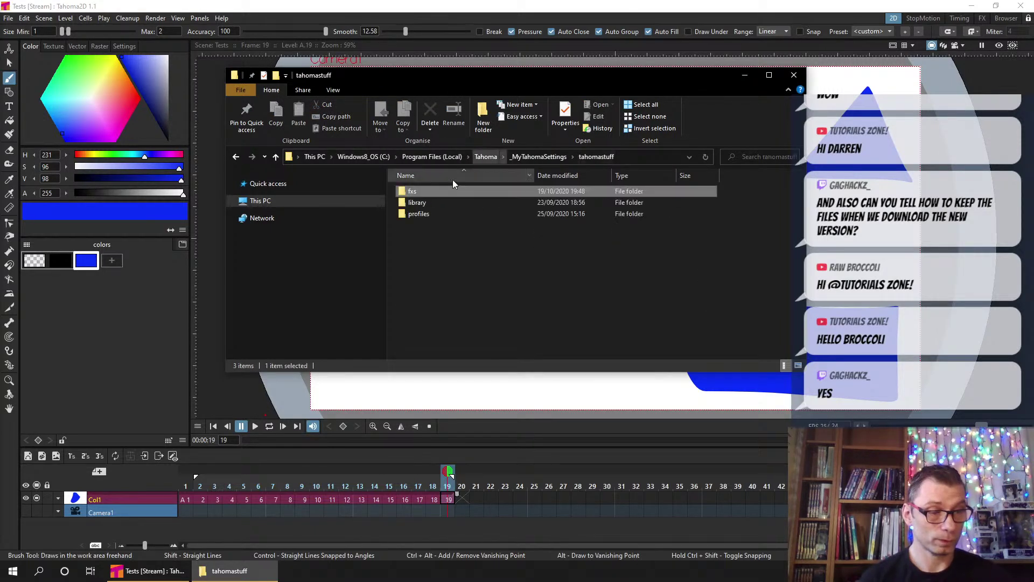
double_click(428, 202)
double_click(422, 192)
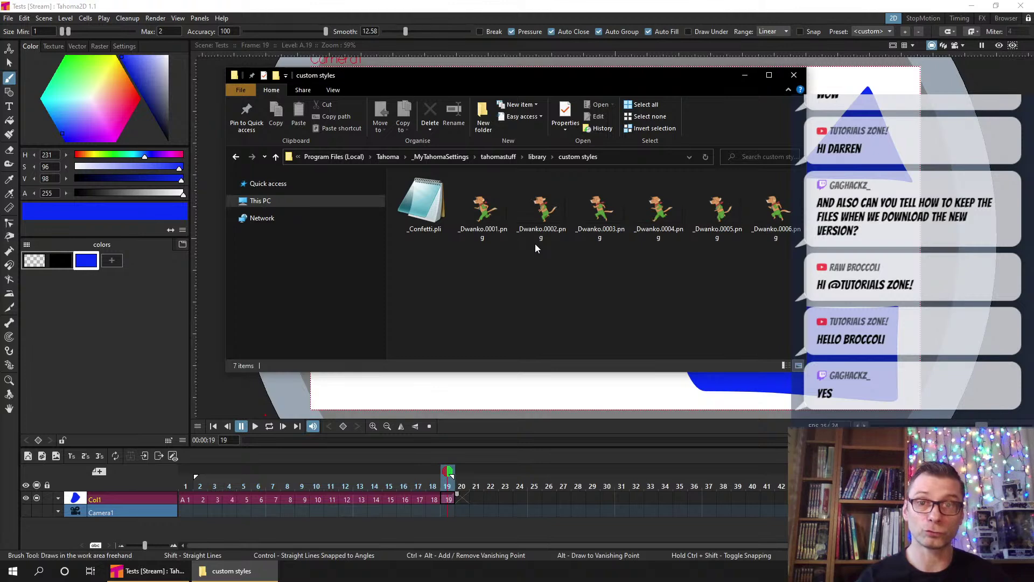
Go back to tahomastuff and open the personal settings folder under profiles and layouts
left_click(493, 157)
left_click(419, 215)
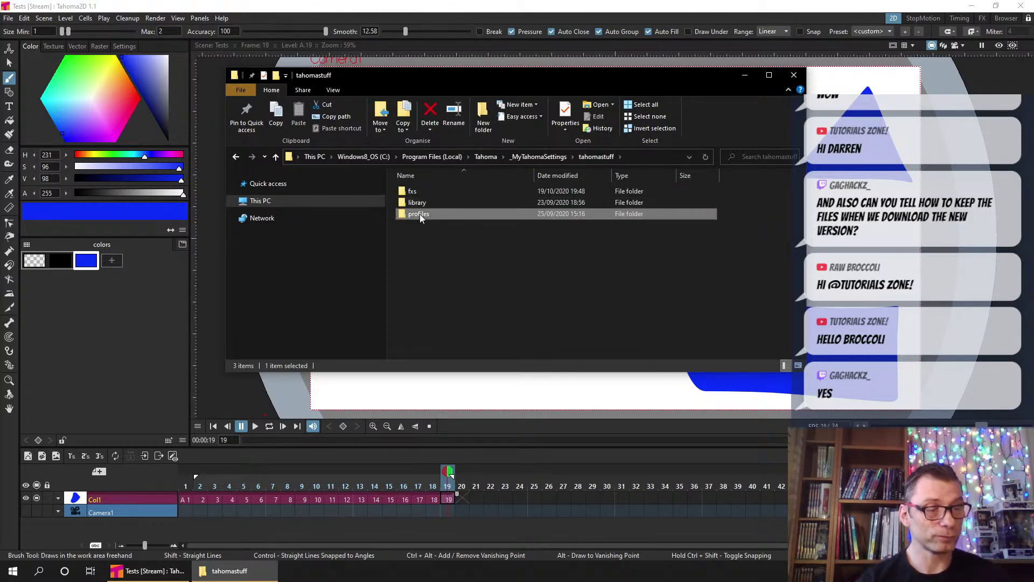
double_click(423, 214)
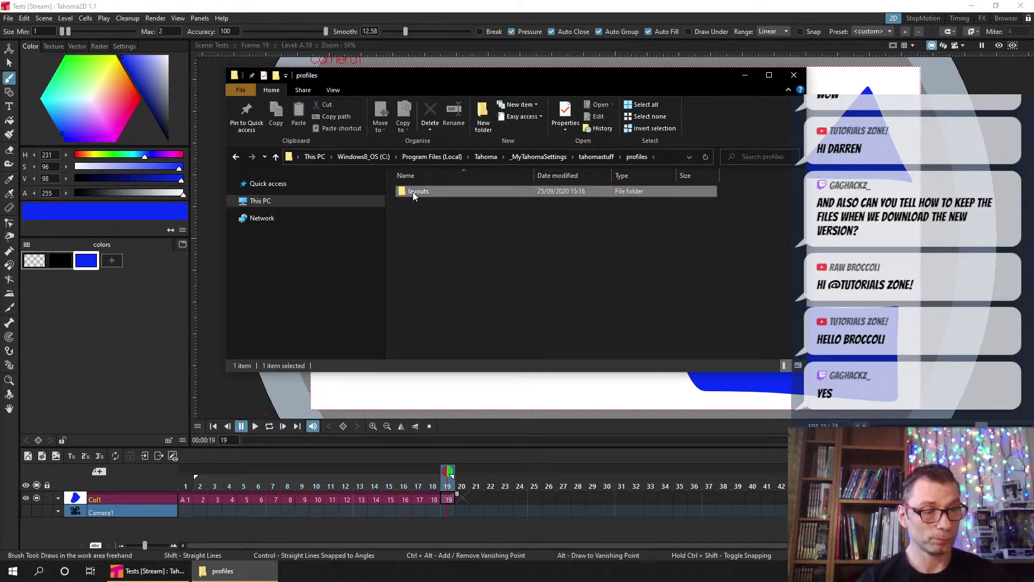
double_click(421, 192)
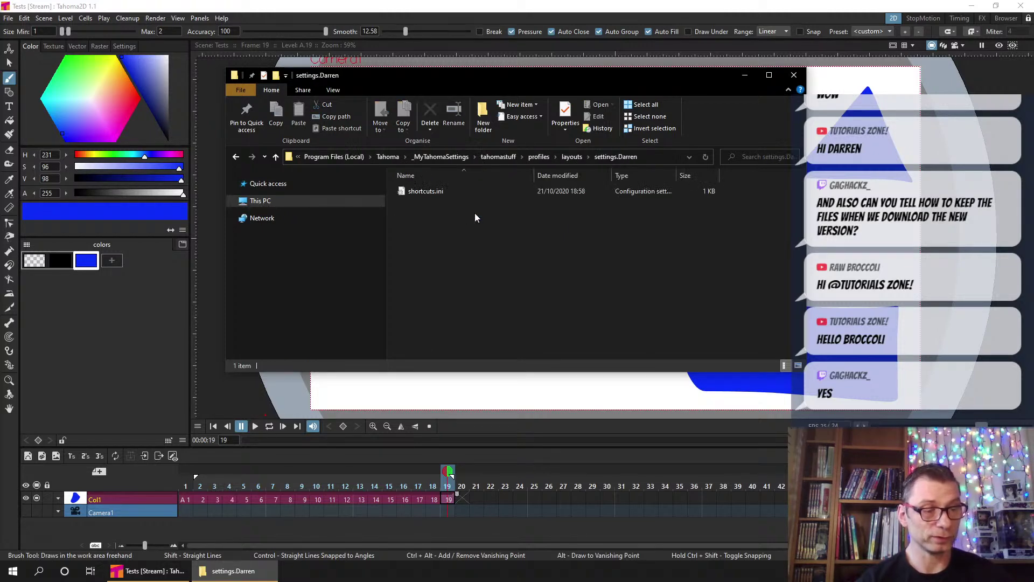
Open the shortcuts.ini file in Notepad
double_click(434, 195)
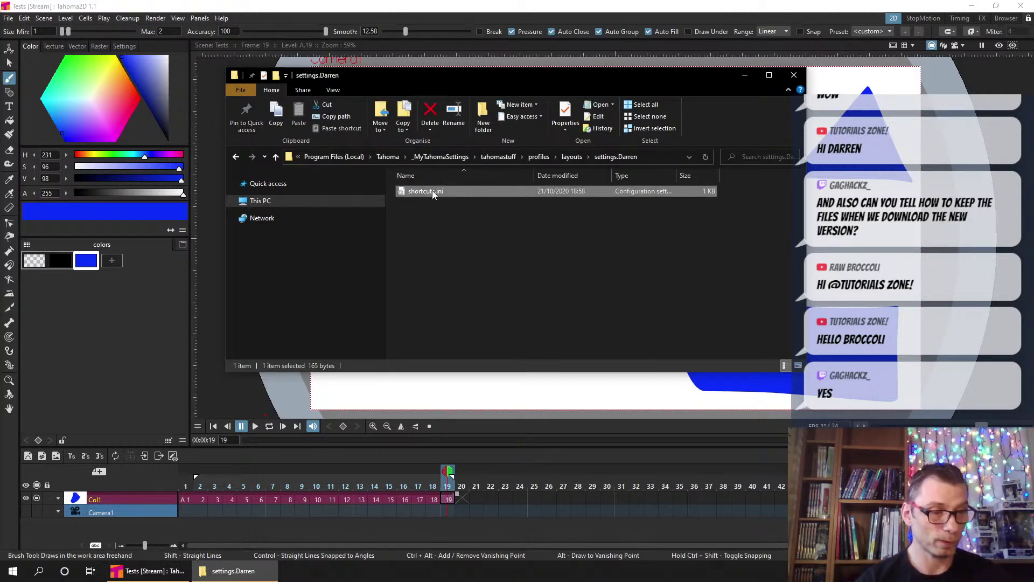
right_click(452, 201)
left_click(371, 221)
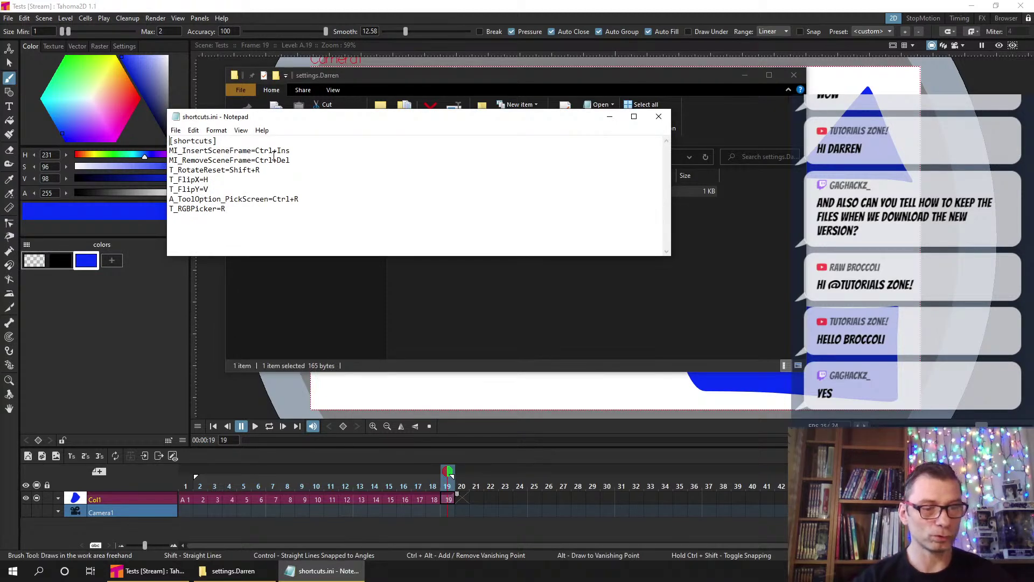
Review the custom shortcut entries in shortcuts.ini by highlighting them one after another, and close the file
left_click_drag(243, 151, 290, 151)
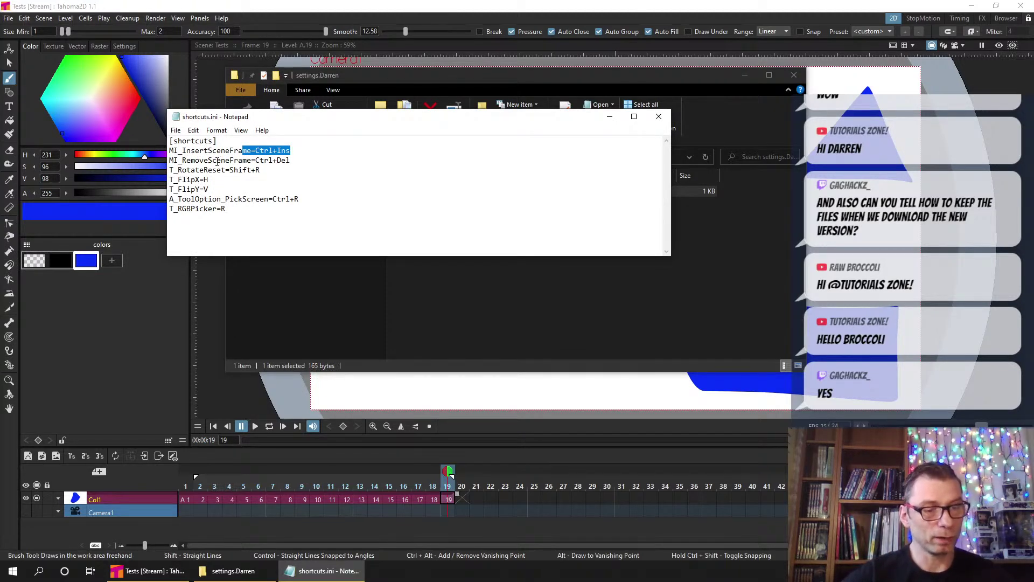
left_click_drag(212, 161, 299, 162)
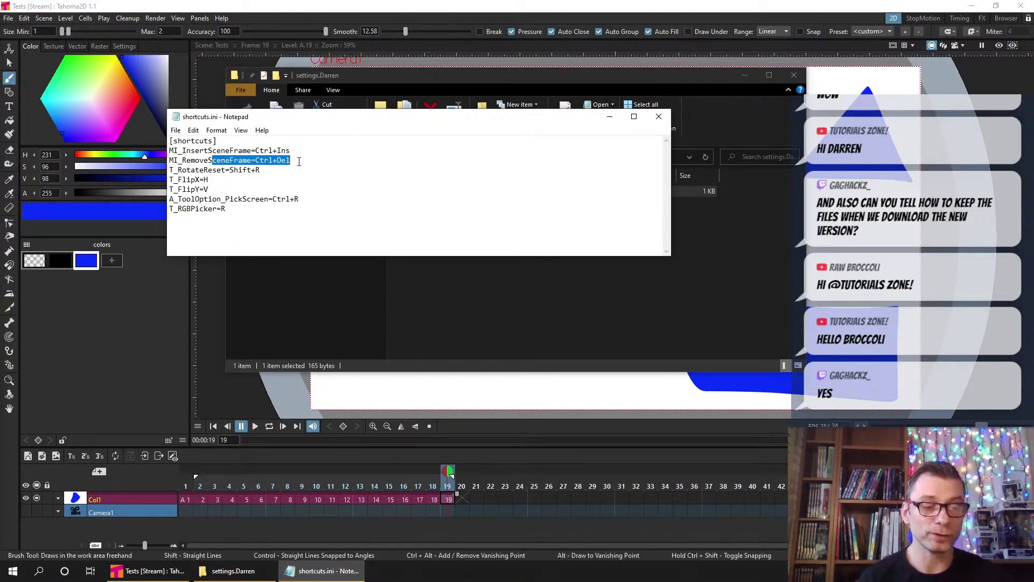
left_click_drag(216, 171, 267, 170)
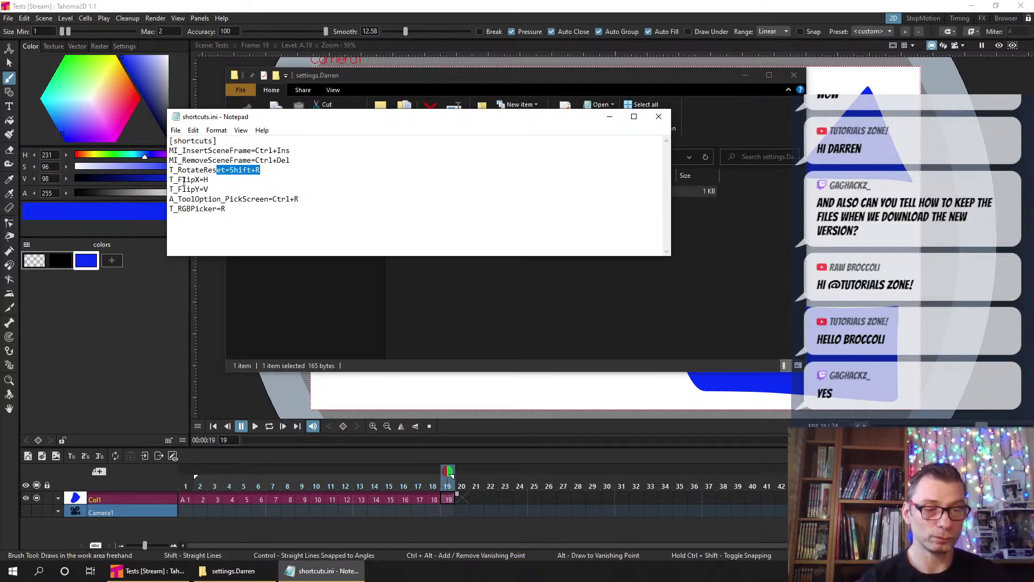
left_click_drag(178, 179, 234, 186)
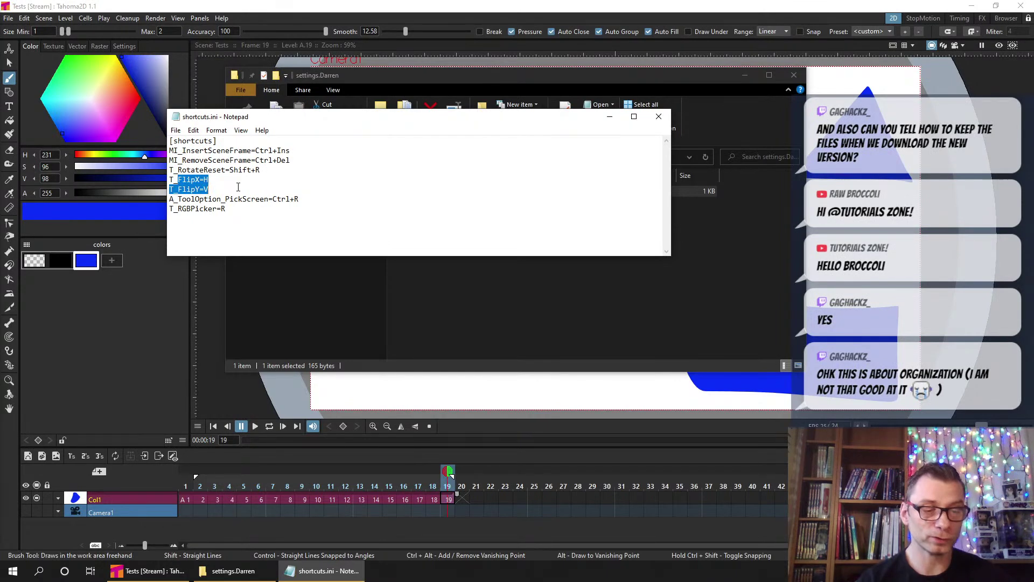
left_click_drag(301, 199, 199, 209)
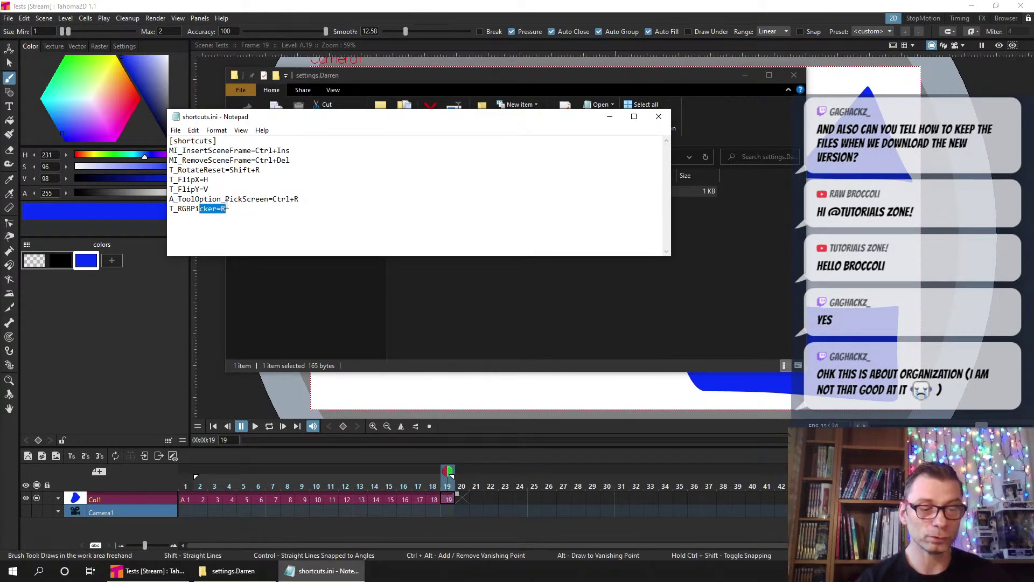
left_click(660, 117)
left_click_drag(603, 76, 549, 86)
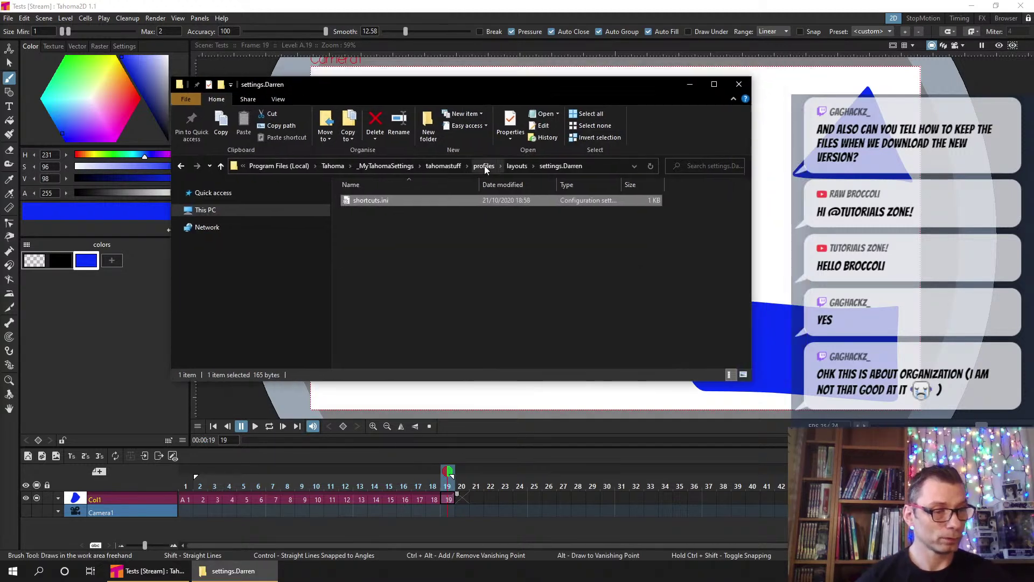
Go back to _MyTahomaSettings, open its tahomastuff folder, and close the file explorer window
left_click(399, 166)
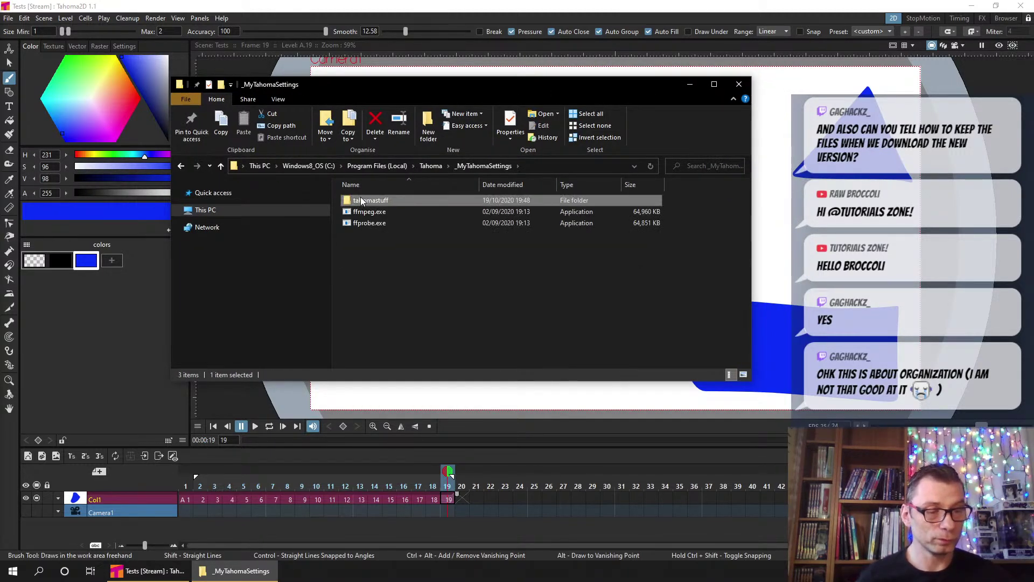
double_click(360, 200)
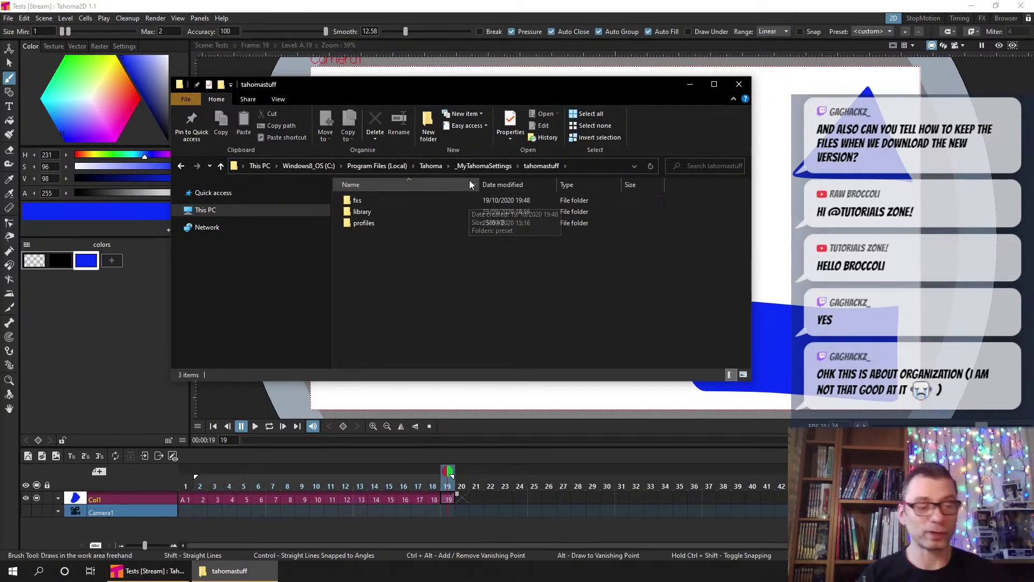
key("alt+F4")
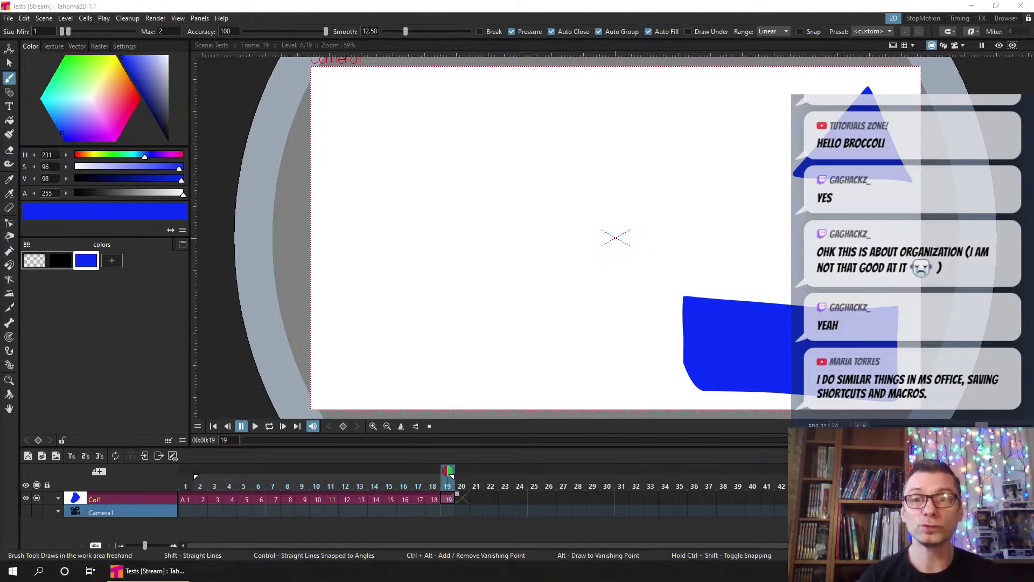
Maximize the YouTube window with the Enve advanced character face rig video, play the part around 0:24, pause it and move the window away
left_click_drag(0, 212, 413, 73)
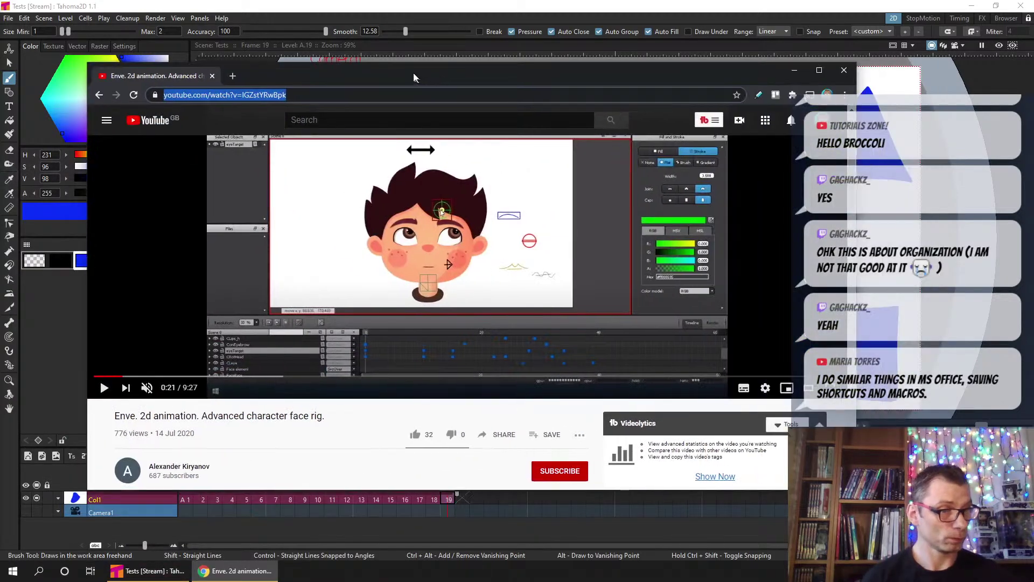
double_click(414, 72)
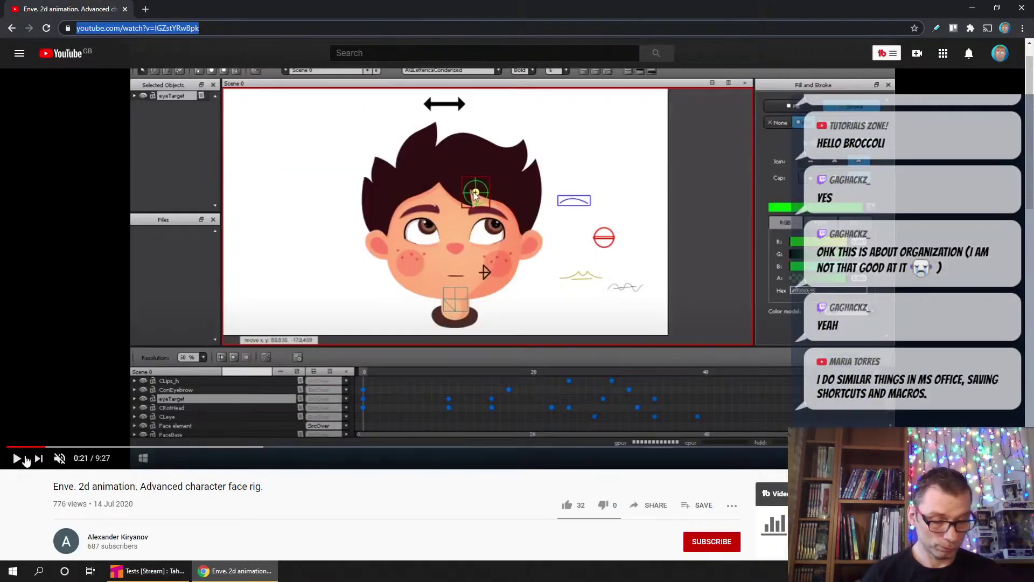
left_click(16, 459)
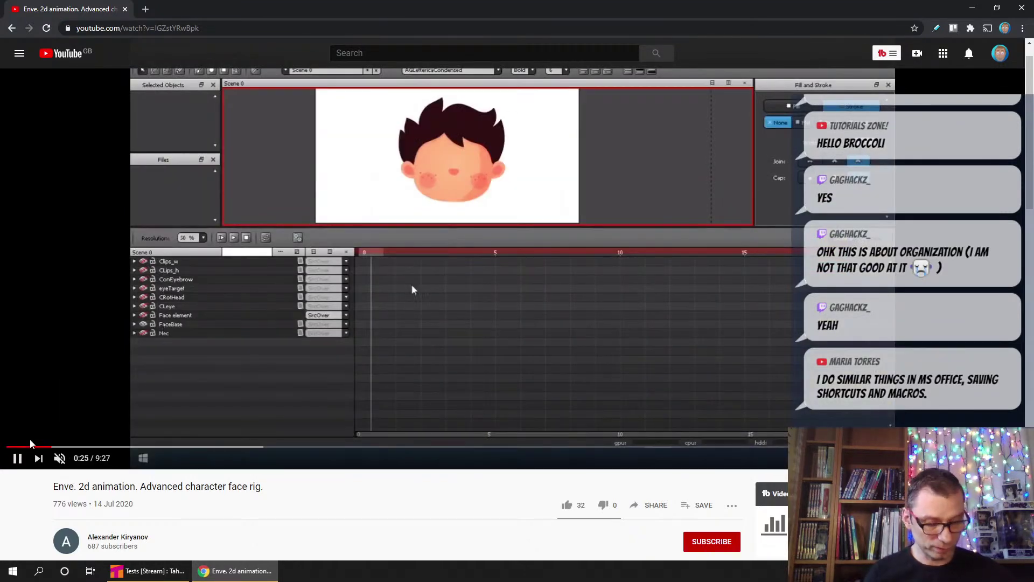
left_click(24, 448)
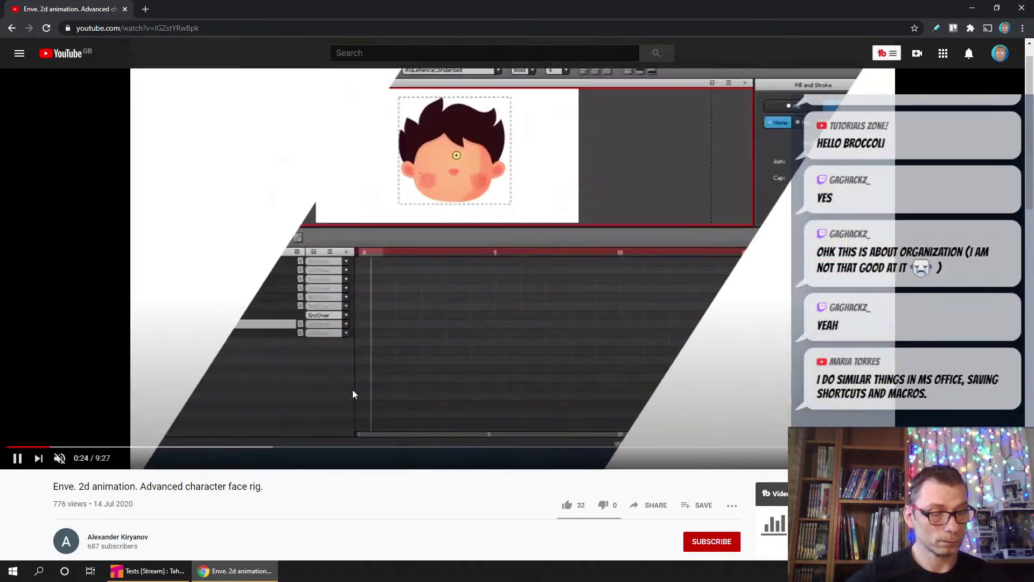
left_click(18, 458)
left_click_drag(489, 21, 0, 196)
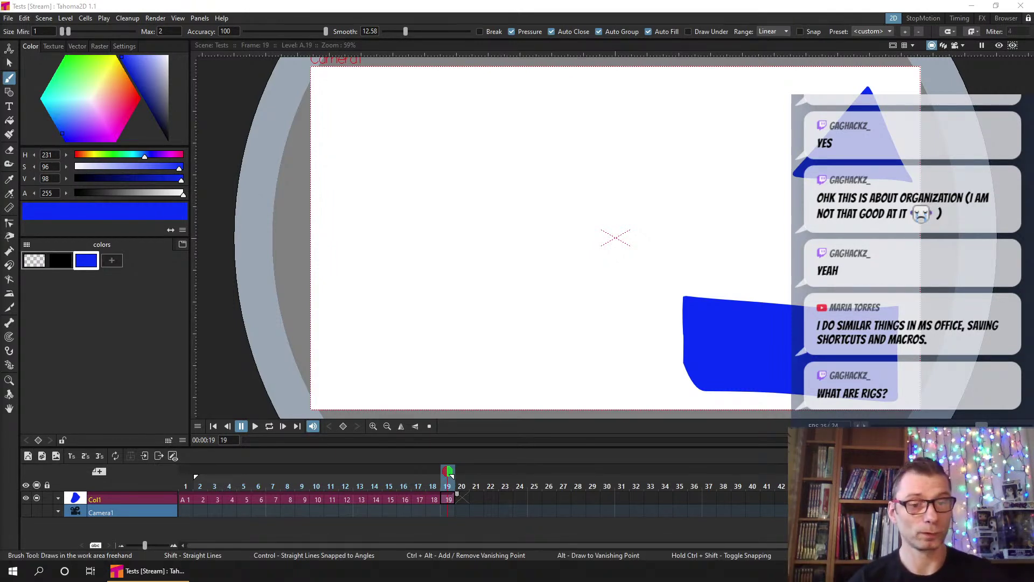
Create a new scene and save it as Rig in the Stream project's scenes folder
left_click(8, 18)
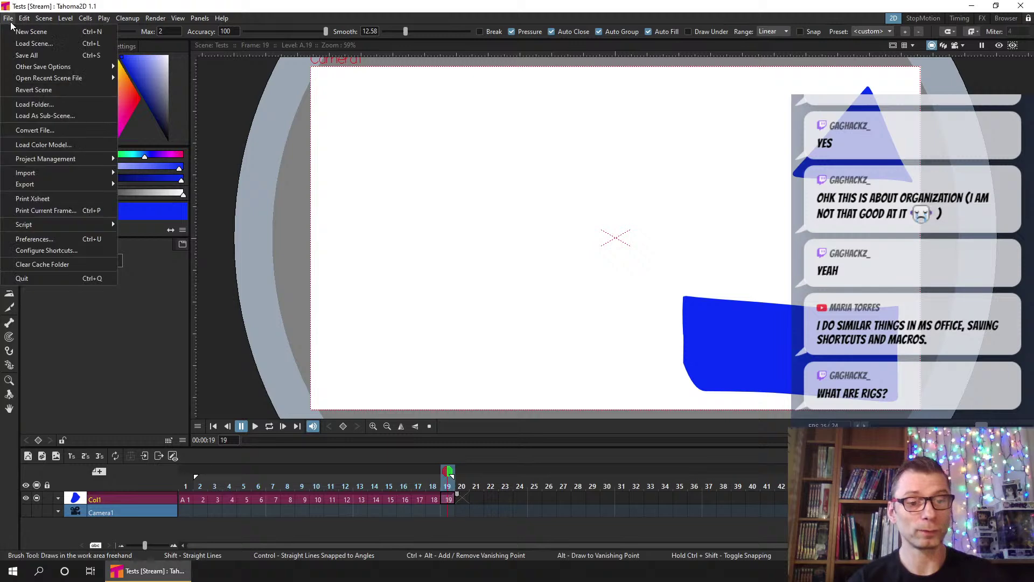
left_click(72, 32)
key("ctrl+s")
type("Rif")
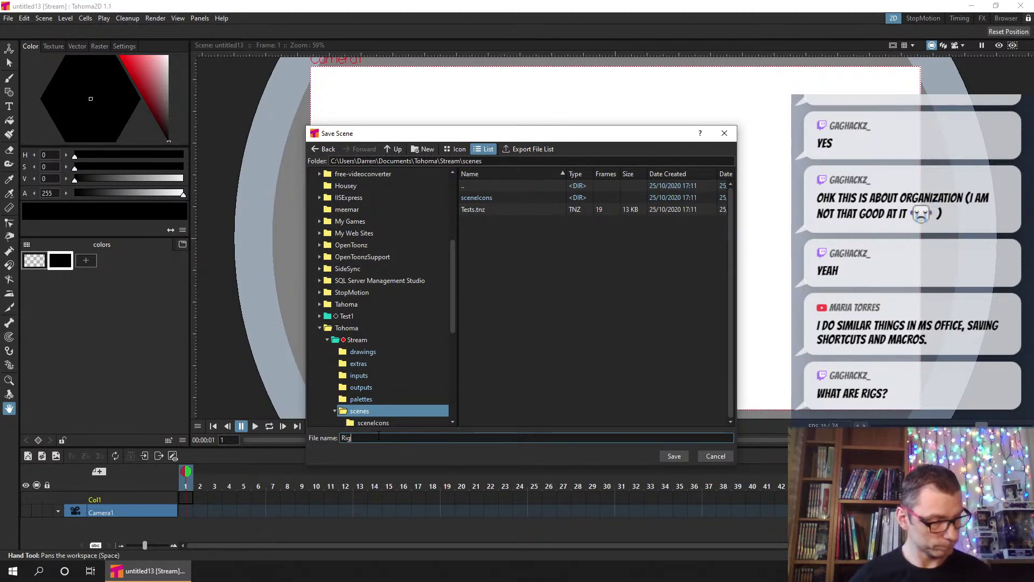
left_click(675, 456)
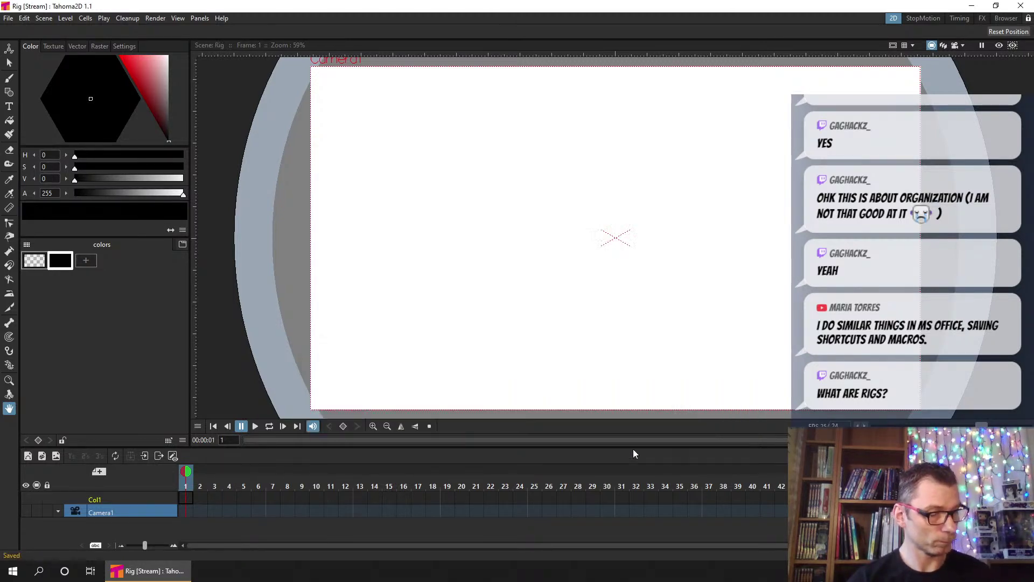
Create a new one-frame vector level at frame 1 and add a pure red style to its palette for the Brush tool
left_click(185, 501)
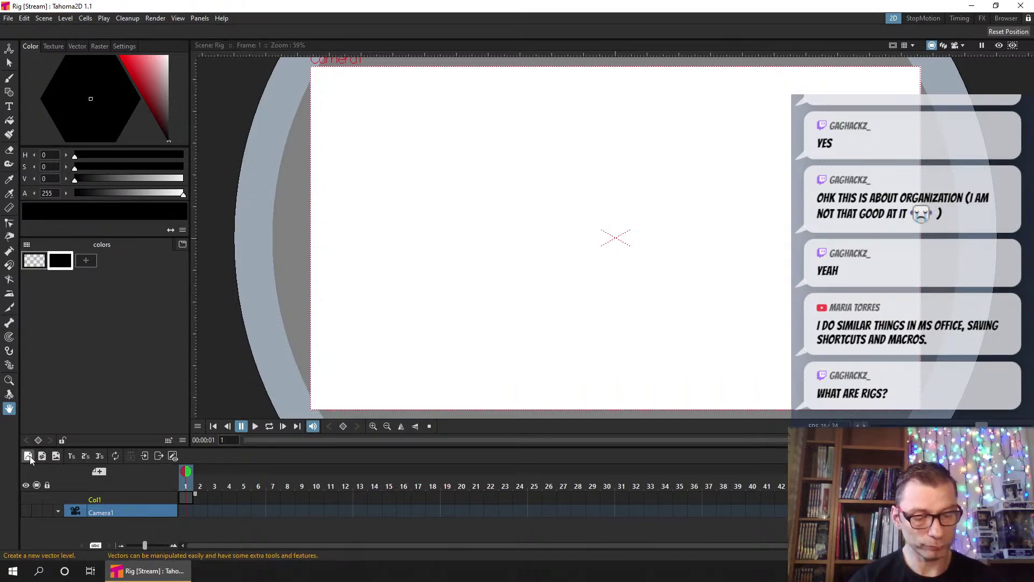
left_click(28, 456)
left_click(527, 310)
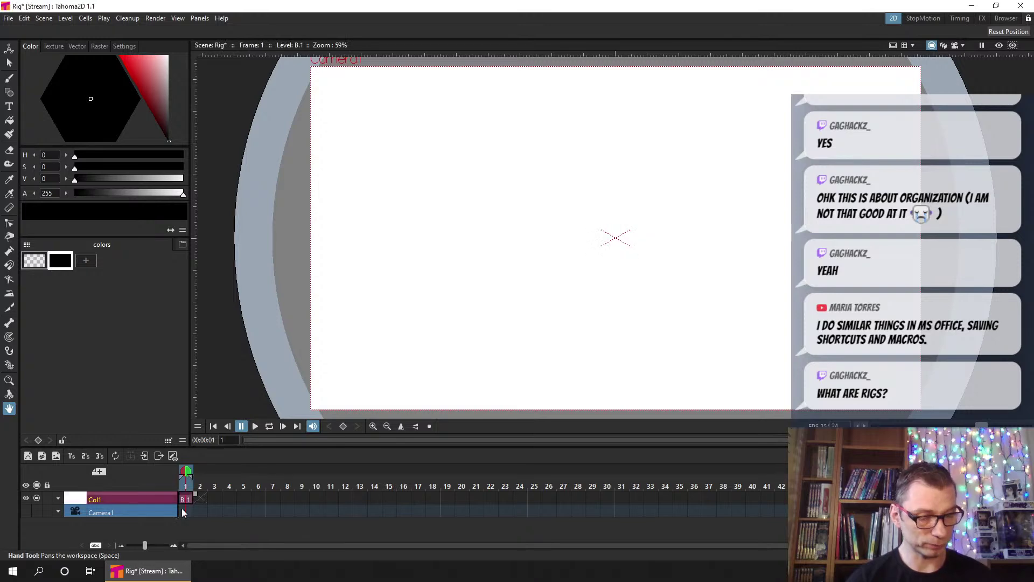
left_click(9, 78)
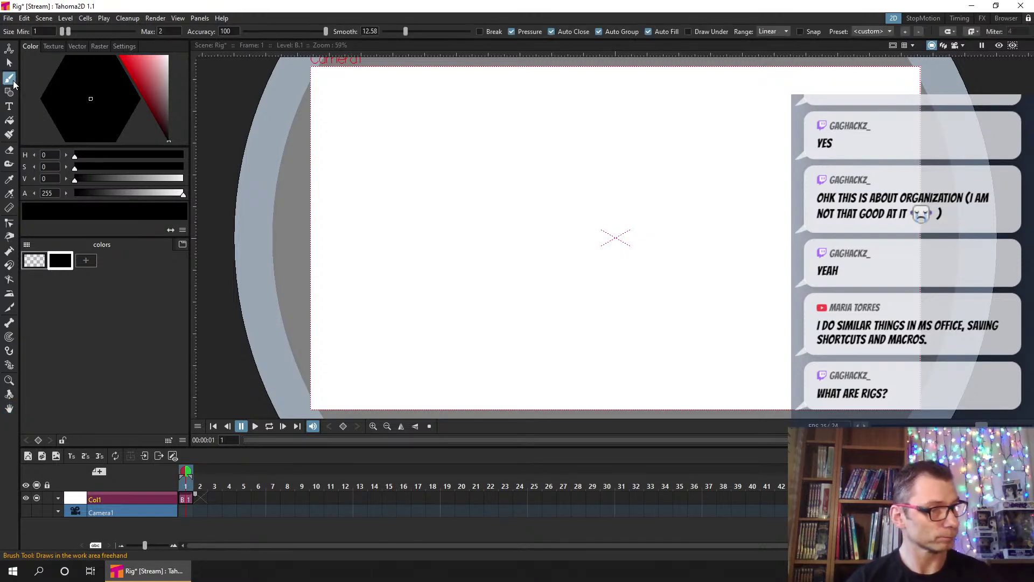
left_click(86, 260)
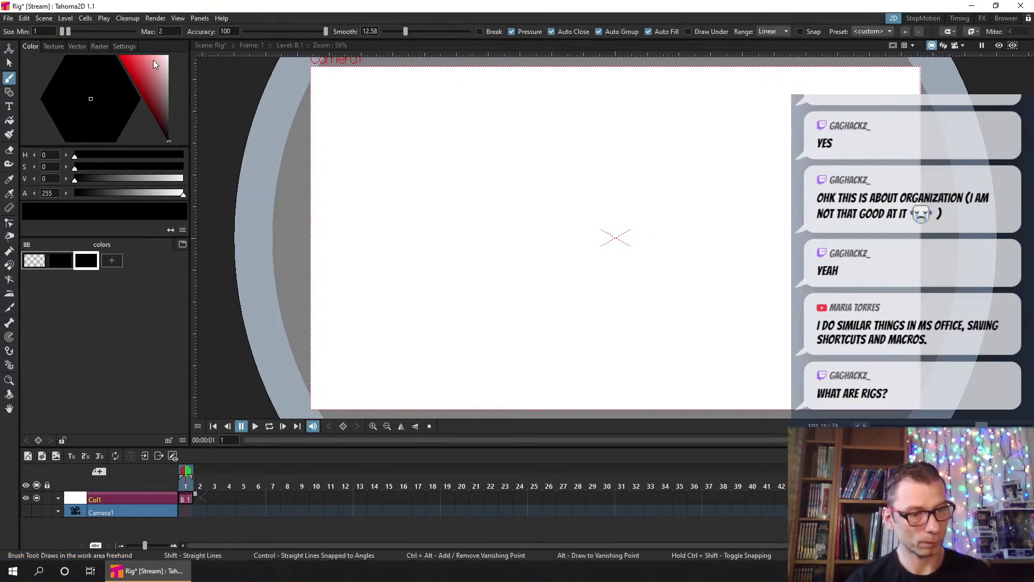
left_click(141, 99)
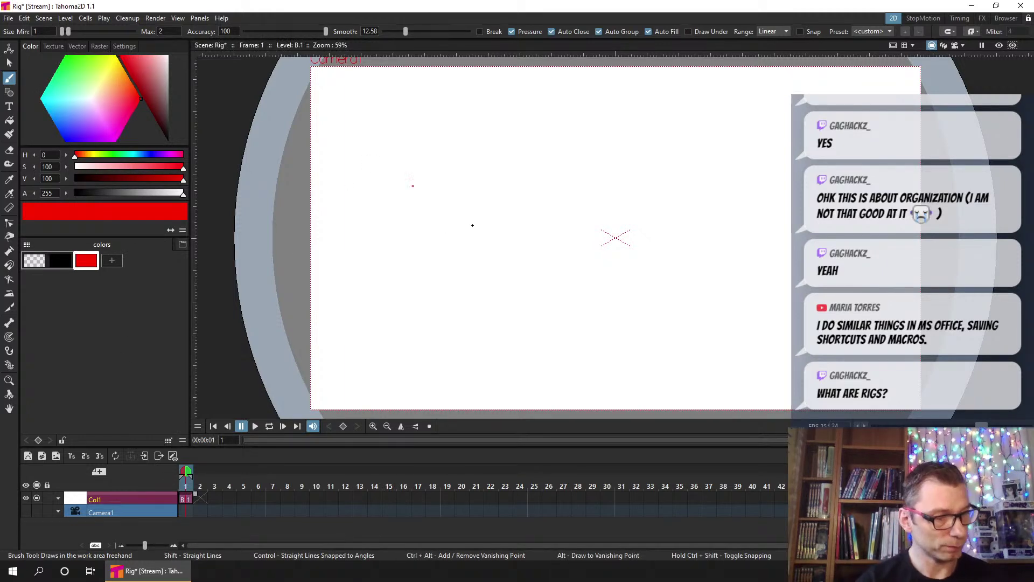
Turn the brush's frame range off and draw an auto-filled red, rounded body shape in the left part of the camera frame
mouse_move(477, 203)
left_mouse_down()
mouse_move(430, 231)
mouse_move(423, 306)
mouse_move(440, 330)
mouse_move(491, 203)
left_mouse_up()
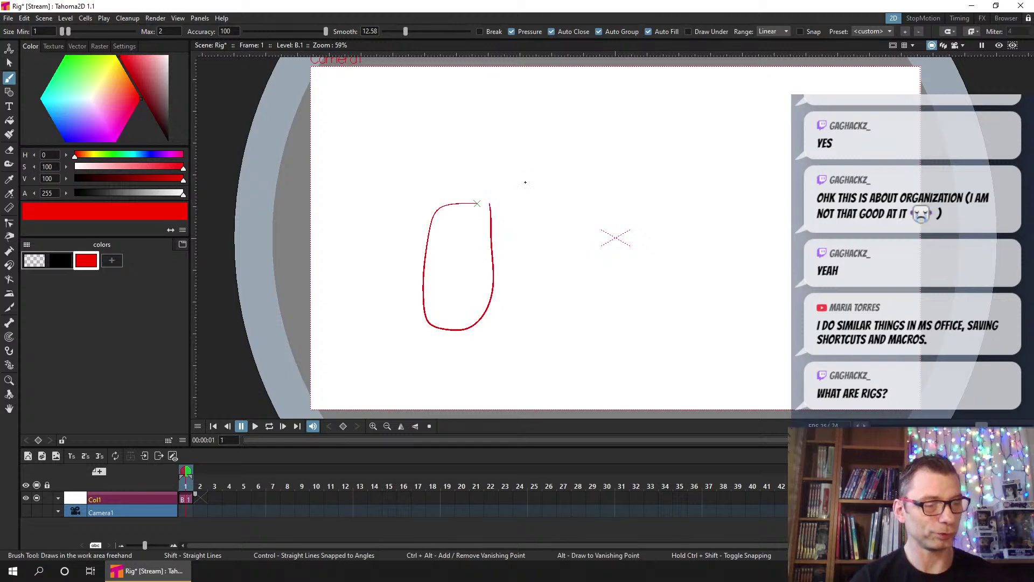
left_click(774, 34)
left_click(763, 41)
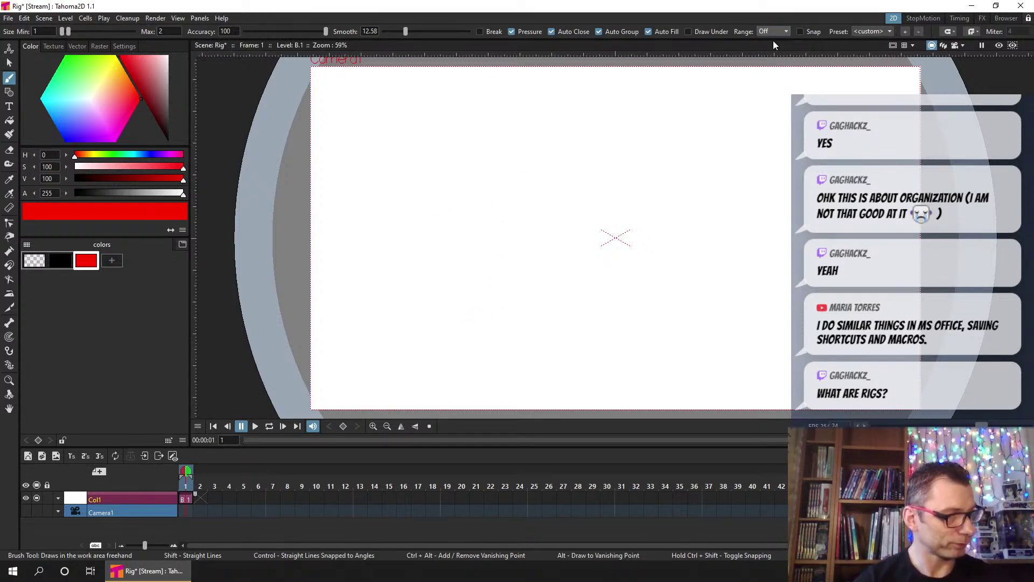
mouse_move(388, 222)
left_mouse_down()
mouse_move(431, 340)
mouse_move(455, 277)
mouse_move(450, 213)
left_mouse_up()
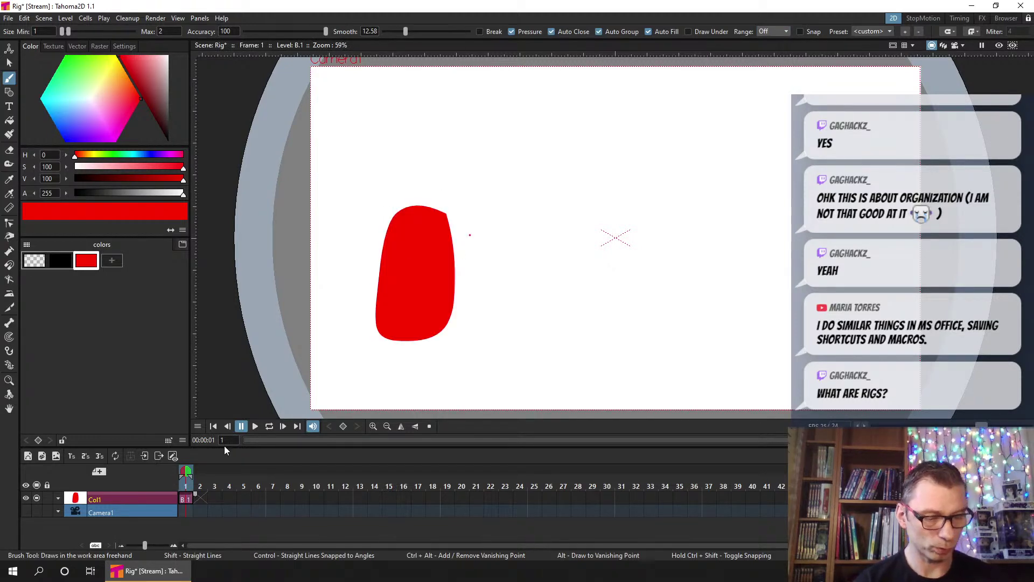
Create a new vector level C, set its color to purple, and draw a filled head above the red body
left_click(28, 456)
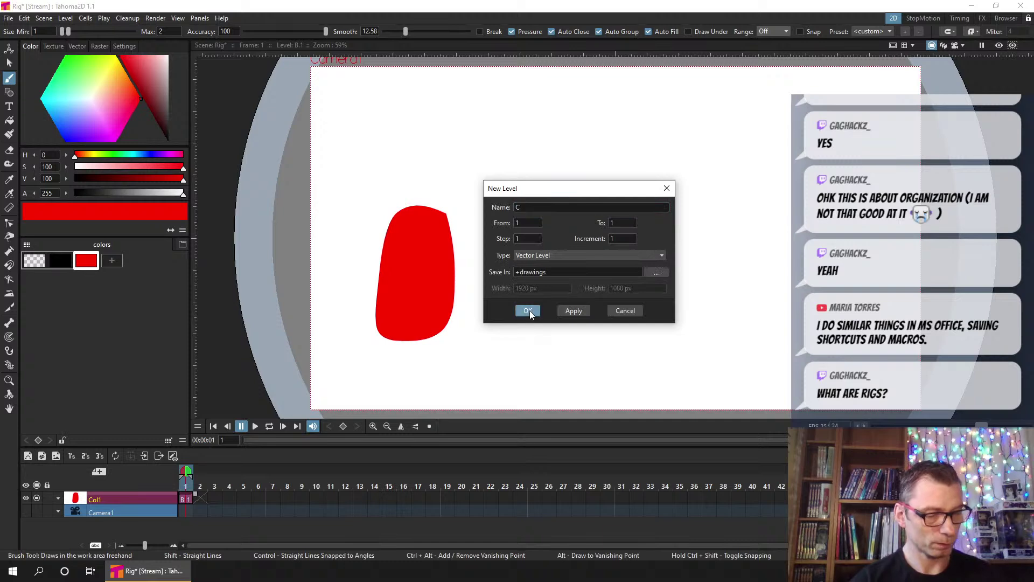
left_click(527, 311)
left_click_drag(143, 82, 81, 128)
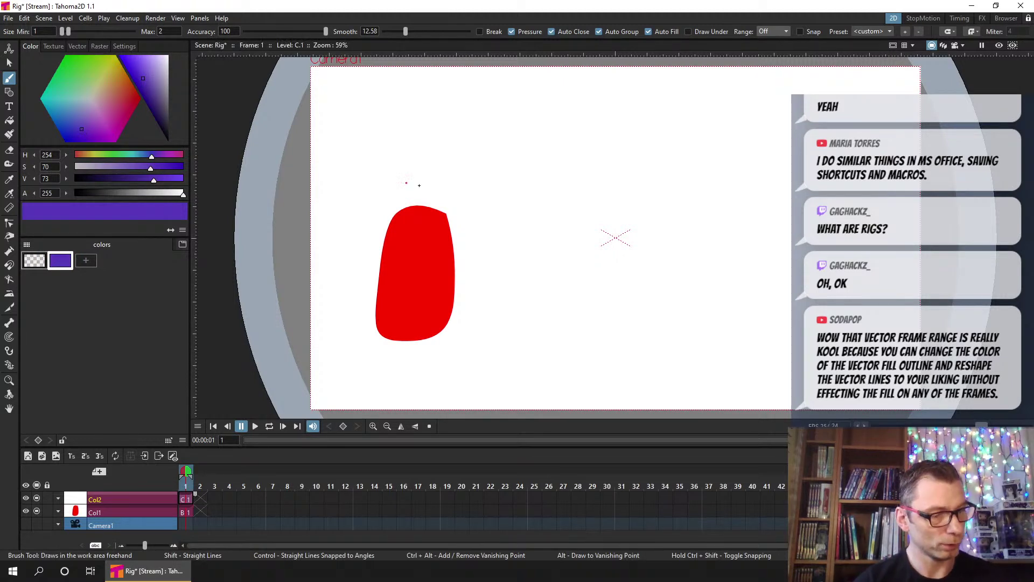
mouse_move(440, 197)
left_mouse_down()
mouse_move(451, 183)
mouse_move(405, 202)
left_mouse_up()
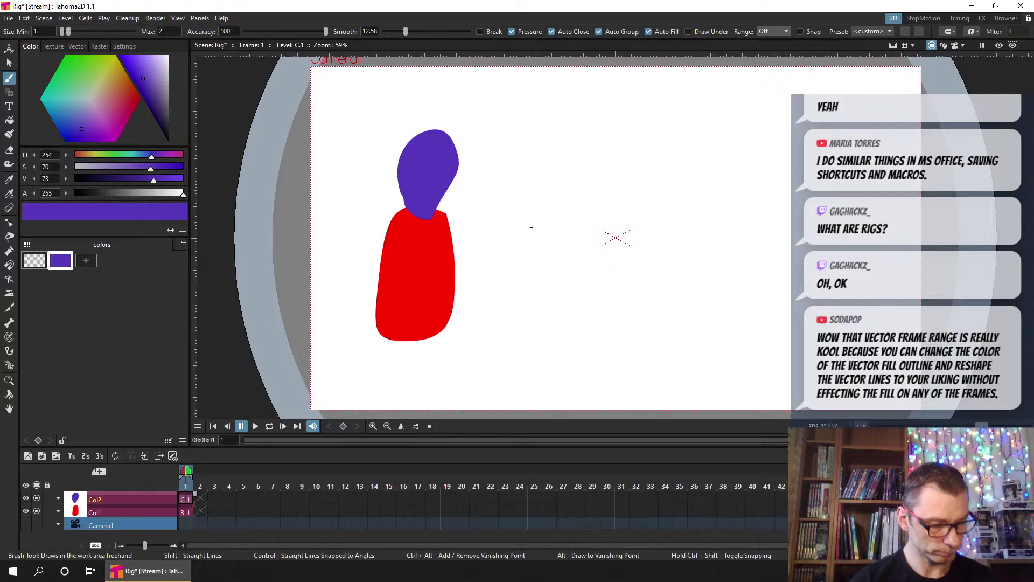
Create another vector level and draw two filled black legs and two filled black arms on the body
left_click(28, 458)
key("Return")
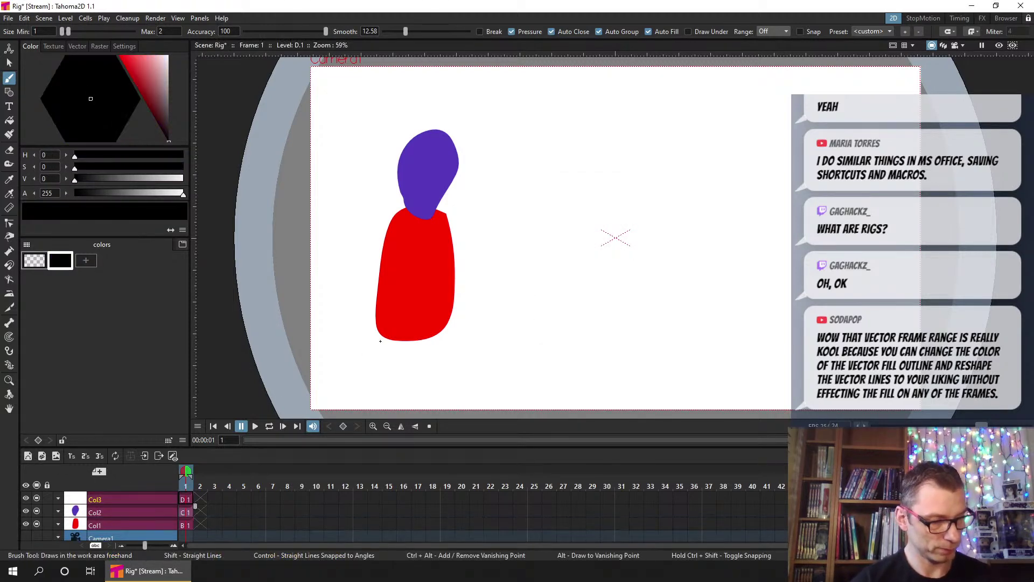
mouse_move(436, 386)
left_mouse_down()
mouse_move(429, 322)
mouse_move(455, 399)
left_mouse_up()
mouse_move(397, 342)
left_mouse_down()
mouse_move(358, 383)
mouse_move(399, 345)
left_mouse_up()
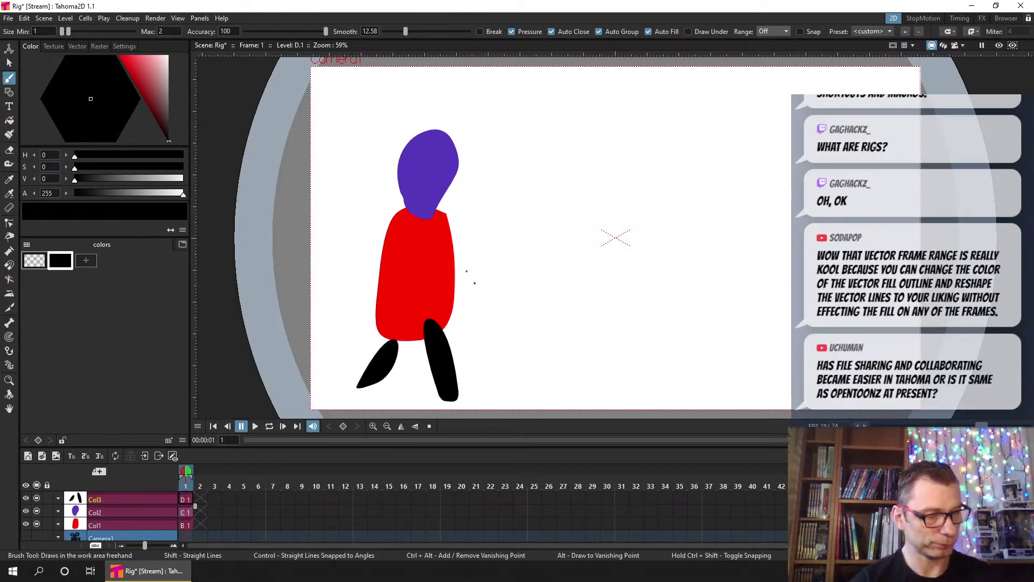
left_click_drag(437, 245, 483, 297)
mouse_move(483, 296)
left_mouse_down()
mouse_move(439, 251)
mouse_move(346, 284)
left_mouse_up()
left_click_drag(346, 283, 405, 248)
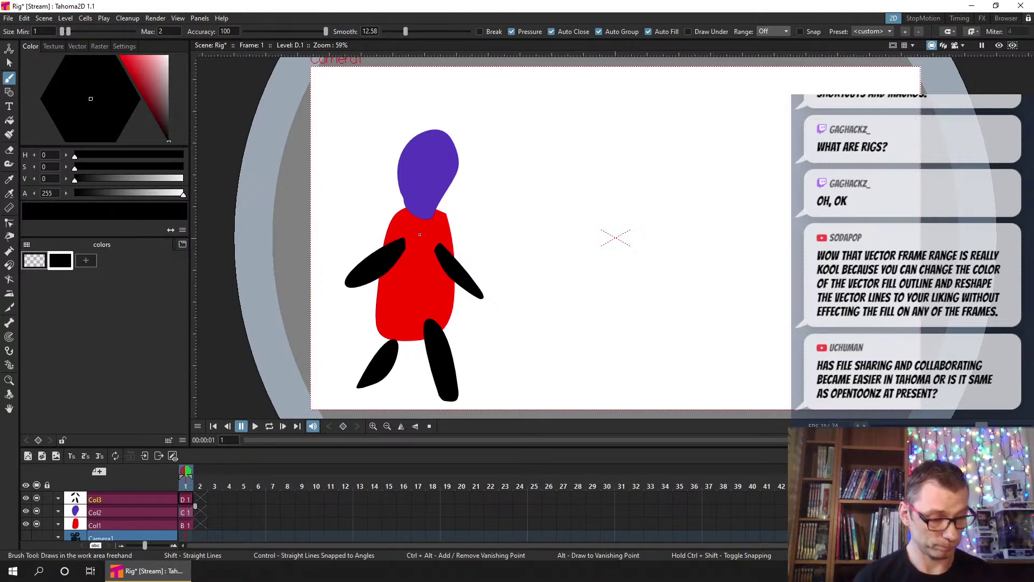
Switch to the FX room and spread out the stage schematic nodes, separating Table, Camera1, Col1 and Col2
left_click(983, 18)
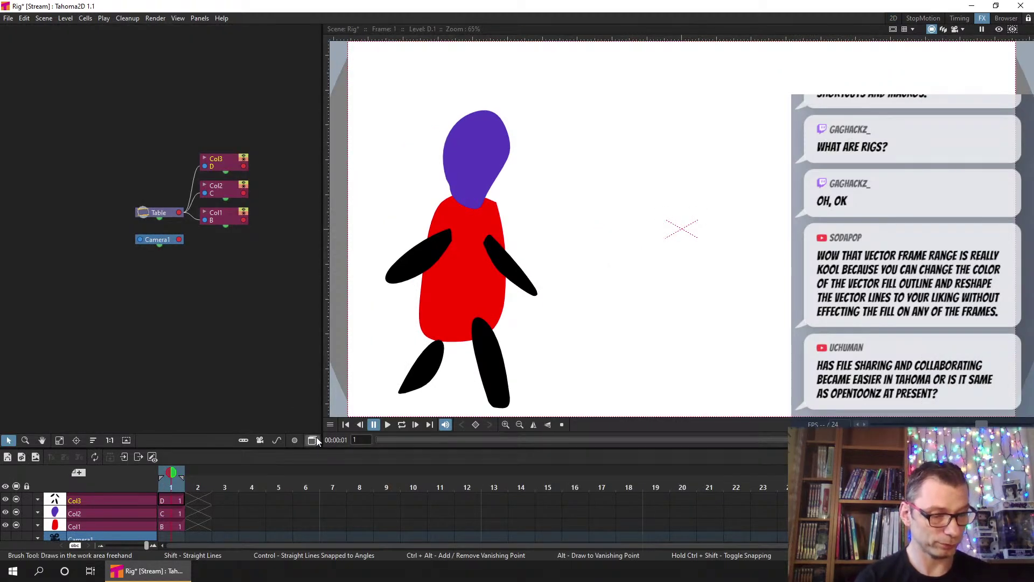
left_click_drag(164, 252, 51, 193)
left_click(208, 323)
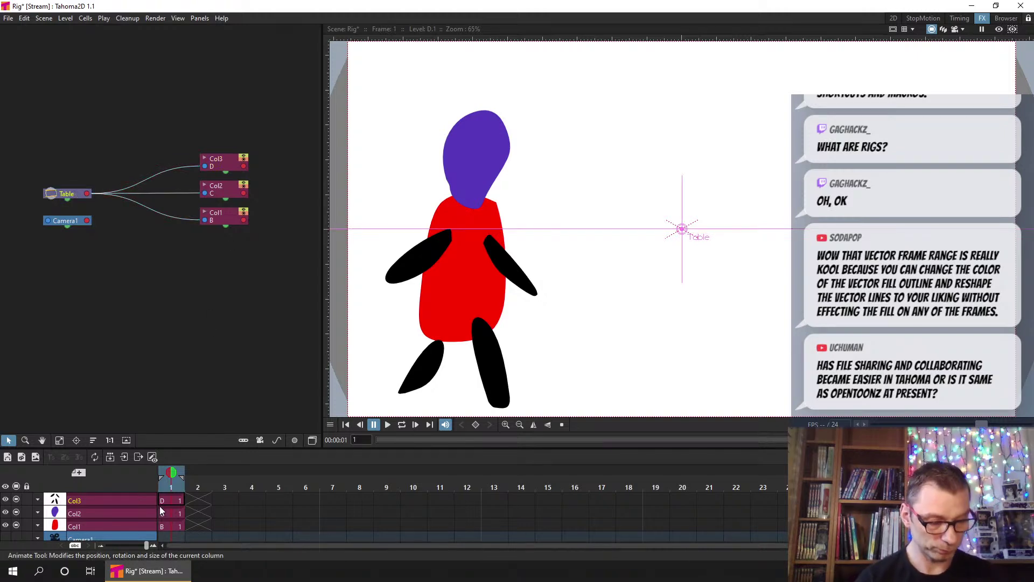
left_click(164, 526)
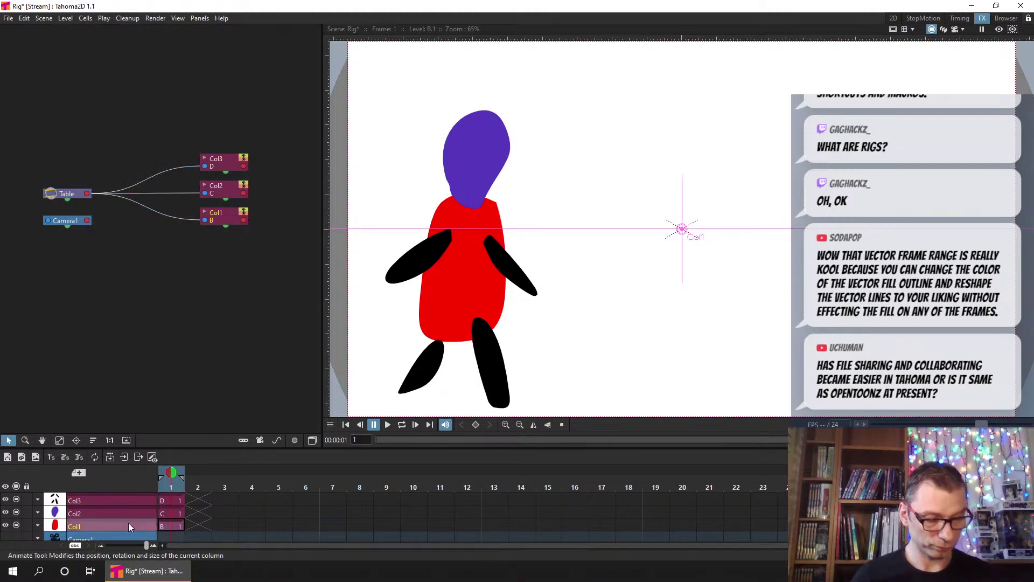
left_click_drag(219, 213, 142, 259)
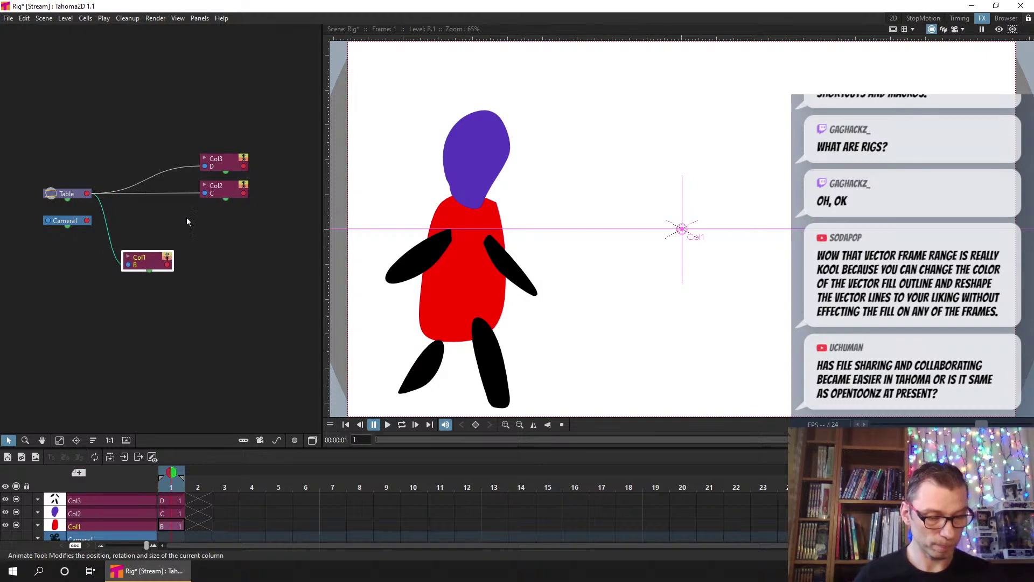
left_click_drag(215, 188, 268, 212)
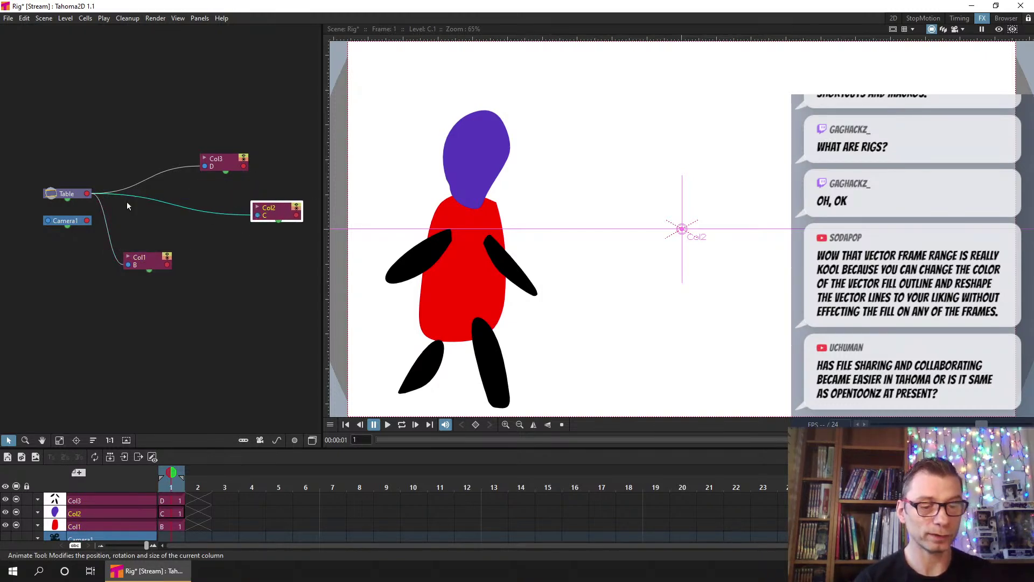
Link the head column Col2 and the limbs column Col3 to the body column Col1 as their parent in the schematic
left_click_drag(258, 216, 172, 266)
left_click_drag(229, 162, 170, 266)
mouse_move(262, 213)
left_mouse_down()
mouse_move(233, 210)
mouse_move(210, 229)
mouse_move(249, 218)
left_mouse_up()
left_click(149, 262)
left_click_drag(149, 262, 152, 262)
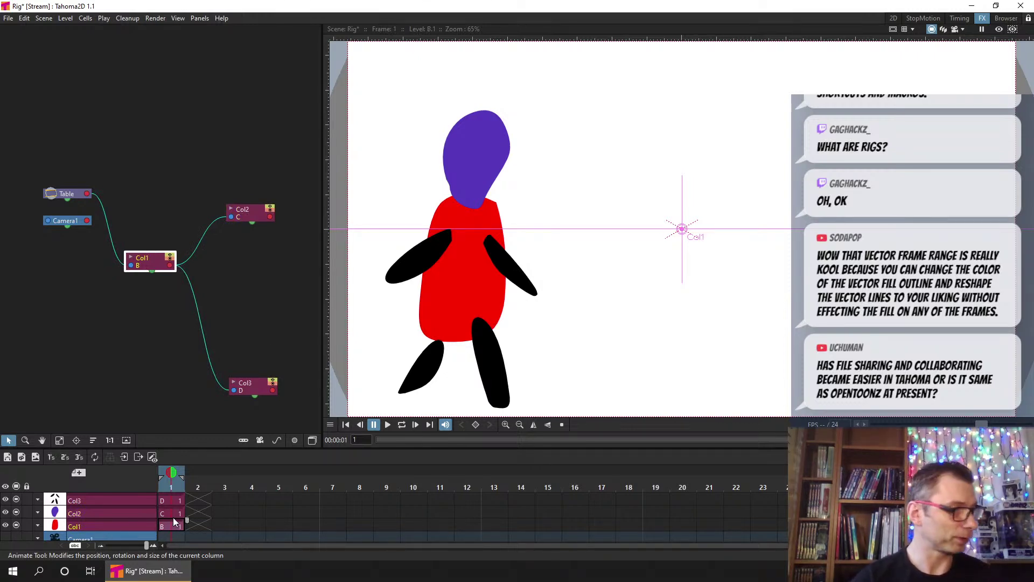
In the 2D room, use the Animate tool in All mode to shift the body column to about X -50 px, Y 6 px and place its center mid-torso
left_click(893, 17)
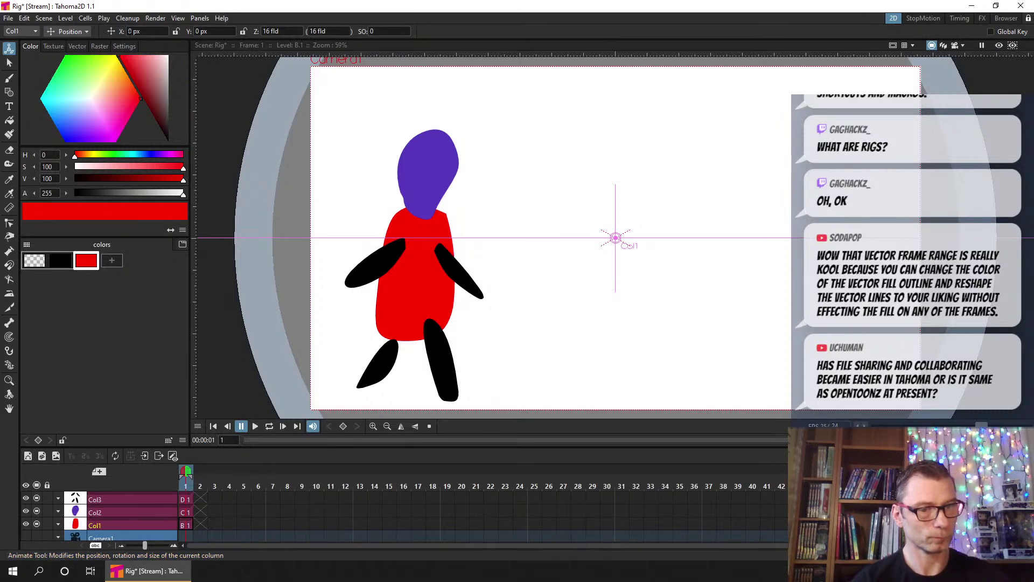
left_click(76, 32)
left_click(62, 111)
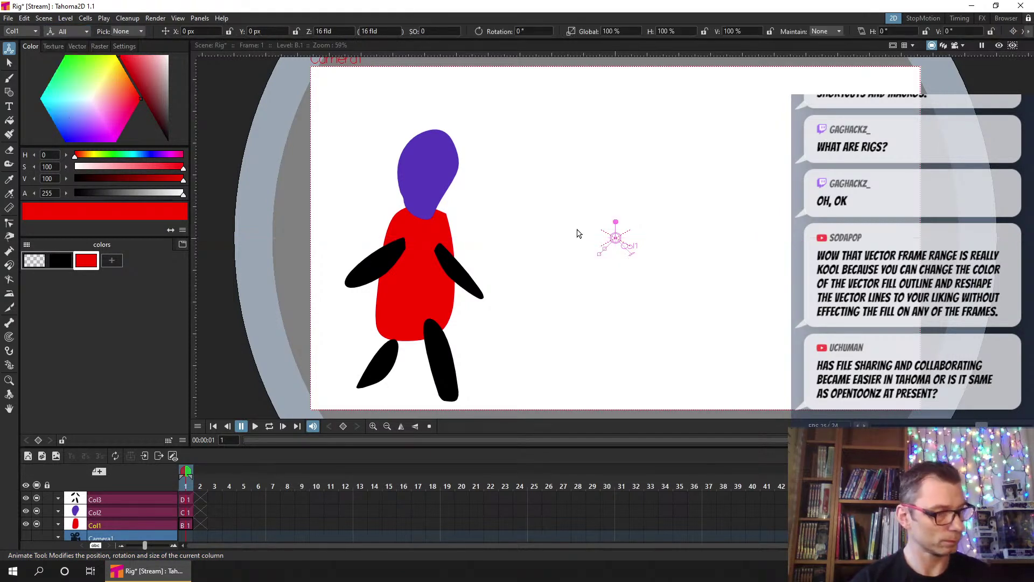
left_click_drag(422, 288, 406, 286)
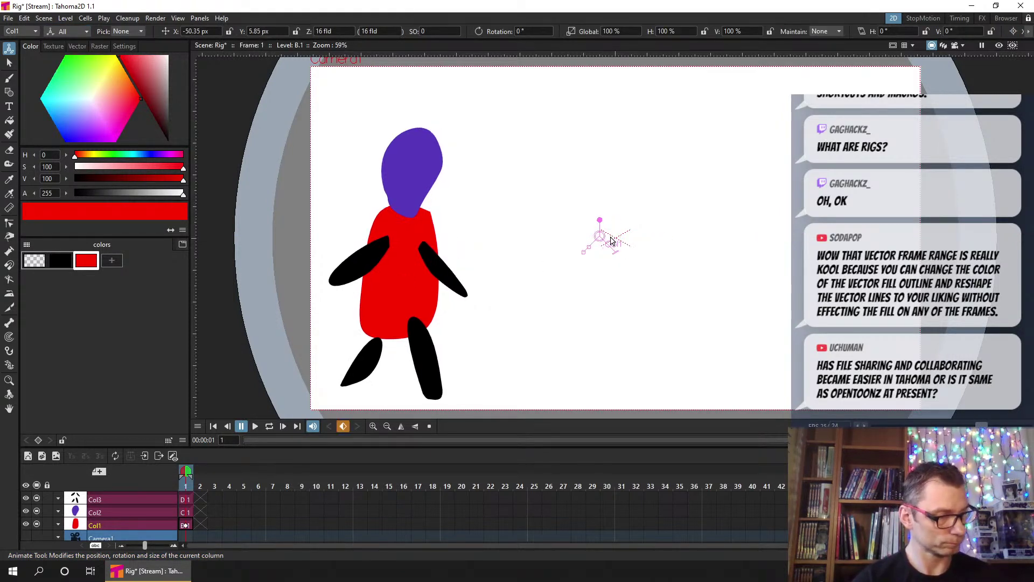
left_click_drag(601, 238, 400, 279)
left_click(189, 526)
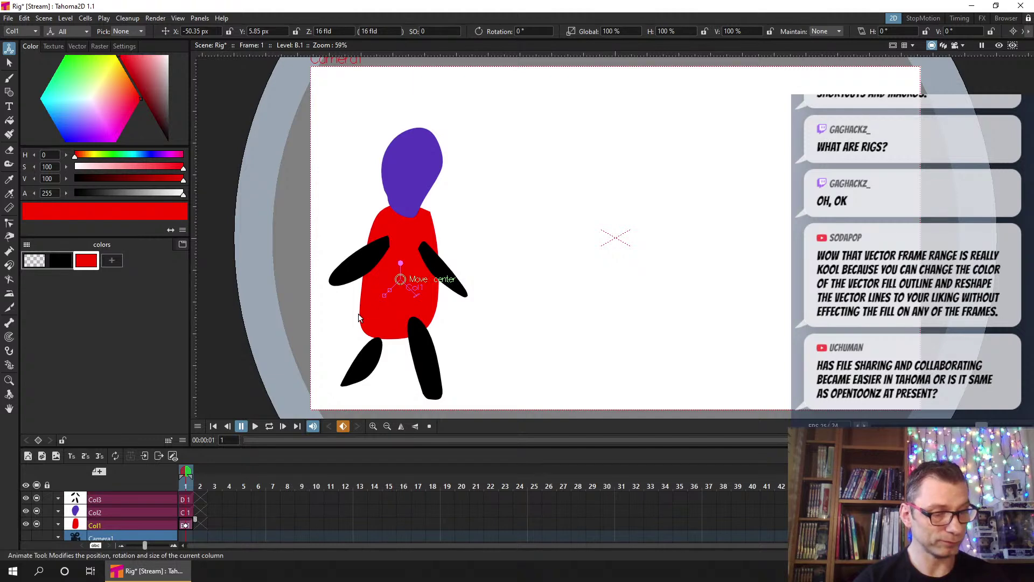
Move the body column with its linked head and limbs to about X 478 px, Y 56 px
left_click_drag(402, 306, 758, 284)
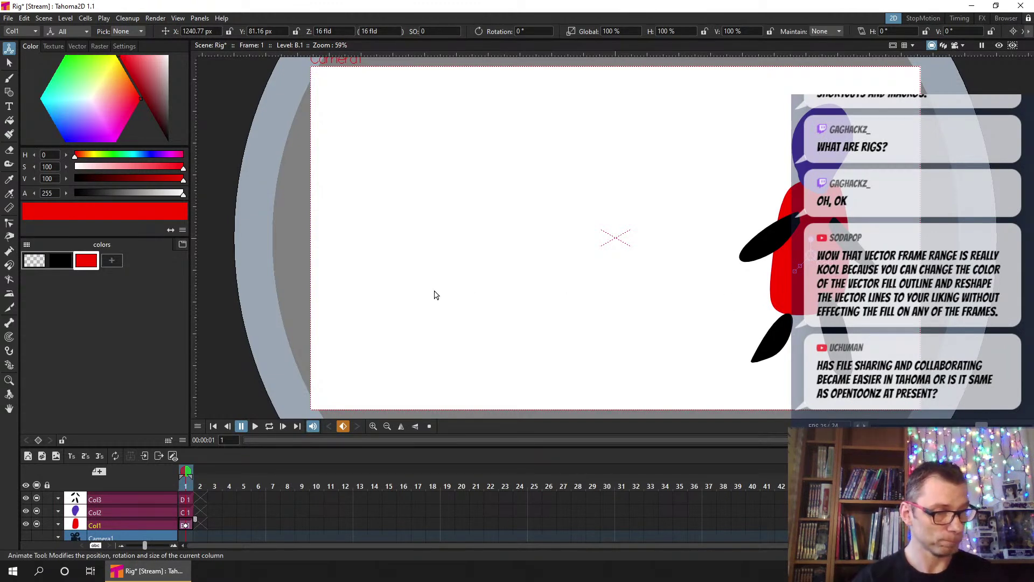
key("ctrl+z")
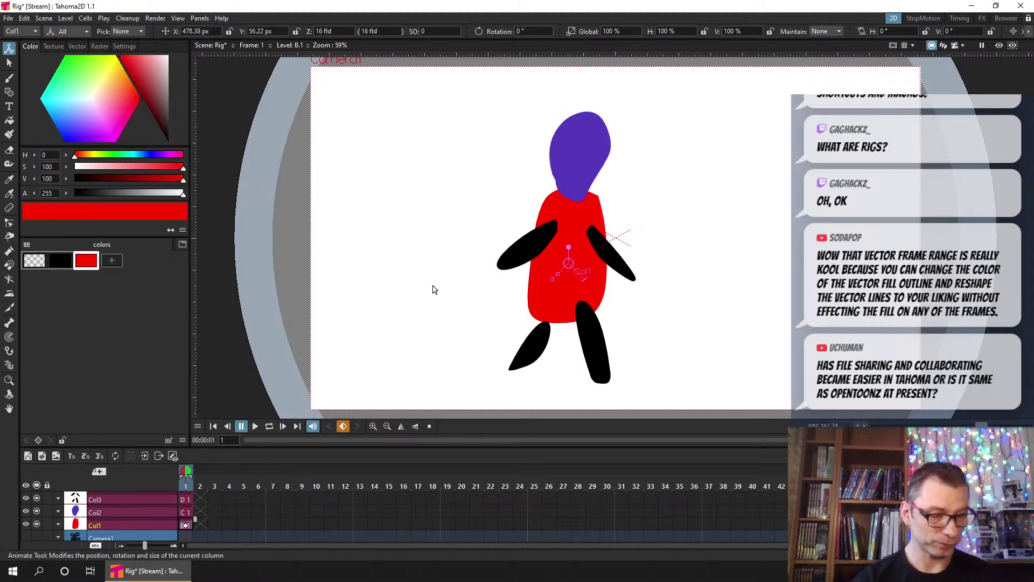
Place the head column's center at the neck and rotate the head to about -11°, saving the scene
left_click(185, 512)
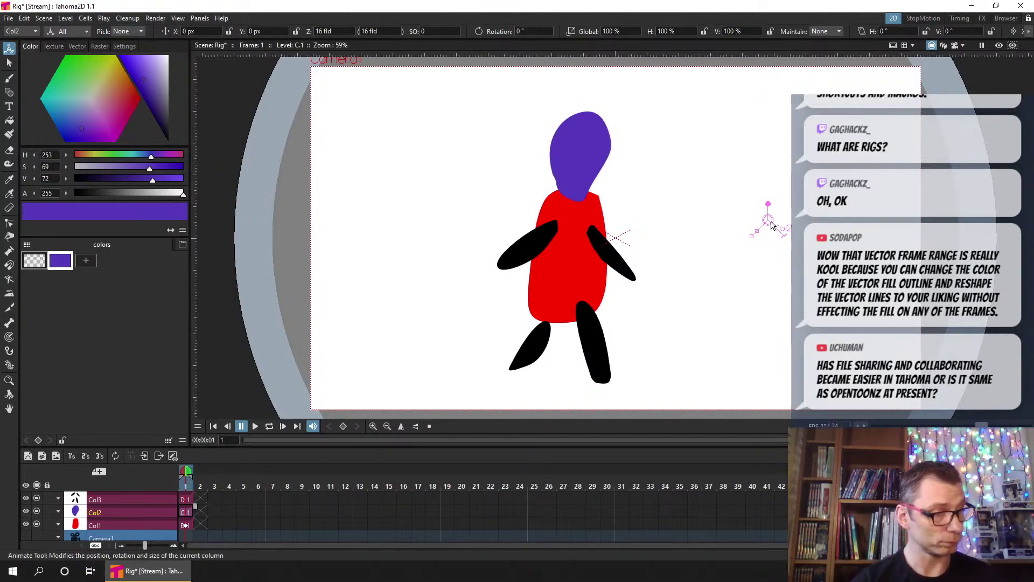
left_click_drag(761, 224, 553, 151)
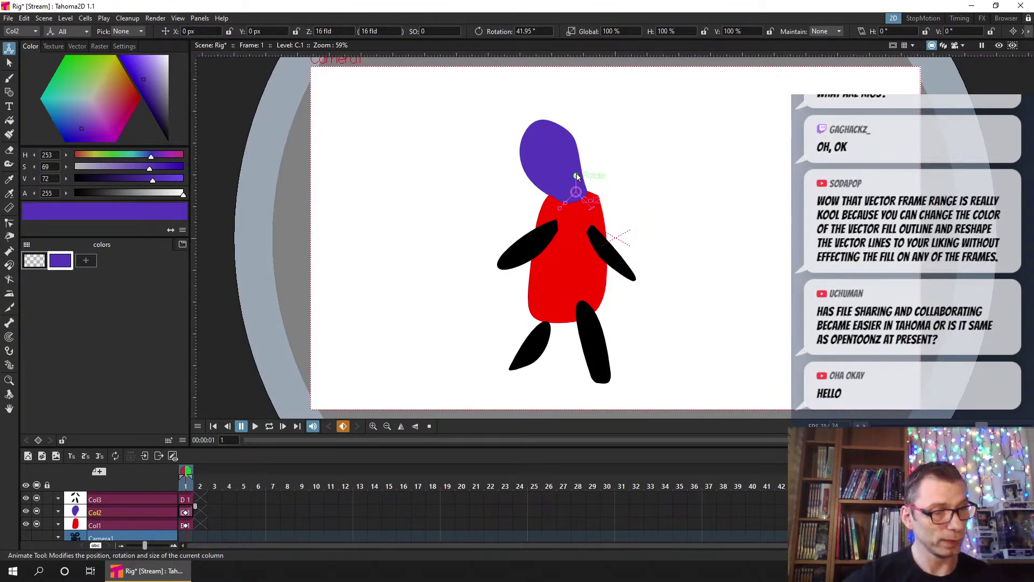
left_click_drag(582, 177, 587, 178)
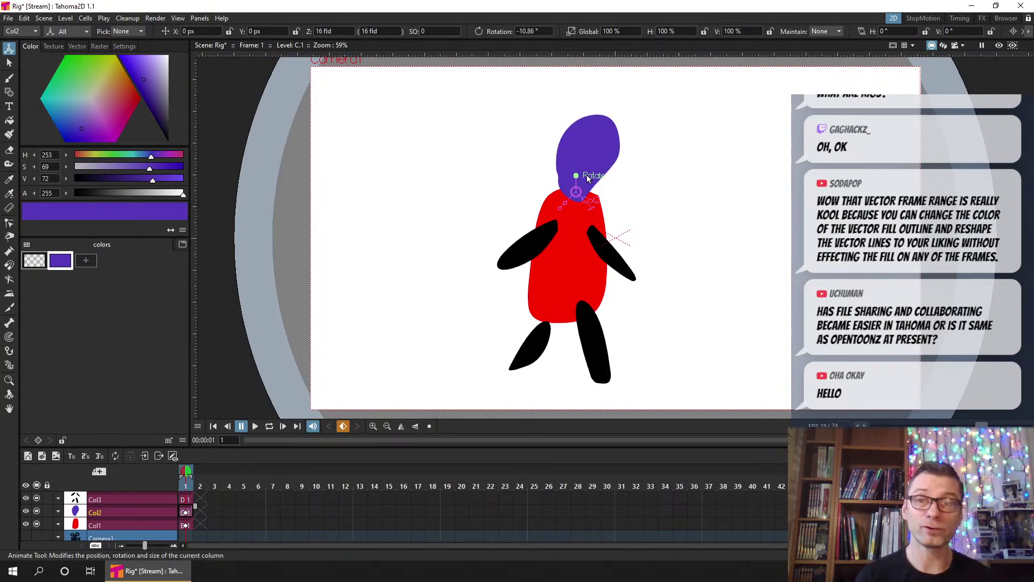
key("ctrl+s")
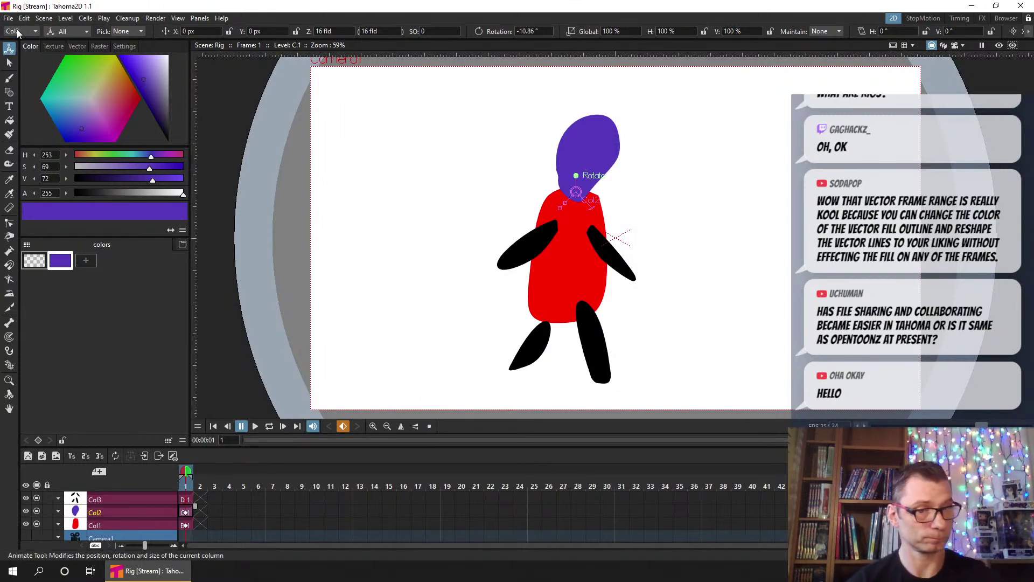
Open the recent scene Demo.tnz from the LookAtExpression project
left_click(8, 17)
mouse_move(81, 78)
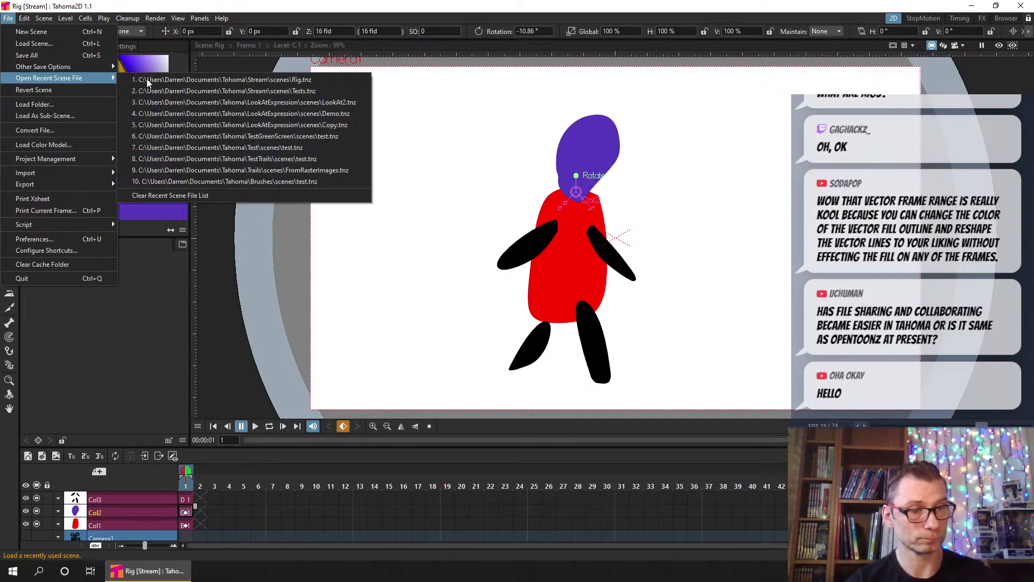
left_click(347, 113)
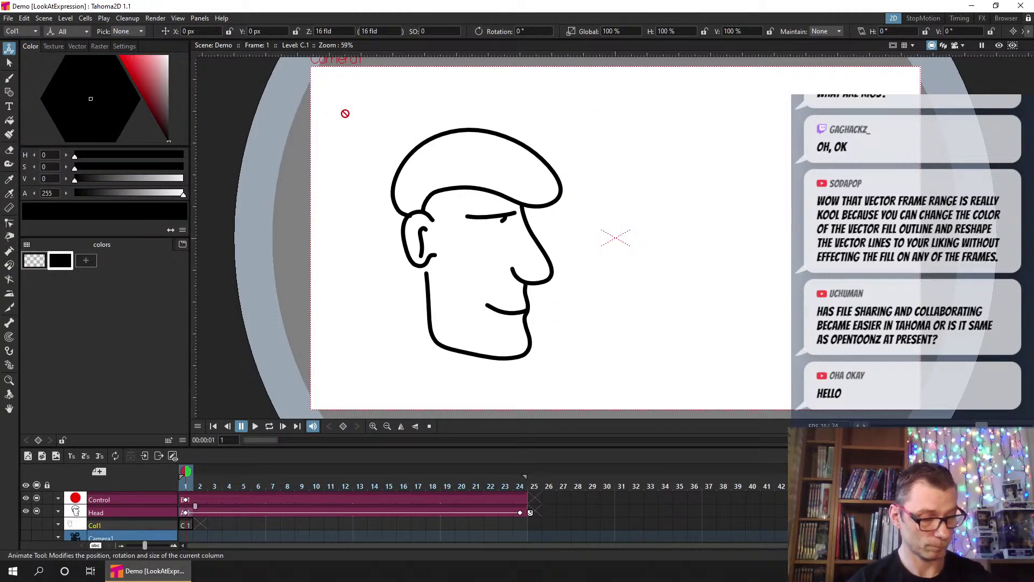
scroll(697, 260, "down", 2)
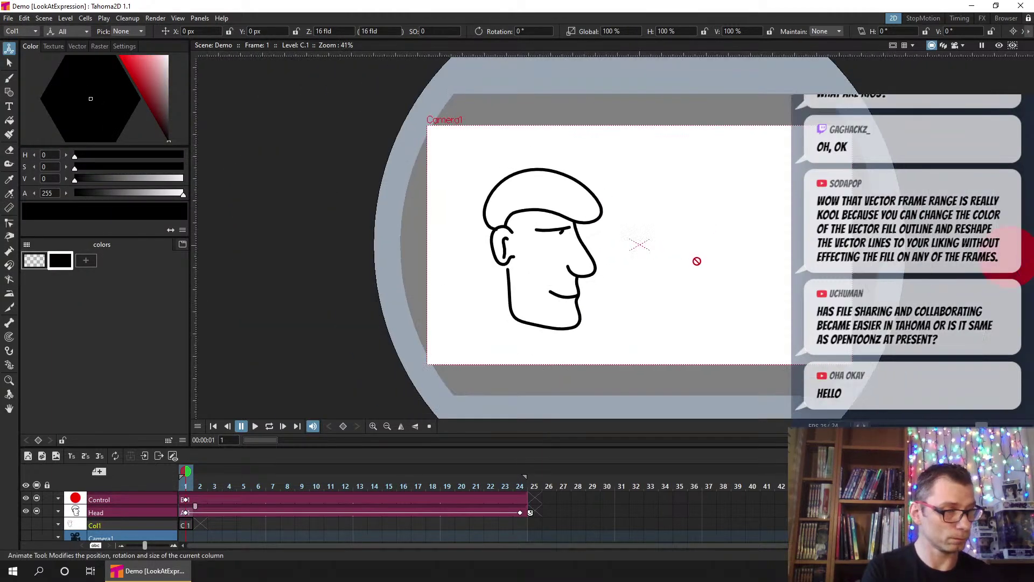
scroll(698, 262, "up", 2)
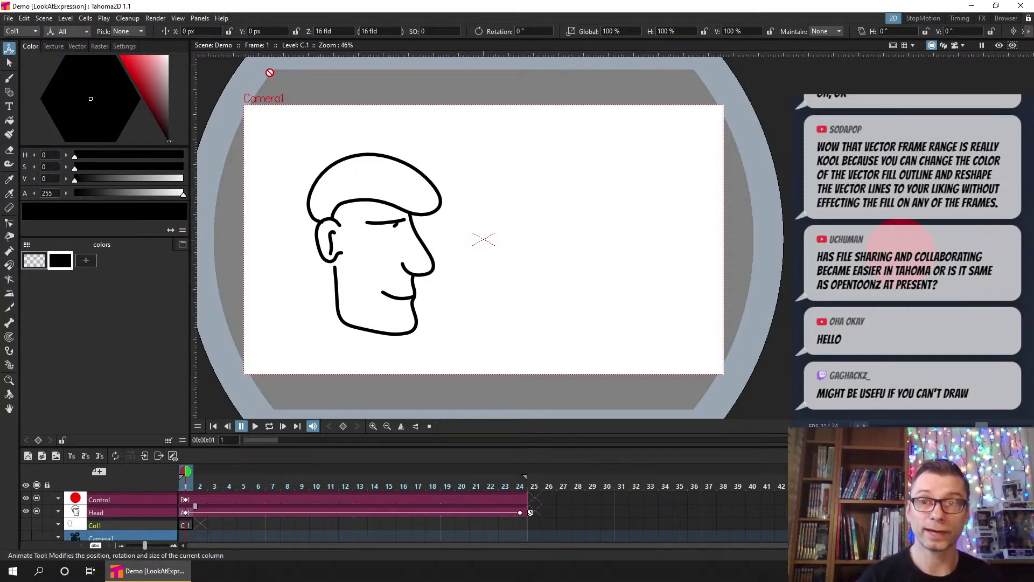
key("ctrl+s")
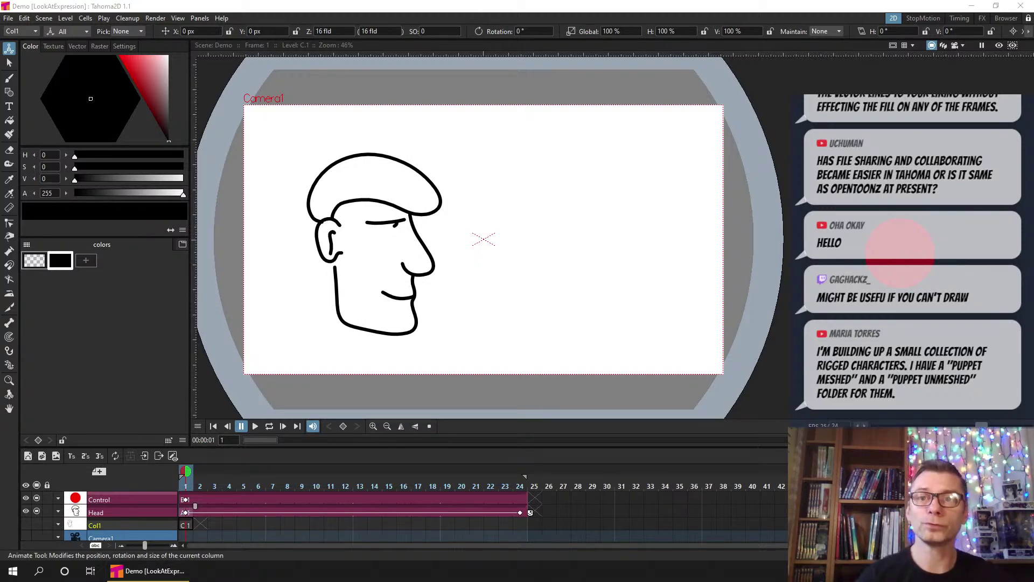
Show the Aim At example expression in the online manual, and move the browser window off the canvas
left_click(221, 18)
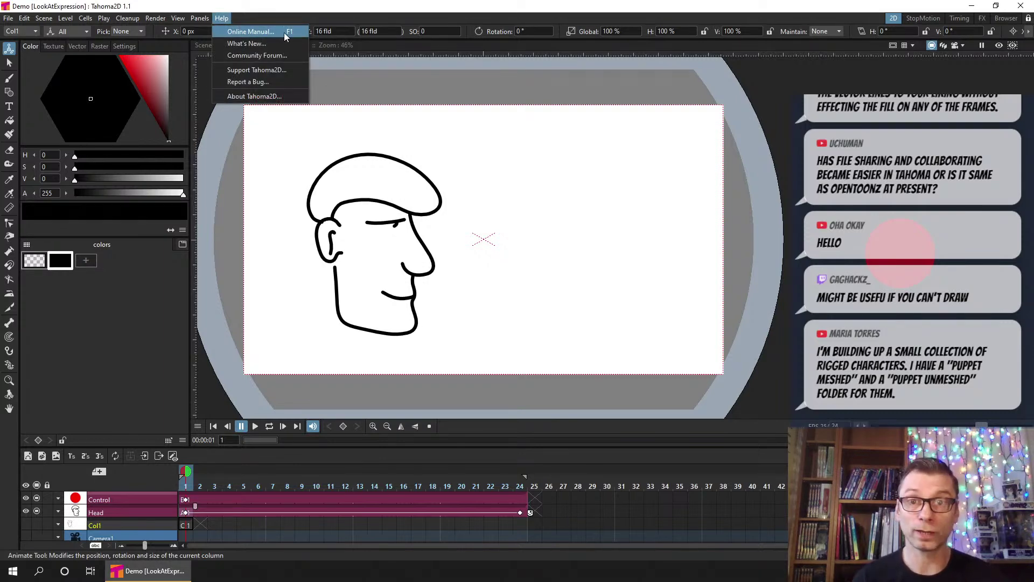
left_click(272, 12)
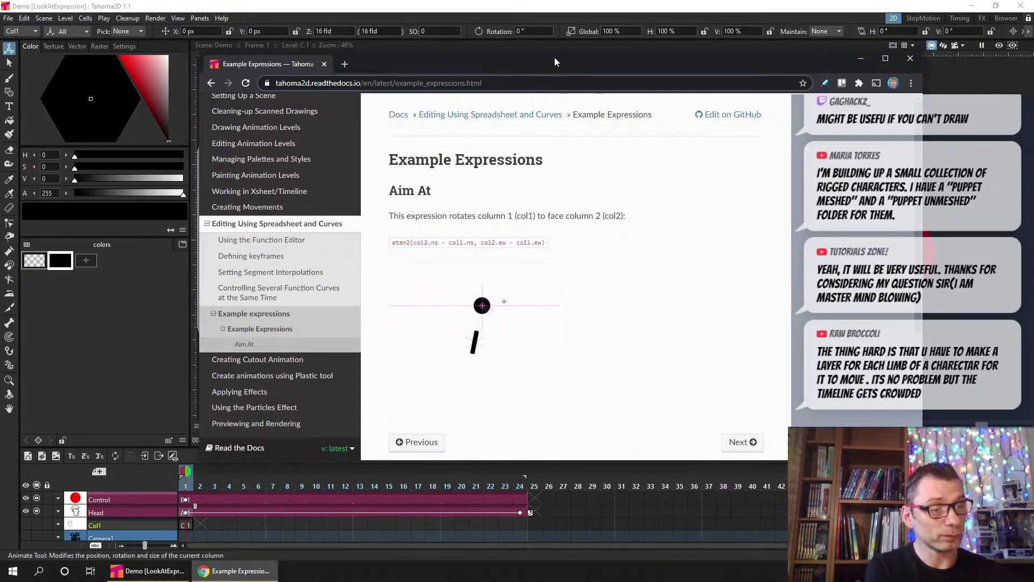
left_click_drag(554, 56, 0, 138)
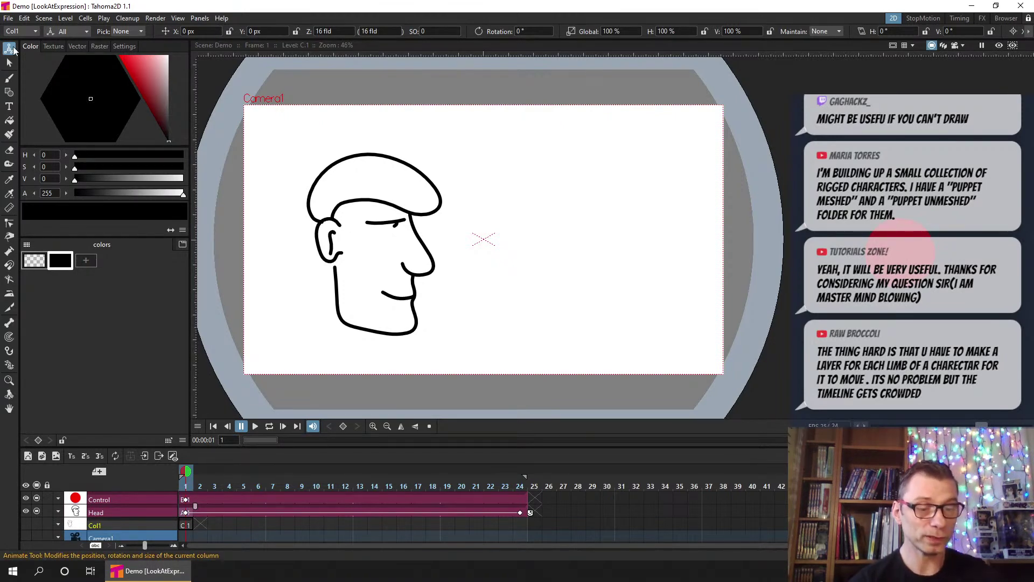
On frame 1, move the Control column around beside the camera frame to turn the head, ending at about X 1152 px, Y 240 px
left_click(199, 501)
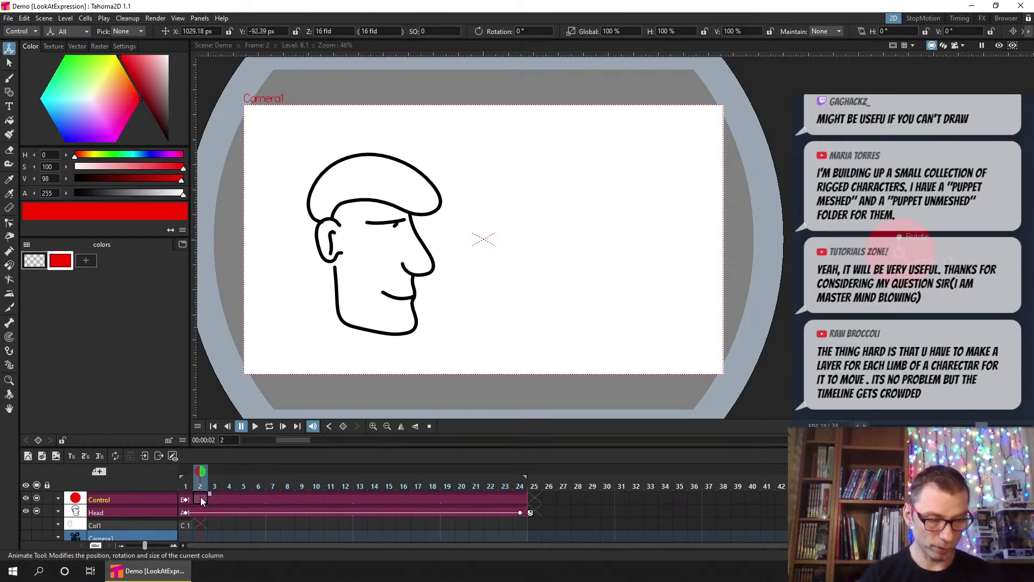
key("Left")
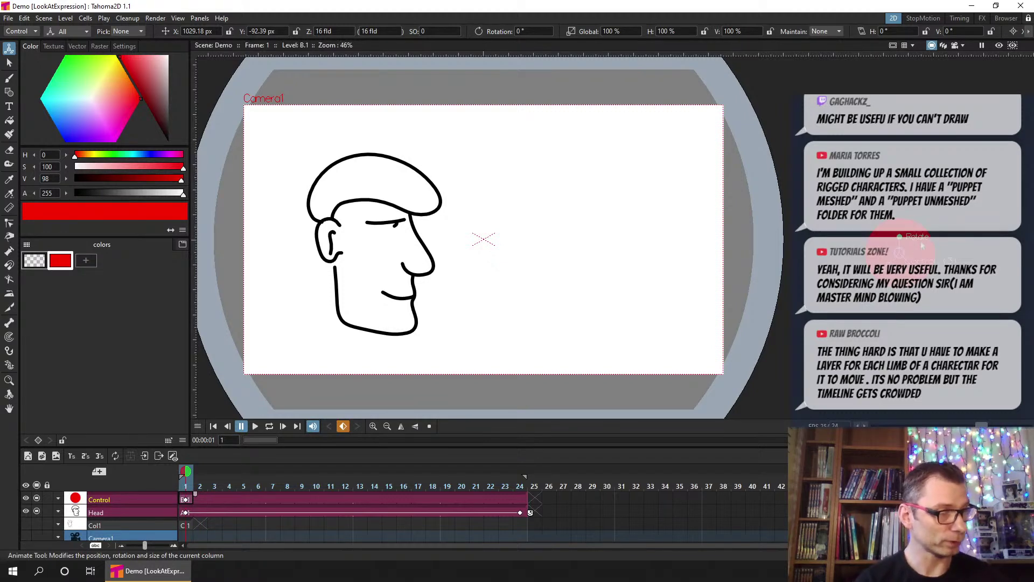
mouse_move(899, 237)
left_mouse_down()
mouse_move(915, 151)
mouse_move(912, 80)
mouse_move(903, 255)
mouse_move(905, 96)
mouse_move(900, 248)
mouse_move(910, 247)
mouse_move(909, 188)
left_mouse_up()
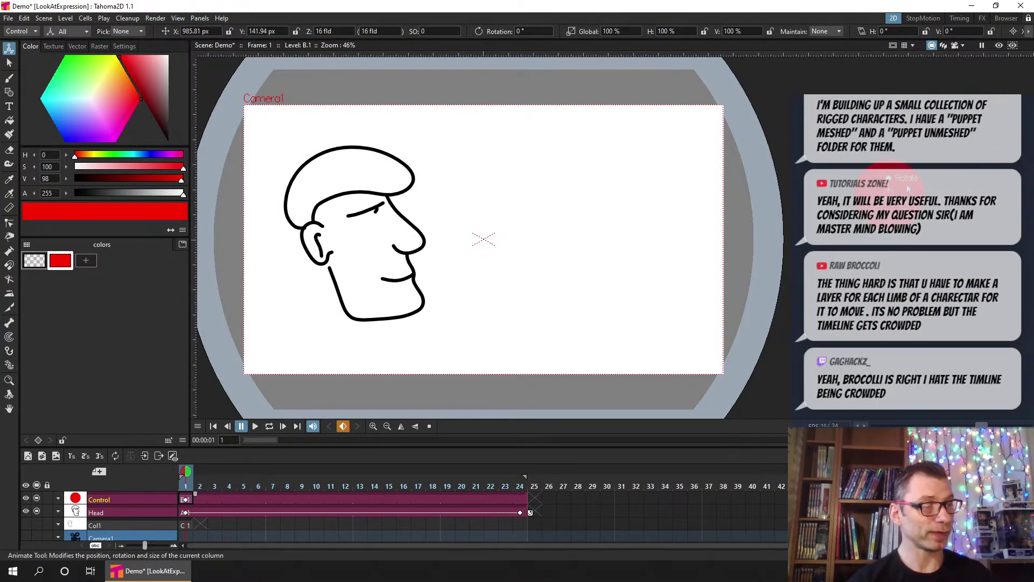
left_click_drag(889, 181, 943, 280)
left_click_drag(944, 232, 928, 187)
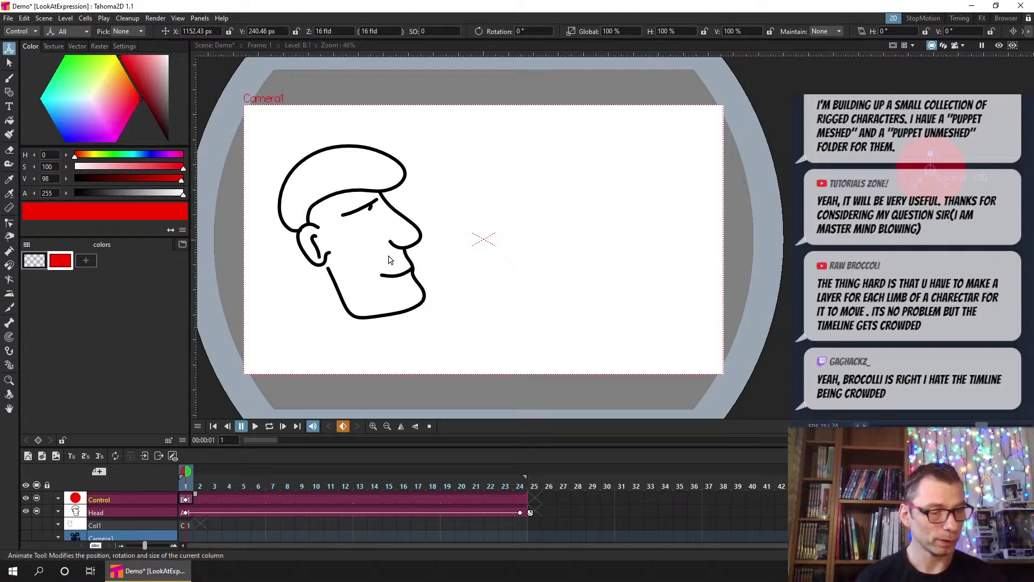
In the Timing room, expand Col2 (Head) and Col3 (Control) and show only their animated parameters in the function spreadsheet
left_click(197, 513)
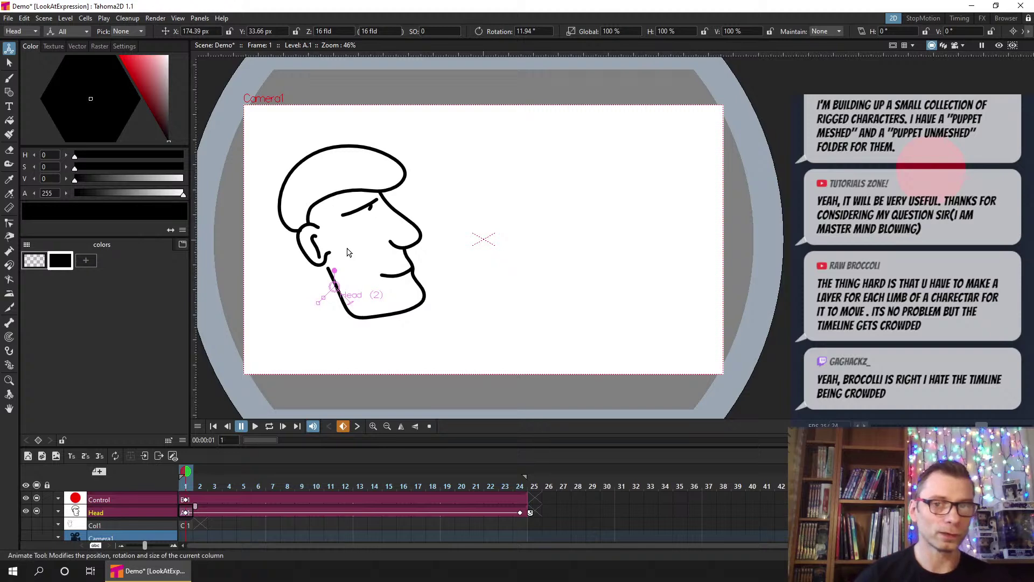
left_click(960, 19)
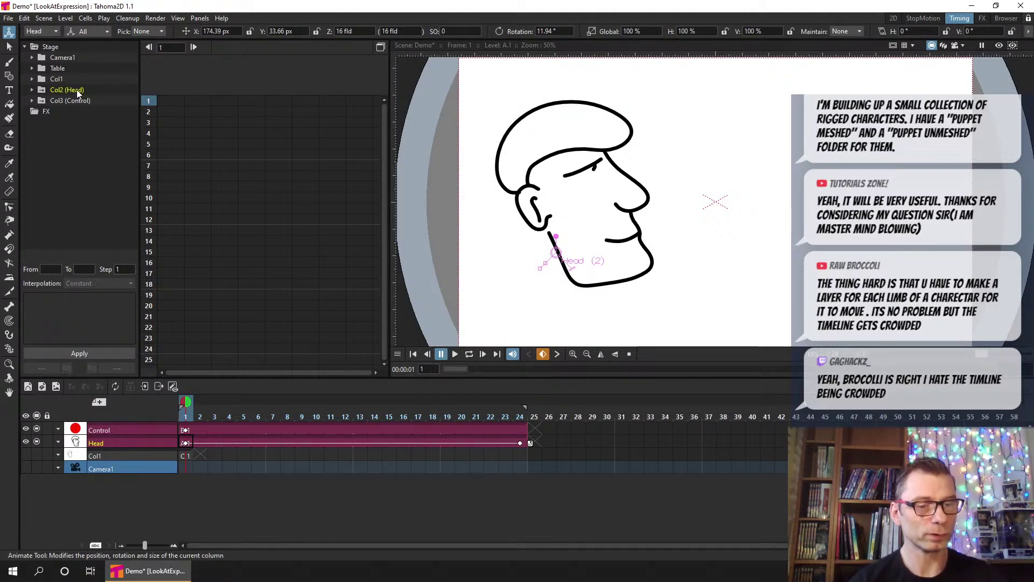
left_click(32, 90)
left_click(44, 220)
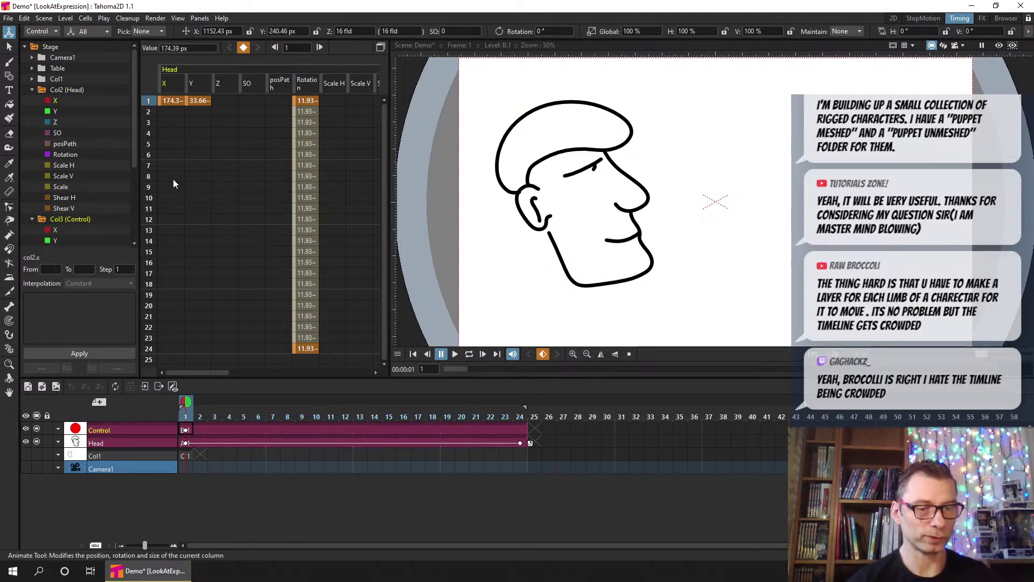
right_click(66, 89)
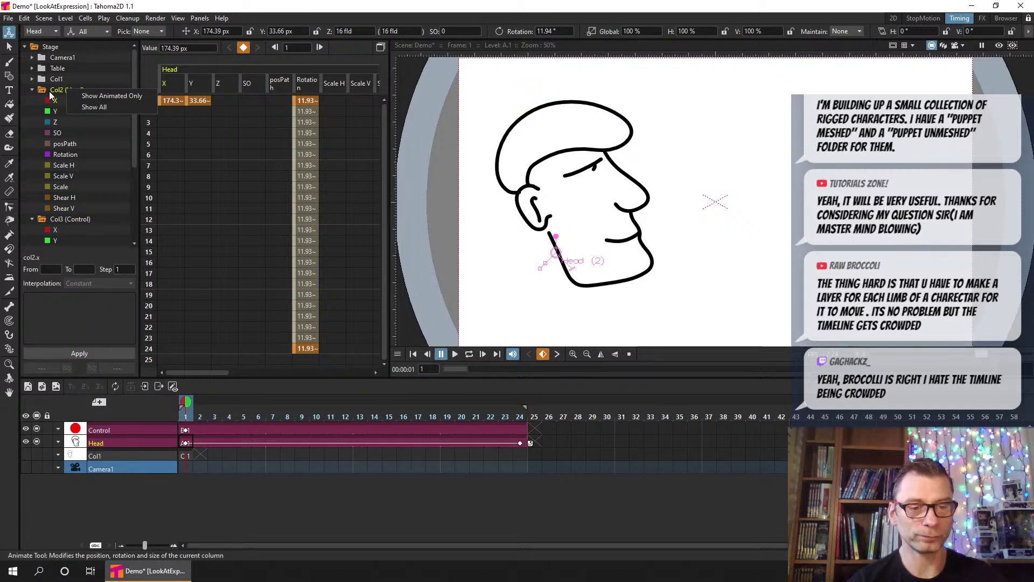
left_click(141, 96)
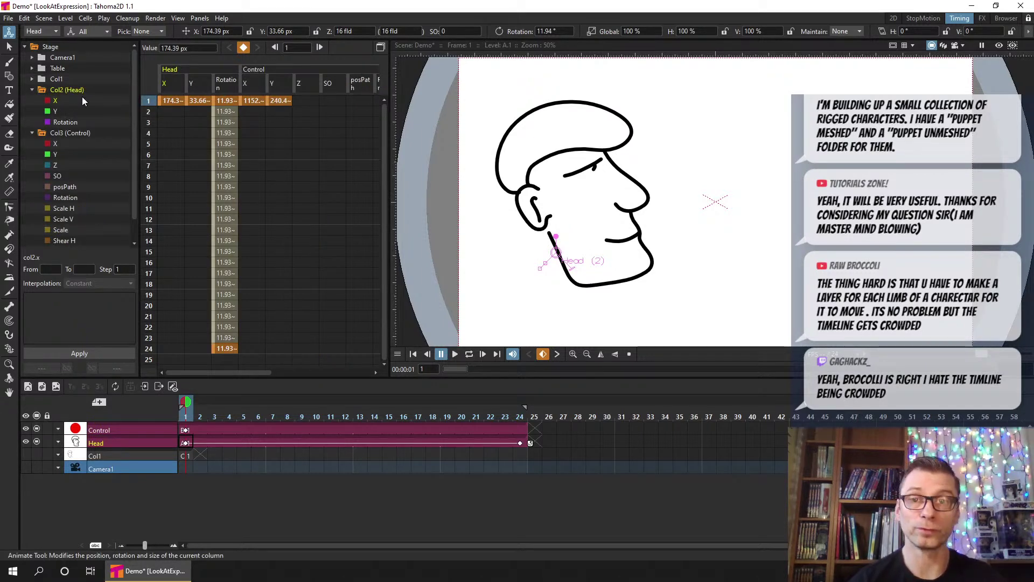
right_click(82, 133)
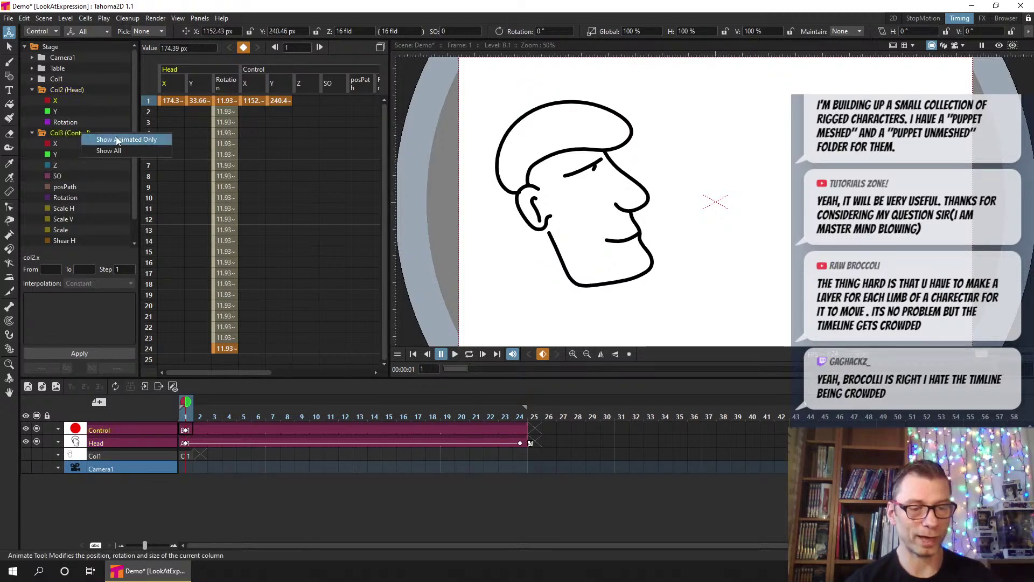
left_click(124, 139)
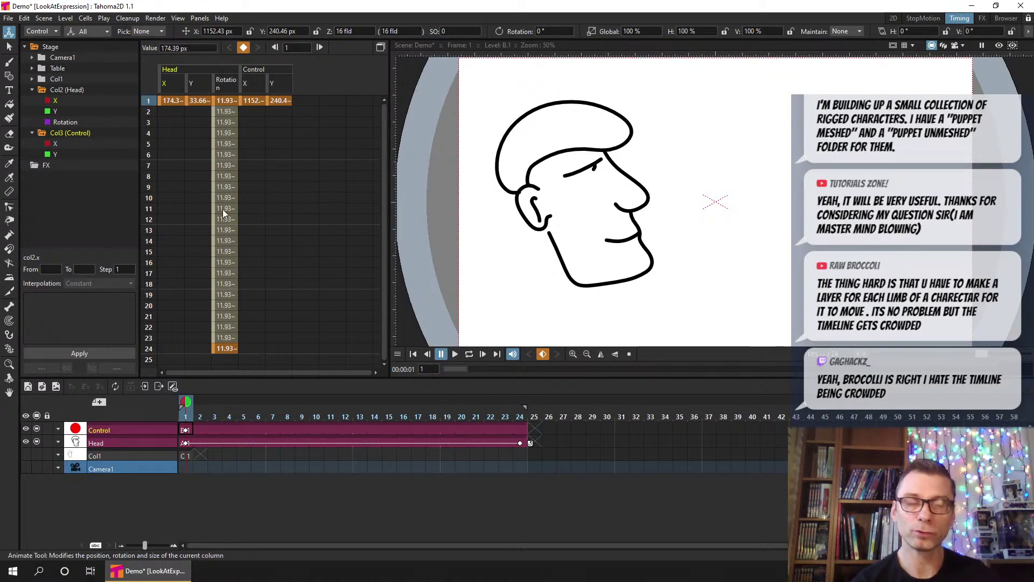
Examine the full expression driving the Head column's Rotation, from its start to its end, at frame 24
left_click(226, 350)
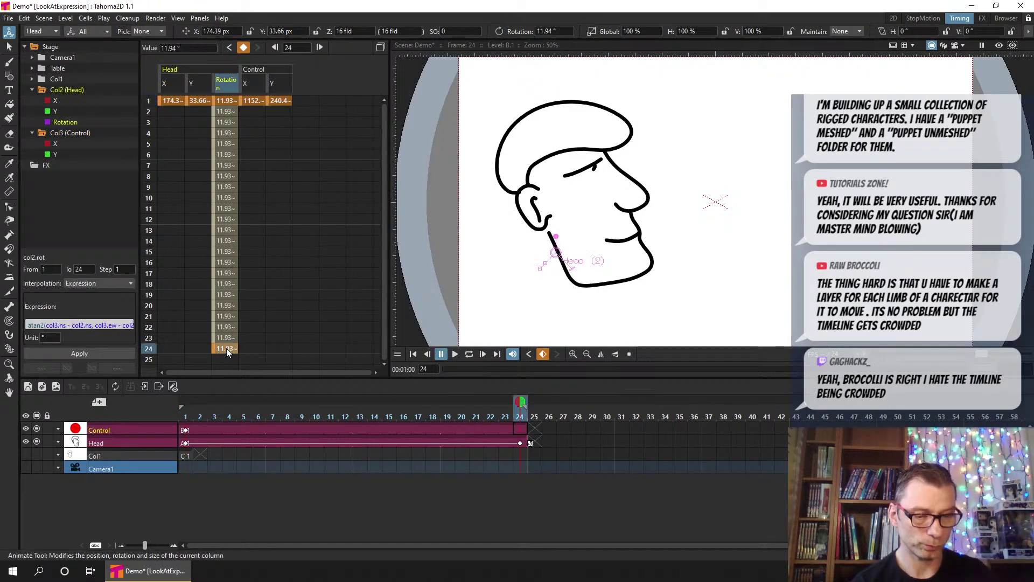
left_click(89, 325)
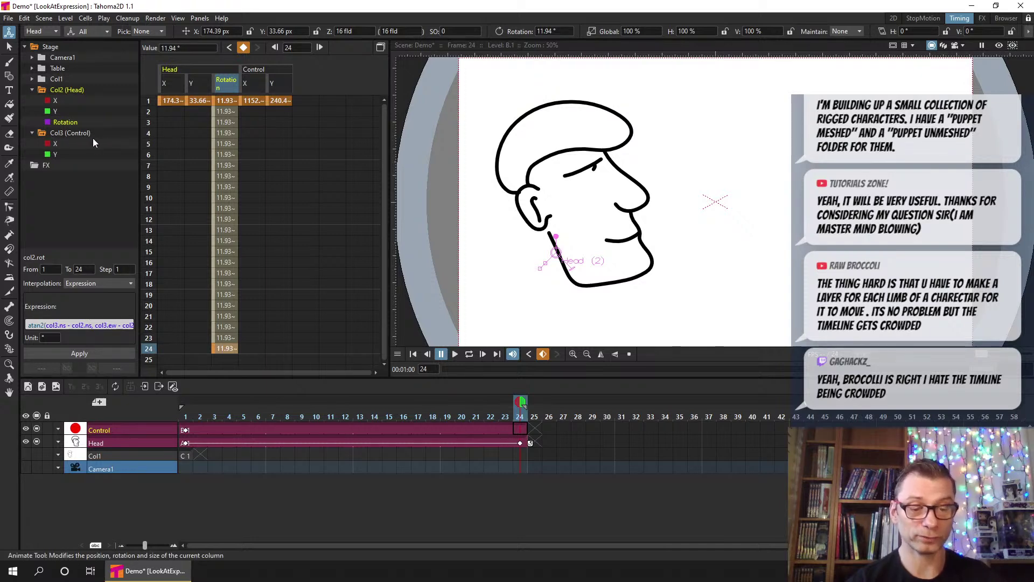
left_click_drag(97, 325, 125, 324)
left_click(126, 324)
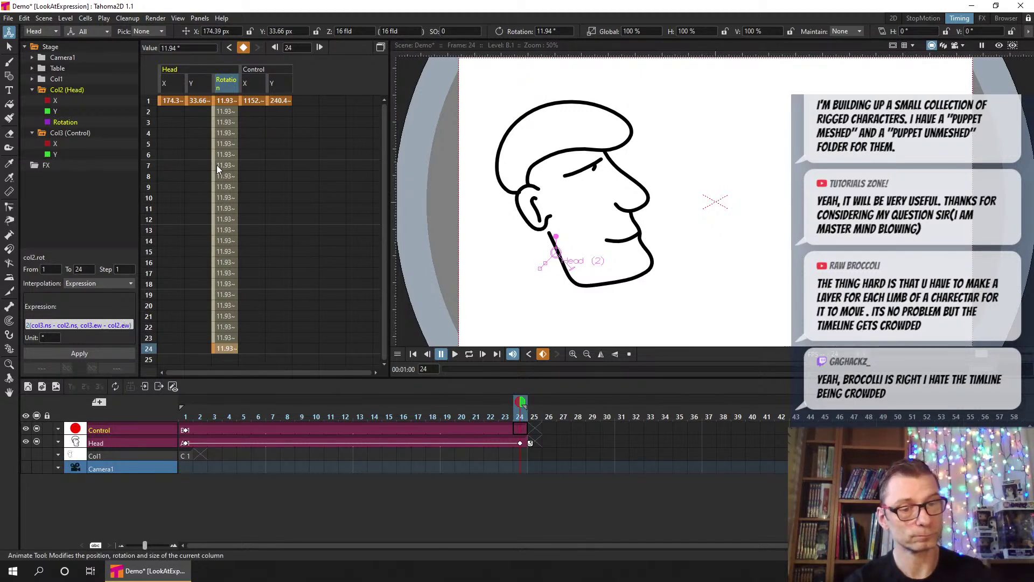
Open the recent scene LookAt2.tnz, discarding the changes to Demo, and bring the face and the red control dot into view
left_click(8, 18)
mouse_move(64, 182)
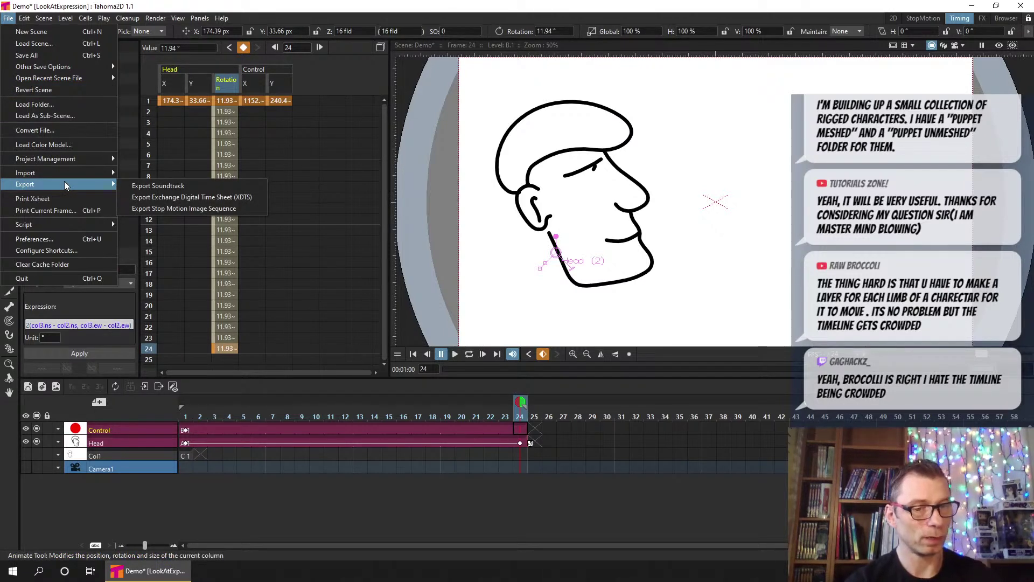
mouse_move(89, 78)
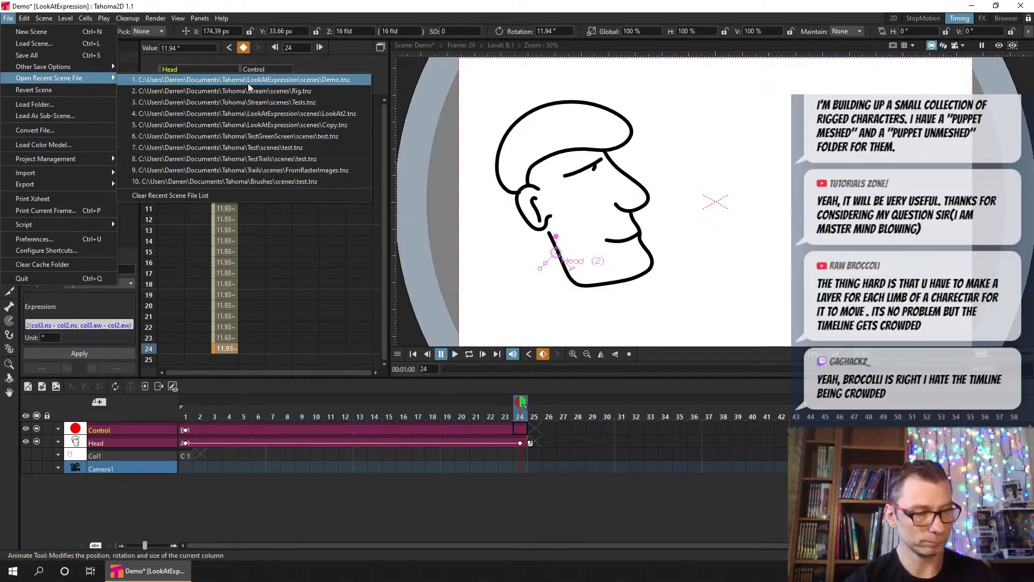
left_click(355, 114)
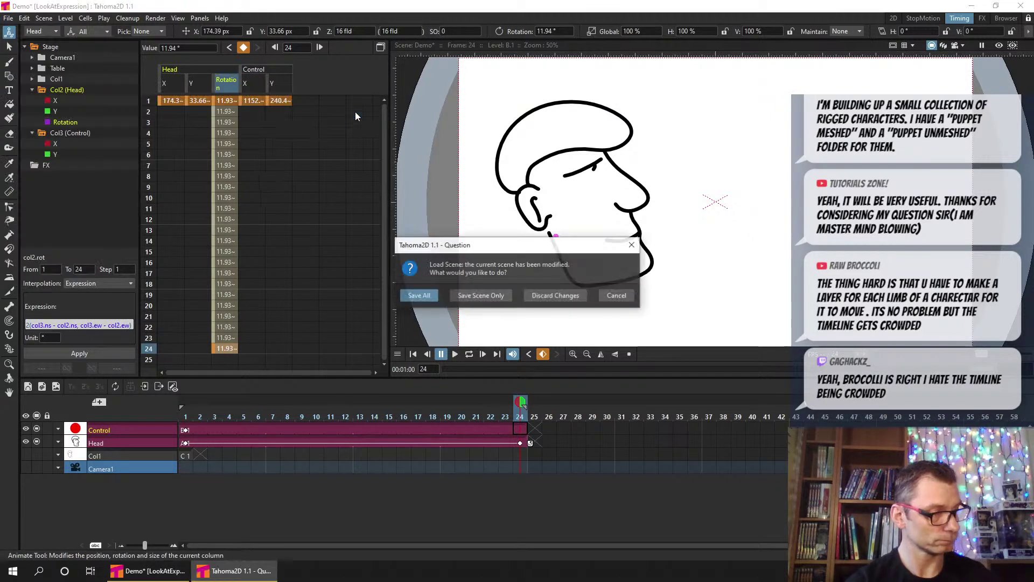
left_click(559, 295)
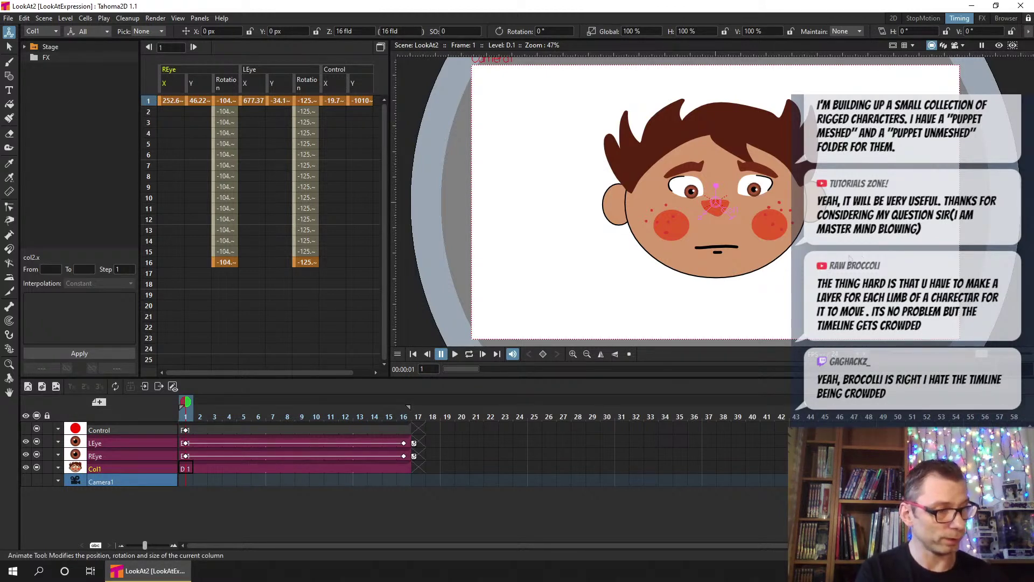
scroll(762, 181, "down", 2)
scroll(763, 181, "down", 1)
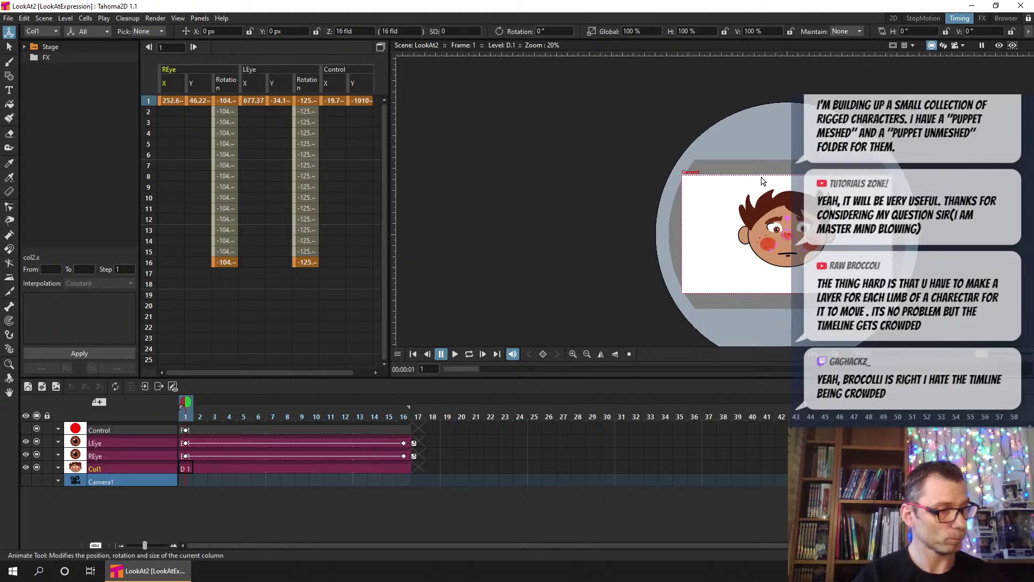
left_click_drag(931, 318, 798, 228)
left_click_drag(731, 173, 702, 179)
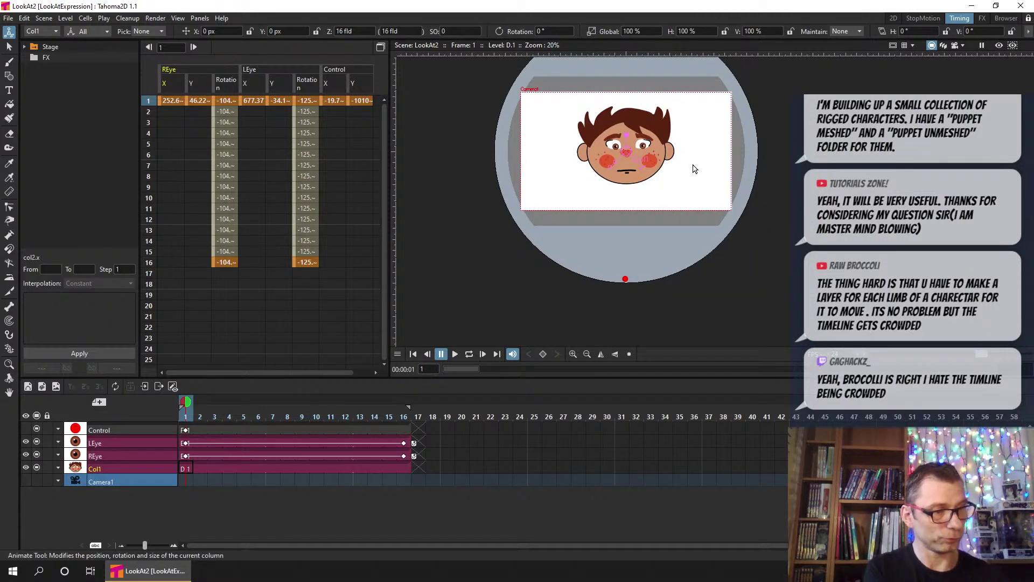
scroll(700, 140, "up", 1)
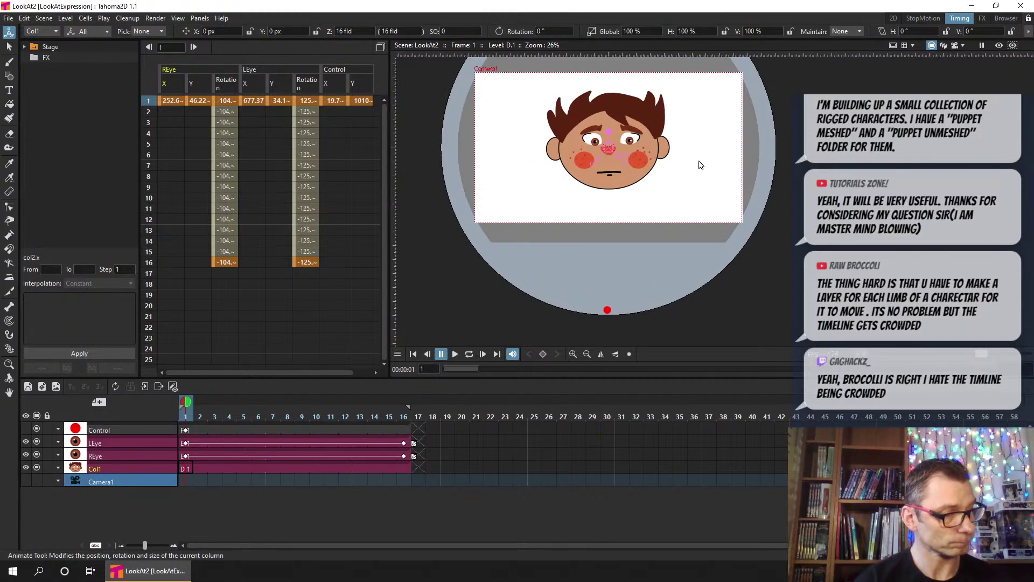
Switch to the 2D room with frame 1 current and enlarge the timeline until all columns down to Camera1 show
left_click_drag(715, 170, 748, 189)
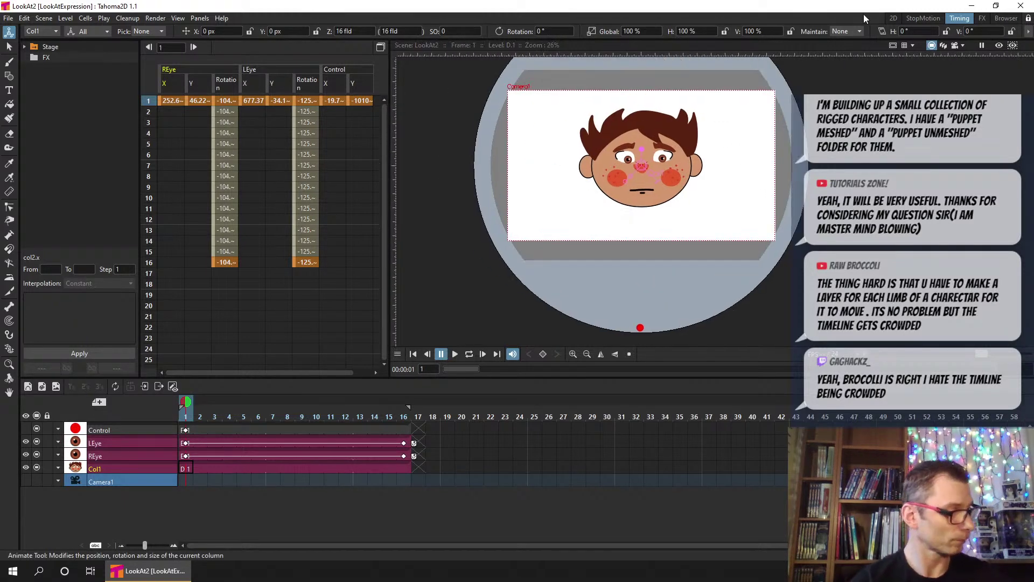
left_click(893, 19)
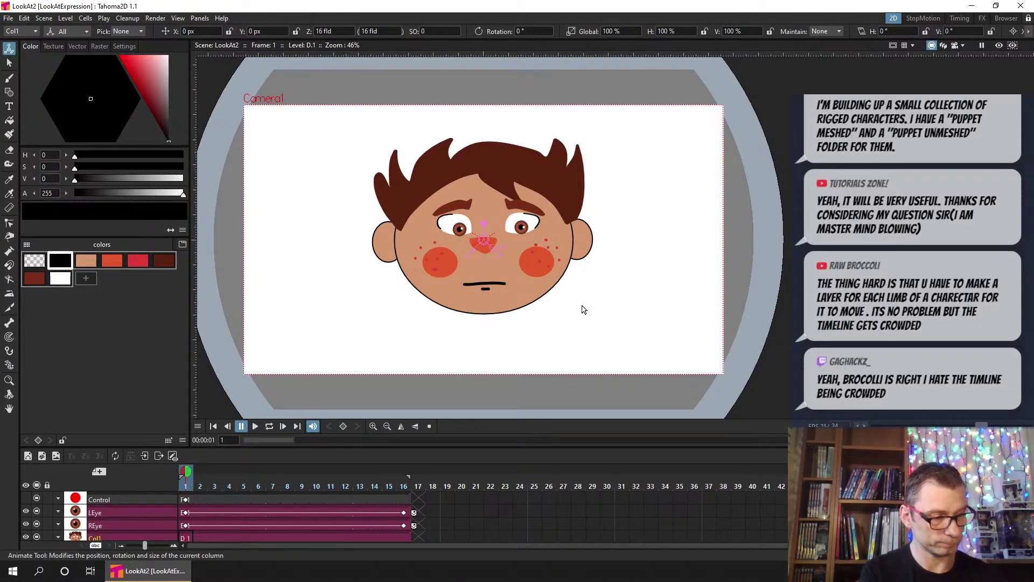
left_click(271, 484)
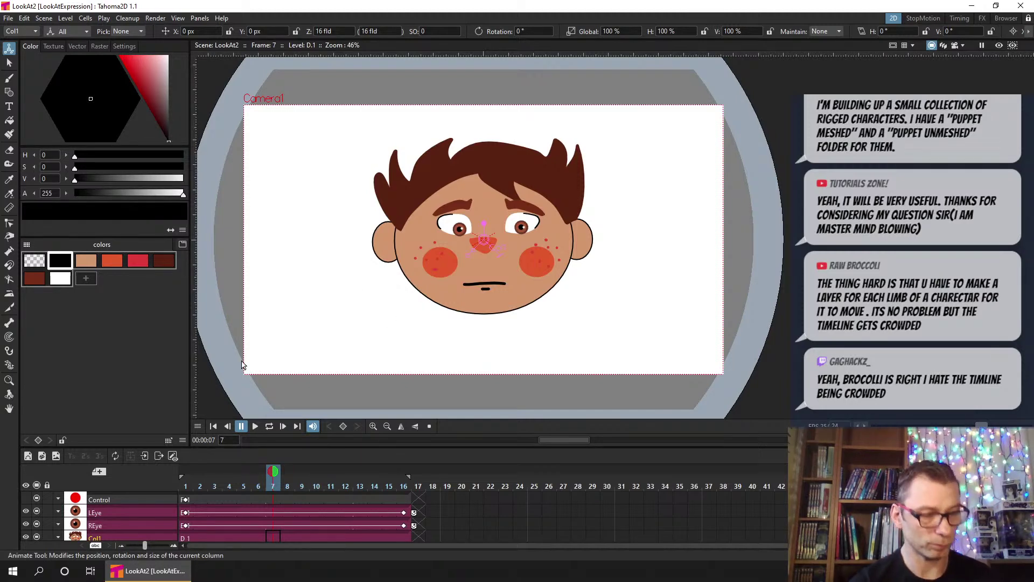
left_click(185, 486)
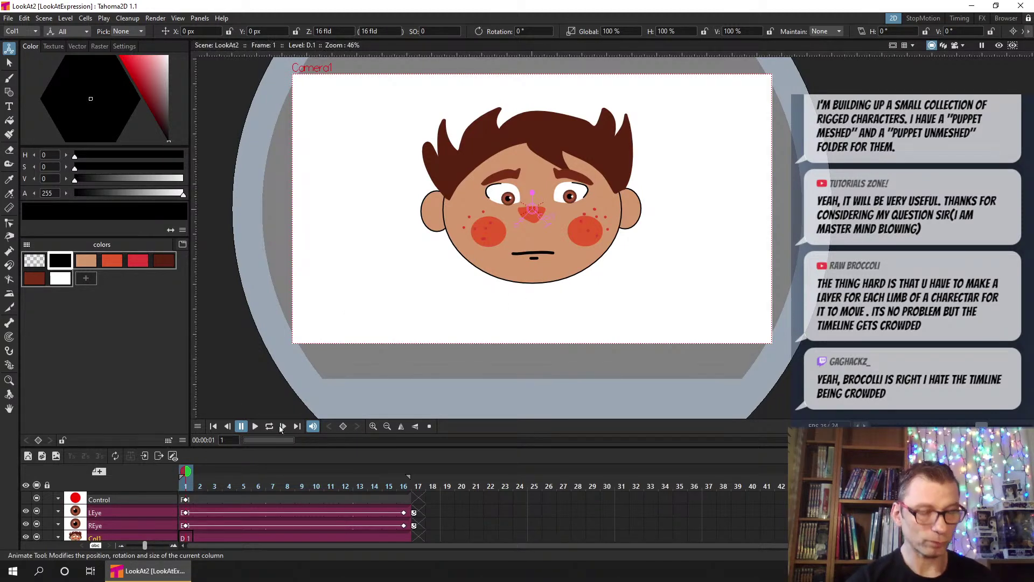
left_click_drag(334, 446, 323, 363)
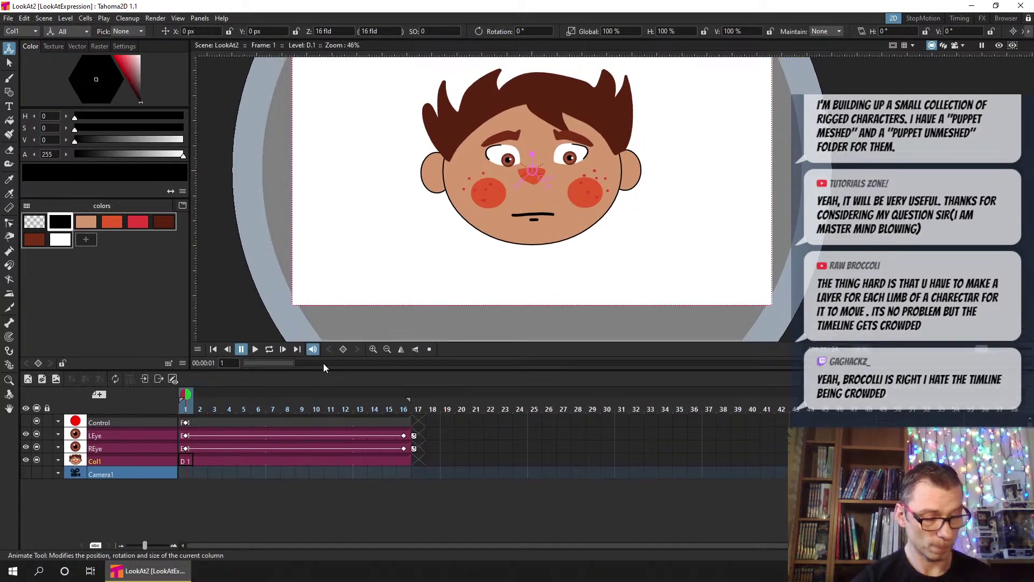
Toggle the face column's drawing off and on to reveal the separate eyes, and check the REye and LEye columns
left_click(183, 461)
left_click(36, 460)
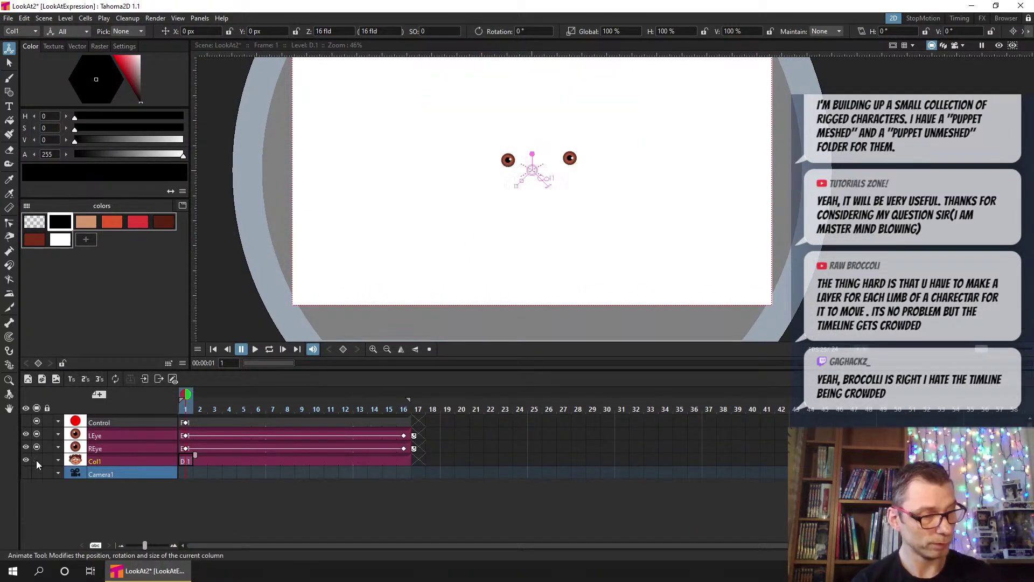
left_click(36, 460)
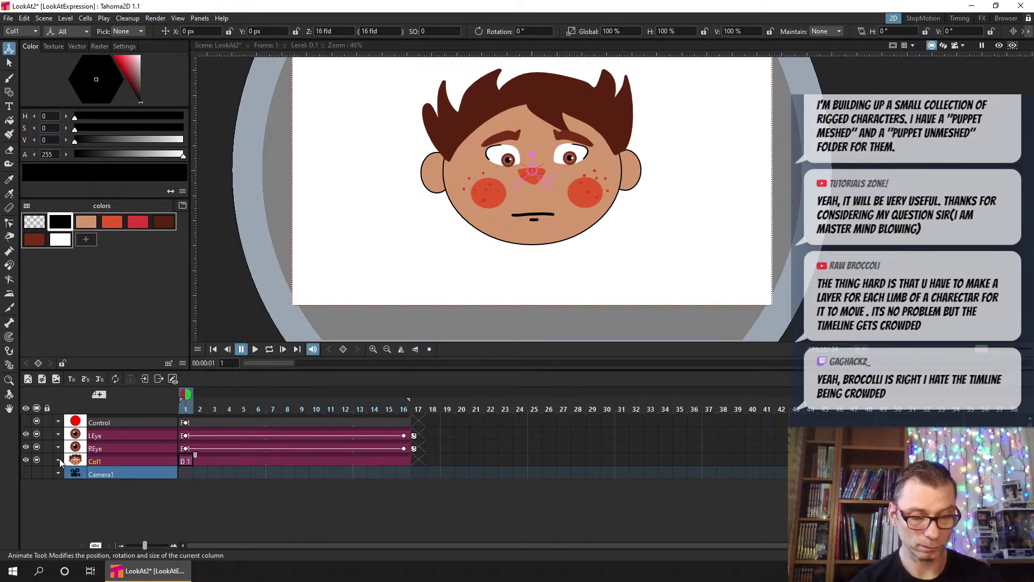
left_click(41, 448)
left_click(37, 435)
left_click(37, 434)
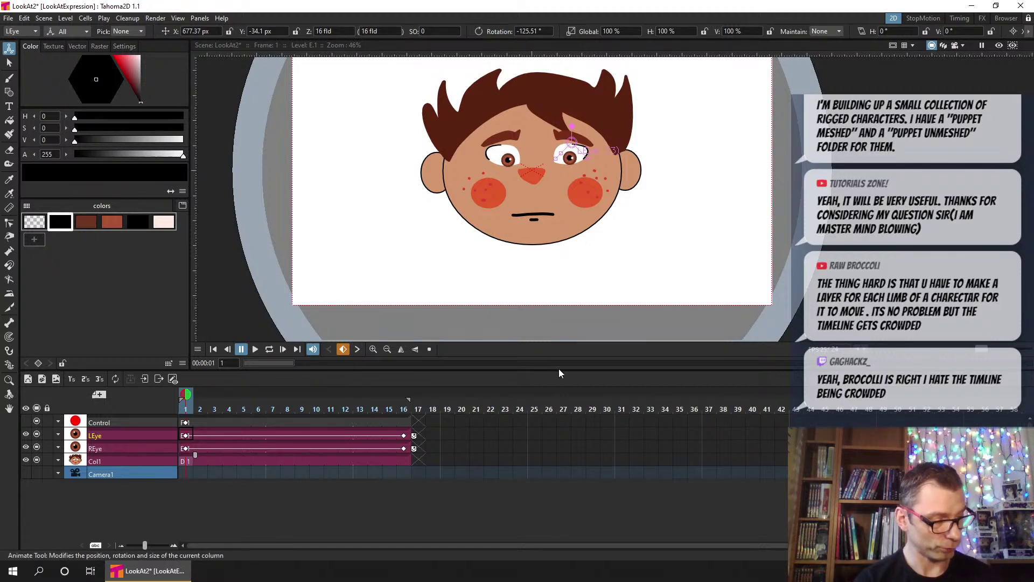
left_click_drag(558, 371, 559, 456)
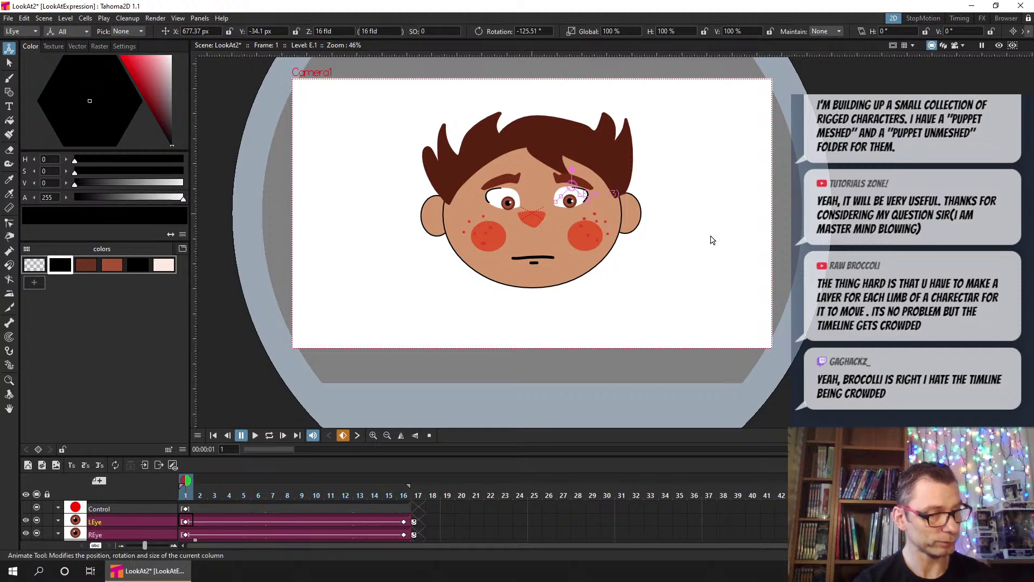
On frame 1, move the Control column's red dot below the camera frame to about X -1097 px, Y -963 px
left_click(9, 409)
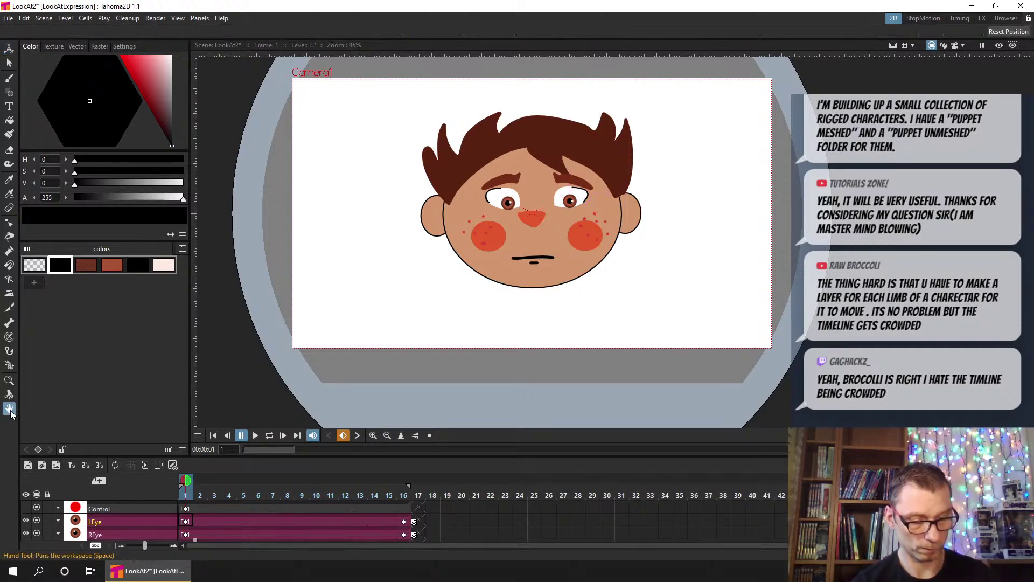
left_click_drag(558, 349, 579, 277)
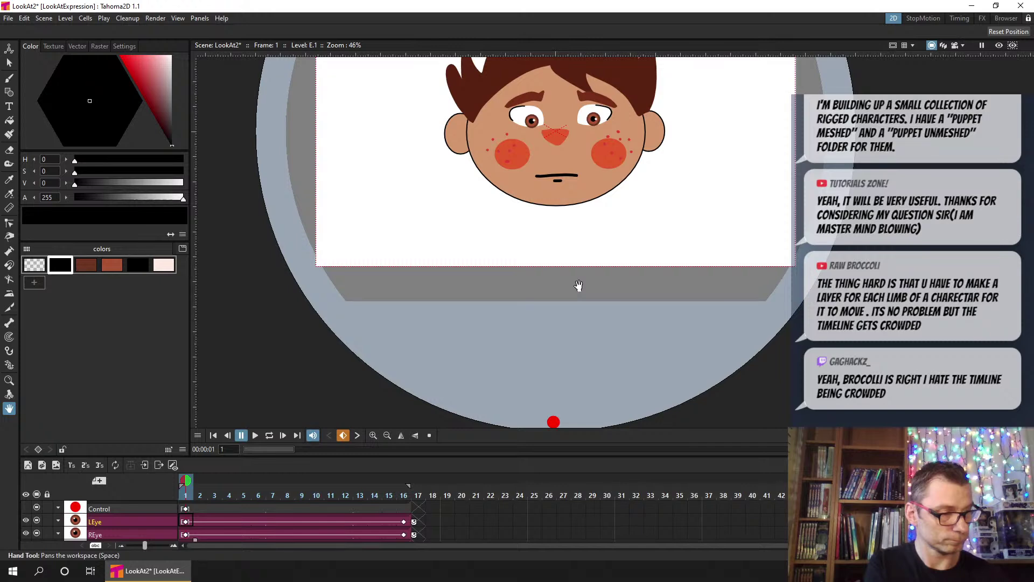
left_click_drag(567, 369, 561, 356)
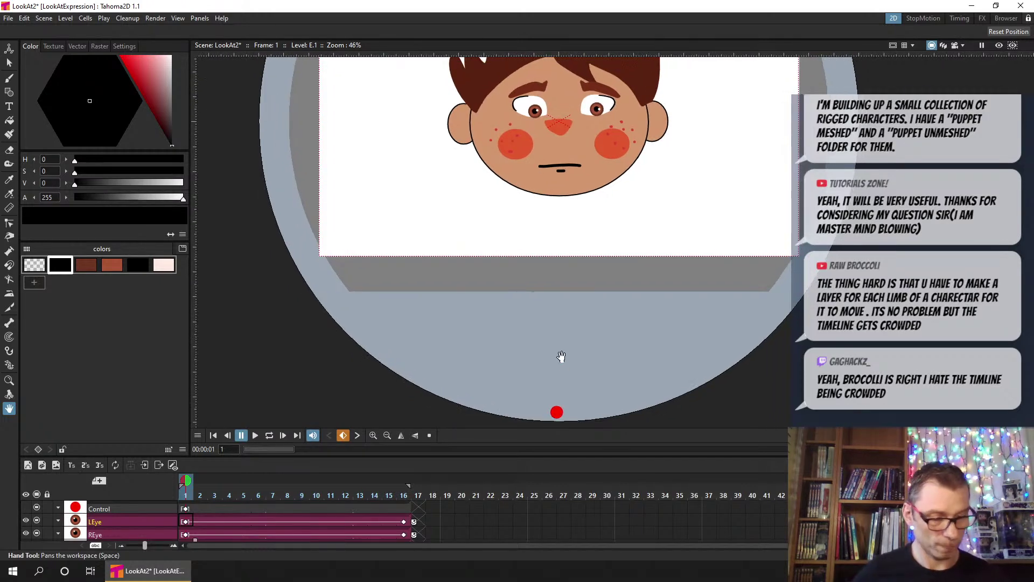
left_click(190, 509)
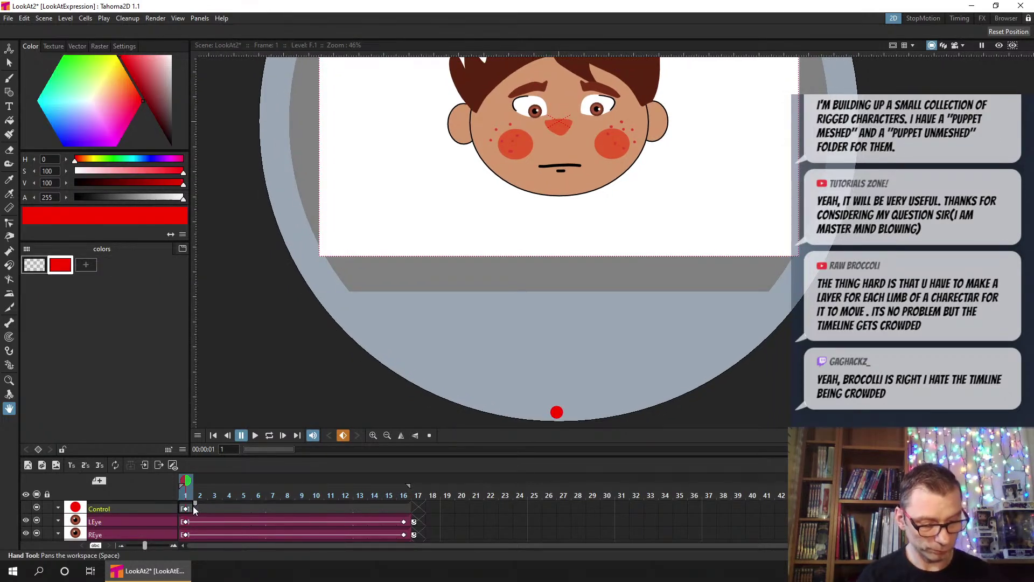
left_click(9, 50)
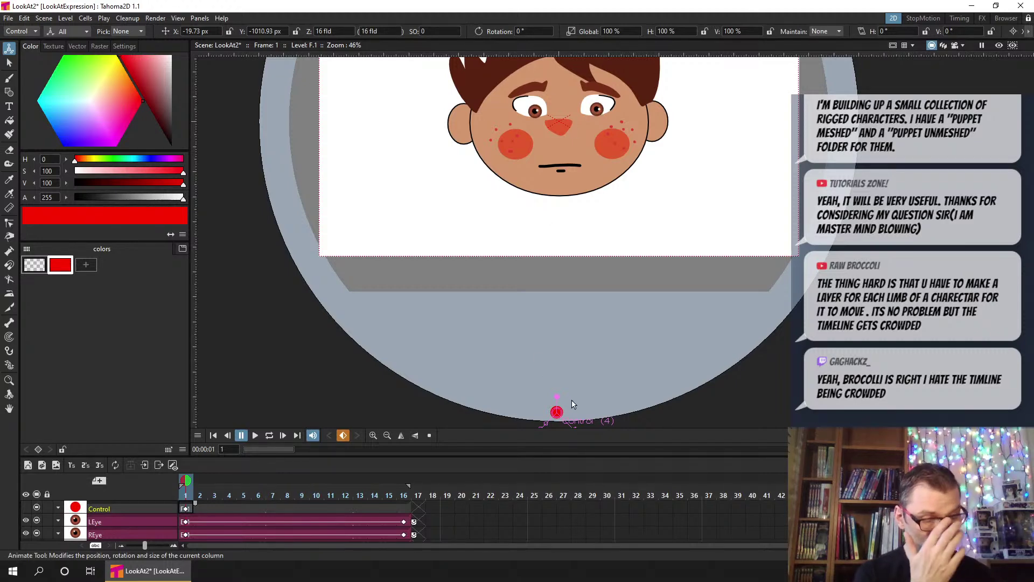
left_click_drag(678, 395, 475, 399)
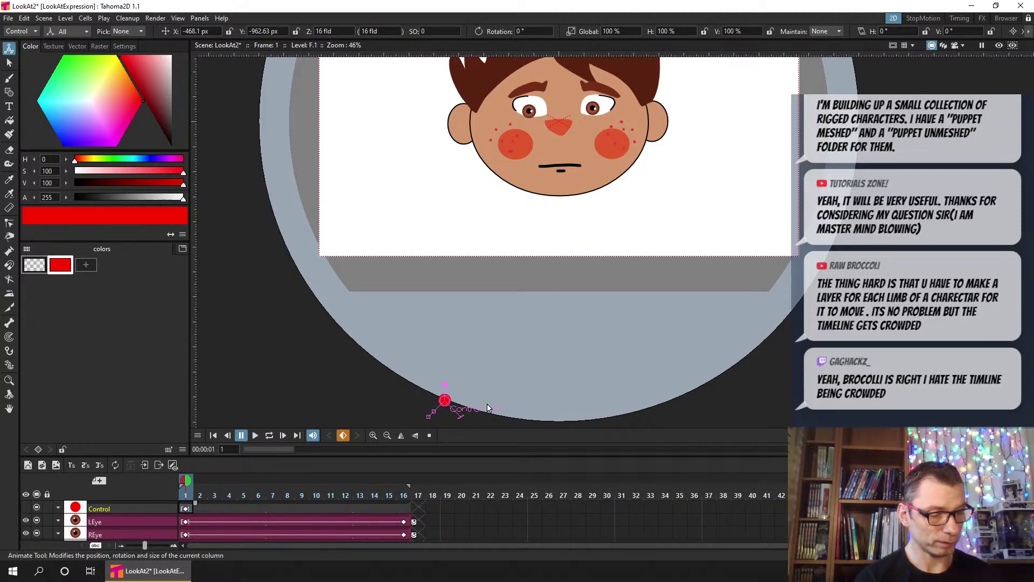
key("ctrl+z")
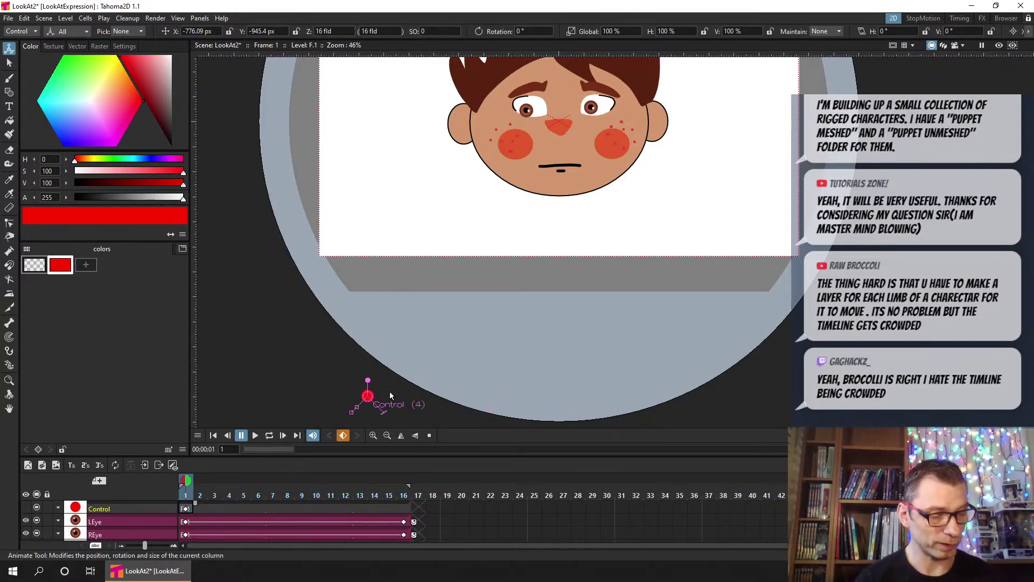
key("ctrl+z")
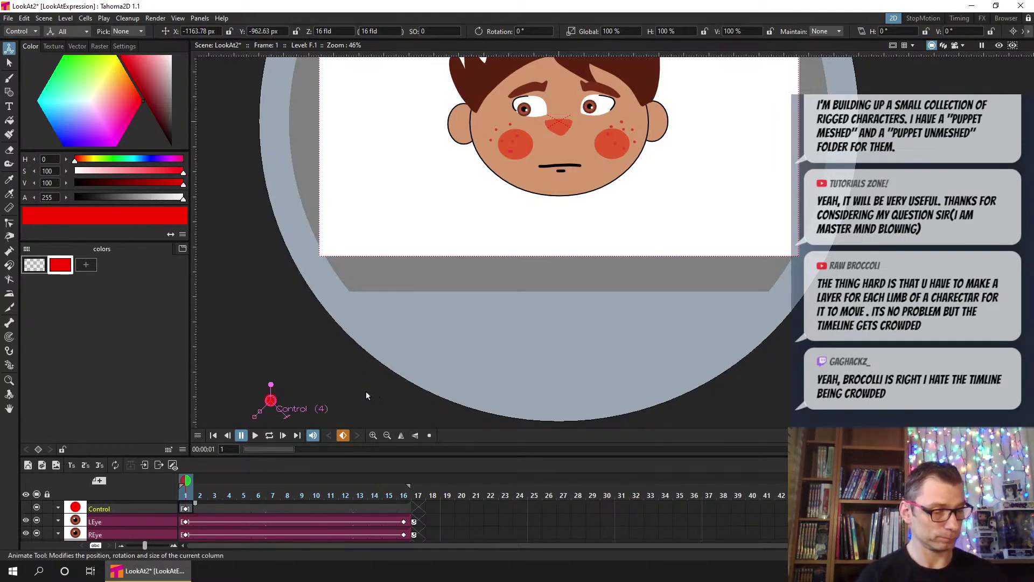
key("ctrl+z")
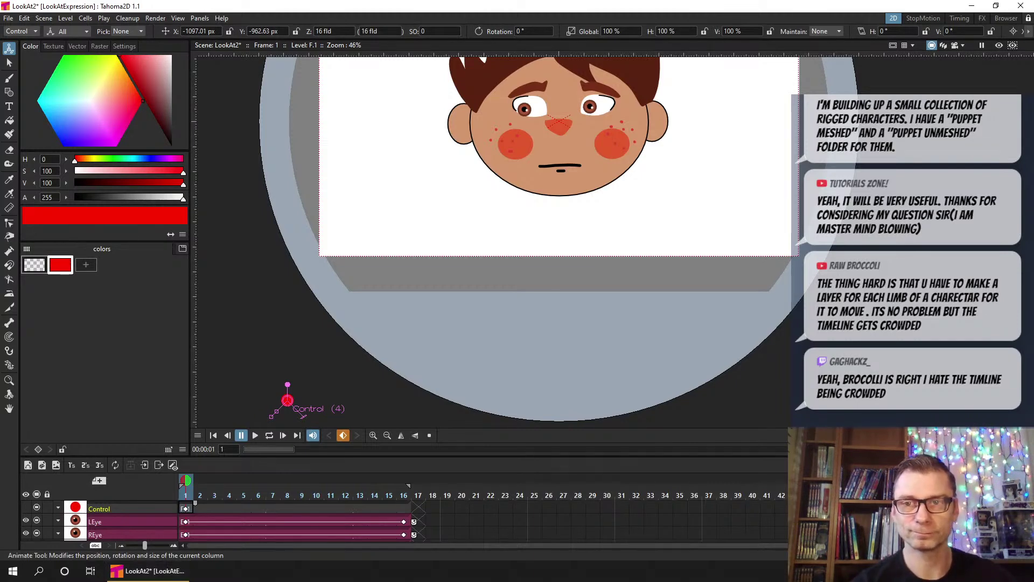
Shift the Control column's center away from its red dot, and on frame 9 move the column to about X 919 px, Y -1027 px
left_click_drag(287, 400, 373, 398)
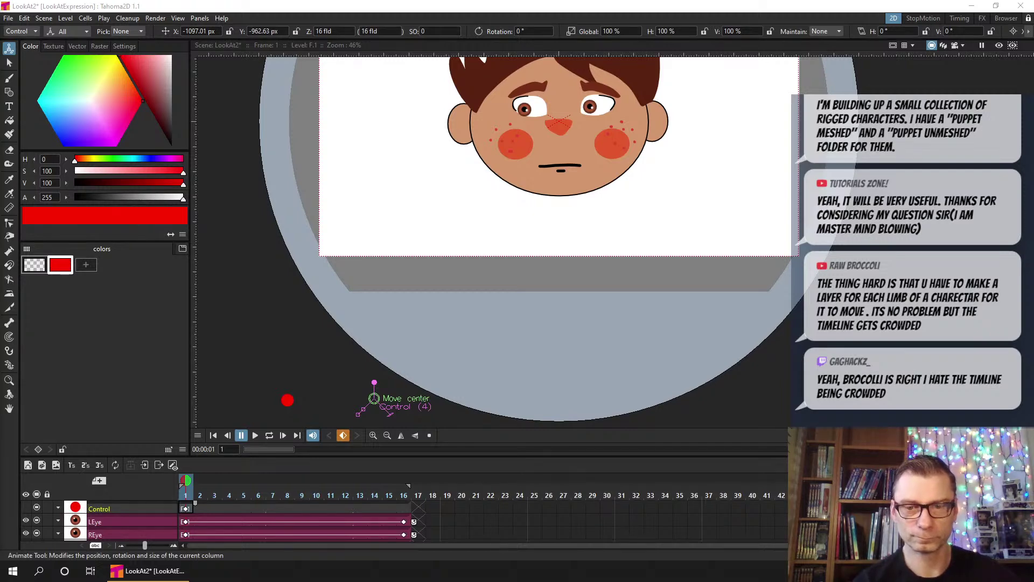
left_click(185, 491)
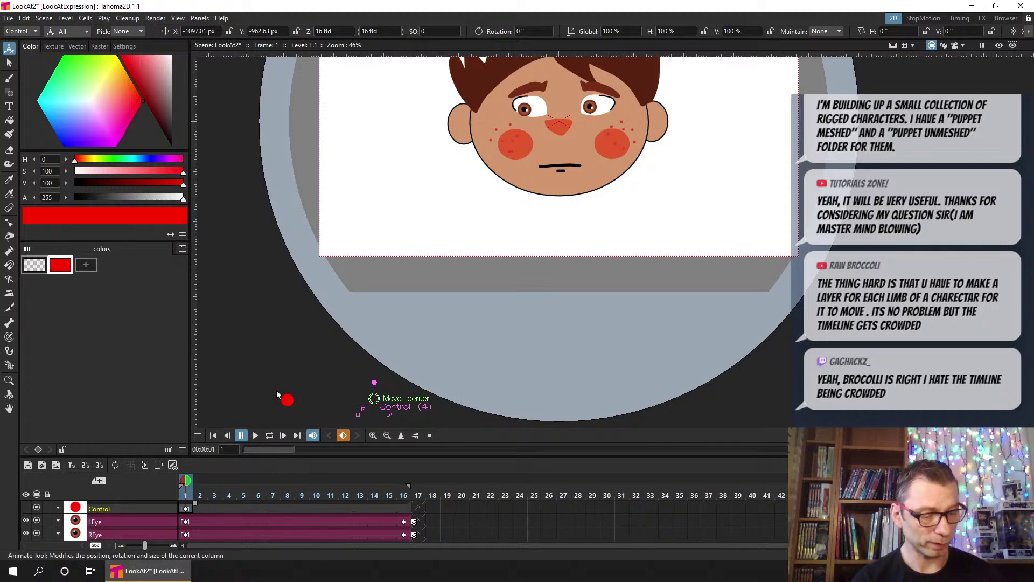
left_click(302, 495)
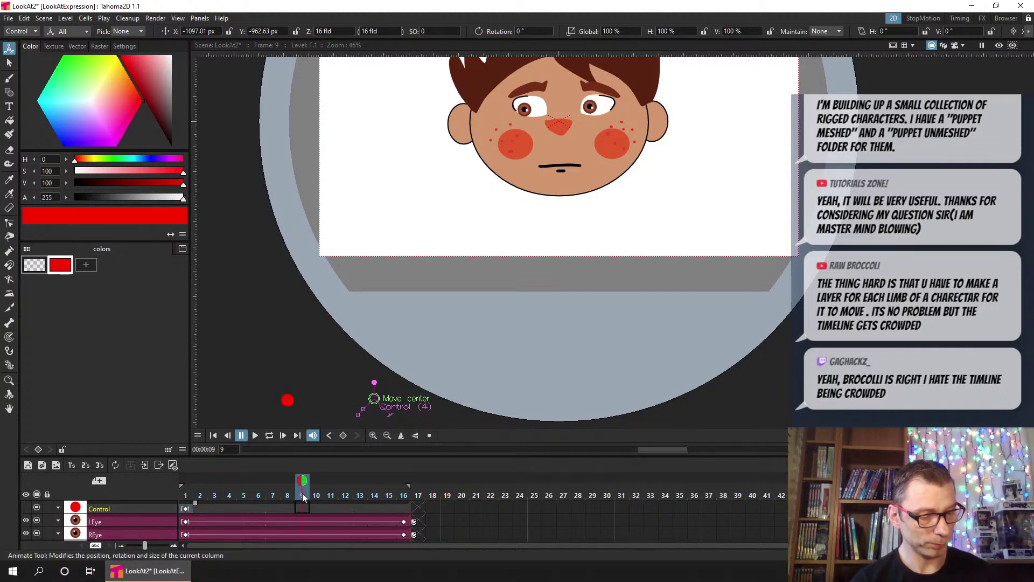
left_click_drag(401, 399, 678, 359)
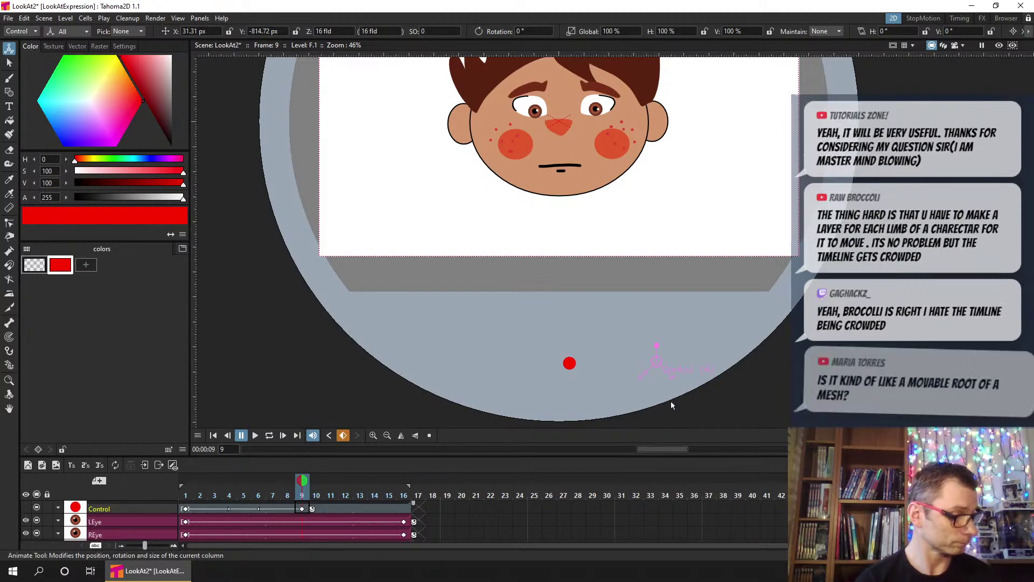
left_click_drag(677, 402, 860, 410)
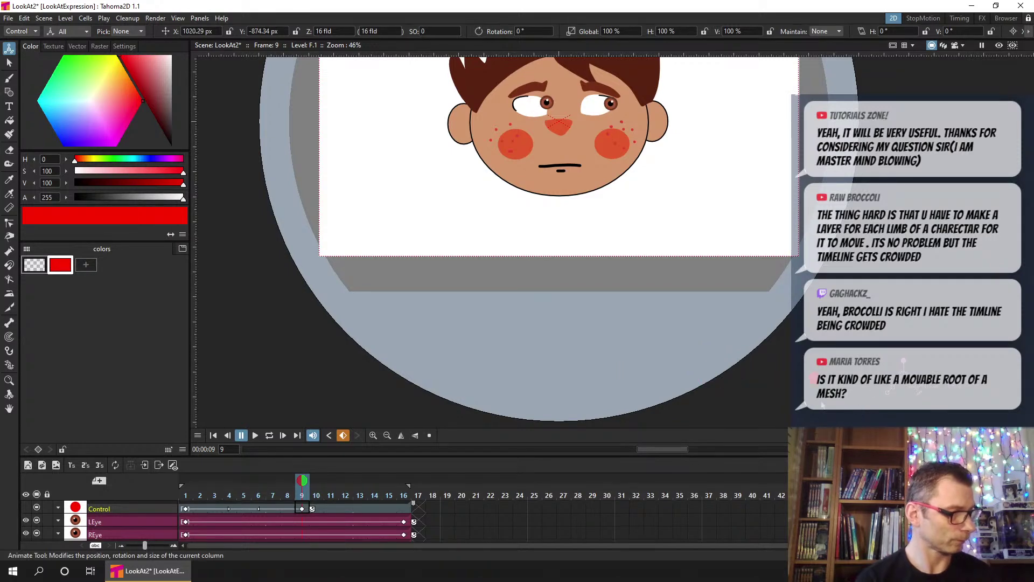
left_click_drag(904, 360, 878, 399)
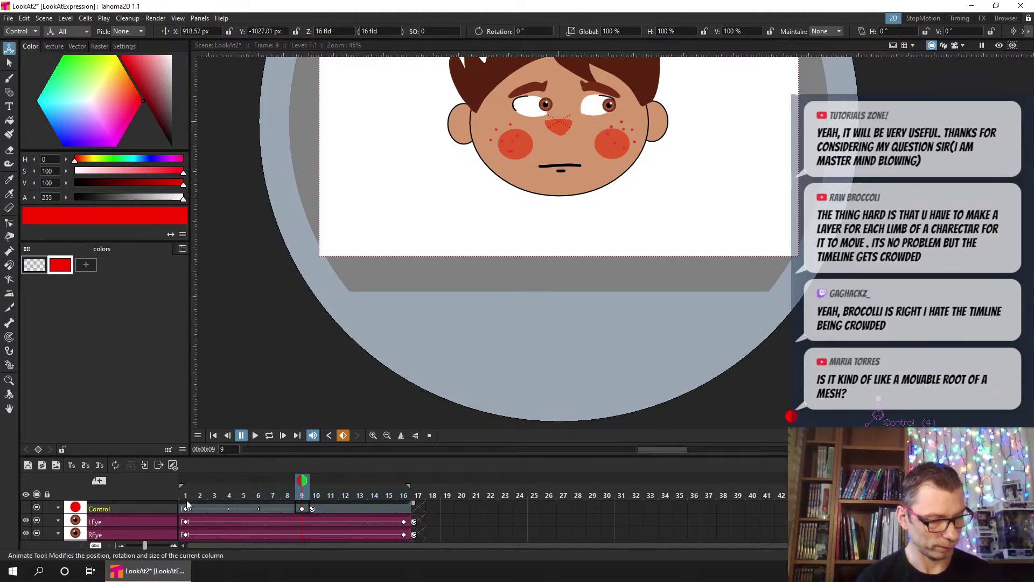
On frame 16, move the Control column to about X 957 px, Y -984 px, and play the animation from frame 1
left_click(184, 493)
left_click(404, 508)
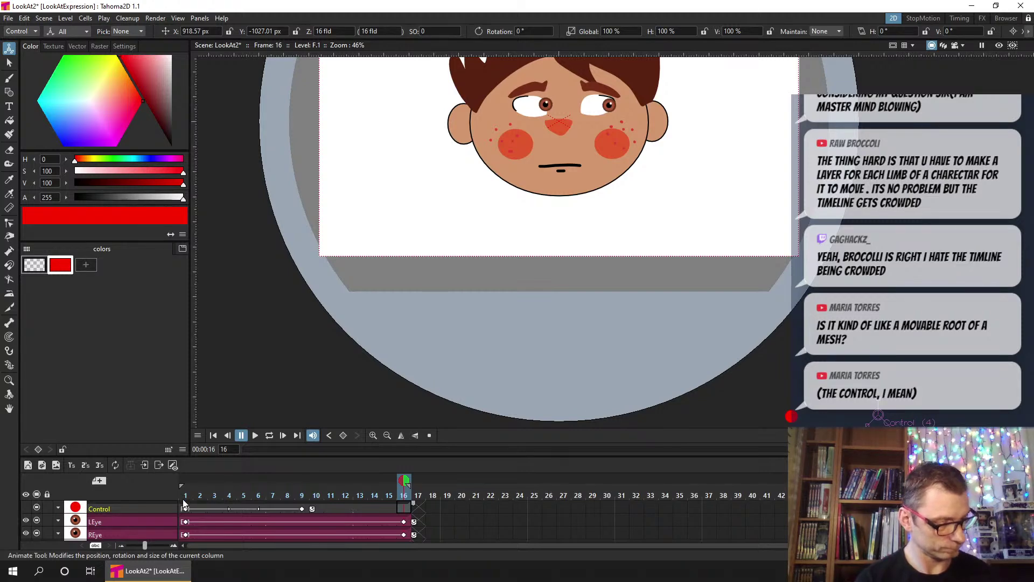
key("alt+comma")
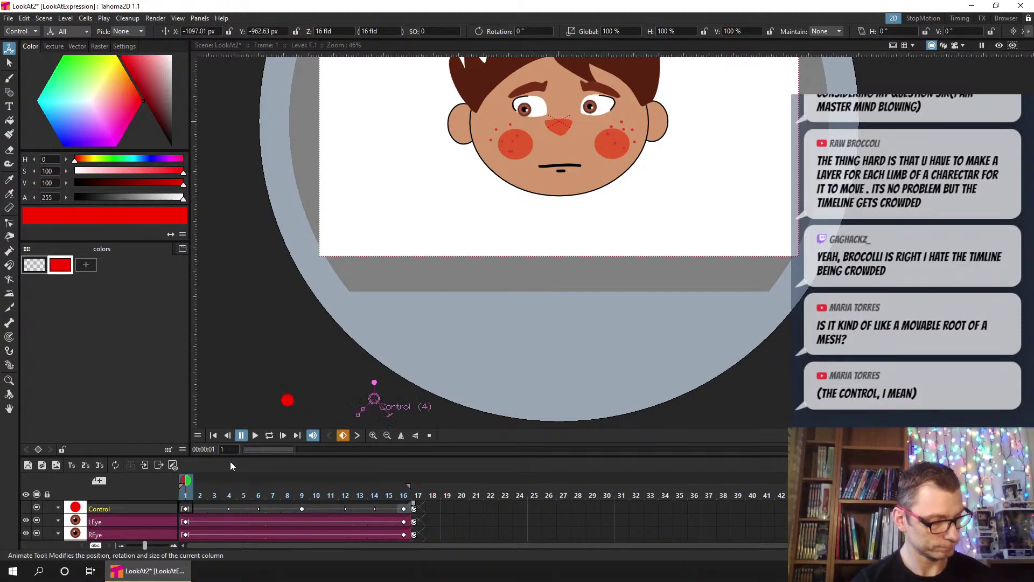
left_click(255, 435)
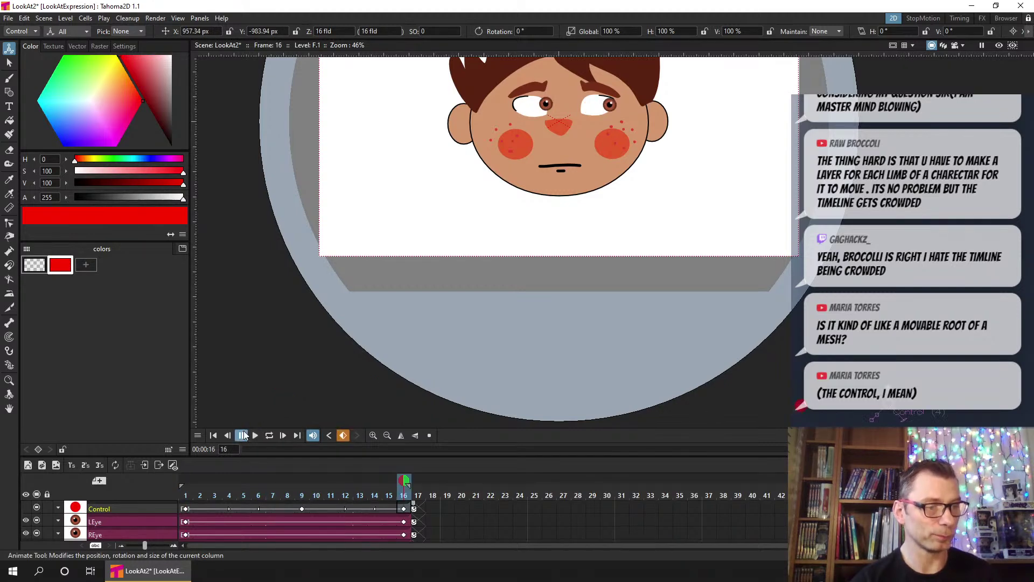
left_click(213, 436)
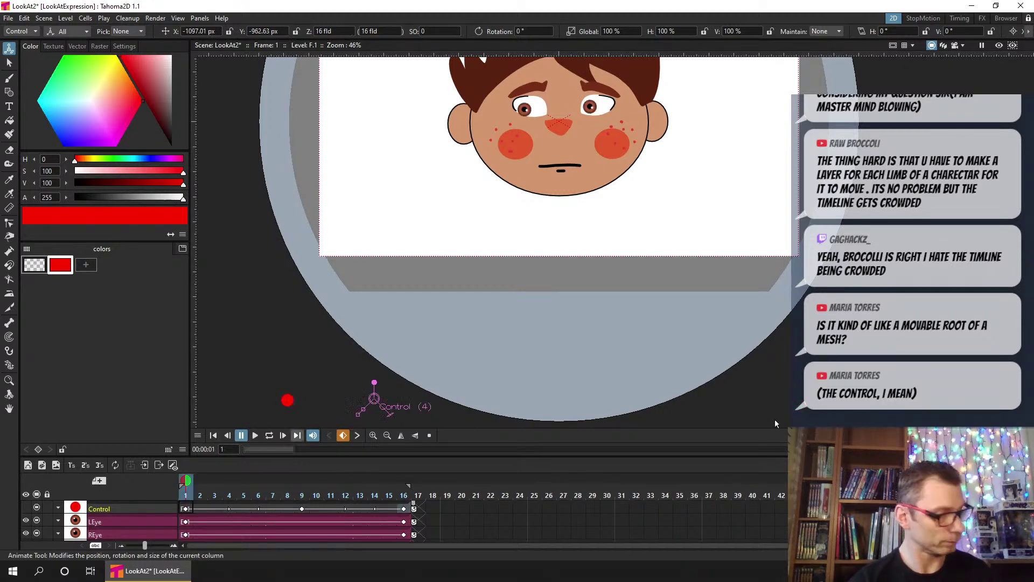
left_click(255, 435)
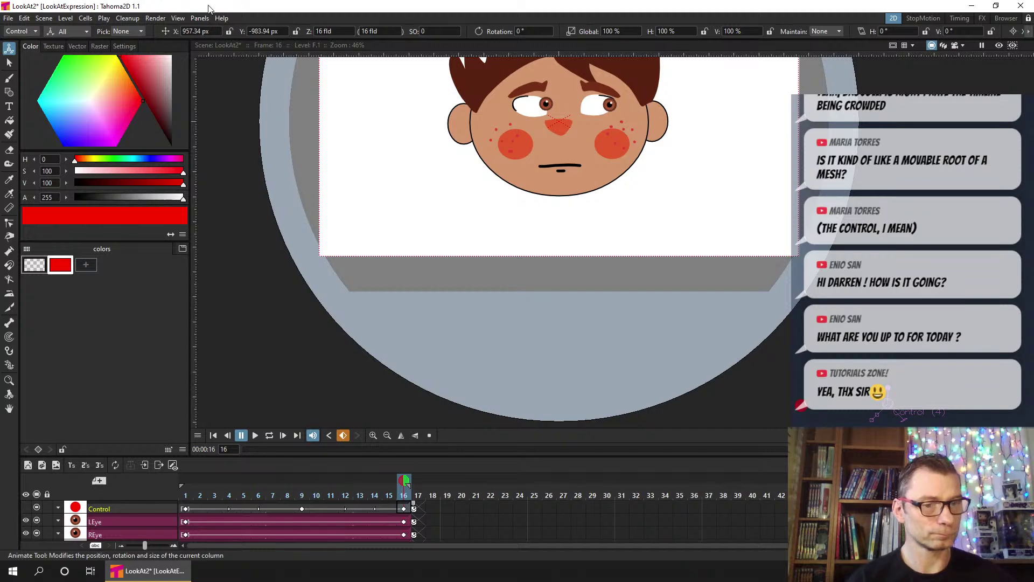
Close Tahoma2D, discarding the changes to LookAt2, and restart it with the startup dialog placed over the canvas
left_click(1020, 7)
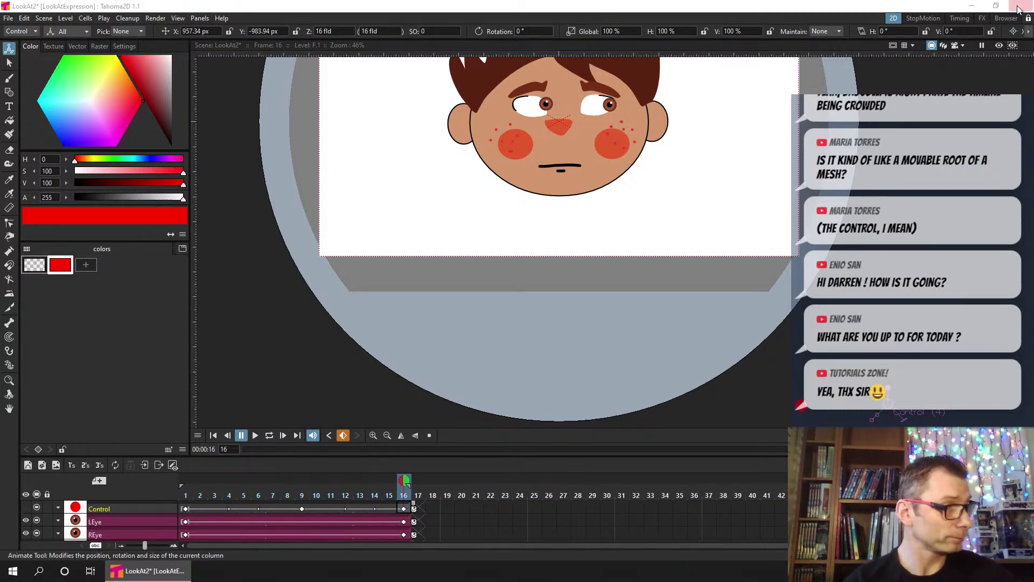
left_click(557, 296)
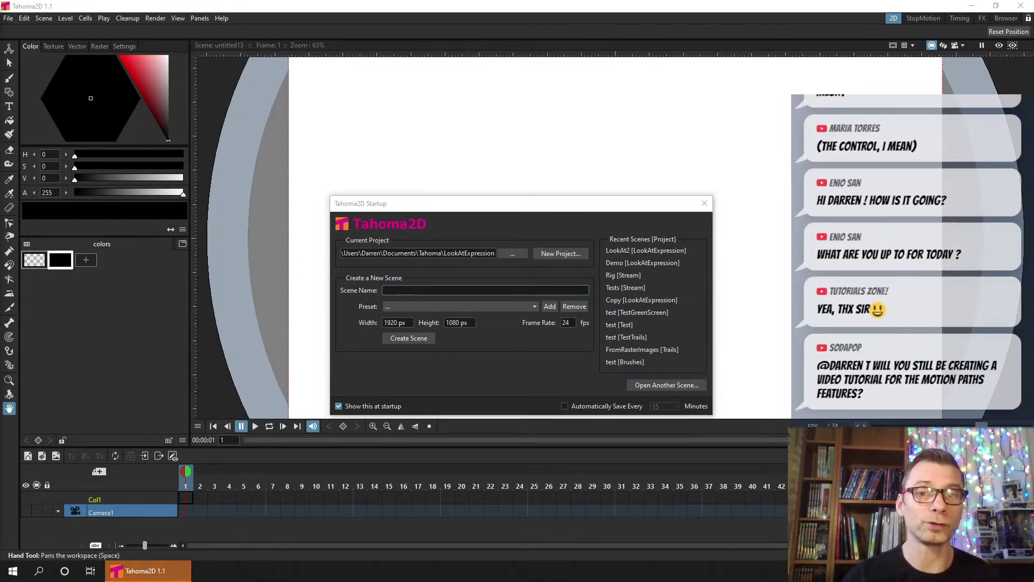
left_click_drag(522, 204, 557, 145)
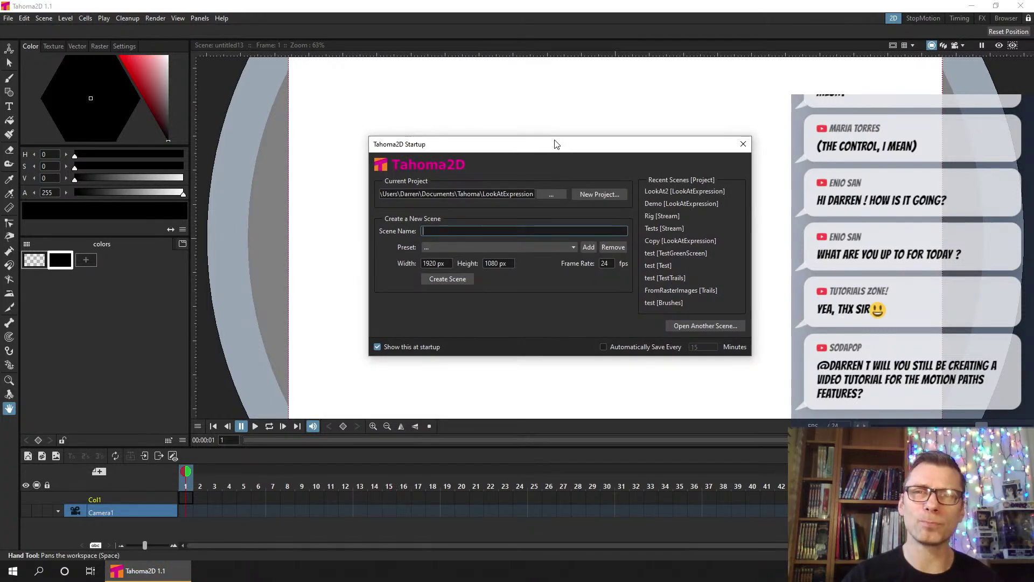
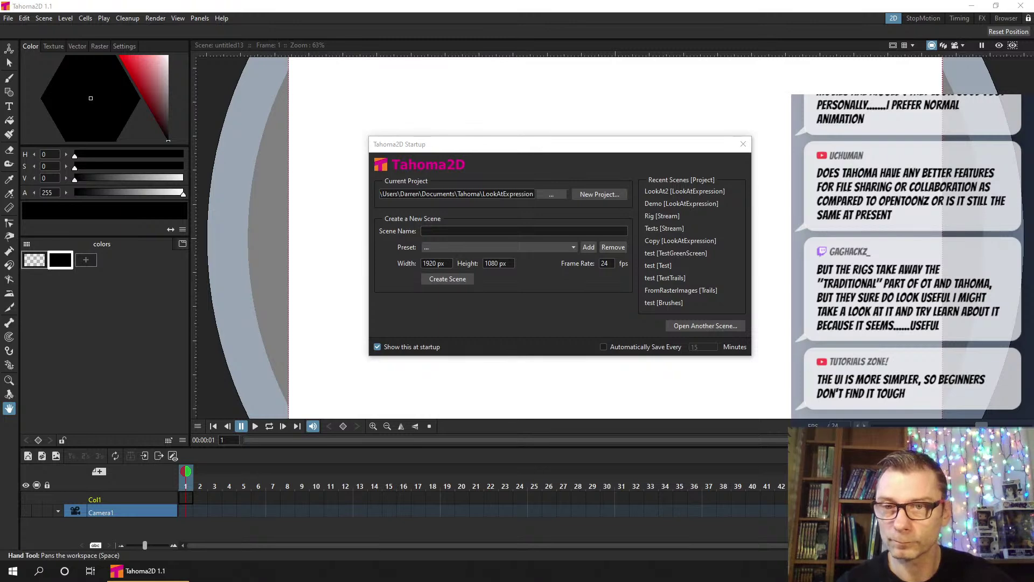
Show the LookAtExpression project folder in File Explorer, point out its tahomaproject.xml file, and put the folder window away
left_click_drag(1, 237, 399, 66)
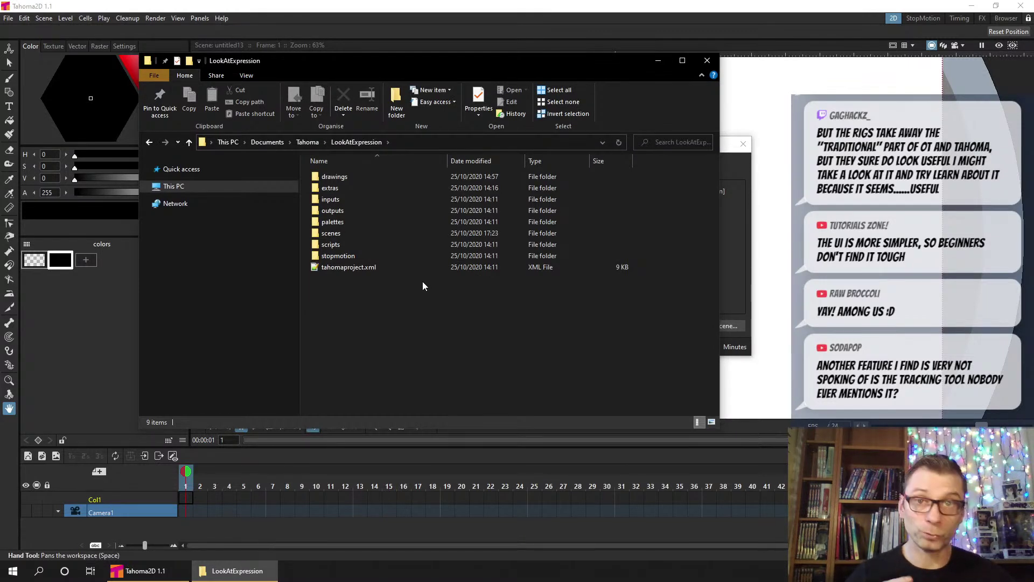
left_click(345, 268)
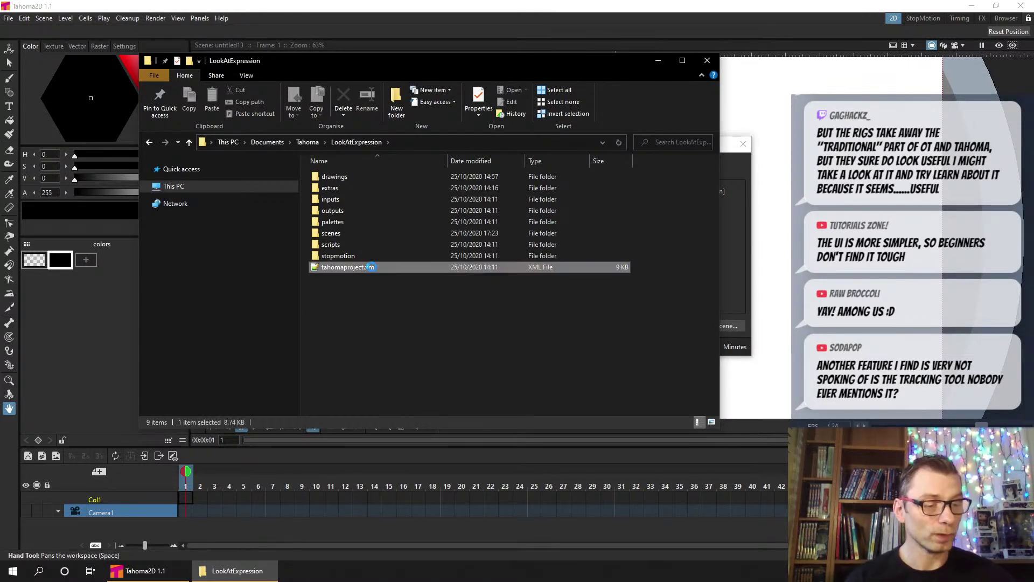
left_click(363, 295)
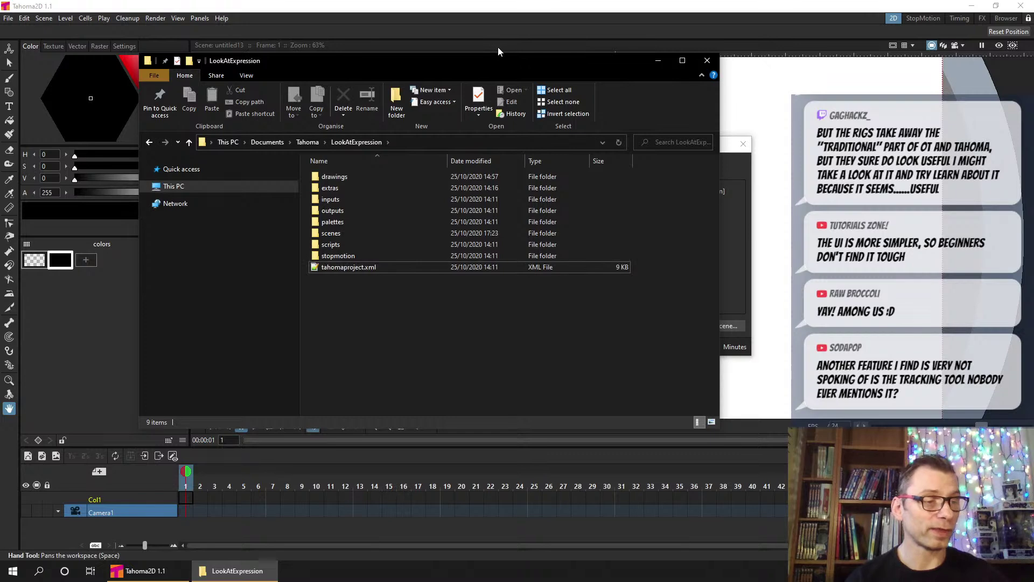
key("alt+F4")
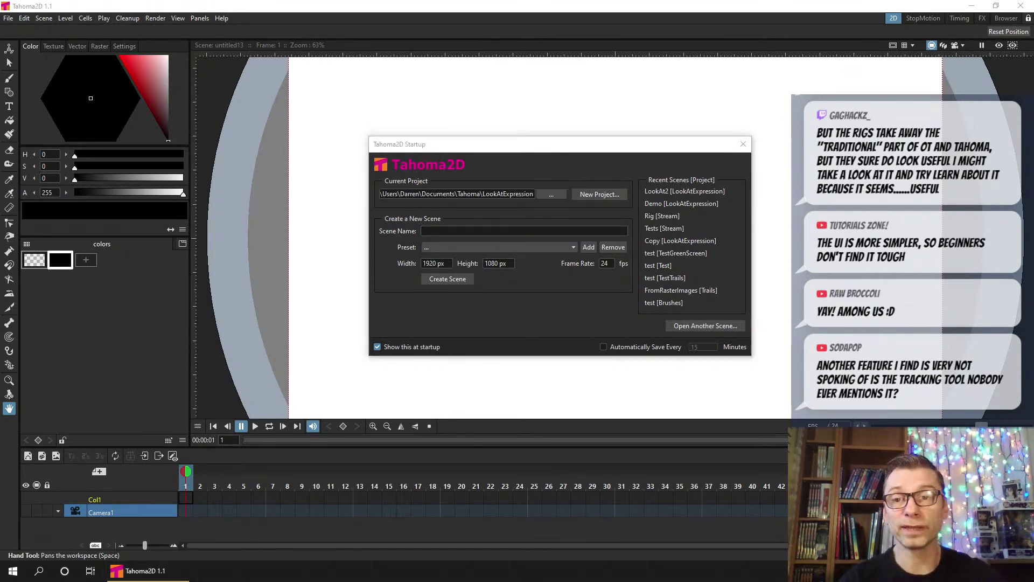
Bring the LookAtExpression folder back over the canvas, examine the PLI files in its drawings subfolder, and put the window away
left_click_drag(231, 163, 324, 15)
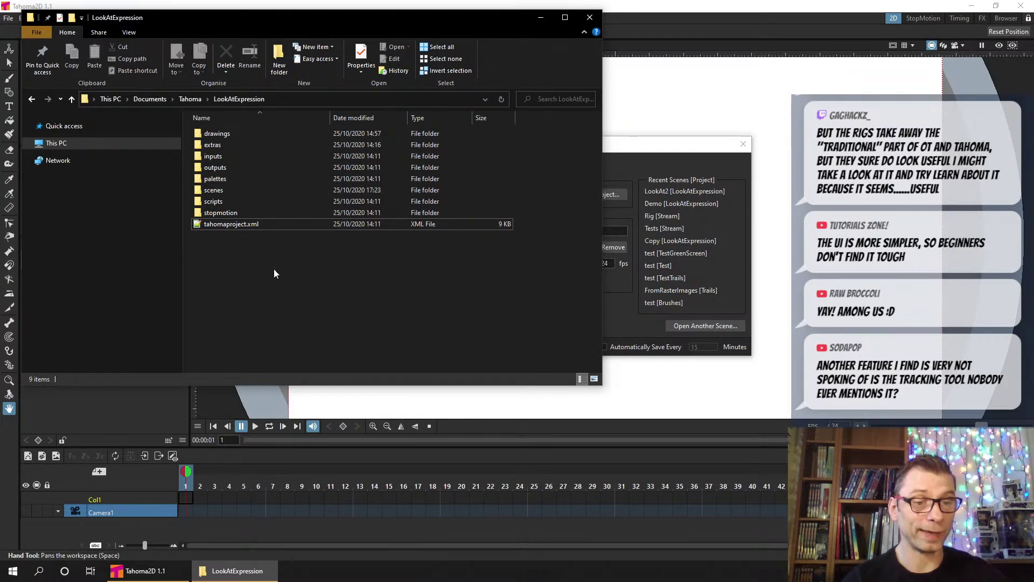
double_click(224, 132)
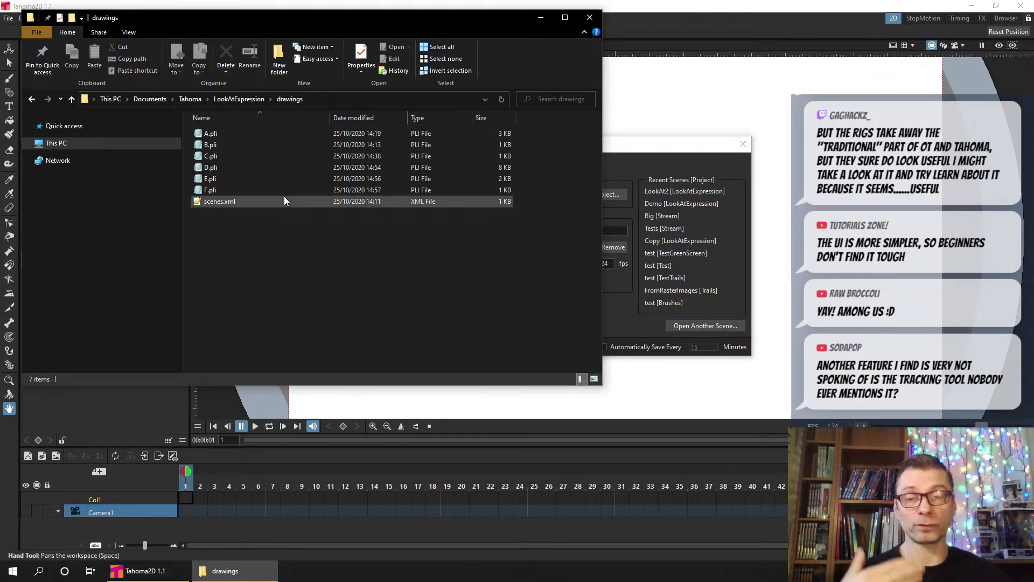
left_click(219, 144)
left_click(221, 157)
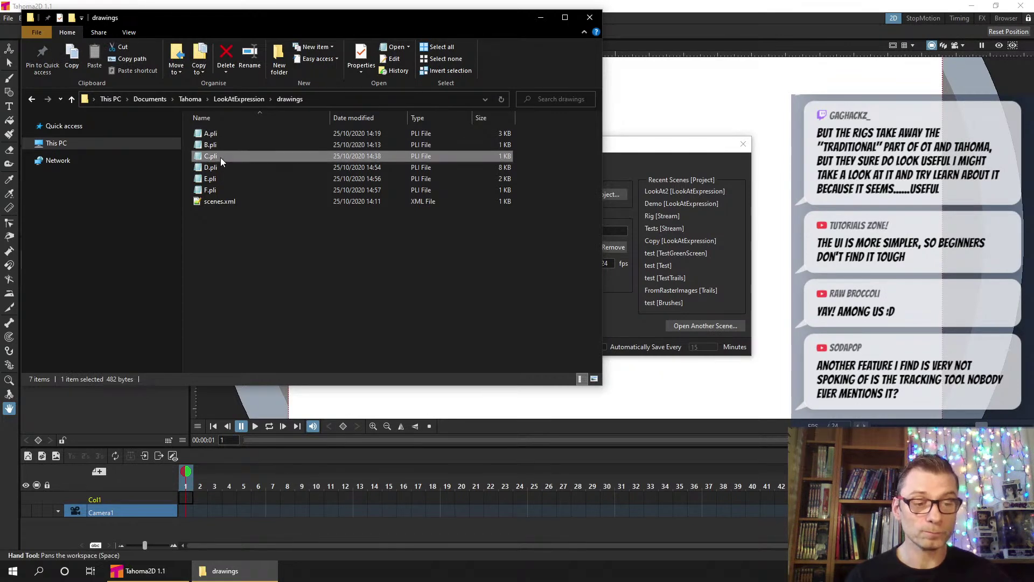
left_click(259, 258)
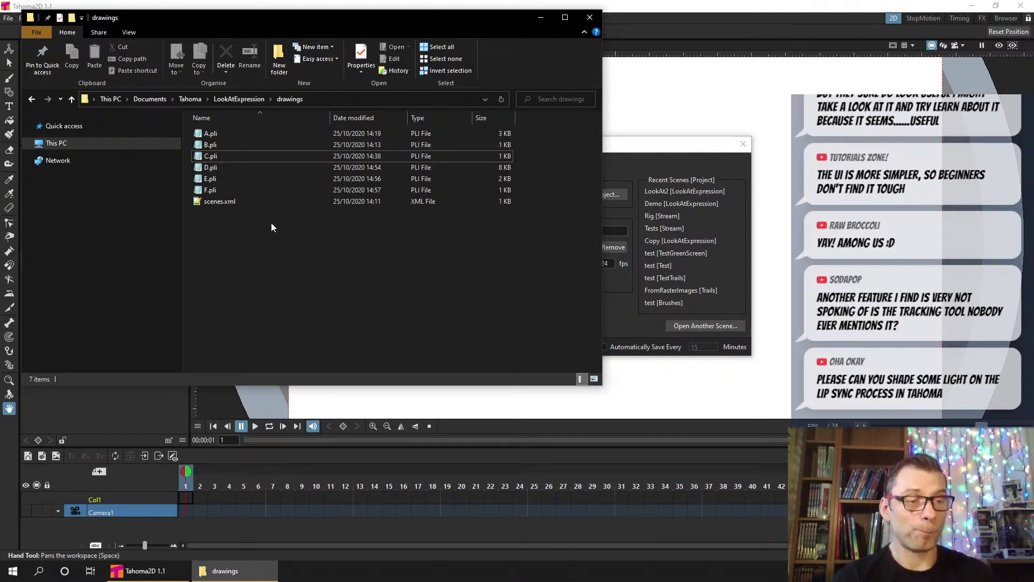
key("alt+F4")
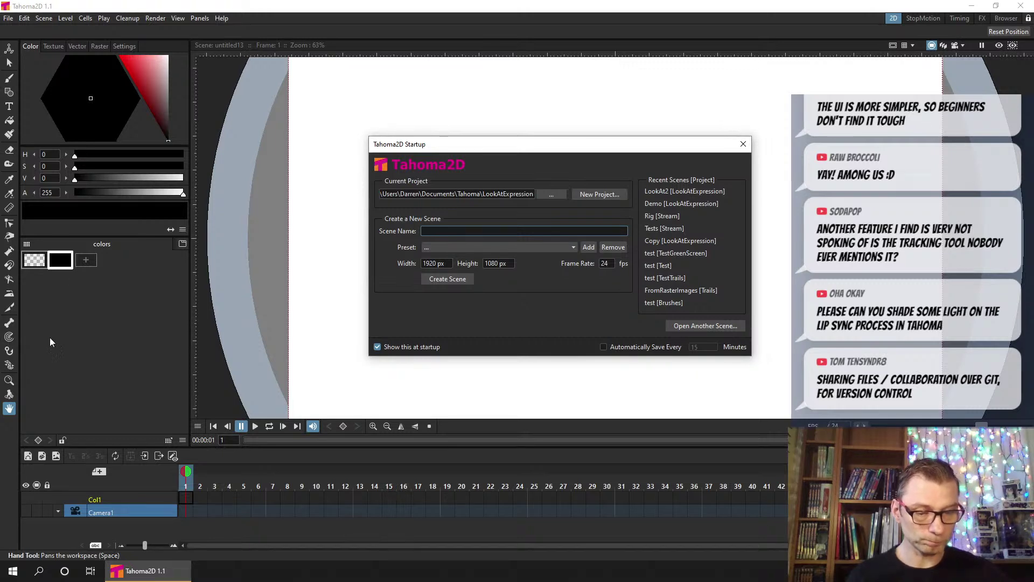
Dismiss the startup dialog and examine the Version Control settings in the preferences
left_click(744, 144)
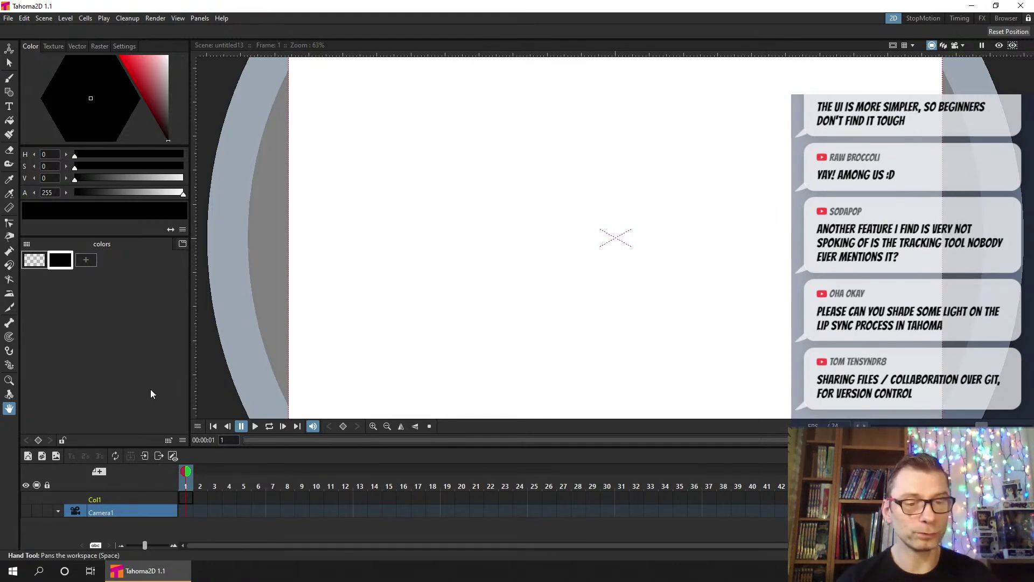
left_click(8, 18)
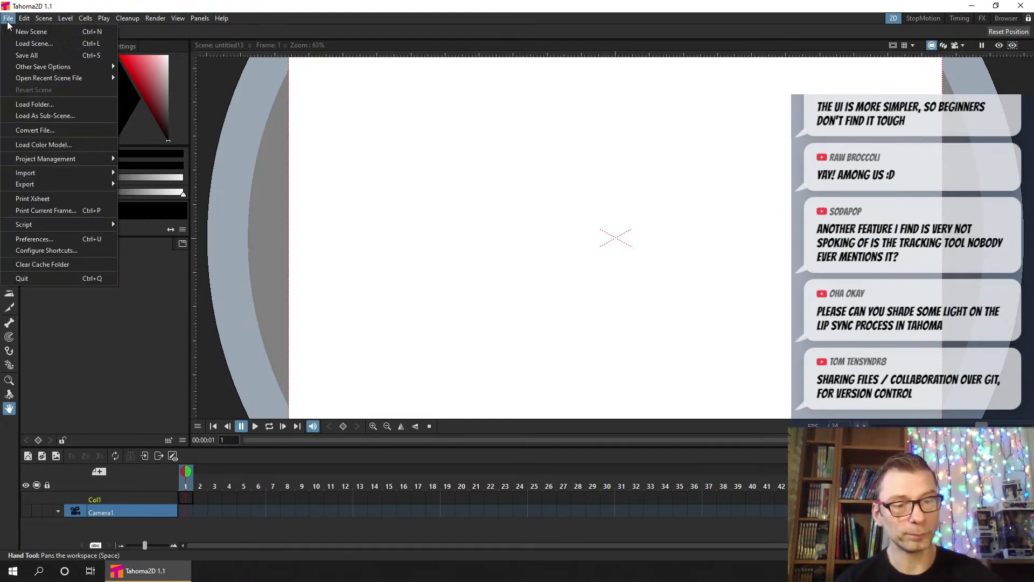
left_click(63, 238)
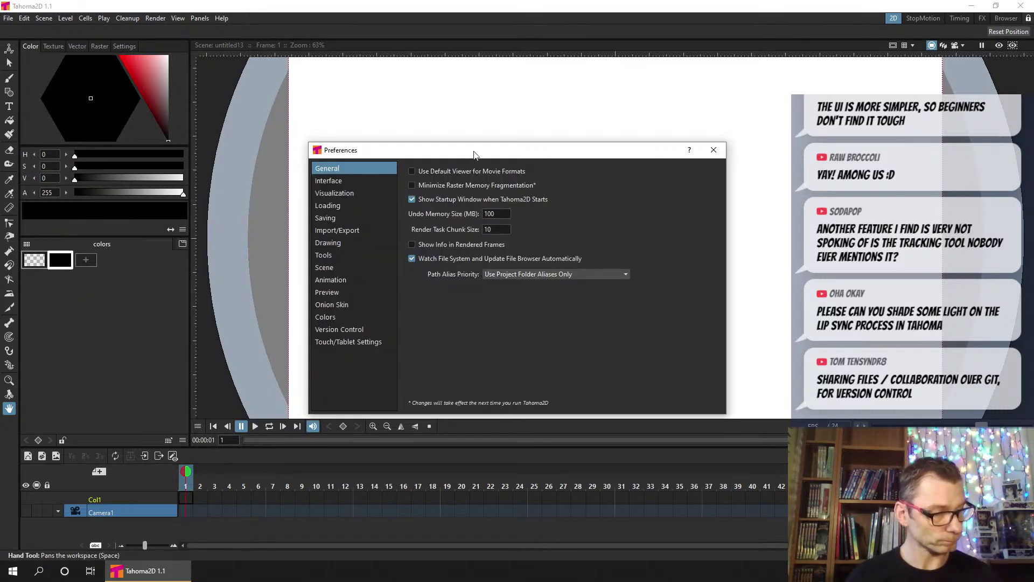
left_click_drag(474, 157, 485, 95)
left_click(370, 268)
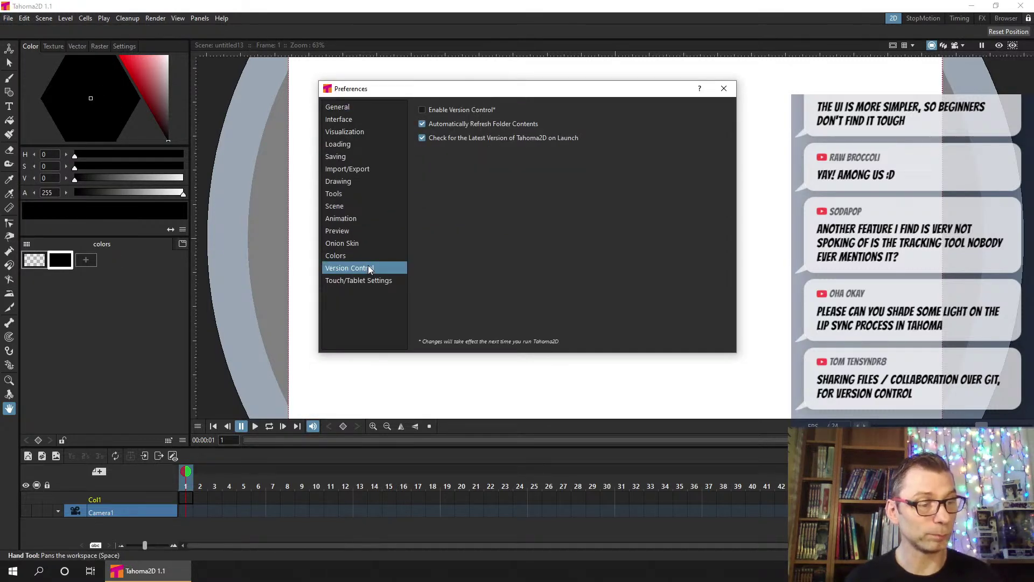
Try to enable version control, dismiss the message, and close the preferences
left_click(456, 109)
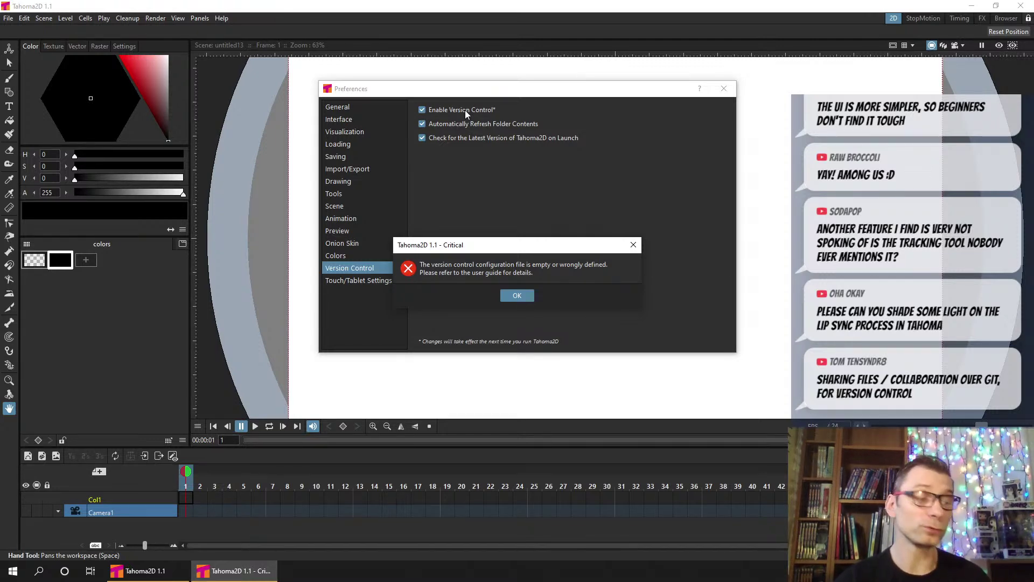
left_click_drag(527, 246, 577, 189)
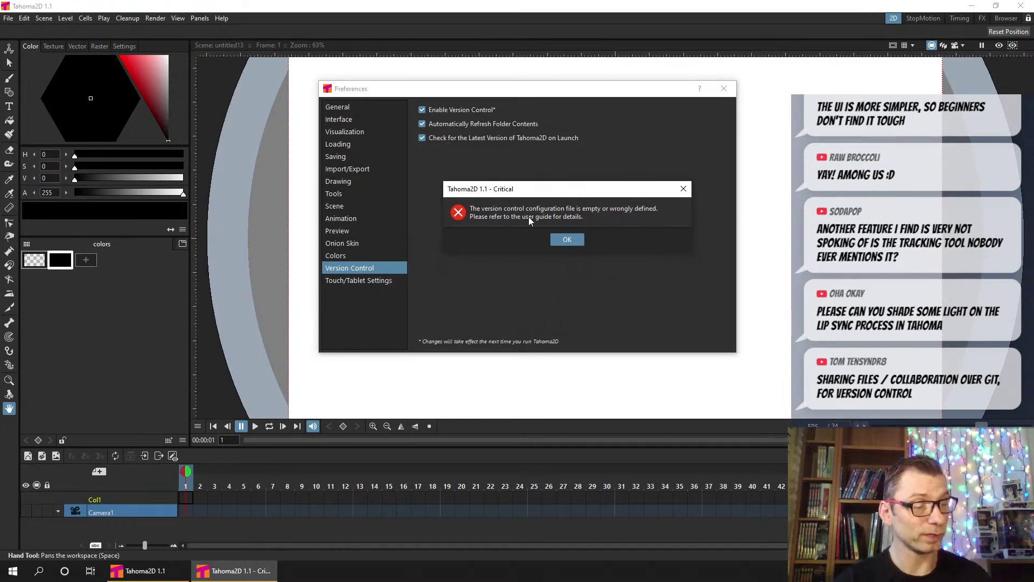
left_click(567, 240)
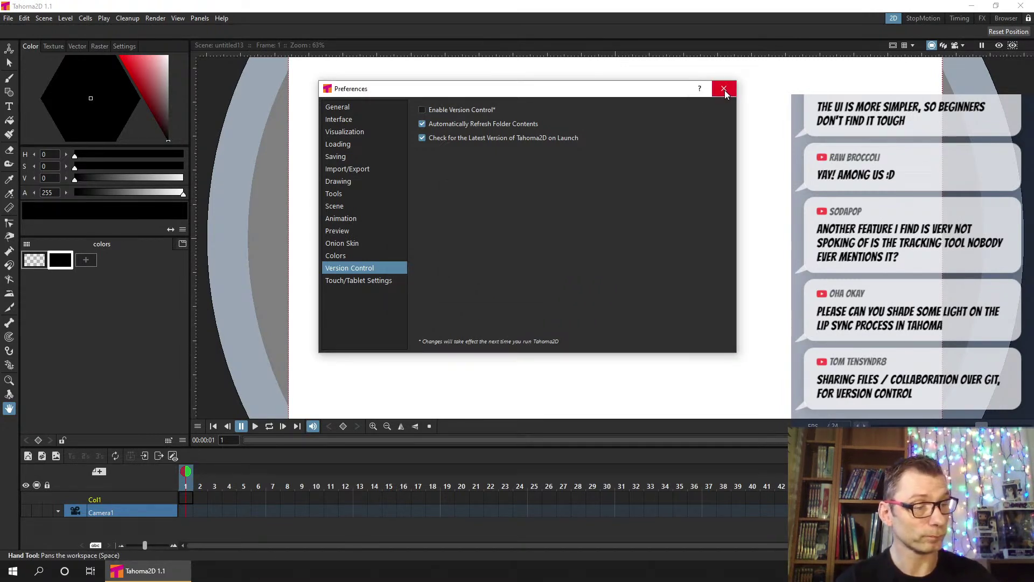
left_click(724, 89)
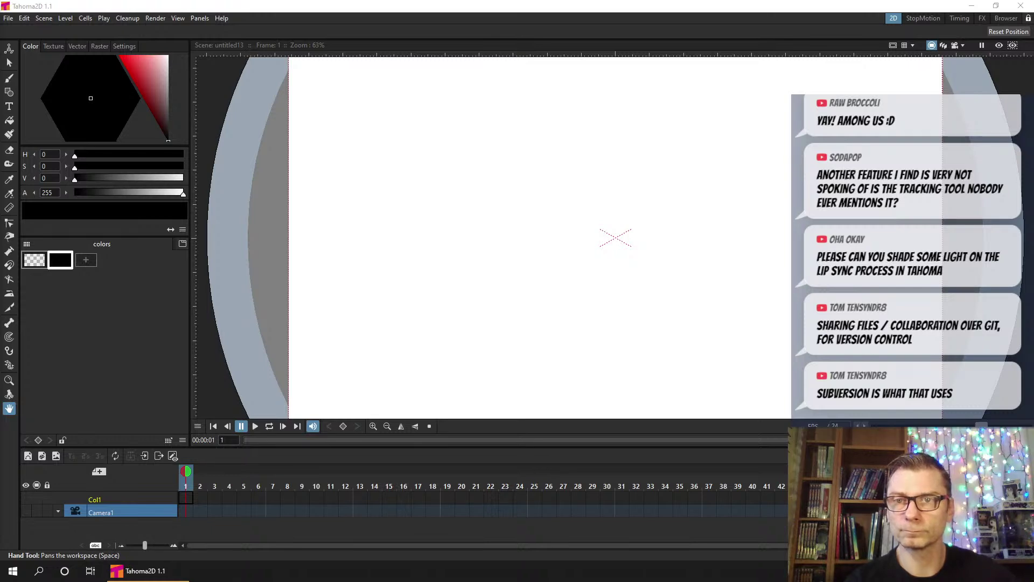
Switch to Chrome, open the channel's Lip Syncing playlist on YouTube, pause playback, review the listed videos, and put the browser away
left_click_drag(0, 211, 186, 210)
left_click_drag(477, 12, 416, 34)
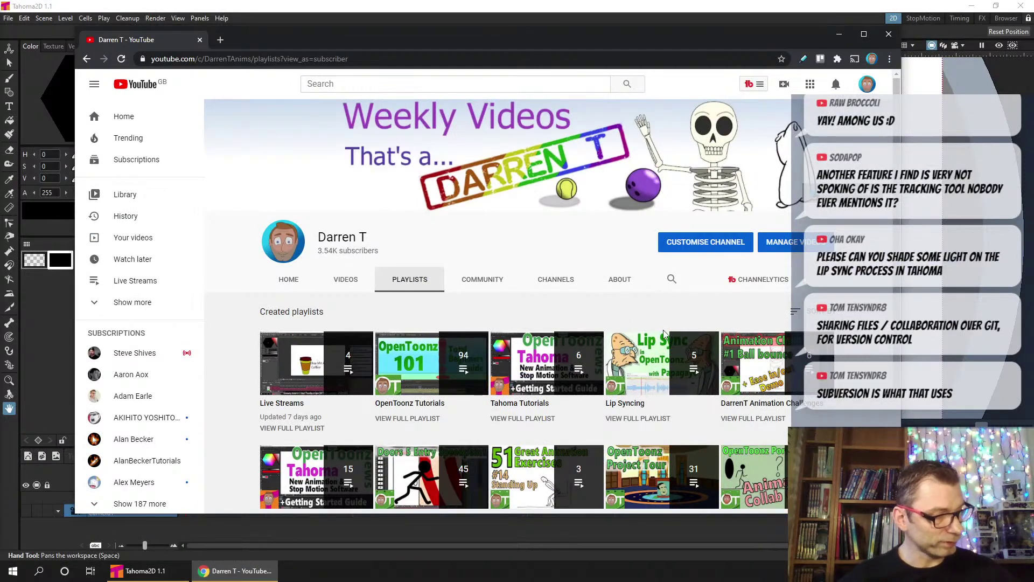
left_click(650, 366)
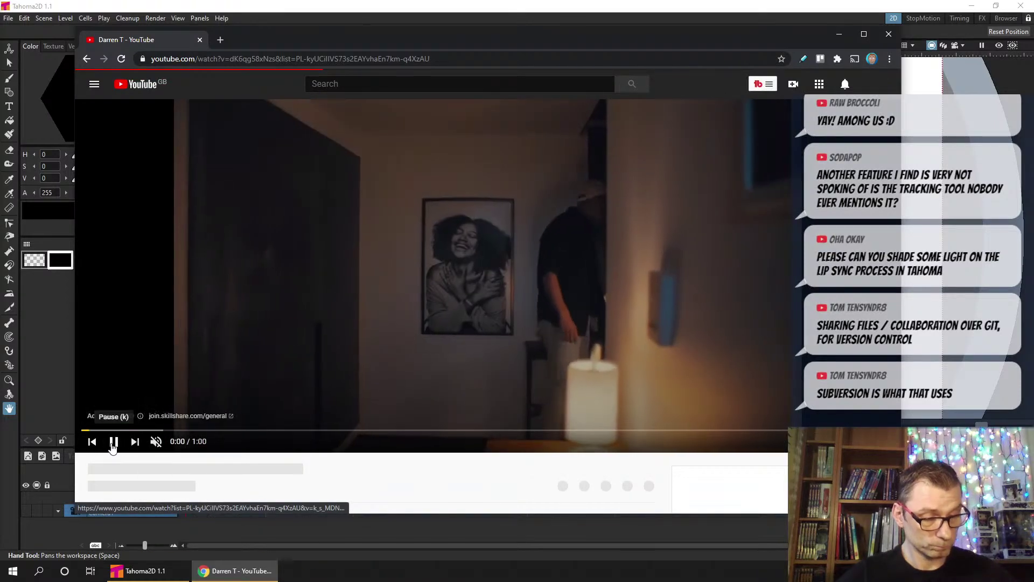
left_click(113, 443)
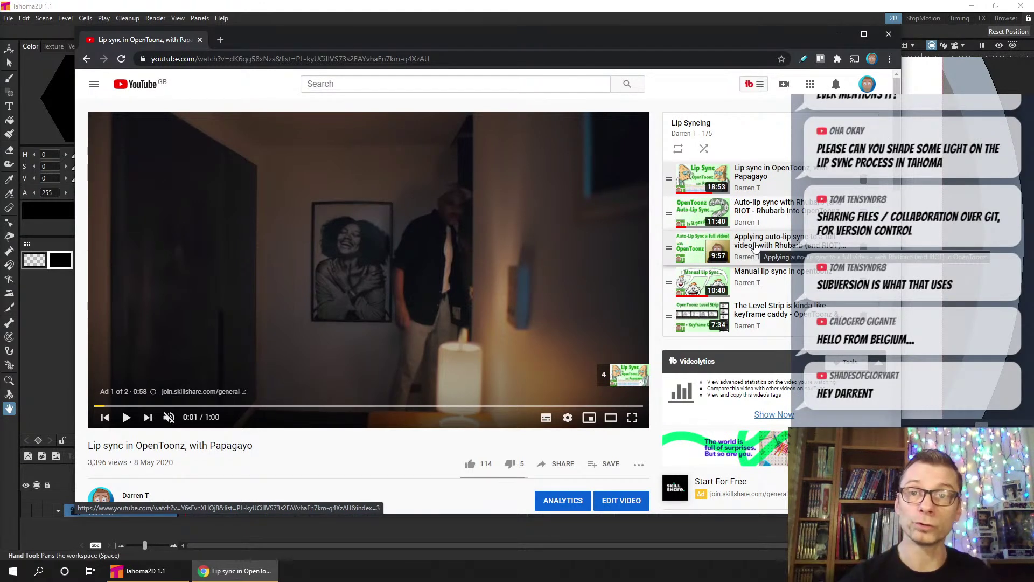
scroll(757, 245, "down", 1)
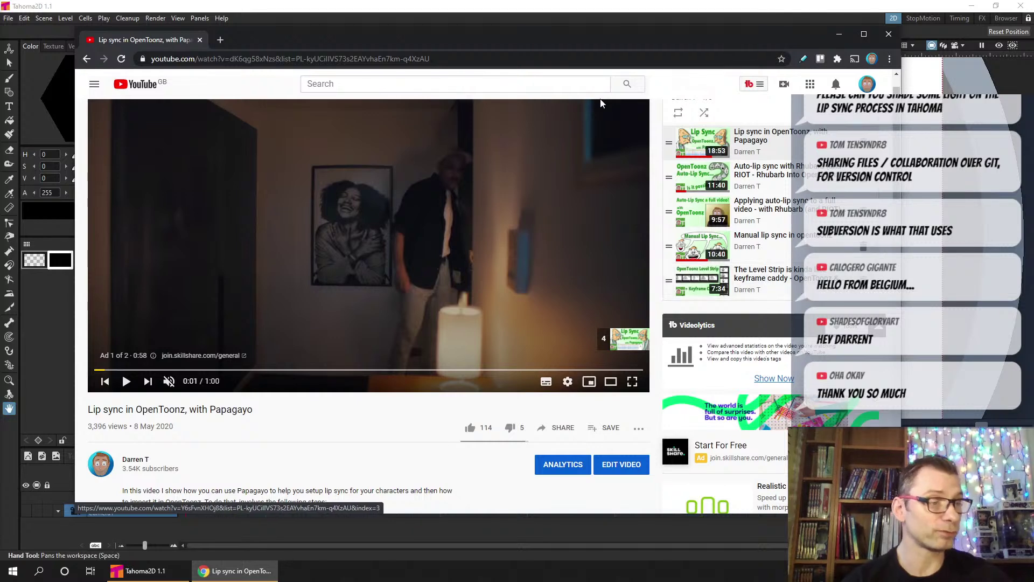
left_click_drag(575, 35, 232, 66)
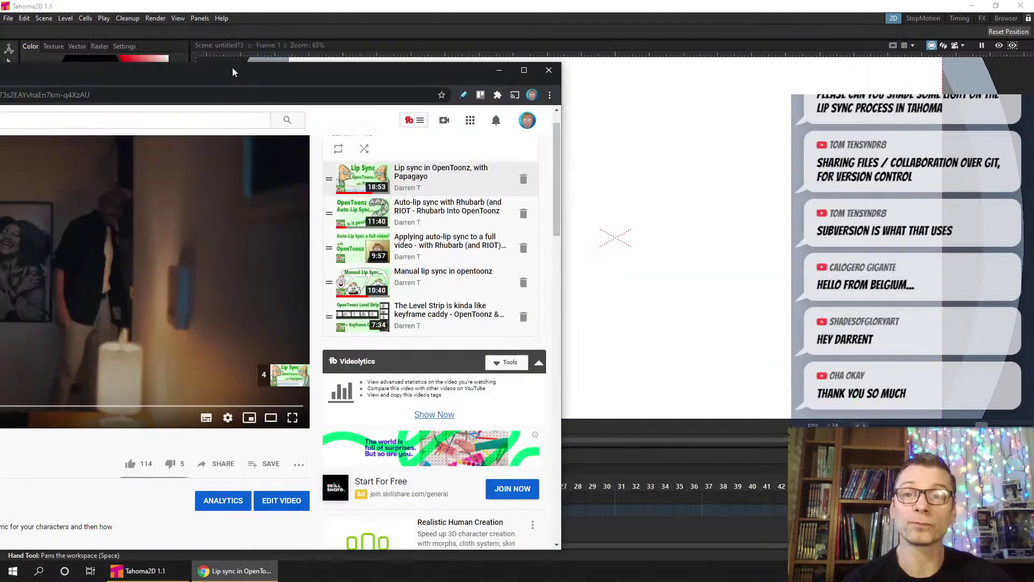
key("alt+F4")
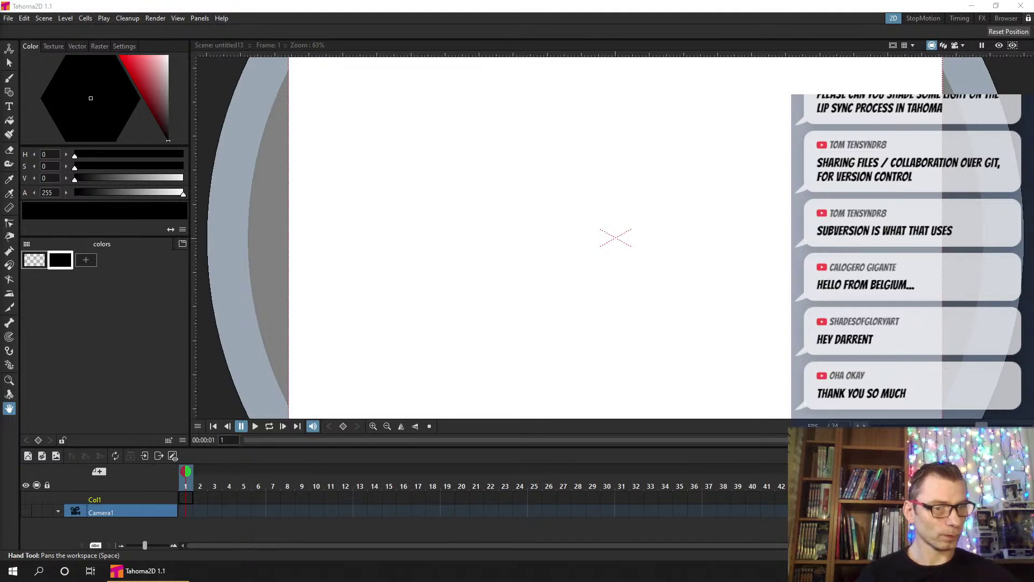
Open a floating Level Strip over the viewer and toggle its orientation to horizontal
left_click(199, 18)
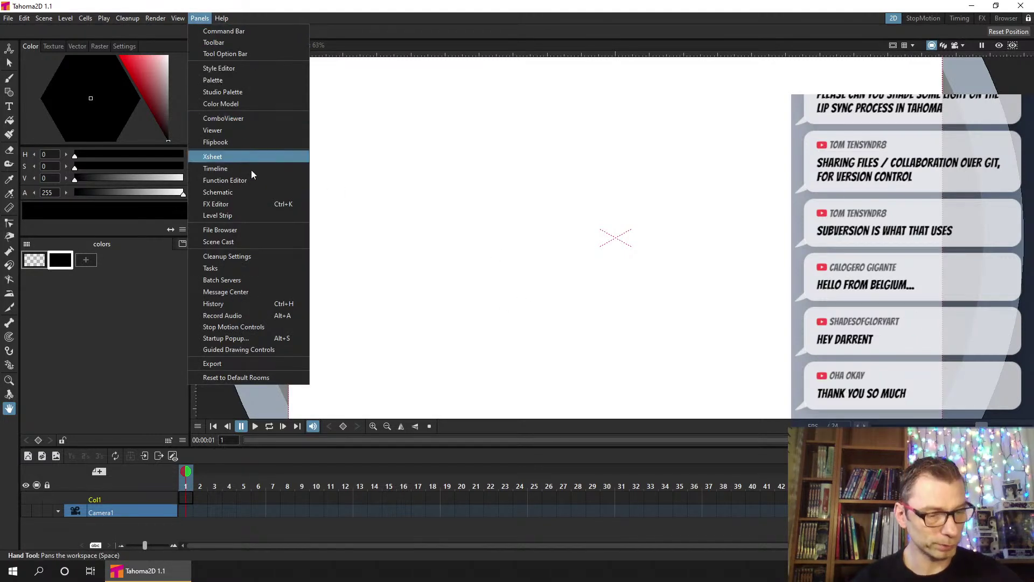
left_click(244, 215)
left_click_drag(527, 273, 242, 107)
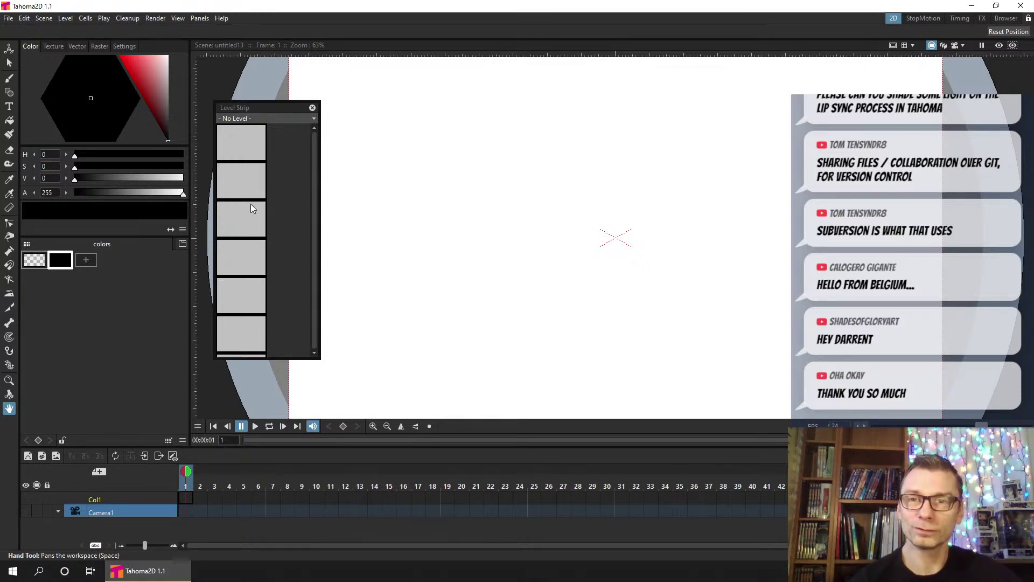
right_click(244, 138)
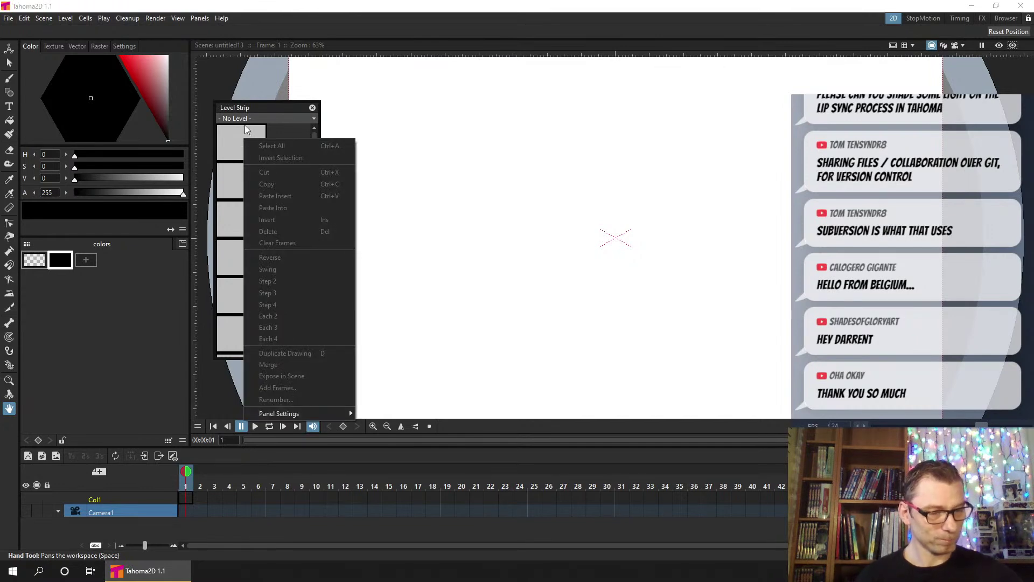
mouse_move(291, 415)
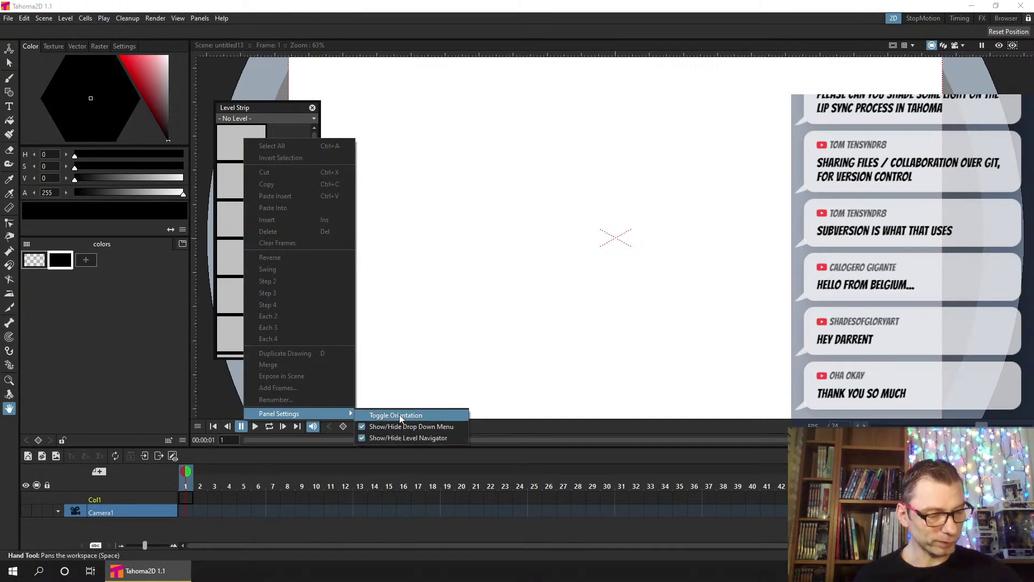
left_click(417, 415)
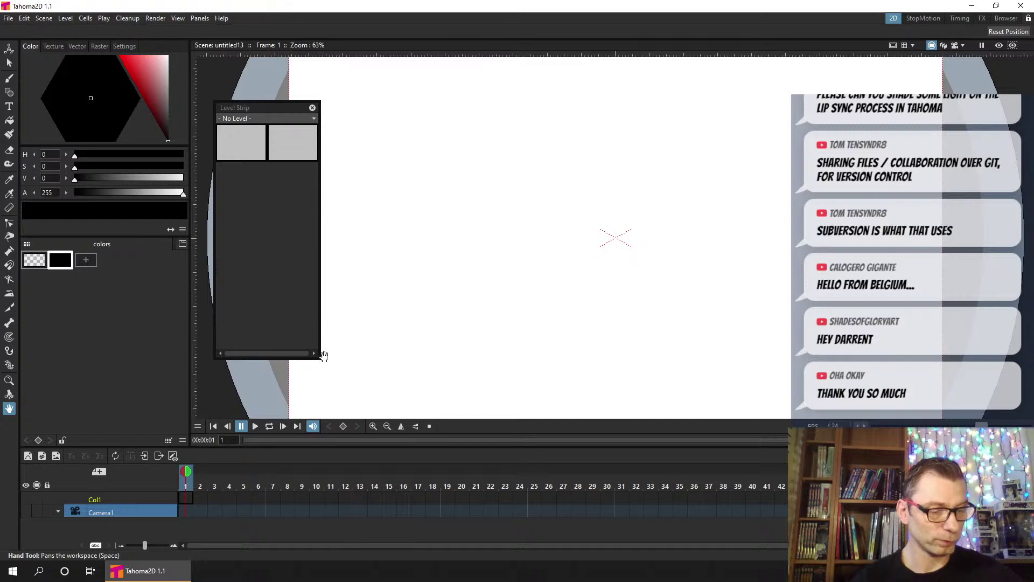
Stretch the Level Strip into a wide, low band, place it just above the playback controls, and close it
left_click_drag(319, 356, 732, 108)
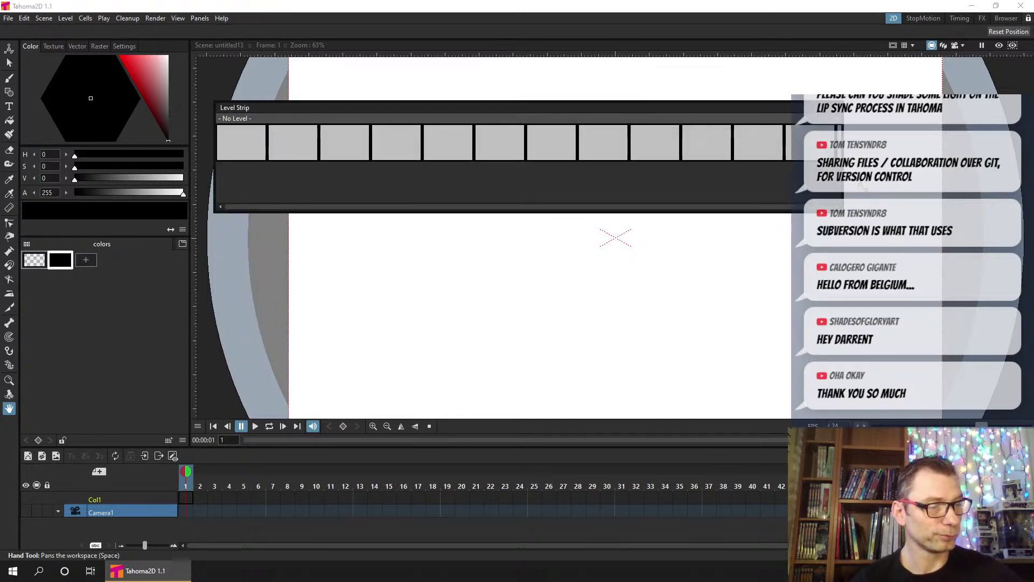
left_click_drag(453, 112, 431, 320)
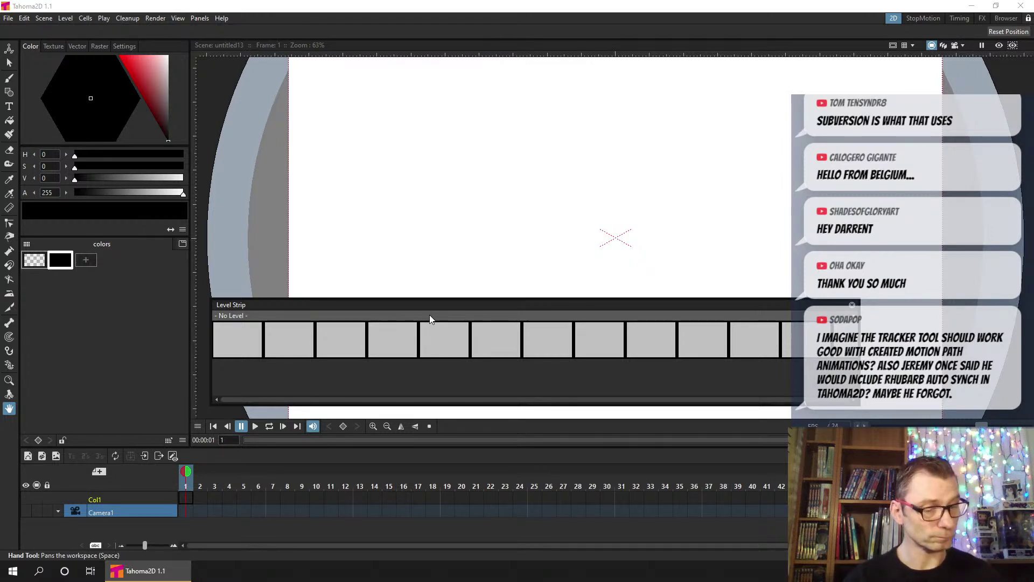
left_click_drag(282, 305, 279, 314)
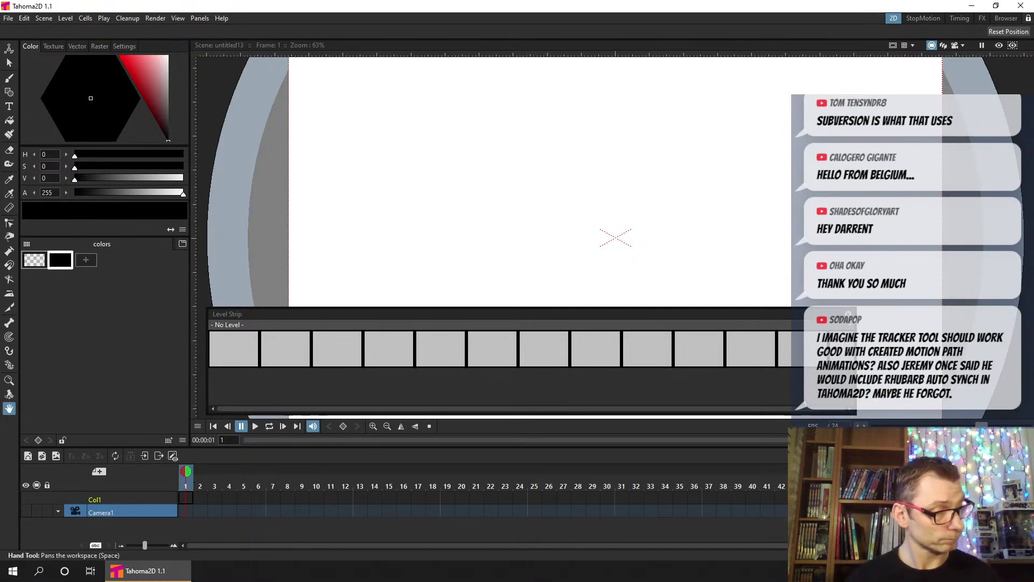
left_click(849, 314)
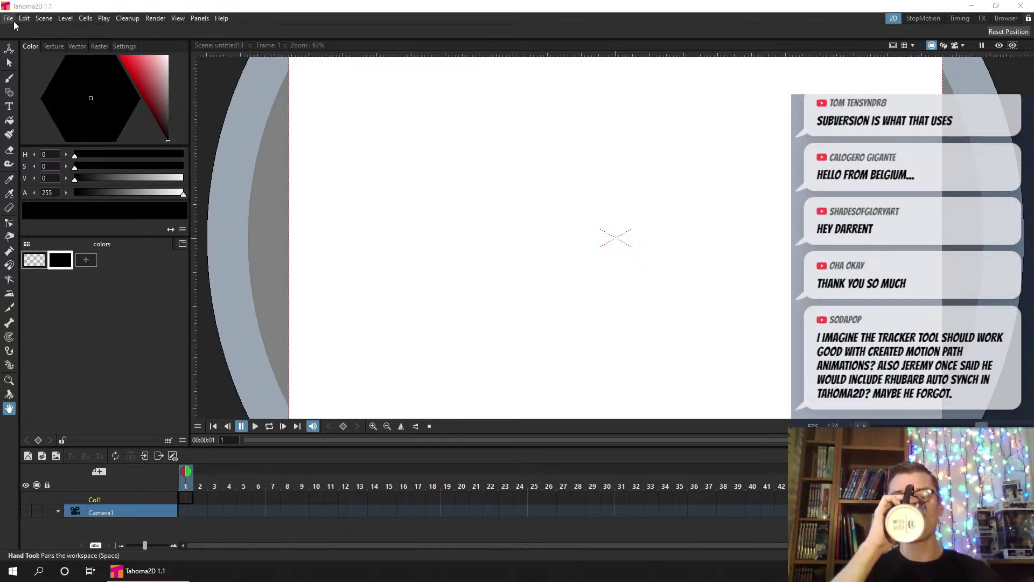
Create a new project named AmongUs inside the Documents\Tahoma folder from the startup window
left_click(192, 17)
mouse_move(179, 19)
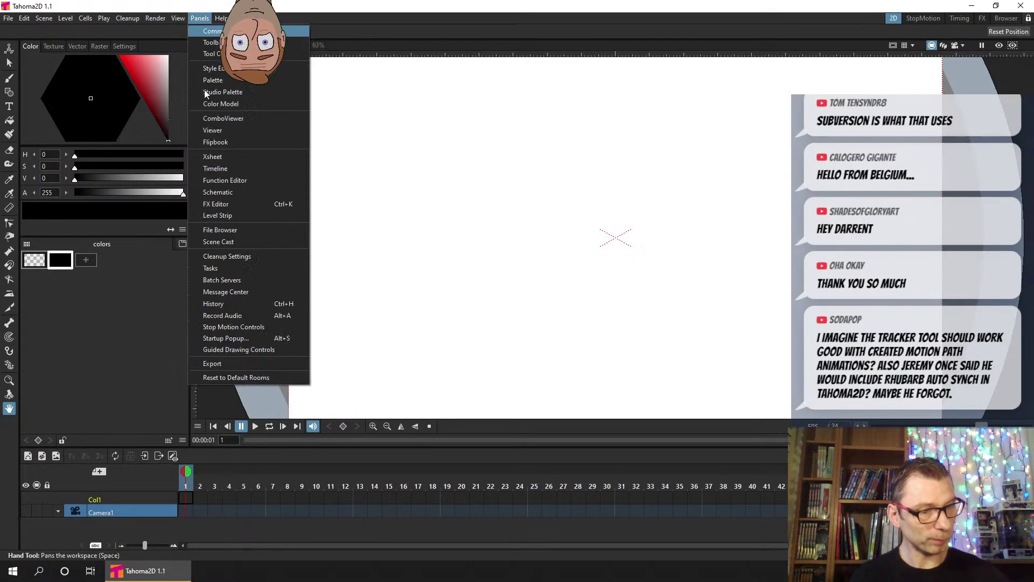
left_click(260, 338)
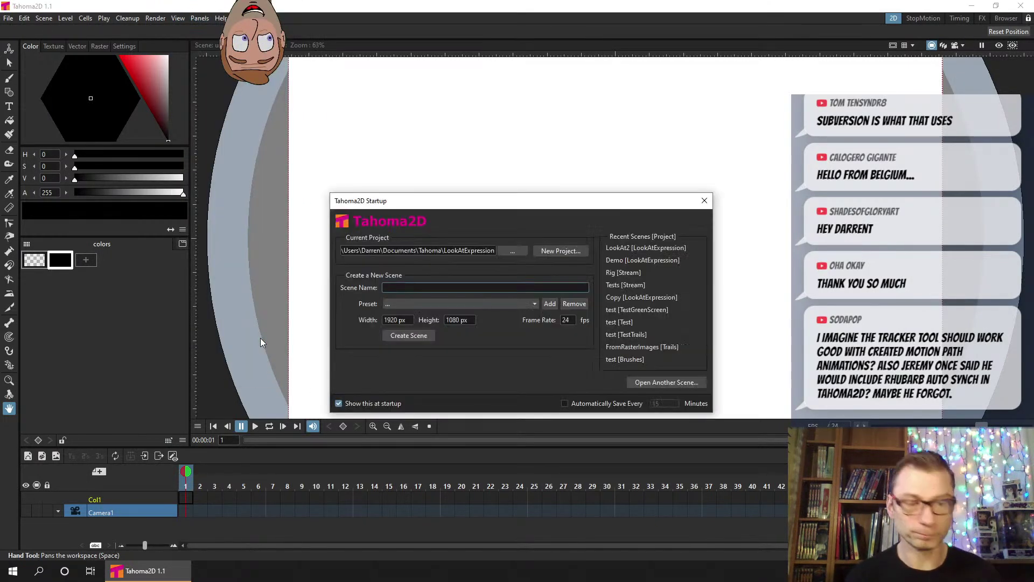
left_click(560, 251)
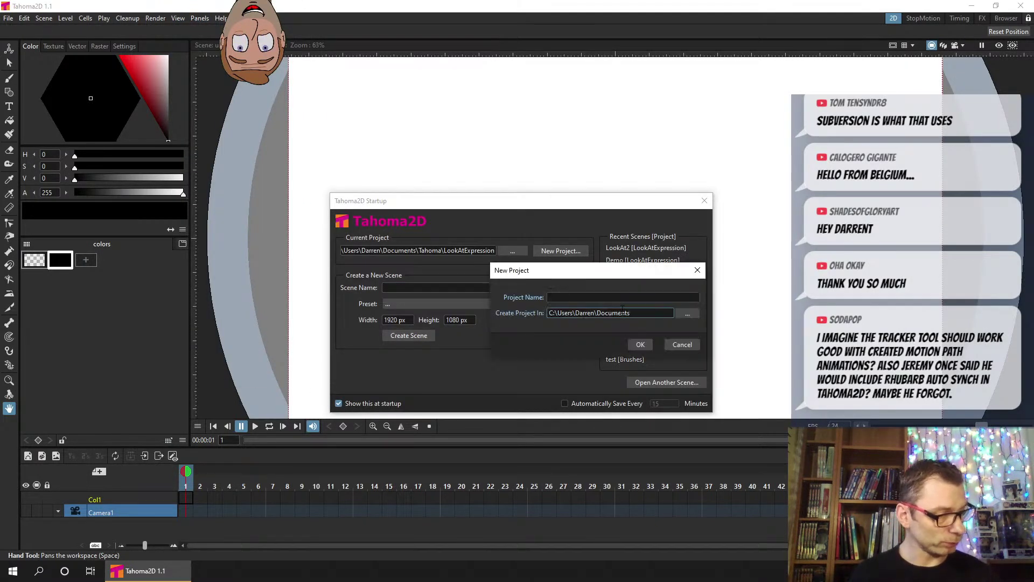
type("\\Tah")
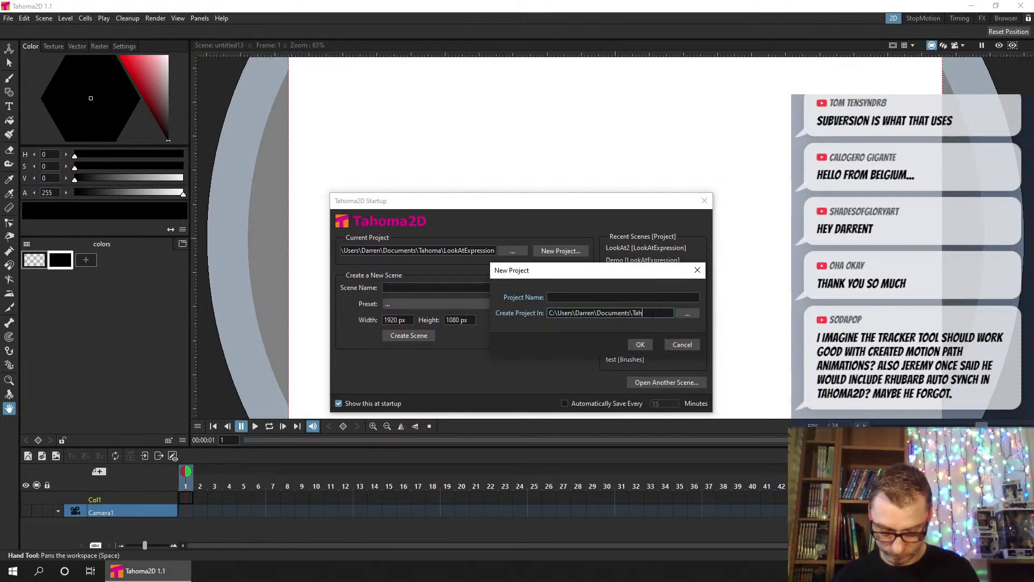
type("oma")
left_click(639, 292)
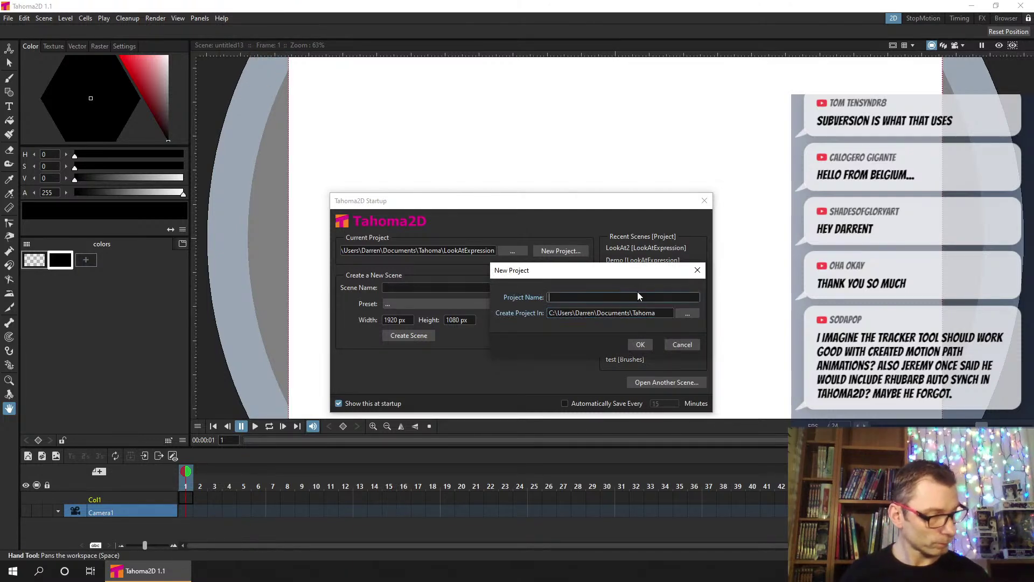
type("AmongUs")
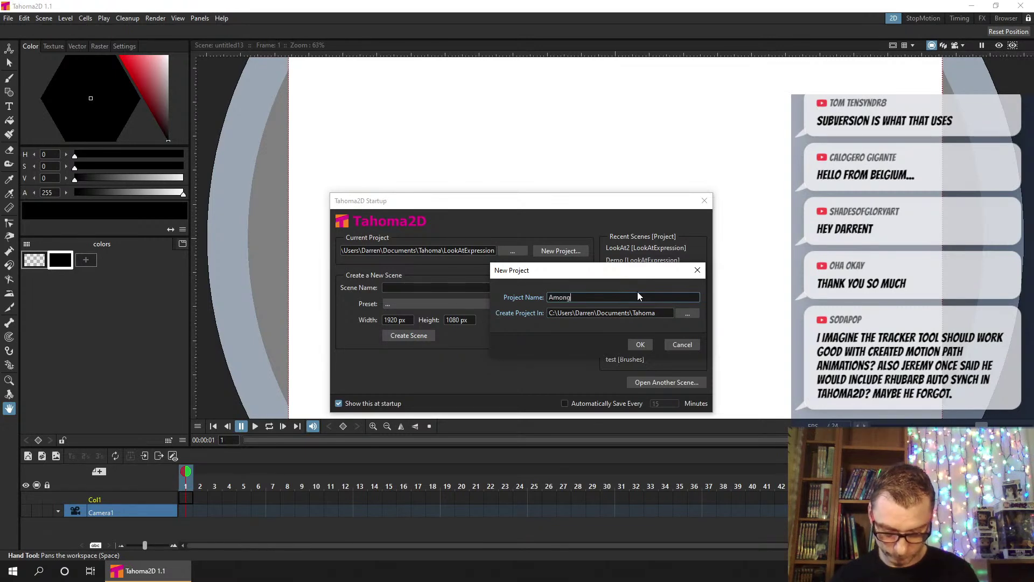
left_click(641, 345)
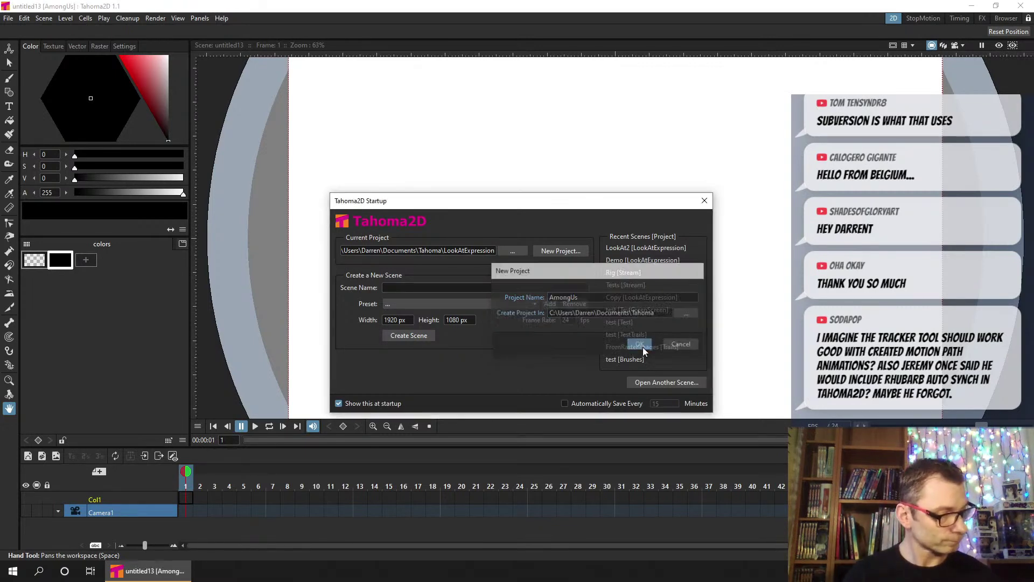
Create a new 1920 x 1080 px, 24 fps scene named Run in the AmongUs project
left_click(418, 286)
type("Run")
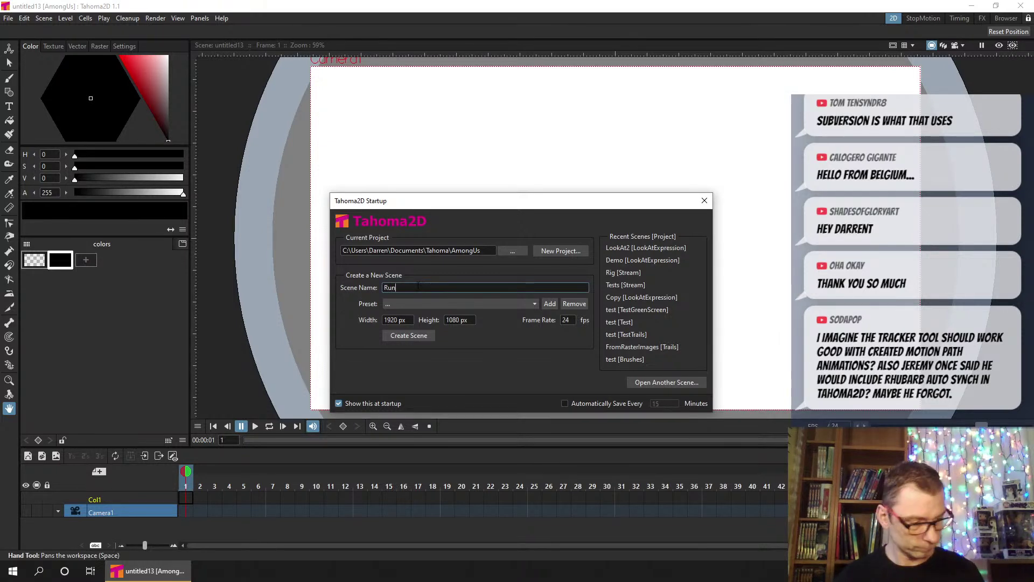
left_click(415, 336)
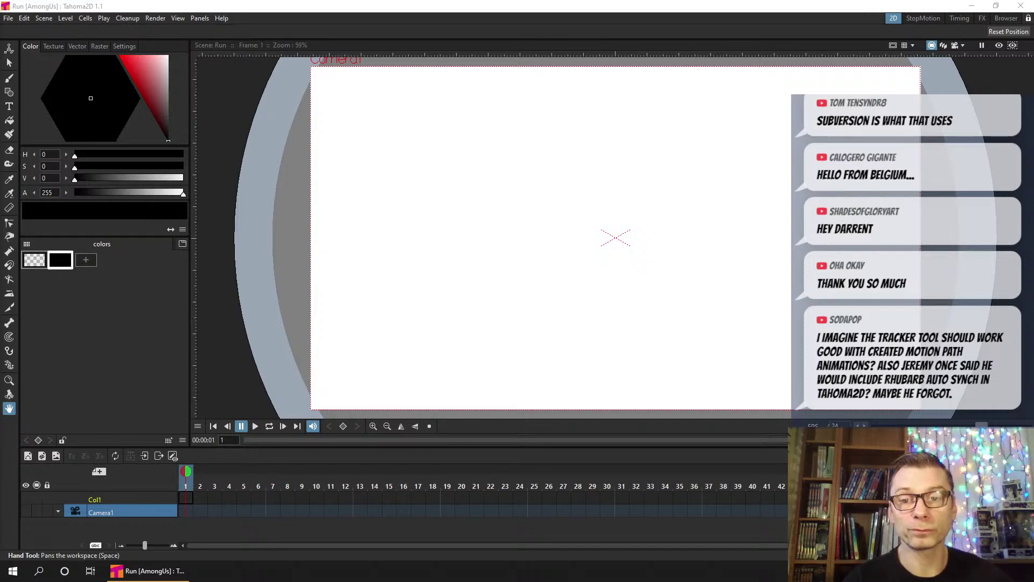
Switch to Chrome, view the run poses around 0:29 of the "How to Animate Among Us" video, and close the browser
left_click_drag(0, 75, 360, 49)
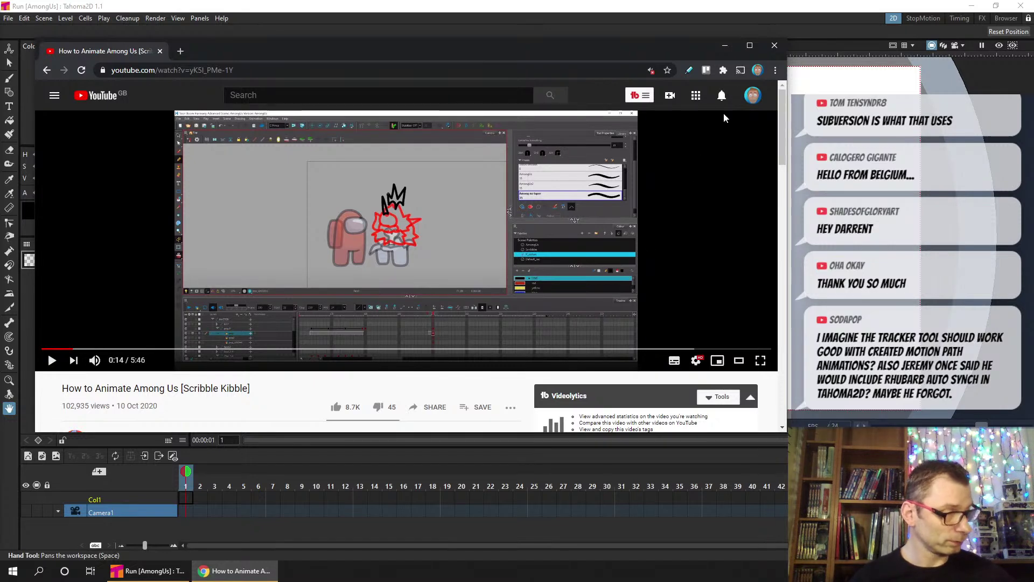
left_click(749, 45)
key("t")
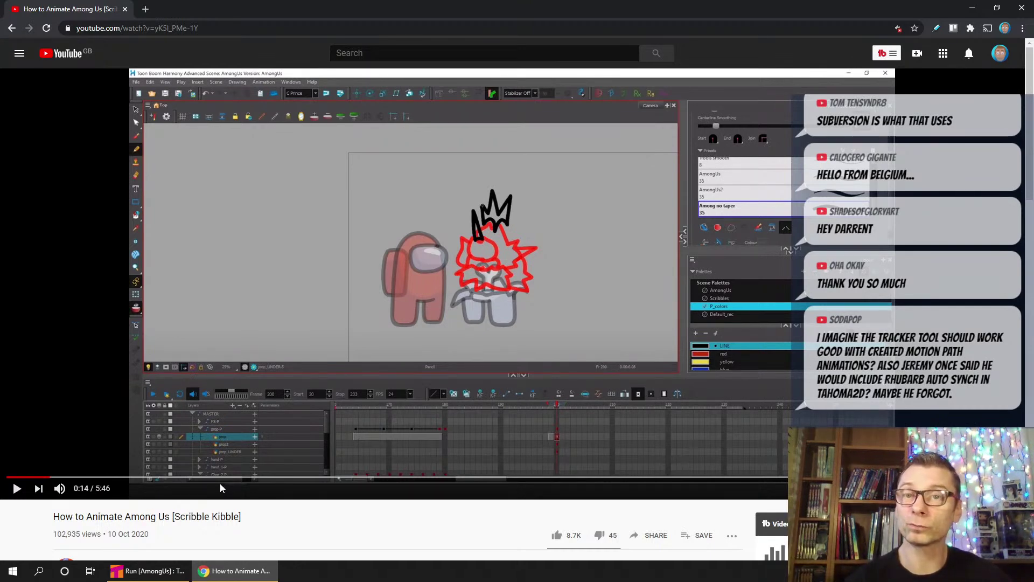
left_click(77, 477)
left_click(17, 489)
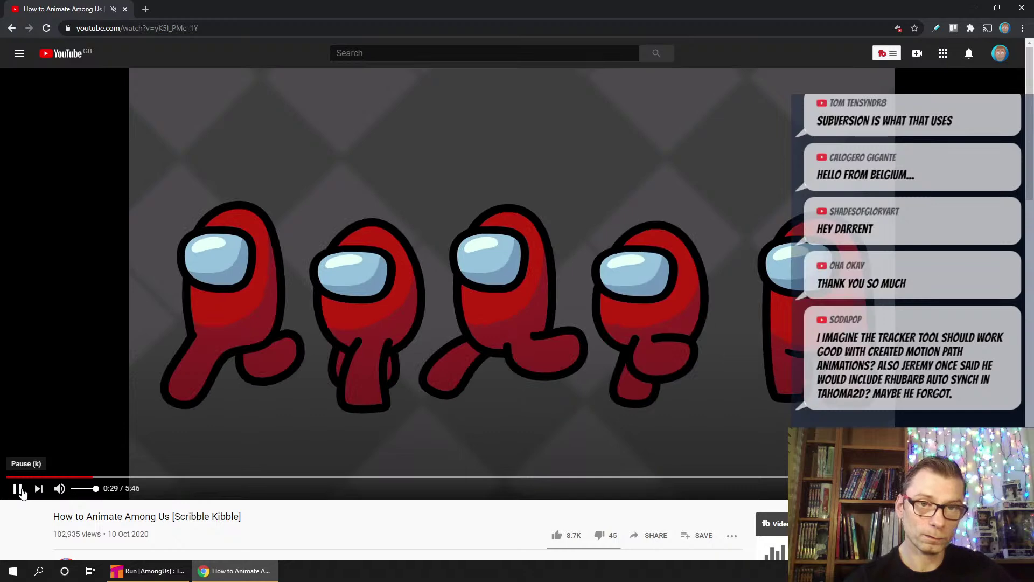
left_click(17, 489)
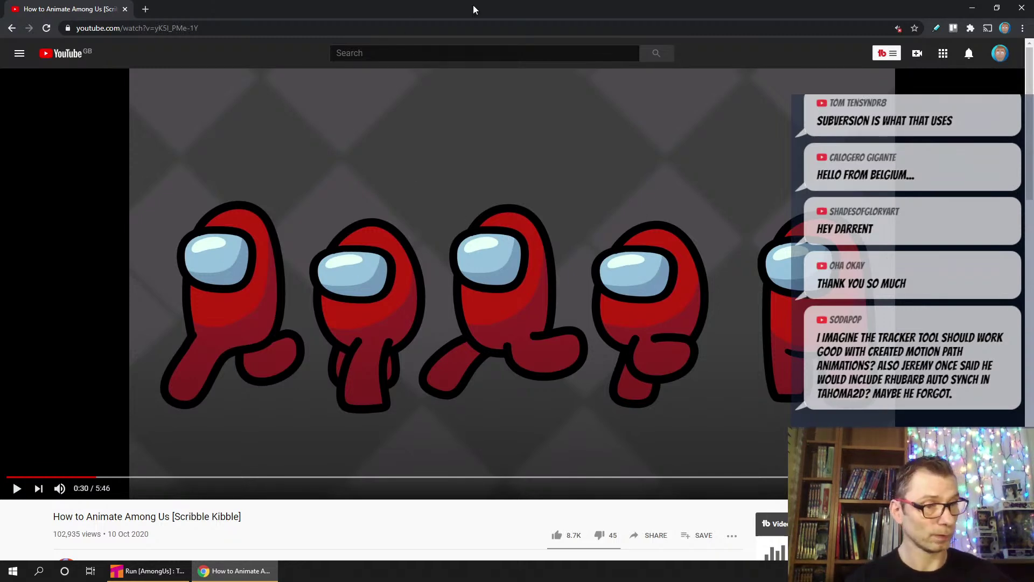
left_click(1021, 7)
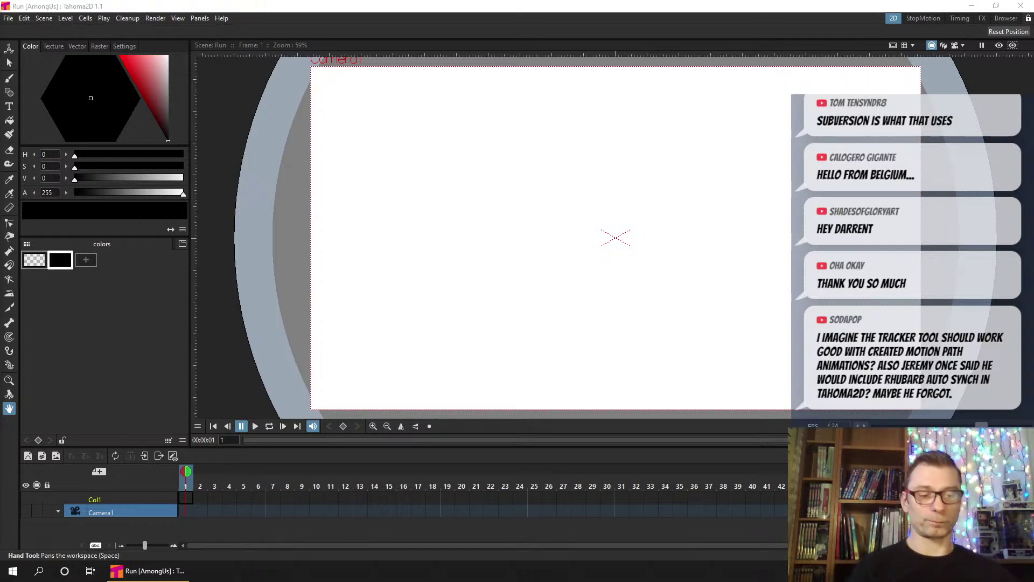
Create a 1920 x 1080 px raster level named A at frame 1 and rename its column sketch
left_click(184, 491)
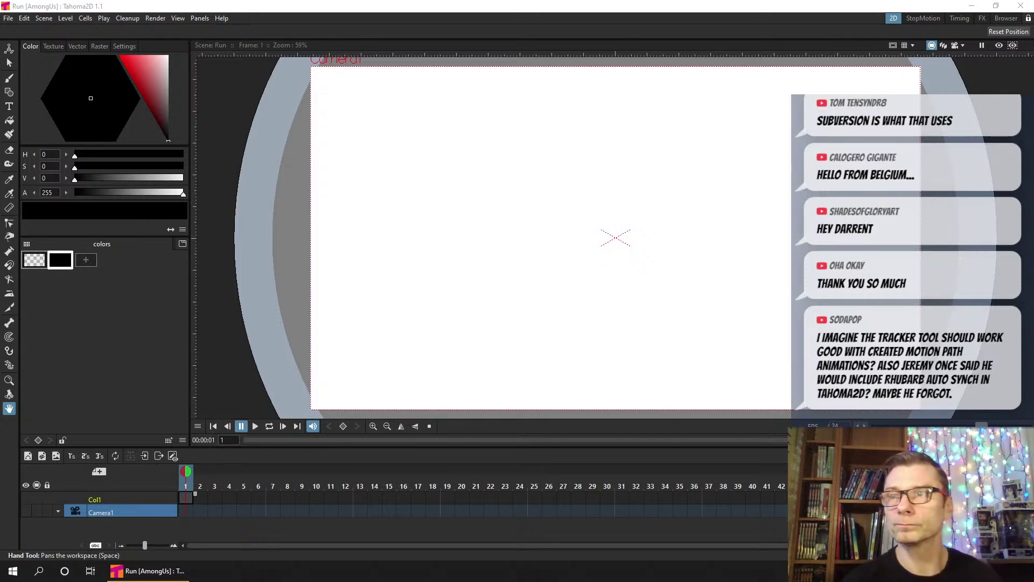
left_click(185, 493)
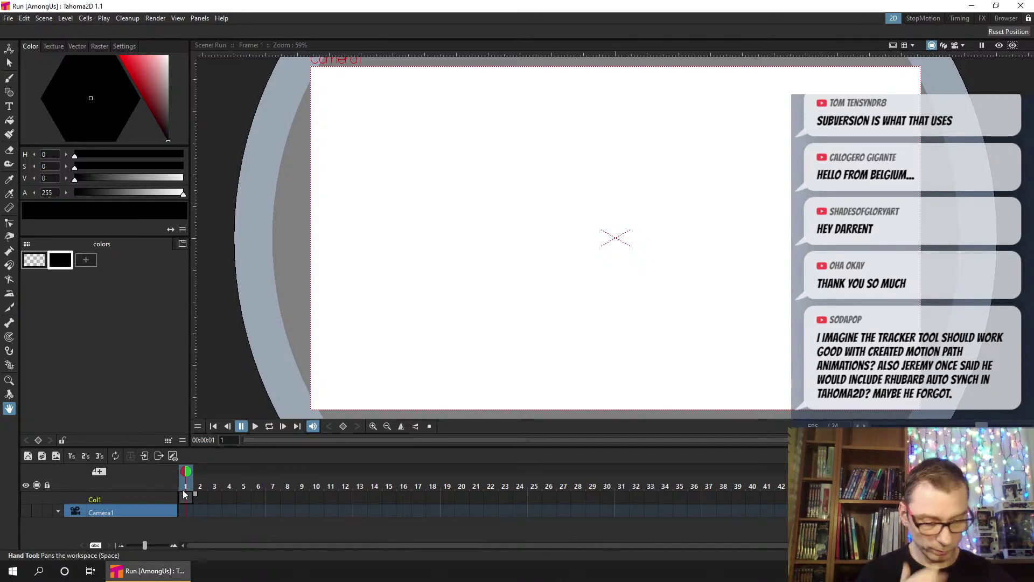
left_click(56, 457)
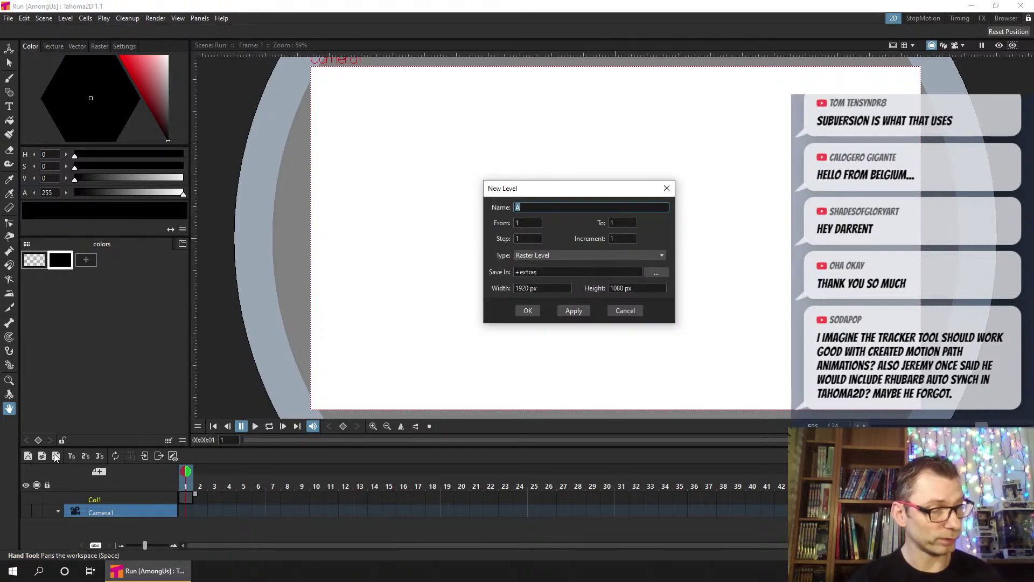
left_click(528, 311)
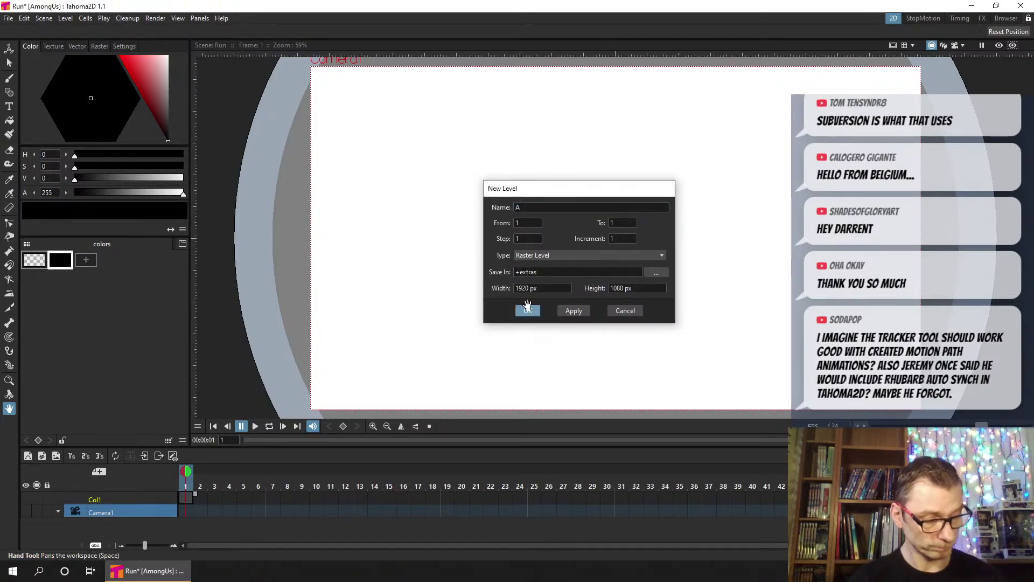
double_click(118, 498)
type("sketch")
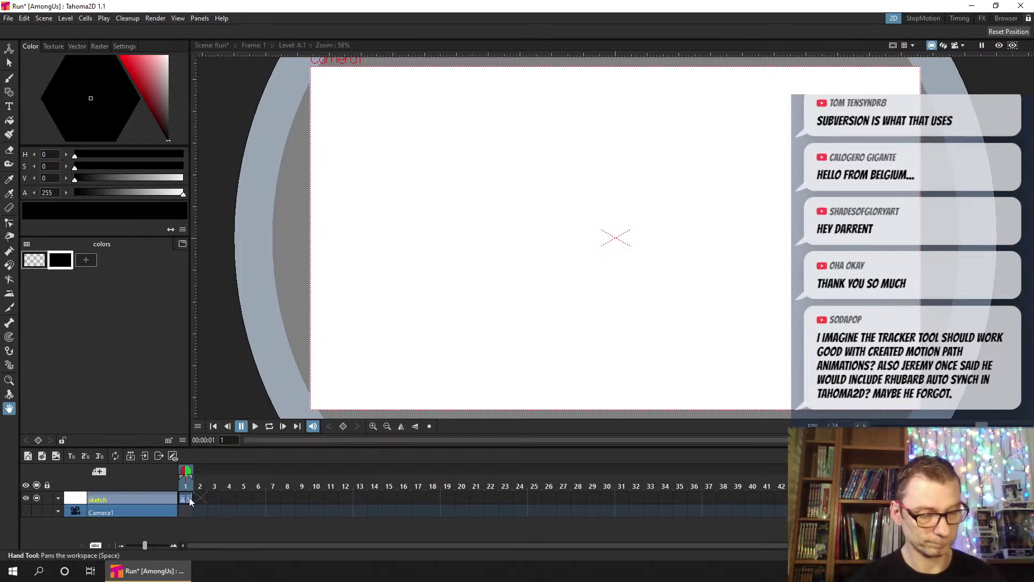
key("Return")
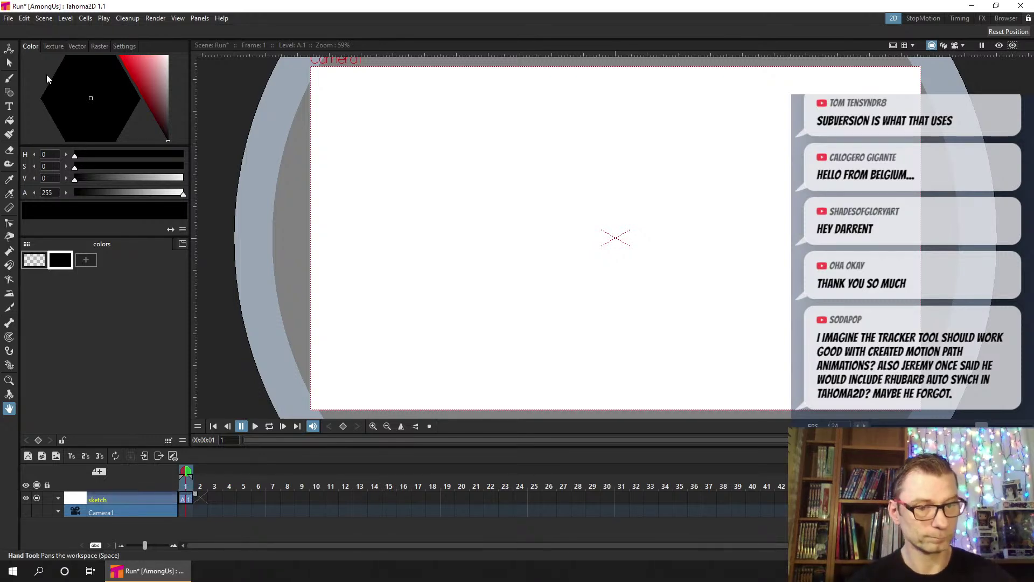
With the Brush tool active, add a new palette style, assign it a raster pencil brush, and save the scene
left_click(9, 79)
left_click(86, 260)
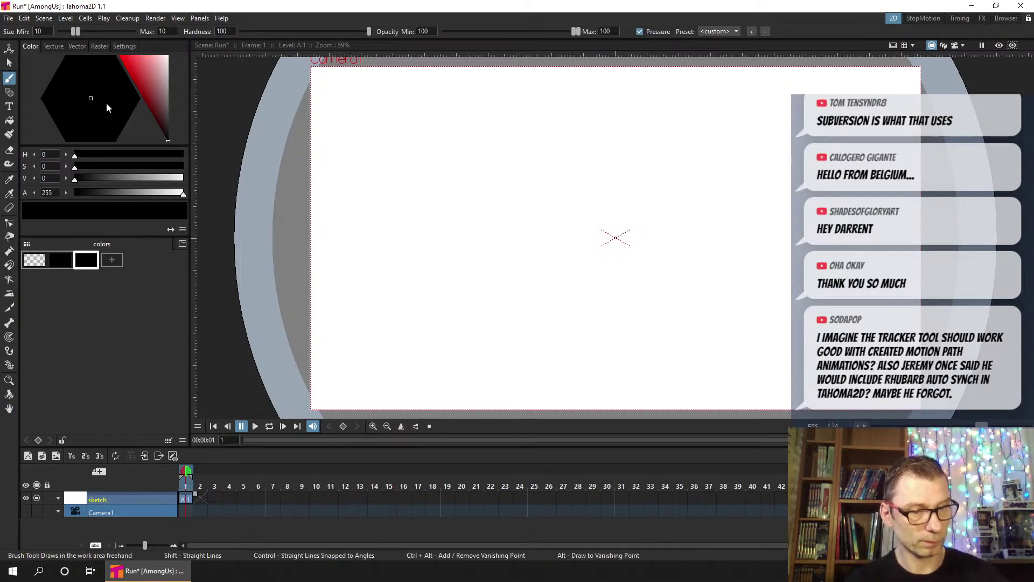
left_click(99, 46)
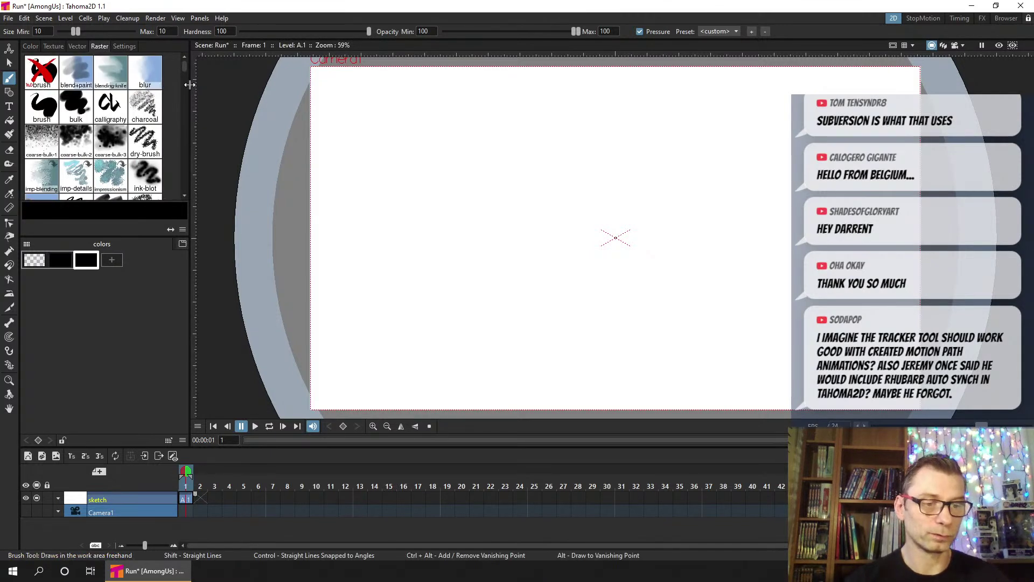
left_click_drag(184, 66, 184, 82)
left_click(43, 129)
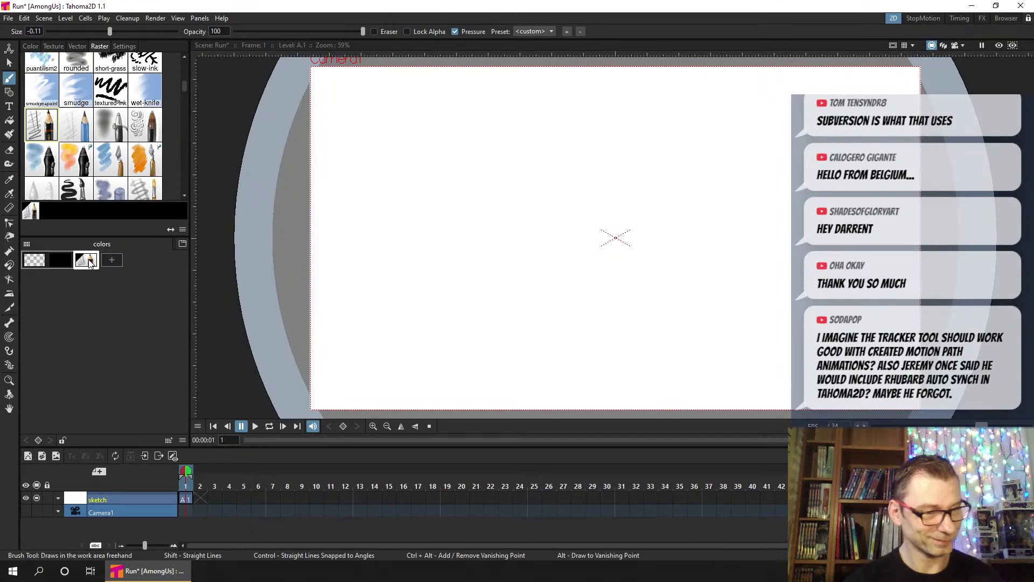
key("ctrl+s")
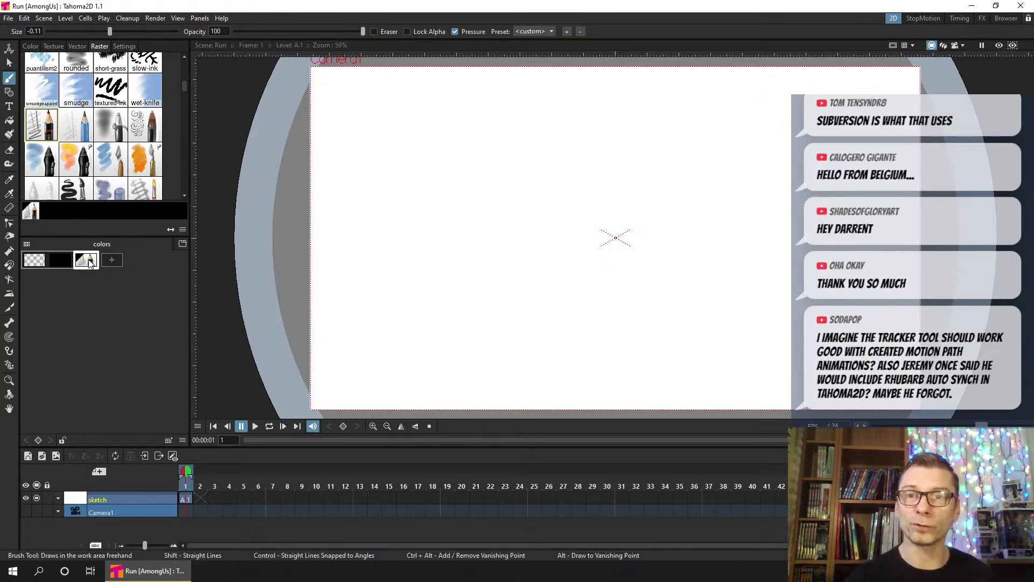
Sketch the character's tall rounded body outline on frame 1, left of the camera centre, and save the scene
left_click(186, 500)
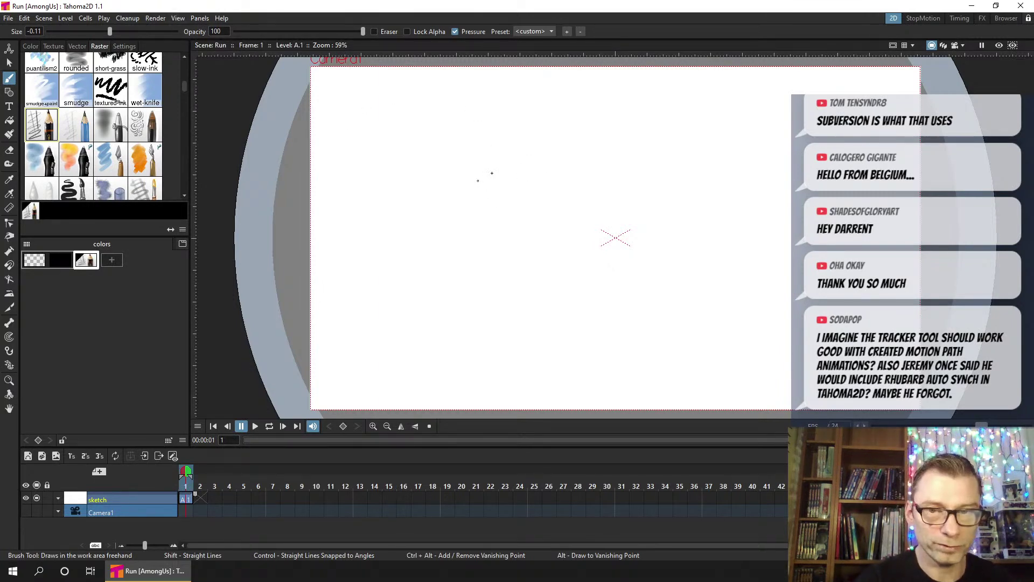
mouse_move(508, 185)
left_mouse_down()
mouse_move(498, 175)
mouse_move(468, 195)
mouse_move(458, 222)
left_mouse_up()
left_click_drag(460, 268, 459, 263)
left_click_drag(459, 217, 459, 268)
mouse_move(509, 182)
left_mouse_down()
mouse_move(507, 273)
mouse_move(458, 263)
mouse_move(495, 277)
mouse_move(520, 261)
mouse_move(483, 278)
mouse_move(449, 223)
mouse_move(460, 270)
left_mouse_up()
key("ctrl+s")
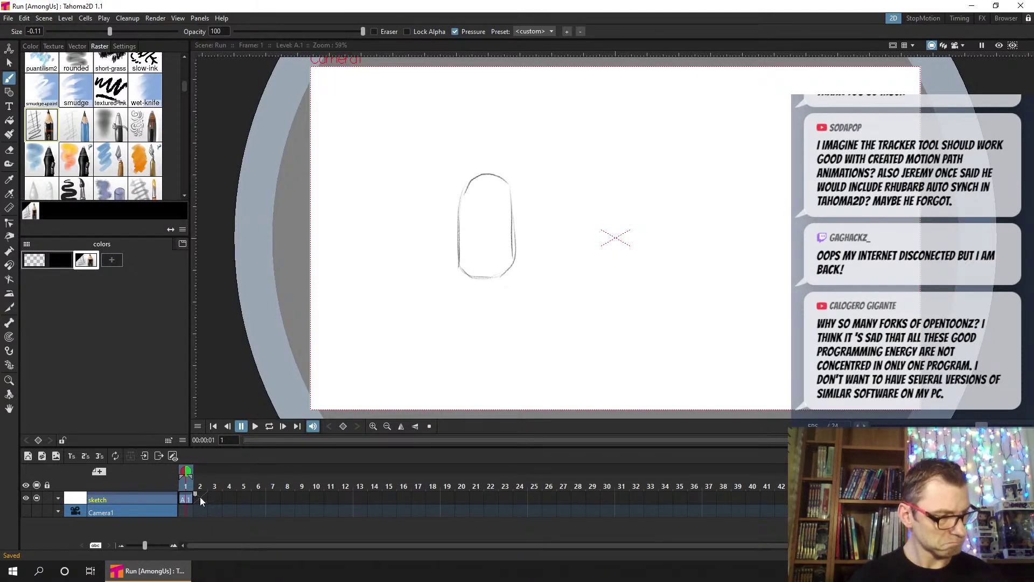
Sketch the visor across the body's upper left and the backpack along its right side, and save the scene
mouse_move(458, 190)
left_mouse_down()
mouse_move(481, 189)
mouse_move(481, 221)
mouse_move(485, 211)
mouse_move(456, 192)
mouse_move(457, 216)
mouse_move(486, 213)
left_mouse_up()
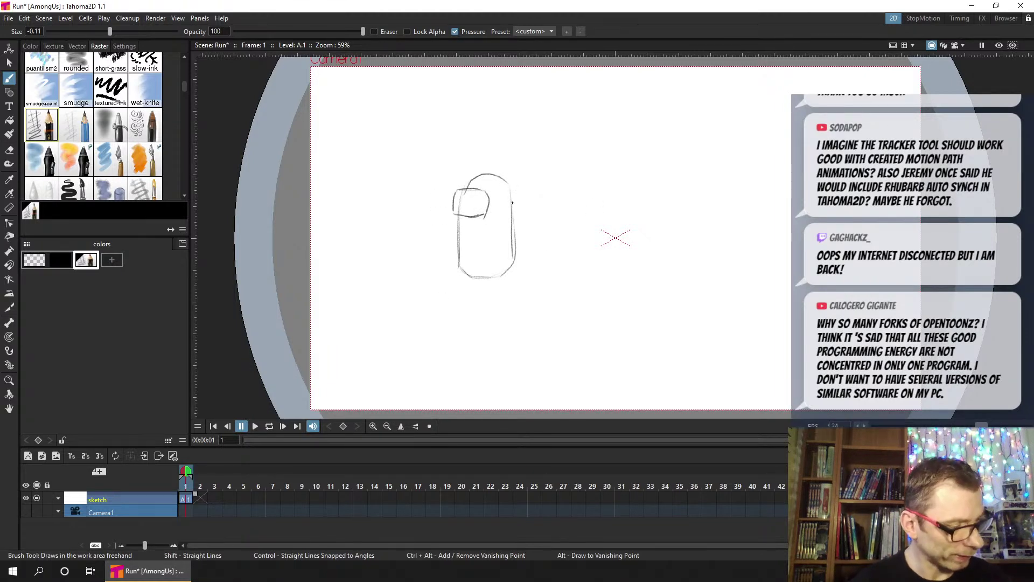
mouse_move(510, 201)
left_mouse_down()
mouse_move(527, 277)
mouse_move(528, 230)
mouse_move(525, 252)
left_mouse_up()
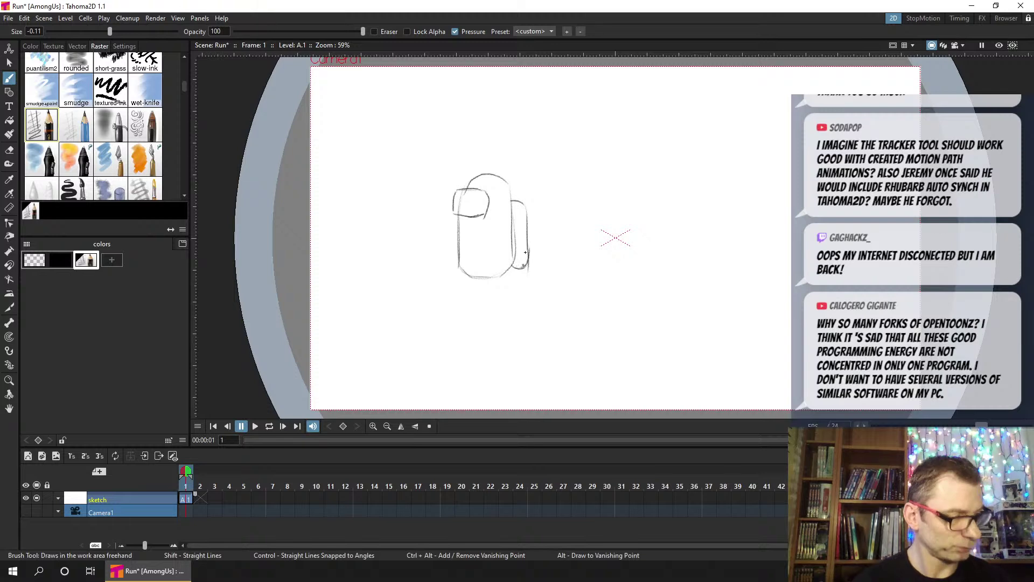
key("ctrl+s")
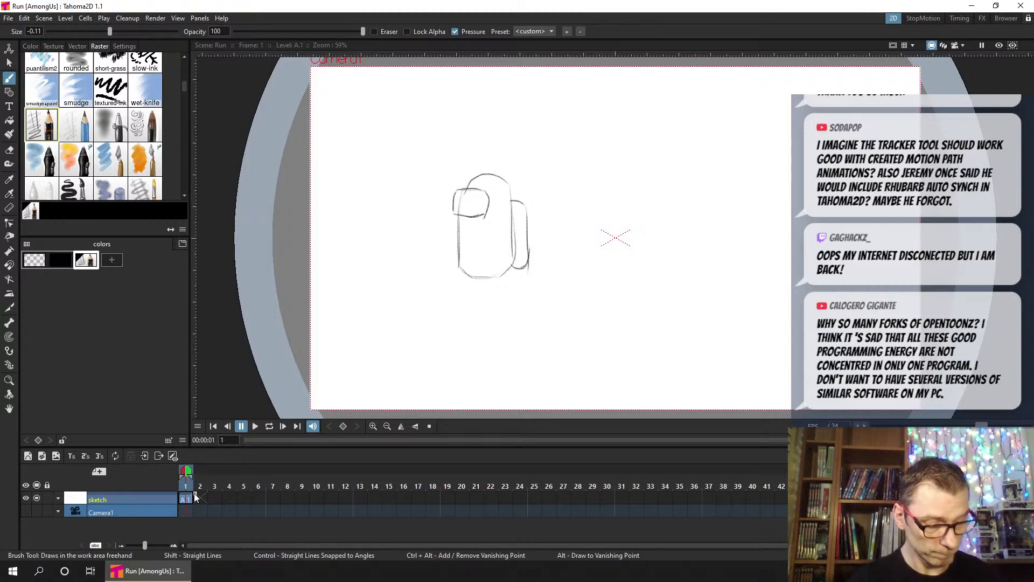
Extend the sketch drawing to frame 4, duplicate it into separate drawings on frames 2 to 4, save, and return to frame 1
left_click_drag(237, 496, 239, 495)
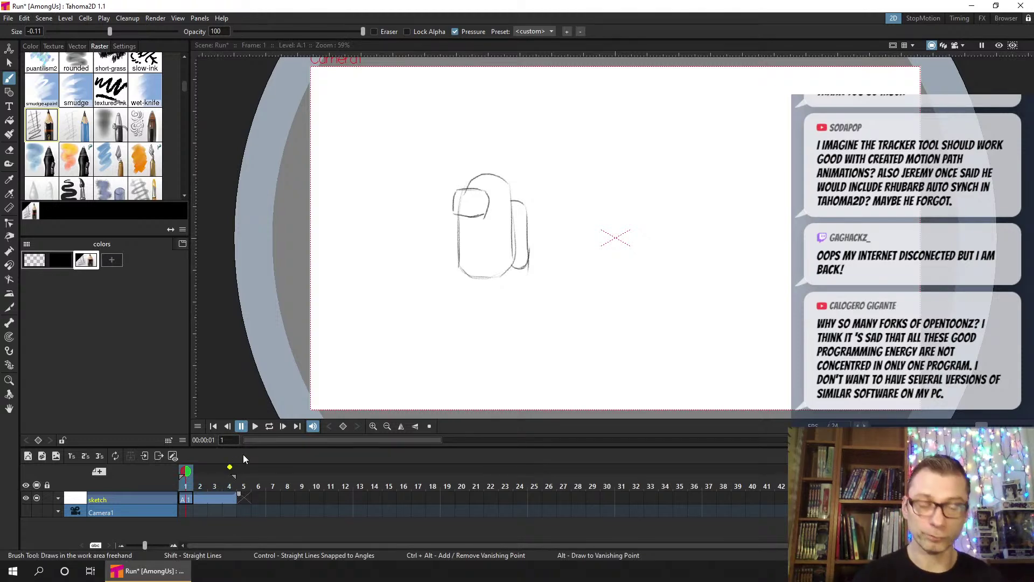
left_click(228, 499)
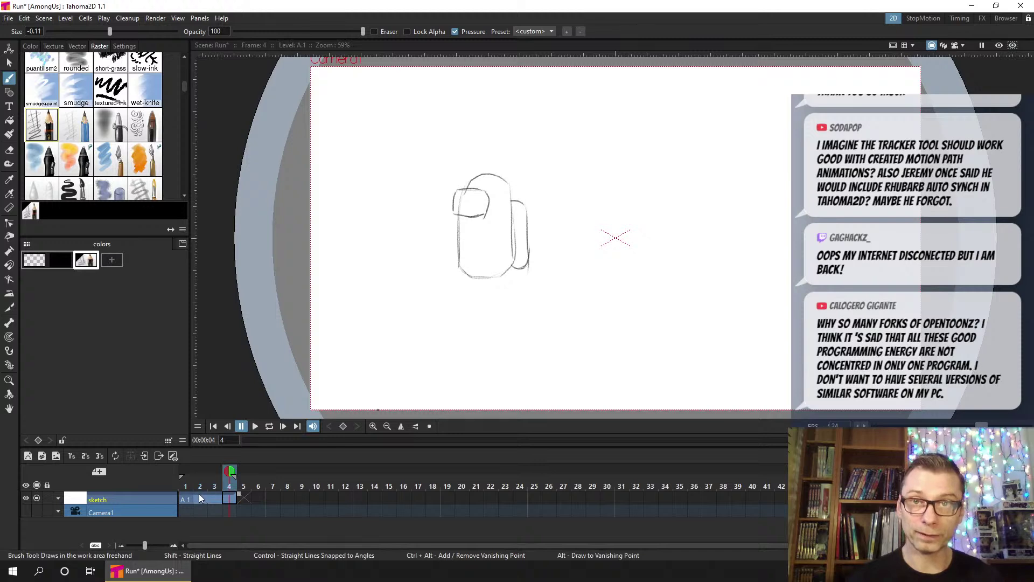
right_click(225, 501)
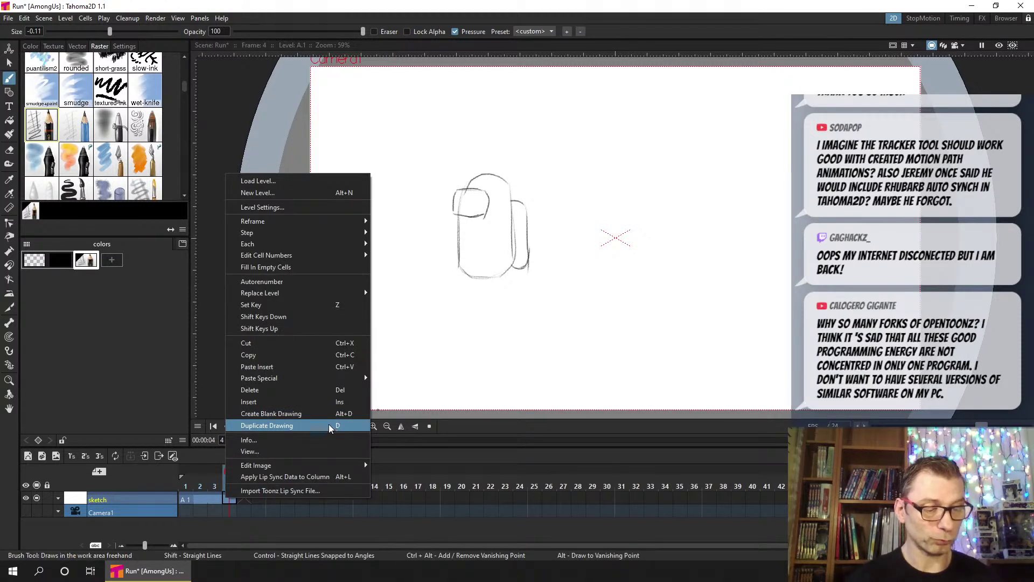
left_click(310, 425)
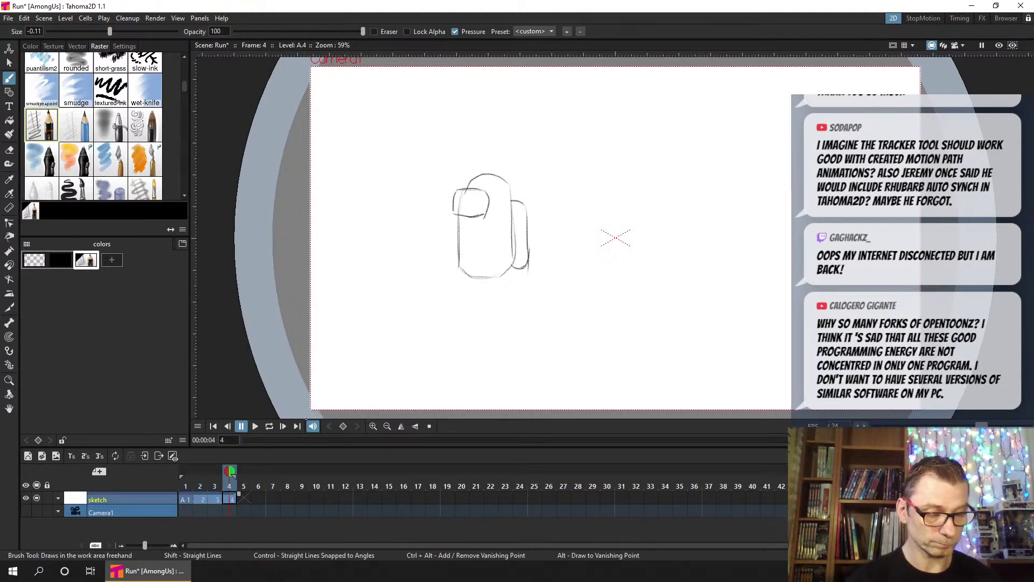
key("ctrl+s")
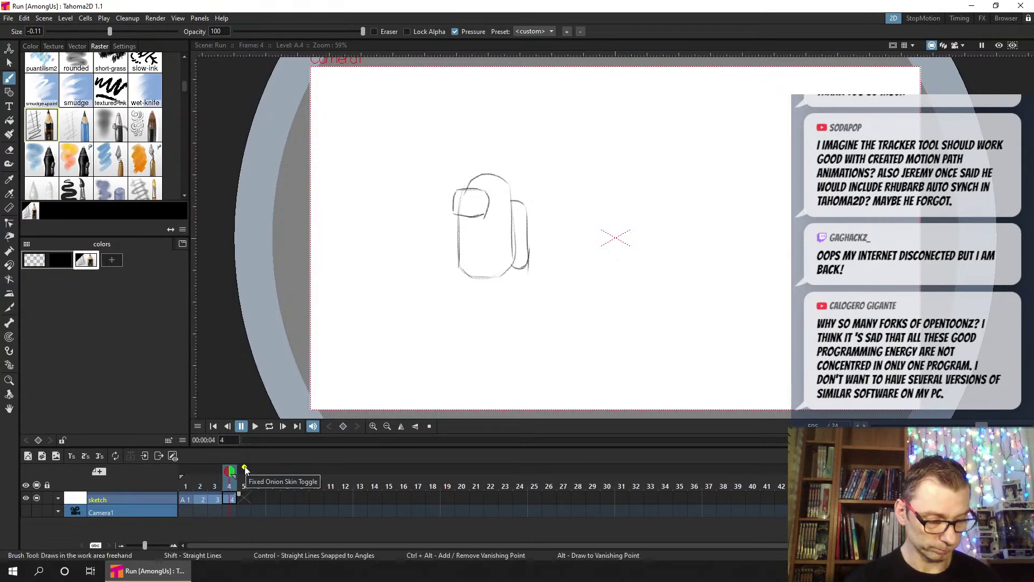
left_click(185, 498)
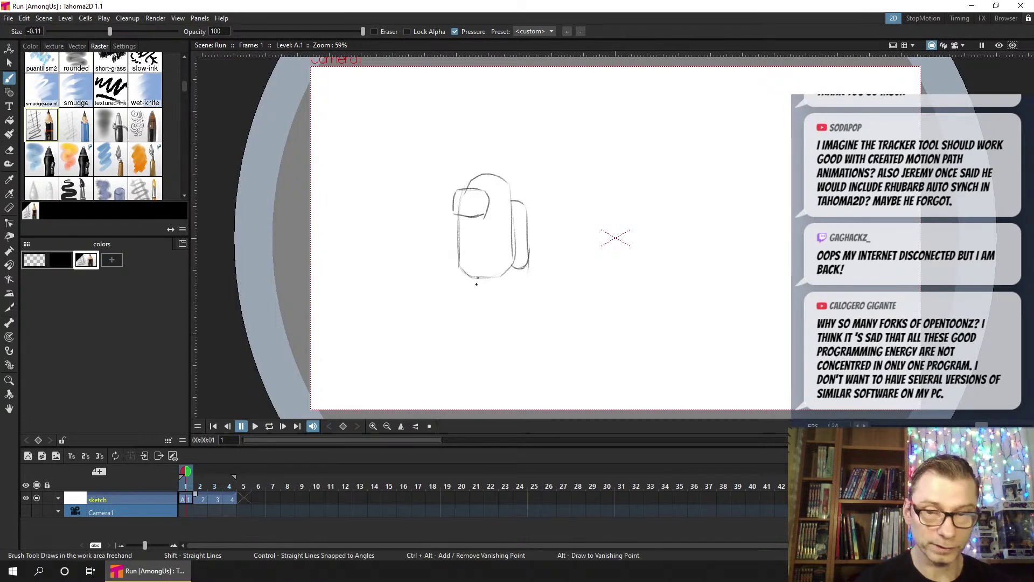
Sketch a straight standing leg under the body on frame 1 and erase the body line crossing its top
left_click_drag(476, 280, 477, 307)
key("ctrl+z")
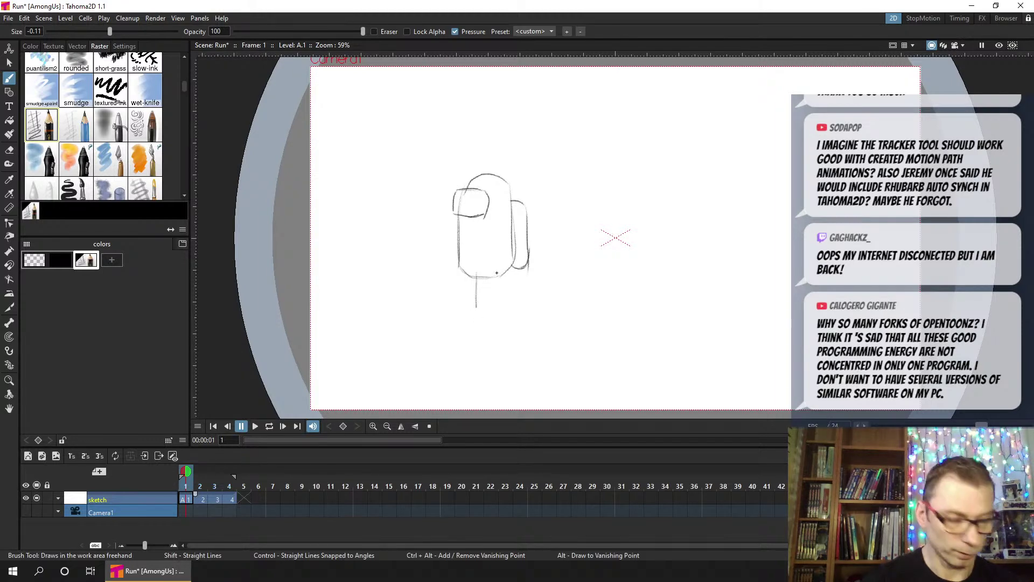
mouse_move(497, 274)
left_mouse_down()
mouse_move(492, 306)
mouse_move(494, 281)
mouse_move(476, 303)
mouse_move(504, 317)
mouse_move(491, 316)
mouse_move(501, 277)
mouse_move(484, 318)
left_mouse_up()
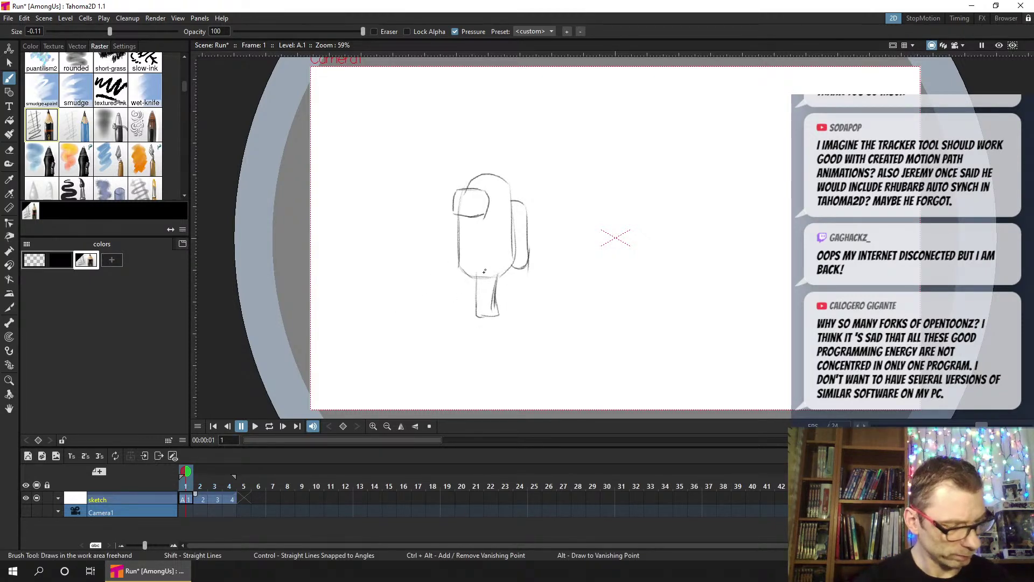
key("a")
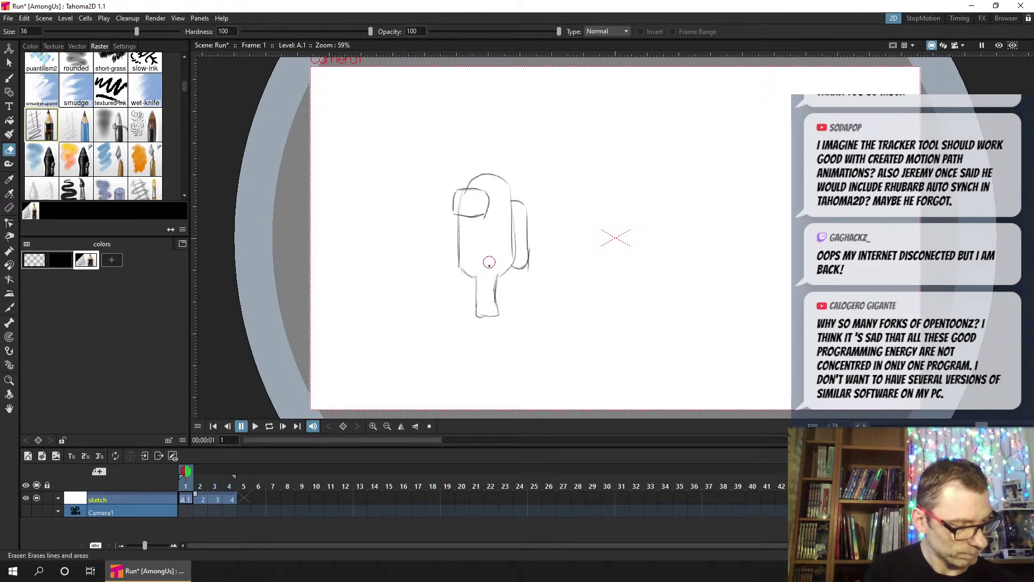
key("b")
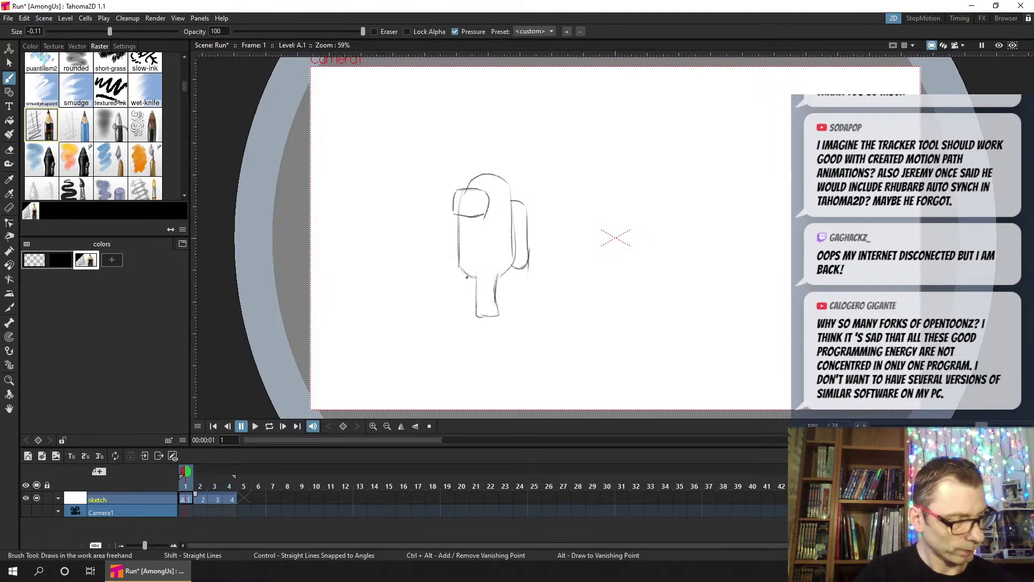
Sketch the bent far leg showing on both sides of the standing leg on frame 1, and save the scene
left_click_drag(466, 275, 476, 296)
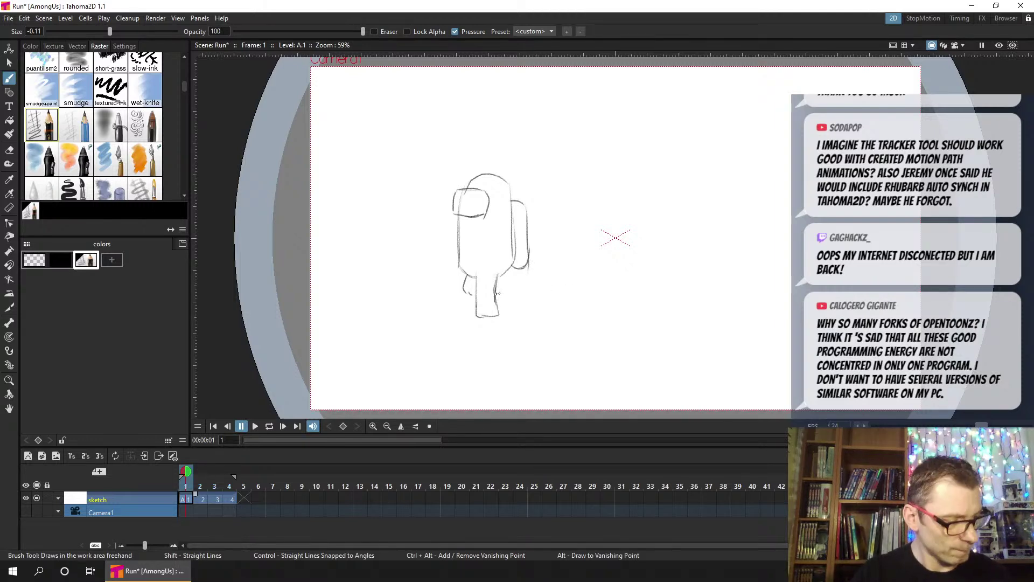
mouse_move(519, 288)
left_mouse_down()
mouse_move(495, 295)
mouse_move(509, 272)
mouse_move(505, 295)
mouse_move(467, 293)
left_mouse_up()
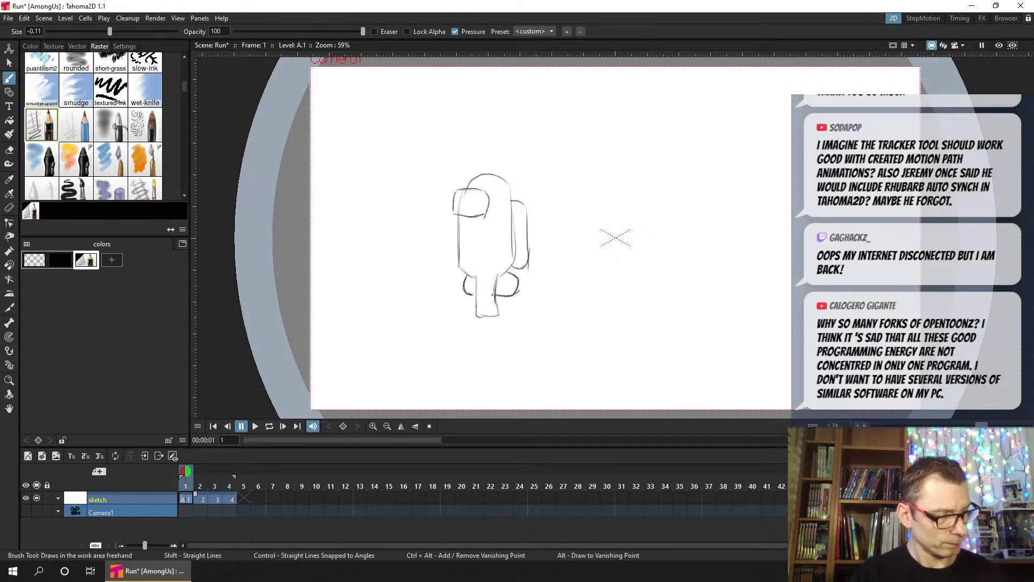
key("ctrl+s")
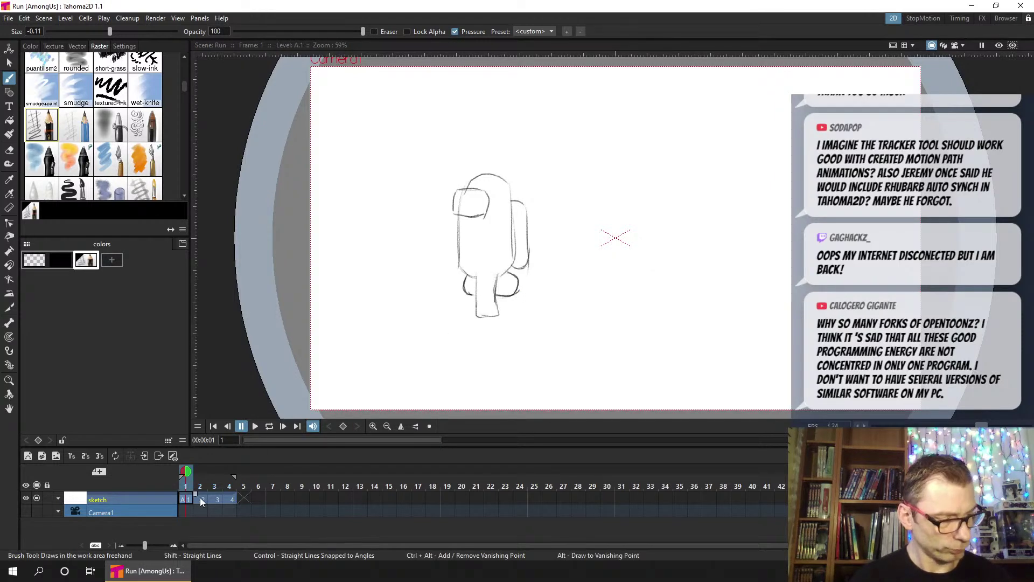
On frame 2, show frame 1 as onion skin, sketch the near leg reaching forward to the left, and erase the overlapping line
left_click(201, 500)
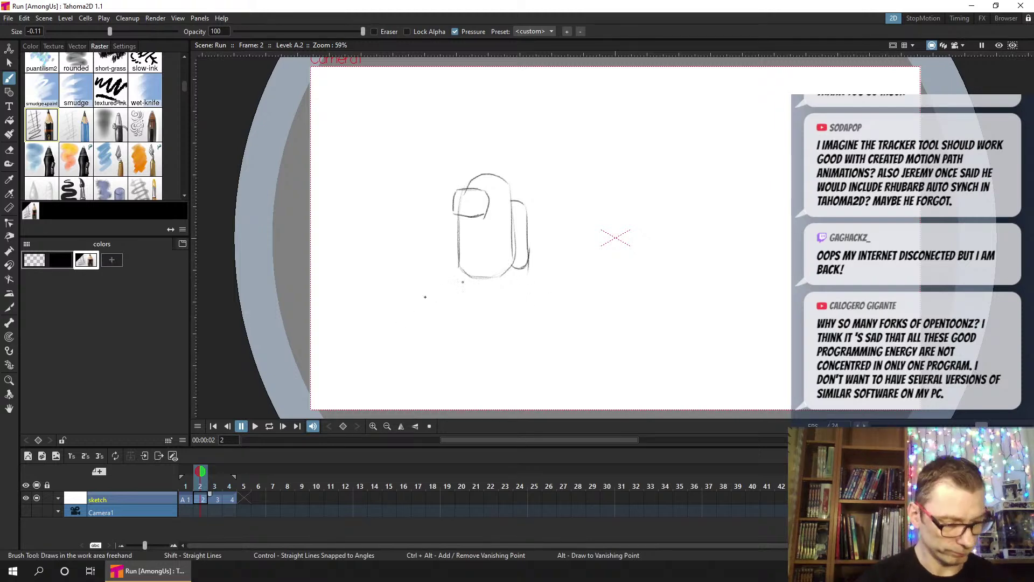
left_click(187, 473)
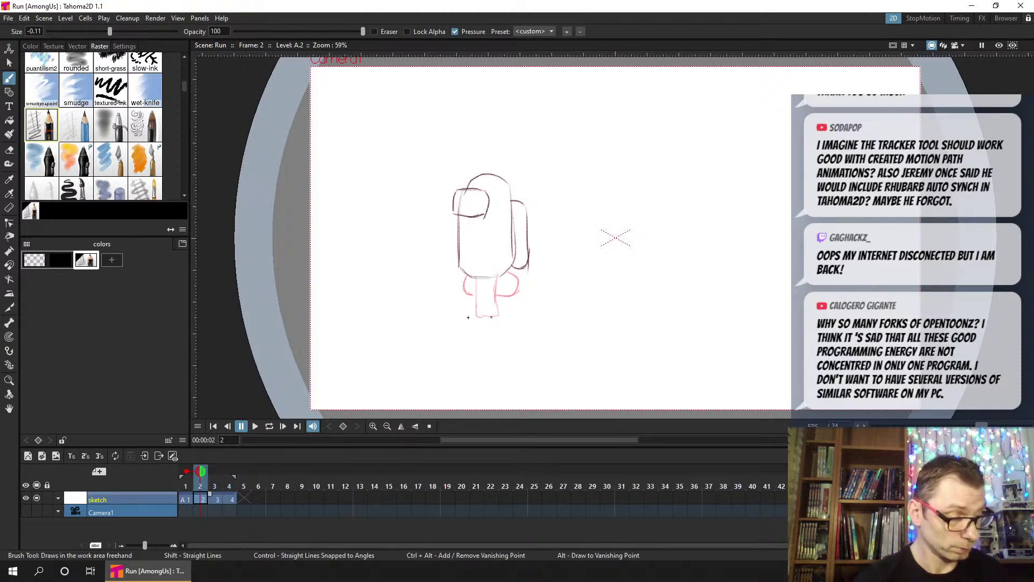
left_click_drag(415, 317, 536, 317)
key("ctrl+z")
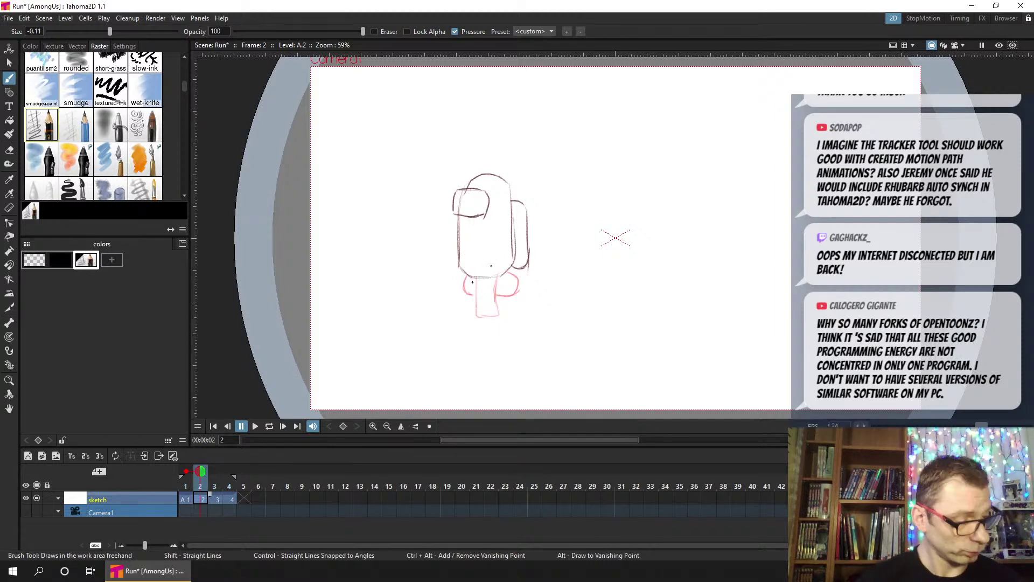
mouse_move(453, 310)
left_mouse_down()
mouse_move(471, 281)
mouse_move(440, 310)
mouse_move(455, 317)
mouse_move(474, 285)
mouse_move(454, 313)
left_mouse_up()
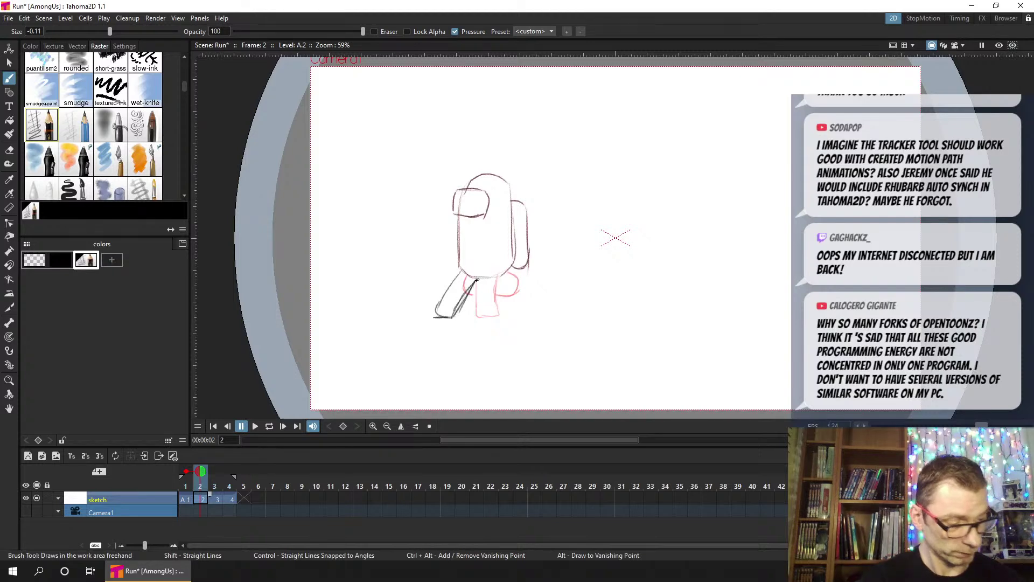
key("a")
mouse_move(481, 289)
left_mouse_down()
mouse_move(459, 316)
mouse_move(477, 278)
left_mouse_up()
key("b")
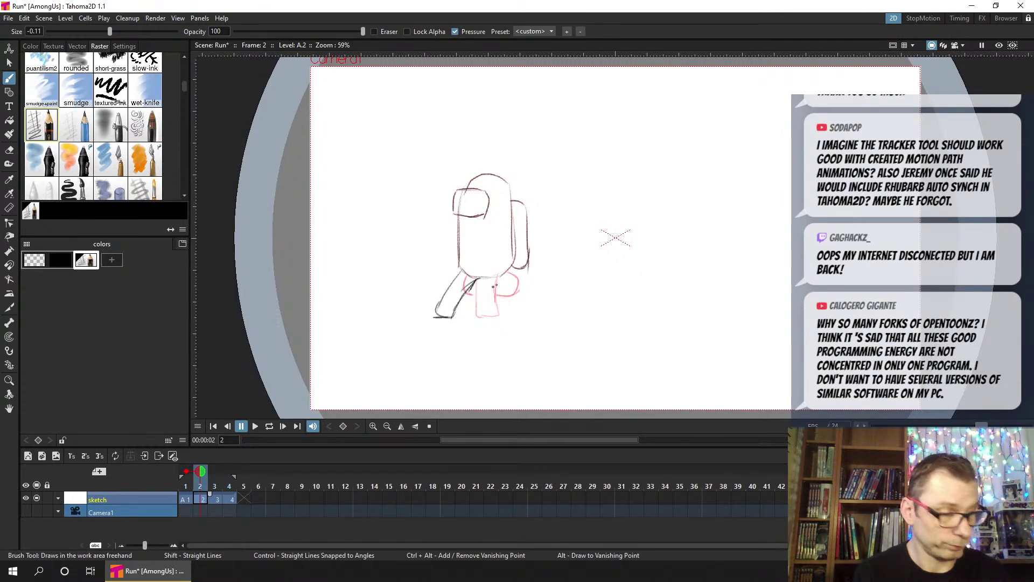
Sketch the other leg bent back as a flat oval under the backpack on frame 2, and save the scene
mouse_move(483, 276)
left_mouse_down()
mouse_move(526, 290)
mouse_move(521, 258)
mouse_move(513, 273)
mouse_move(501, 269)
mouse_move(541, 281)
mouse_move(505, 268)
mouse_move(540, 292)
mouse_move(514, 292)
mouse_move(537, 280)
mouse_move(529, 277)
mouse_move(520, 294)
mouse_move(536, 272)
left_mouse_up()
key("ctrl+z")
key("a")
key("ctrl+s")
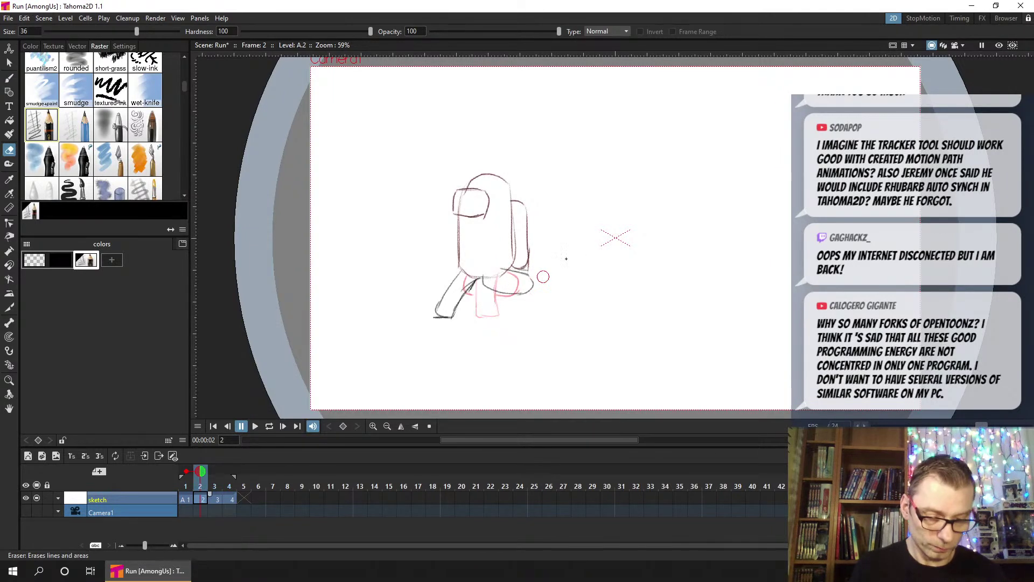
key("b")
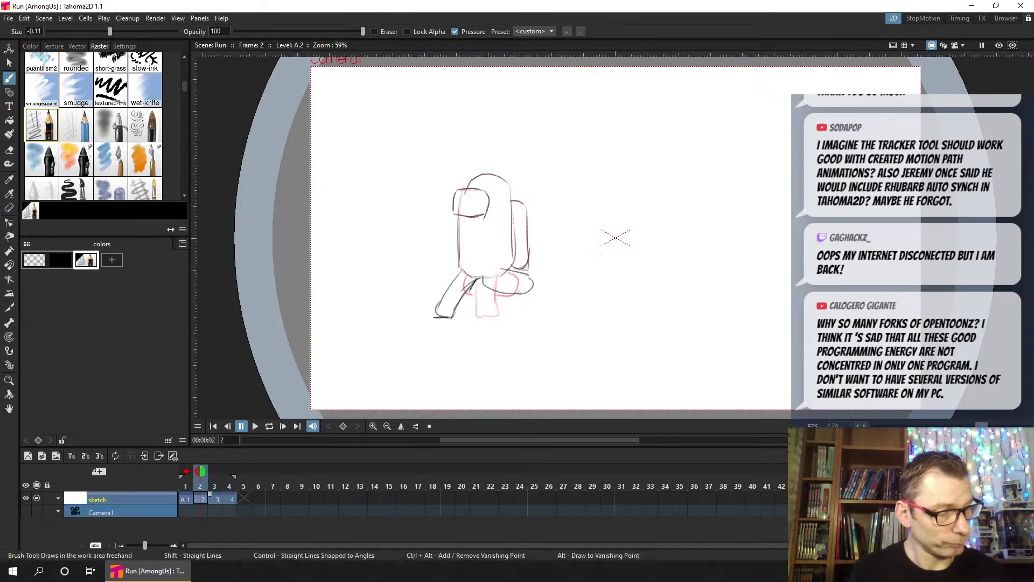
left_click_drag(515, 270, 506, 270)
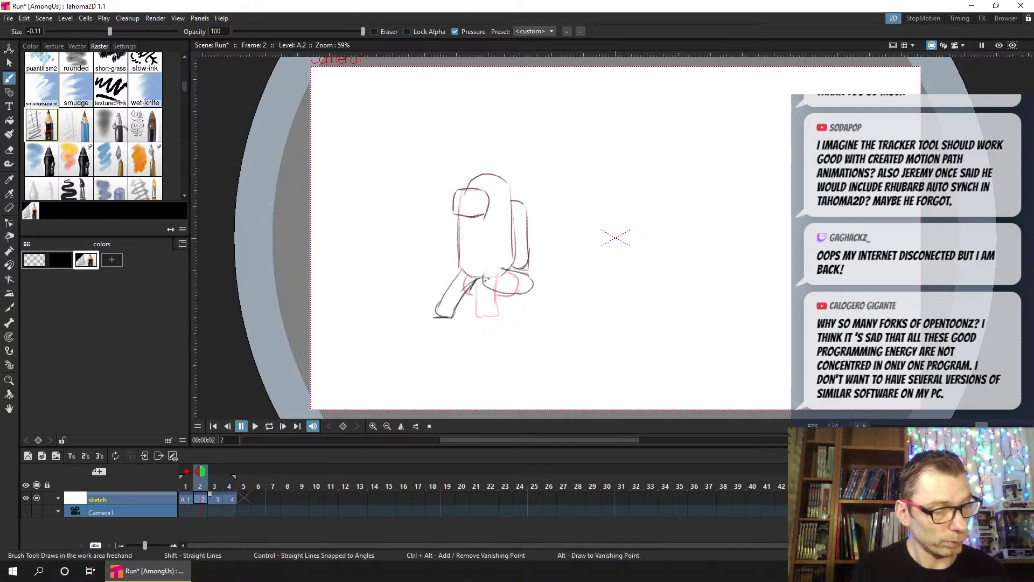
key("ctrl+s")
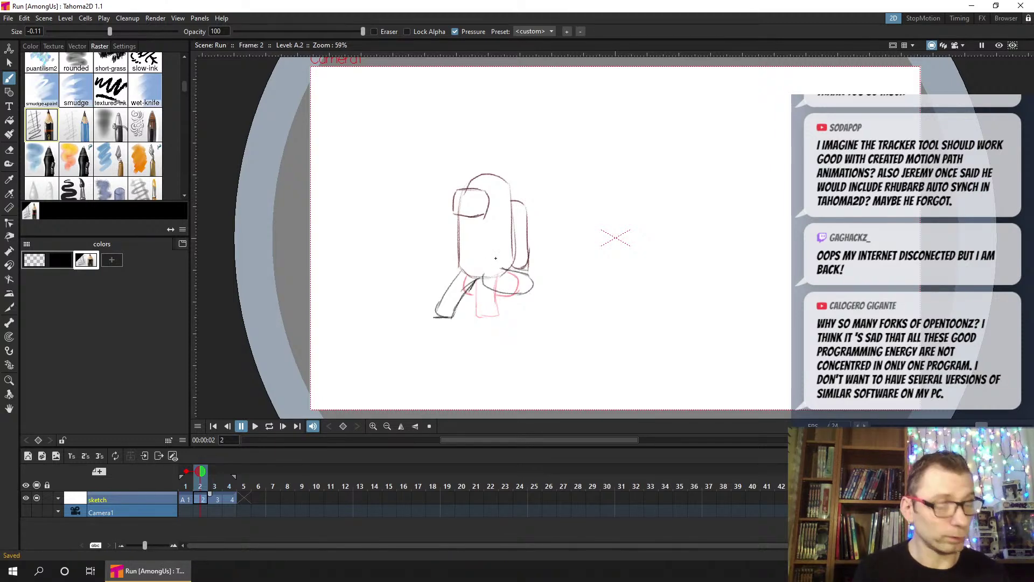
Clean up frame 2's leg joints with the Eraser, redraw the forward leg's outer edge, and save the scene
key("e")
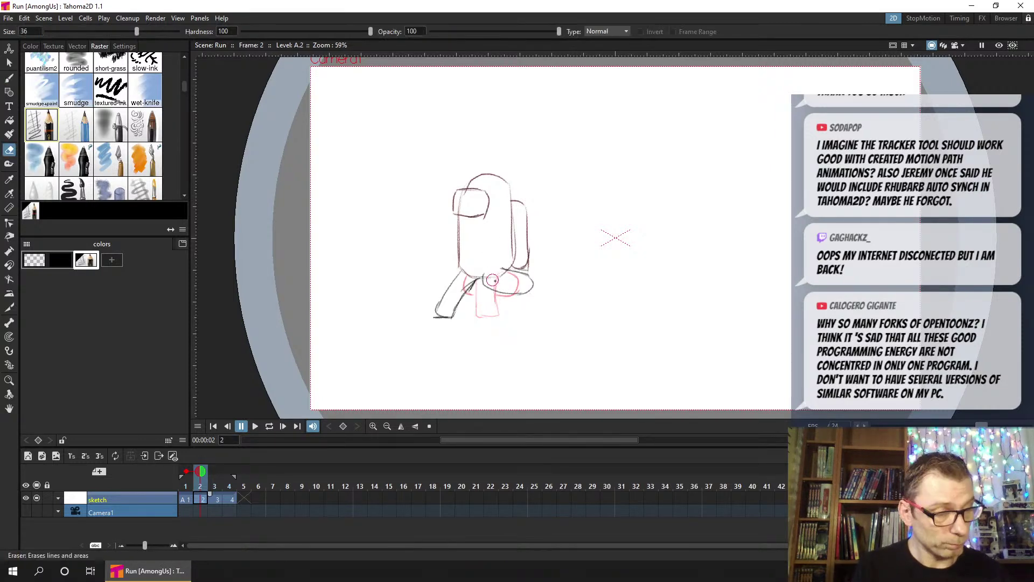
left_click(496, 278)
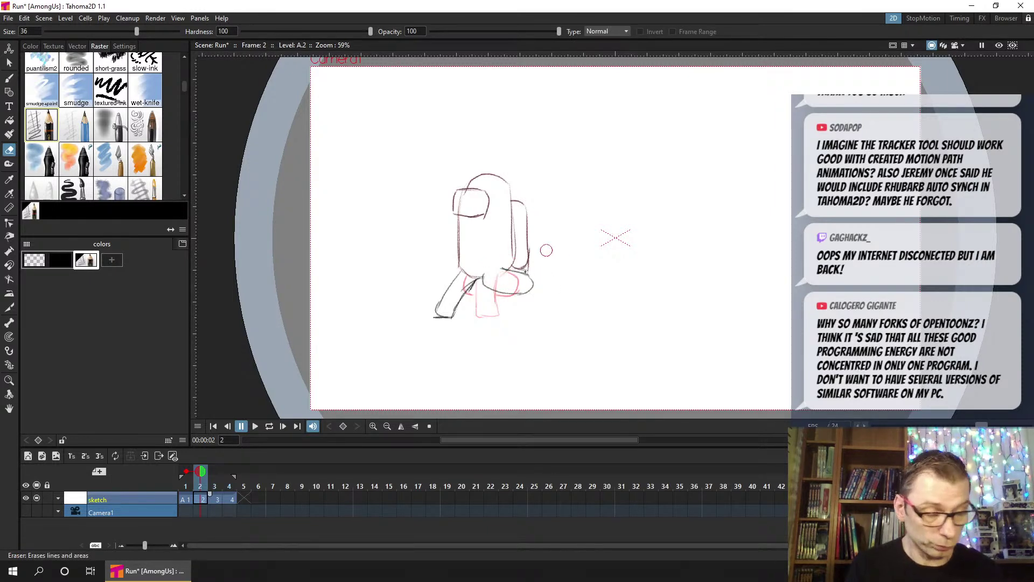
key("b")
mouse_move(472, 283)
left_mouse_down()
mouse_move(461, 294)
mouse_move(445, 288)
mouse_move(436, 307)
left_mouse_up()
key("a")
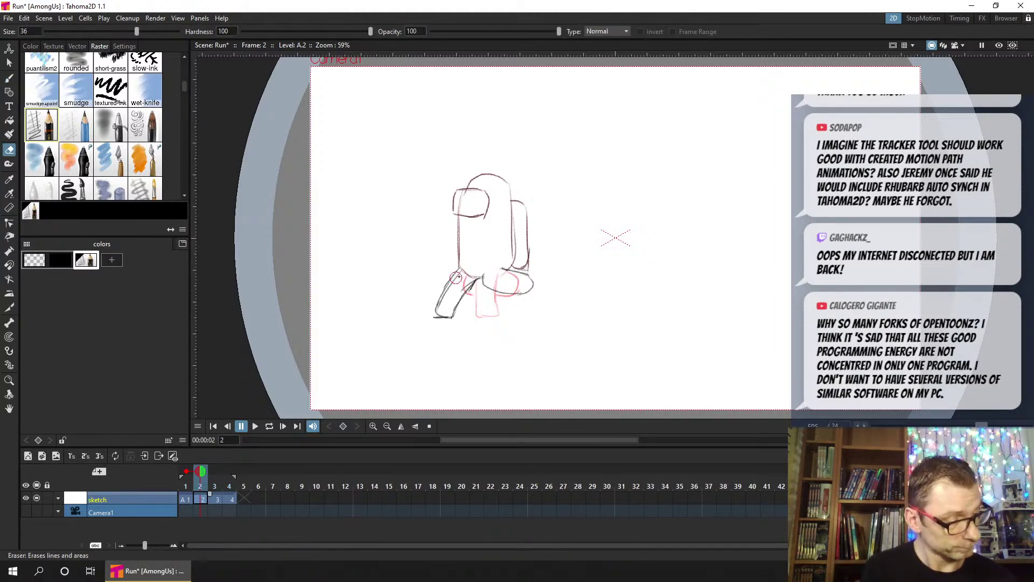
left_click_drag(464, 272, 444, 306)
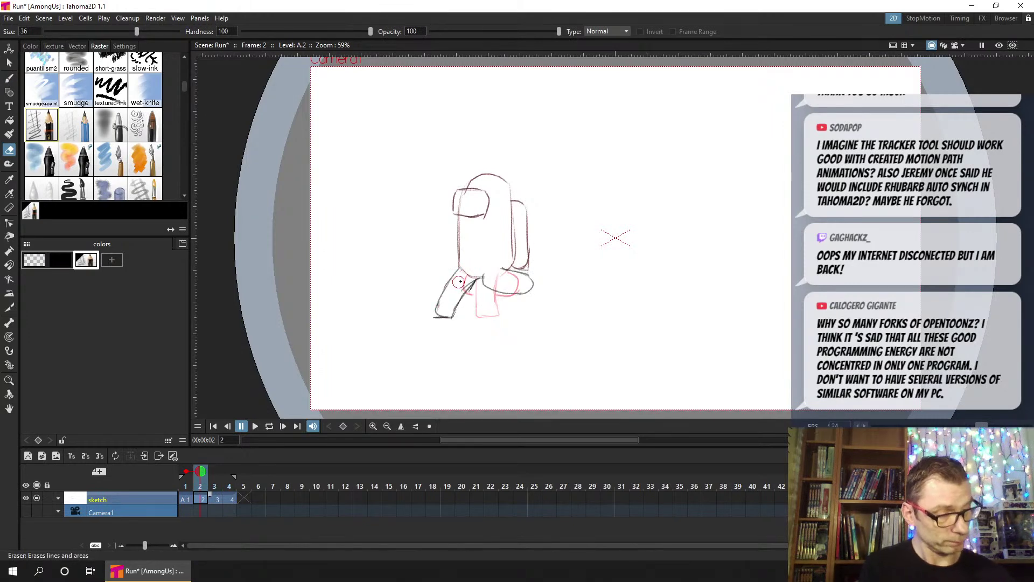
key("b")
key("ctrl+s")
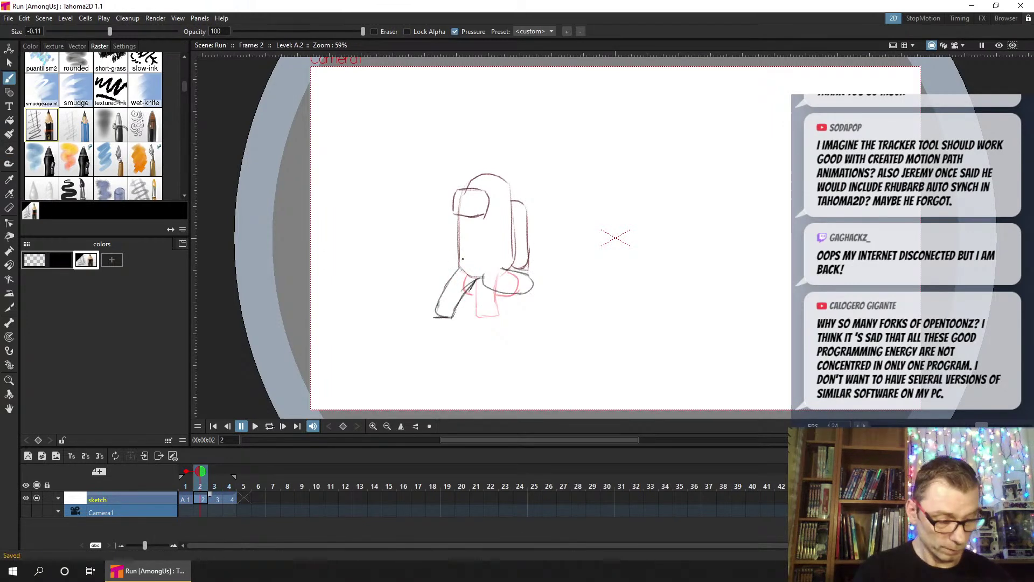
Set the onion skin on frame 3 to show frame 1 instead of frame 2, checking the poses on frames 1 and 2
left_click(215, 499)
left_click(200, 472)
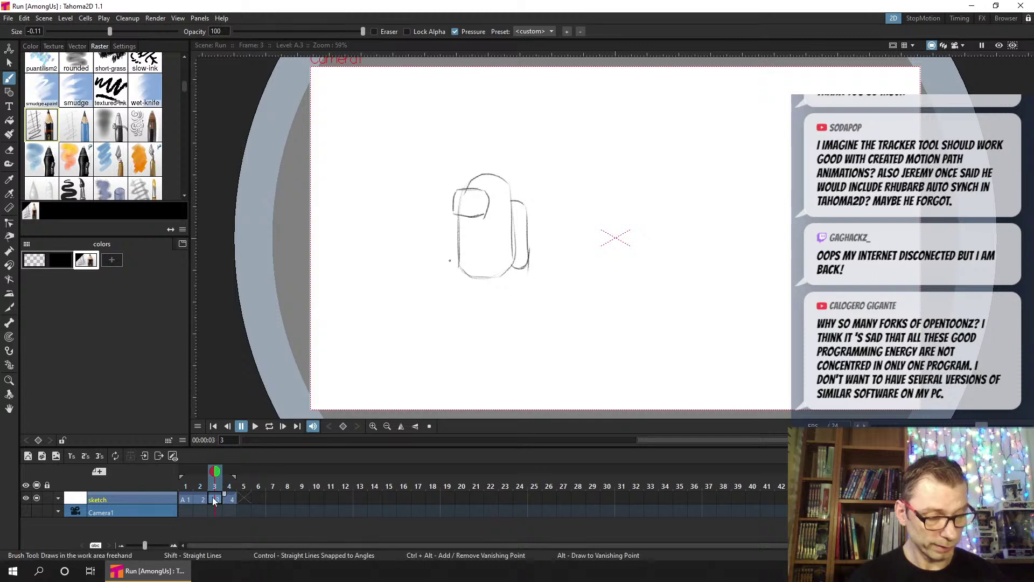
left_click(185, 471)
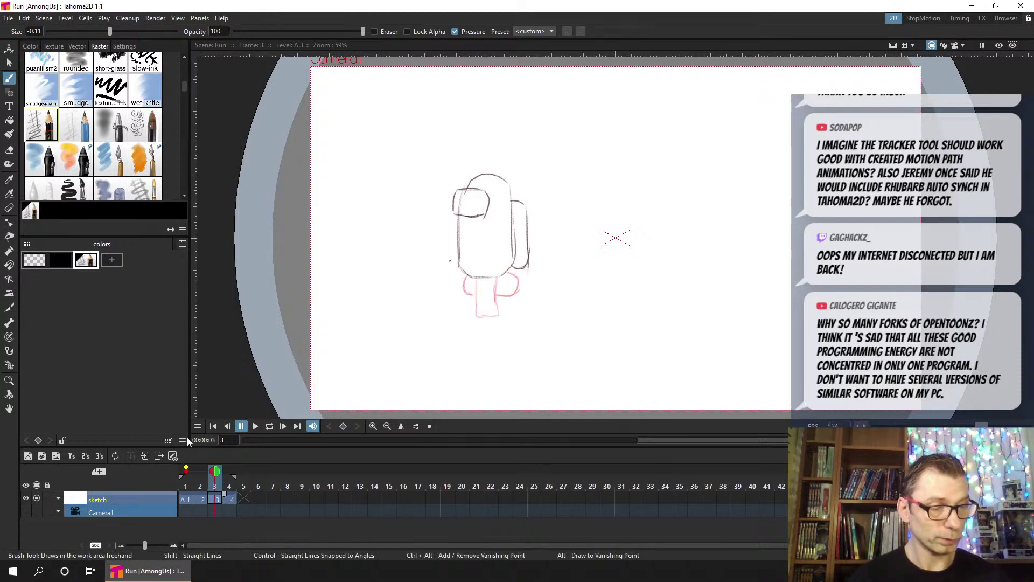
left_click(186, 486)
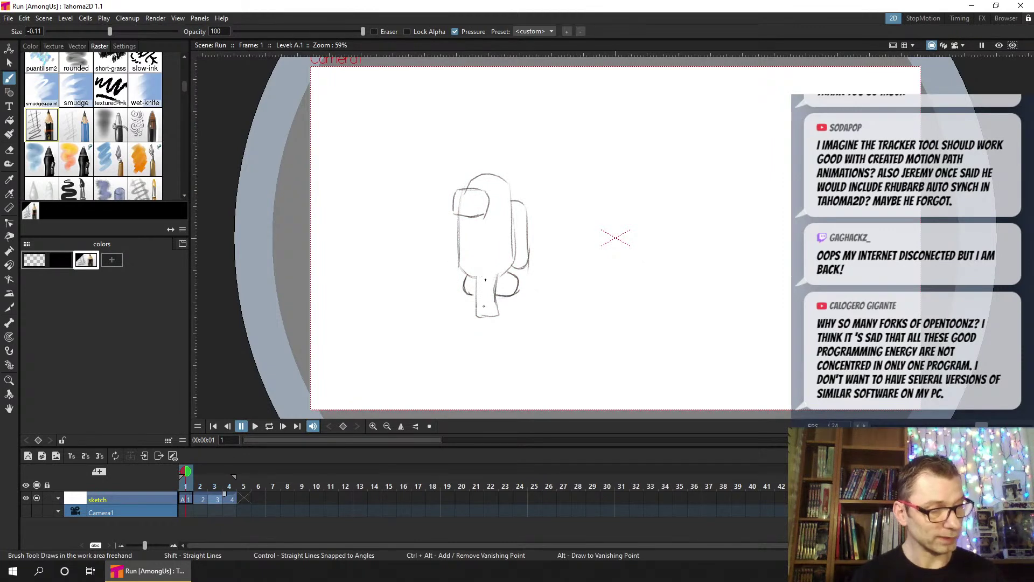
left_click(200, 486)
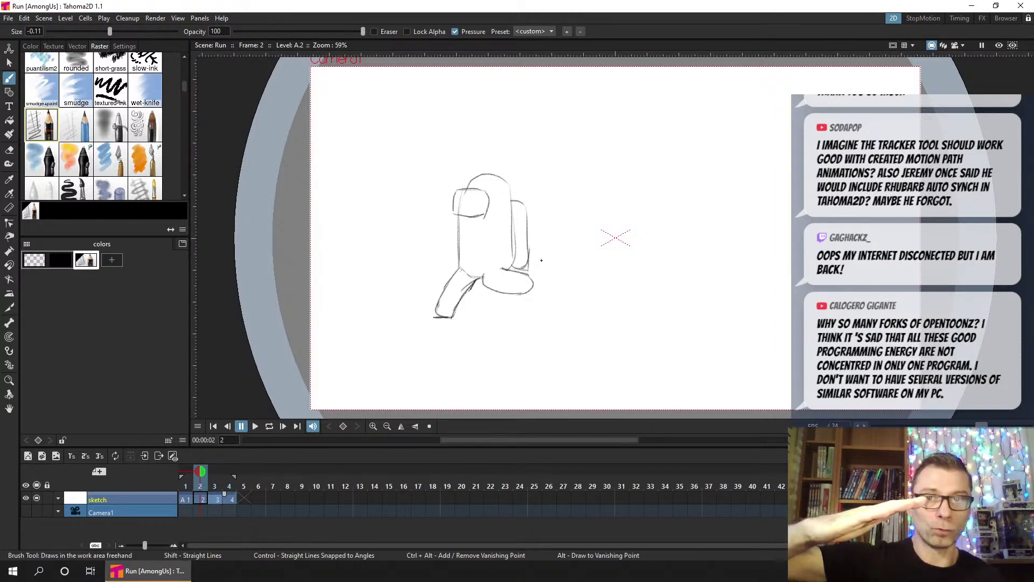
left_click(217, 500)
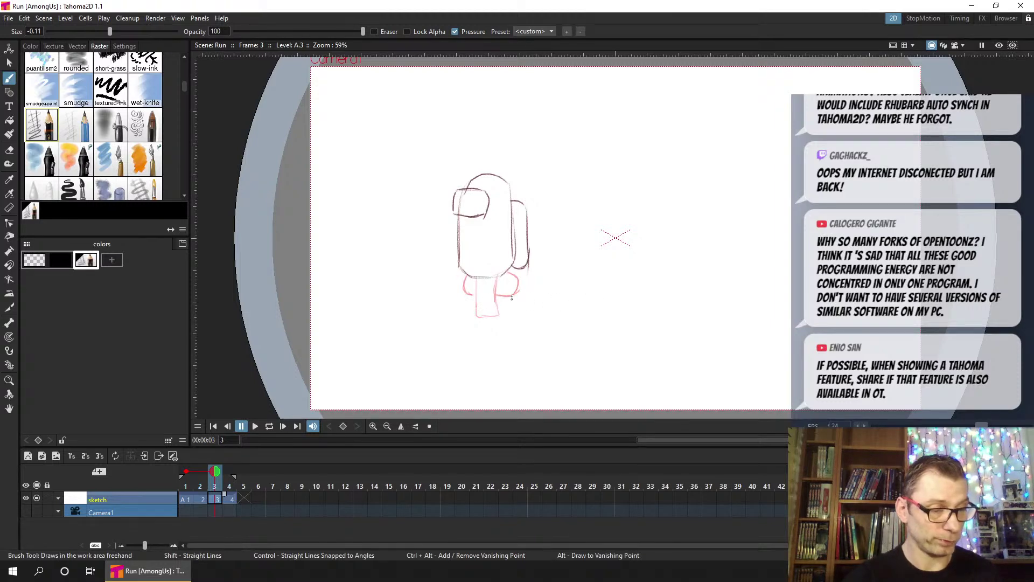
On frame 3, sketch the bent leg in front with the straight leg below it, erase the overlapping body line, and save the scene
mouse_move(469, 271)
left_mouse_down()
mouse_move(495, 296)
mouse_move(517, 296)
mouse_move(515, 285)
left_mouse_up()
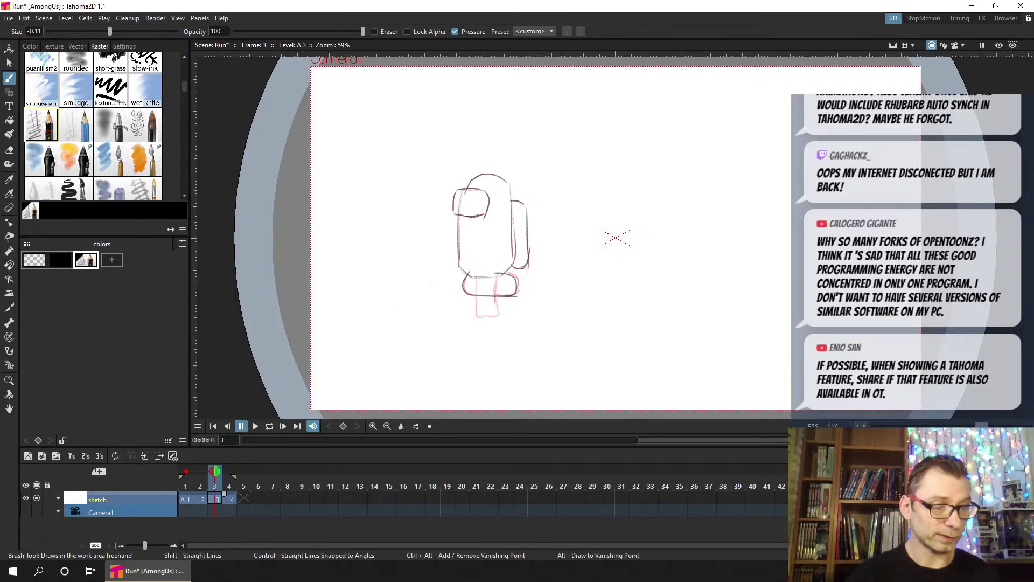
key("a")
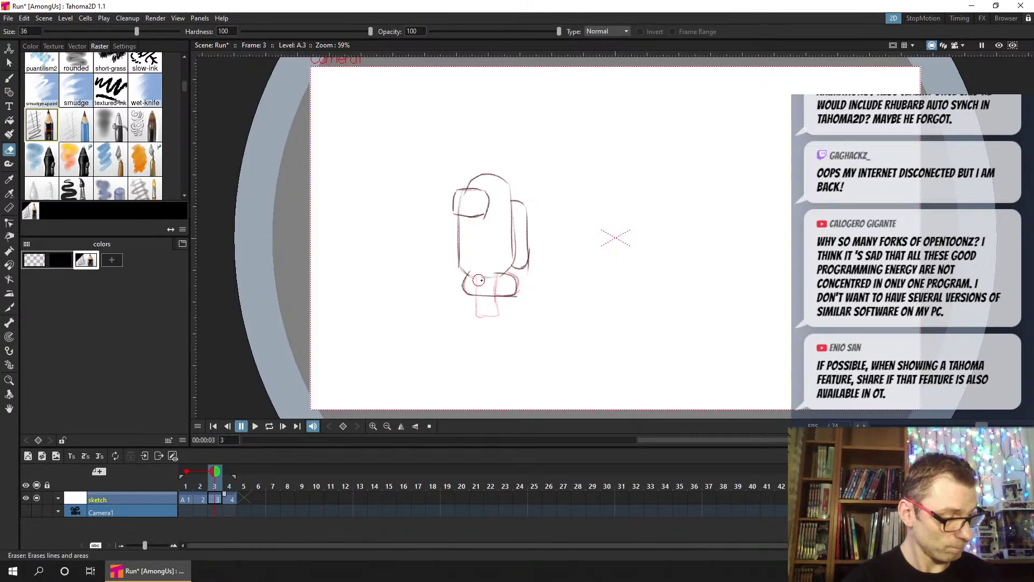
key("ctrl+s")
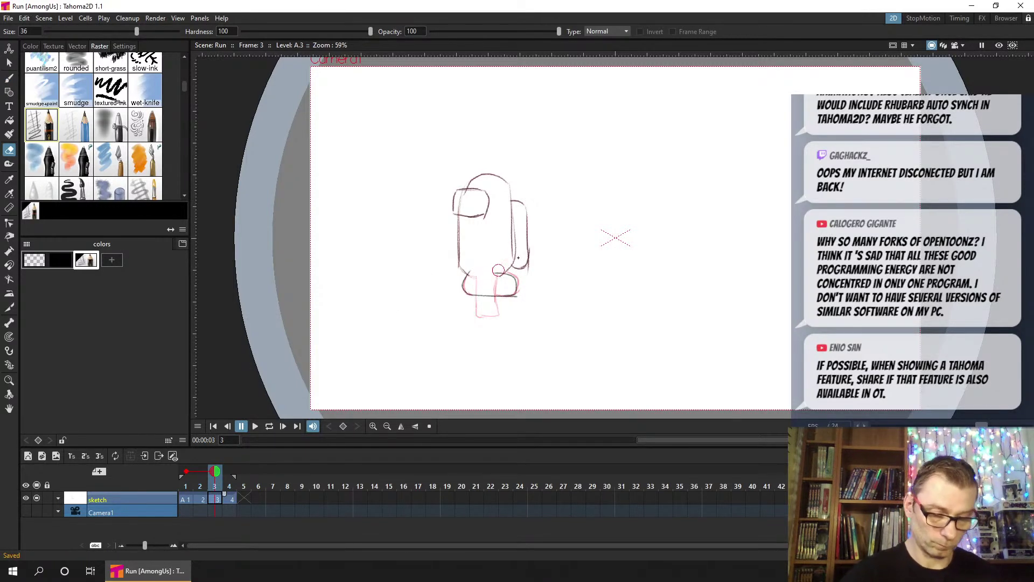
key("b")
left_click_drag(492, 274, 499, 276)
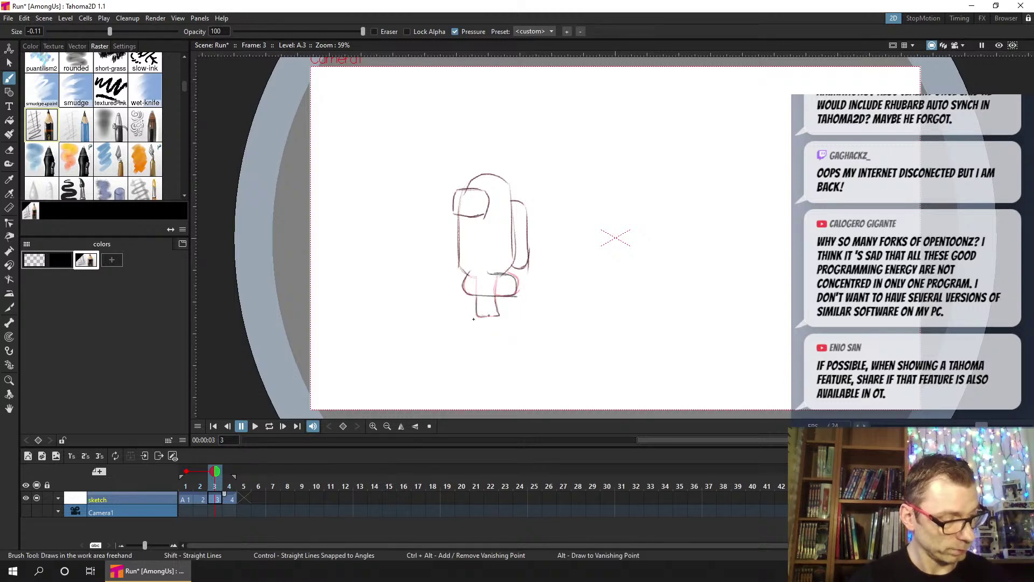
left_click(230, 500)
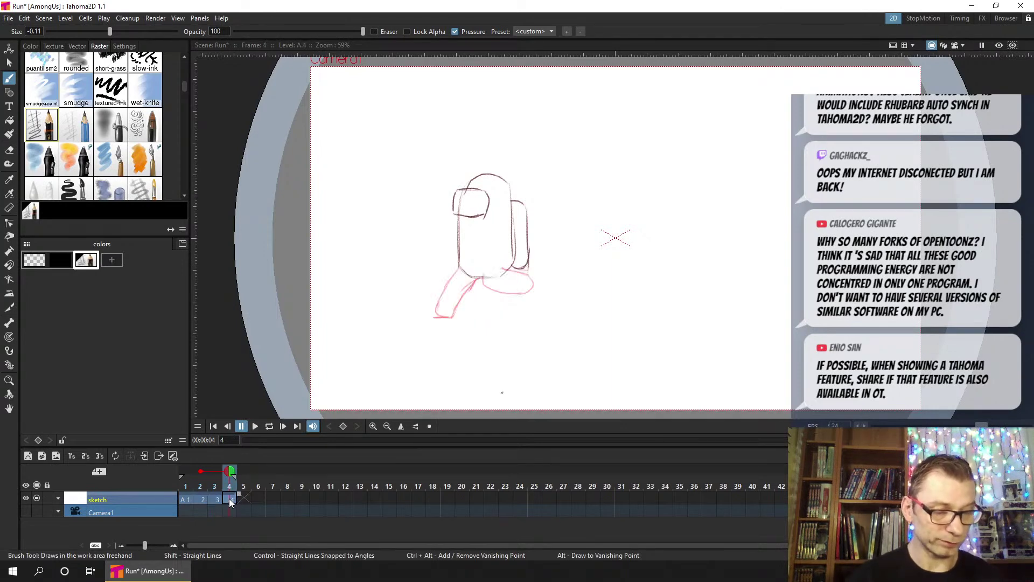
key("ctrl+s")
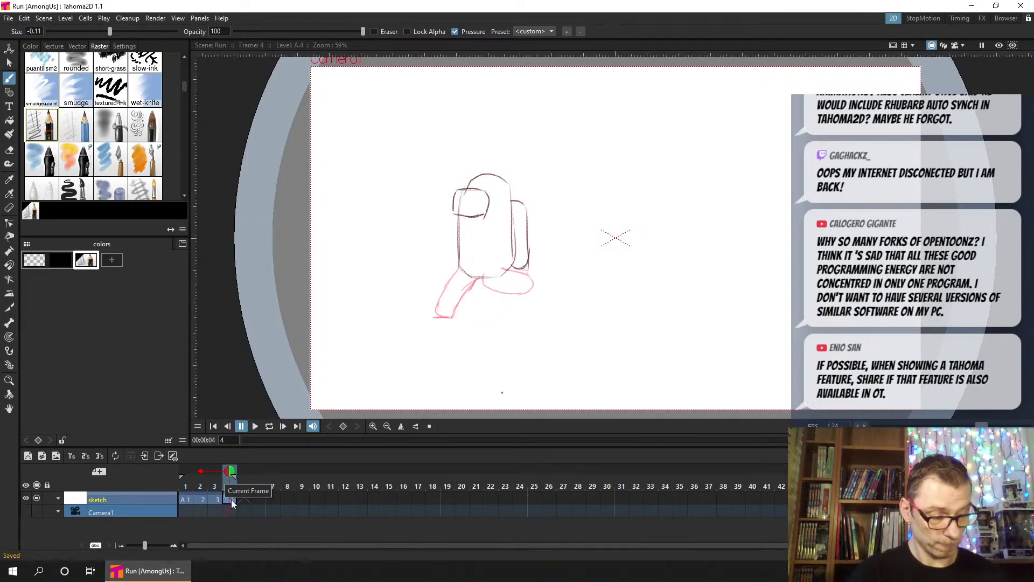
Review the leg poses on frames 1 and 2 and return to frame 4
left_click(186, 497)
left_click(203, 500)
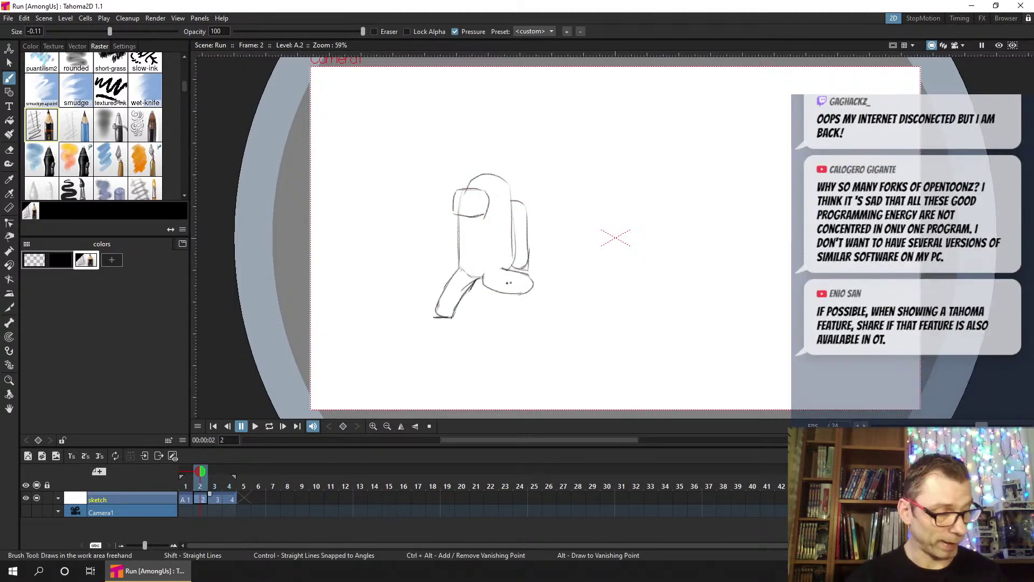
left_click(430, 331)
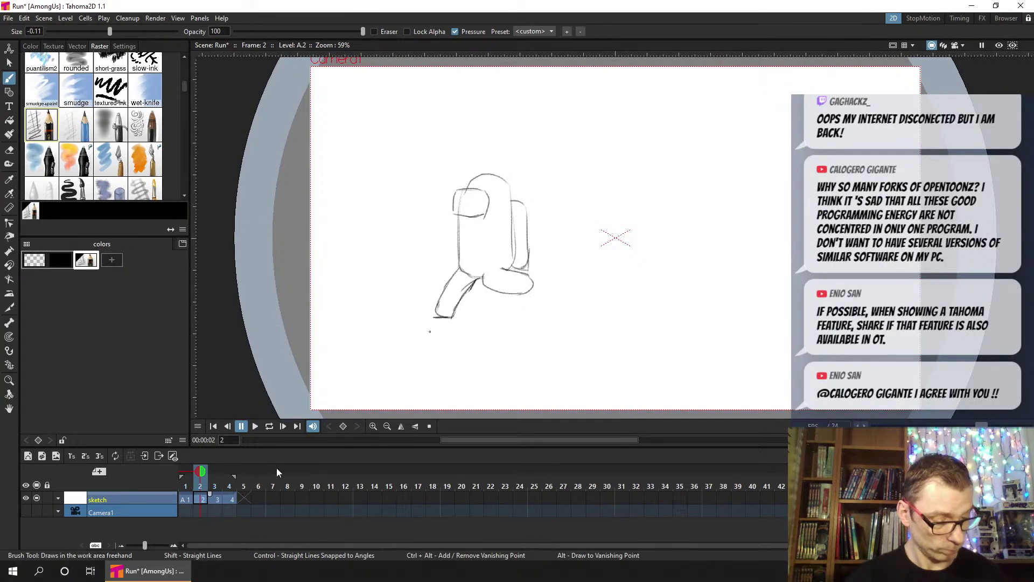
left_click(232, 499)
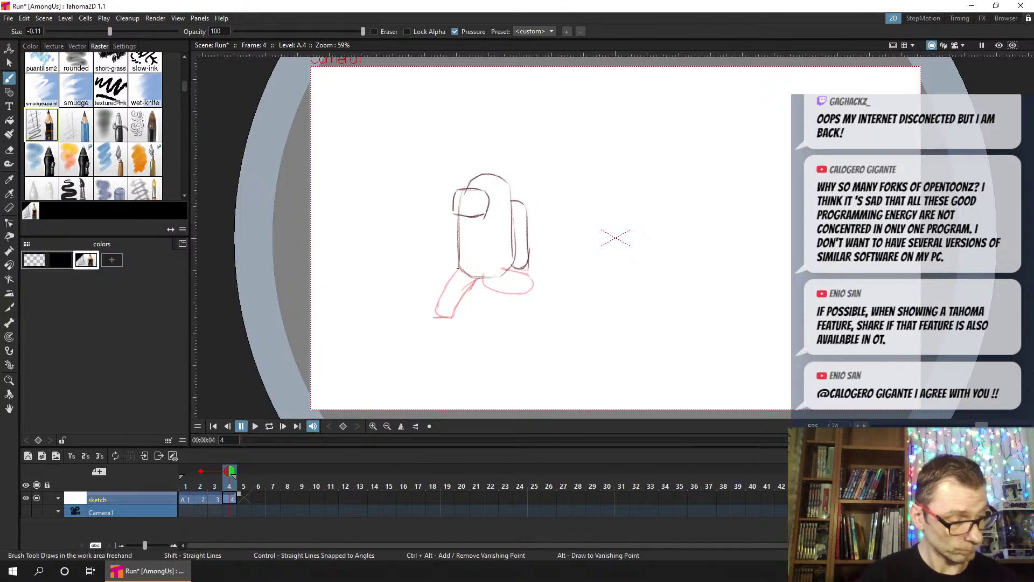
On frame 4, sketch the straight forward leg and the bent rear leg, erase the overlapping body line, save, and turn off frame 2's onion skin
mouse_move(446, 283)
left_mouse_down()
mouse_move(437, 312)
mouse_move(452, 317)
mouse_move(444, 316)
mouse_move(474, 282)
left_mouse_up()
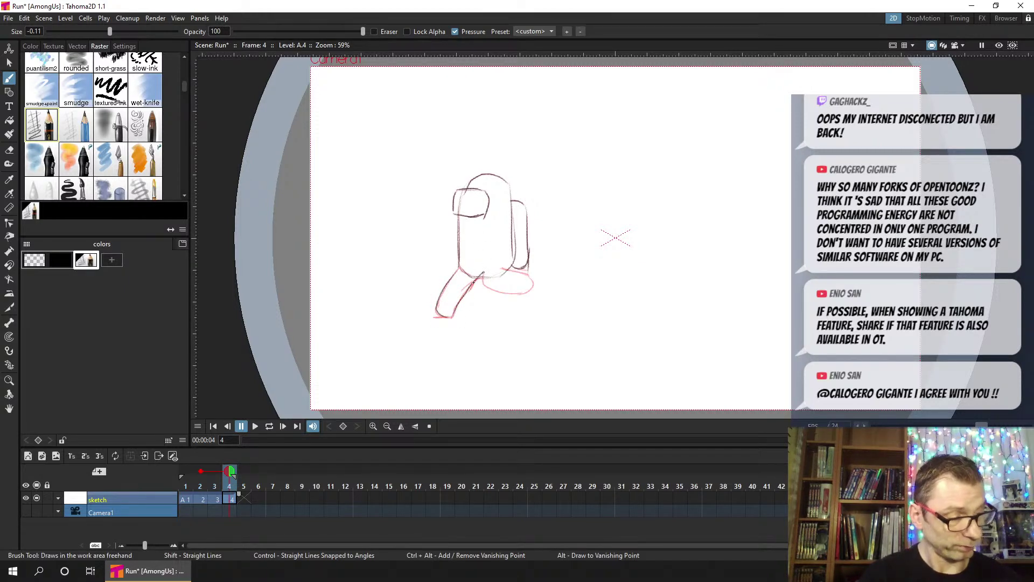
key("a")
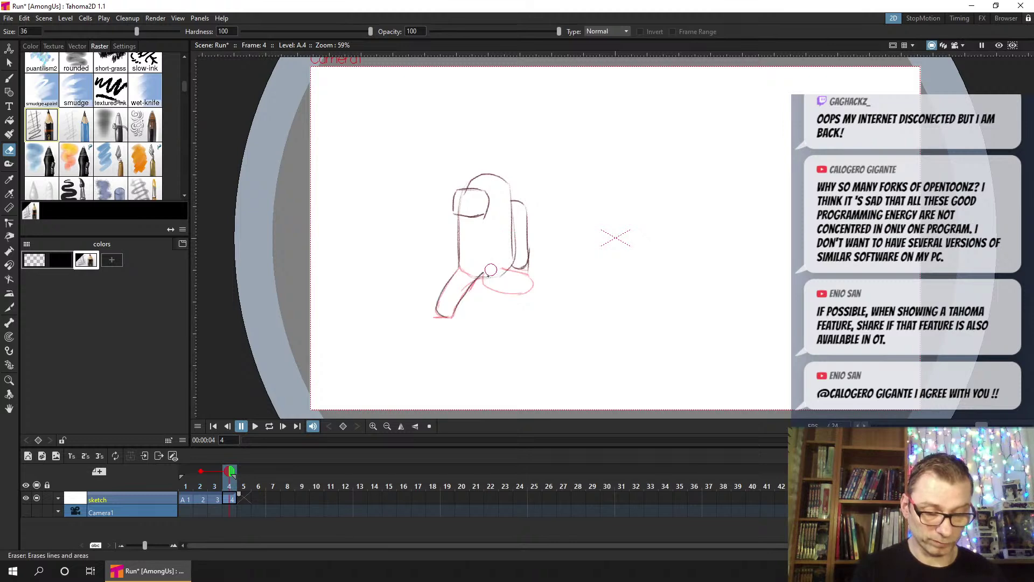
key("b")
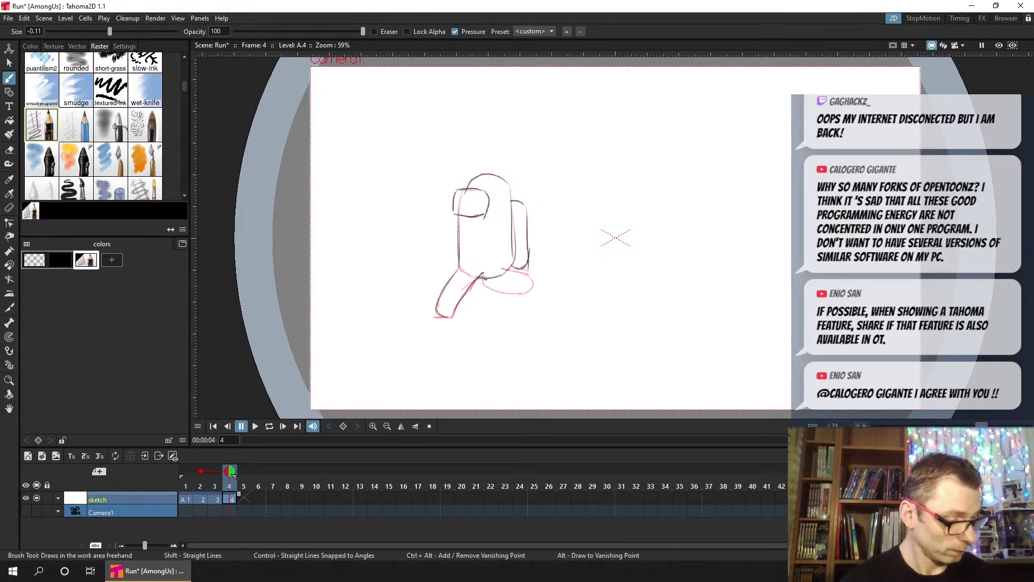
mouse_move(487, 285)
left_mouse_down()
mouse_move(512, 293)
mouse_move(533, 281)
mouse_move(516, 296)
mouse_move(484, 290)
left_mouse_up()
key("a")
key("ctrl+s")
left_click(201, 472)
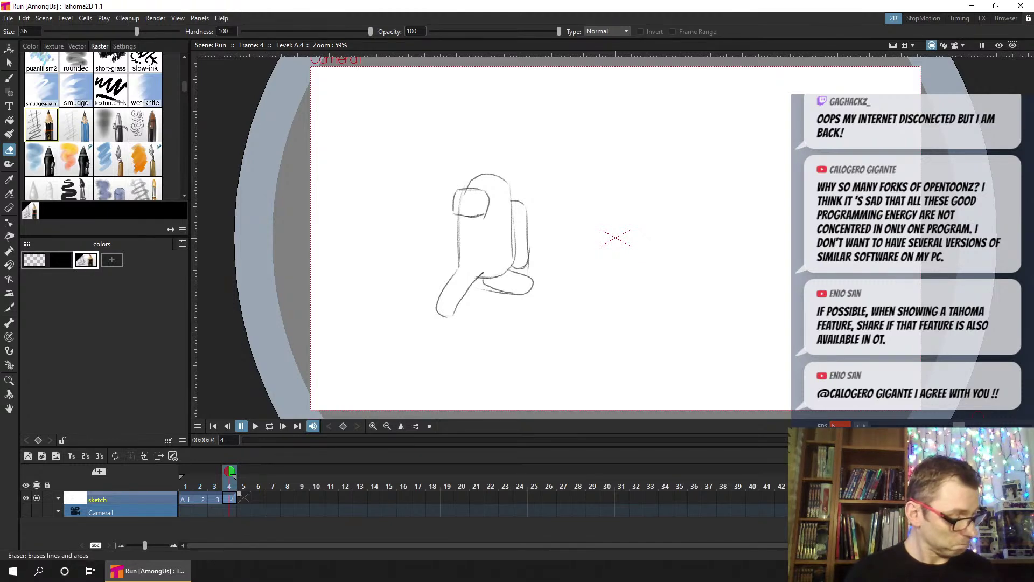
Extend the exposure of drawing 2 through frame 4 and of drawing 4 through frame 8, and save the scene
left_click(241, 427)
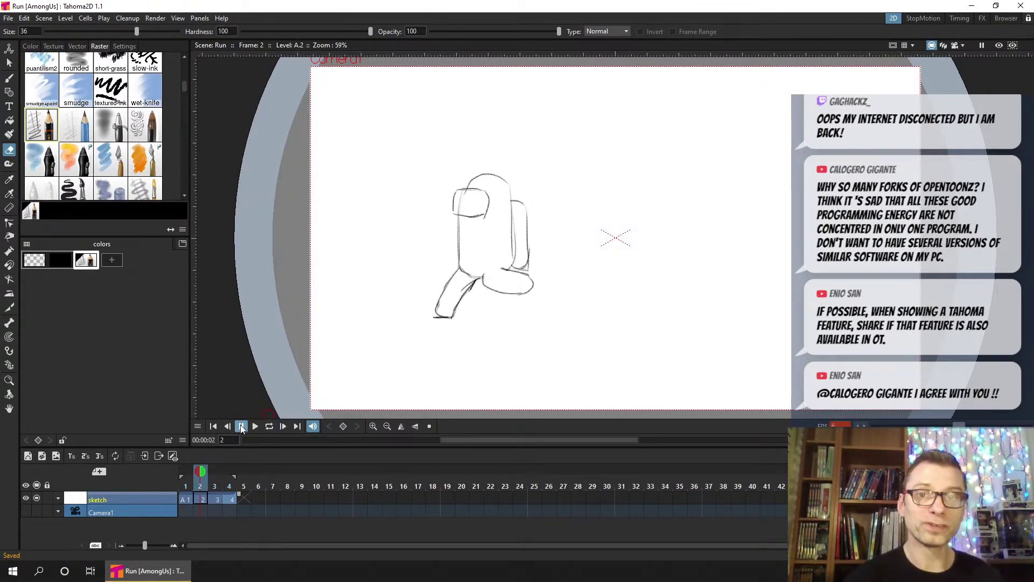
left_click(186, 498)
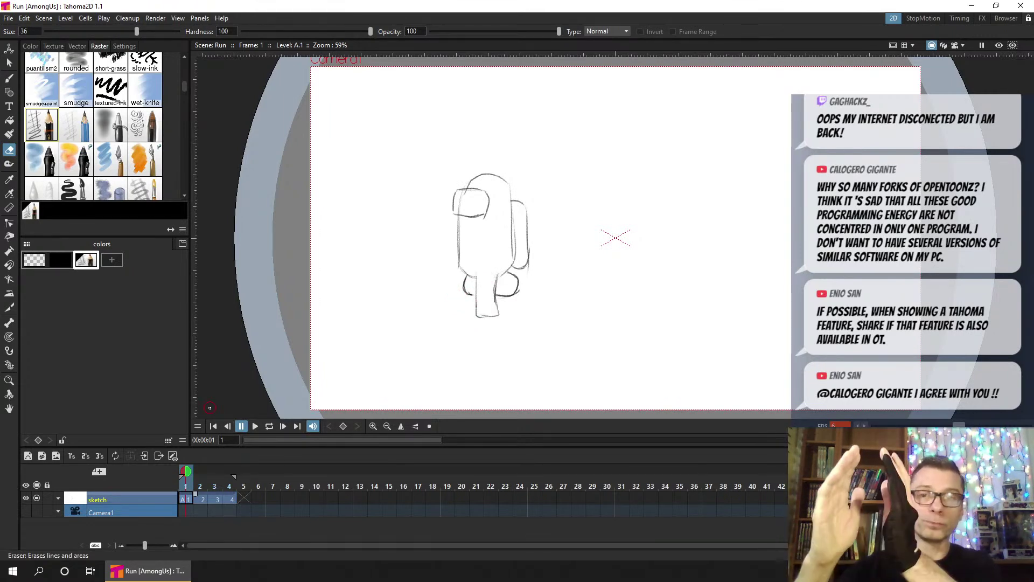
left_click(200, 497)
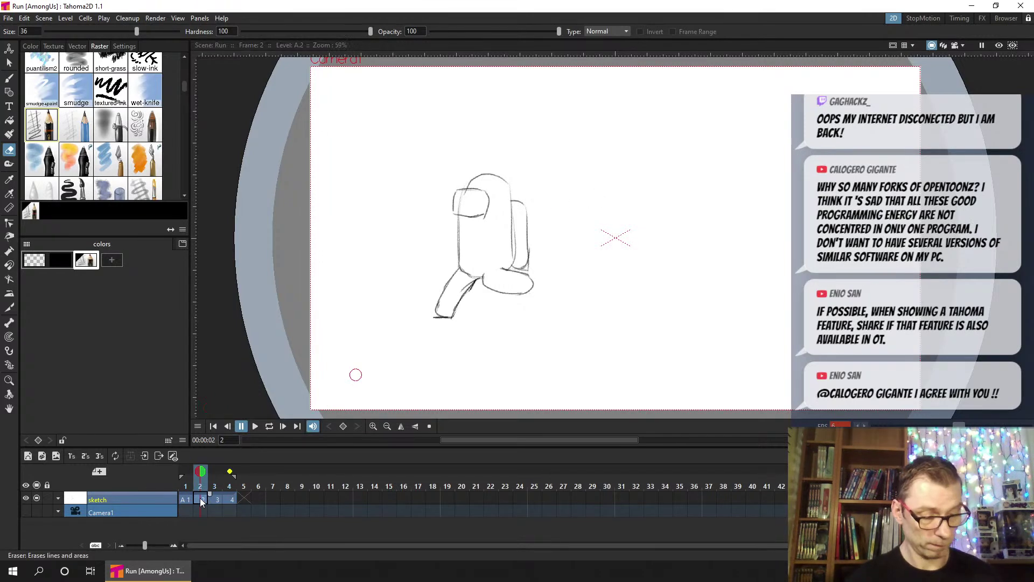
key("ctrl+s")
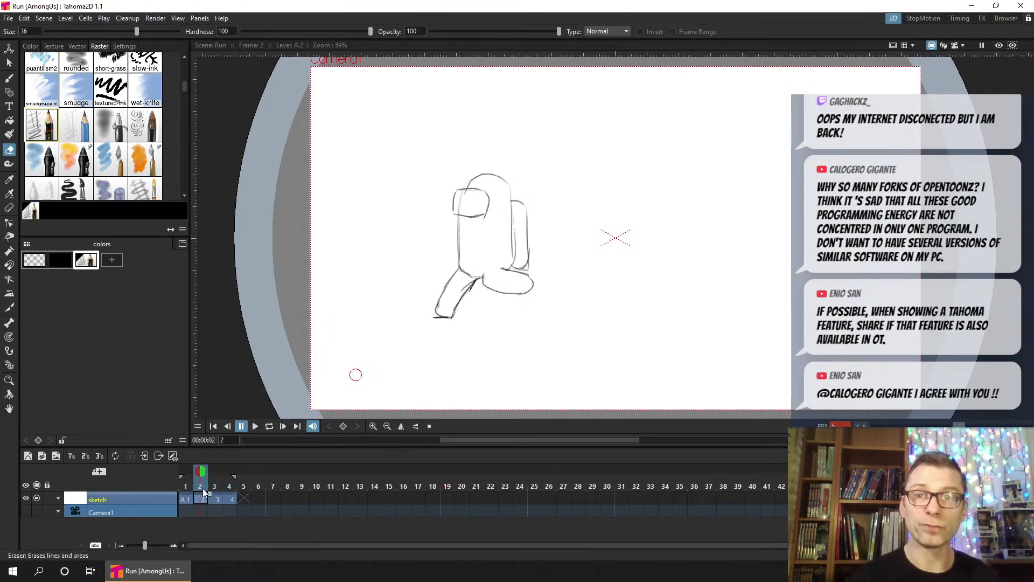
left_click_drag(209, 494, 238, 493)
left_click(261, 499)
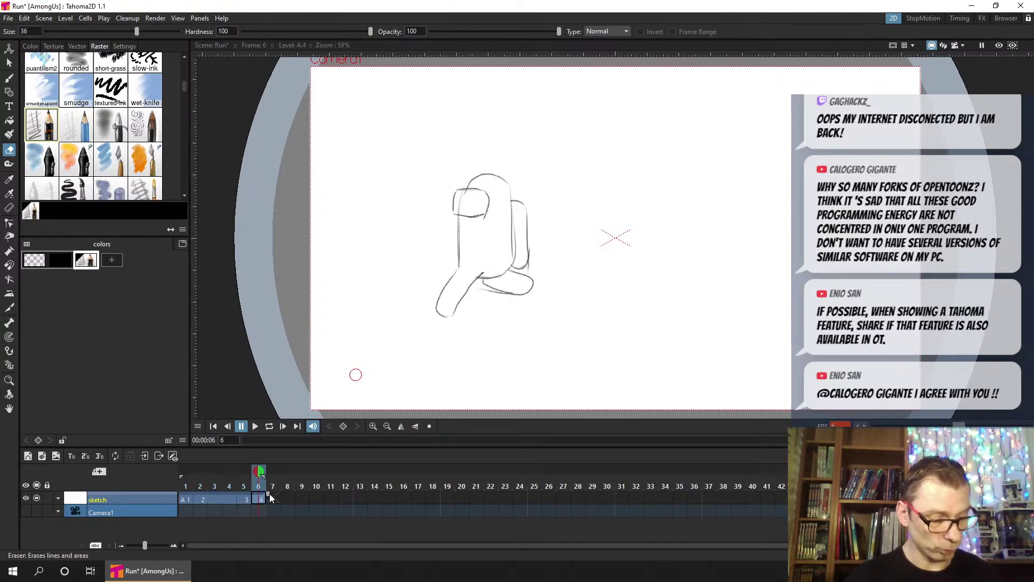
left_click_drag(289, 495, 295, 496)
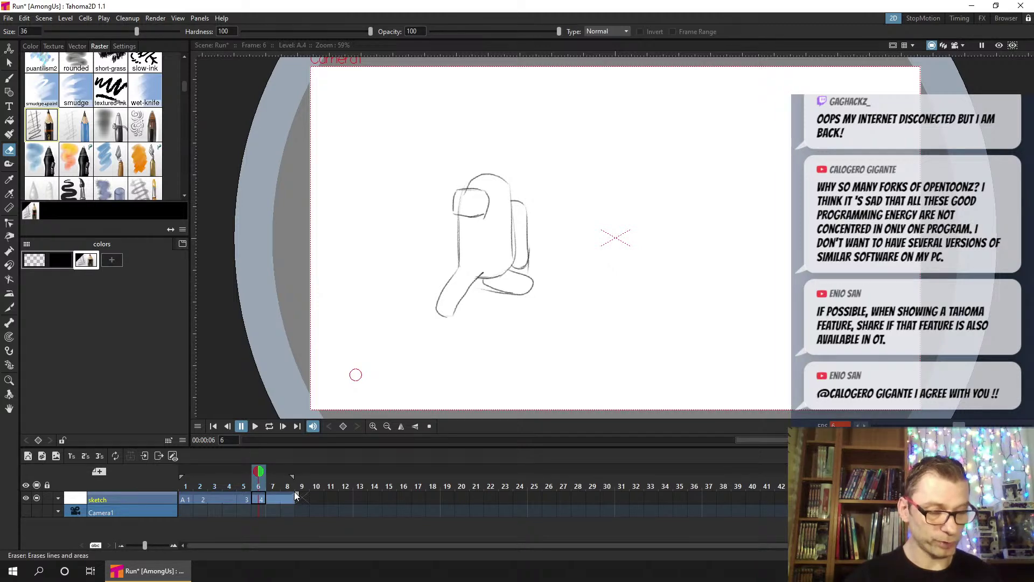
key("ctrl+s")
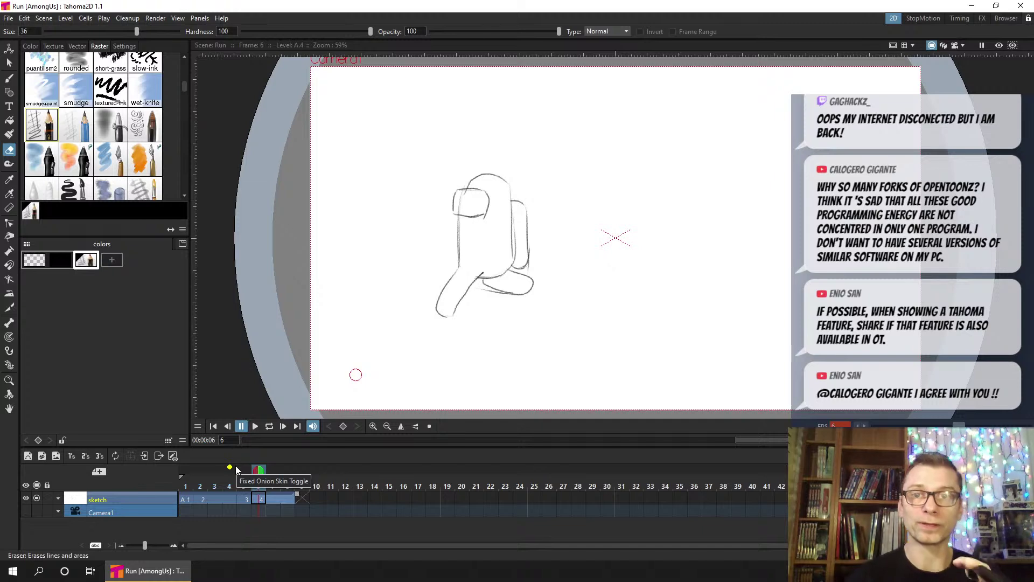
Duplicate the held drawings on frames 3, 4, 7 and 8 into separate drawings, and save the scene
left_click(215, 499)
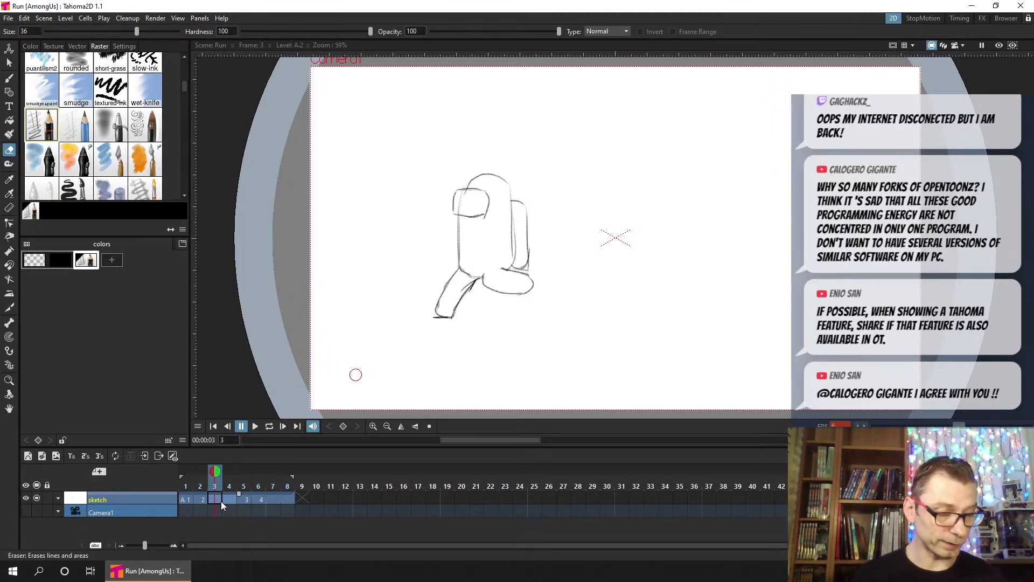
key("d")
key("d")
key("ctrl+s")
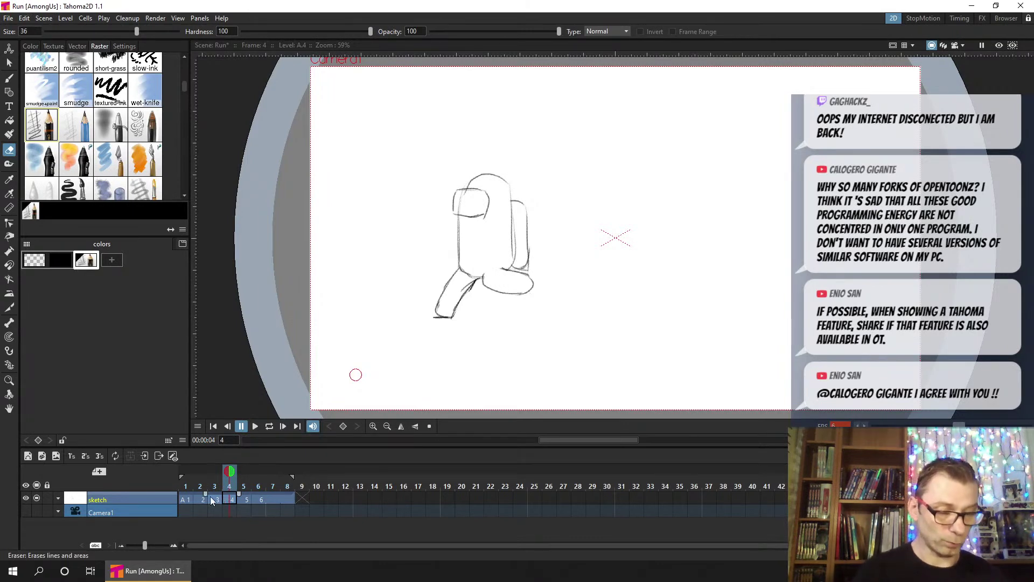
left_click(271, 498)
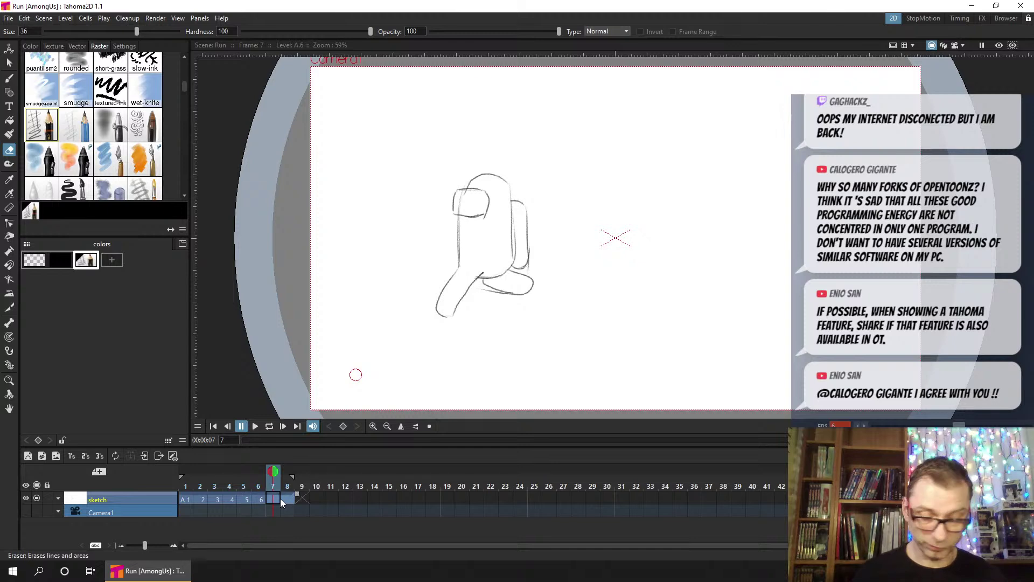
key("d")
key("d")
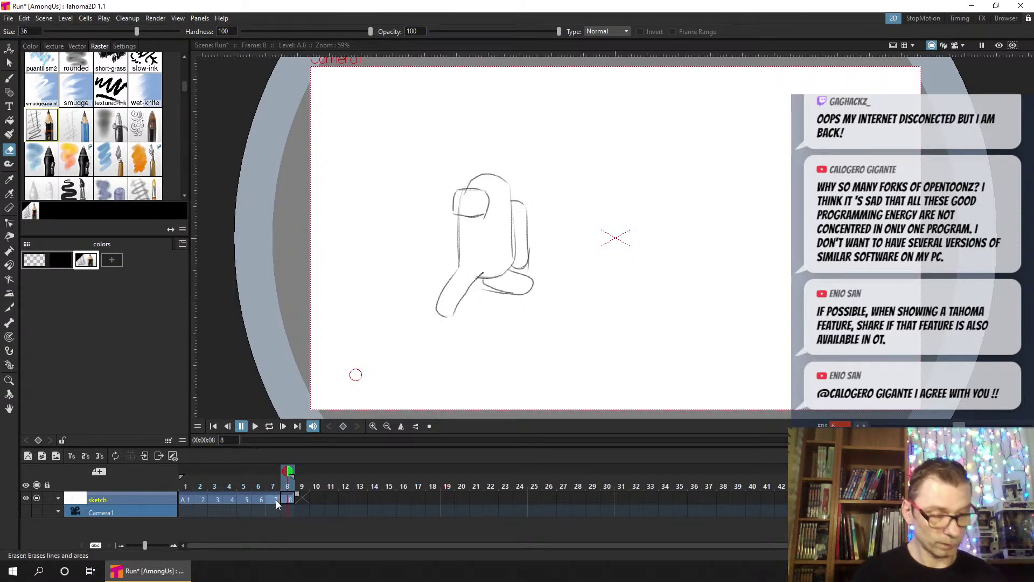
key("ctrl+s")
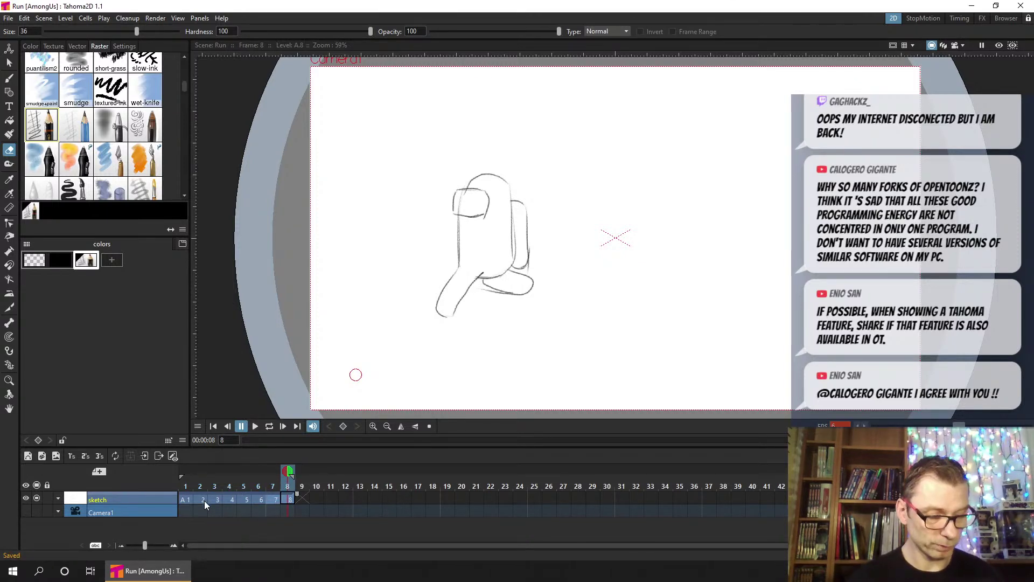
On frame 2, turn on the onion skin for frame 1, then lasso the whole character and raise it about 102 px
left_click(205, 500)
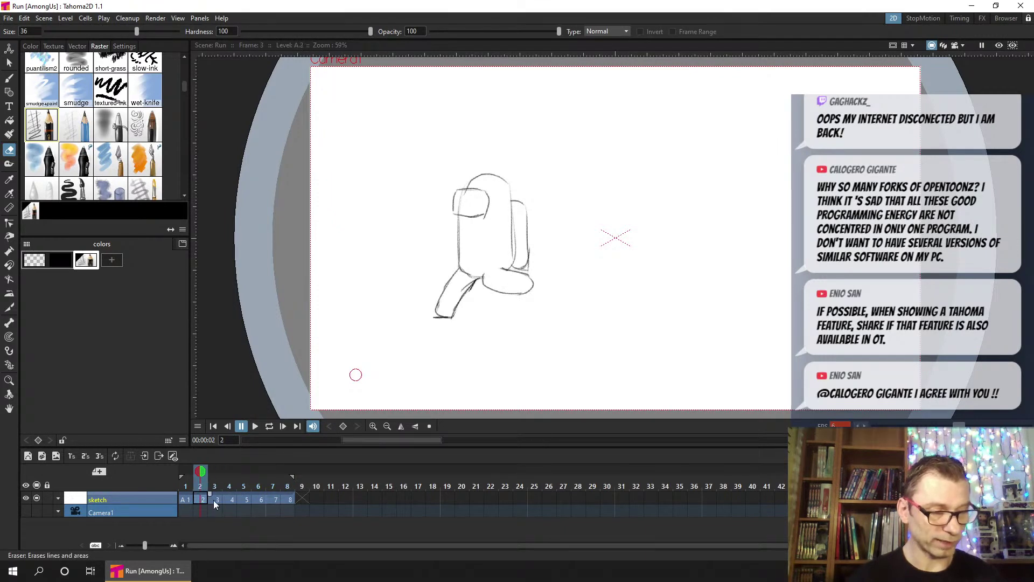
left_click(201, 498)
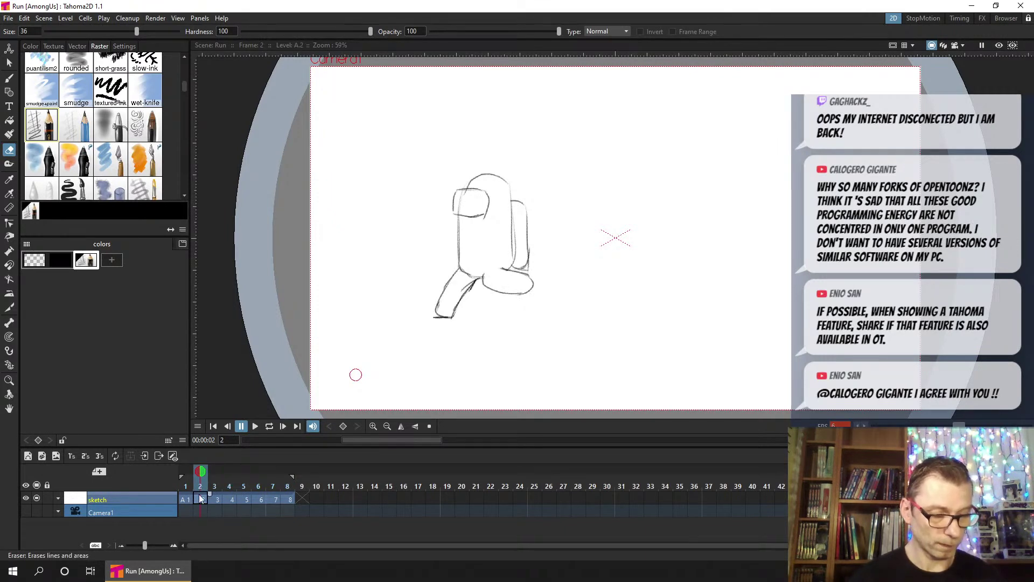
left_click(186, 472)
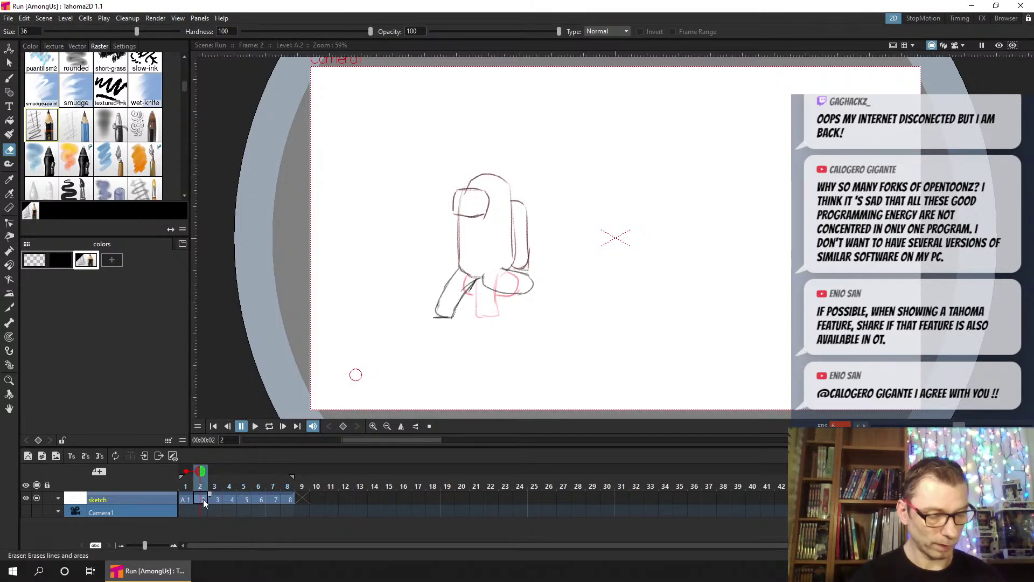
left_click(9, 63)
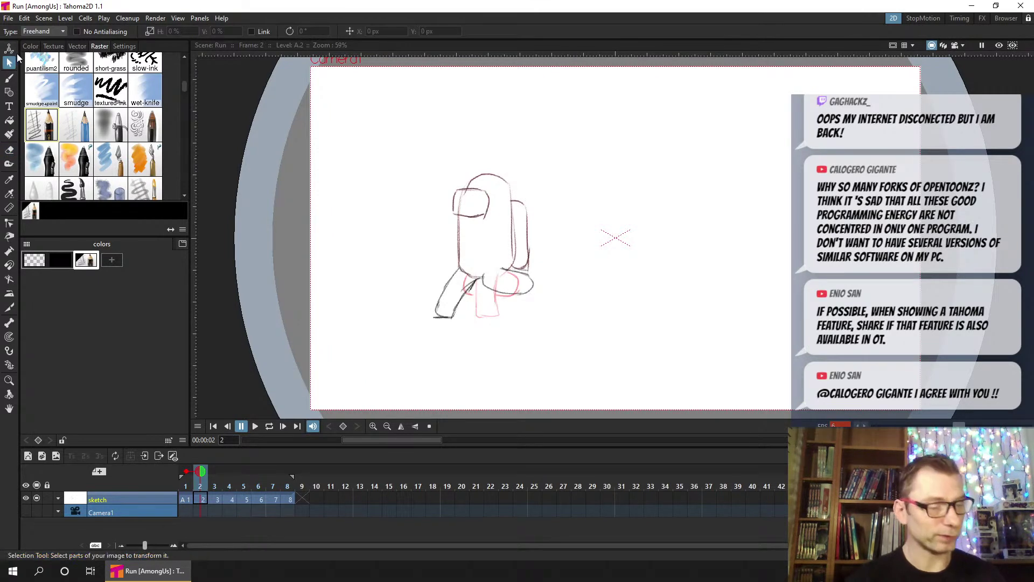
mouse_move(569, 189)
left_mouse_down()
mouse_move(385, 204)
mouse_move(462, 367)
mouse_move(630, 269)
left_mouse_up()
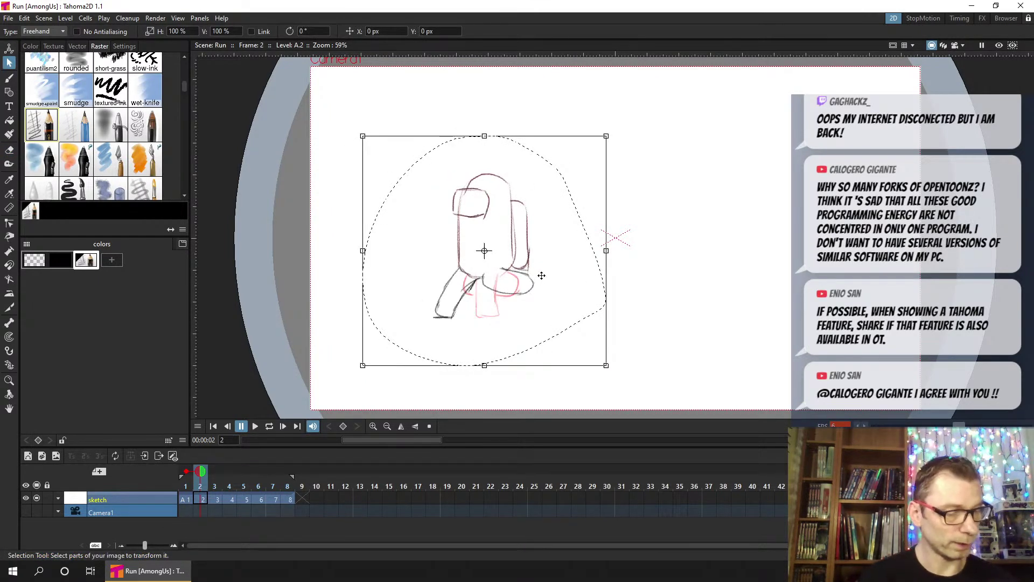
left_click_drag(542, 273, 542, 259)
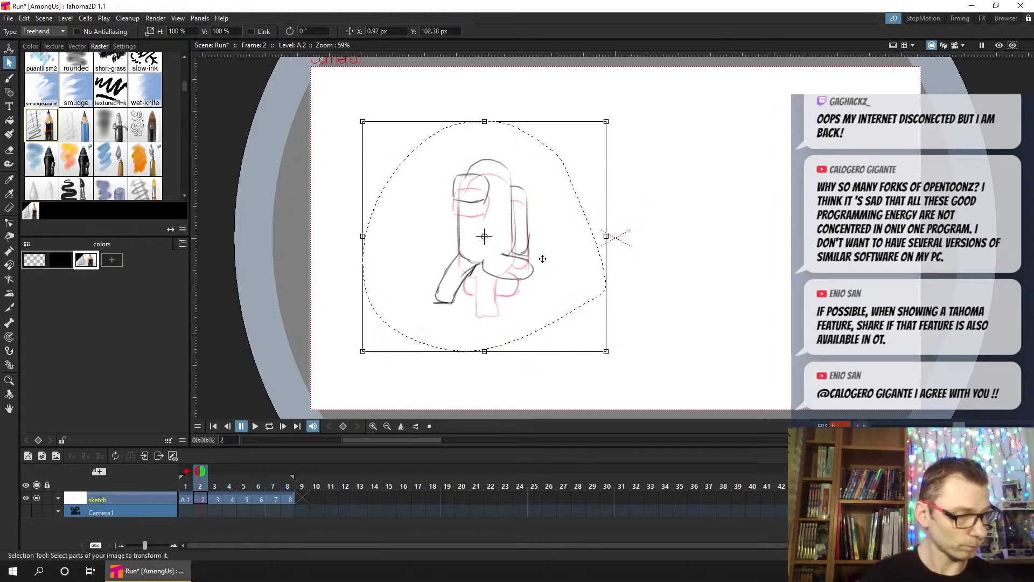
left_click(628, 258)
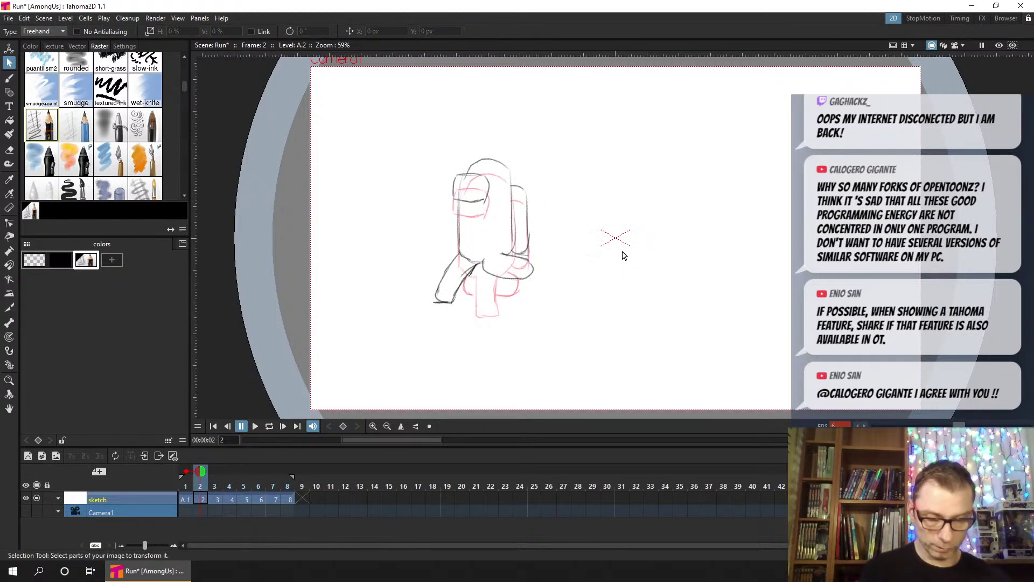
Erase the overshooting sole line at the forward foot on frames 2, 3 and 4, saving the scene
key("a")
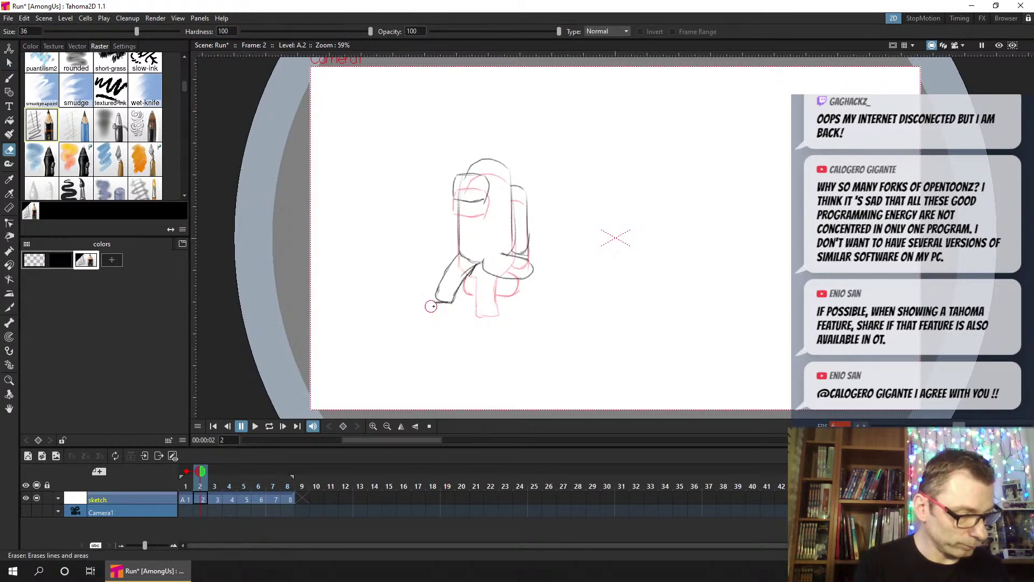
key("ctrl+s")
left_click(215, 499)
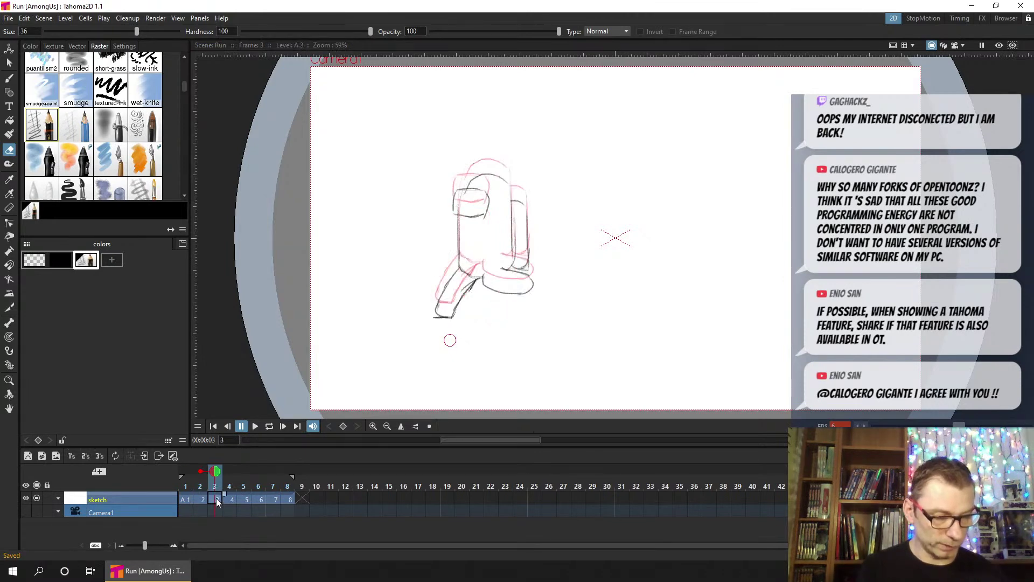
left_click_drag(434, 321, 428, 333)
key("period")
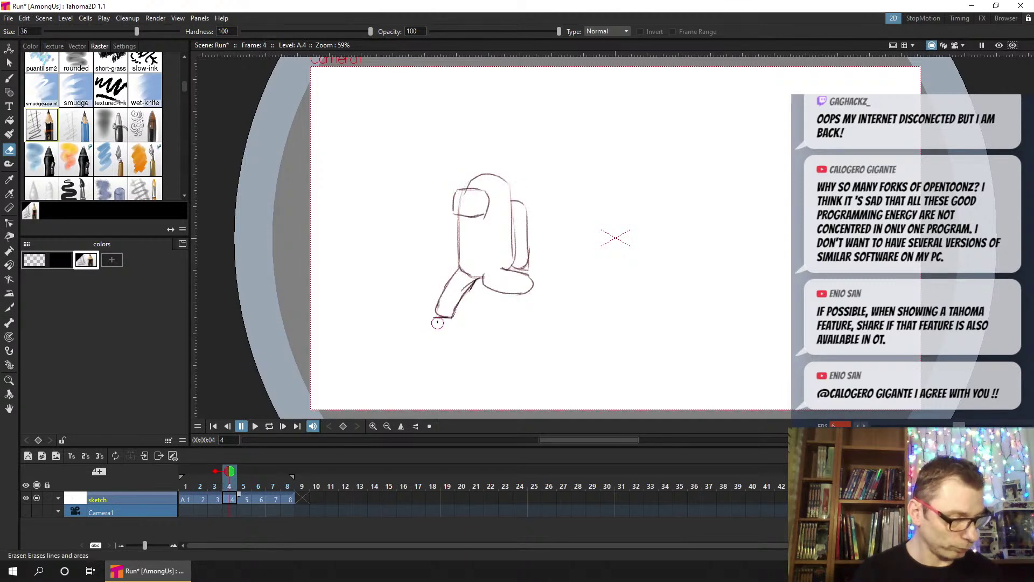
On frame 3, lasso the whole character with the freehand Selection tool and raise it about 133 px
left_click(204, 500)
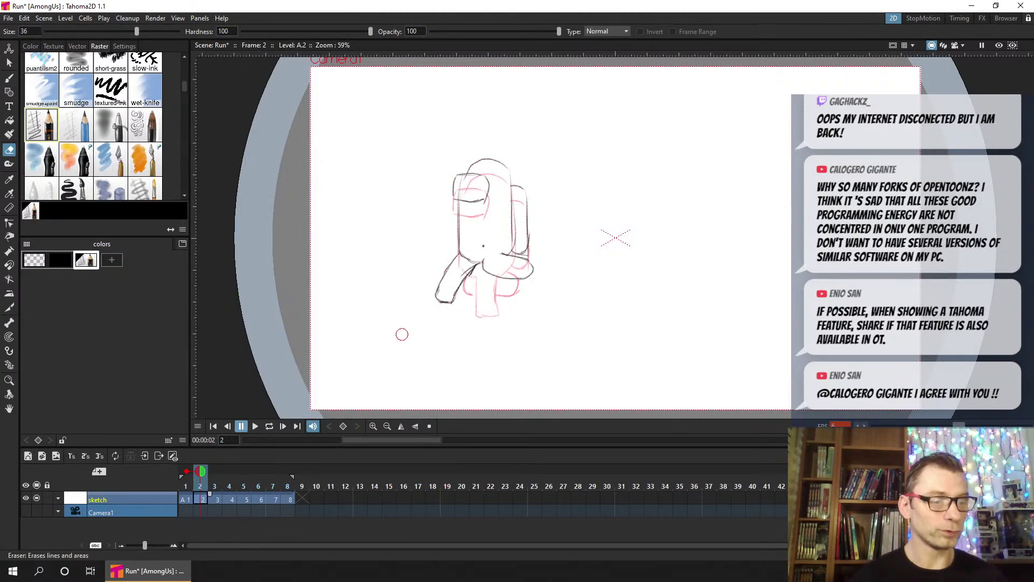
left_click(10, 63)
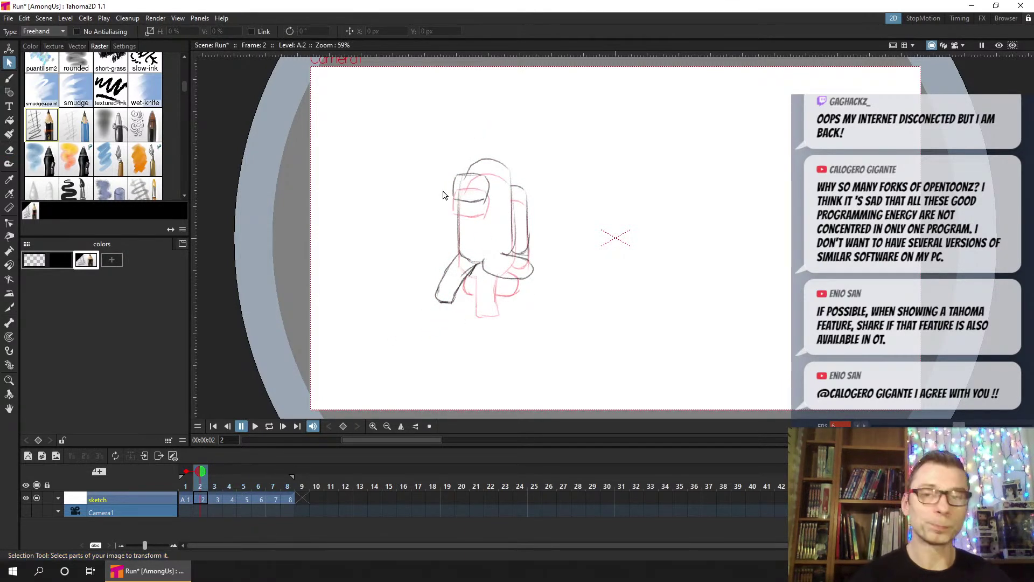
left_click(214, 501)
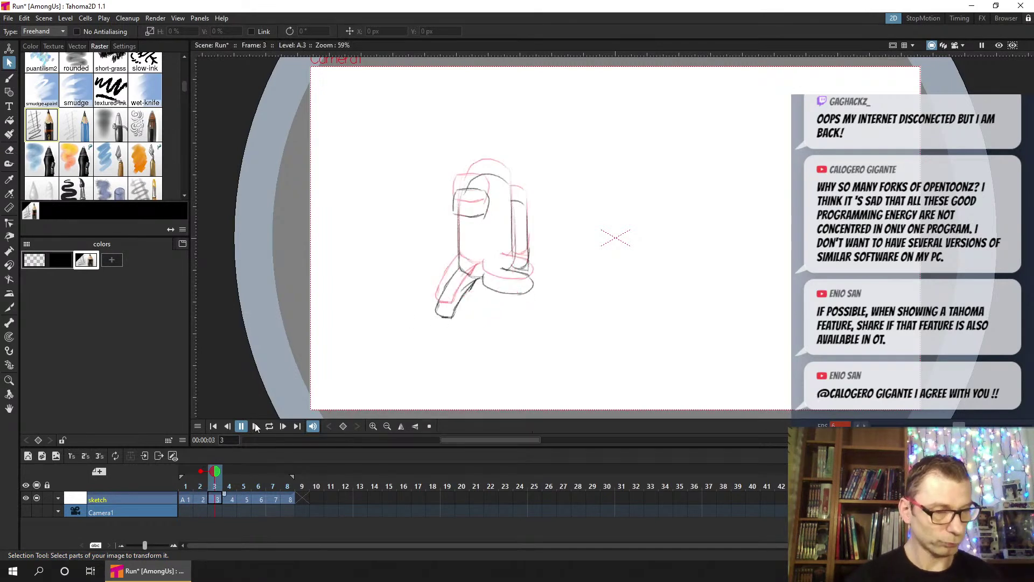
mouse_move(543, 191)
left_mouse_down()
mouse_move(487, 153)
mouse_move(594, 295)
mouse_move(596, 326)
left_mouse_up()
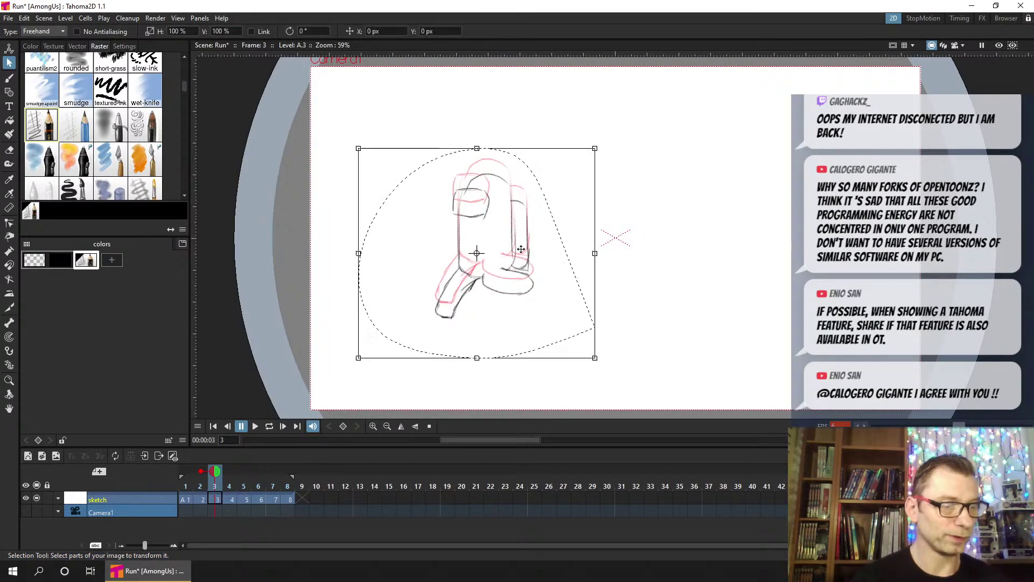
left_click_drag(522, 249, 521, 230)
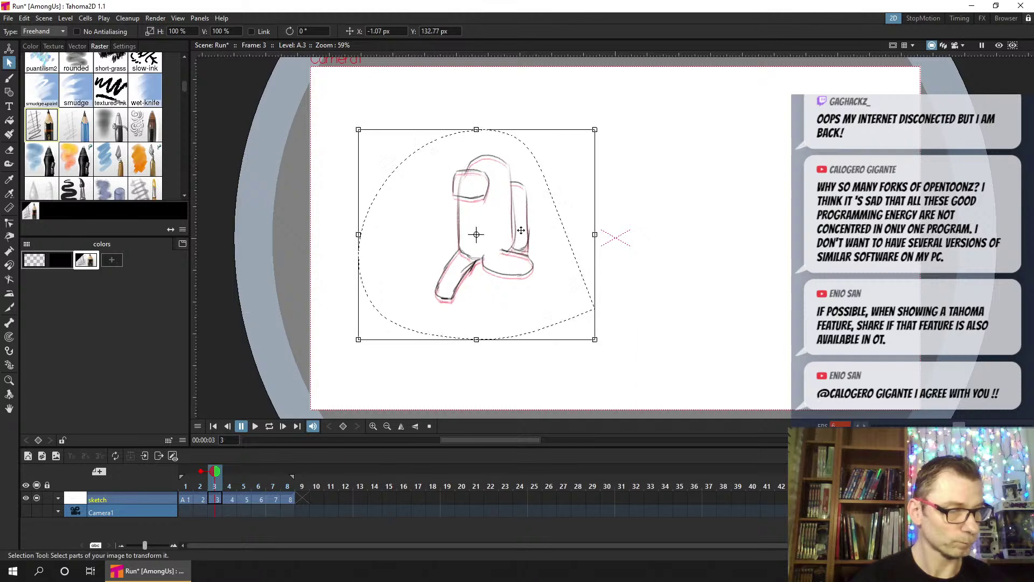
left_click(614, 234)
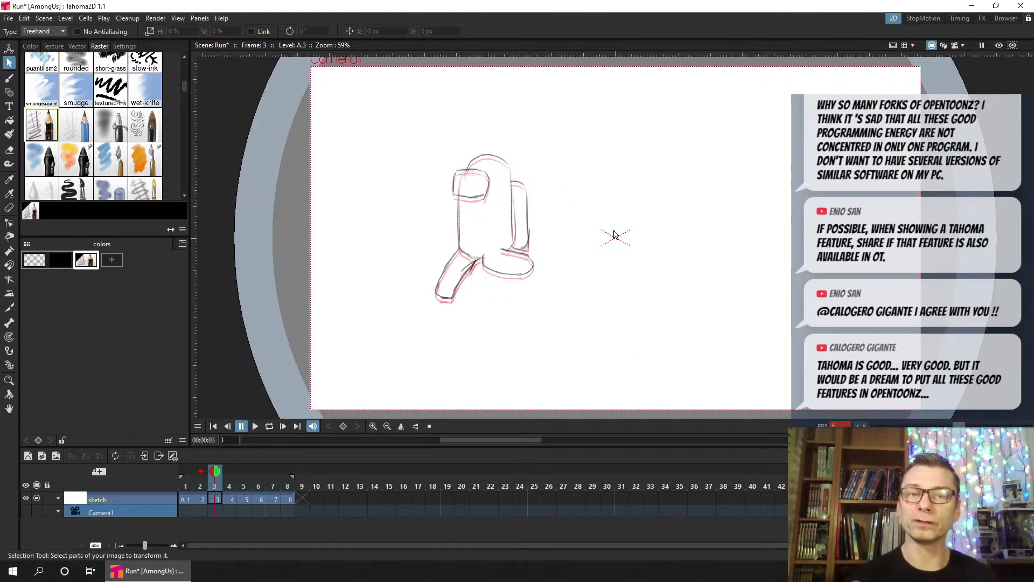
On frame 4, lasso the whole character and move it upward, then turn off the onion skin for frame 3
left_click(229, 499)
mouse_move(391, 360)
left_mouse_down()
mouse_move(531, 280)
mouse_move(585, 167)
mouse_move(434, 165)
left_mouse_up()
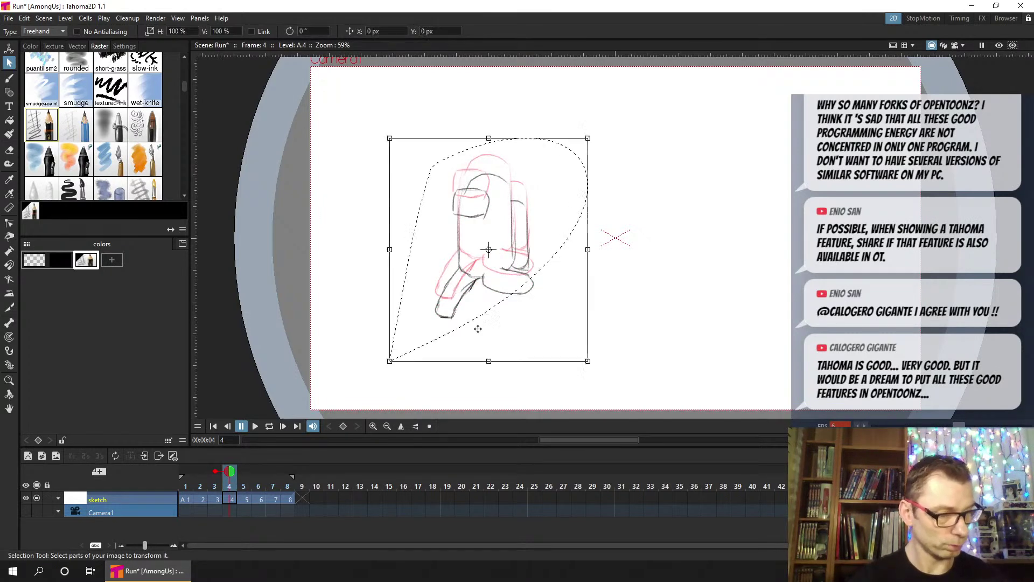
left_click(346, 342)
mouse_move(355, 345)
left_mouse_down()
mouse_move(575, 180)
mouse_move(401, 143)
left_mouse_up()
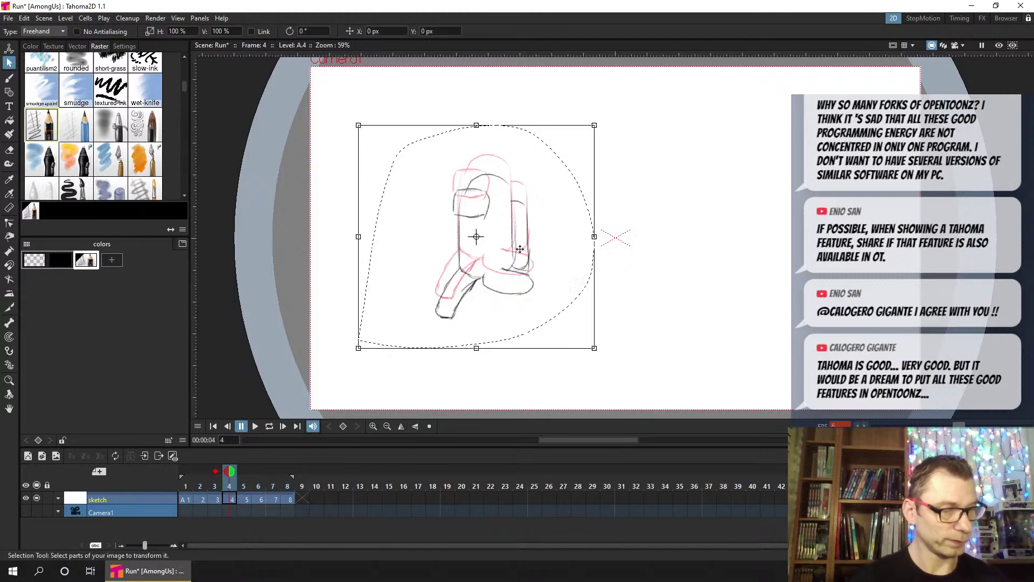
left_click_drag(501, 249, 501, 234)
left_click(215, 472)
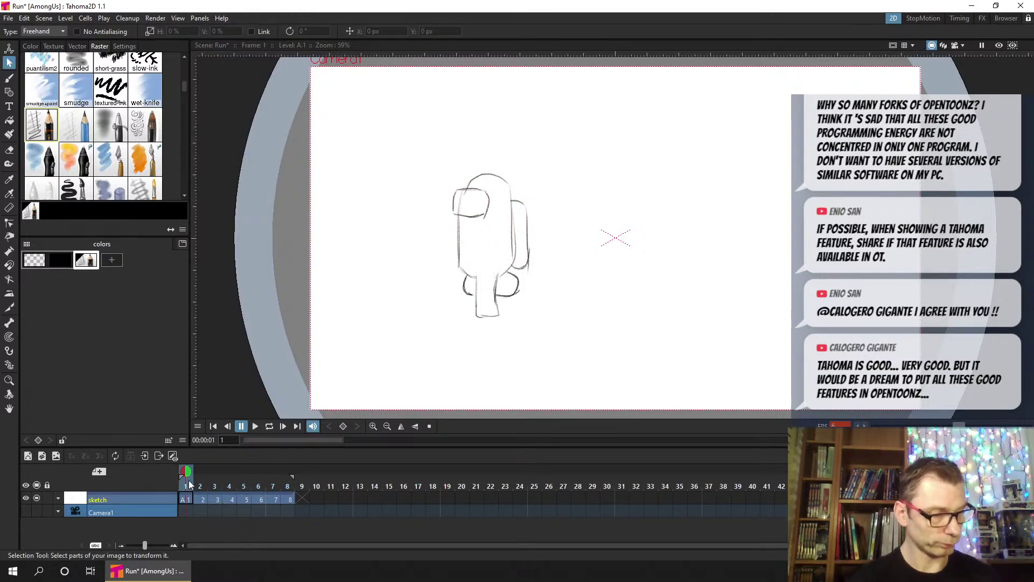
On frame 6, turn on the onion skin for frame 5, then lasso the whole character and raise it about 123 px
left_click(204, 479)
left_click_drag(206, 479, 246, 487)
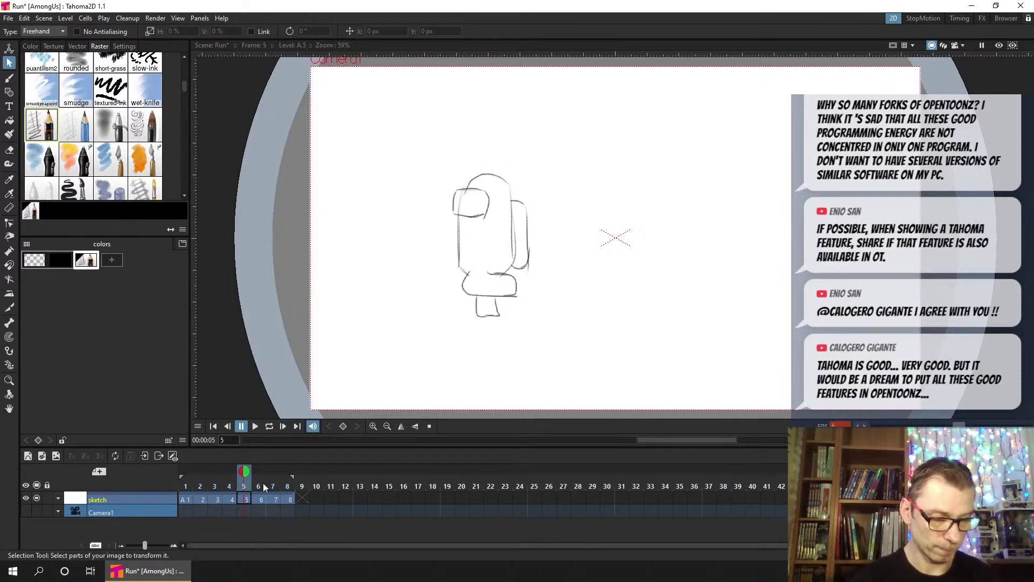
left_click(261, 496)
mouse_move(365, 344)
left_mouse_down()
mouse_move(523, 355)
mouse_move(367, 344)
left_mouse_up()
left_click(245, 472)
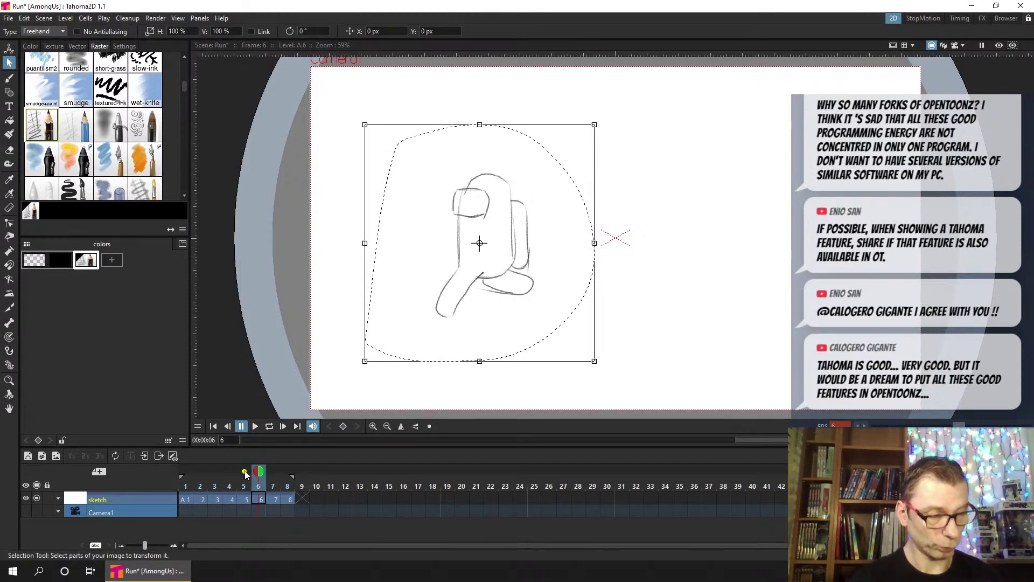
left_click_drag(511, 269, 515, 259)
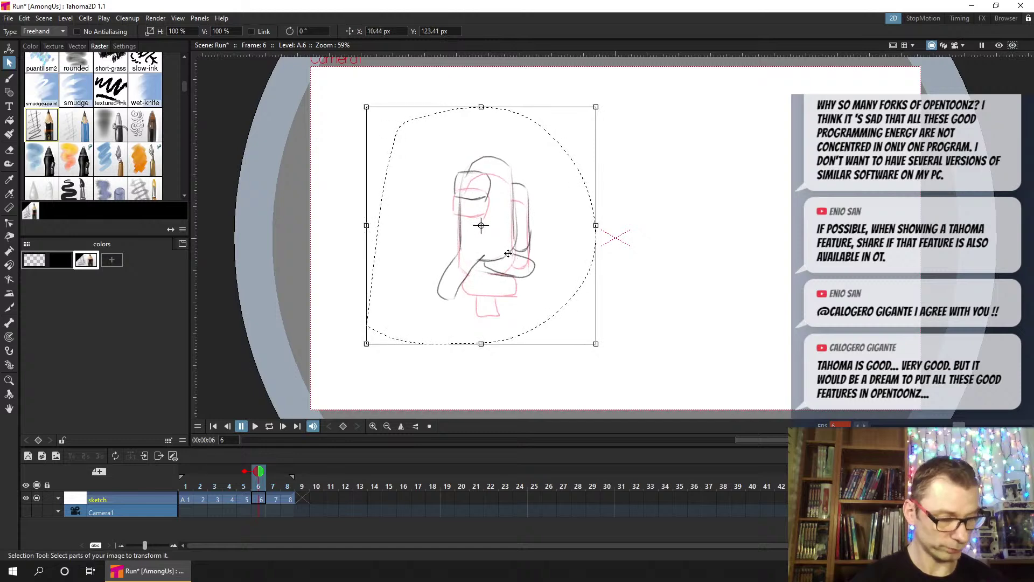
left_click(200, 471)
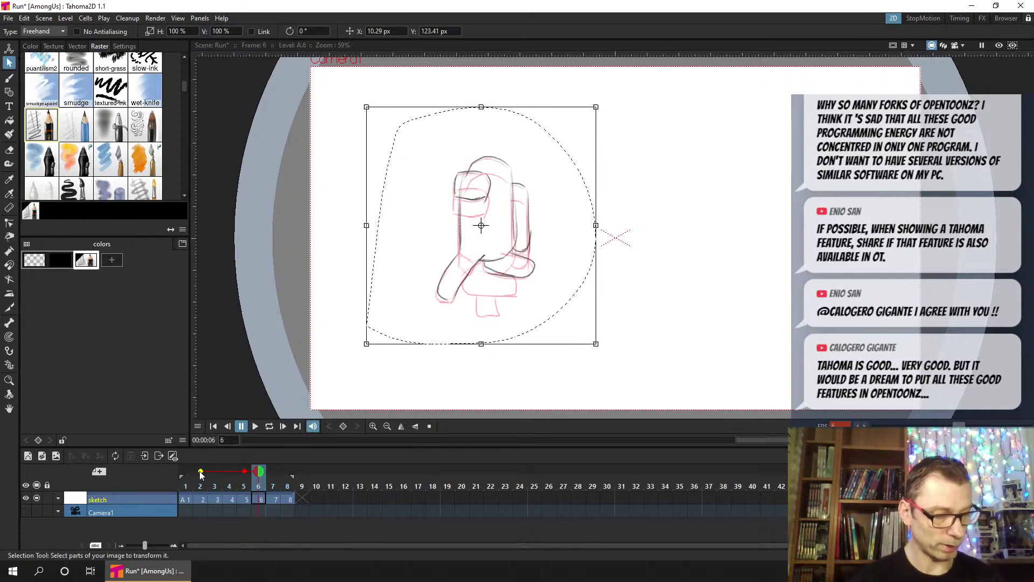
left_click(200, 472)
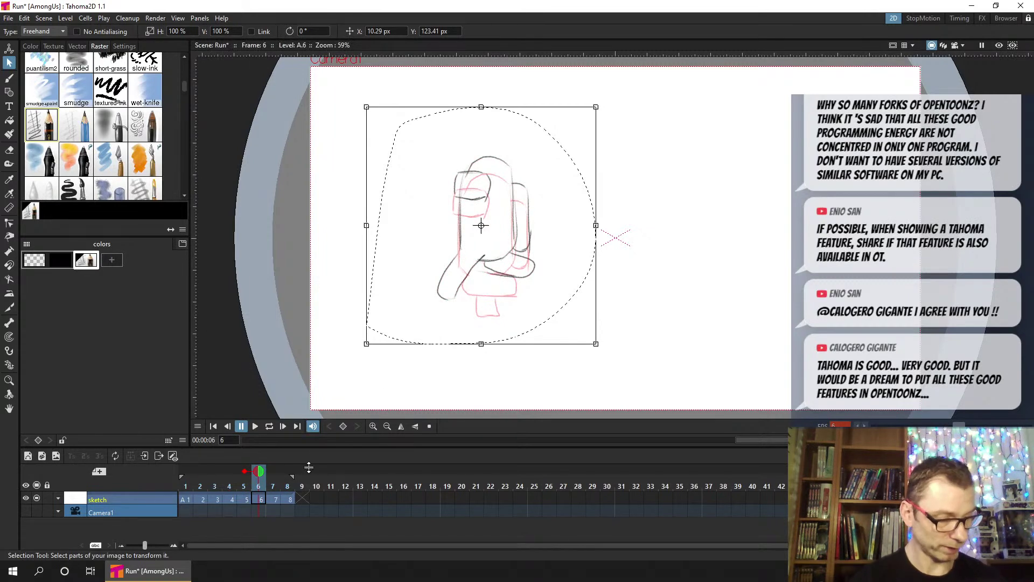
left_click_drag(513, 266, 514, 265)
On frame 7, lasso the whole character with the freehand Selection tool and raise it about 158 px
left_click(275, 499)
mouse_move(373, 178)
left_mouse_down()
mouse_move(479, 350)
mouse_move(372, 182)
left_mouse_up()
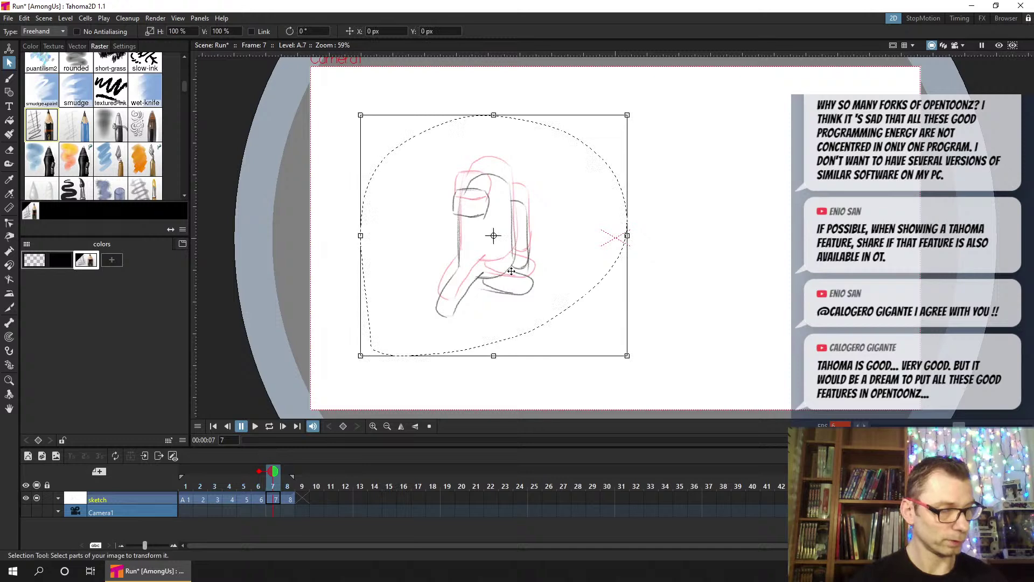
left_click_drag(512, 267, 512, 251)
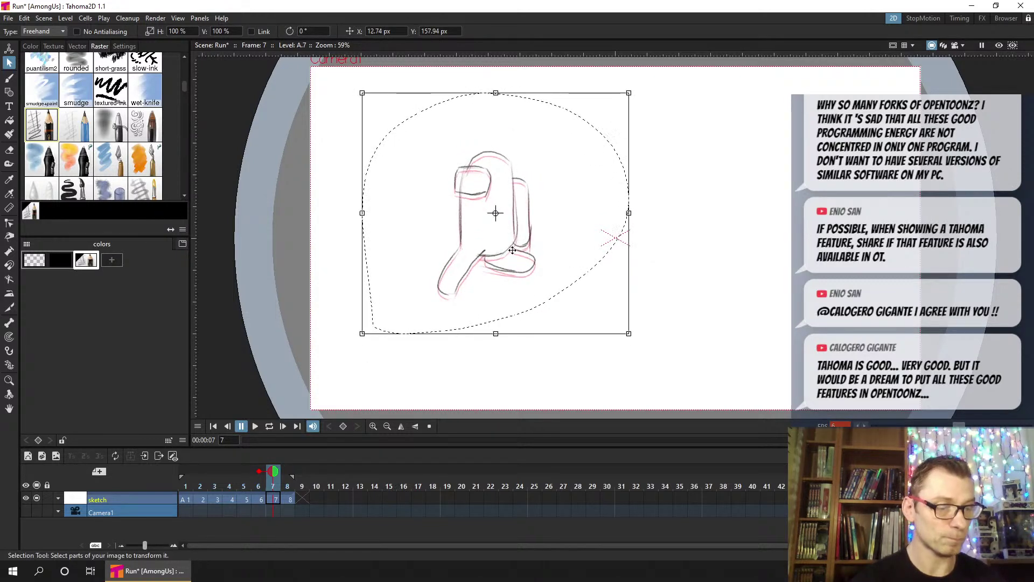
On frame 8, lasso the whole character and raise it about 126 px, then deselect it and save the scene
key("period")
mouse_move(551, 170)
left_mouse_down()
mouse_move(501, 374)
mouse_move(648, 282)
left_mouse_up()
left_click_drag(512, 284, 516, 268)
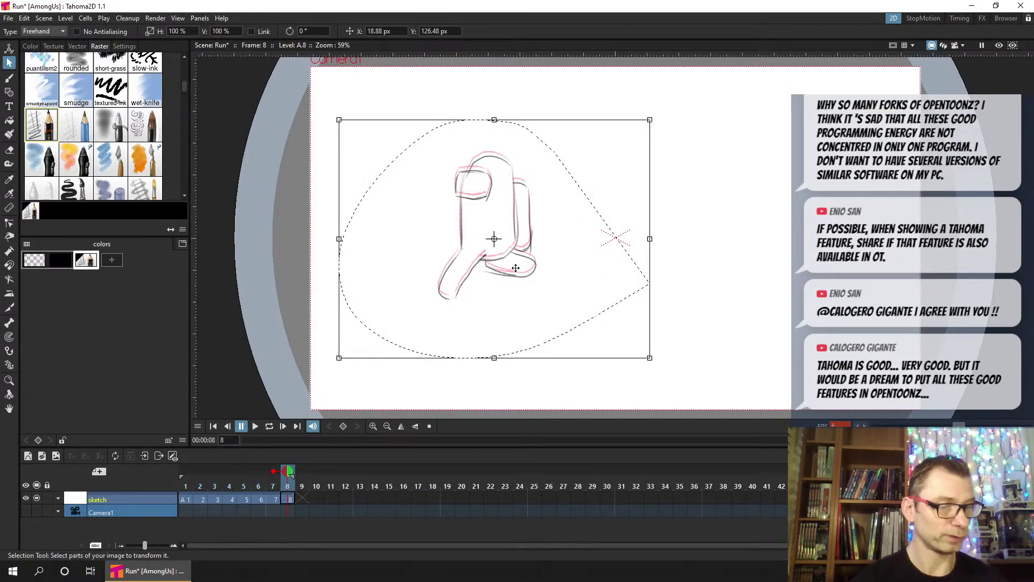
left_click(708, 258)
key("ctrl+s")
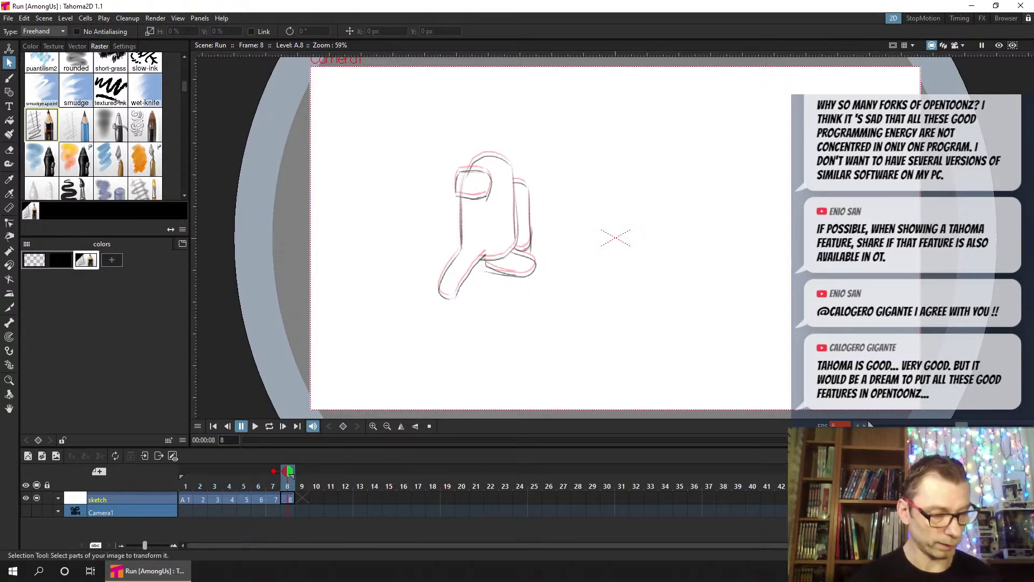
Play the run cycle in a loop, save the scene and return to frame 1
left_click(269, 426)
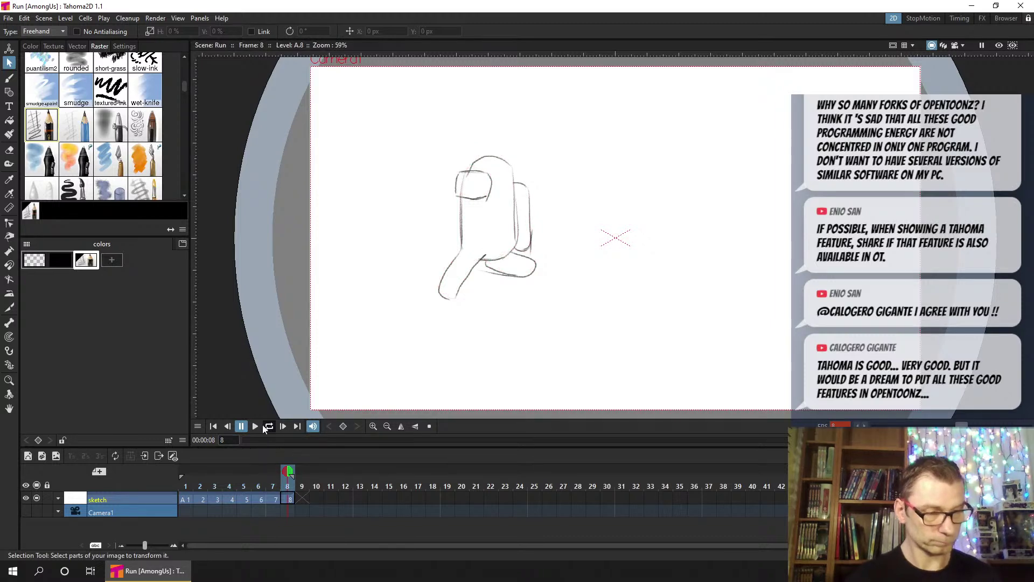
key("ctrl+s")
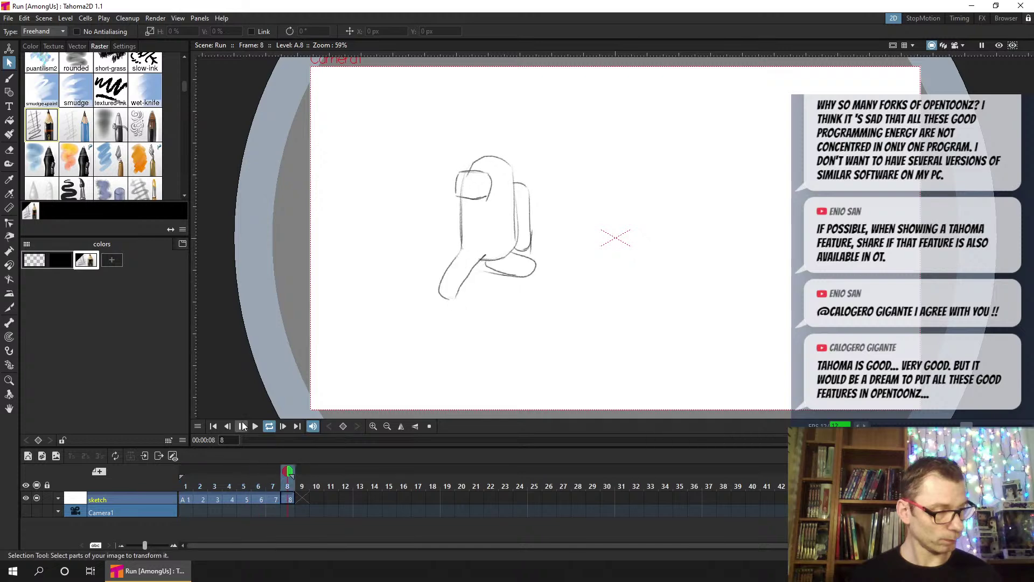
left_click(188, 486)
mouse_move(191, 487)
left_mouse_down()
mouse_move(234, 478)
mouse_move(179, 481)
left_mouse_up()
Compare frames 1 and 4 with the drawings that follow them through onion skins, then turn the onion skins off
left_click(201, 471)
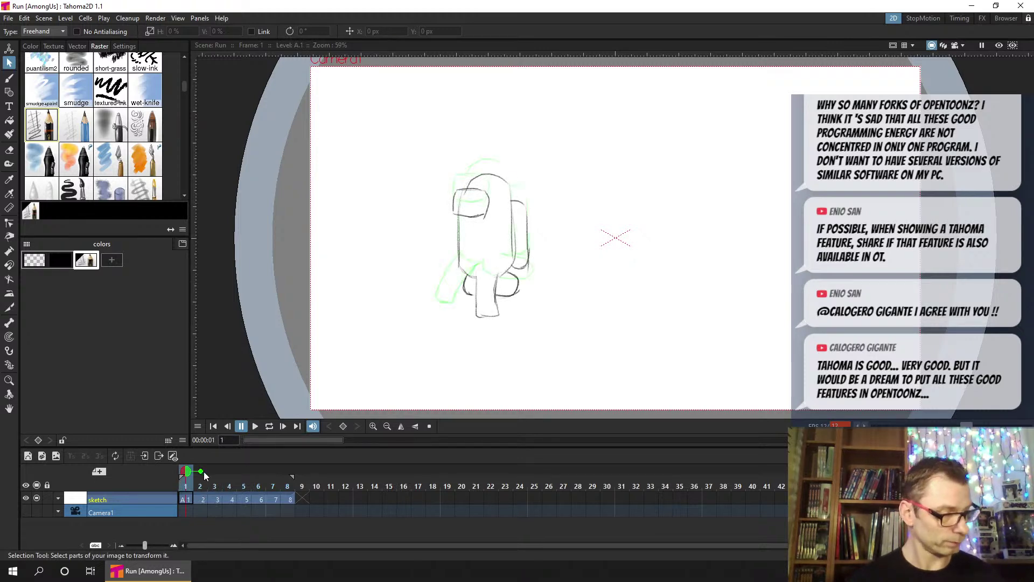
left_click(214, 471)
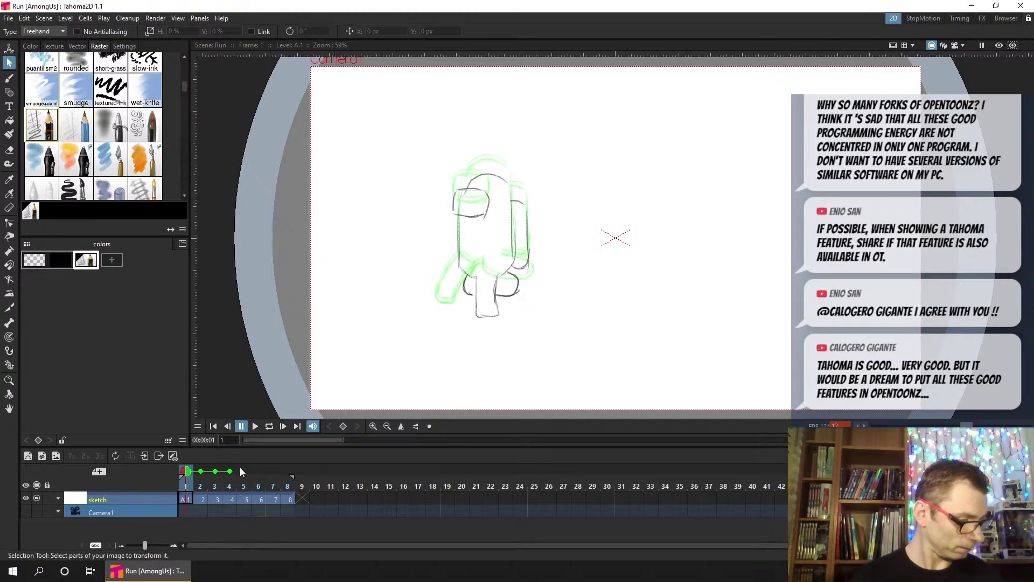
left_click(243, 471)
left_click(230, 485)
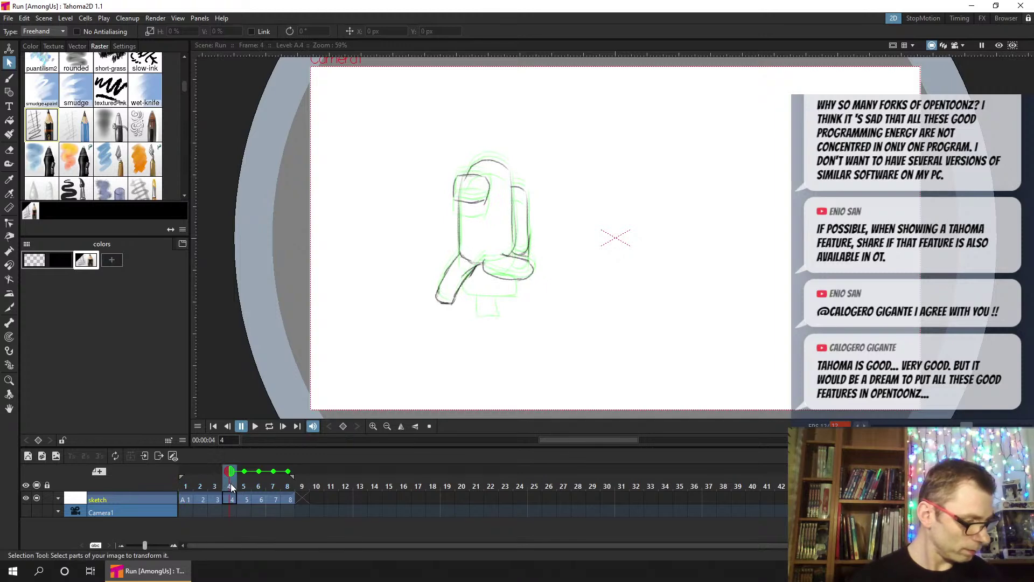
left_click_drag(244, 472, 291, 472)
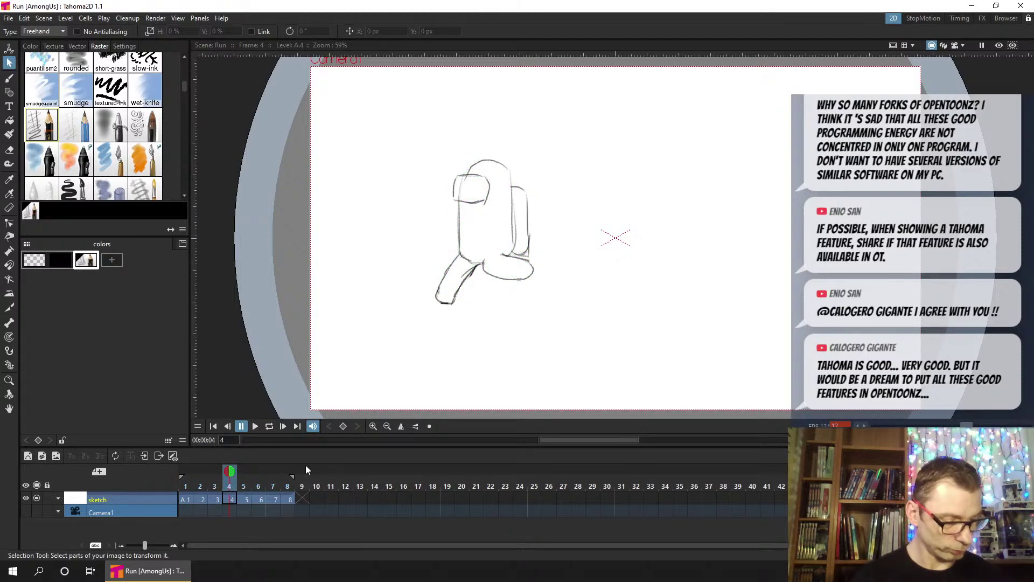
Turn on the onion skin for the previous frame, then lasso the character on frame 6 and shift it about 9 px left
left_click(243, 485)
left_click(230, 472)
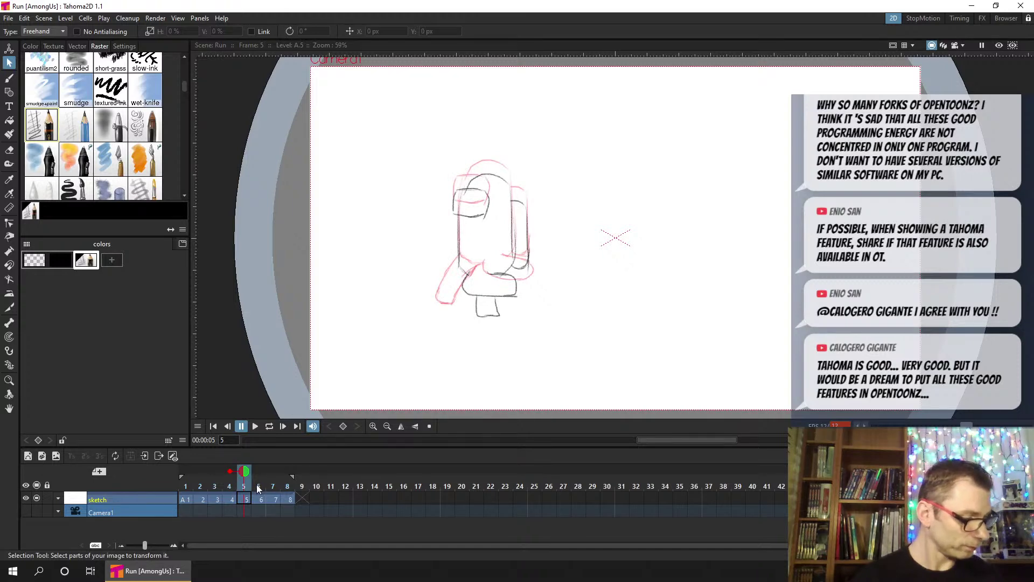
left_click(257, 485)
mouse_move(568, 172)
left_mouse_down()
mouse_move(385, 356)
mouse_move(402, 135)
left_mouse_up()
left_click_drag(540, 275, 537, 275)
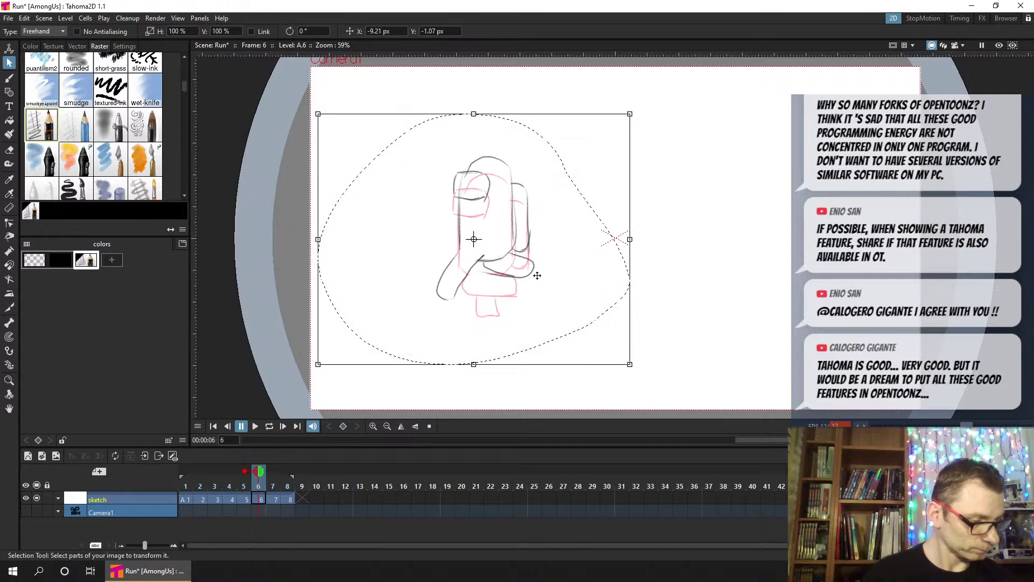
On frame 7, lasso the whole character and shift it about 5 px left
key("period")
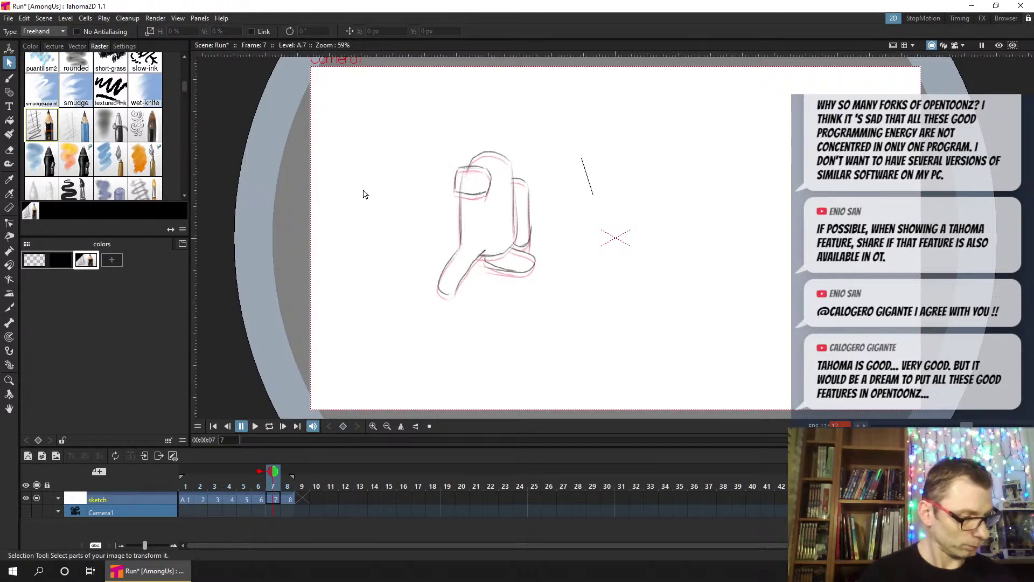
left_click_drag(450, 117, 458, 108)
left_click_drag(516, 243, 514, 243)
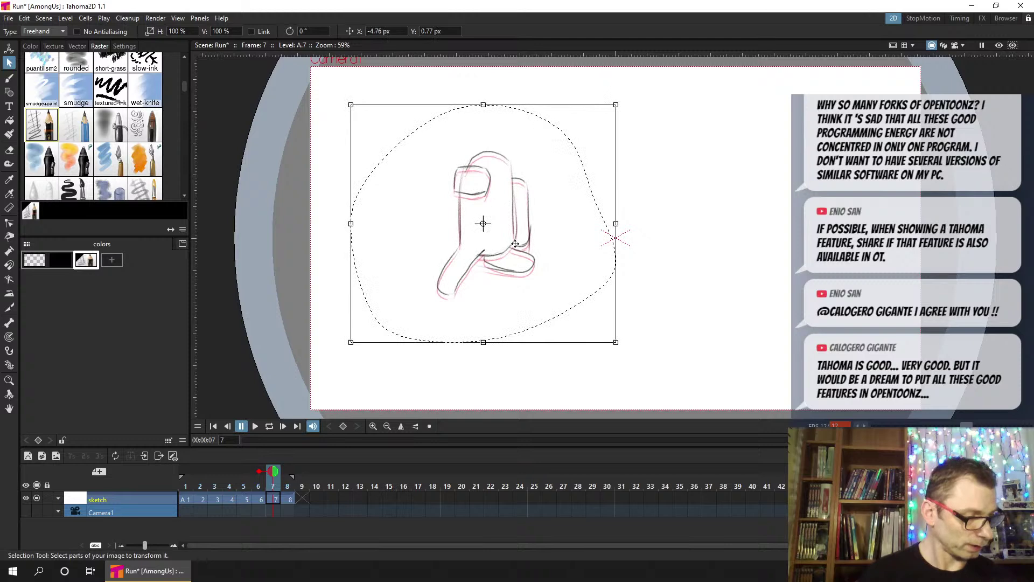
On frame 8, lasso the whole character and shift it about 5 px left and 2 px down
left_click(289, 500)
mouse_move(485, 124)
left_mouse_down()
mouse_move(581, 160)
mouse_move(485, 122)
left_mouse_up()
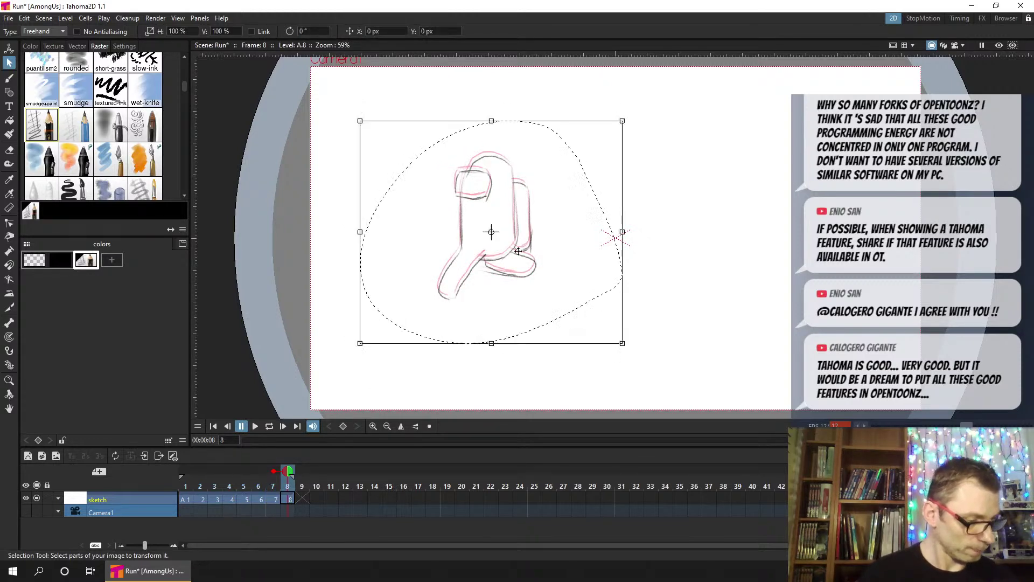
left_click_drag(518, 251, 516, 250)
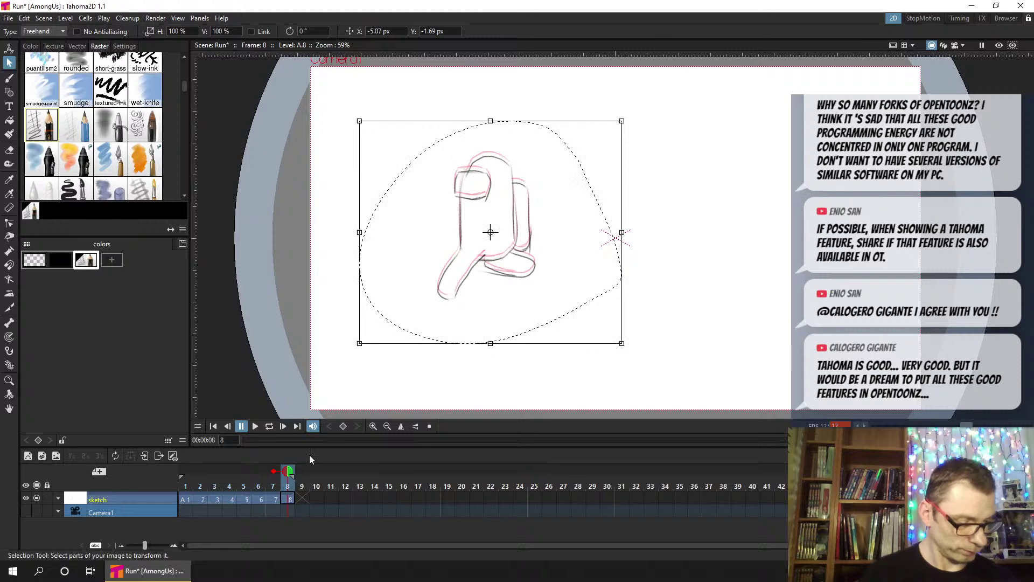
Turn off the onion skin, save the scene, and review the run cycle in looped playback
left_click(274, 472)
key("ctrl+s")
left_click(269, 426)
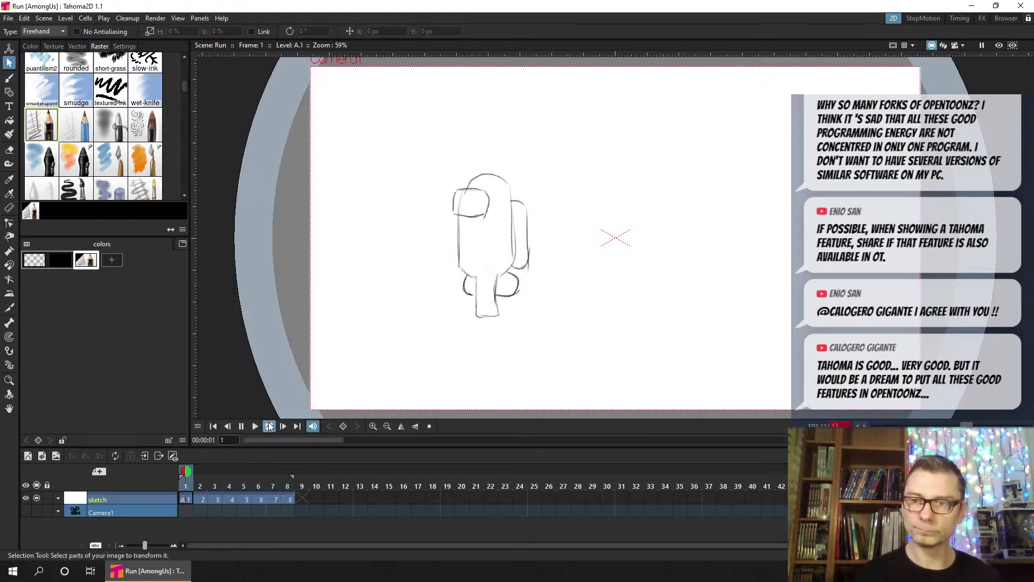
left_click(238, 426)
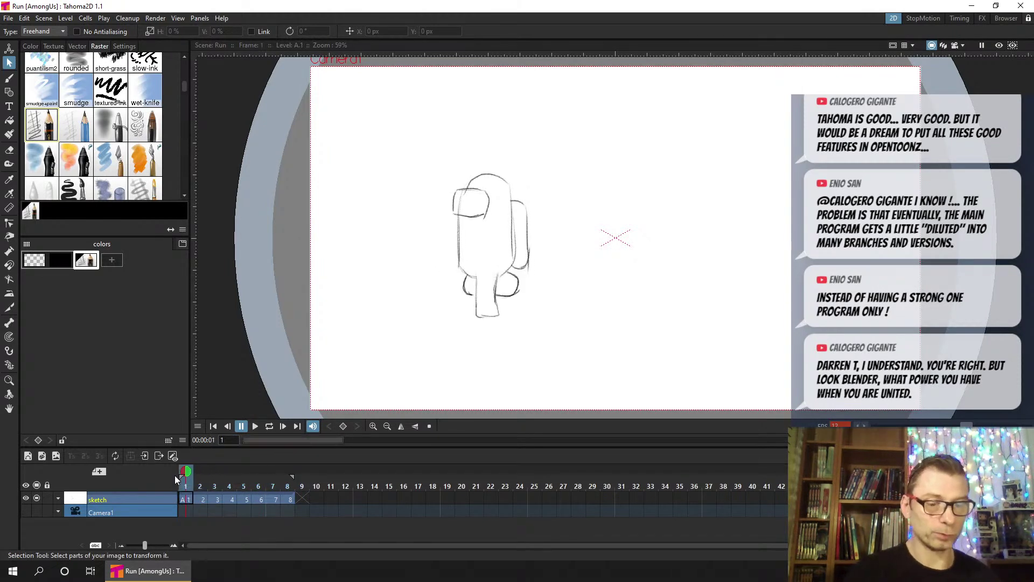
Create a new vector level at frame 1 in a new column above the sketch column
left_click(183, 498)
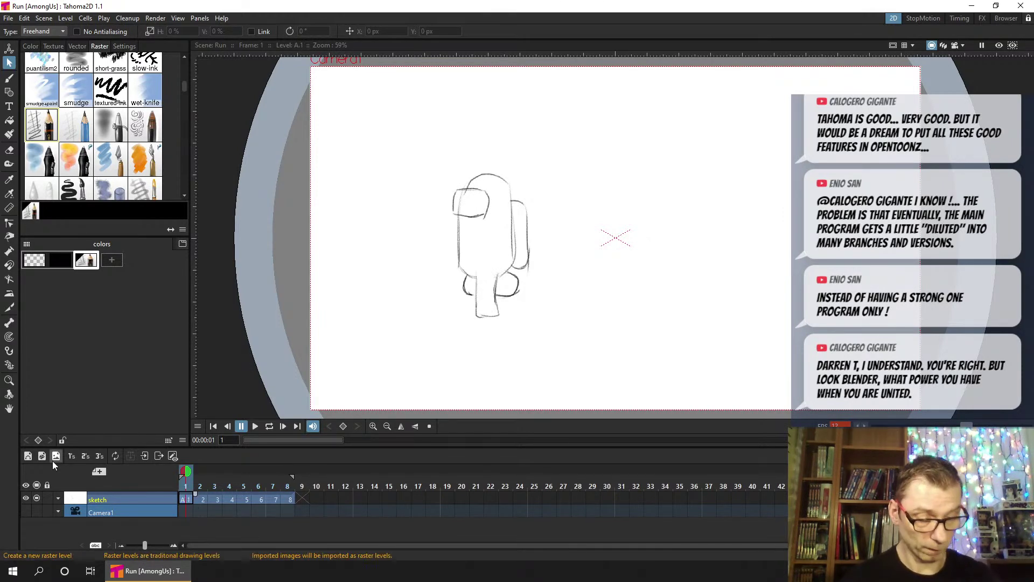
left_click(28, 455)
left_click(520, 311)
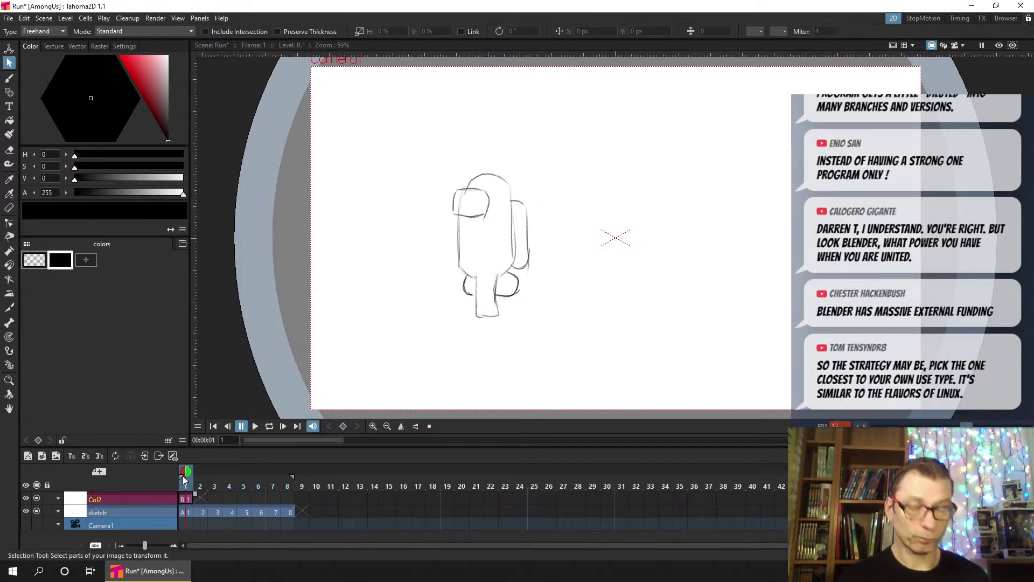
mouse_move(184, 486)
left_mouse_down()
mouse_move(278, 488)
mouse_move(169, 484)
left_mouse_up()
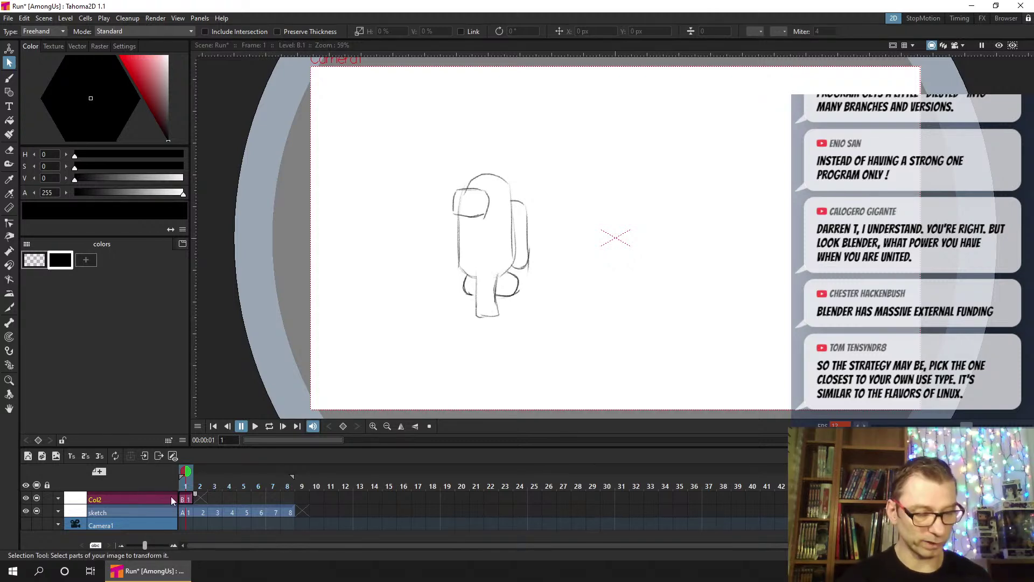
Disable Auto Close and Auto Group for the vector Brush tool, then save the scene
left_click(9, 80)
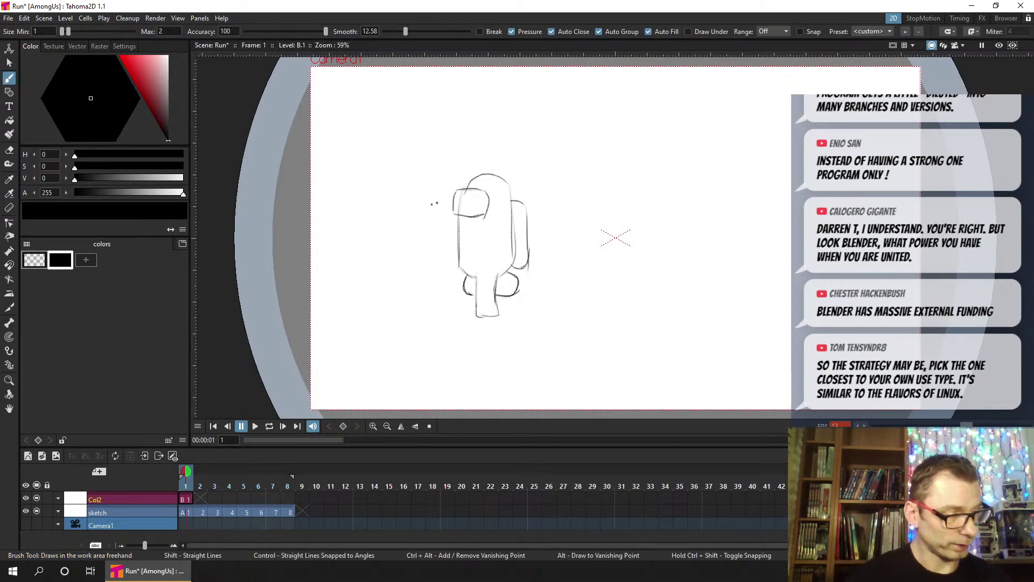
left_click_drag(434, 203, 436, 231)
key("ctrl+z")
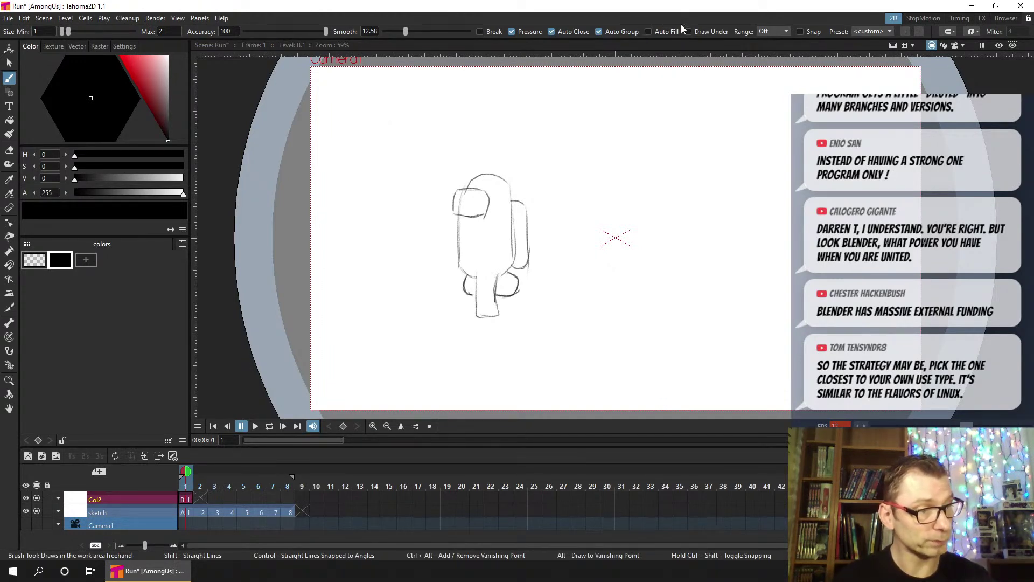
left_click(550, 31)
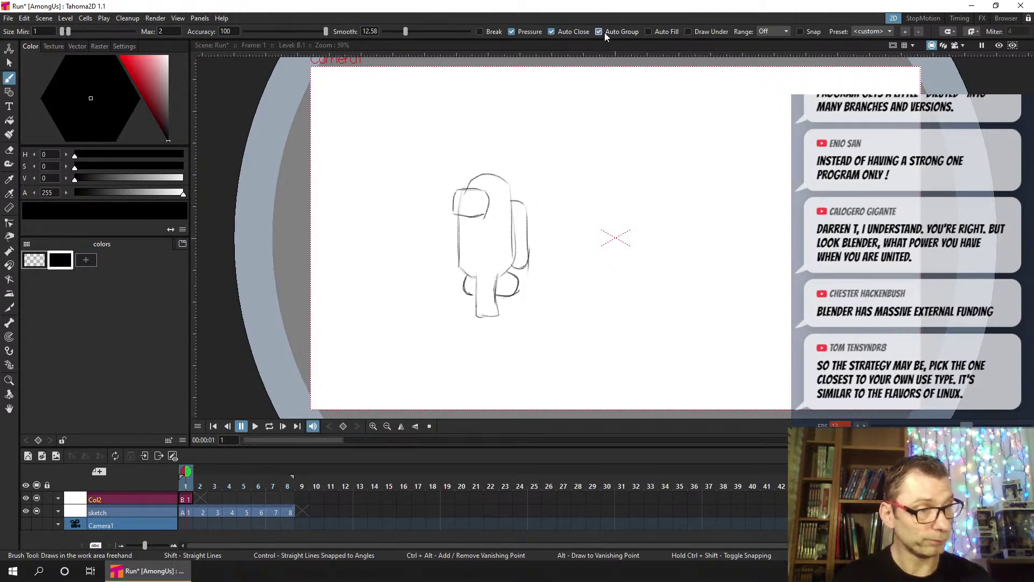
left_click(592, 32)
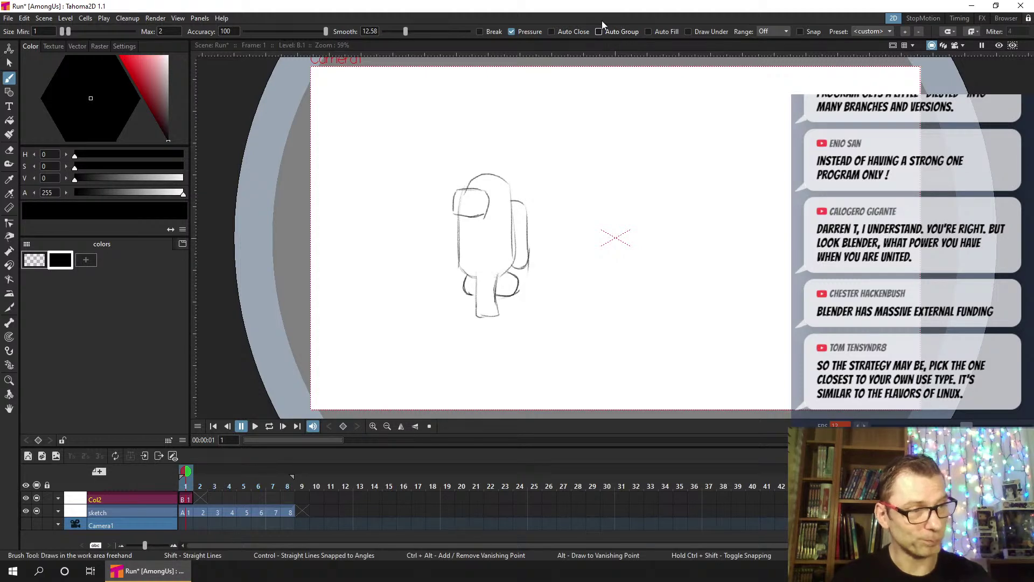
key("ctrl+s")
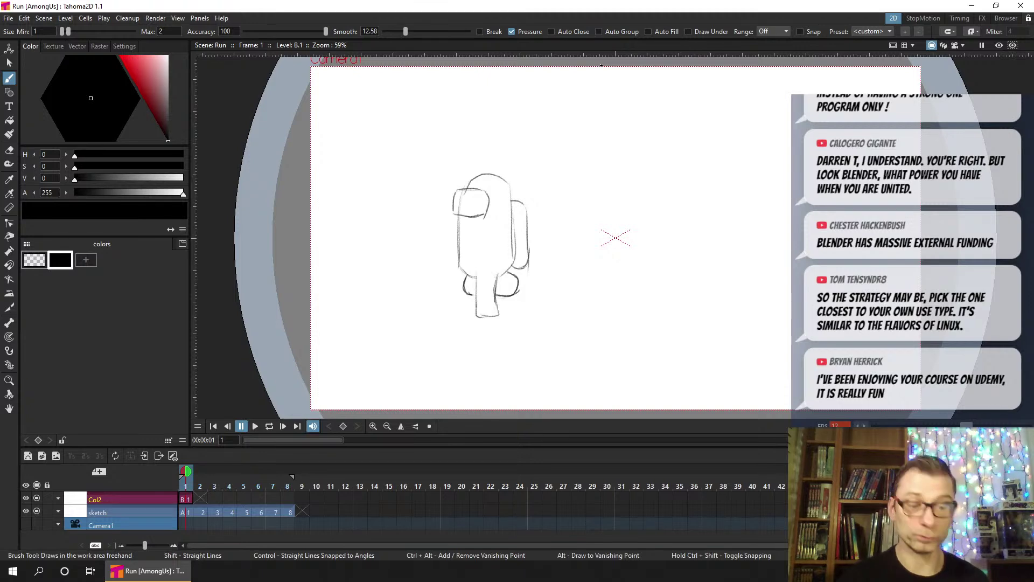
Set the brush's minimum and maximum size to 6.27, then test it with a vertical stroke beside the character and undo the stroke
left_click(186, 500)
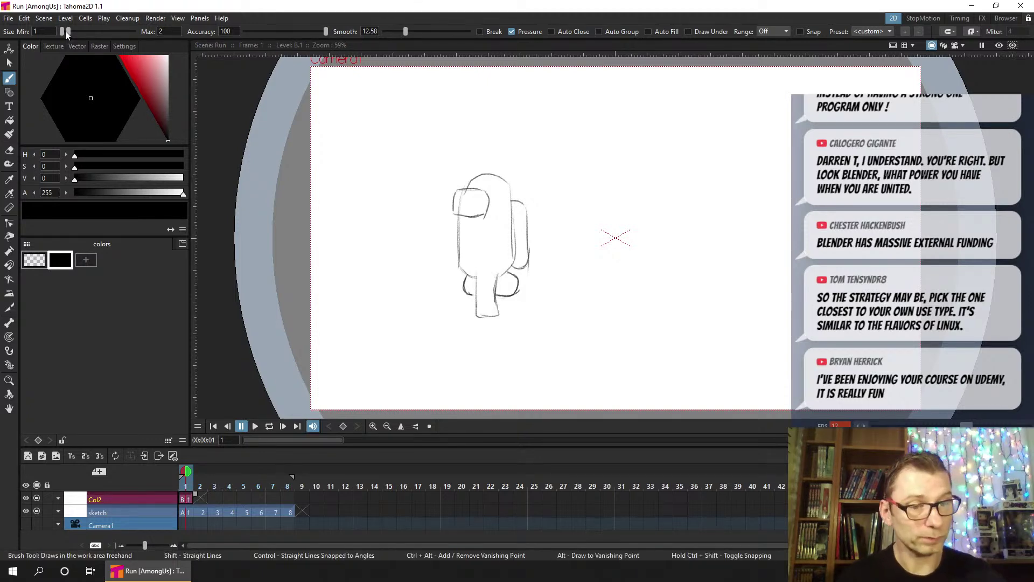
left_click_drag(63, 32, 74, 31)
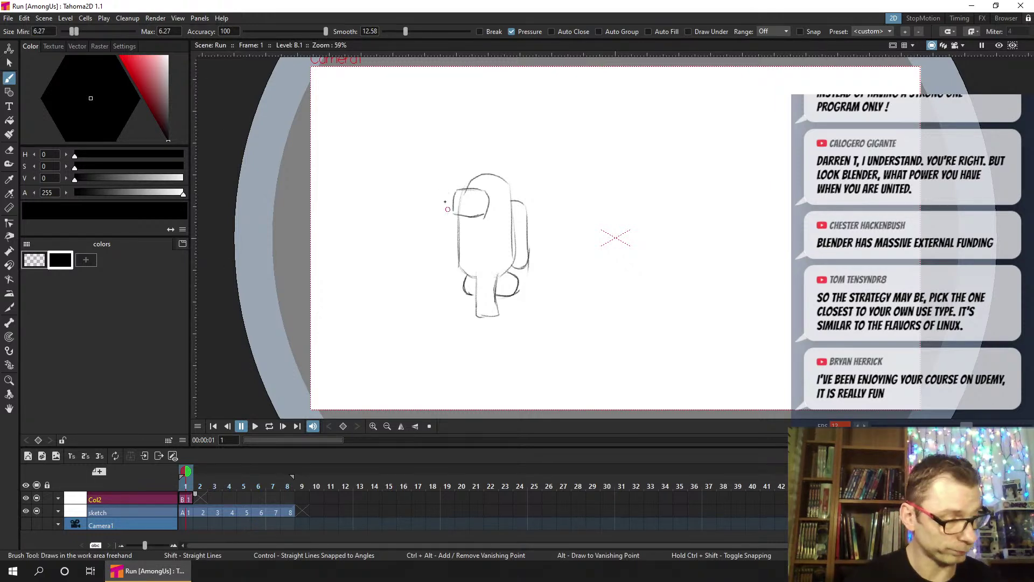
left_click_drag(441, 191, 442, 269)
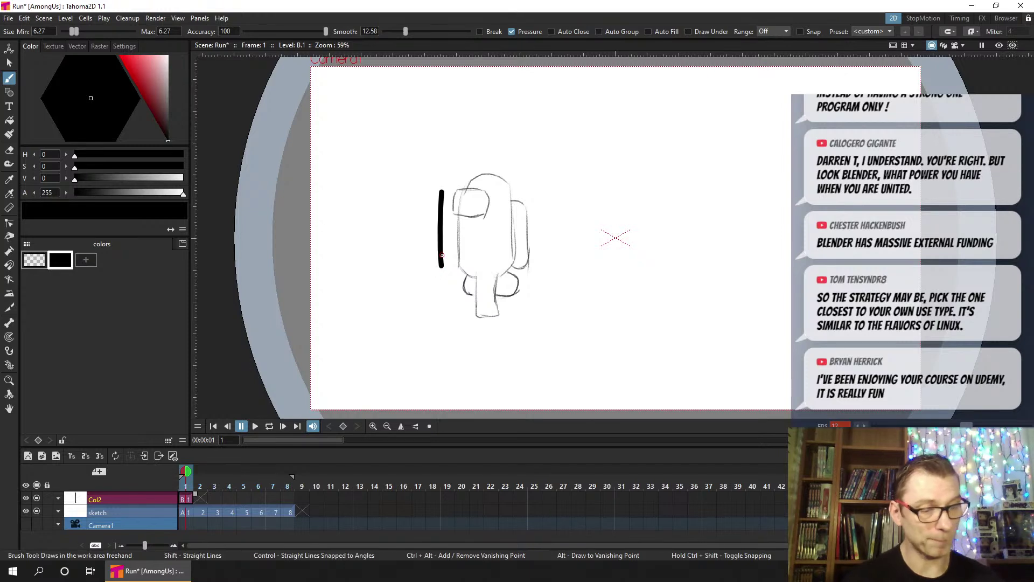
key("ctrl+z")
Set the brush's minimum and maximum size to 5, then test it with a vertical stroke beside the character and undo the stroke
left_click(165, 32)
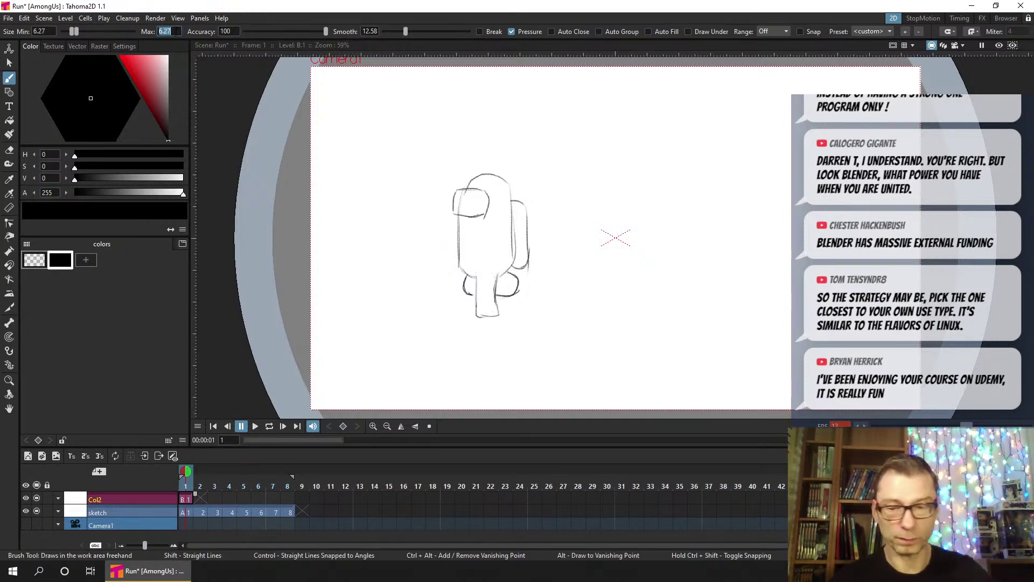
type("5")
key("Return")
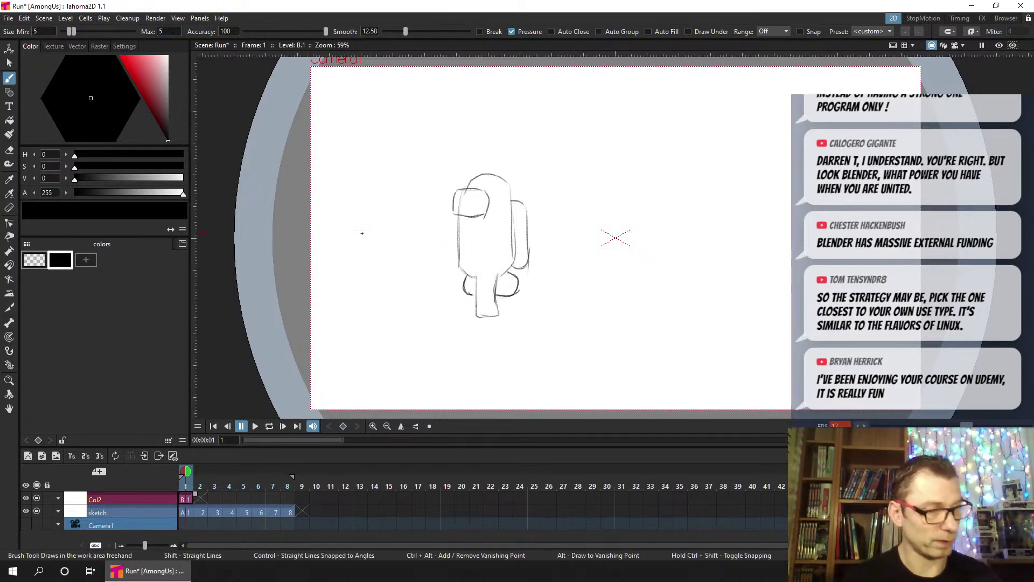
left_click_drag(442, 182, 446, 278)
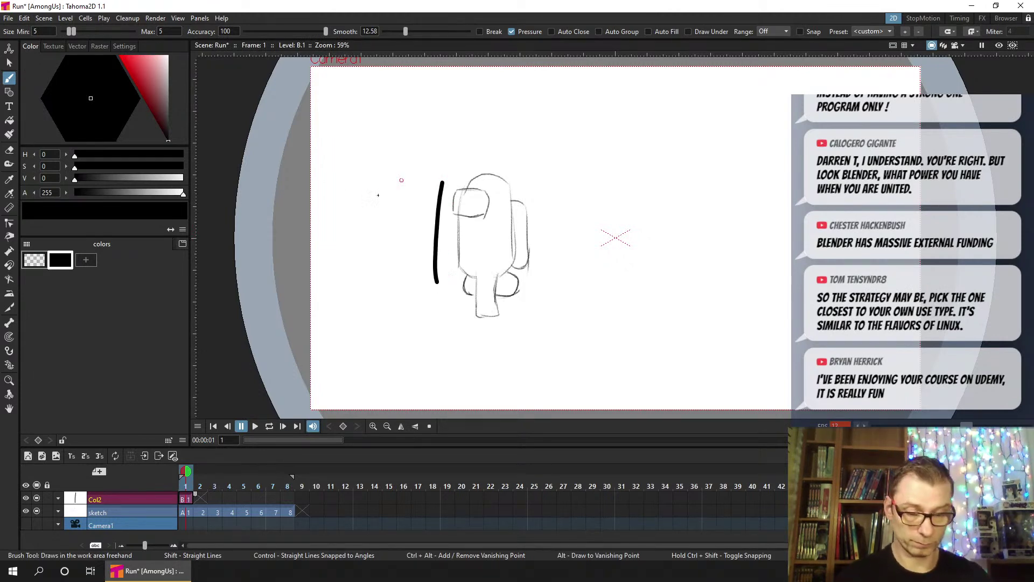
key("ctrl+z")
Set the brush's minimum and maximum size to 6, test it with an undone curved stroke beside the character, and save the scene
left_click(44, 31)
key("Tab")
mouse_move(431, 165)
left_mouse_down()
mouse_move(416, 227)
mouse_move(436, 273)
left_mouse_up()
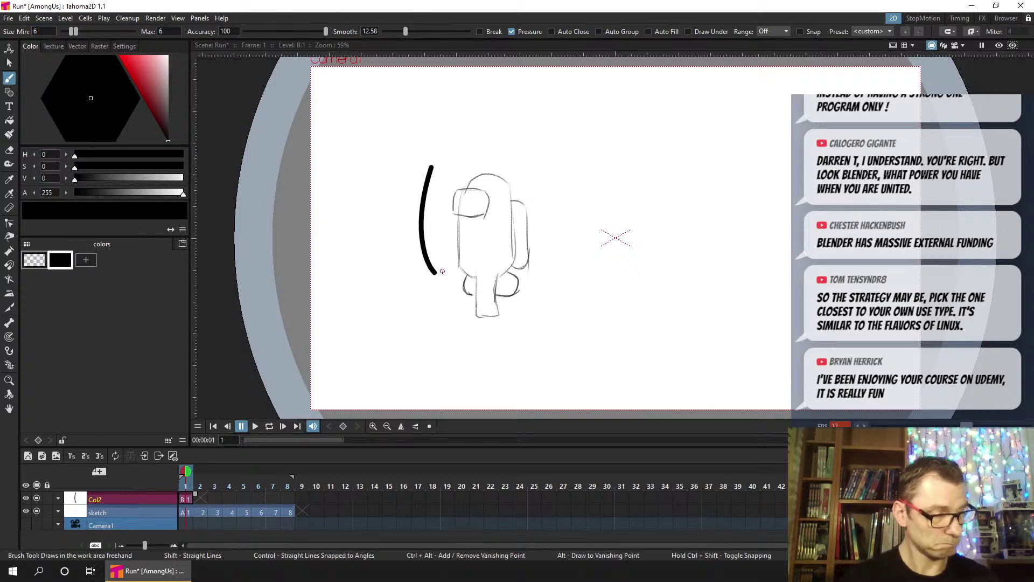
key("ctrl+z")
key("ctrl+s")
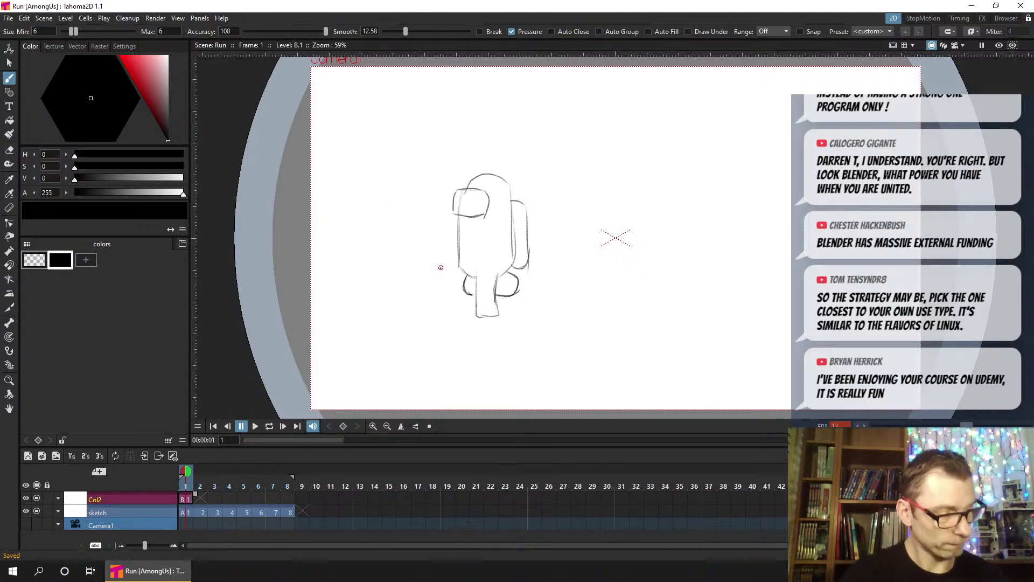
Try inking the visor outline over the frame 1 sketch, then undo the stroke
scroll(537, 253, "up", 3)
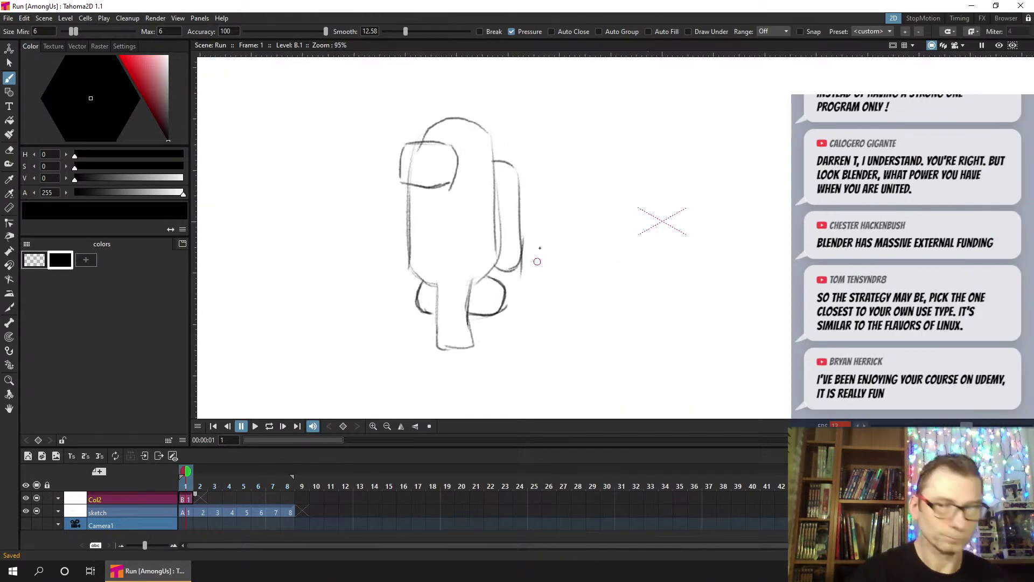
left_click_drag(487, 200, 452, 221)
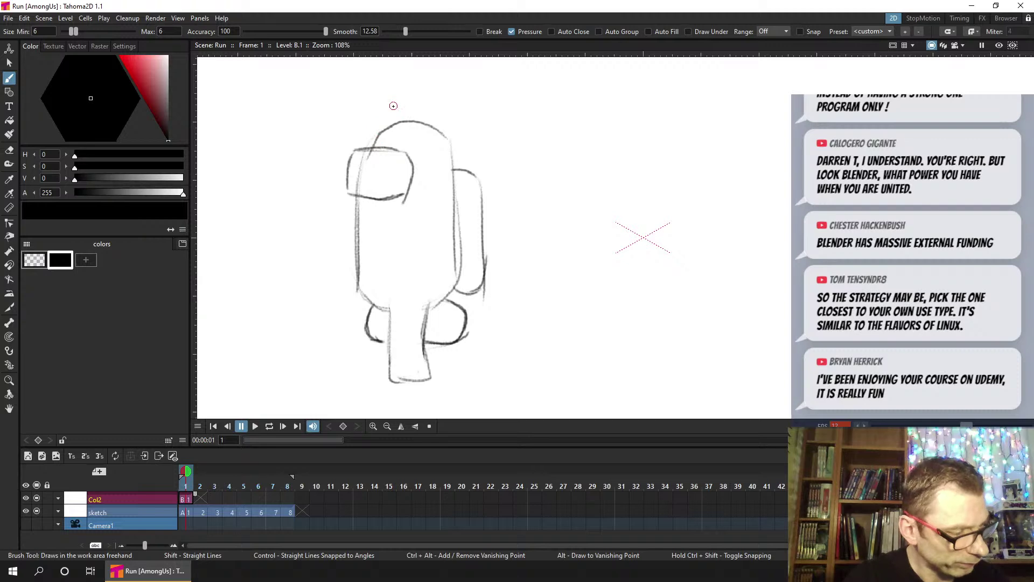
mouse_move(351, 153)
left_mouse_down()
mouse_move(407, 156)
mouse_move(406, 198)
mouse_move(353, 199)
mouse_move(341, 186)
mouse_move(357, 152)
left_mouse_up()
key("ctrl+z")
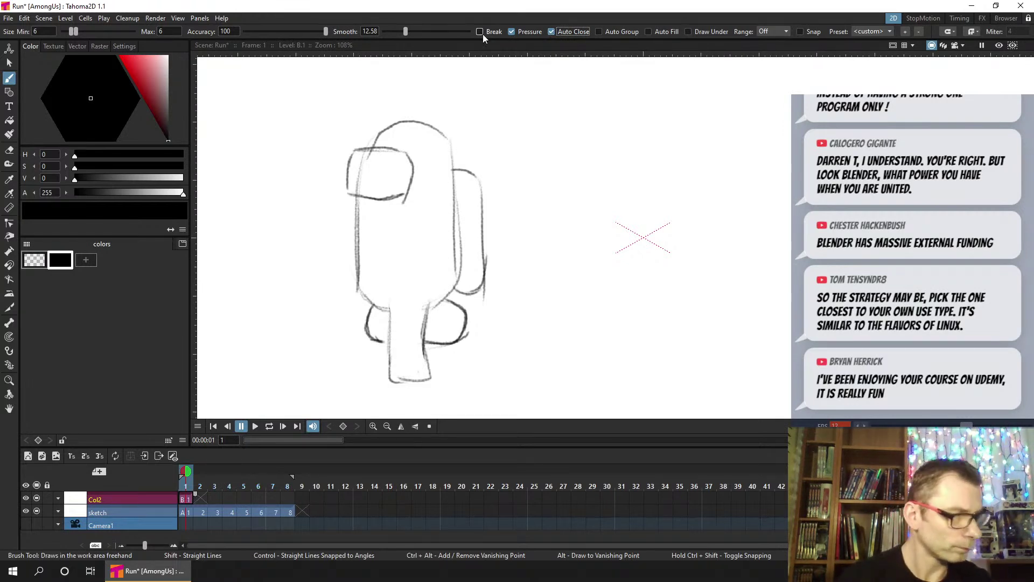
Enable Auto Close for the Brush tool, set its smoothing to 13.55, and save the scene
left_click_drag(406, 30, 402, 31)
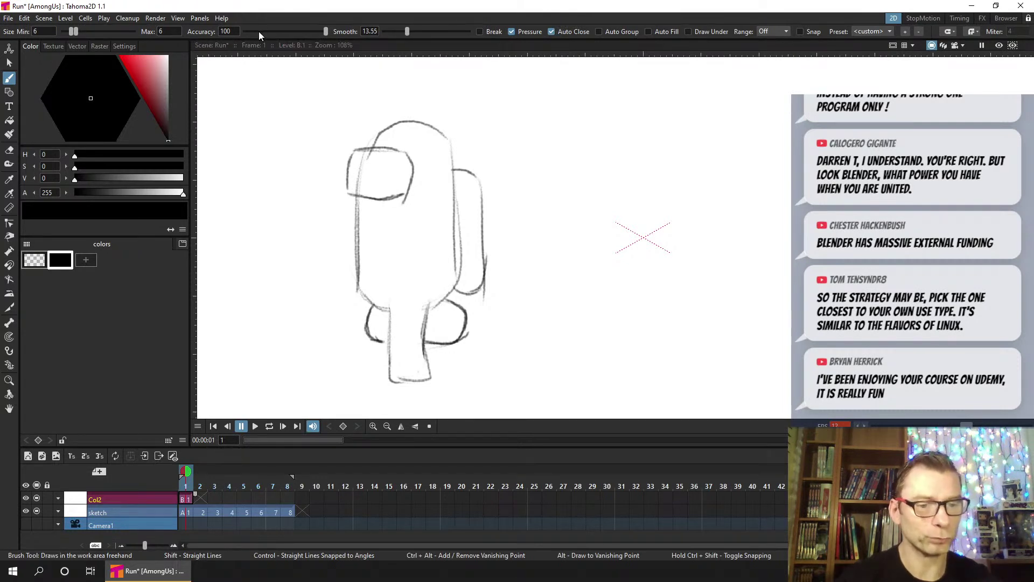
key("ctrl+s")
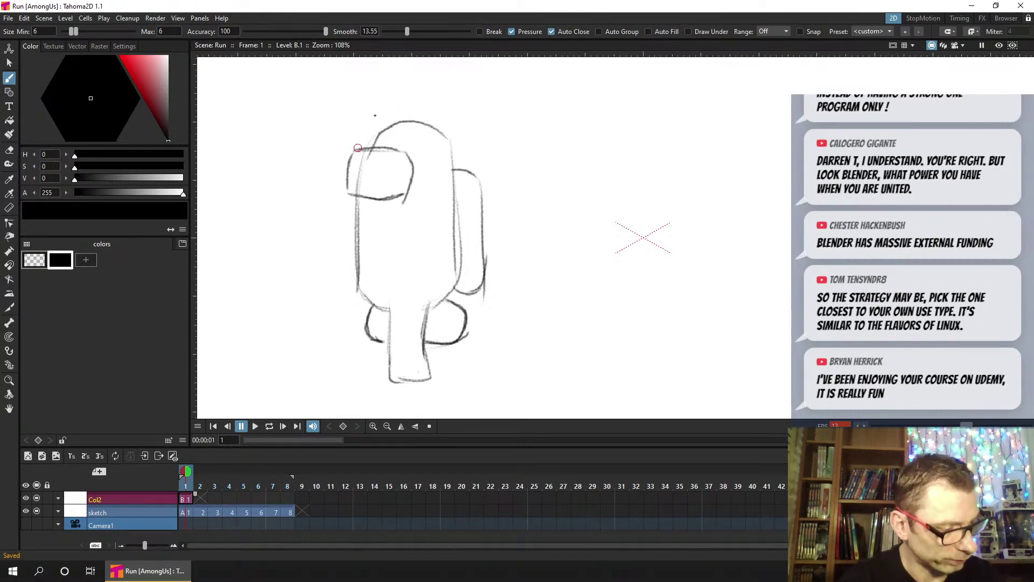
Ink the visor as a closed black outline over the frame 1 sketch and save the scene
left_click_drag(356, 148, 347, 189)
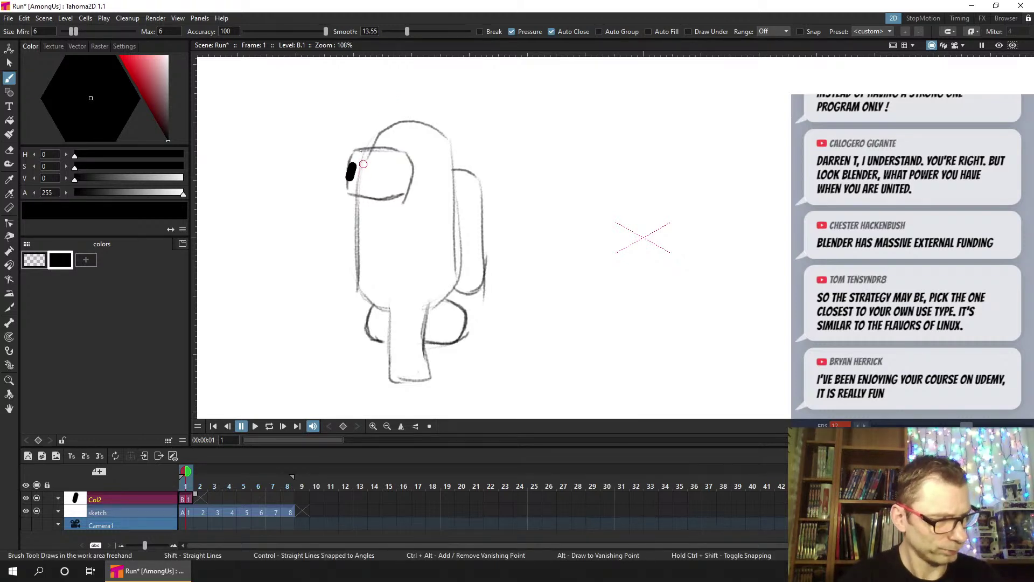
mouse_move(357, 149)
left_mouse_down()
mouse_move(350, 195)
mouse_move(404, 195)
mouse_move(405, 152)
mouse_move(359, 147)
left_mouse_up()
key("ctrl+s")
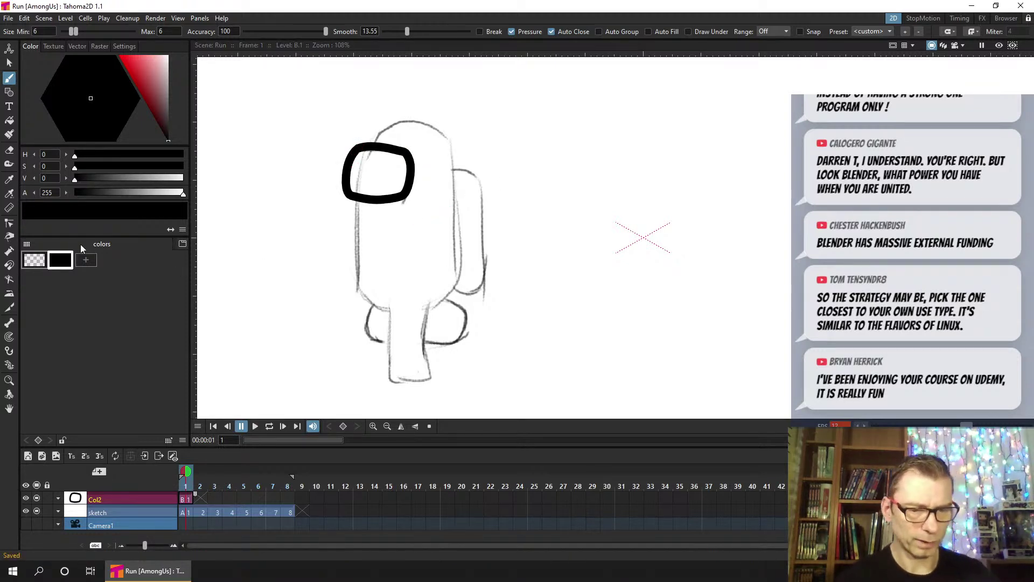
Smooth the top edge of the frame 1 visor outline by adjusting its control points
left_click(9, 223)
left_click(390, 153)
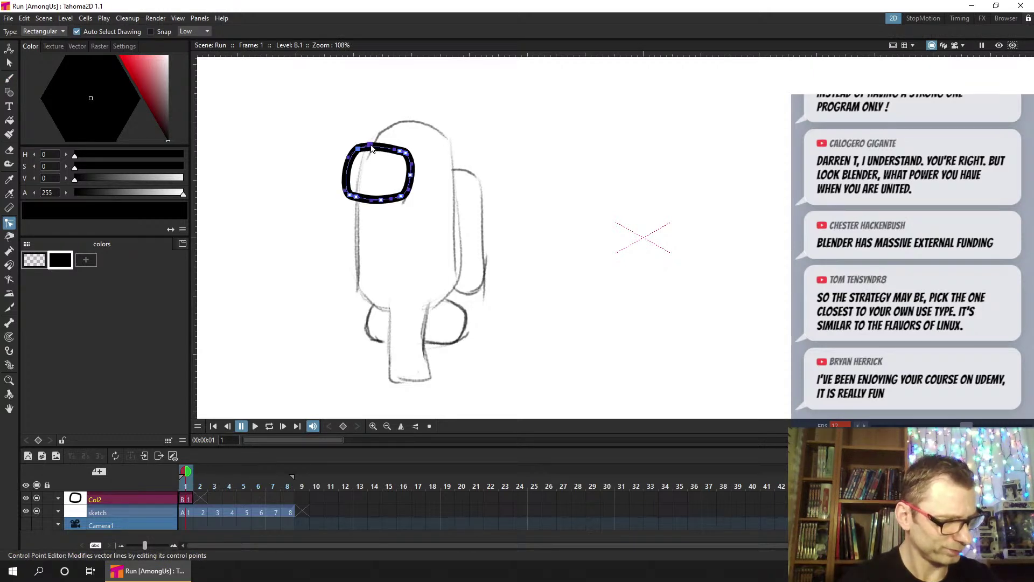
left_click_drag(373, 149, 377, 149)
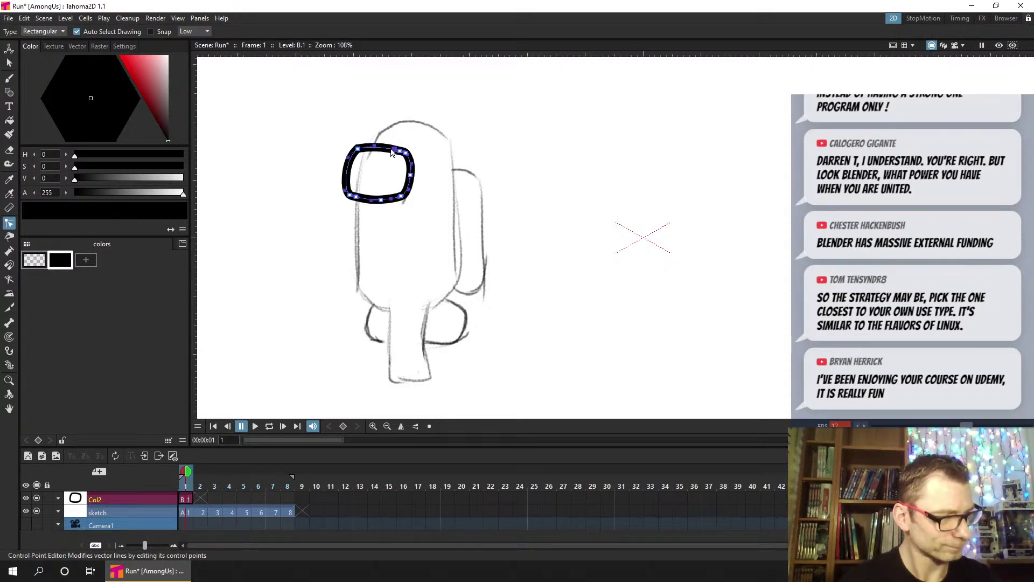
left_click(377, 202)
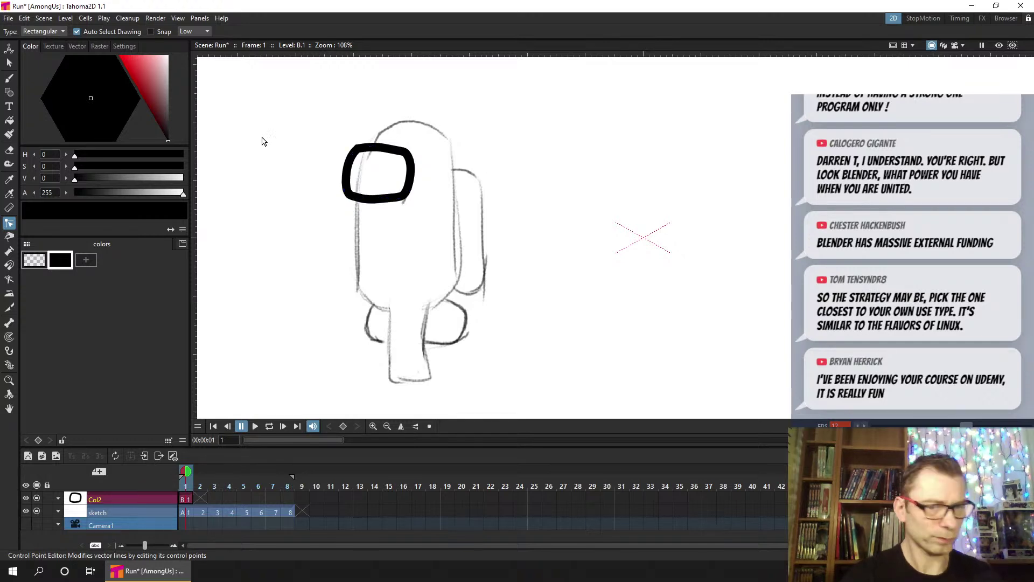
Turn off Auto Close for the brush, save the scene, and trace the head, back and front leg in frame 1
left_click(11, 79)
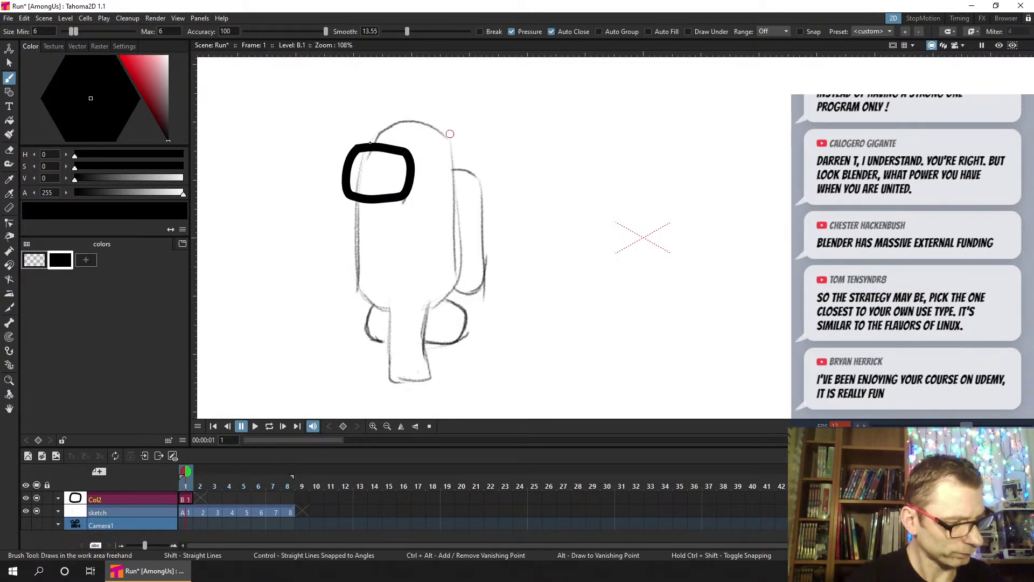
mouse_move(370, 145)
left_mouse_down()
mouse_move(417, 118)
mouse_move(447, 148)
mouse_move(452, 277)
mouse_move(456, 256)
mouse_move(433, 307)
left_mouse_up()
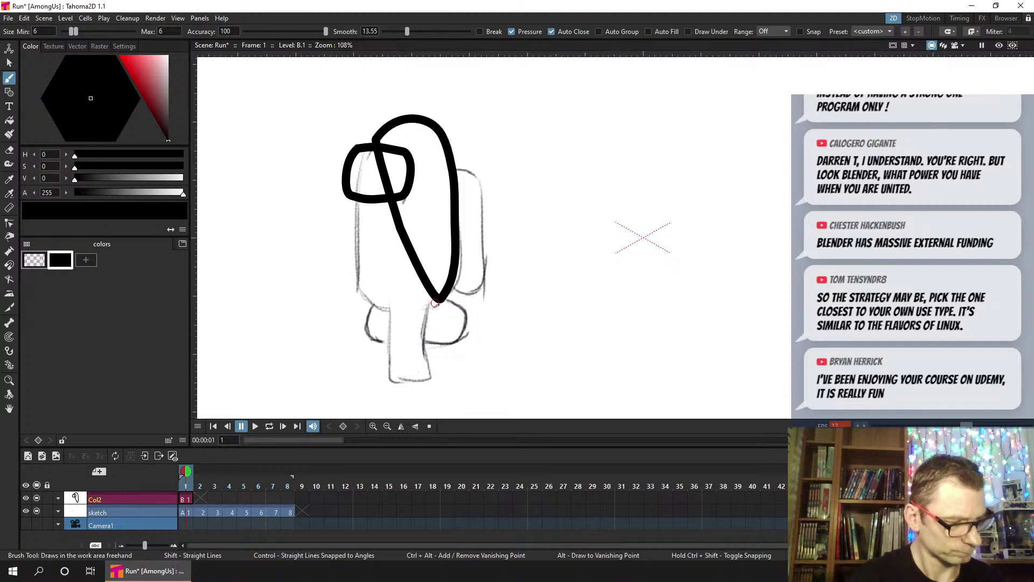
key("ctrl+z")
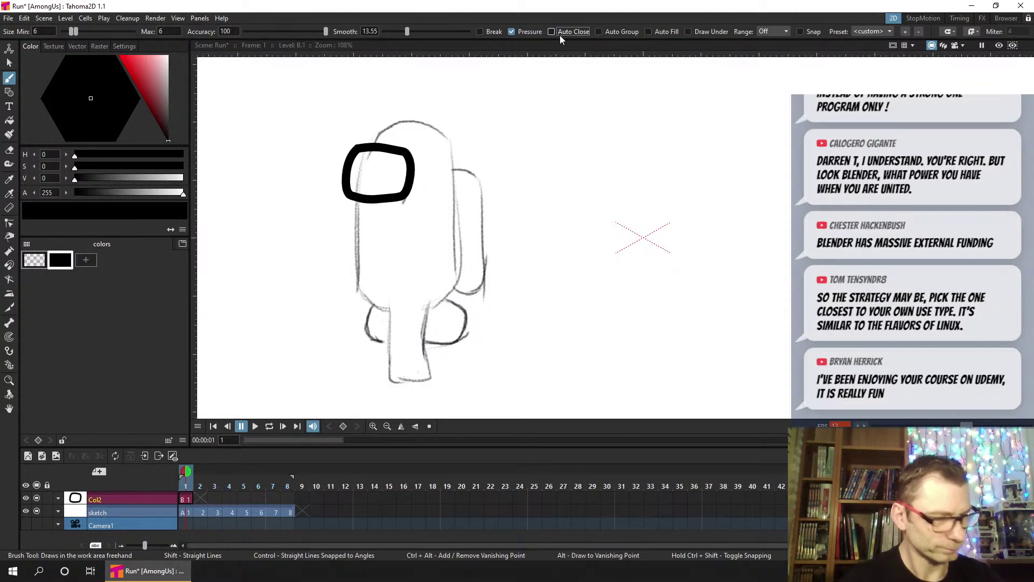
key("ctrl+s")
mouse_move(369, 146)
left_mouse_down()
mouse_move(399, 120)
mouse_move(426, 124)
mouse_move(453, 165)
mouse_move(459, 250)
mouse_move(449, 297)
mouse_move(427, 315)
mouse_move(421, 350)
mouse_move(433, 377)
mouse_move(385, 377)
mouse_move(396, 296)
left_mouse_up()
Trace the body's front edge below the visor and the back leg on both sides of the front leg, and save
mouse_move(357, 205)
left_mouse_down()
mouse_move(360, 300)
mouse_move(372, 311)
left_mouse_up()
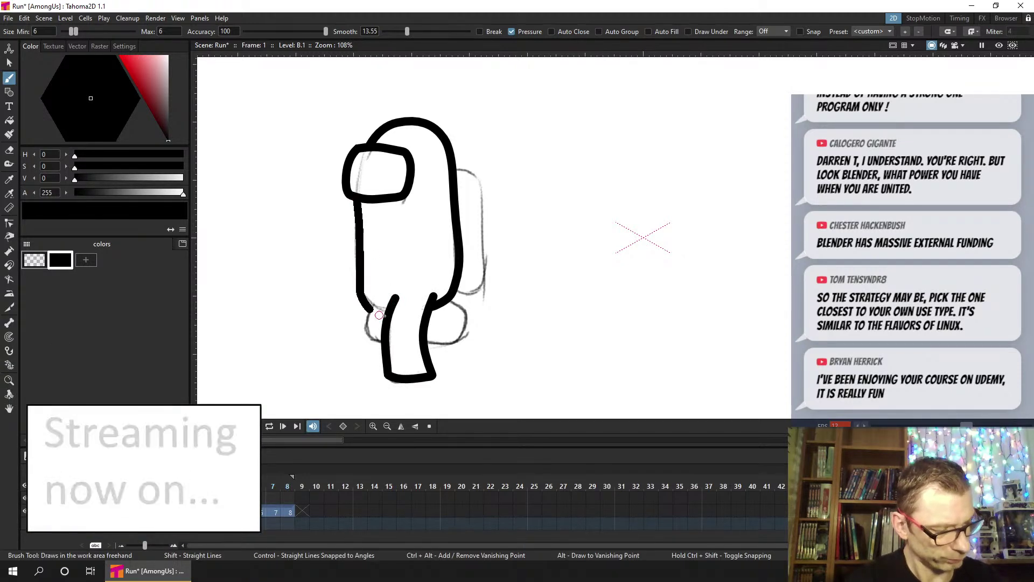
key("ctrl+z")
mouse_move(359, 198)
left_mouse_down()
mouse_move(360, 285)
mouse_move(389, 308)
left_mouse_up()
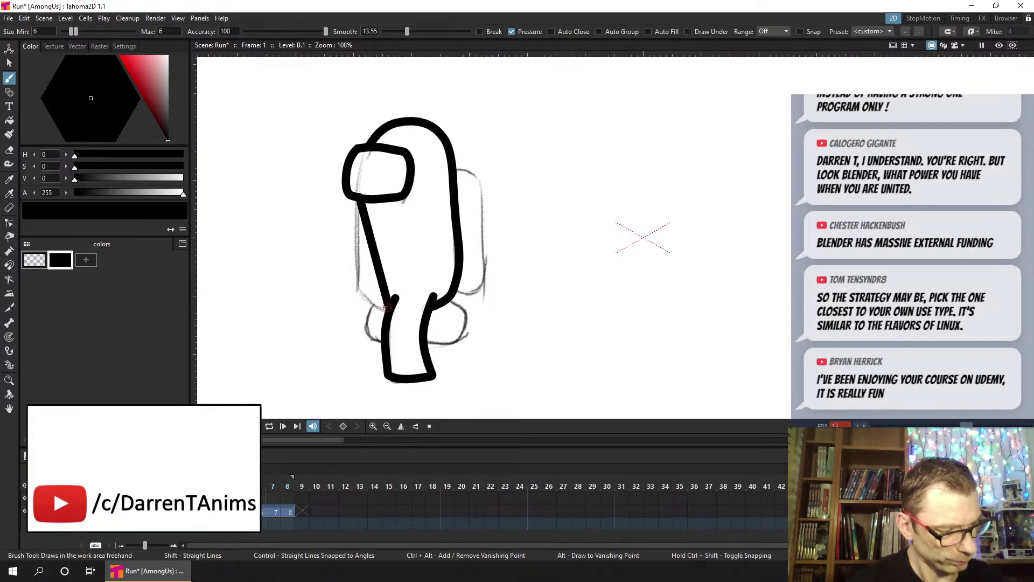
key("ctrl+z")
mouse_move(357, 198)
left_mouse_down()
mouse_move(361, 296)
mouse_move(386, 312)
left_mouse_up()
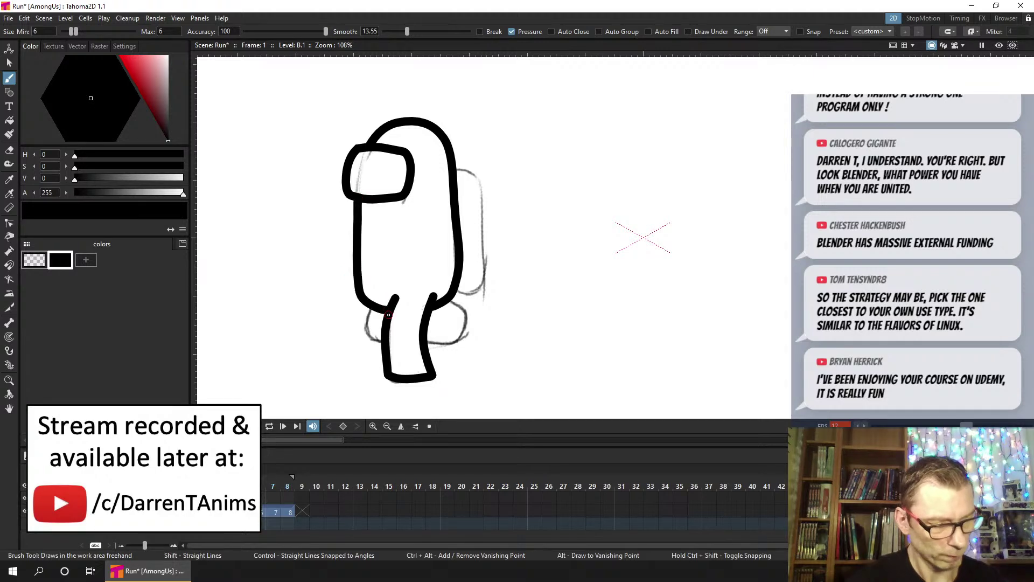
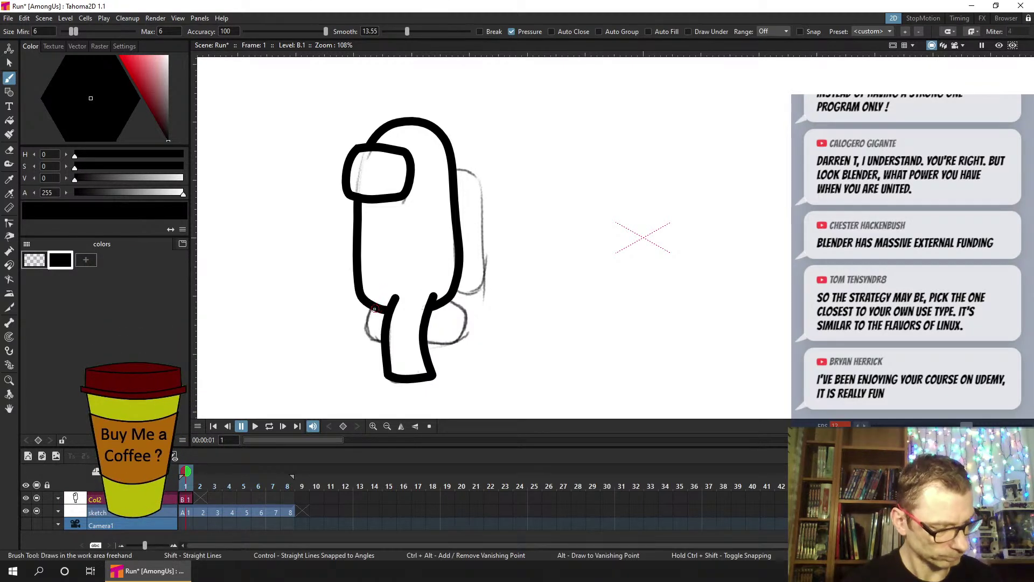
mouse_move(375, 307)
left_mouse_down()
mouse_move(375, 340)
mouse_move(452, 341)
mouse_move(468, 335)
mouse_move(468, 313)
mouse_move(438, 313)
left_mouse_up()
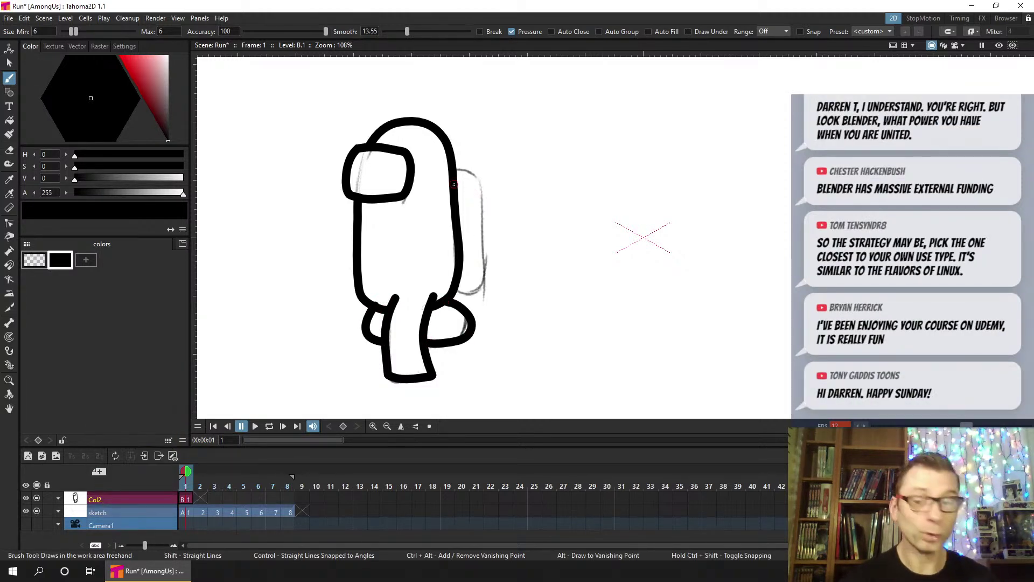
key("ctrl+s")
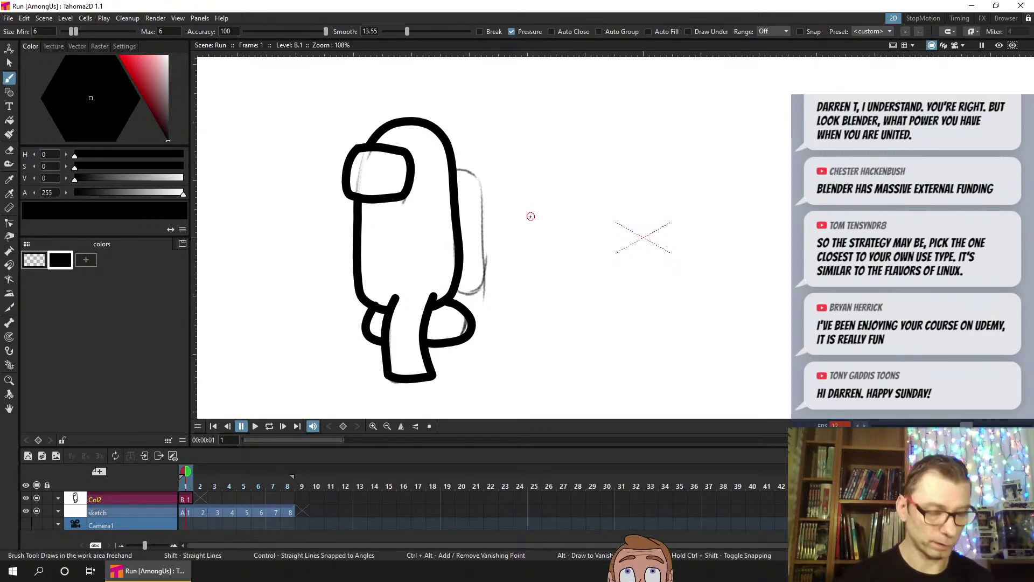
Adjust the control point where the back leg meets the body's lower front in frame 1, and save the scene
left_click(189, 499)
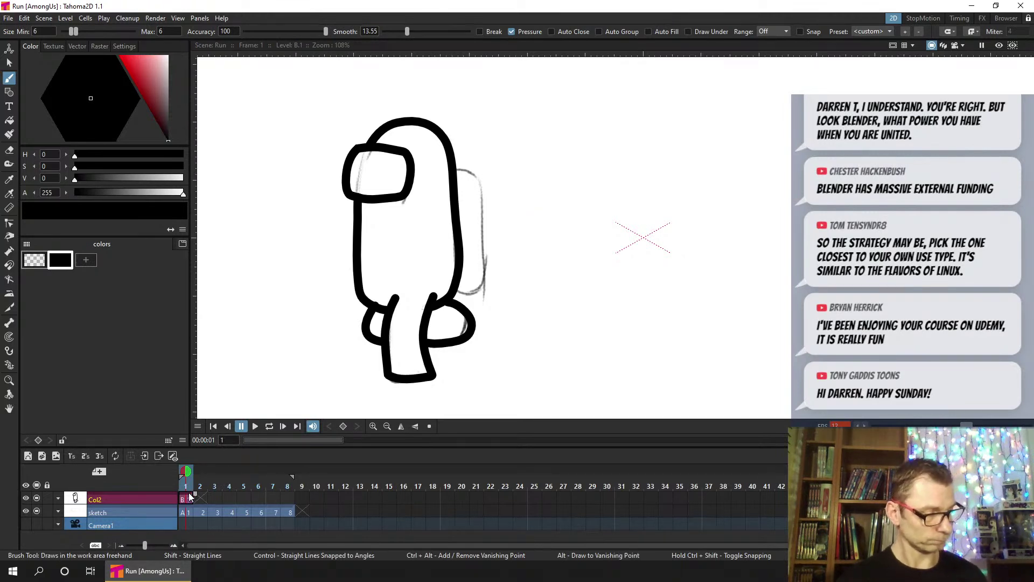
key("c")
left_click(377, 309)
left_click_drag(377, 309, 373, 305)
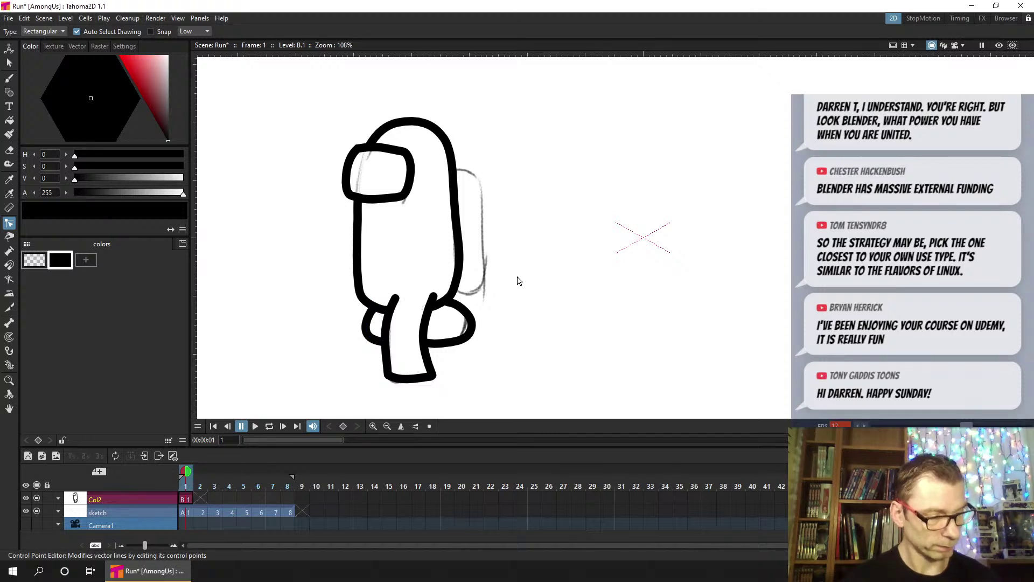
key("ctrl+s")
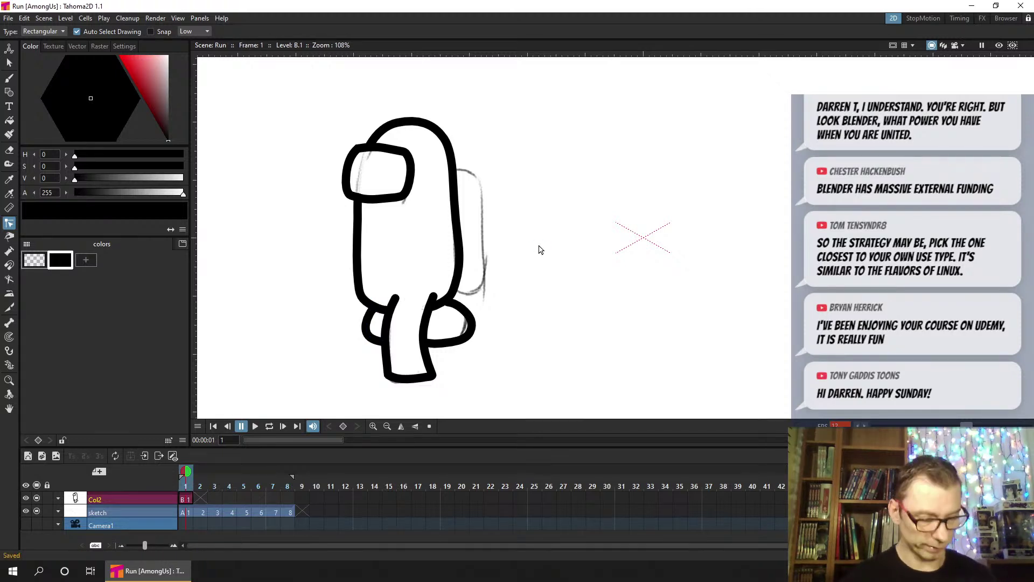
Trace the visor outline in frame 2 of Col2 and close the gap in its top edge by moving control points
left_click(198, 497)
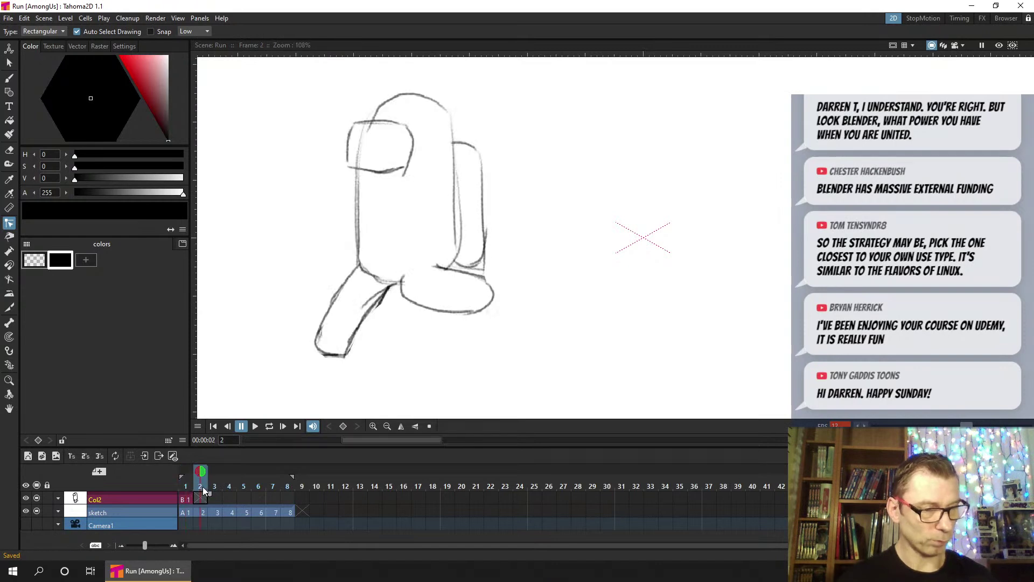
left_click(10, 78)
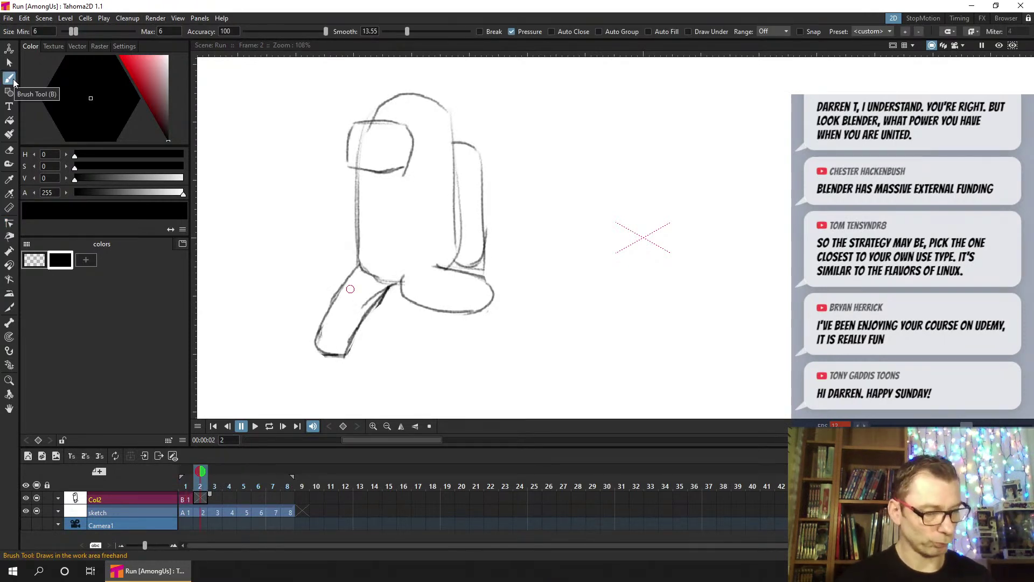
mouse_move(355, 123)
left_mouse_down()
mouse_move(345, 171)
mouse_move(407, 173)
mouse_move(414, 138)
mouse_move(403, 125)
mouse_move(354, 122)
left_mouse_up()
key("c")
left_click(362, 123)
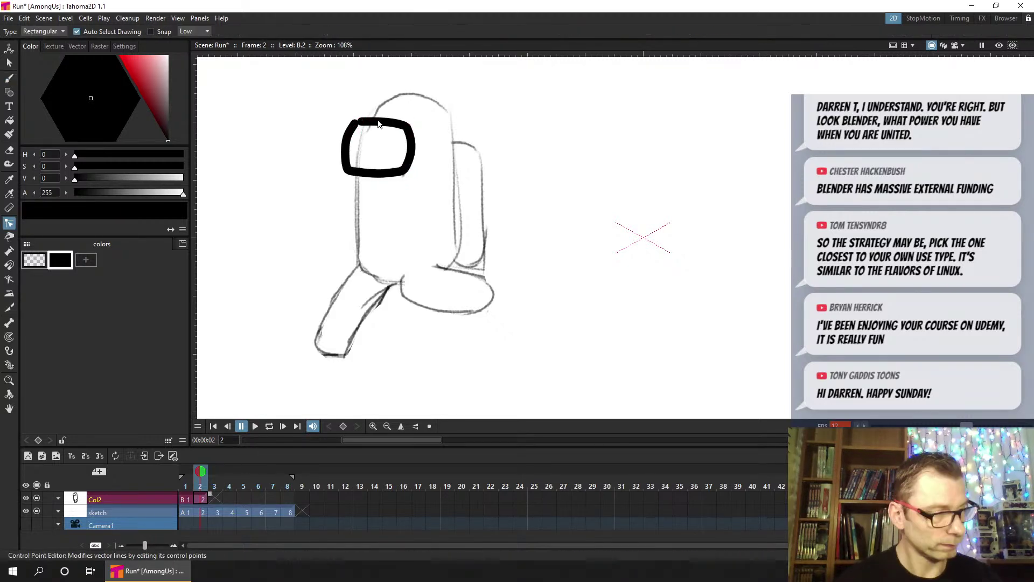
left_click_drag(362, 122, 356, 124)
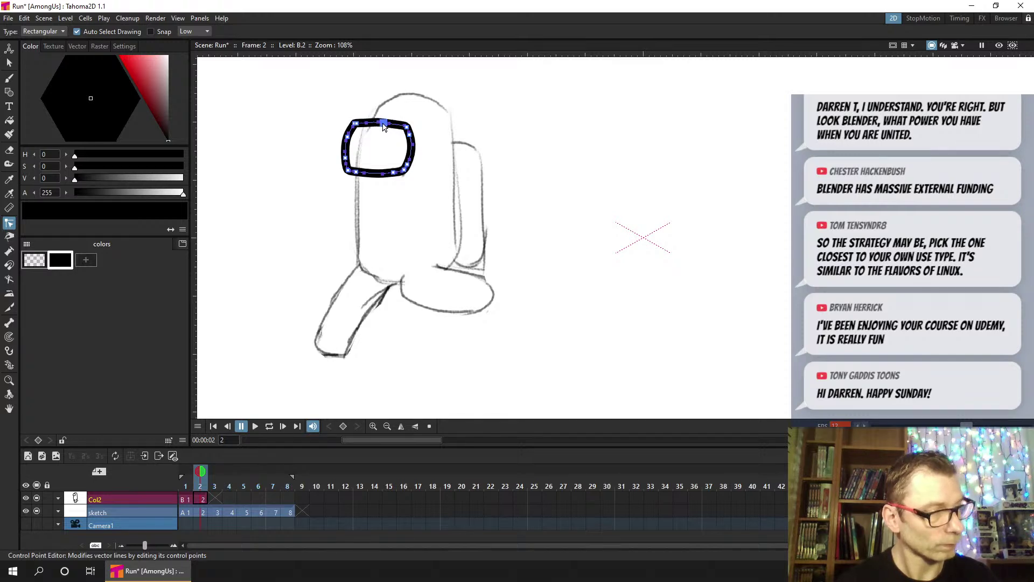
left_click(510, 124)
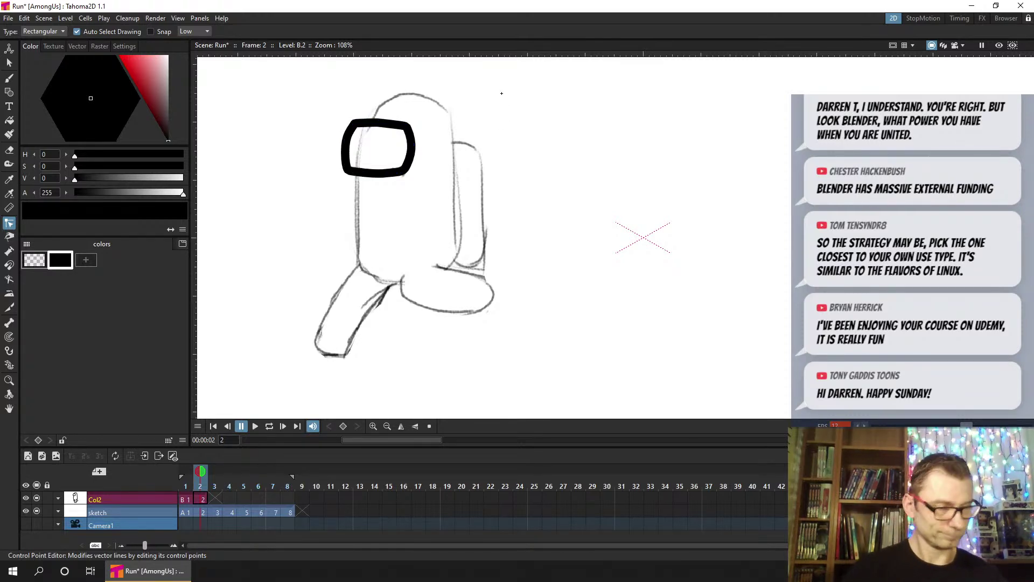
Trace the head and back in frame 2 with one brush stroke from the visor down to the hip
key("b")
mouse_move(368, 117)
left_mouse_down()
mouse_move(389, 99)
mouse_move(425, 95)
mouse_move(449, 117)
mouse_move(459, 221)
mouse_move(447, 268)
left_mouse_up()
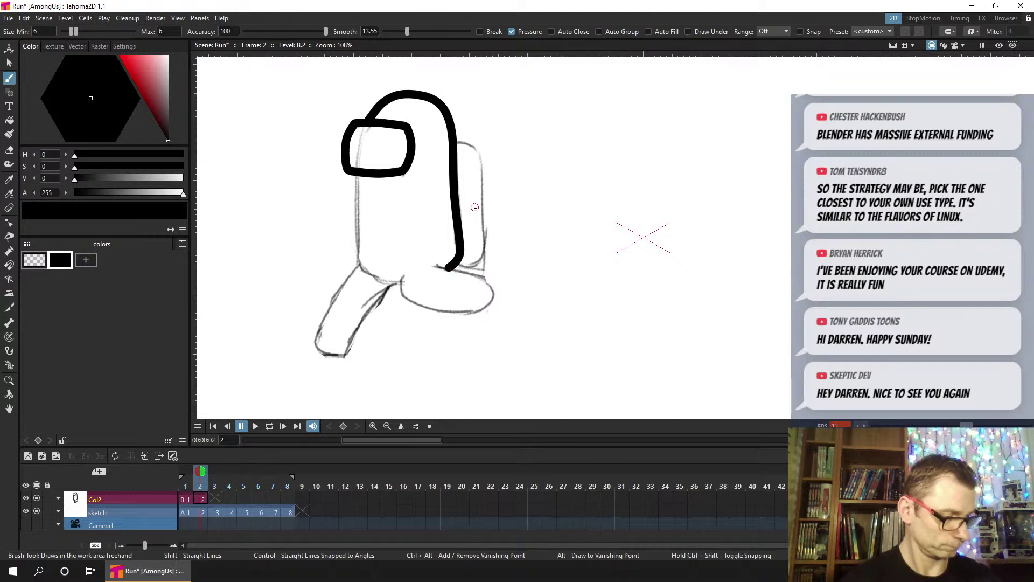
key("ctrl+z")
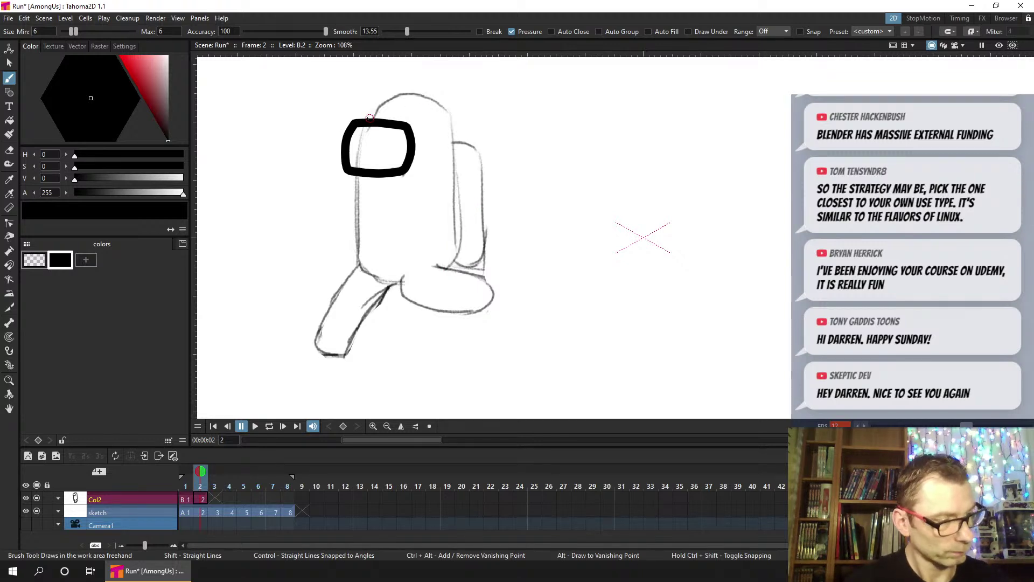
mouse_move(370, 117)
left_mouse_down()
mouse_move(420, 97)
mouse_move(445, 114)
mouse_move(449, 266)
left_mouse_up()
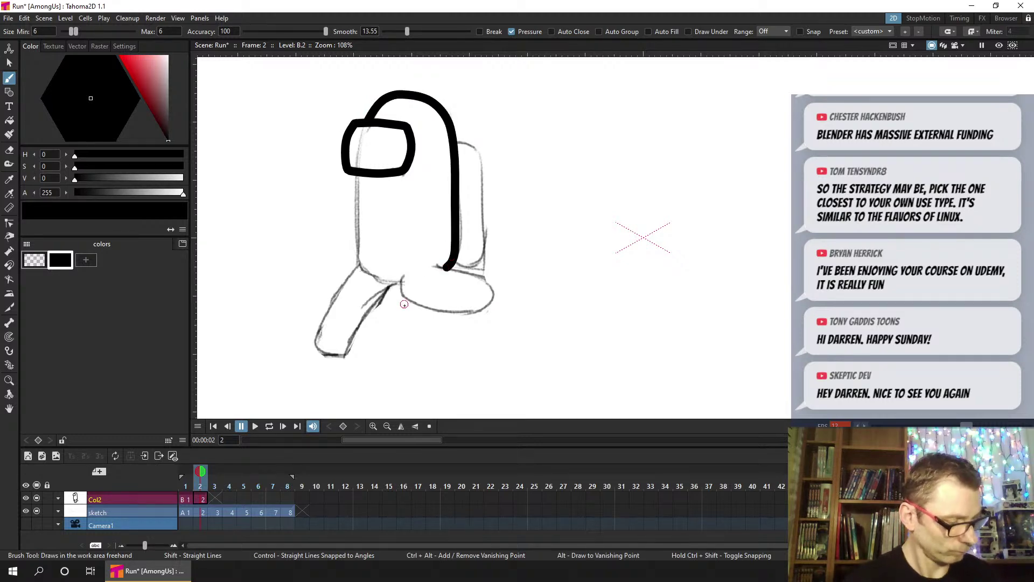
Trace the raised back leg, the body's front edge and the extended front leg in frame 2, and save the scene
mouse_move(406, 274)
left_mouse_down()
mouse_move(409, 300)
mouse_move(438, 308)
mouse_move(472, 312)
mouse_move(492, 297)
mouse_move(485, 280)
mouse_move(434, 265)
left_mouse_up()
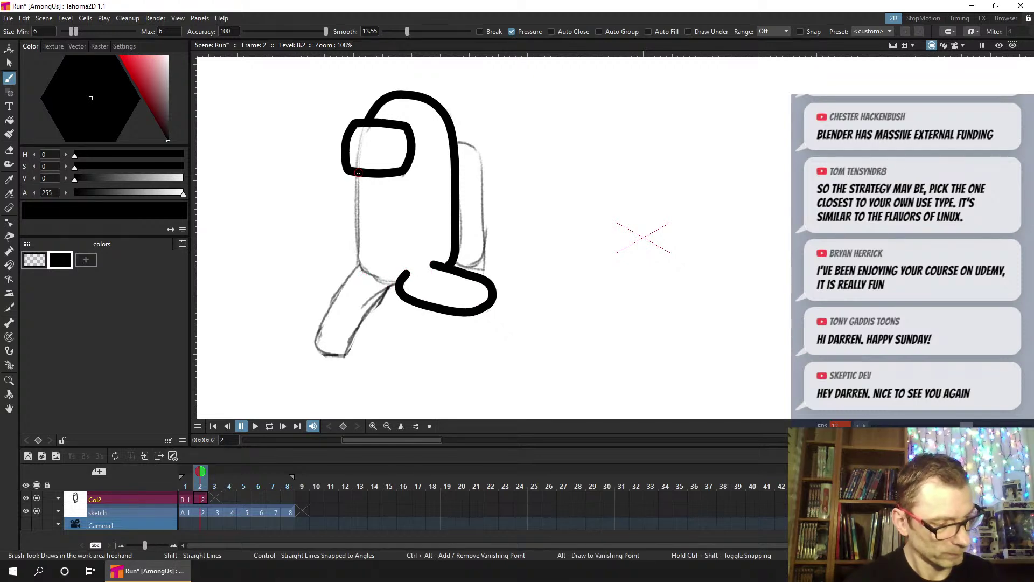
mouse_move(358, 172)
left_mouse_down()
mouse_move(360, 265)
mouse_move(402, 280)
mouse_move(379, 305)
mouse_move(339, 292)
mouse_move(318, 322)
mouse_move(318, 350)
mouse_move(350, 348)
mouse_move(398, 282)
left_mouse_up()
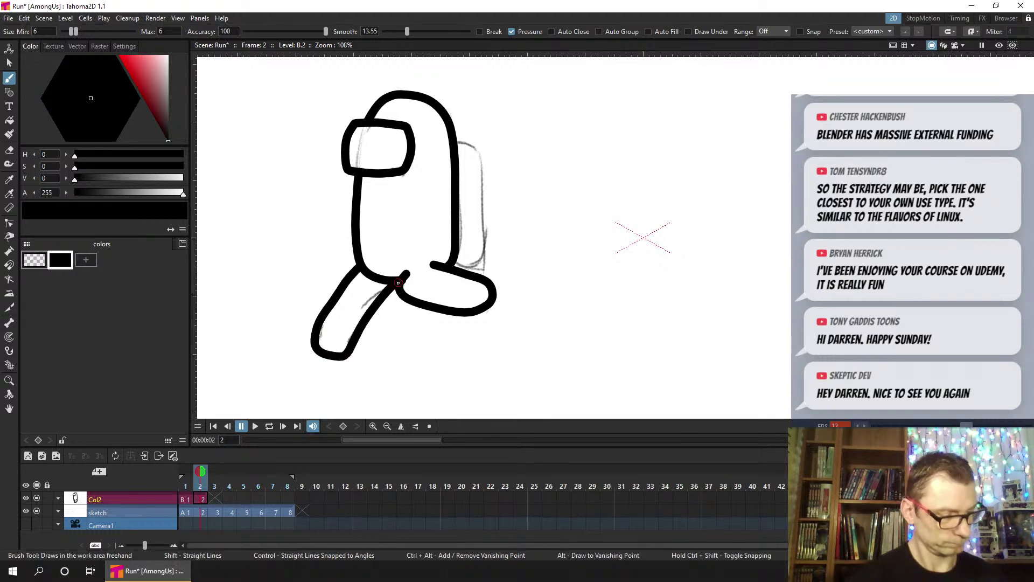
key("ctrl+s")
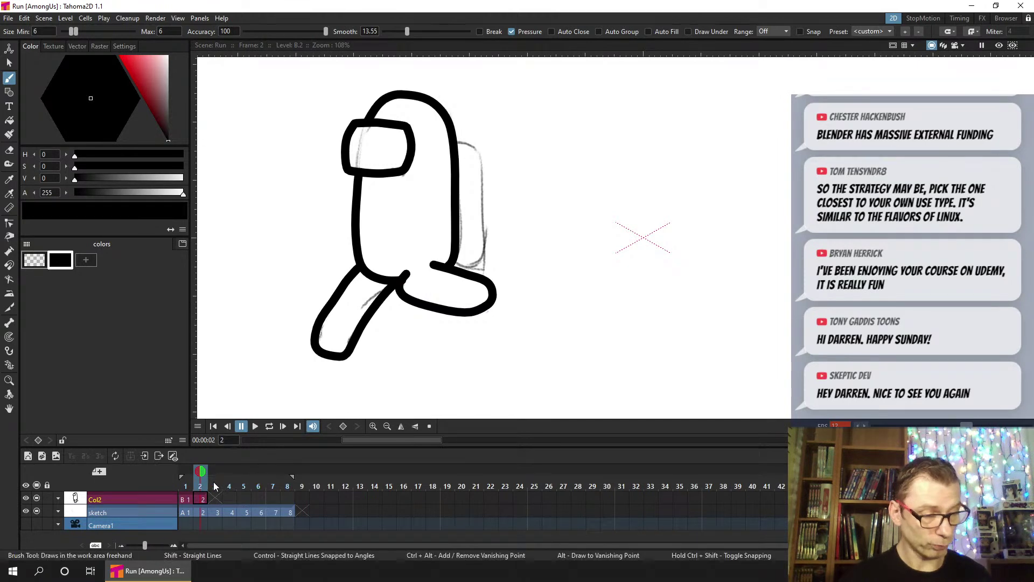
Compare the sketch frames after frame 2 and extend the frame 2 drawing of Col2 through frame 4
left_click(215, 487)
left_click_drag(230, 485, 200, 485)
left_click(211, 497)
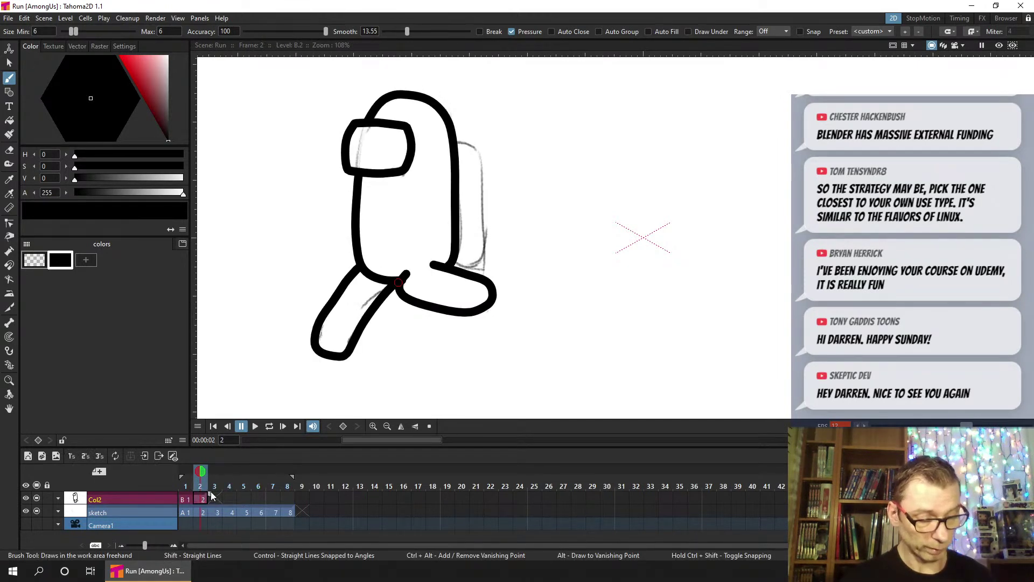
left_click(239, 492)
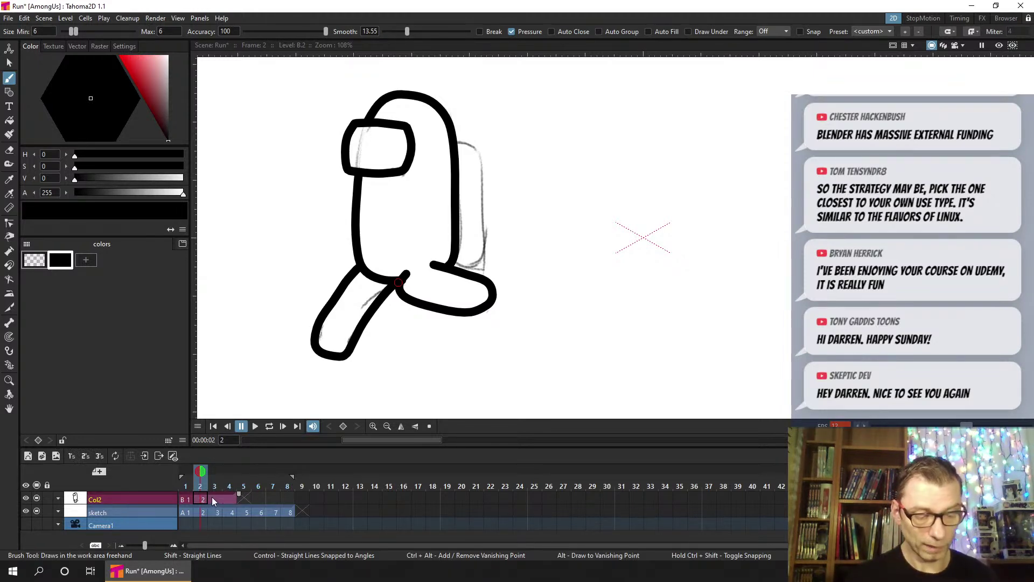
Duplicate the held drawing into separate drawings at frames 3 and 4 of Col2, and save the scene
left_click(214, 499)
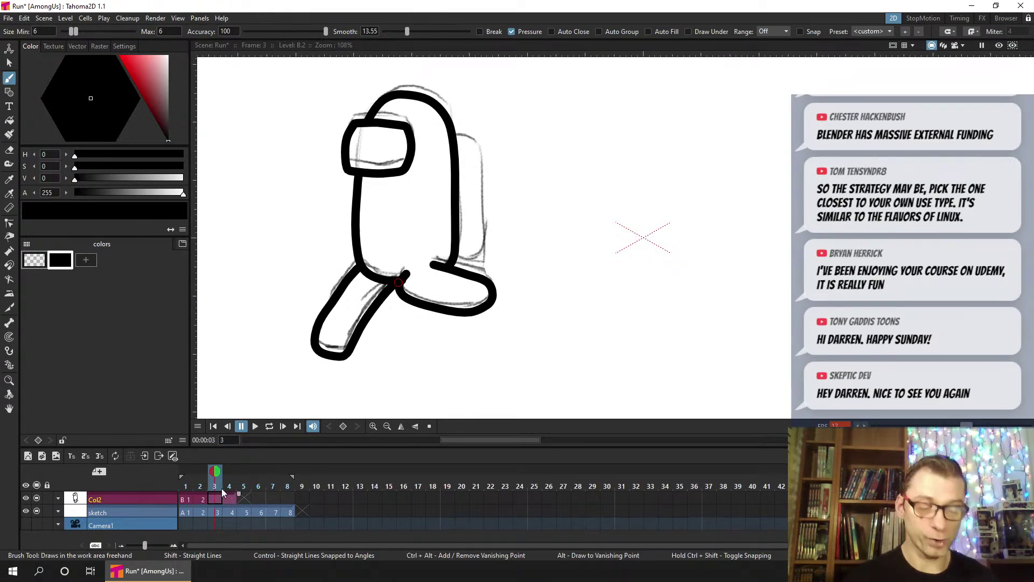
left_click(222, 488)
key("ctrl+s")
Select the whole character in frame 3 and move it about 17 px up and 2 px across to match the sketch
left_click(214, 499)
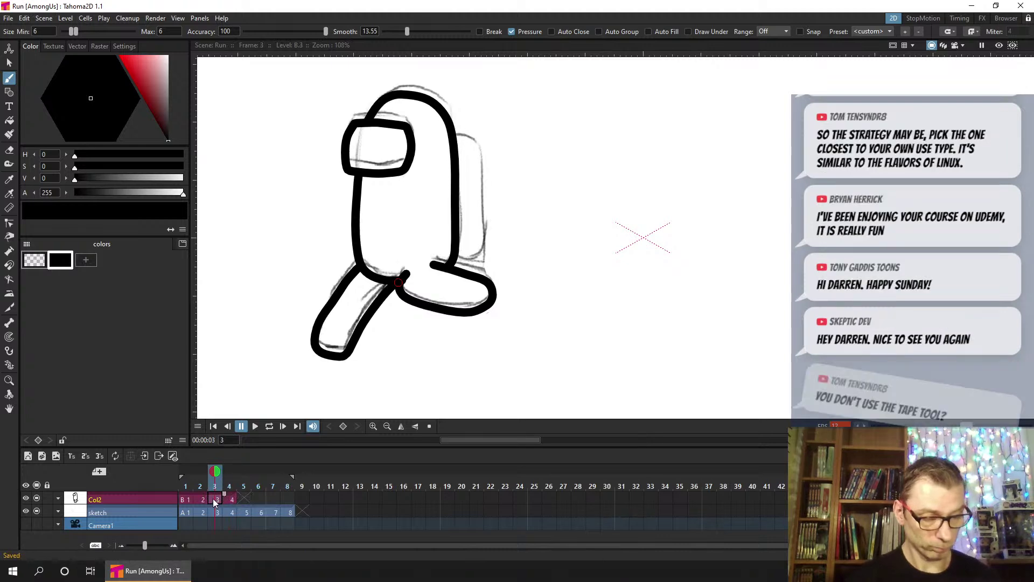
left_click(9, 63)
mouse_move(372, 387)
left_mouse_down()
mouse_move(480, 85)
mouse_move(331, 197)
left_mouse_up()
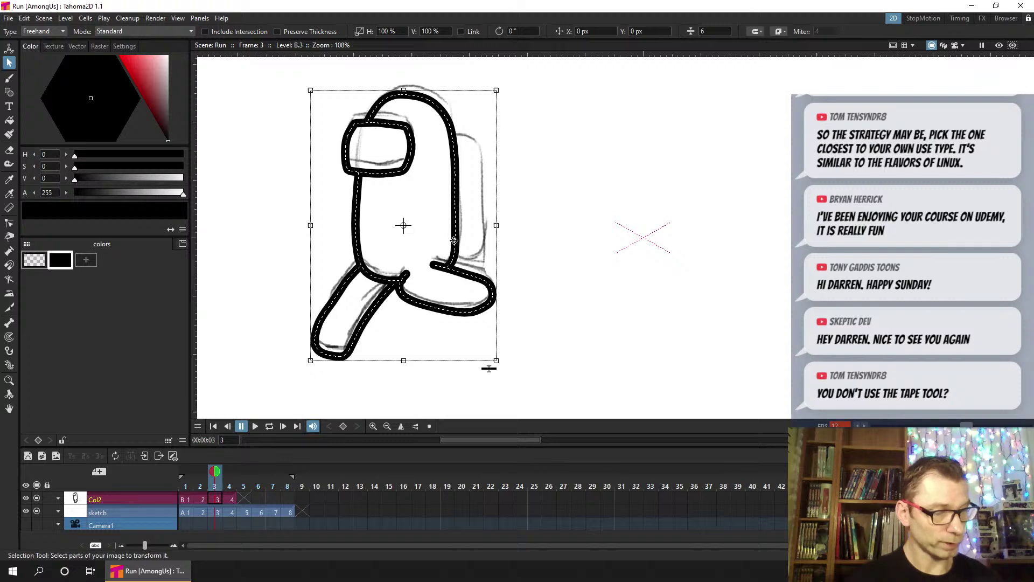
left_click_drag(455, 240, 455, 230)
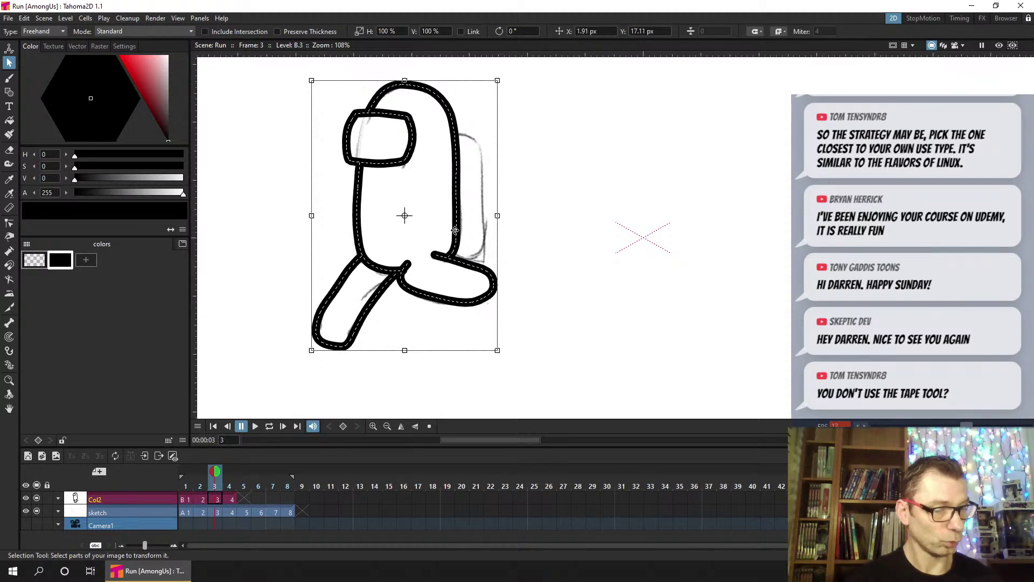
Check the frame 4 drawing of Col2 against its sketch, save the scene and go to frame 5
left_click(231, 499)
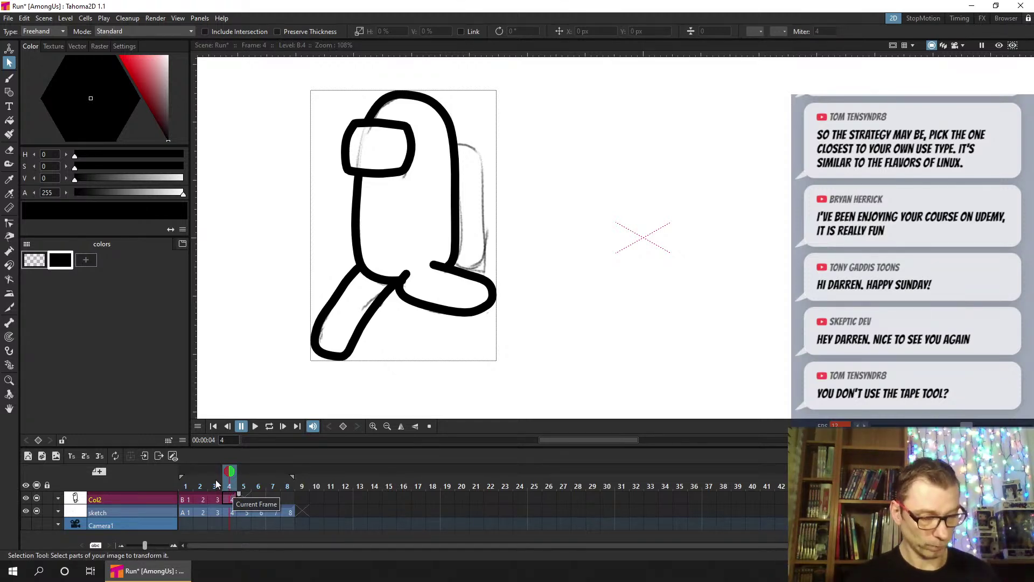
left_click(243, 498)
key("ctrl+s")
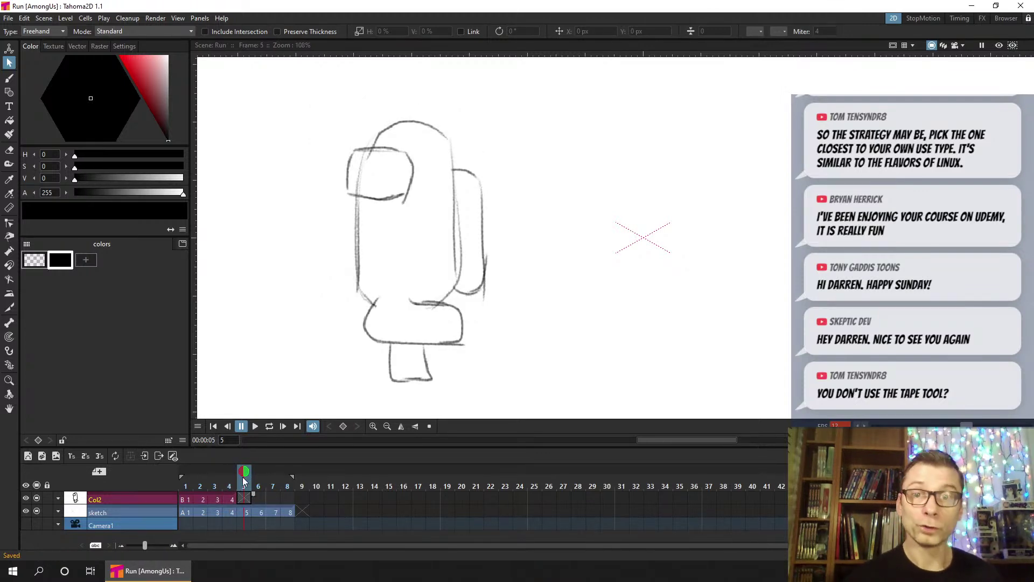
Trace the visor over the sketch in frame 5 of Col2 with the Brush, redoing the first outline, and save the scene
left_click(15, 76)
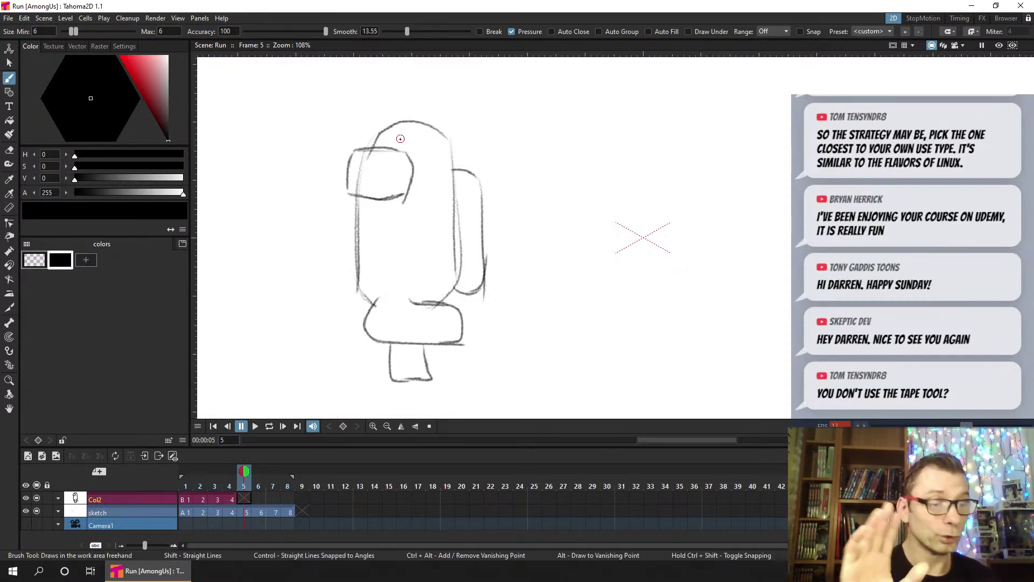
mouse_move(354, 155)
left_mouse_down()
mouse_move(404, 149)
mouse_move(404, 196)
mouse_move(347, 197)
mouse_move(353, 156)
mouse_move(366, 161)
left_mouse_up()
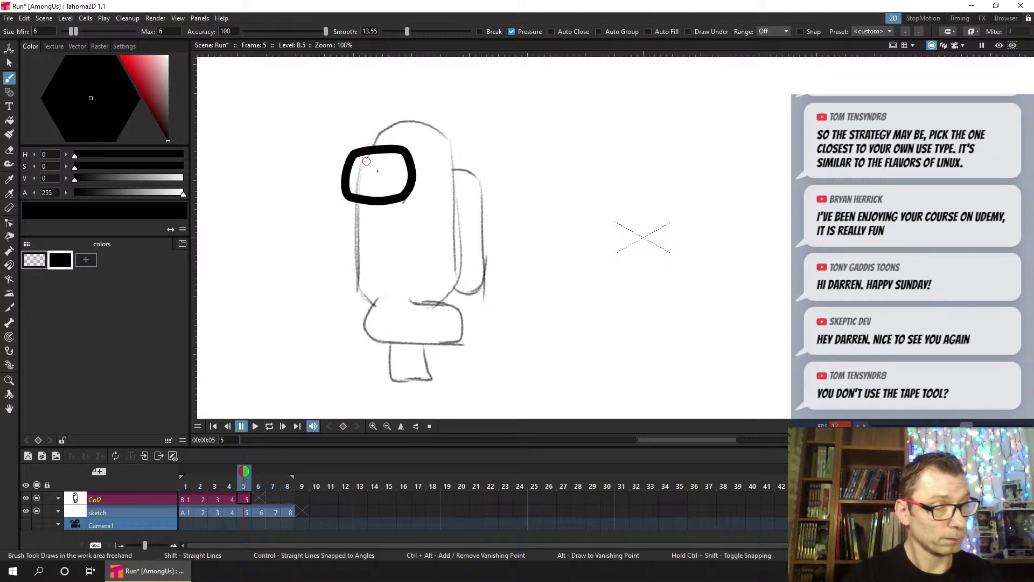
key("ctrl+z")
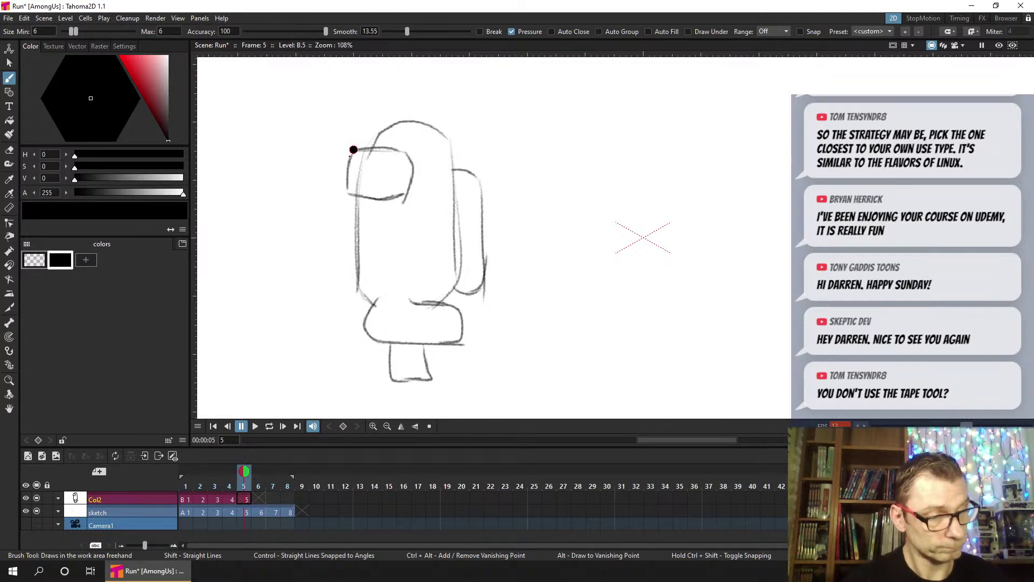
mouse_move(345, 174)
left_mouse_down()
mouse_move(347, 195)
mouse_move(407, 198)
mouse_move(412, 156)
mouse_move(394, 145)
mouse_move(352, 152)
left_mouse_up()
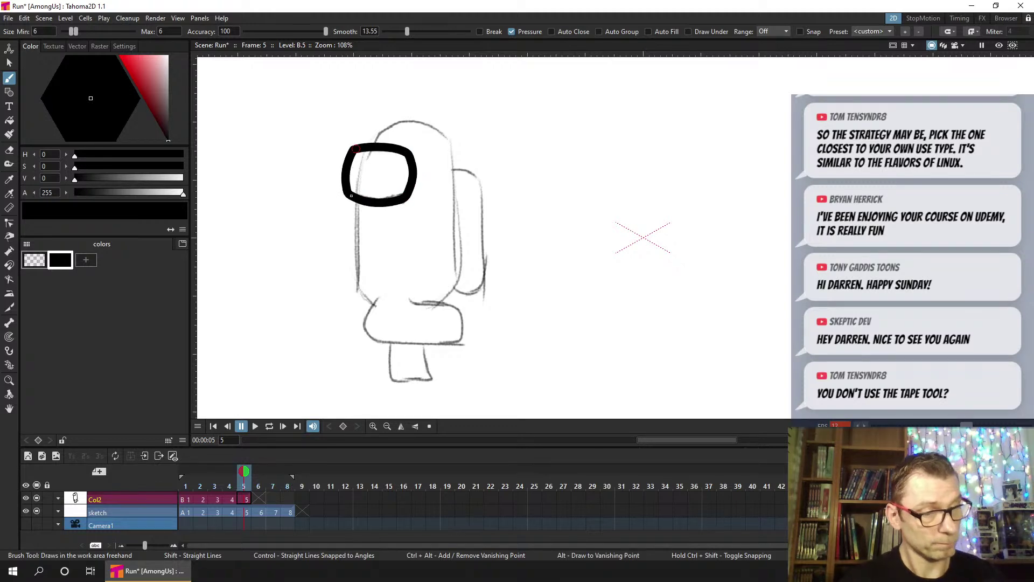
key("ctrl+s")
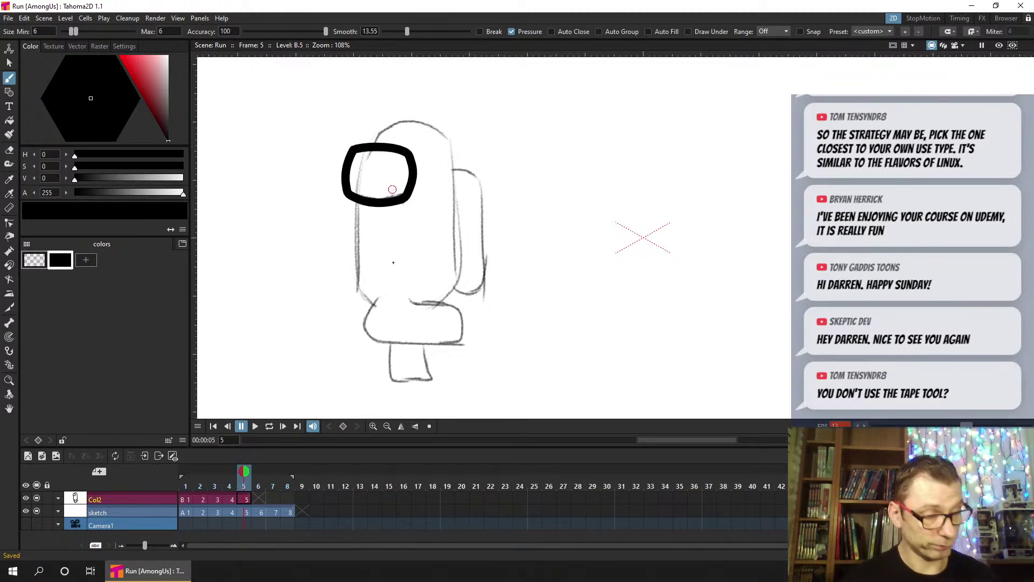
Trace the bent leg's rounded outline and the body's front edge below the visor in frame 5, and save the scene
mouse_move(381, 295)
left_mouse_down()
mouse_move(363, 323)
mouse_move(368, 339)
mouse_move(441, 343)
left_mouse_up()
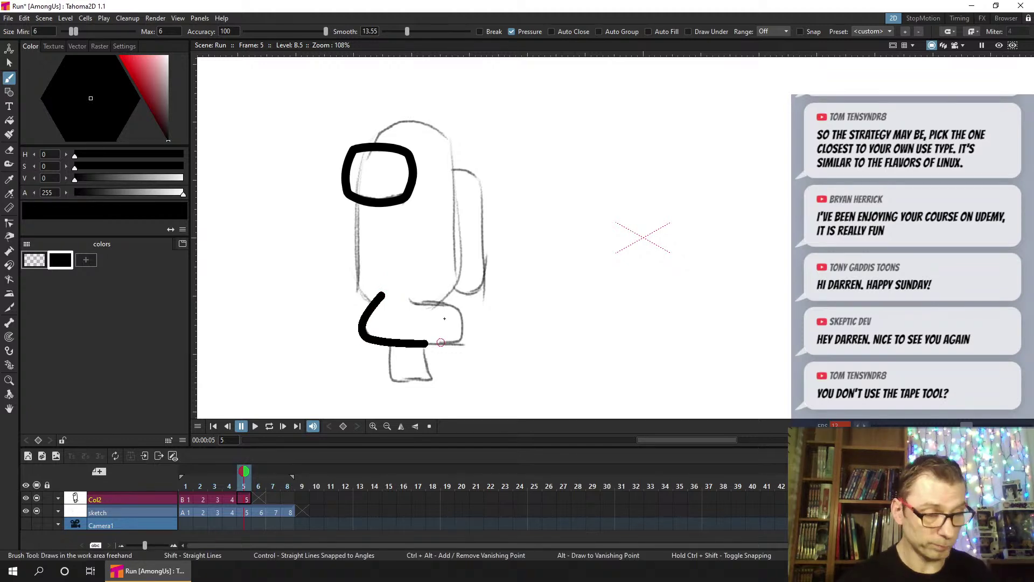
key("ctrl+z")
mouse_move(378, 296)
left_mouse_down()
mouse_move(372, 337)
mouse_move(427, 342)
mouse_move(466, 331)
mouse_move(459, 307)
mouse_move(411, 295)
left_mouse_up()
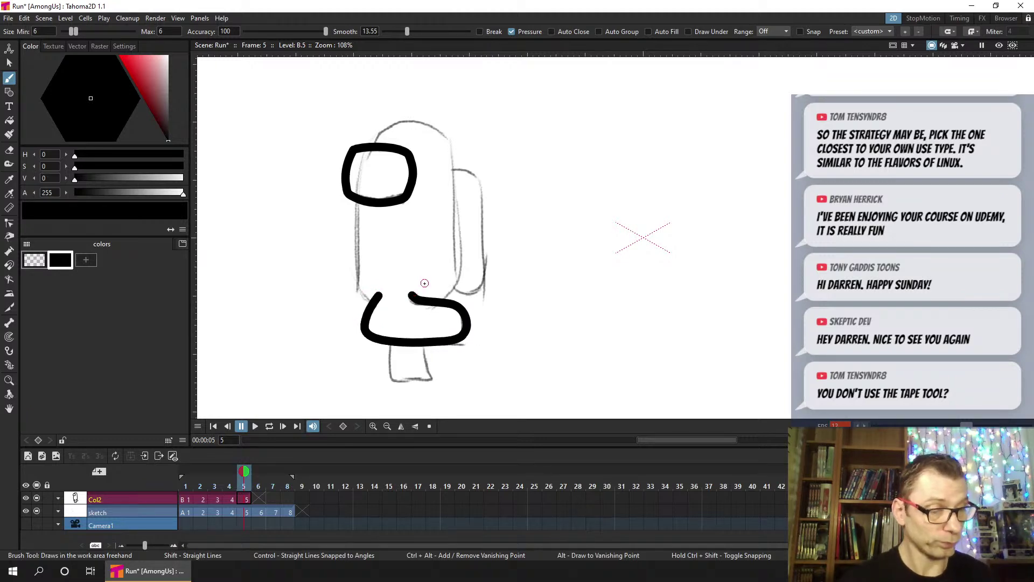
mouse_move(357, 200)
left_mouse_down()
mouse_move(355, 275)
mouse_move(377, 298)
left_mouse_up()
key("ctrl+z")
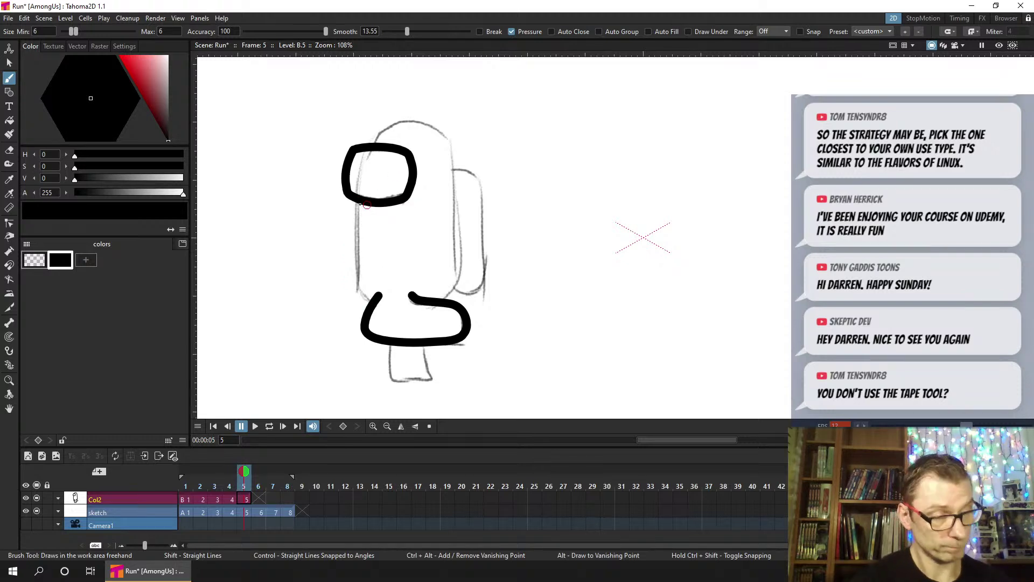
mouse_move(355, 204)
left_mouse_down()
mouse_move(362, 299)
mouse_move(372, 295)
left_mouse_up()
key("ctrl+s")
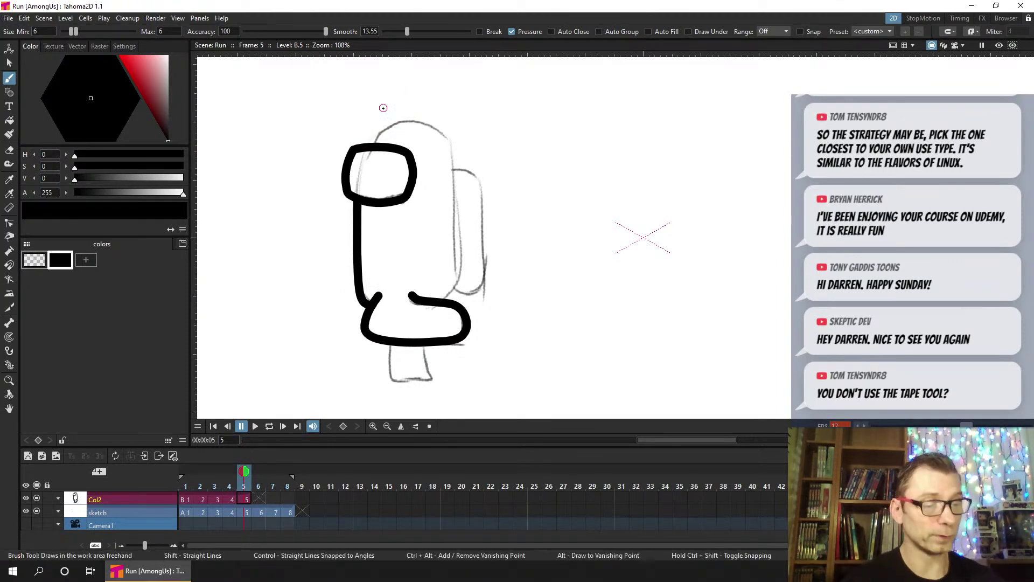
Trace the head and back edge of the body plus the lower standing leg in frame 5, and save the scene
mouse_move(367, 141)
left_mouse_down()
mouse_move(406, 120)
mouse_move(450, 147)
left_mouse_up()
mouse_move(449, 184)
left_mouse_down()
mouse_move(454, 254)
mouse_move(440, 295)
left_mouse_up()
key("ctrl+s")
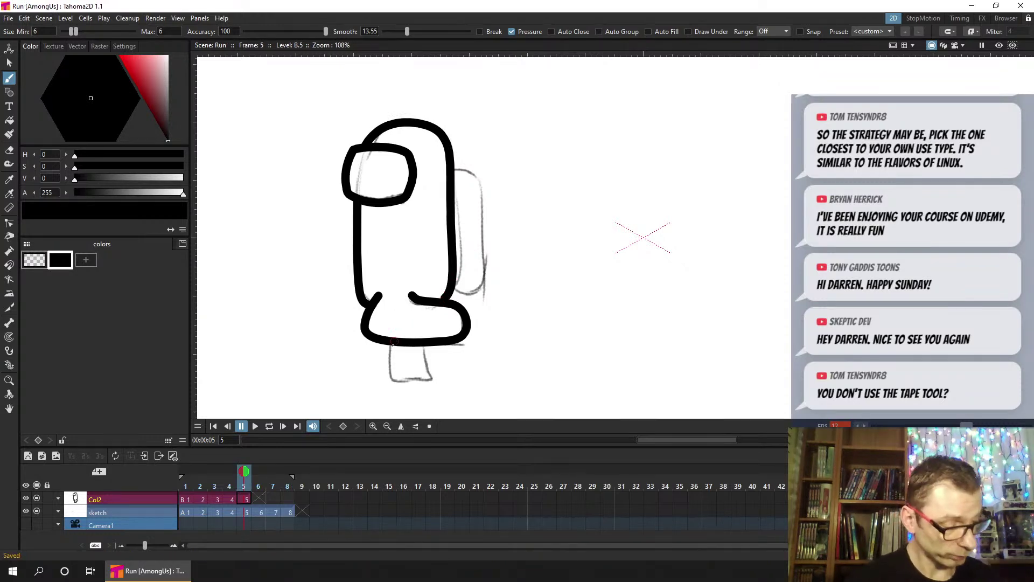
mouse_move(391, 342)
left_mouse_down()
mouse_move(391, 377)
mouse_move(420, 382)
mouse_move(432, 379)
mouse_move(423, 348)
left_mouse_up()
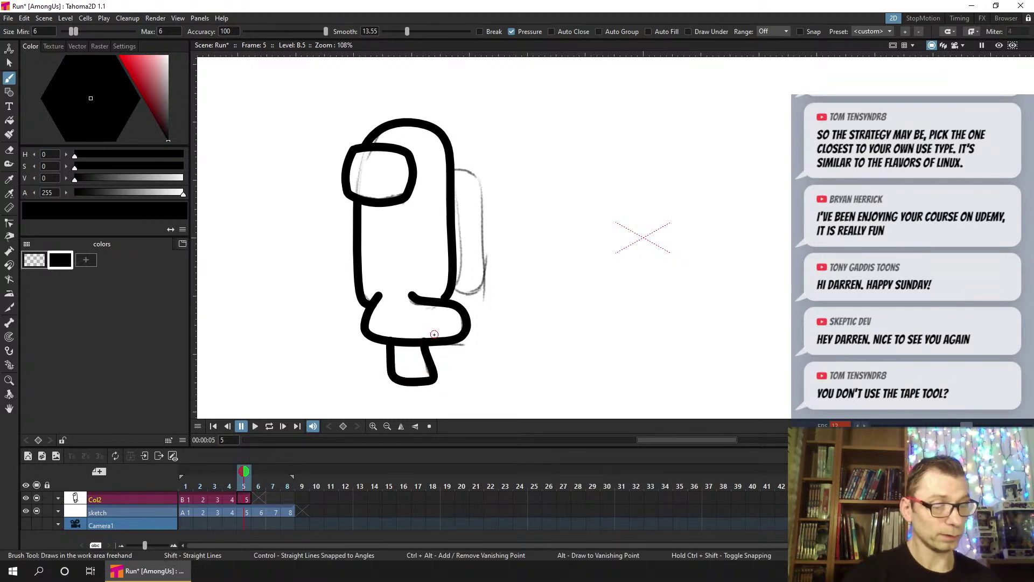
key("ctrl+s")
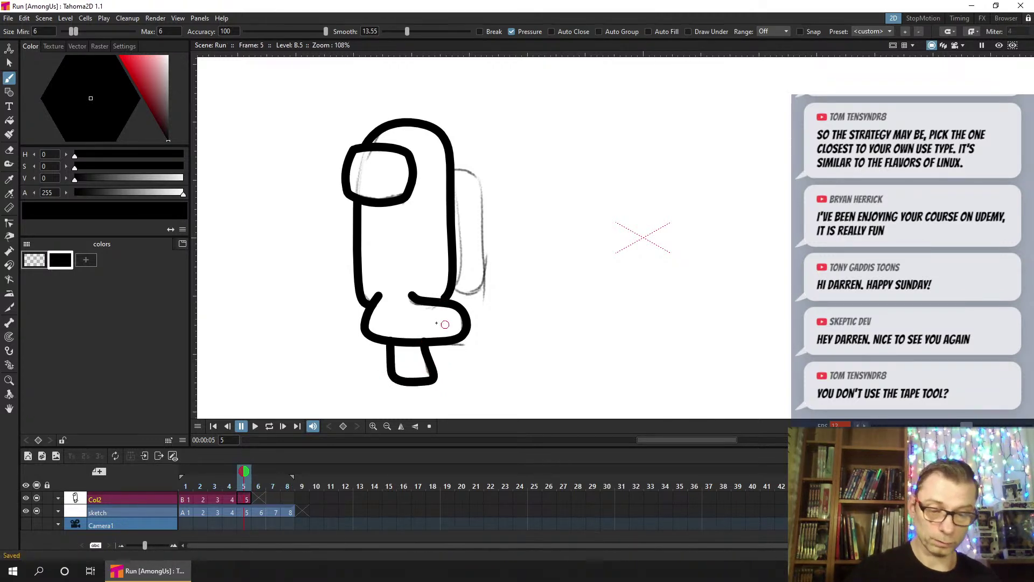
Adjust the upper end points of the standing leg's line in frame 5 with the Control Point Editor, and save the scene
key("c")
left_click(431, 366)
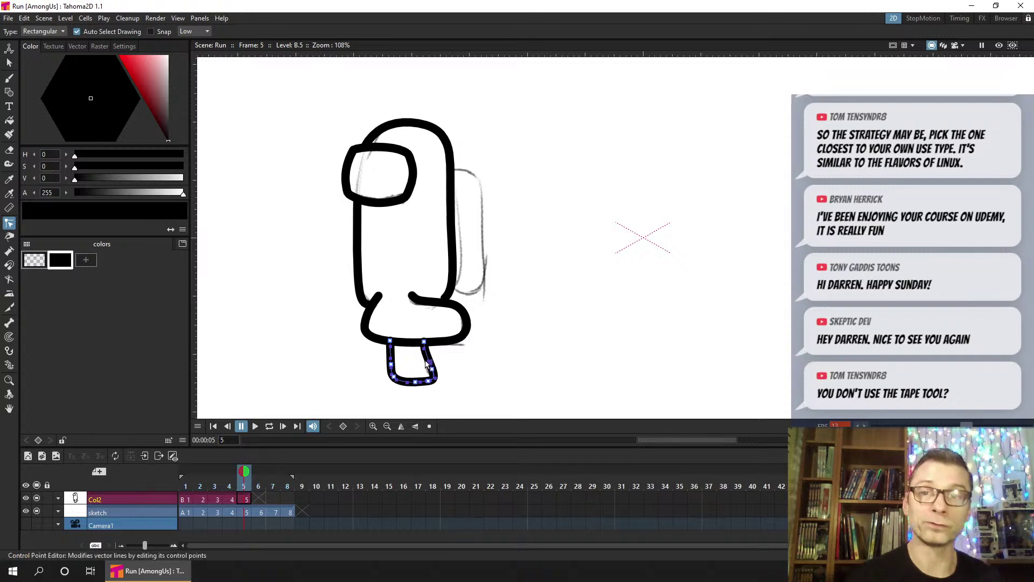
left_click(424, 345)
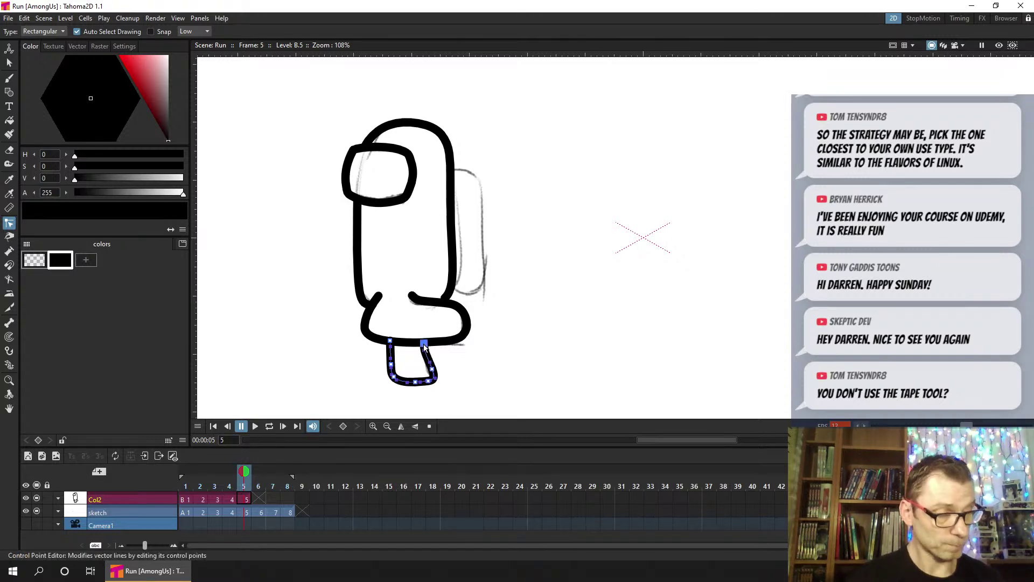
left_click_drag(424, 348, 424, 346)
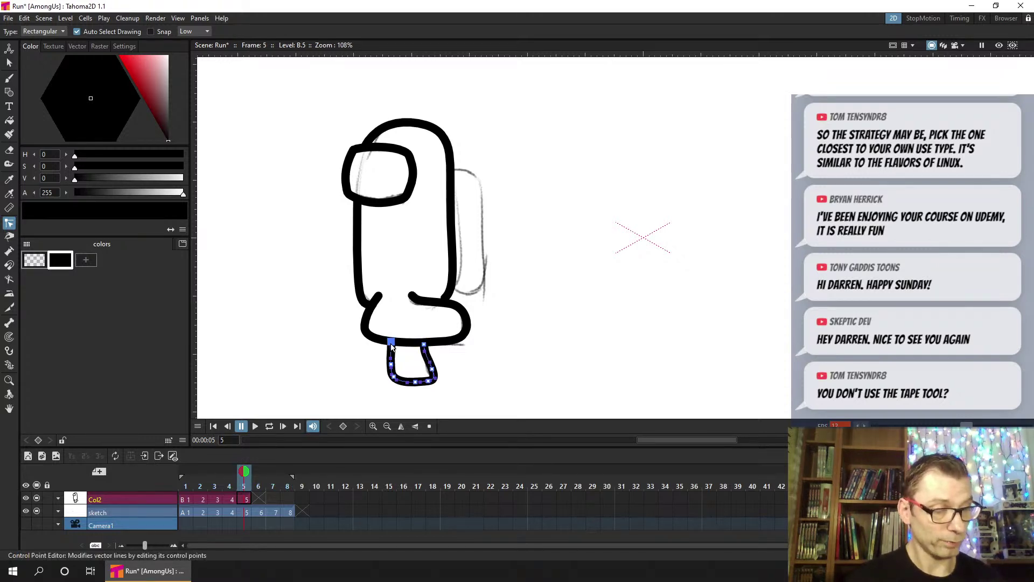
left_click(515, 302)
key("ctrl+s")
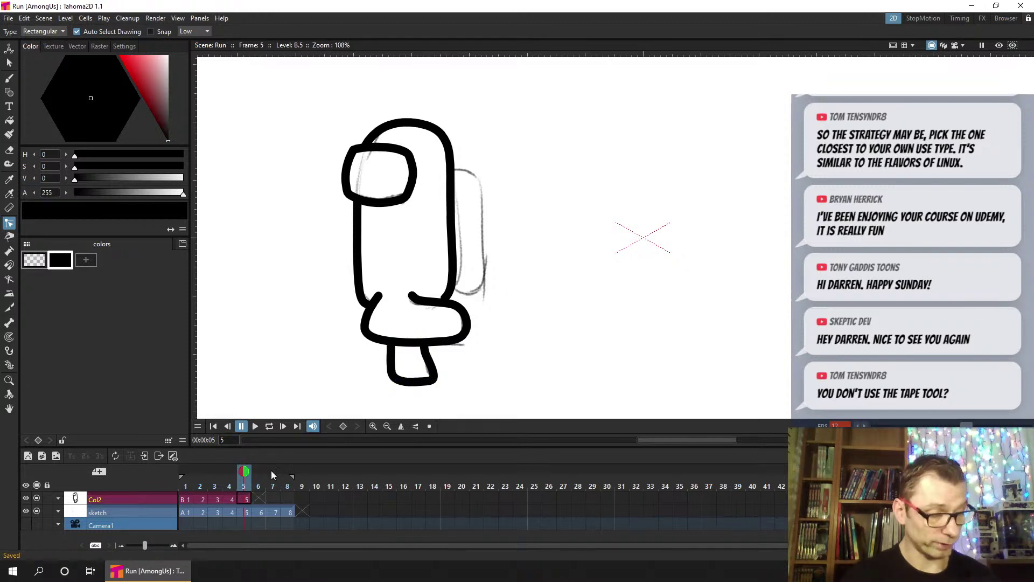
Trace the visor over the sketch in frame 6 of Col2 with the Brush
left_click(258, 496)
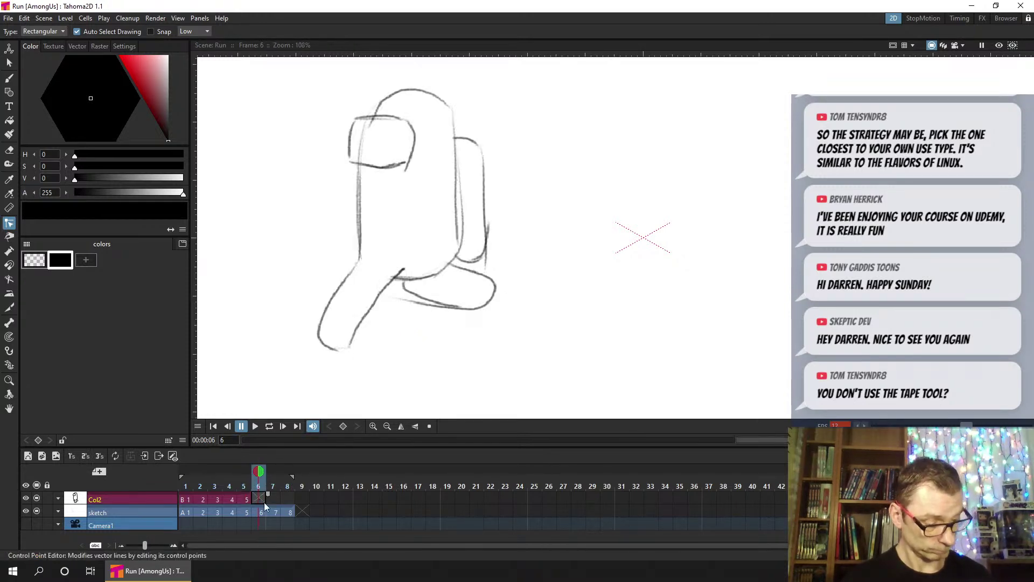
left_click(8, 79)
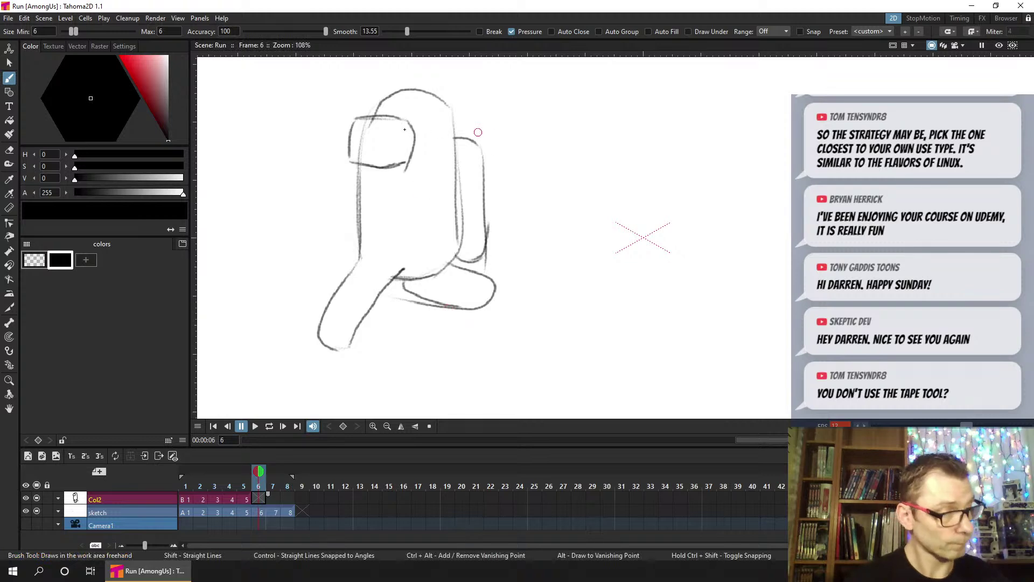
mouse_move(353, 122)
left_mouse_down()
mouse_move(383, 116)
mouse_move(410, 129)
mouse_move(402, 168)
mouse_move(349, 166)
mouse_move(351, 122)
left_mouse_up()
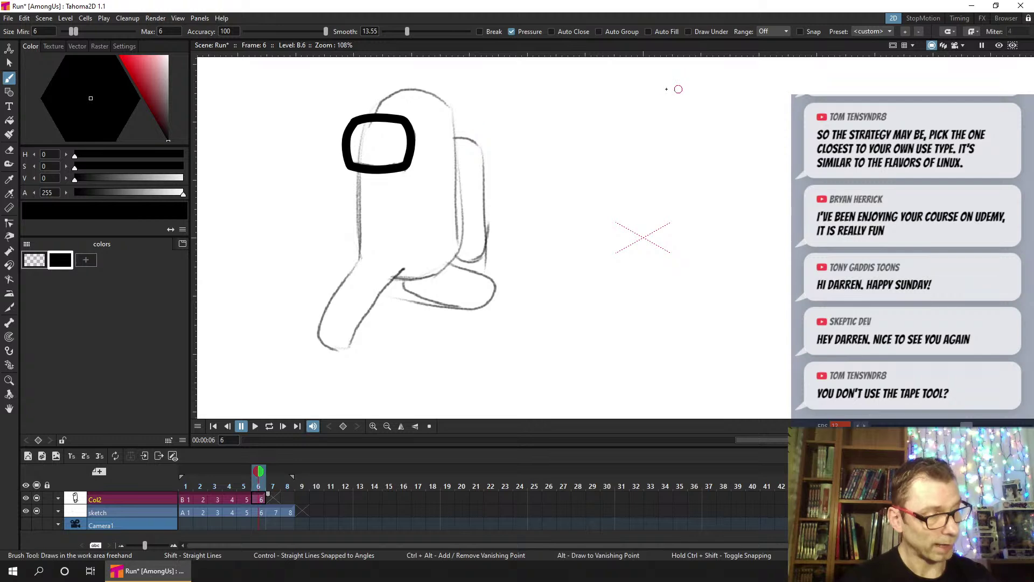
mouse_move(662, 88)
left_mouse_down()
mouse_move(625, 150)
mouse_move(640, 201)
left_mouse_up()
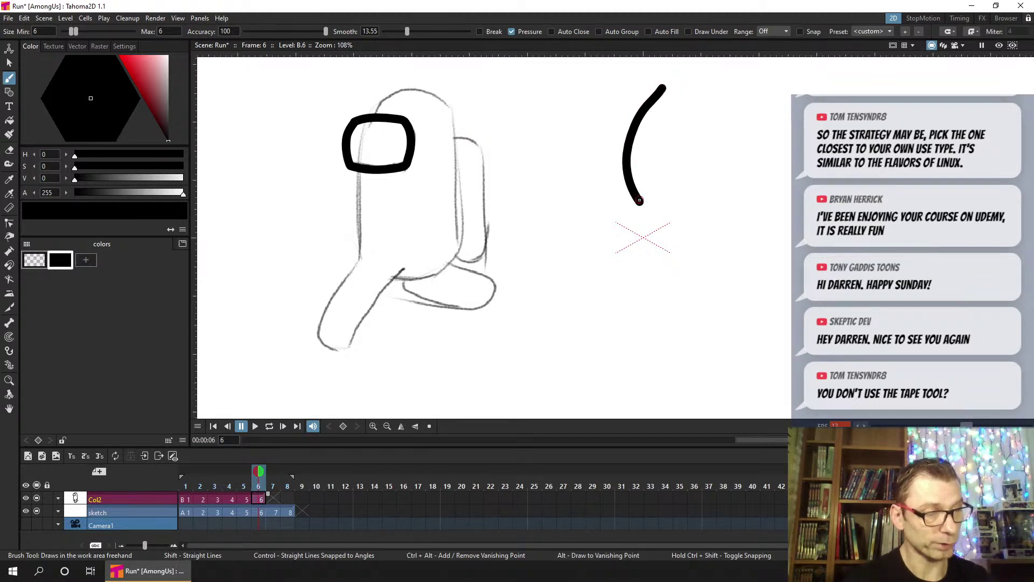
mouse_move(648, 207)
left_mouse_down()
mouse_move(734, 213)
mouse_move(808, 198)
left_mouse_up()
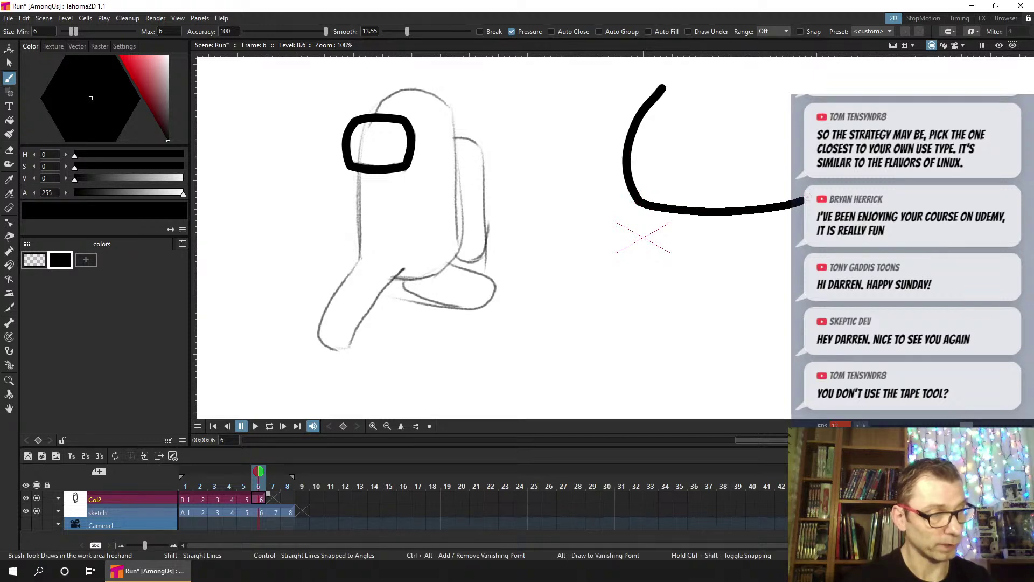
mouse_move(810, 100)
left_mouse_down()
mouse_move(815, 110)
mouse_move(795, 90)
mouse_move(674, 92)
left_mouse_up()
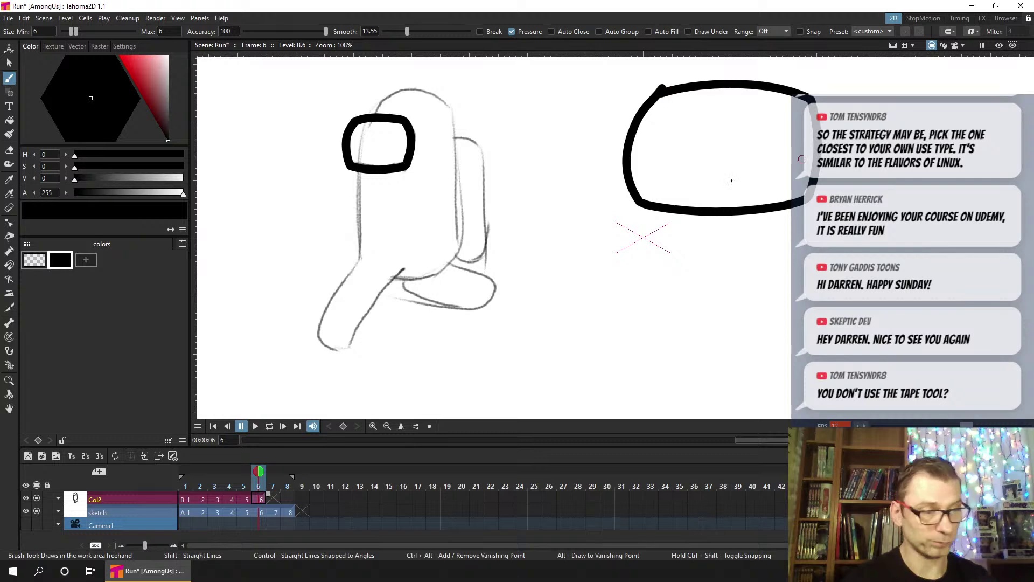
mouse_move(645, 241)
left_mouse_down()
mouse_move(638, 317)
mouse_move(679, 353)
mouse_move(807, 363)
mouse_move(834, 305)
mouse_move(727, 236)
mouse_move(646, 240)
left_mouse_up()
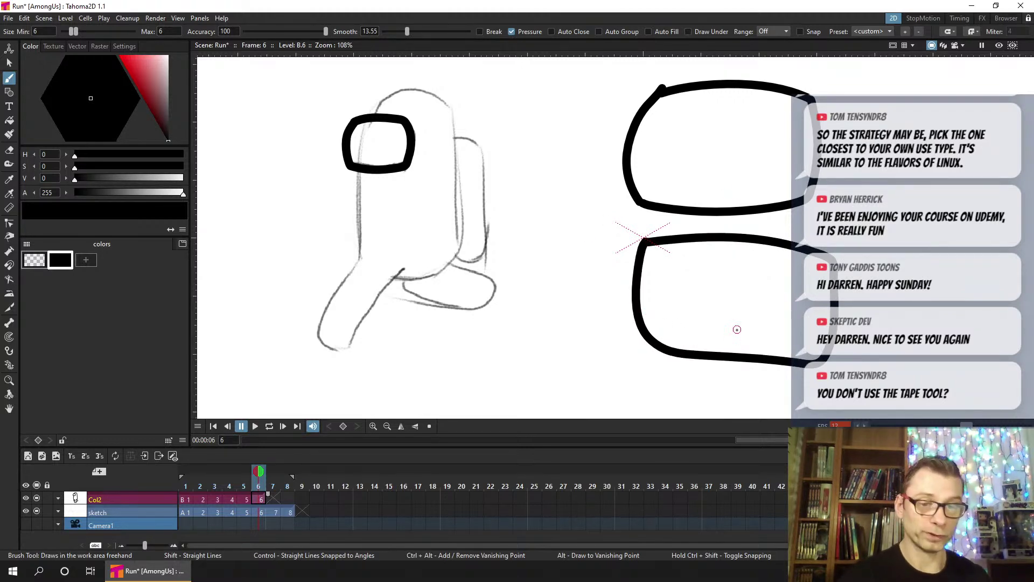
key("ctrl+z")
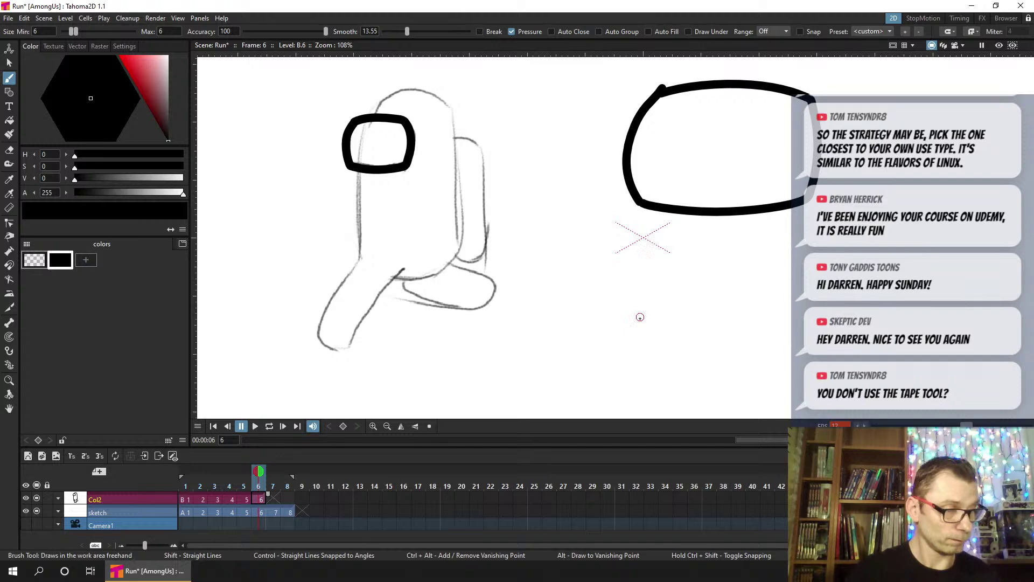
key("ctrl+z")
key("ctrl+z")
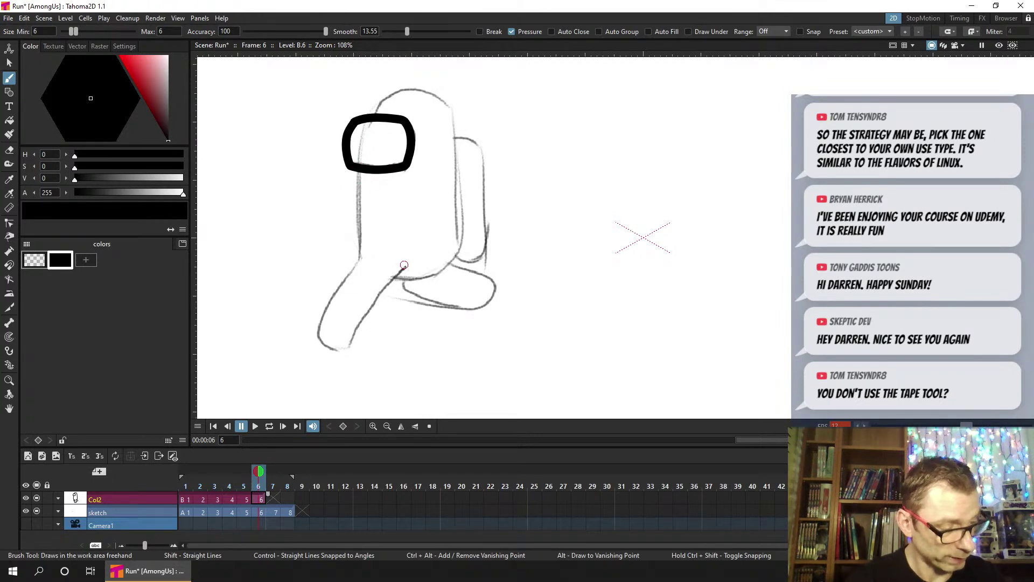
Trace the body outline, the extended front leg and the raised back leg in frame 6, and save the scene
mouse_move(406, 267)
left_mouse_down()
mouse_move(345, 348)
mouse_move(326, 346)
mouse_move(328, 303)
mouse_move(361, 250)
mouse_move(356, 168)
left_mouse_up()
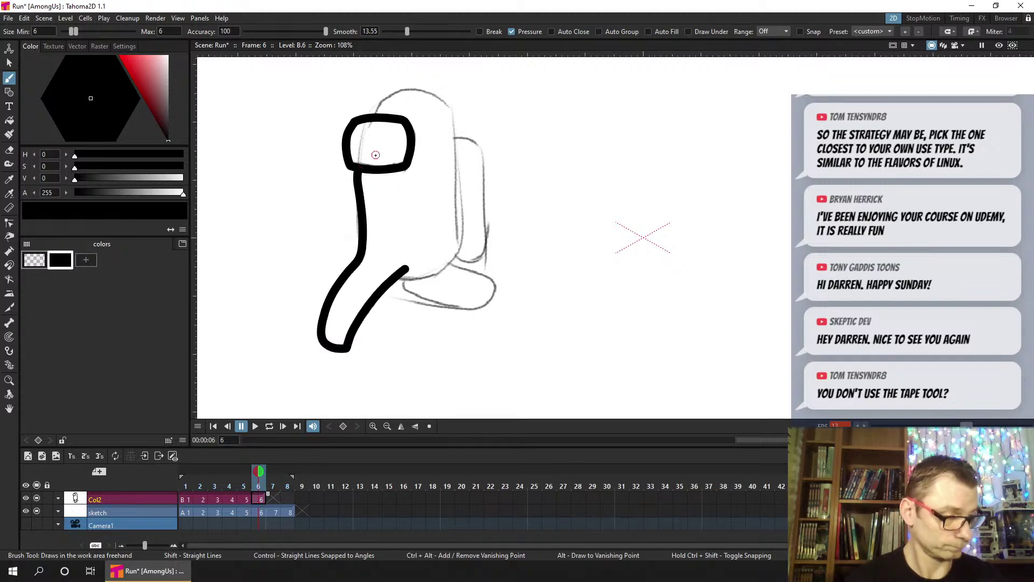
key("ctrl+z")
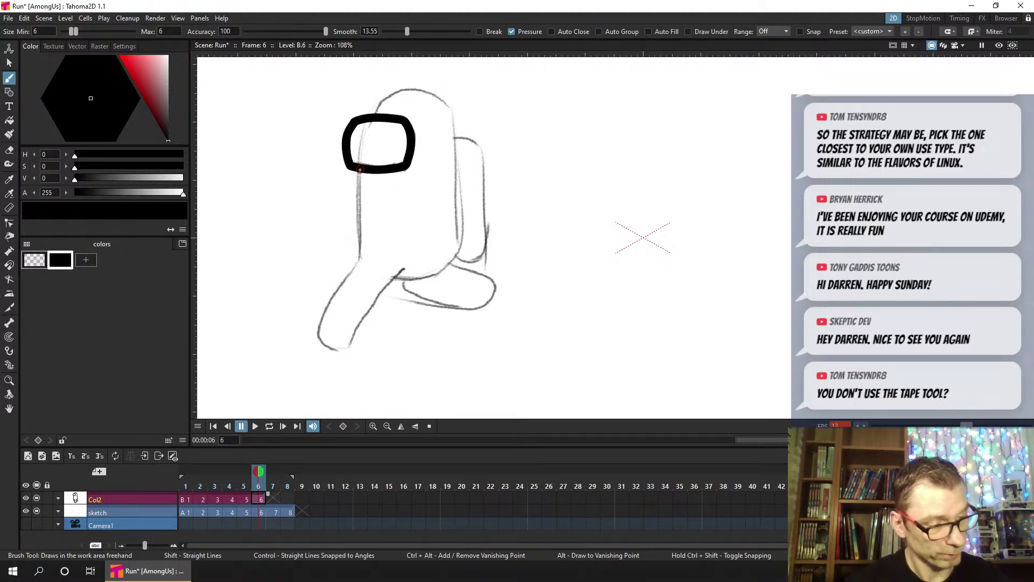
mouse_move(360, 178)
left_mouse_down()
mouse_move(360, 256)
mouse_move(319, 336)
left_mouse_up()
mouse_move(328, 346)
left_mouse_down()
mouse_move(349, 350)
mouse_move(403, 268)
left_mouse_up()
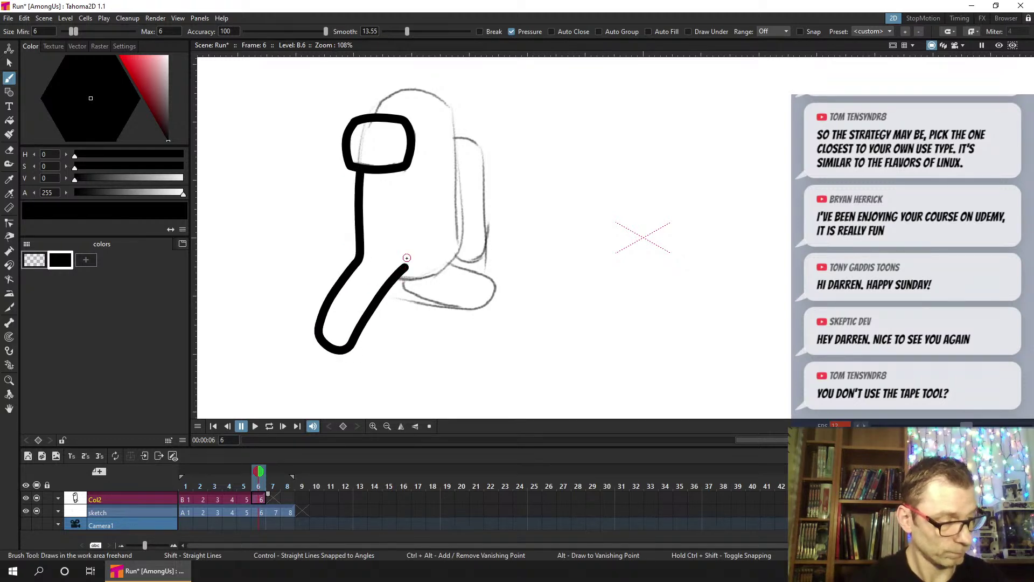
mouse_move(369, 115)
left_mouse_down()
mouse_move(389, 94)
mouse_move(437, 93)
mouse_move(452, 114)
mouse_move(449, 257)
mouse_move(402, 280)
mouse_move(425, 299)
mouse_move(483, 311)
mouse_move(494, 294)
mouse_move(486, 277)
left_mouse_up()
key("ctrl+s")
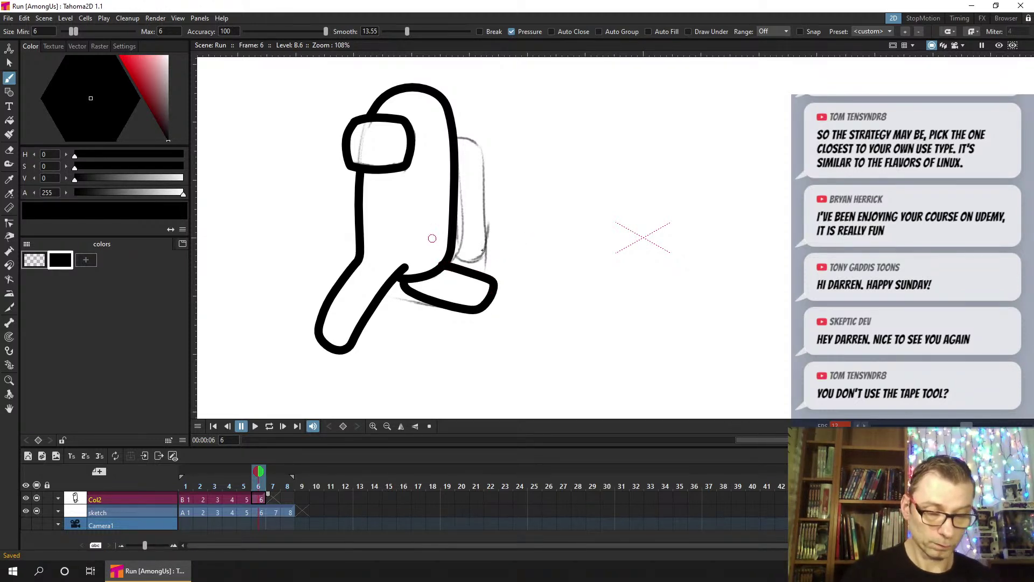
Adjust the end points of the raised back leg's line where it meets the body in frame 6, and save the scene
key("c")
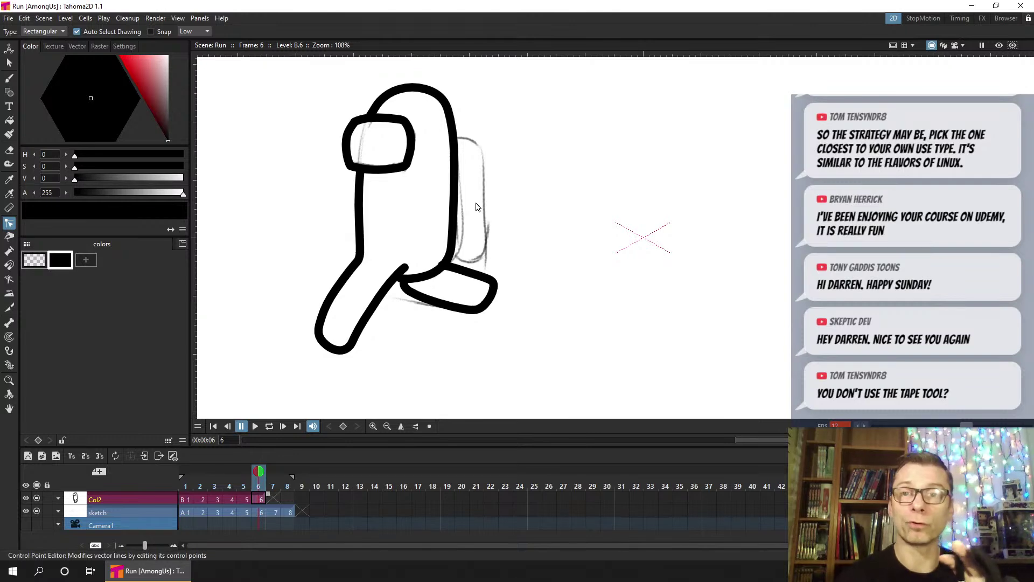
left_click(463, 272)
left_click_drag(442, 268, 446, 268)
left_click(403, 280)
left_click(539, 261)
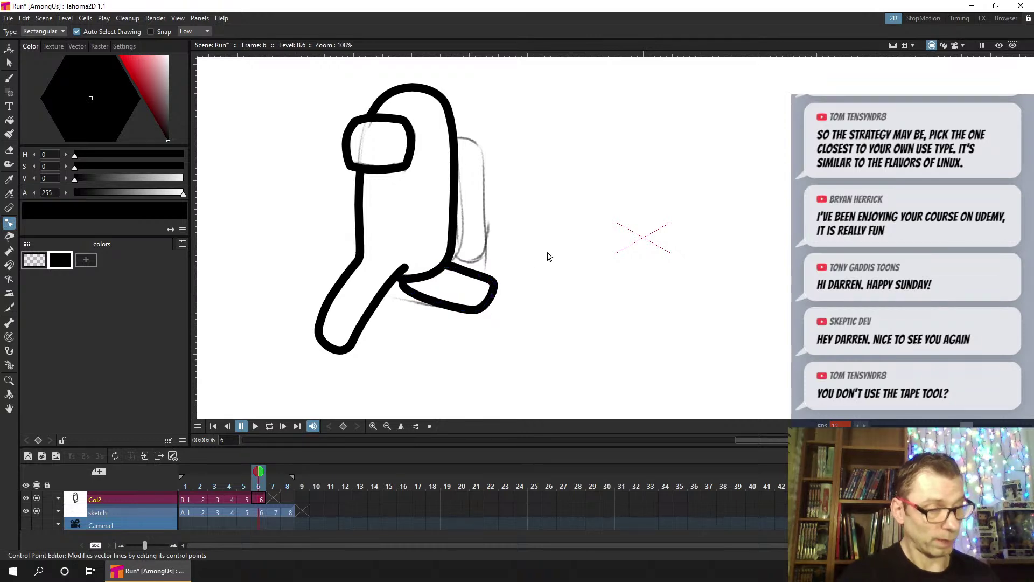
key("ctrl+s")
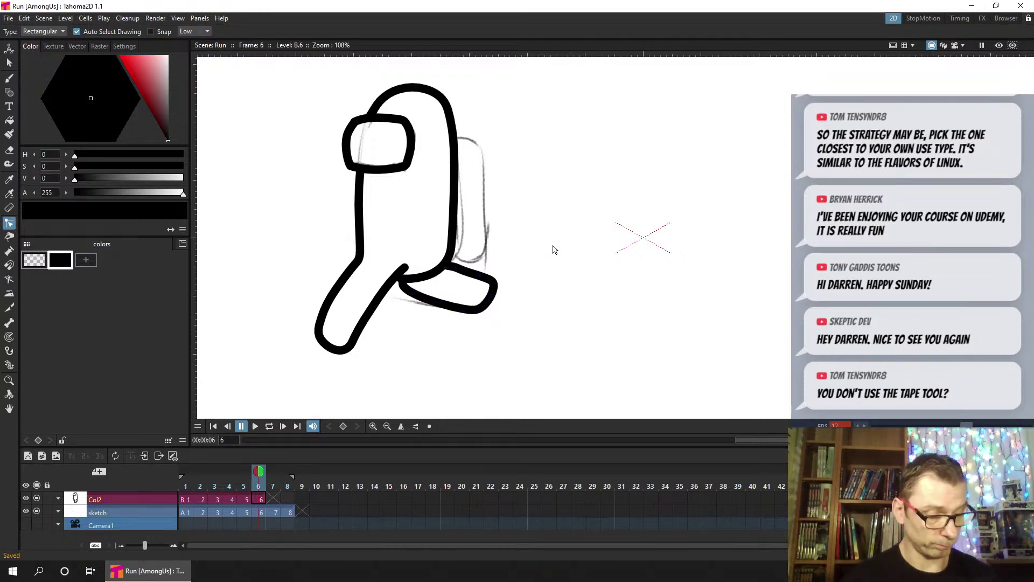
Extend the frame 6 drawing of Col2 through frame 8 and duplicate it into separate drawings for frames 7 and 8
left_click(272, 499)
left_click(291, 499)
left_click(301, 499)
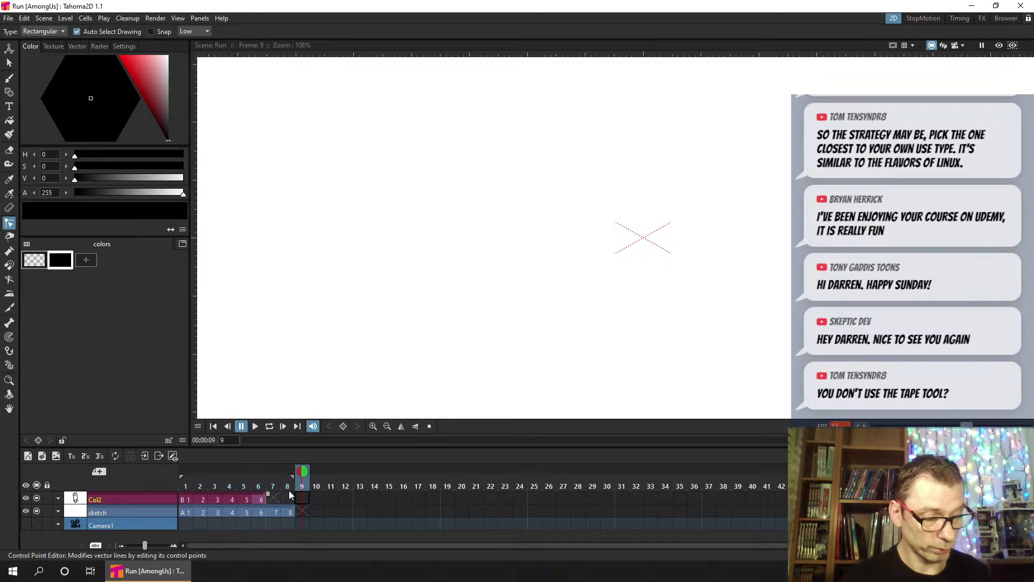
left_click(260, 500)
left_click_drag(268, 494, 282, 494)
left_click(288, 500)
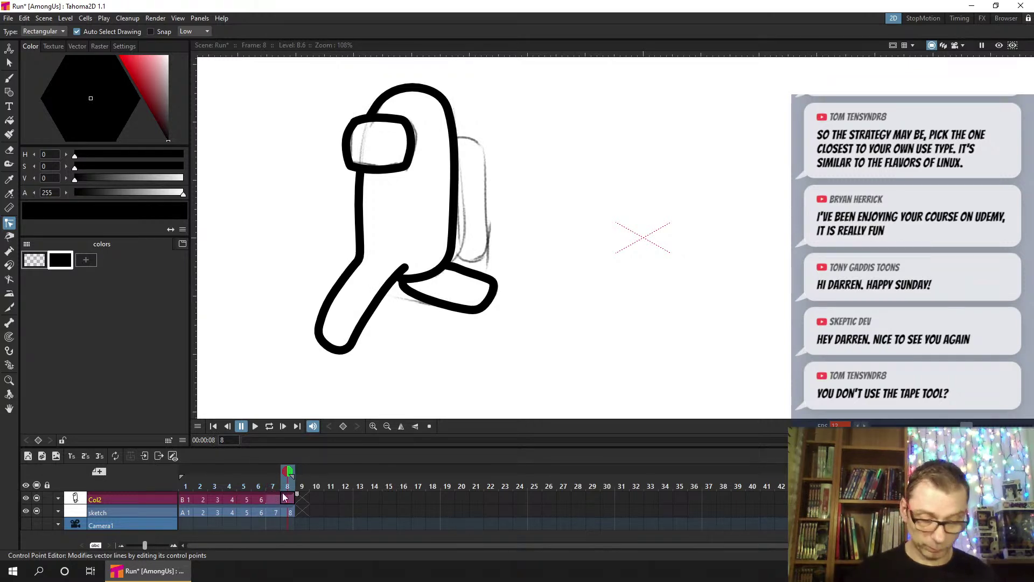
key("d")
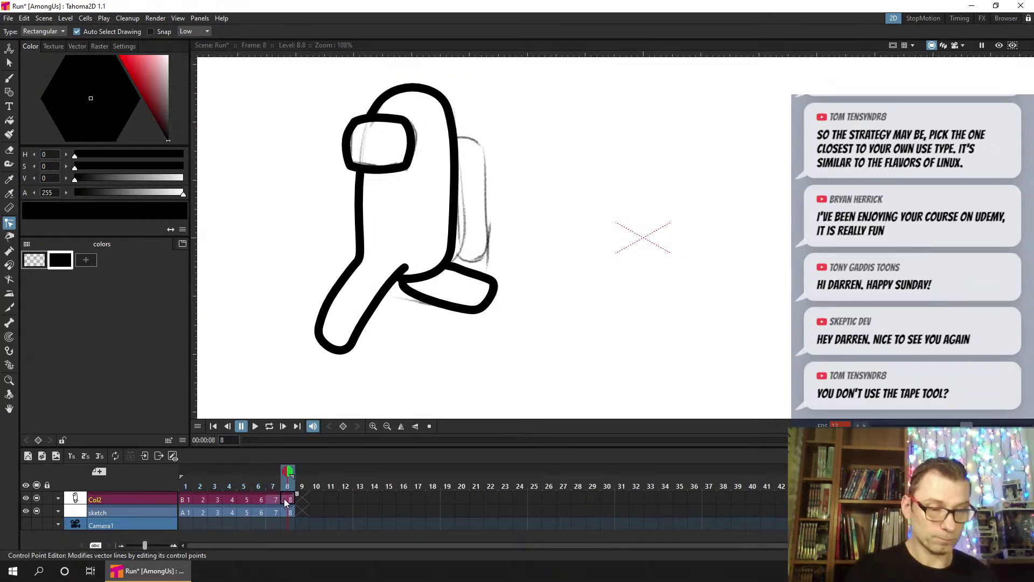
Move the complete character outline in frame 7 up about 12 px onto its sketch and compare it with the neighbouring frames
left_click(275, 500)
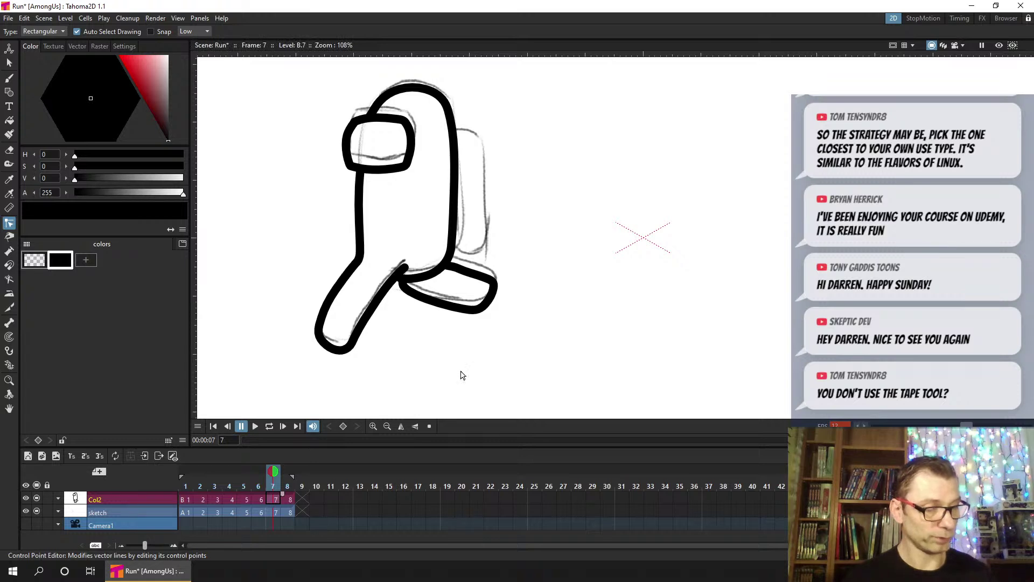
key("s")
mouse_move(262, 377)
left_mouse_down()
mouse_move(514, 377)
mouse_move(425, 63)
mouse_move(291, 97)
left_mouse_up()
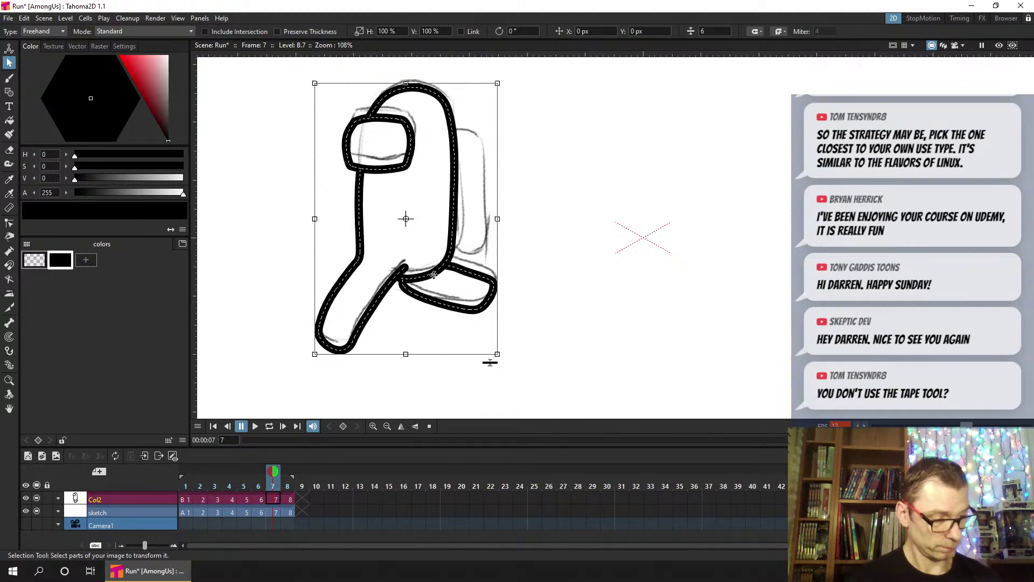
left_click_drag(434, 275, 435, 269)
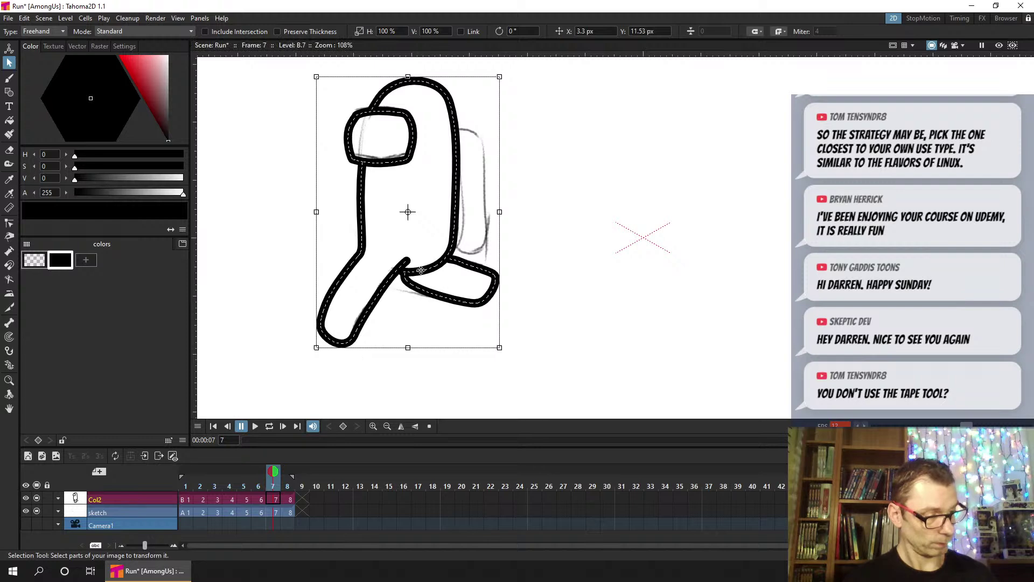
left_click(259, 487)
left_click(273, 487)
left_click(287, 487)
left_click(273, 487)
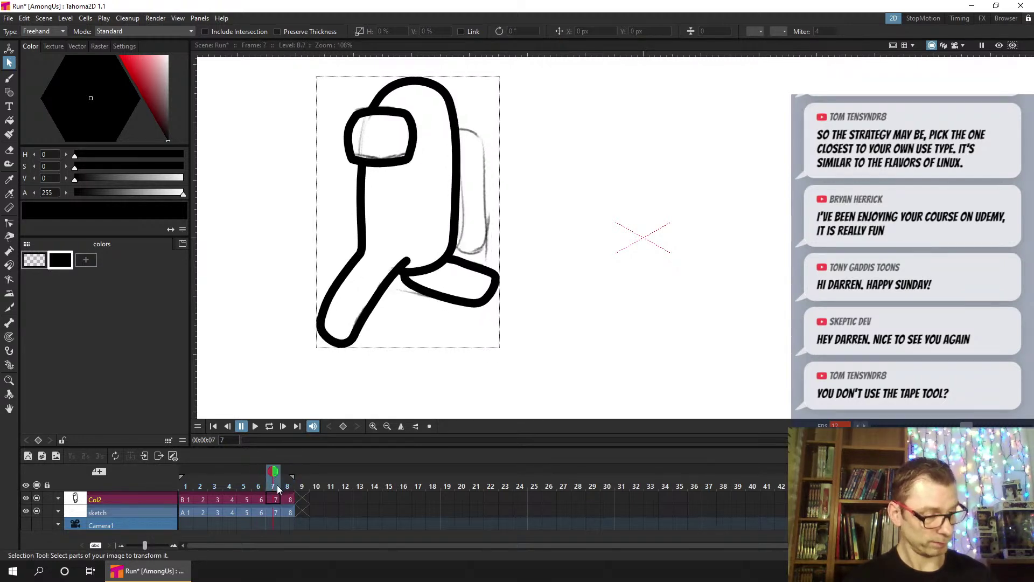
Using frame 6 as a temporary onion skin reference, nudge the frame 7 outline slightly up and left, and save the scene
left_click(260, 472)
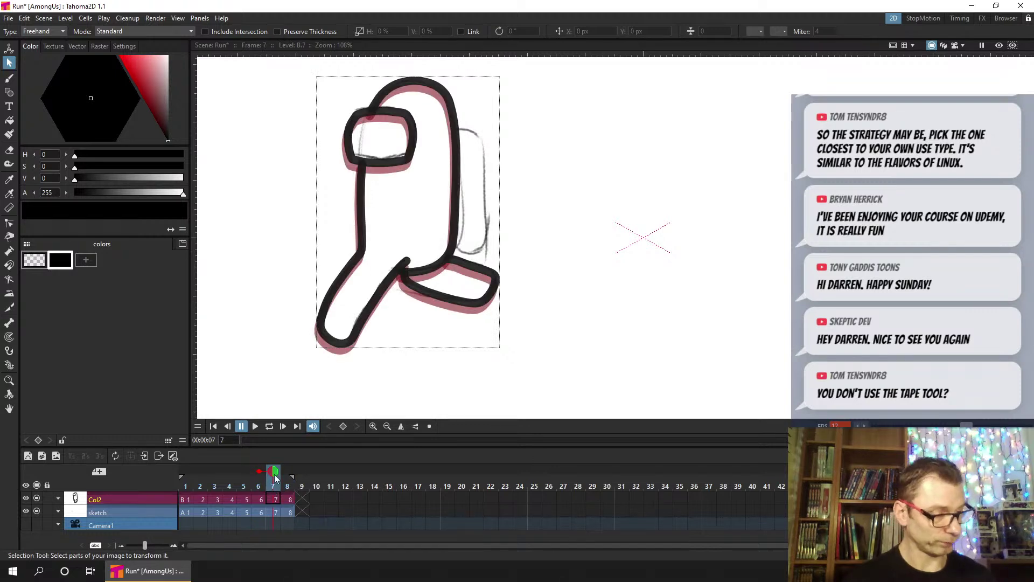
mouse_move(297, 230)
left_mouse_down()
mouse_move(273, 314)
mouse_move(319, 393)
mouse_move(551, 145)
mouse_move(310, 89)
mouse_move(296, 226)
left_mouse_up()
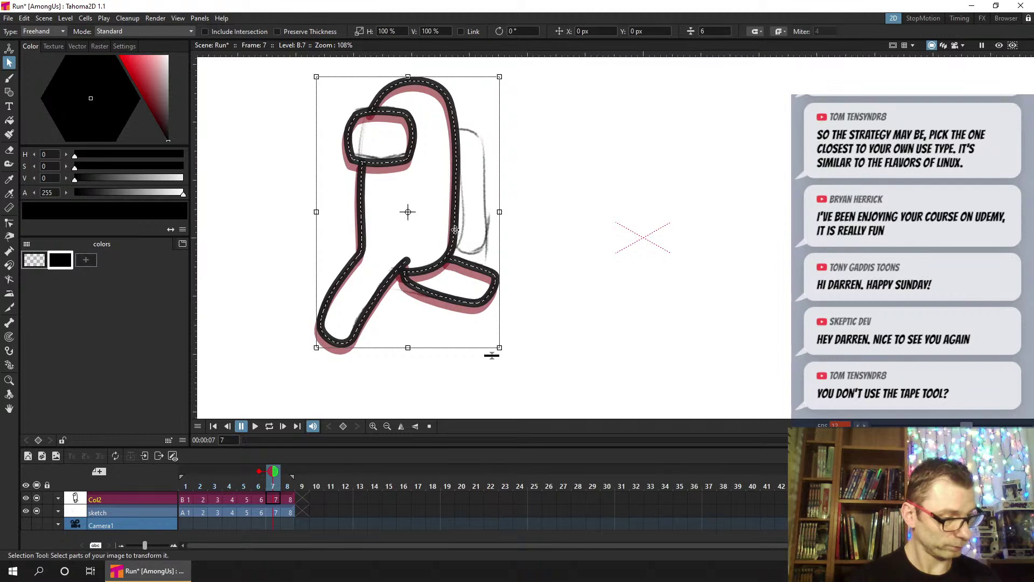
left_click_drag(454, 230, 455, 204)
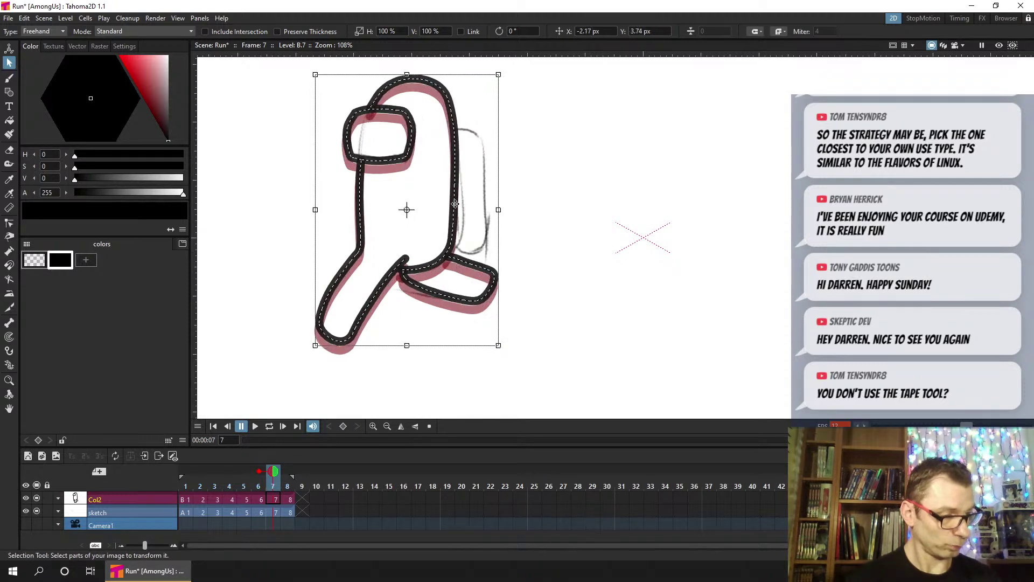
left_click(574, 196)
key("ctrl+s")
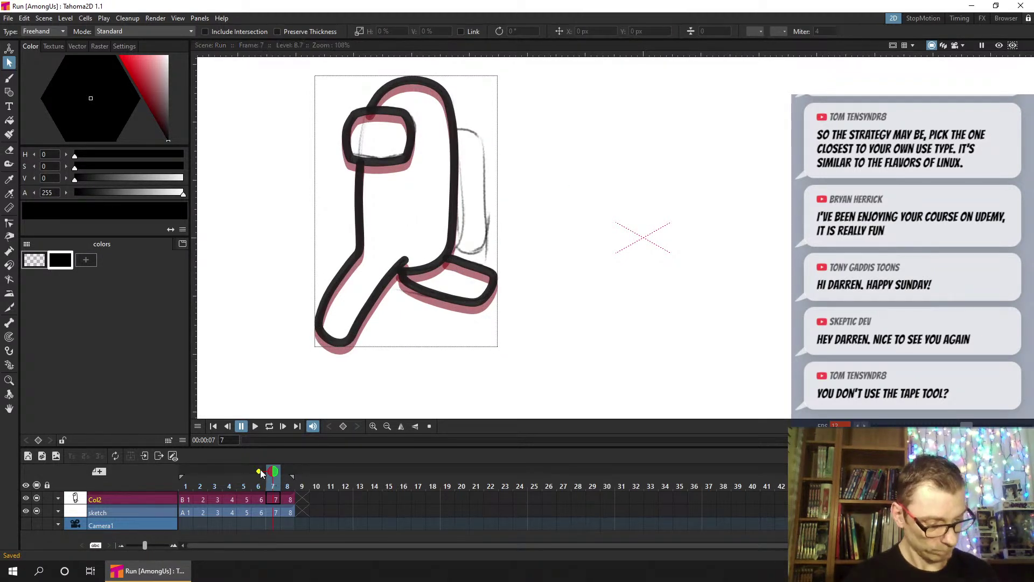
left_click(273, 472)
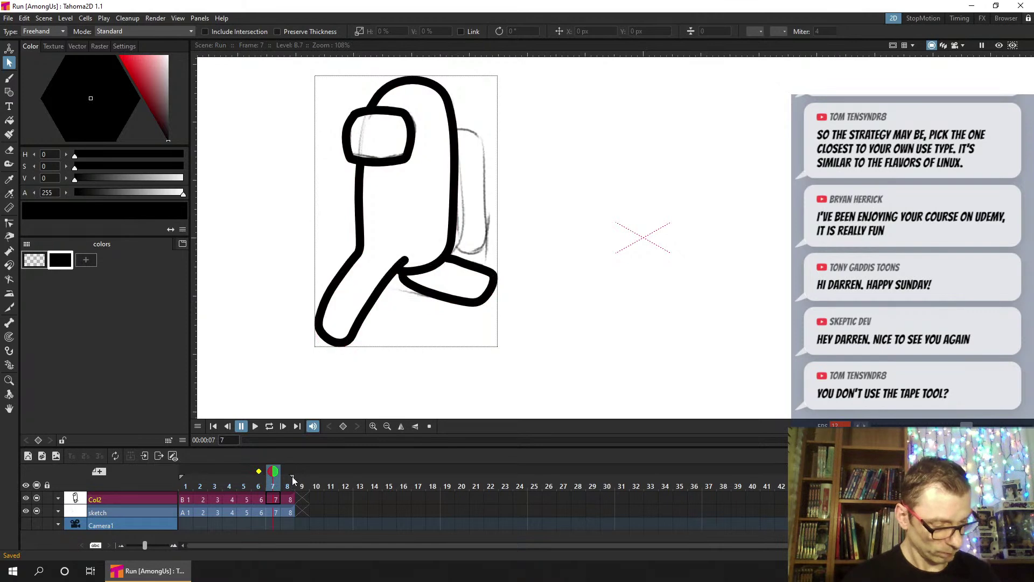
Hide the sketch layer, save the scene, and play the inked run cycle in a loop
left_click(30, 509)
key("ctrl+s")
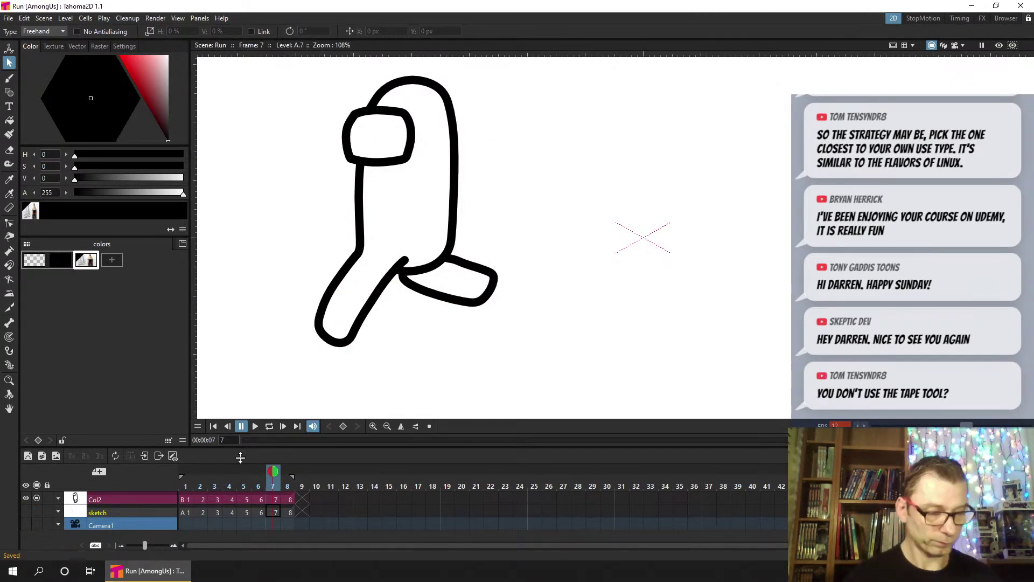
left_click(270, 426)
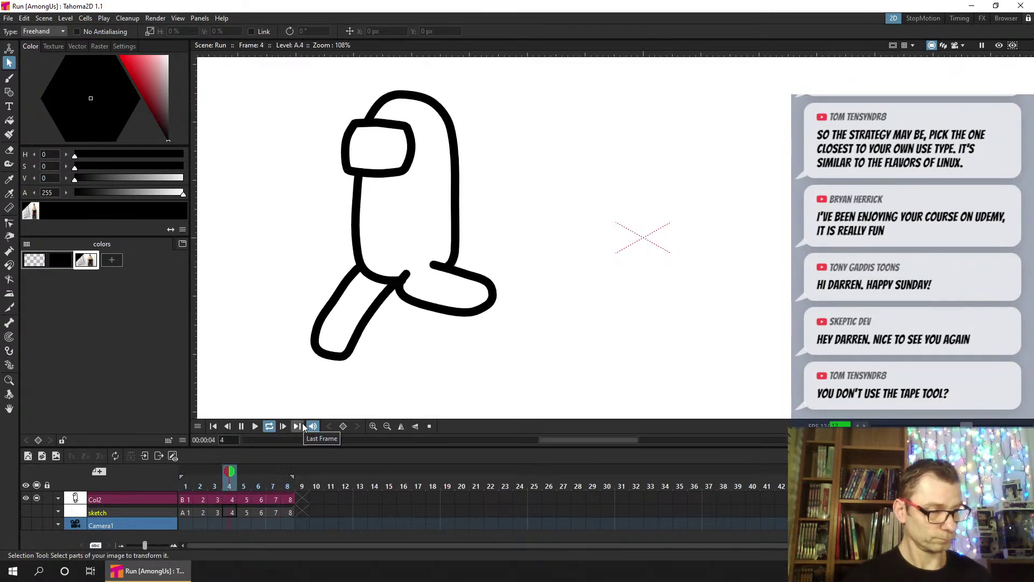
left_click(183, 483)
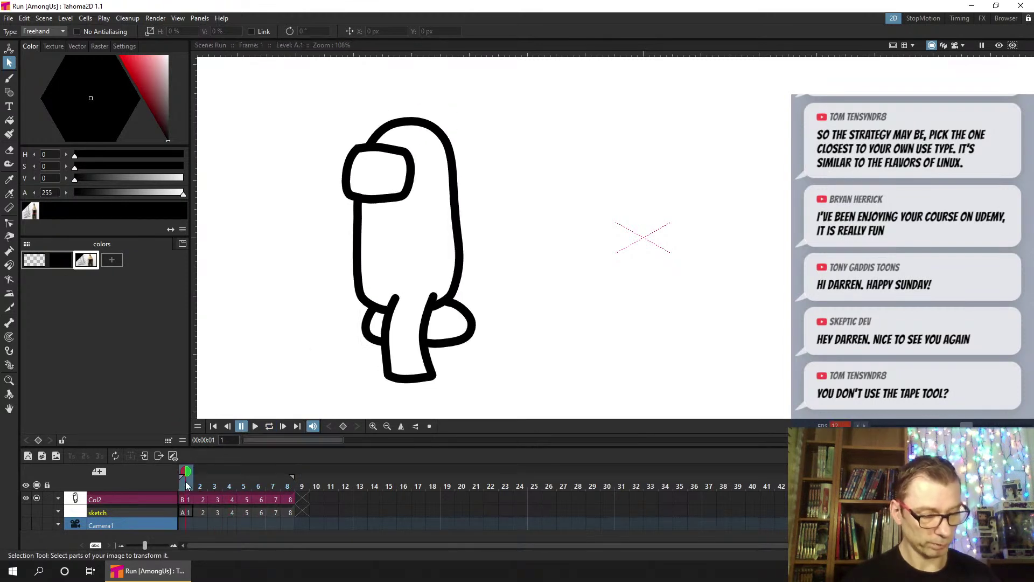
Smooth the top of the head curve in frame 2 of Col2 with the Control Point Editor
mouse_move(183, 482)
left_mouse_down()
mouse_move(281, 484)
mouse_move(177, 487)
mouse_move(201, 486)
left_mouse_up()
left_click(203, 500)
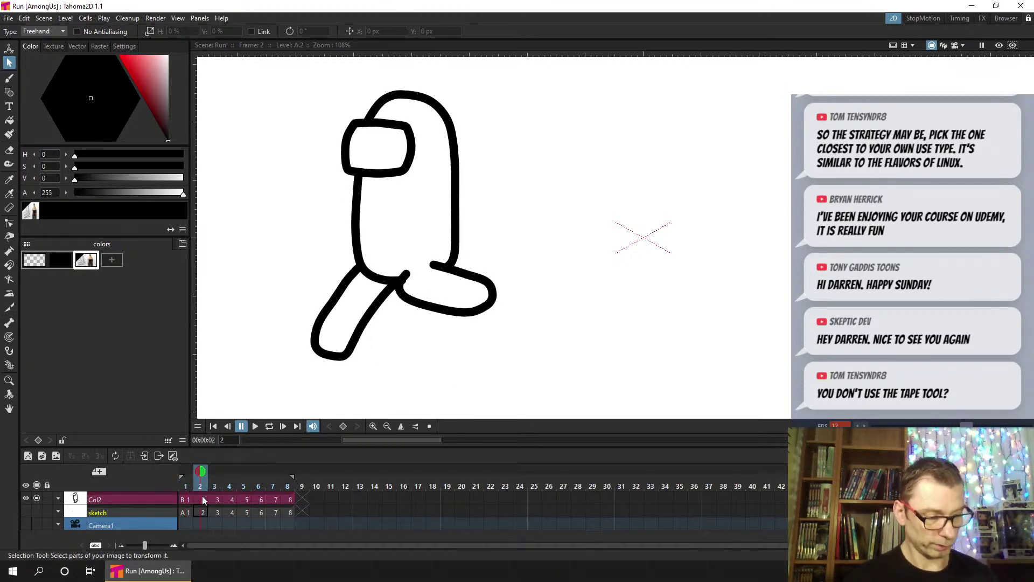
key("c")
left_click(422, 101)
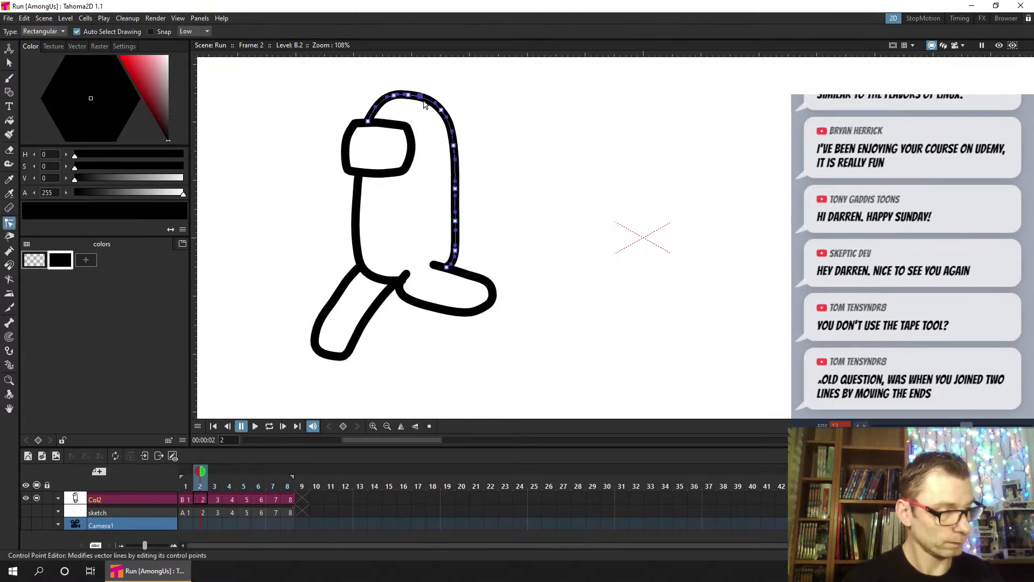
left_click_drag(395, 100, 385, 104)
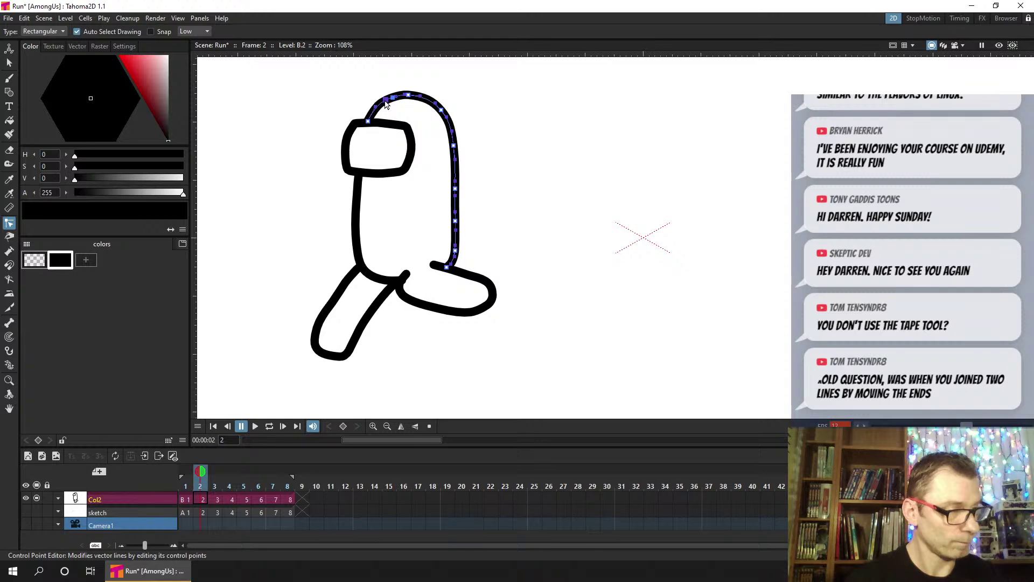
left_click(460, 139)
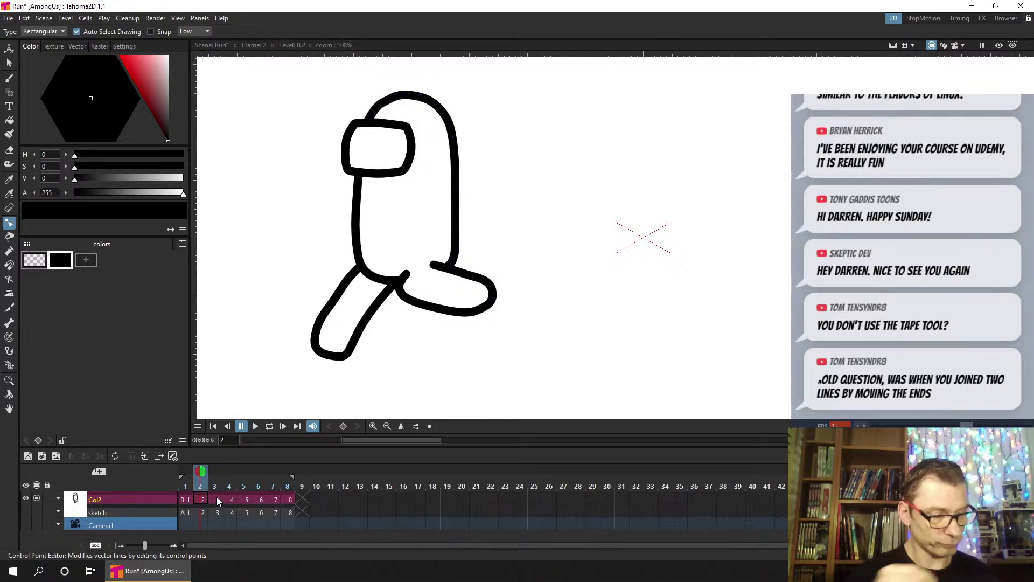
Adjust the control point at the top of the head curve in frames 3 and 4, and save the scene
key("period")
left_click(397, 89)
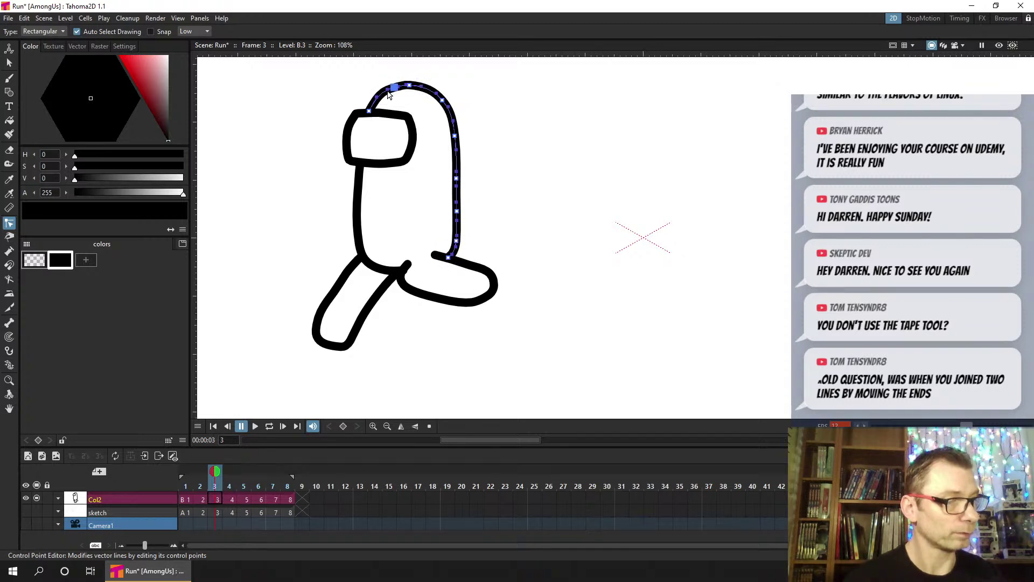
left_click(504, 112)
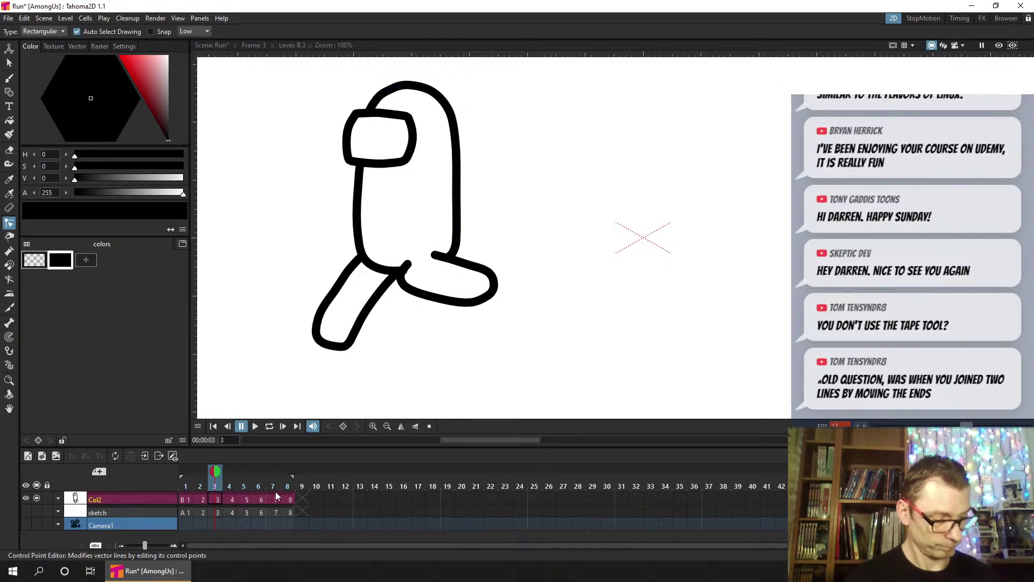
left_click(233, 500)
left_click(393, 97)
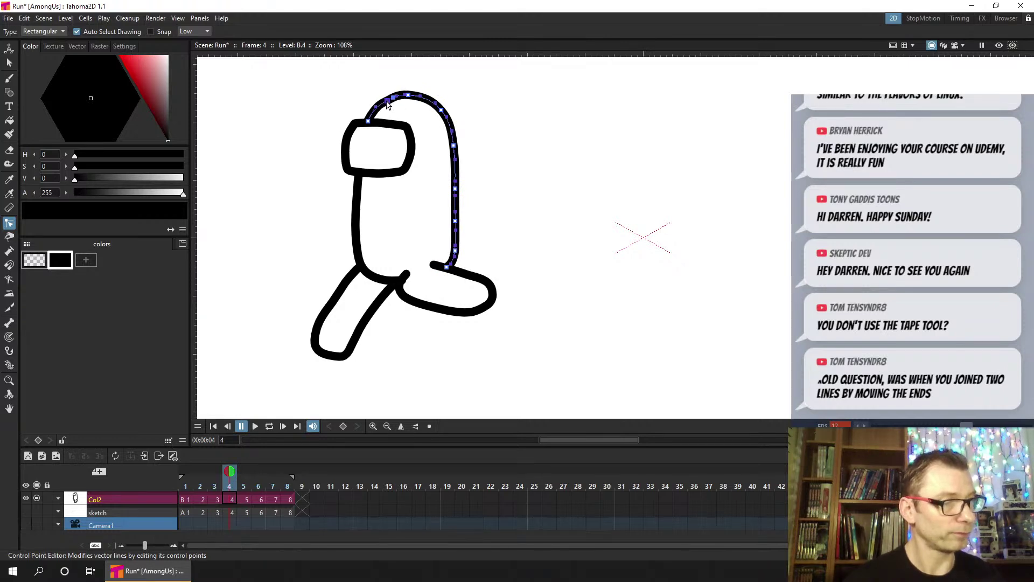
left_click(438, 98)
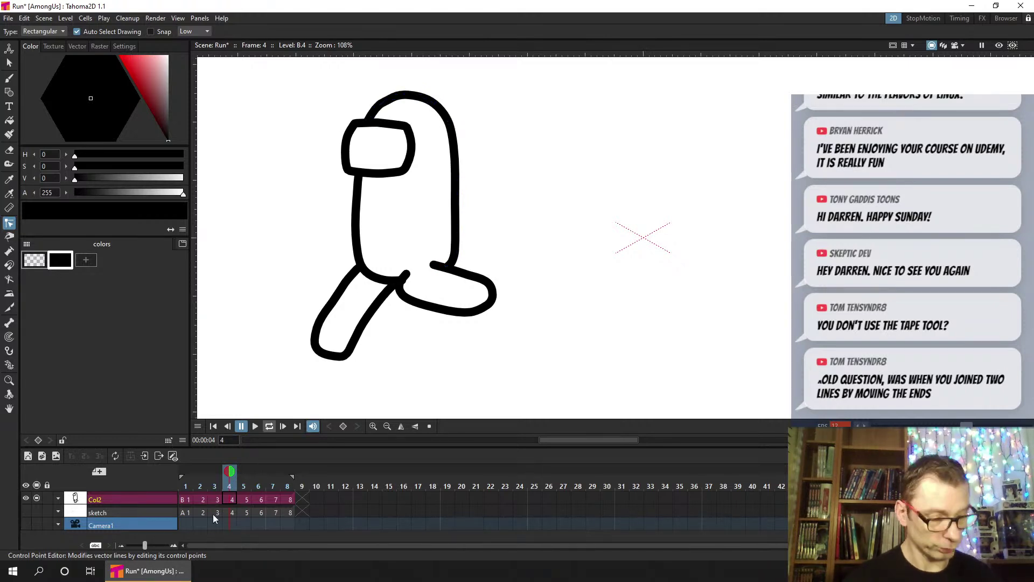
left_click(247, 487)
key("ctrl+s")
Examine the inked outlines in frames 6, 7, 8, 4 and 1 of Col2
left_click(261, 488)
left_click(274, 487)
left_click(288, 488)
left_click(229, 488)
left_click(186, 487)
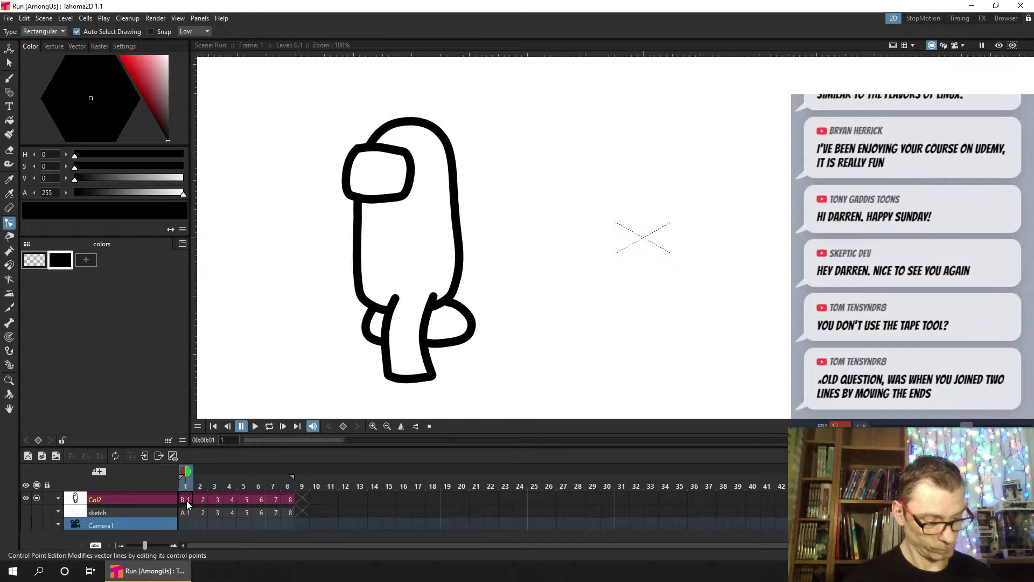
key("ctrl+s")
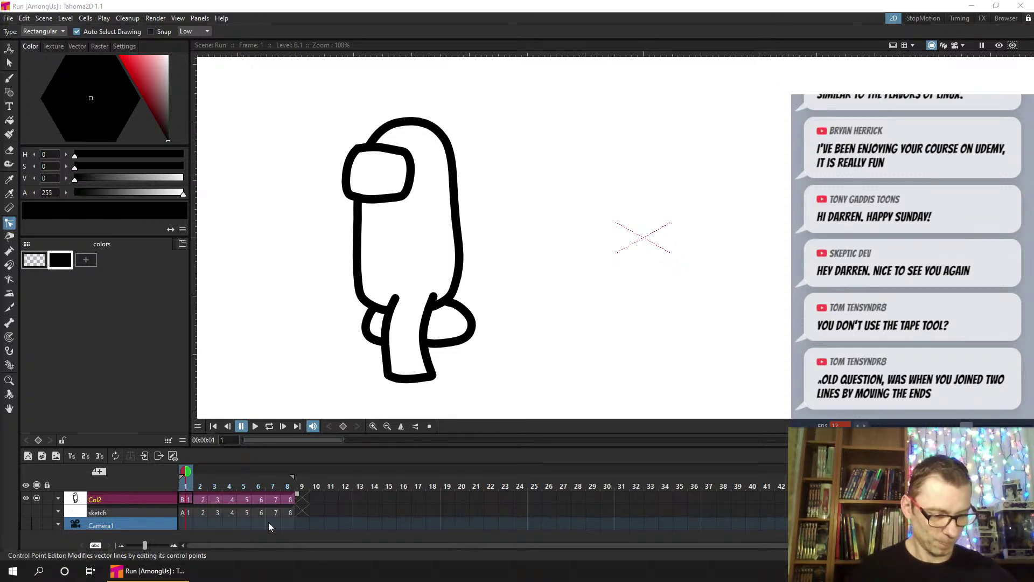
left_click(187, 498)
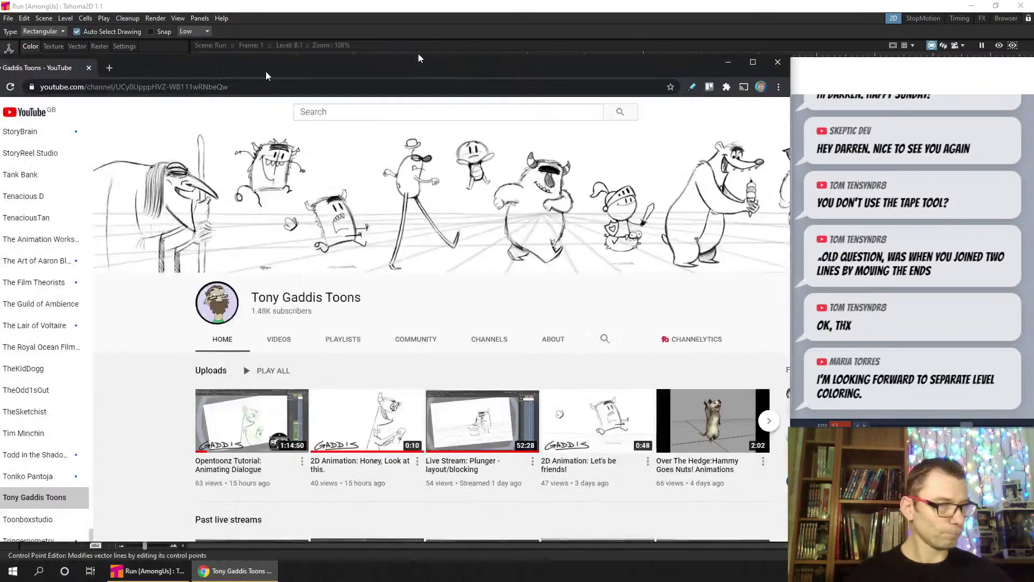
Maximize the browser window, look over the animator's YouTube channel page, and close its tab
left_click_drag(300, 41, 435, 41)
double_click(434, 41)
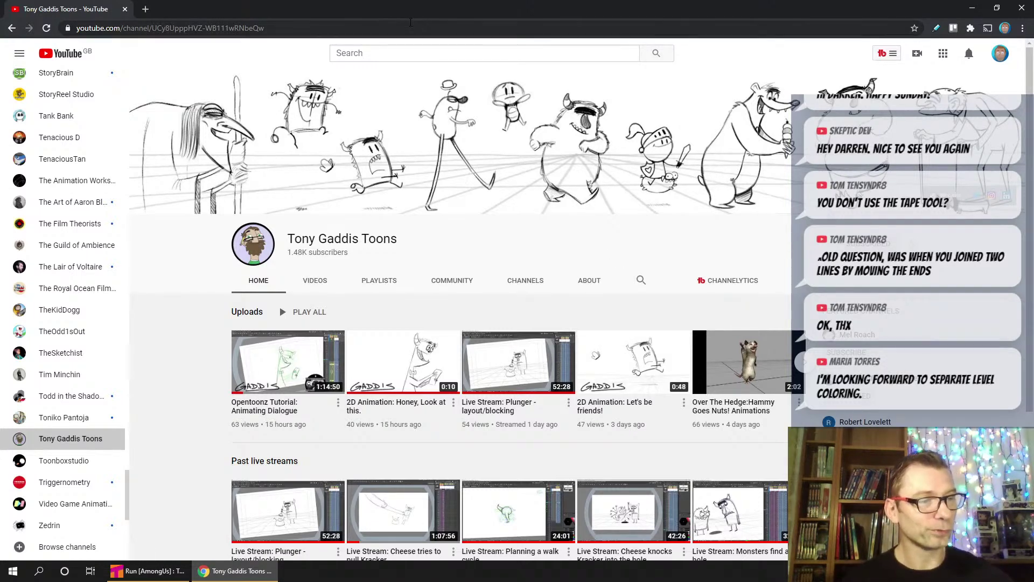
key("ctrl+w")
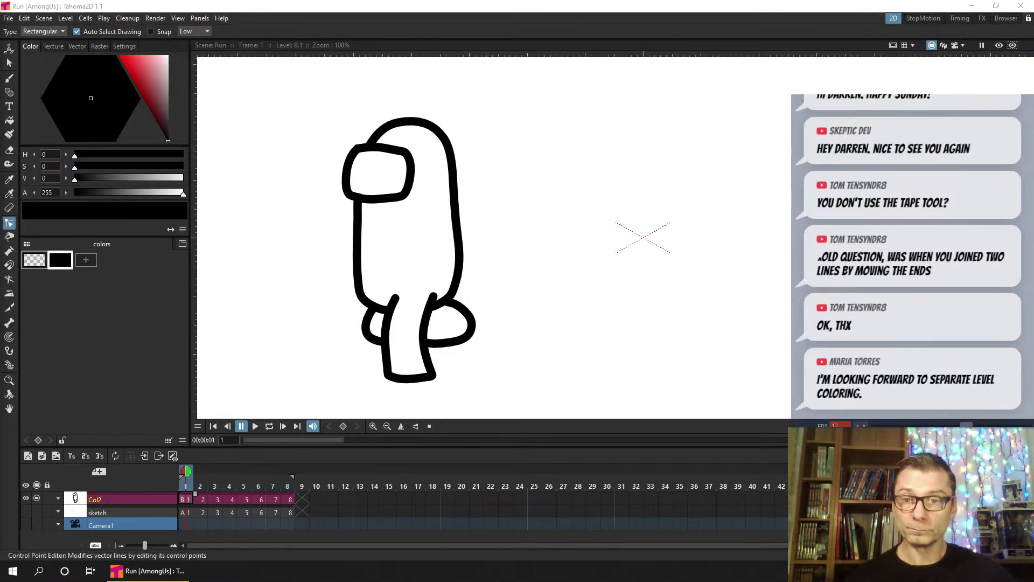
Create a new vector level starting at frame 1 and place its layer directly below the outline layer
left_click(185, 499)
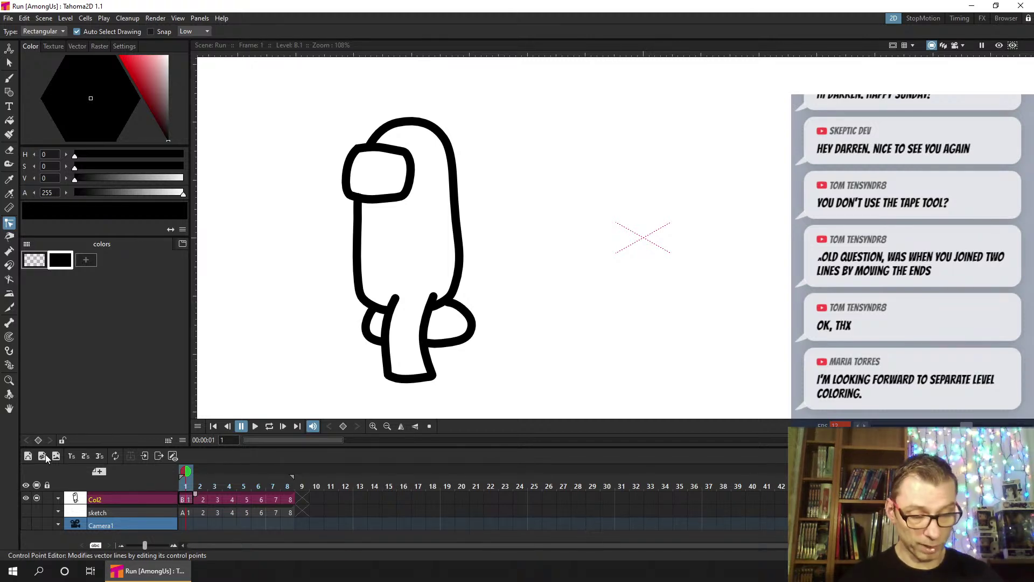
left_click(28, 456)
left_click(521, 314)
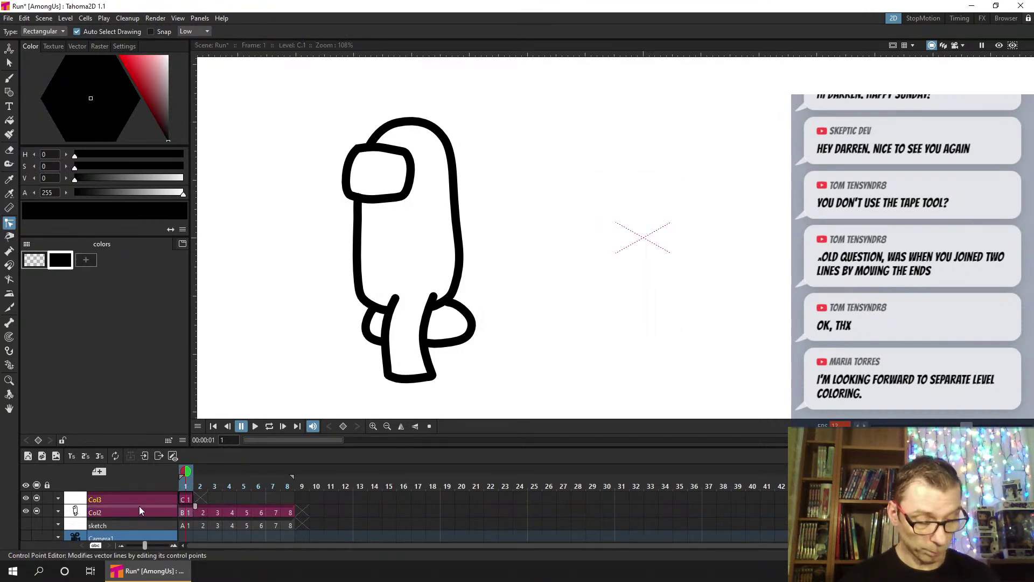
left_click(139, 504)
Rename the outline layer as Ink and the new layer below it as Colour, and save the scene
double_click(110, 500)
type("Ink")
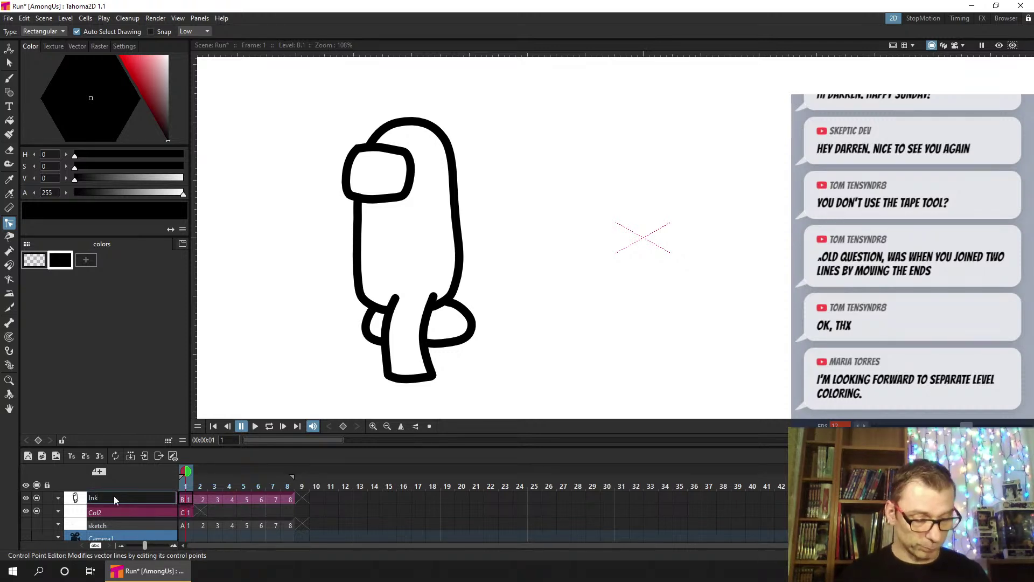
key("Return")
double_click(118, 512)
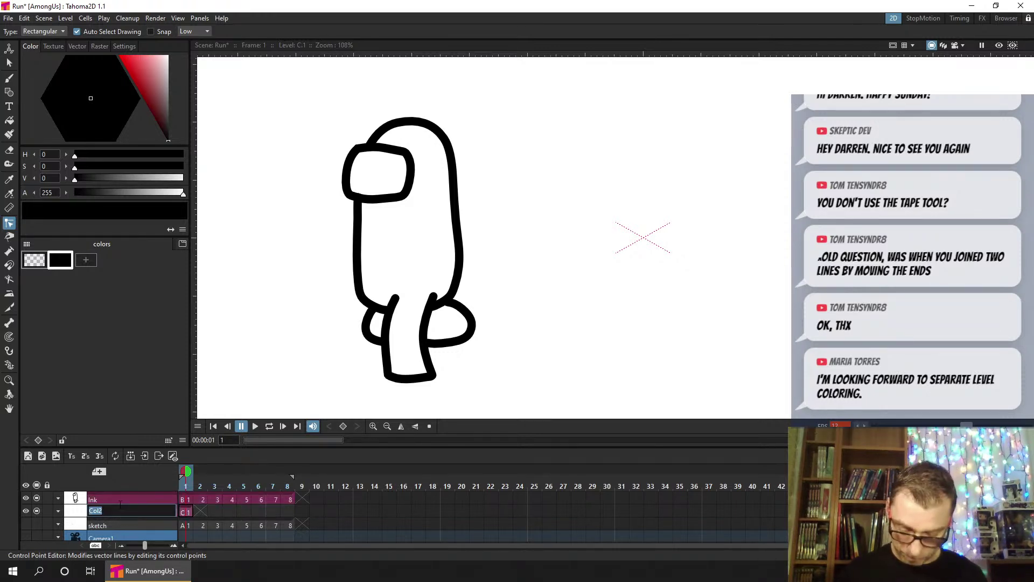
type("Colour")
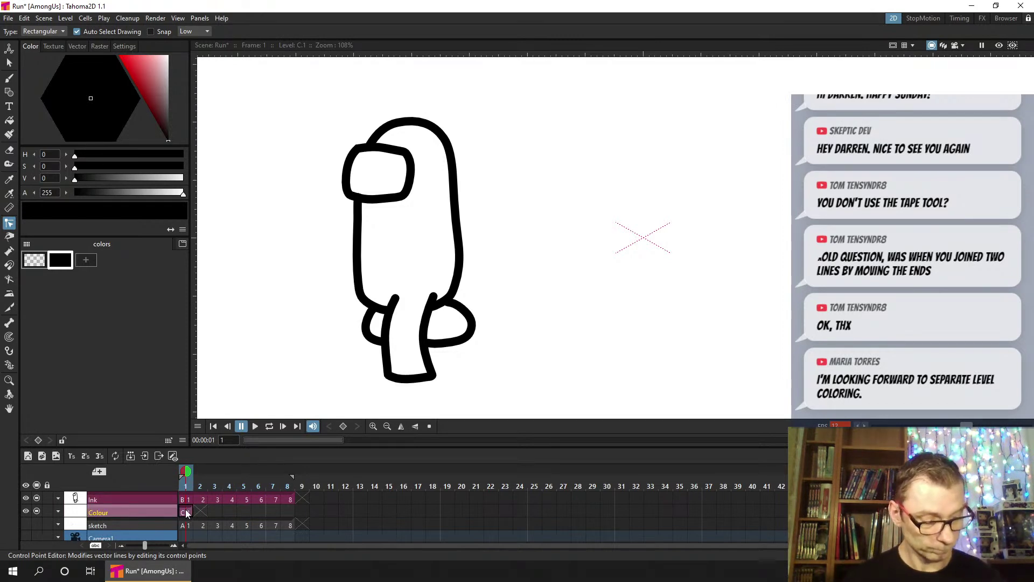
left_click(185, 509)
key("ctrl+s")
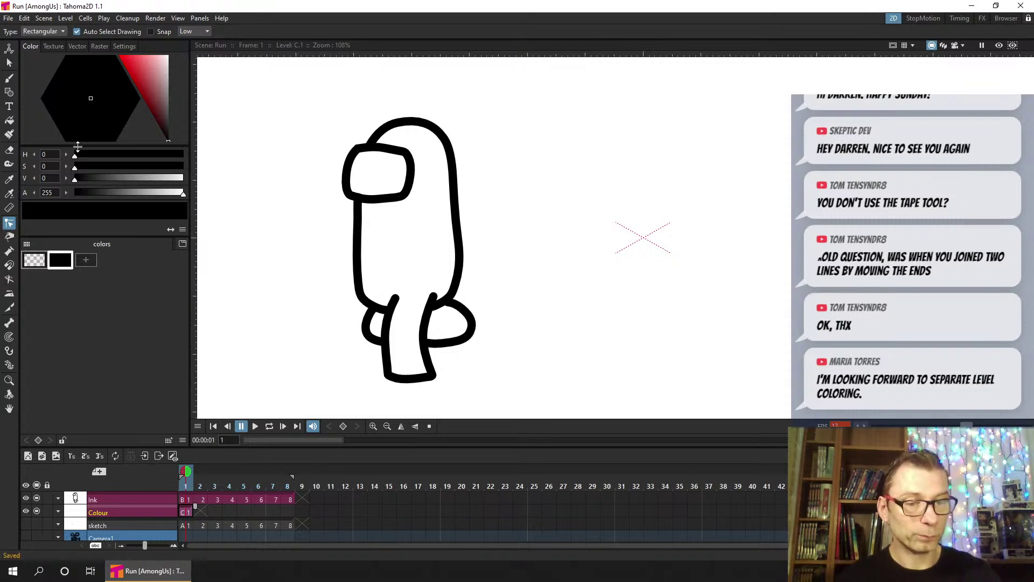
Activate the Brush tool and enable its Auto Close, Auto Group and Auto Fill options
left_click(8, 79)
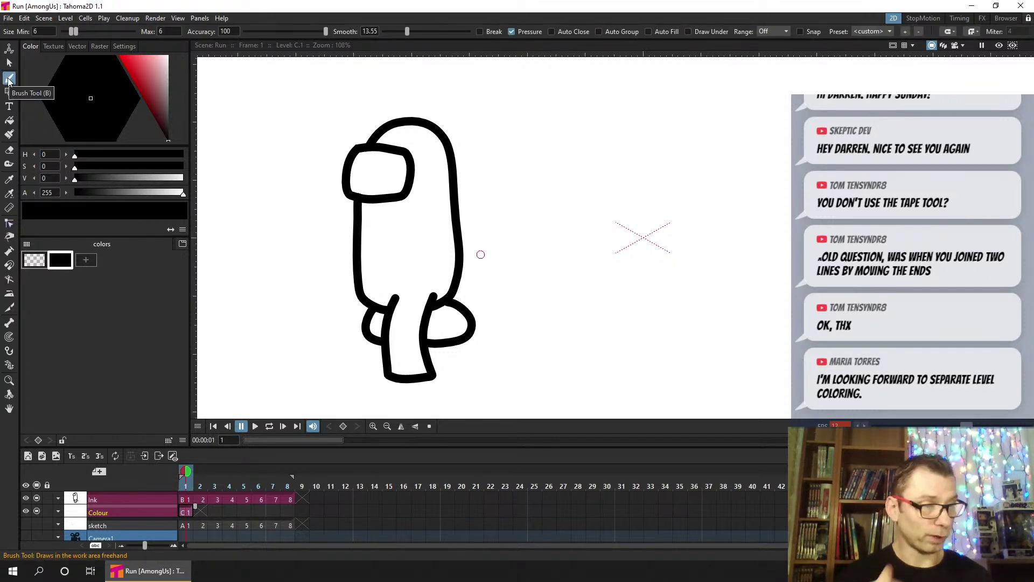
left_click(551, 31)
left_click(599, 31)
left_click(659, 31)
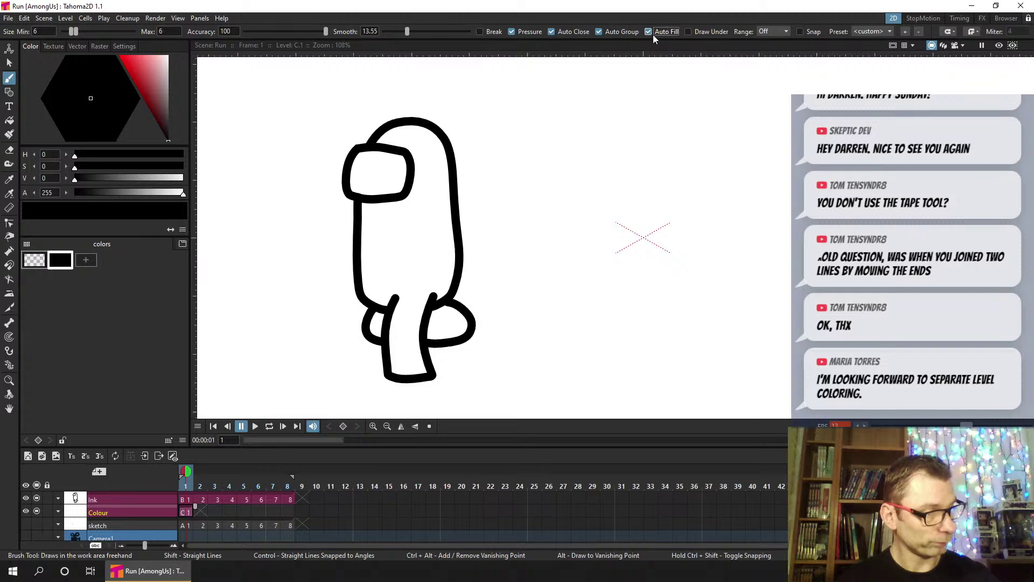
Add a new style to the Colour level's palette and make it pure red with H 0, S 100, V 100
left_click(84, 261)
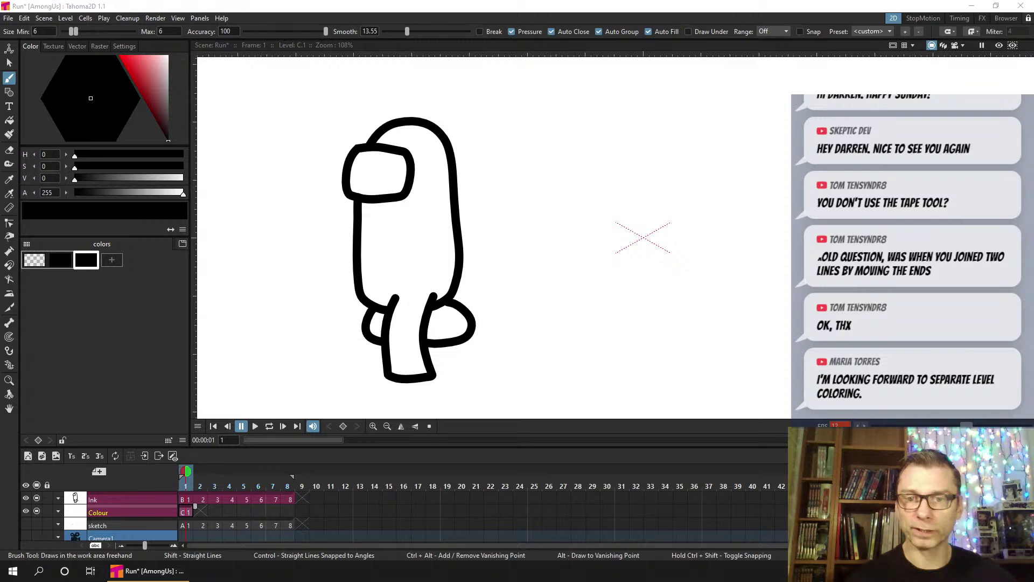
mouse_move(0, 161)
left_mouse_down()
mouse_move(167, 145)
mouse_move(366, 88)
mouse_move(363, 69)
left_mouse_up()
key("ctrl+w")
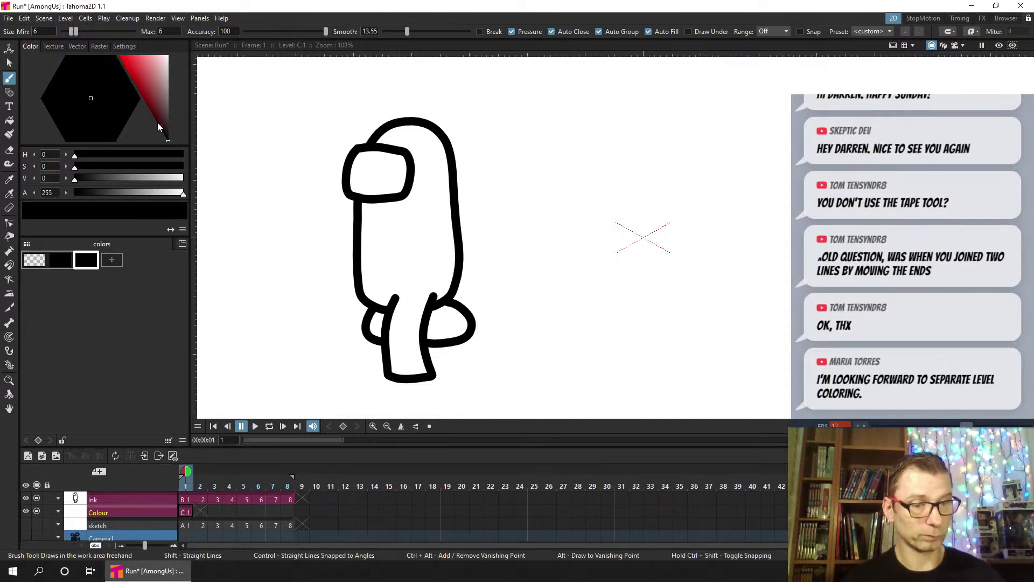
left_click(143, 70)
left_click_drag(129, 65, 102, 47)
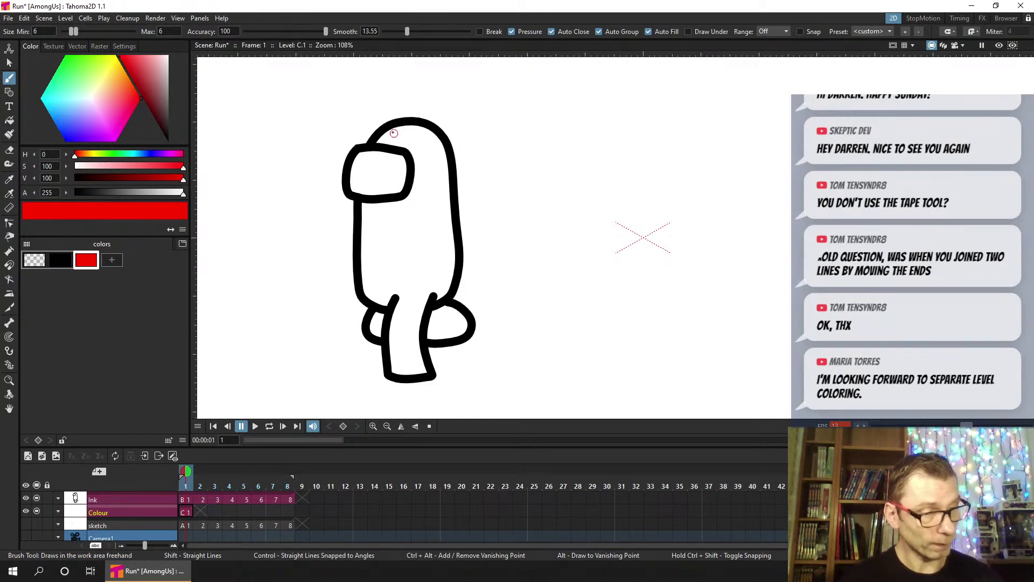
Set the brush's minimum and maximum size to 1 and save the scene
left_click_drag(76, 31, 72, 34)
left_click(167, 31)
type("1")
key("Return")
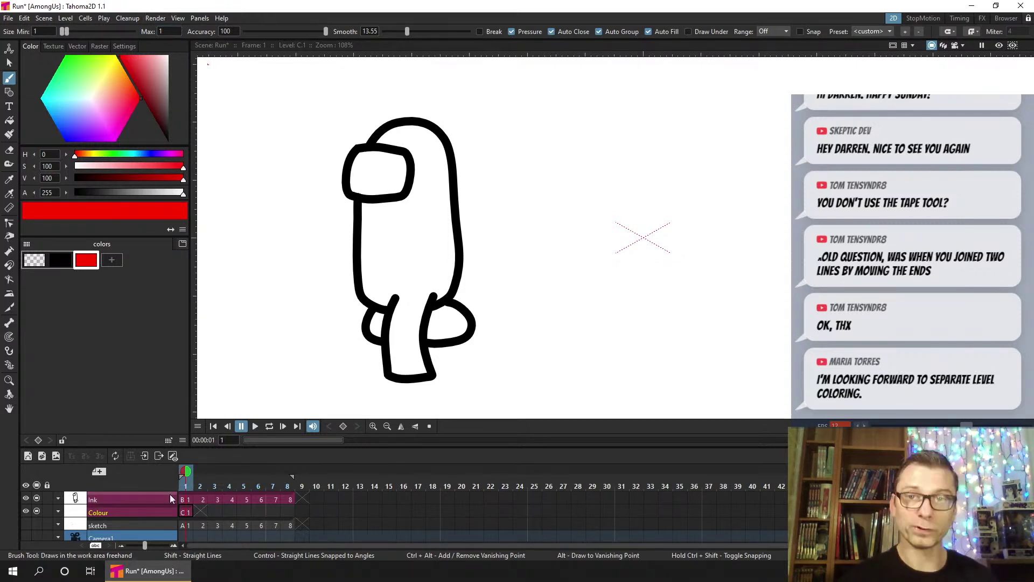
key("ctrl+s")
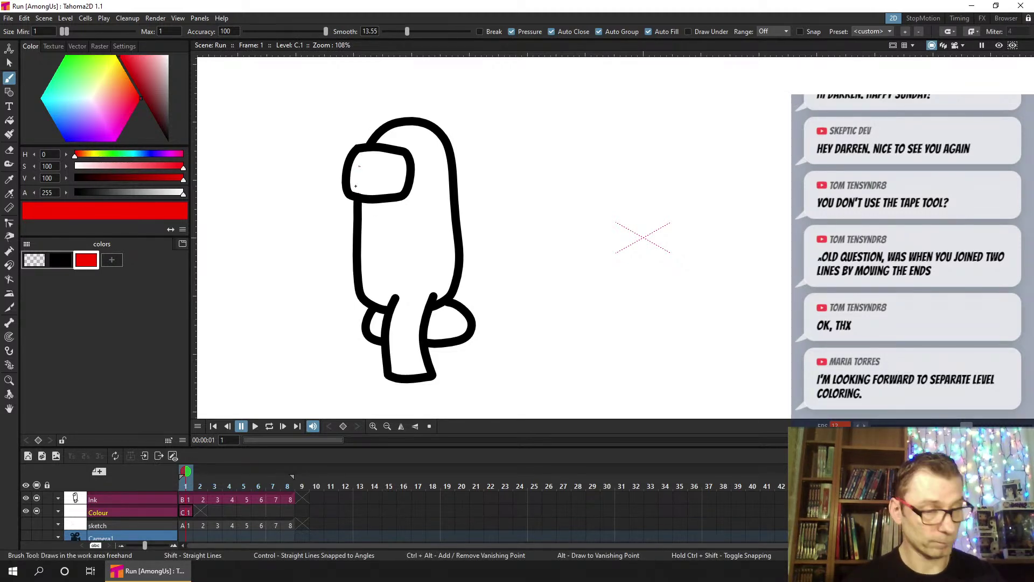
Trace the body on frame 1 of the Colour layer as a red auto-filled shape, and check it with the Ink layer temporarily hidden
left_click_drag(358, 239, 360, 294)
mouse_move(440, 304)
left_mouse_down()
mouse_move(458, 263)
mouse_move(444, 136)
mouse_move(418, 120)
mouse_move(376, 139)
mouse_move(405, 154)
mouse_move(409, 174)
mouse_move(400, 194)
mouse_move(359, 197)
left_mouse_up()
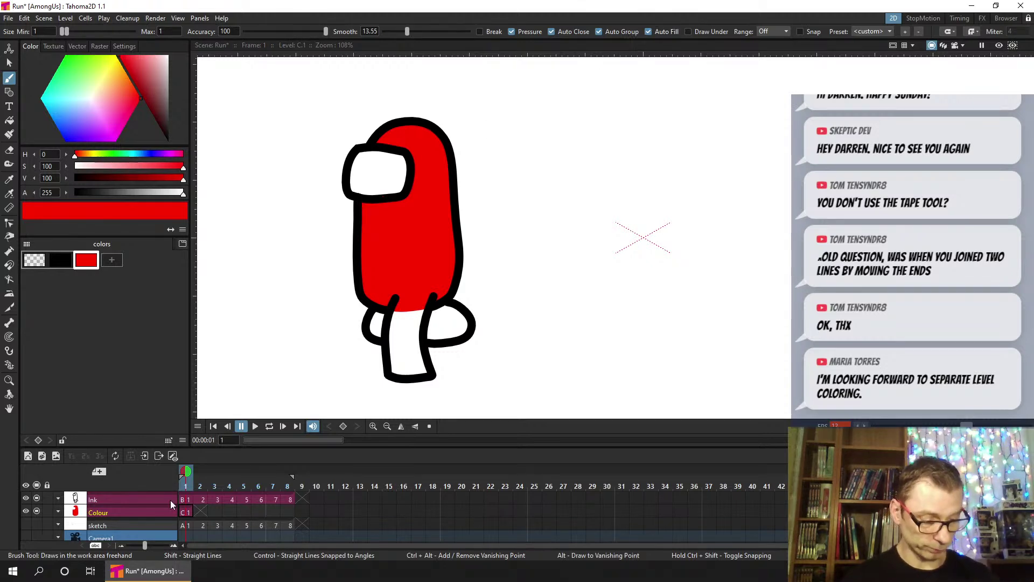
left_click(38, 498)
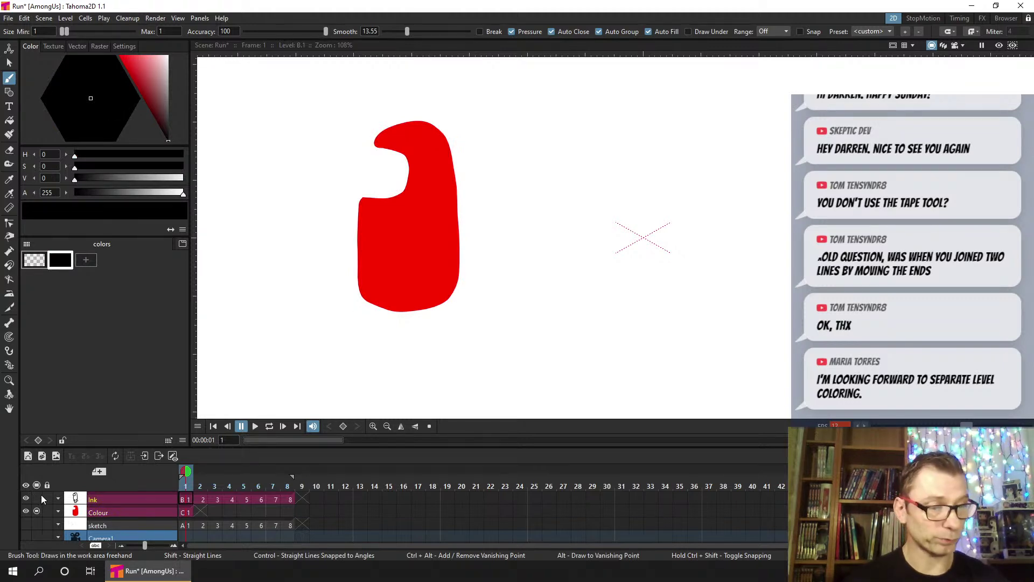
left_click(37, 497)
left_click(38, 499)
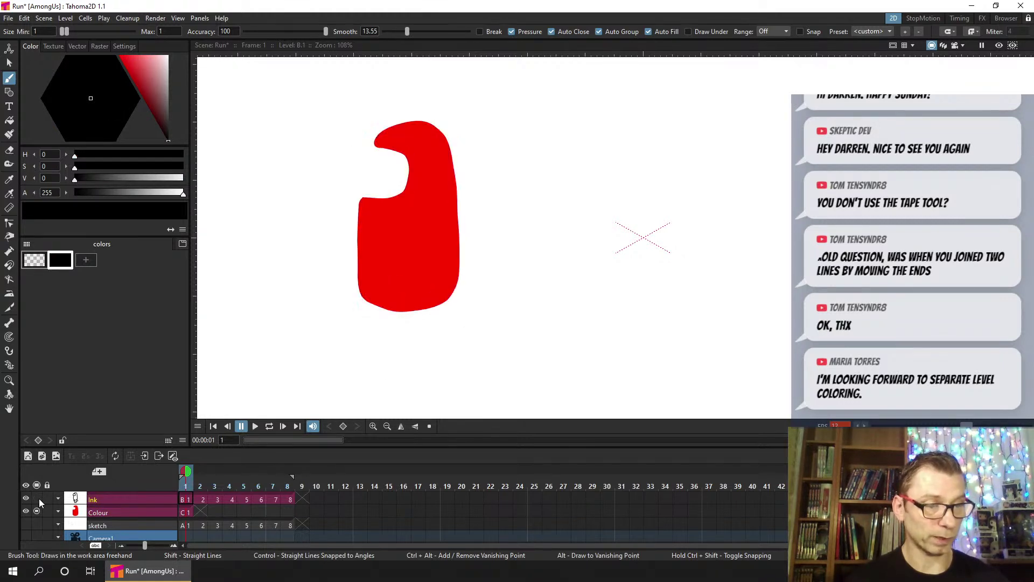
left_click(38, 498)
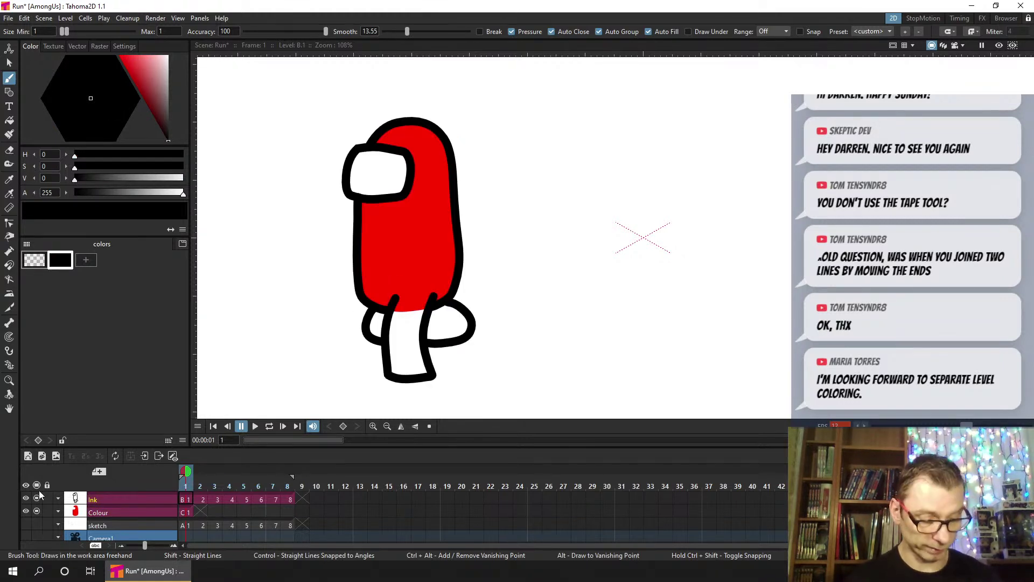
Save the scene and trace the body on frame 2 of the Colour layer as a red auto-filled shape around the visor
left_click(188, 510)
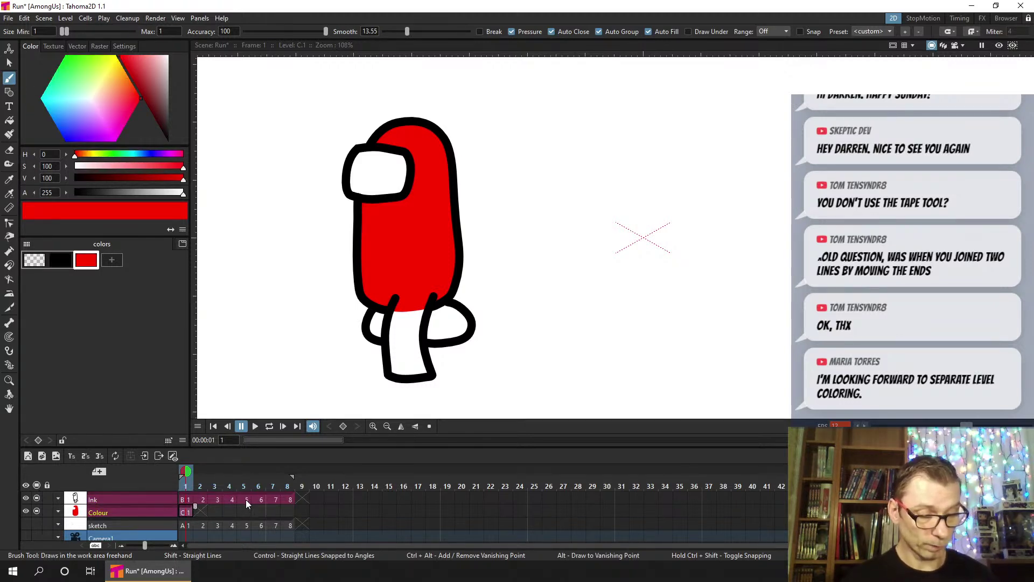
left_click(200, 512)
key("ctrl+s")
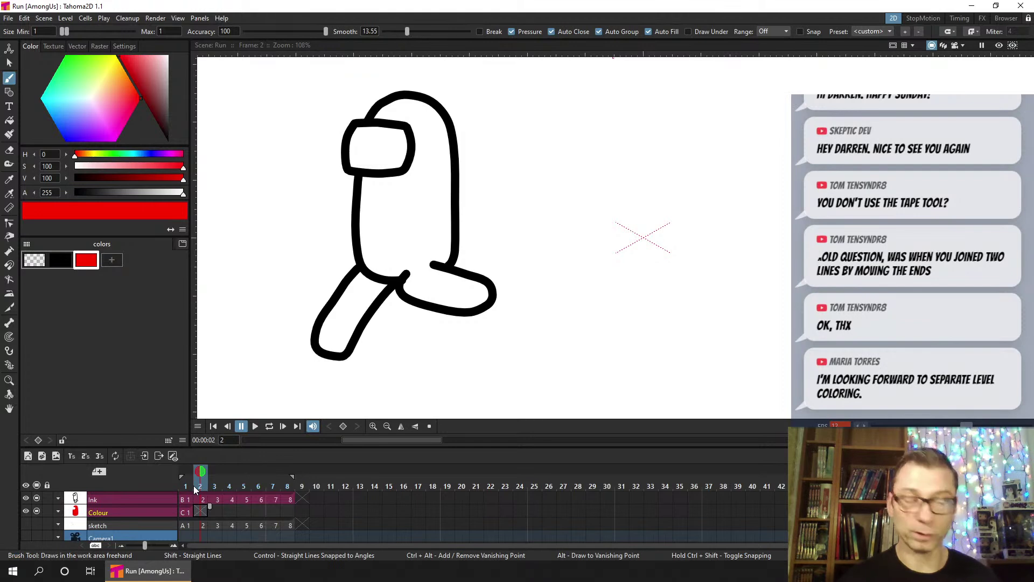
left_click(369, 118)
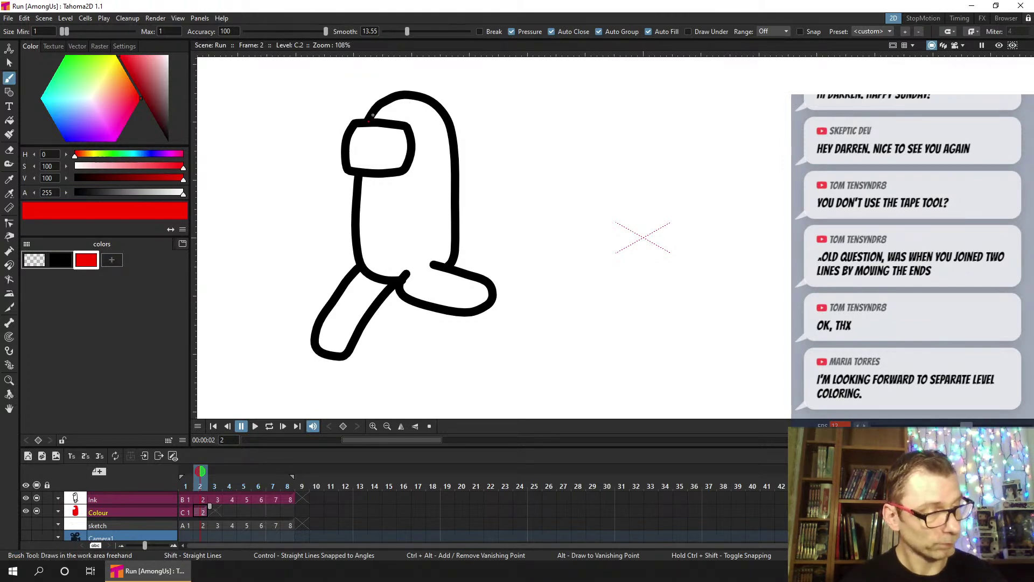
mouse_move(416, 95)
left_mouse_down()
mouse_move(454, 143)
mouse_move(452, 258)
mouse_move(400, 278)
mouse_move(372, 275)
mouse_move(359, 248)
mouse_move(360, 176)
mouse_move(403, 169)
mouse_move(411, 131)
left_mouse_up()
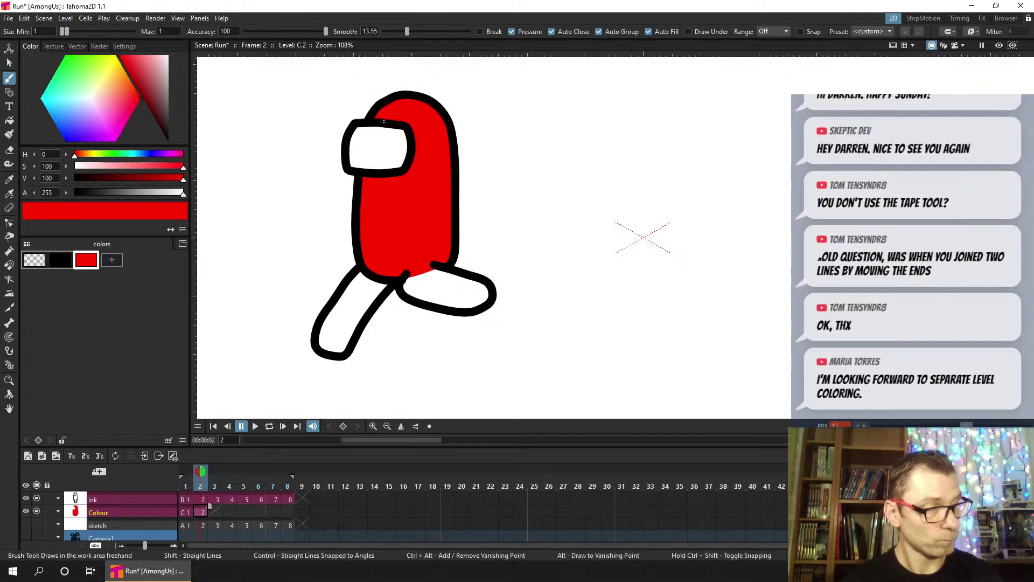
Trace the body on frame 3 of the Colour layer as a red auto-filled shape and save the scene
left_click(214, 512)
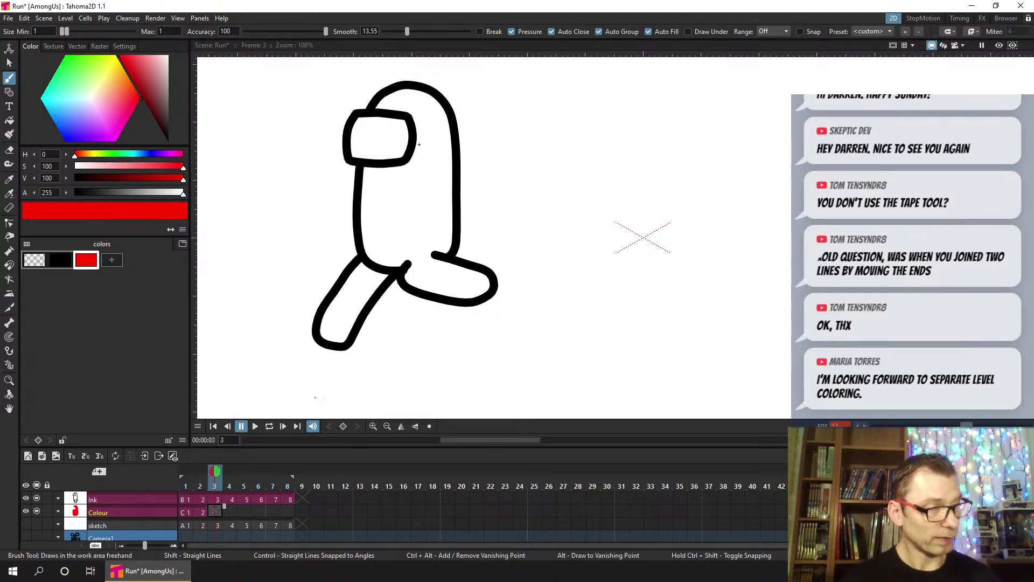
mouse_move(401, 87)
left_mouse_down()
mouse_move(442, 102)
mouse_move(458, 237)
mouse_move(376, 266)
mouse_move(361, 247)
mouse_move(364, 165)
mouse_move(413, 147)
mouse_move(420, 120)
left_mouse_up()
left_click(229, 509)
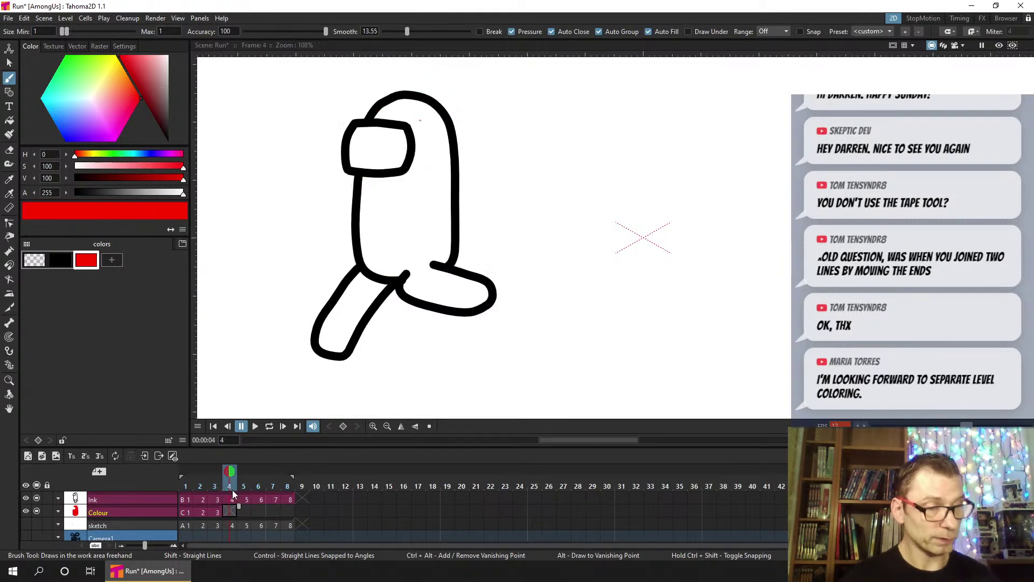
key("ctrl+s")
Duplicate the red body drawing from frame 3 of the Colour layer into frame 4
left_click(202, 512)
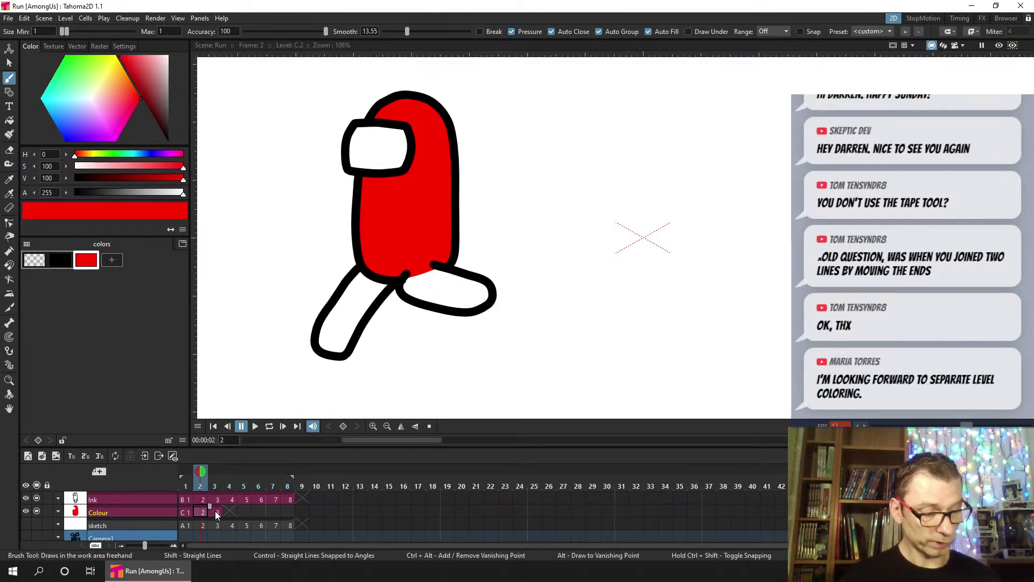
left_click(214, 510)
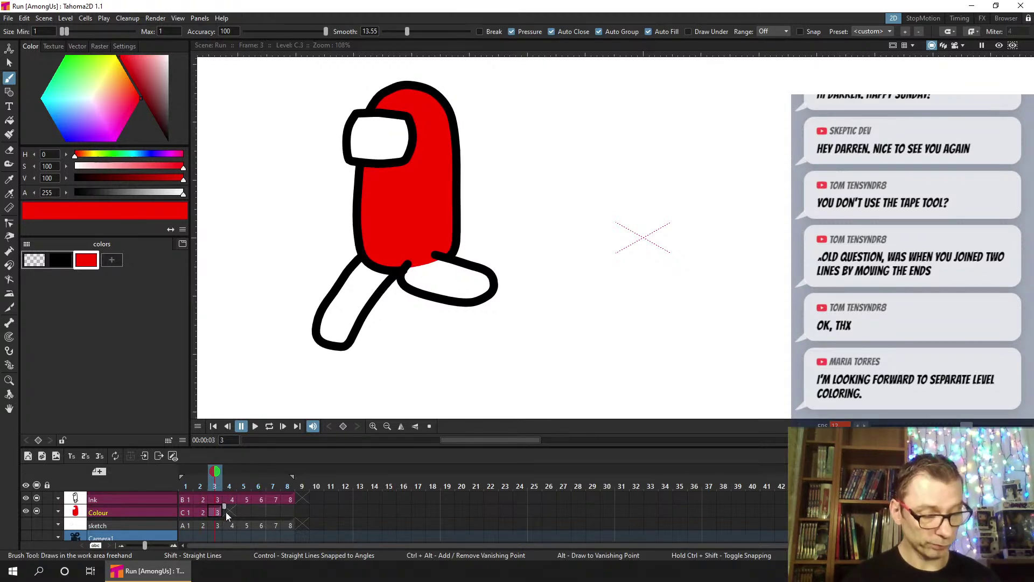
left_click(228, 511)
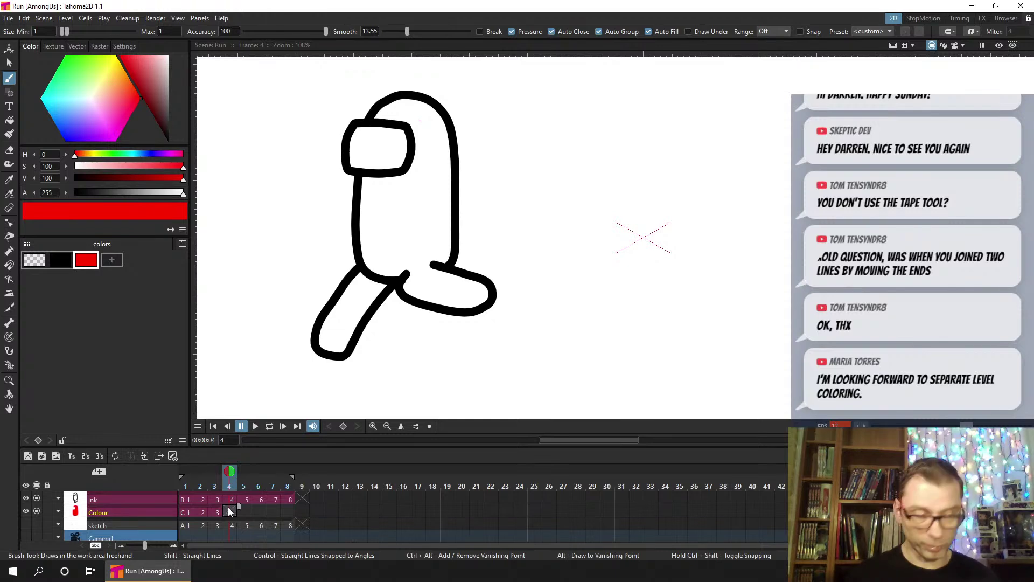
key("ctrl+v")
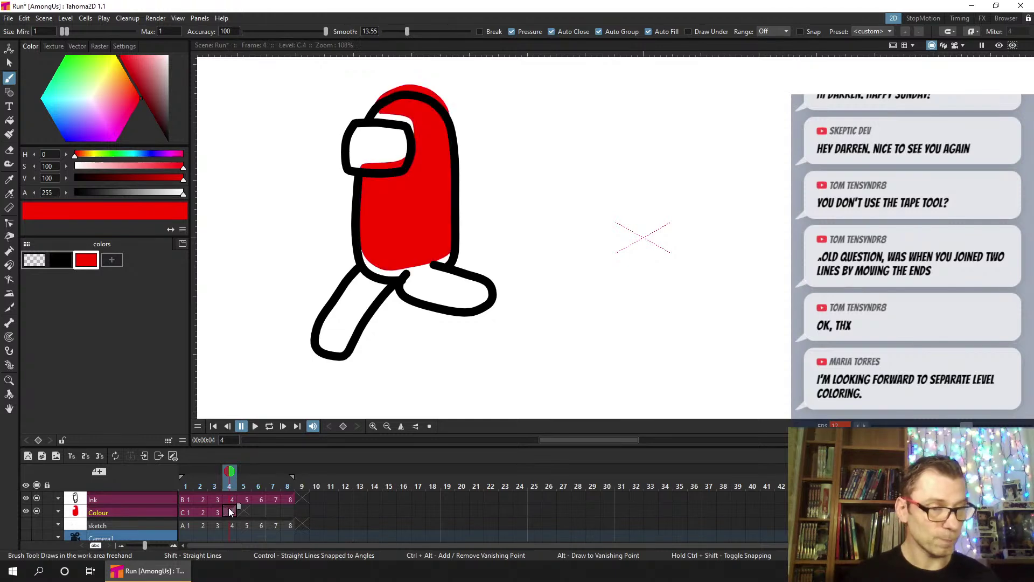
Nudge the red body shape on frame 4 down until it fits the ink outline, and deselect it
left_click(10, 62)
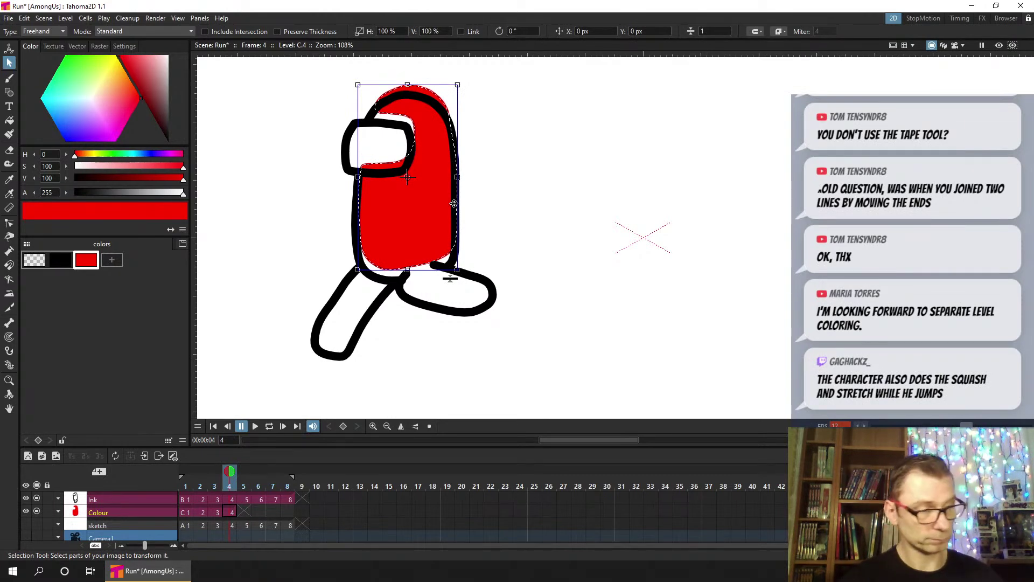
key("Down")
key("Down")
key("Down")
key("Down")
key("Down")
key("Down")
key("Down")
key("Down")
key("Down")
key("Down")
key("Down")
key("Down")
key("Down")
key("Down")
key("Down")
key("Down")
left_click(500, 214)
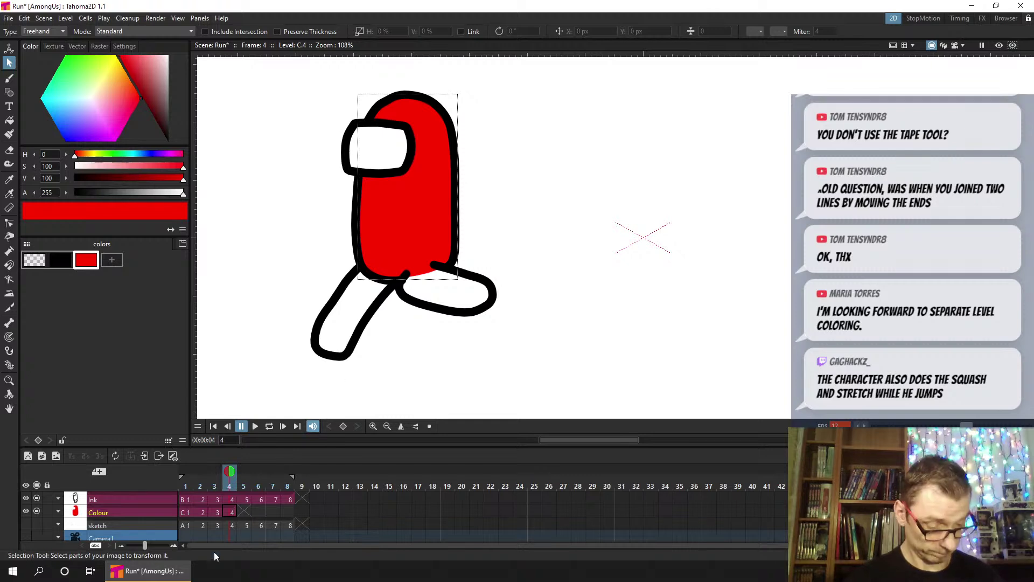
Save the scene and brush a red auto-filled body shape on frame 5 of the Colour layer, following the ink outline
left_click(244, 510)
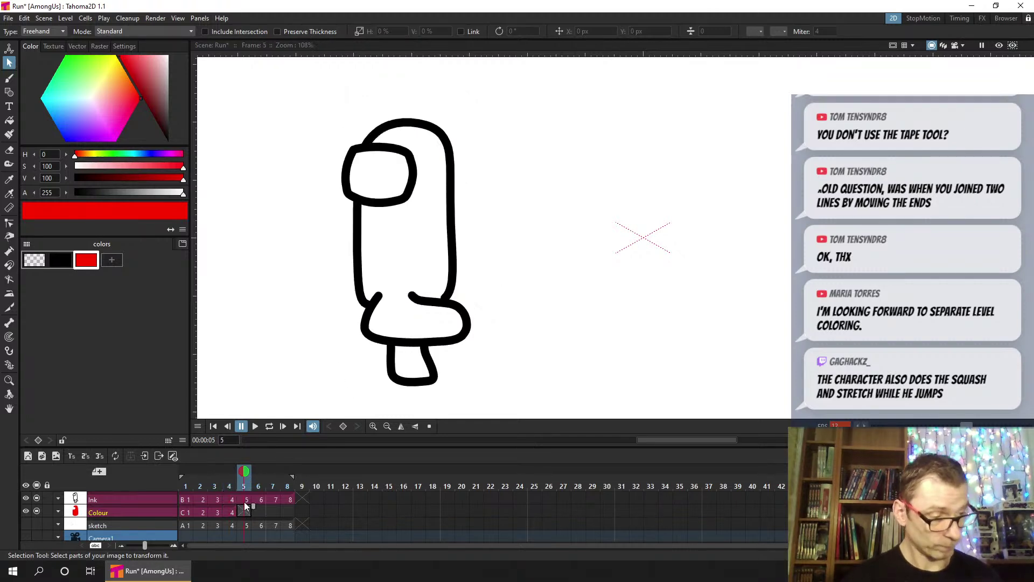
left_click(9, 78)
key("ctrl+s")
left_click(362, 293)
mouse_move(387, 305)
left_mouse_down()
mouse_move(442, 297)
mouse_move(453, 272)
mouse_move(442, 141)
mouse_move(428, 124)
mouse_move(376, 135)
mouse_move(372, 146)
mouse_move(406, 152)
mouse_move(412, 177)
mouse_move(389, 204)
mouse_move(359, 203)
mouse_move(366, 299)
left_mouse_up()
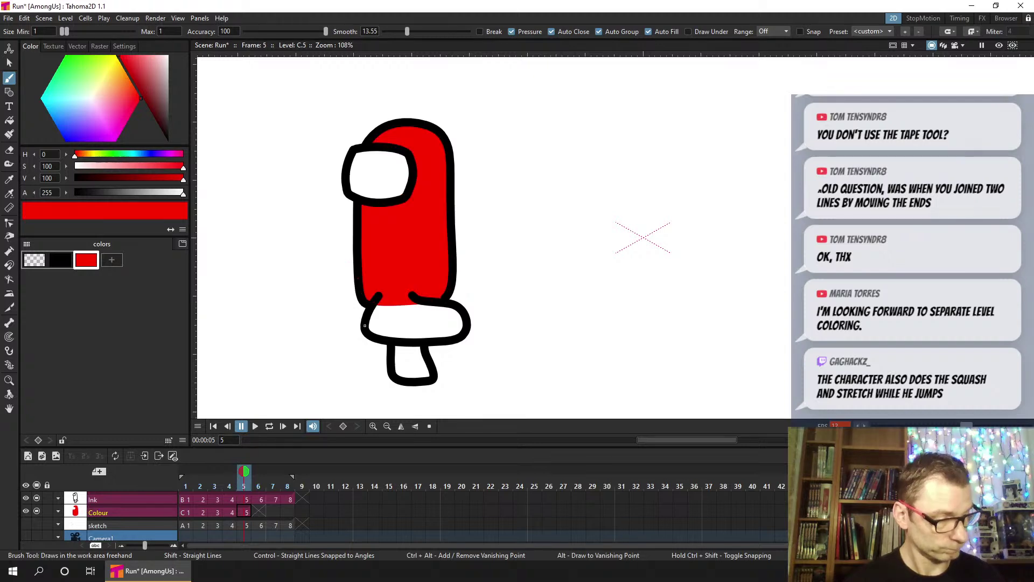
Brush a red auto-filled body shape on frame 6 of the Colour layer, following the ink outline
left_click(257, 511)
left_click(371, 115)
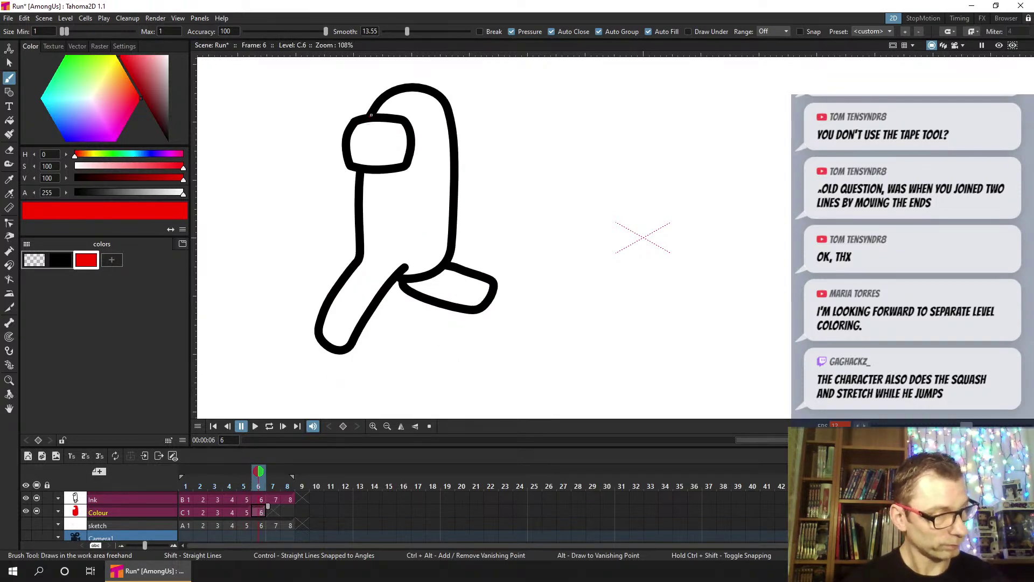
mouse_move(372, 115)
left_mouse_down()
mouse_move(406, 87)
mouse_move(433, 92)
mouse_move(450, 126)
mouse_move(454, 178)
left_mouse_up()
mouse_move(446, 259)
left_mouse_down()
mouse_move(418, 276)
mouse_move(380, 270)
mouse_move(360, 234)
mouse_move(361, 176)
mouse_move(407, 161)
mouse_move(386, 117)
left_mouse_up()
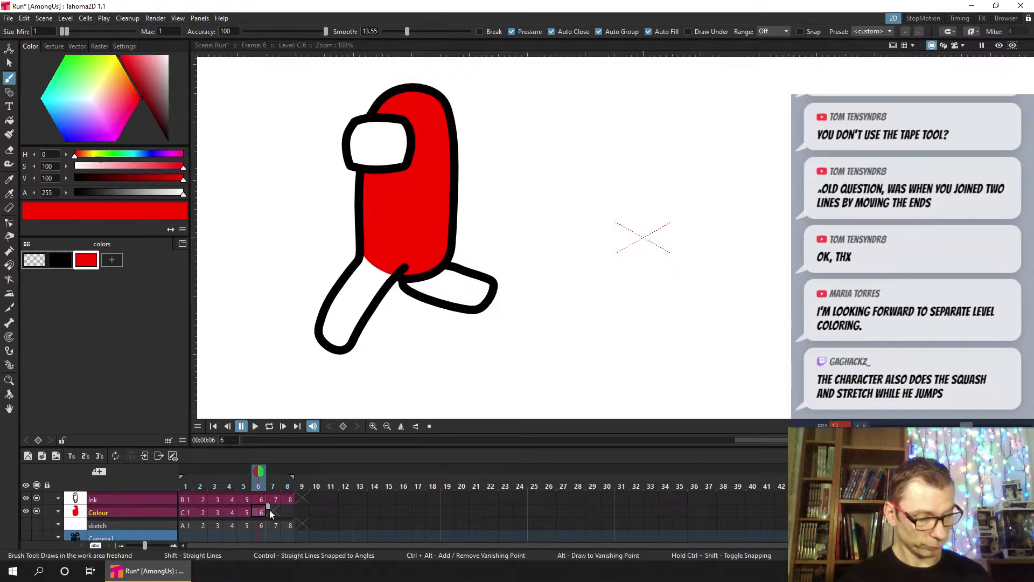
Duplicate the red body drawing from frame 6 of the Colour layer into frames 7 and 8
left_click_drag(273, 509, 281, 510)
left_click(287, 511)
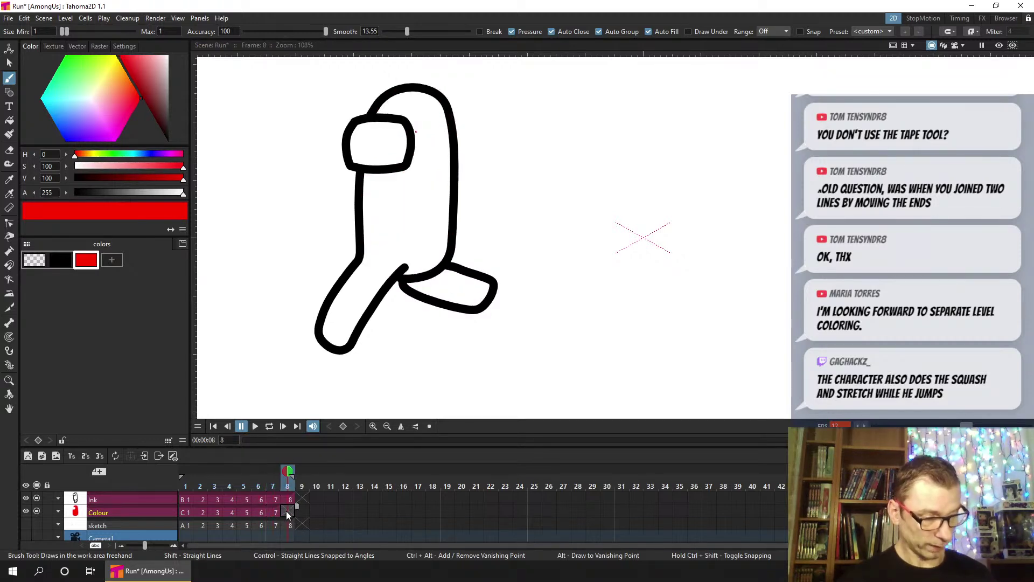
left_click(274, 510)
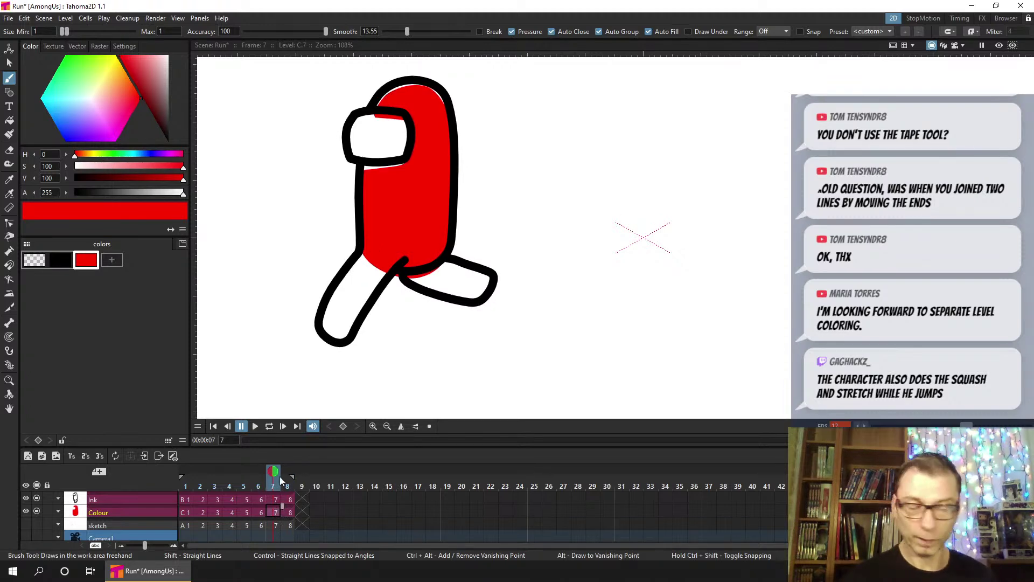
Nudge the red body shape on frame 7 up until it fits the ink outline, deselect it and save the scene
key("s")
key("ctrl+a")
key("ctrl+s")
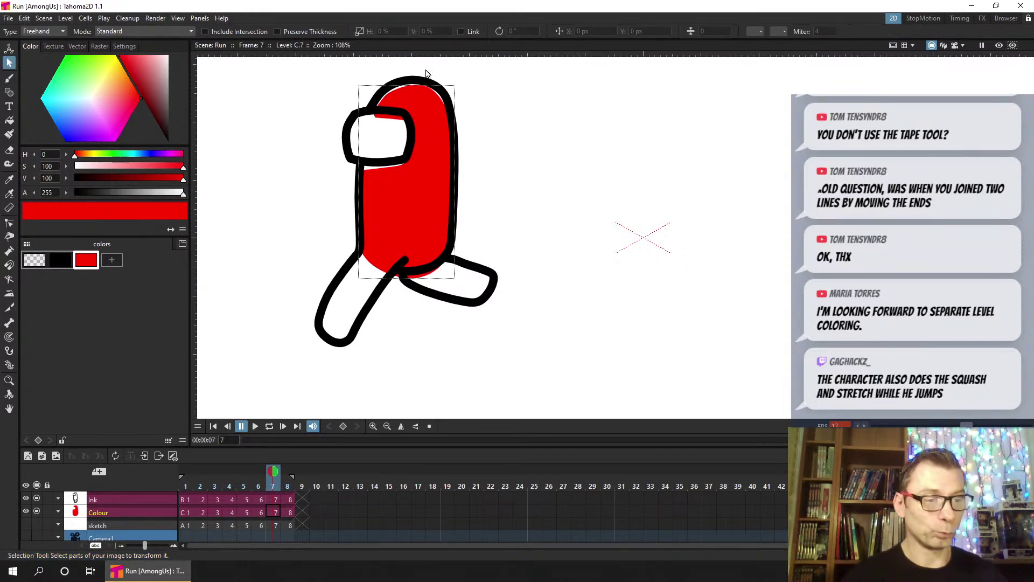
mouse_move(472, 74)
left_mouse_down()
mouse_move(391, 71)
mouse_move(269, 235)
mouse_move(358, 324)
mouse_move(470, 305)
mouse_move(549, 264)
left_mouse_up()
key("Up")
left_click(524, 213)
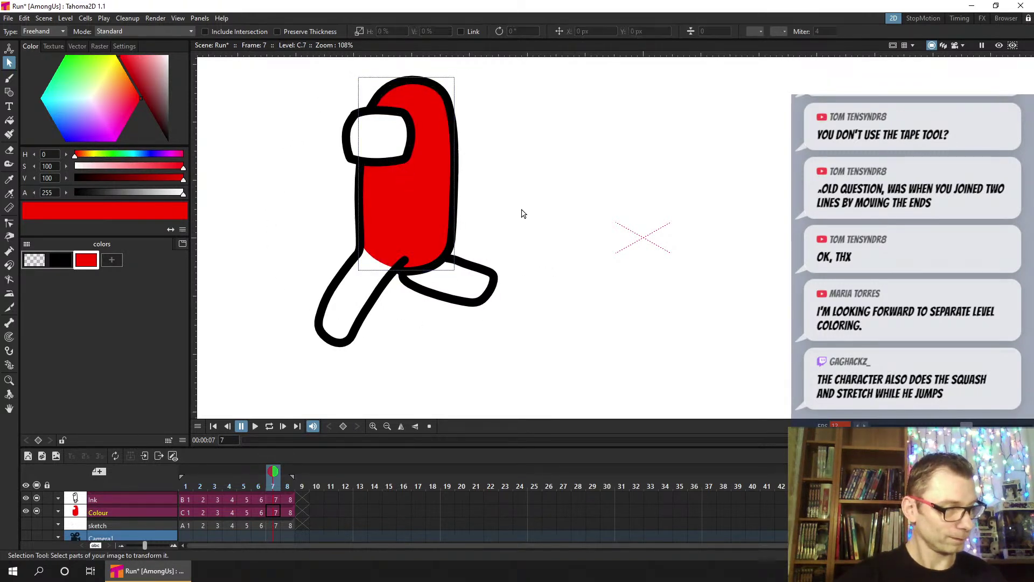
key("ctrl+s")
Check the body colour on frames 8, 7 and 6, add another style to the palette after the red one, and save the scene
left_click(288, 513)
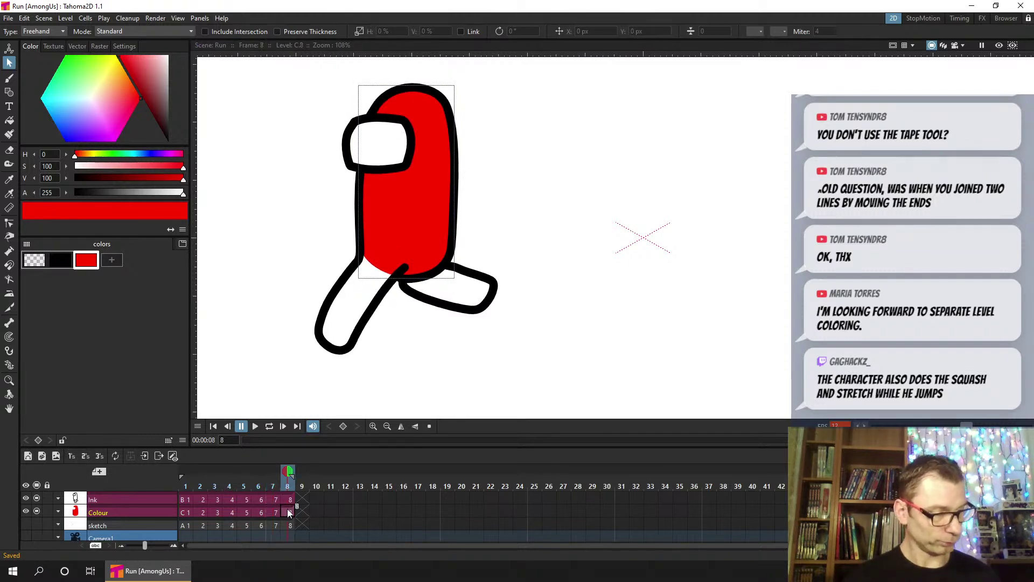
left_click(273, 512)
left_click(263, 513)
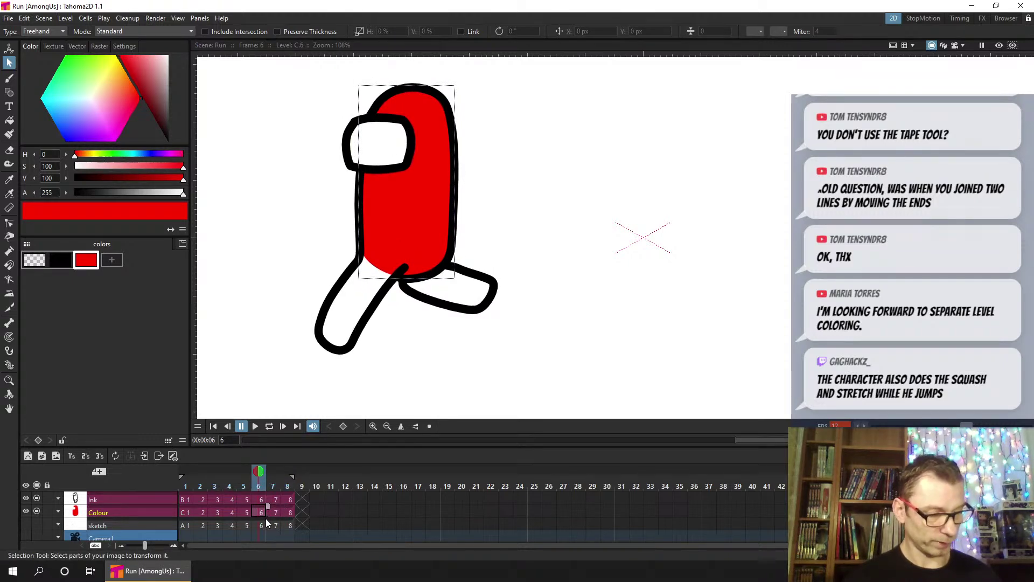
left_click(113, 260)
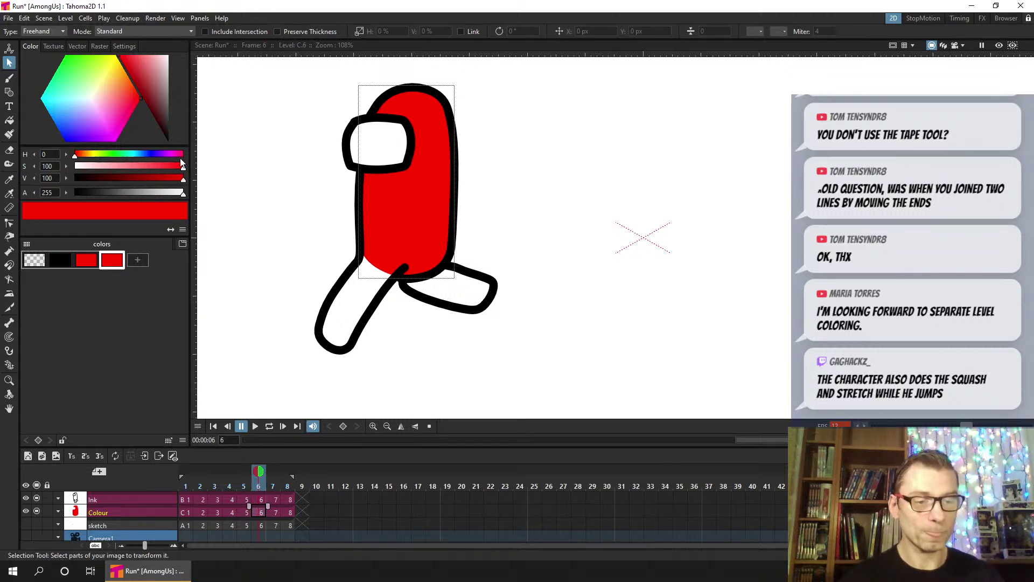
key("ctrl+s")
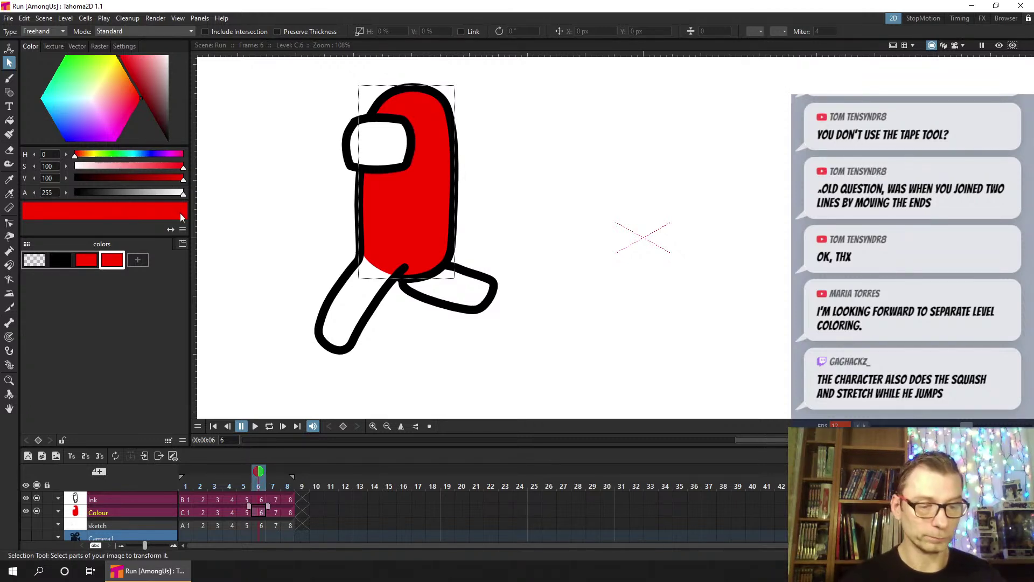
left_click(183, 230)
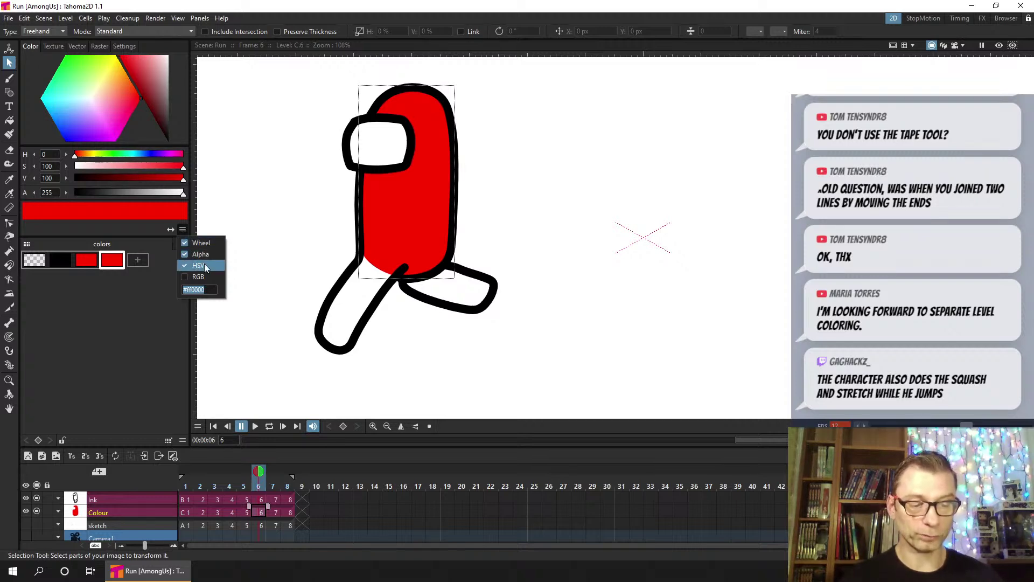
left_click(185, 265)
left_click(183, 229)
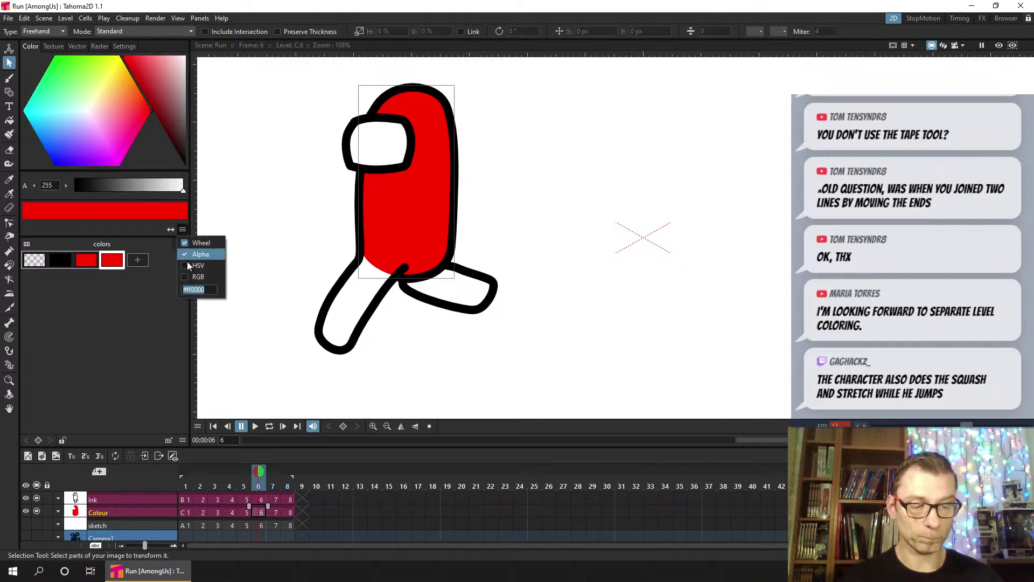
left_click(187, 269)
Enlarge the HSV and alpha sliders by resizing the sections of the colour editor, and save the scene
mouse_move(159, 240)
left_mouse_down()
mouse_move(157, 302)
mouse_move(159, 245)
left_mouse_up()
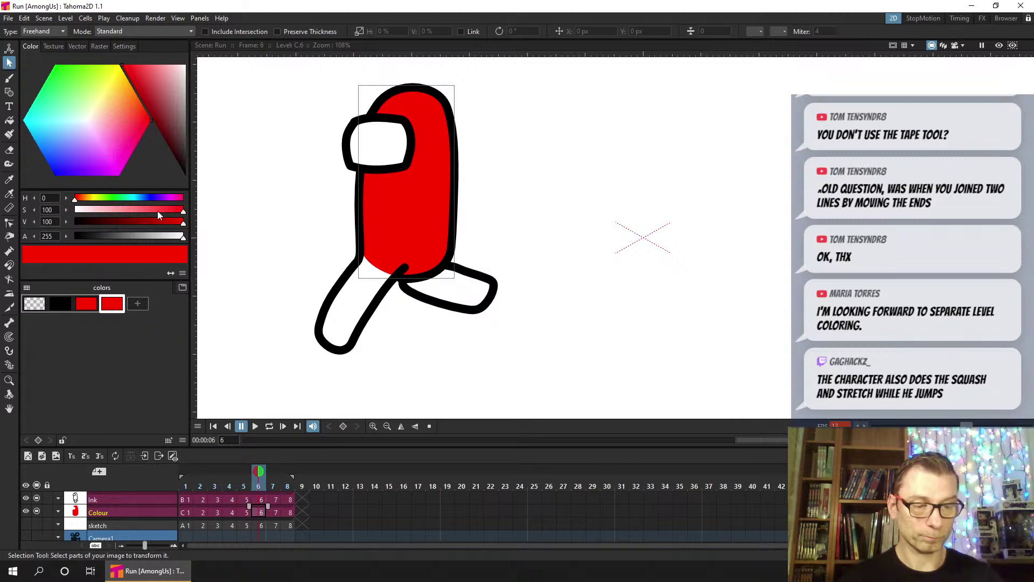
left_click_drag(152, 189, 156, 158)
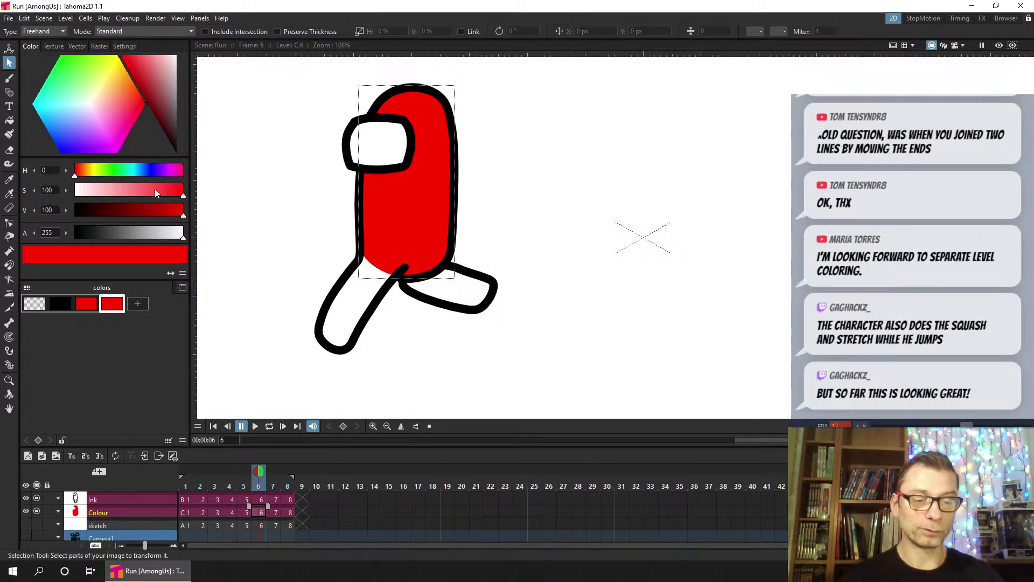
key("ctrl+s")
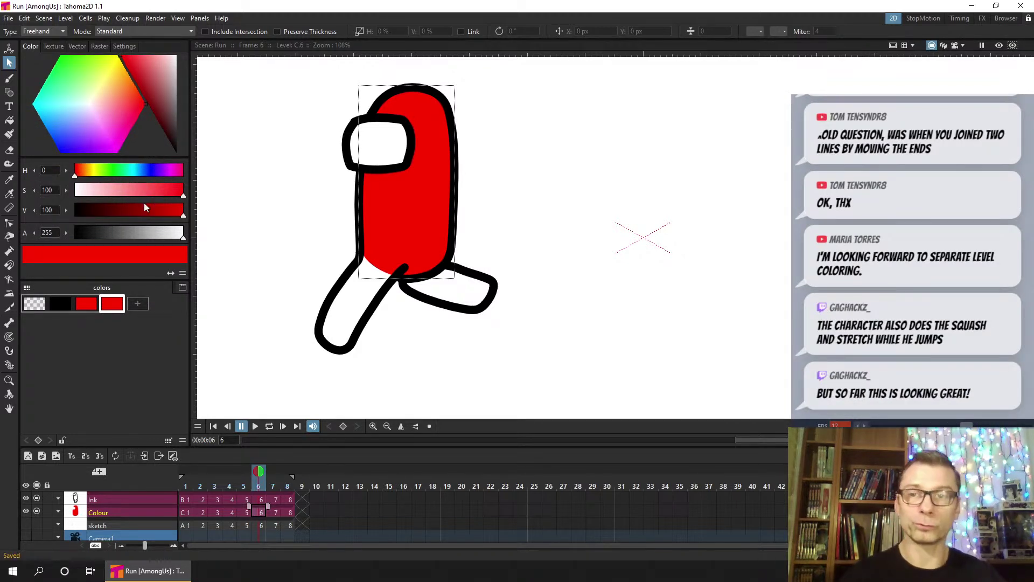
Darken the last red style in the palette to a value (V) of 68 and save the scene
left_click(113, 305)
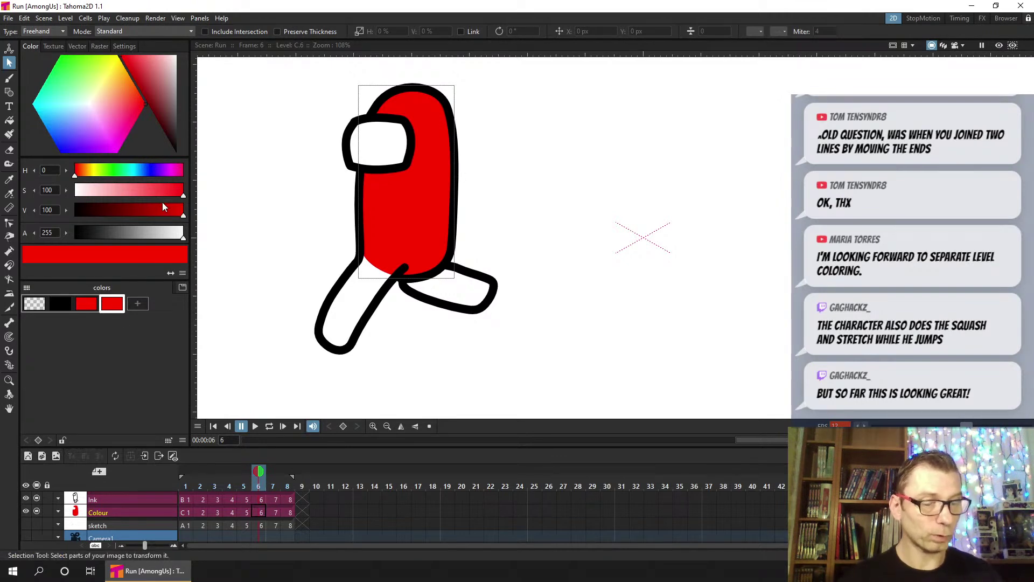
left_click_drag(167, 214, 147, 215)
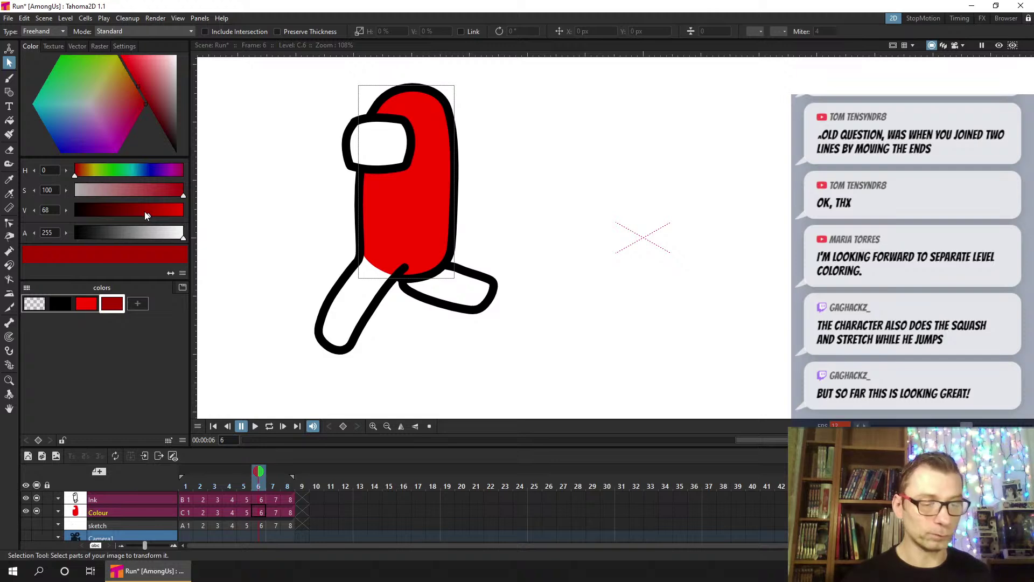
key("ctrl+s")
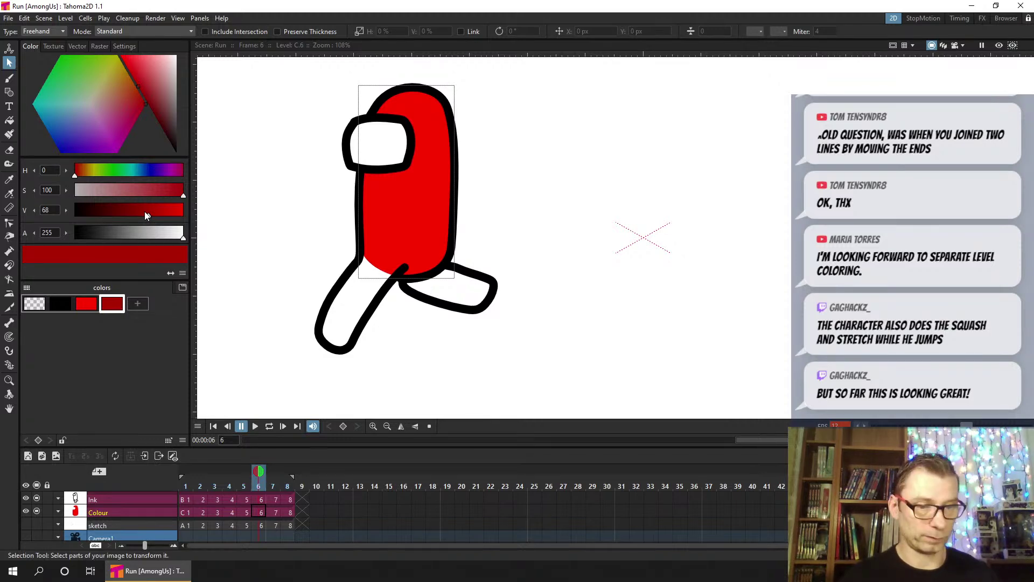
Brush a dark red auto-filled shadow over the lower body and both legs on frame 6 of the Colour layer, and save the scene
left_click(10, 80)
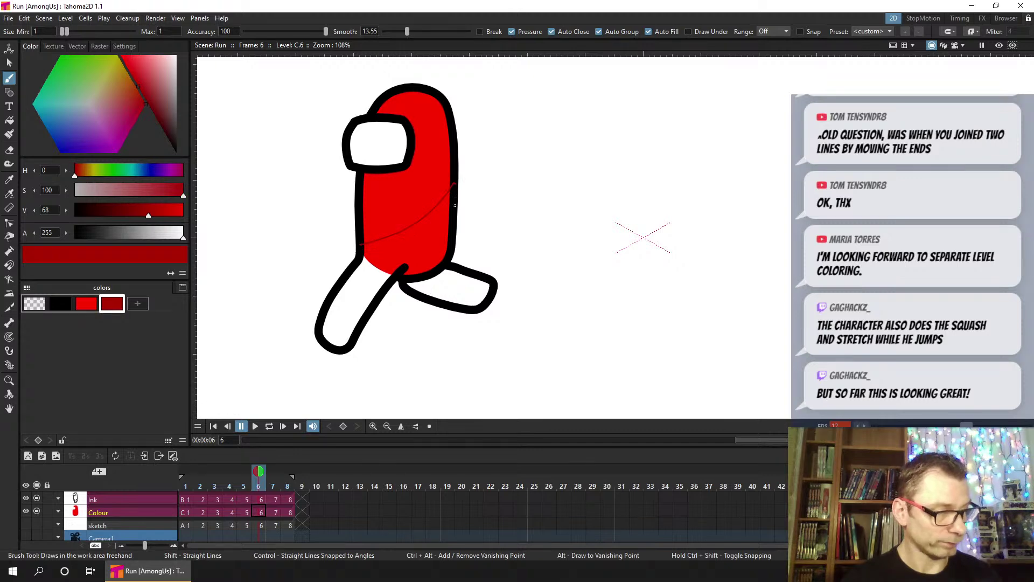
left_click_drag(451, 235, 447, 266)
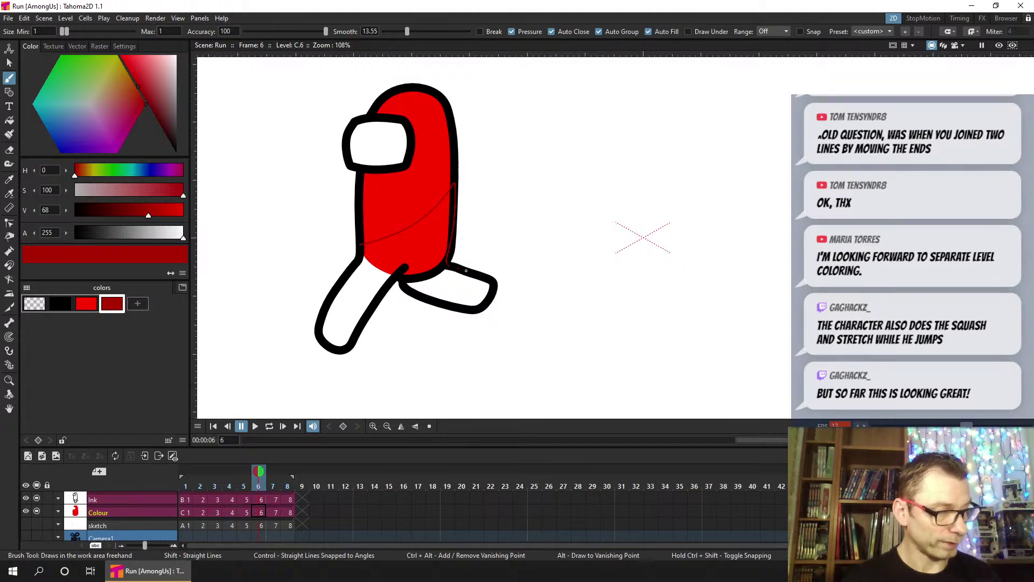
mouse_move(434, 298)
left_mouse_down()
mouse_move(401, 279)
mouse_move(344, 347)
mouse_move(326, 344)
mouse_move(324, 310)
mouse_move(361, 243)
left_mouse_up()
key("ctrl+s")
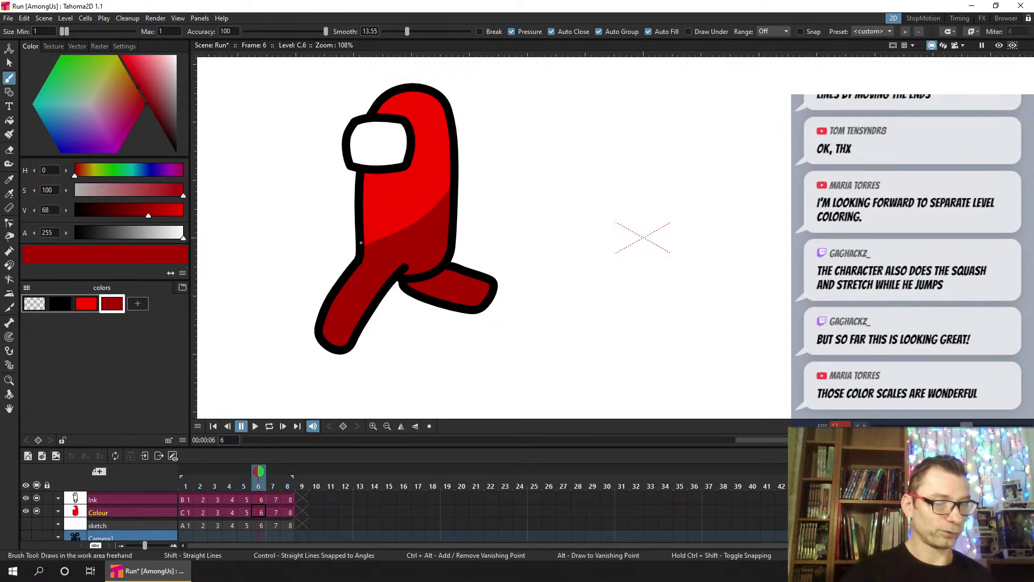
Copy only the dark red shadow shape from frame 6 of the Colour layer and paste it into frame 7
left_click(273, 511)
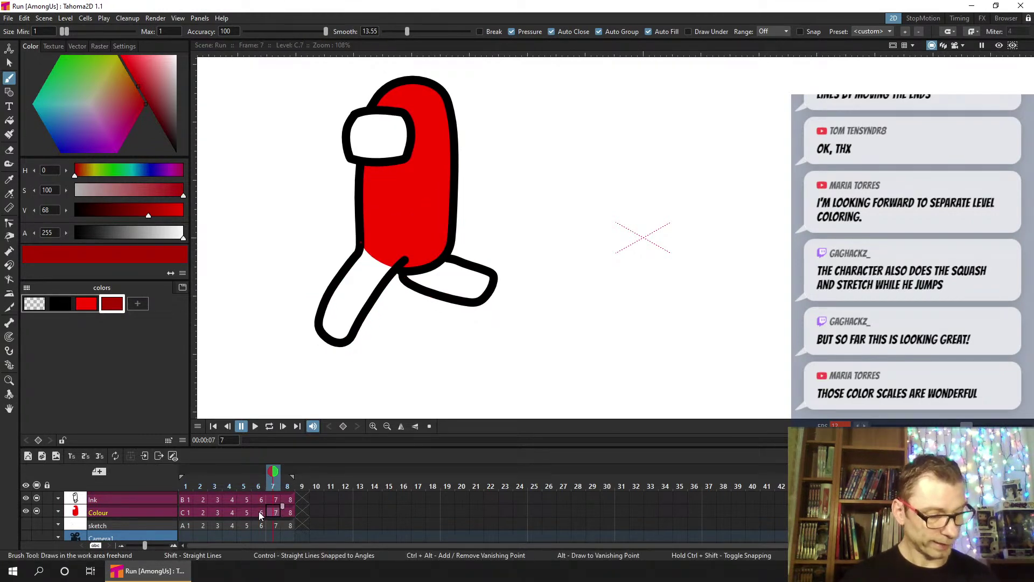
left_click(259, 512)
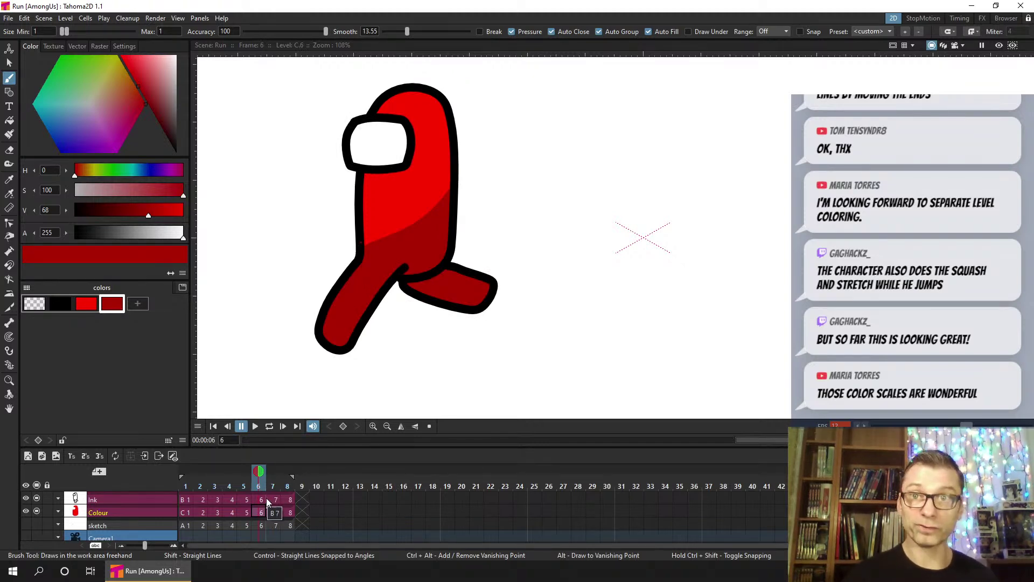
key("s")
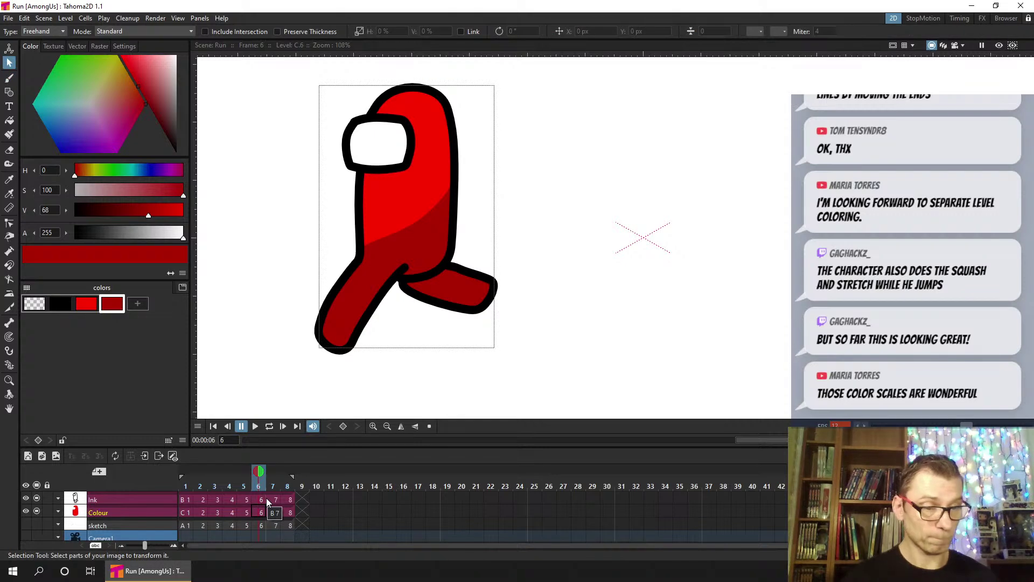
left_click(434, 208)
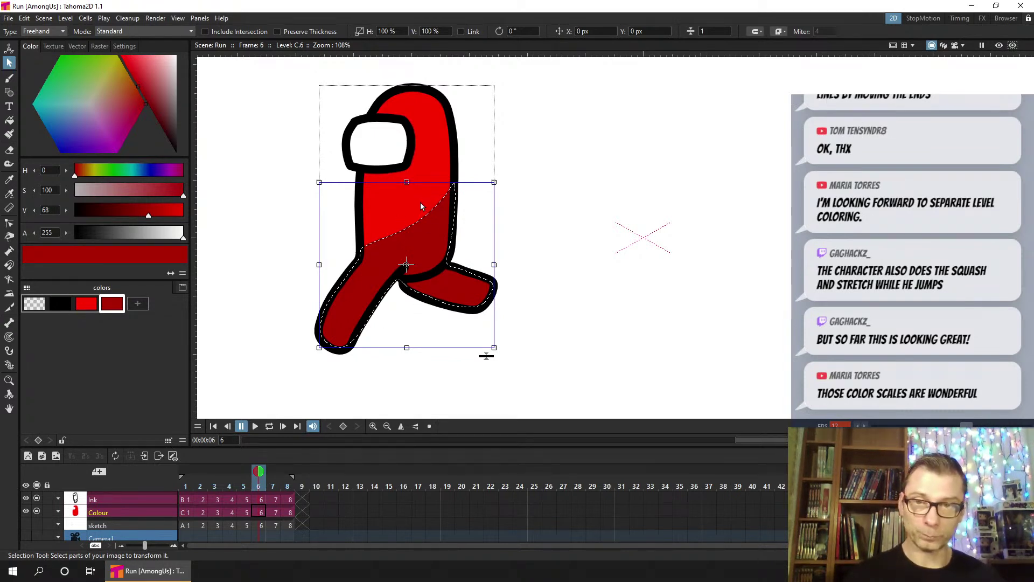
left_click(277, 513)
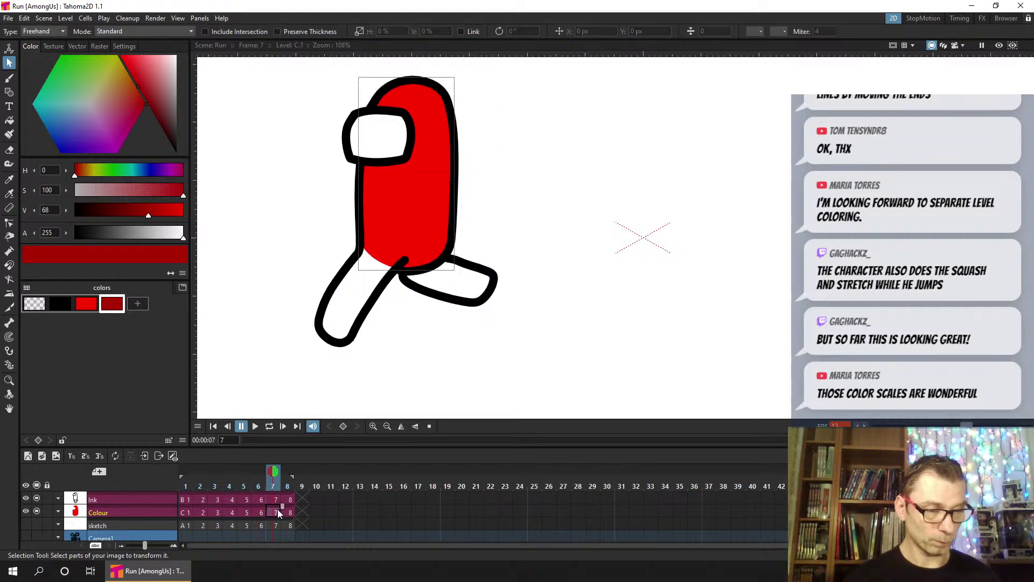
key("ctrl+v")
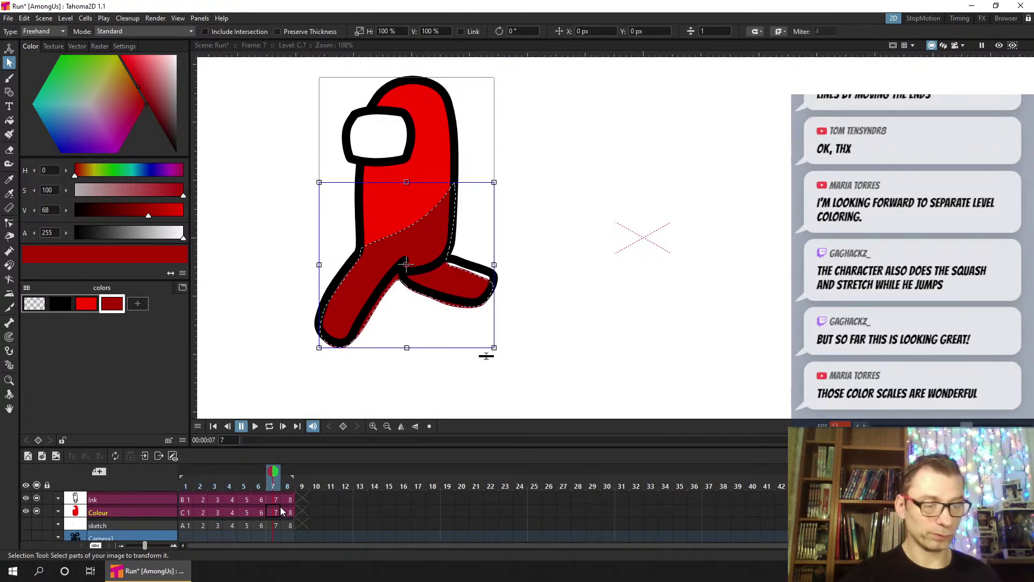
Nudge the pasted shadow on frame 7 up 15.75 px so it fits the ink outline, and deselect it
left_click(281, 500)
left_click(275, 512)
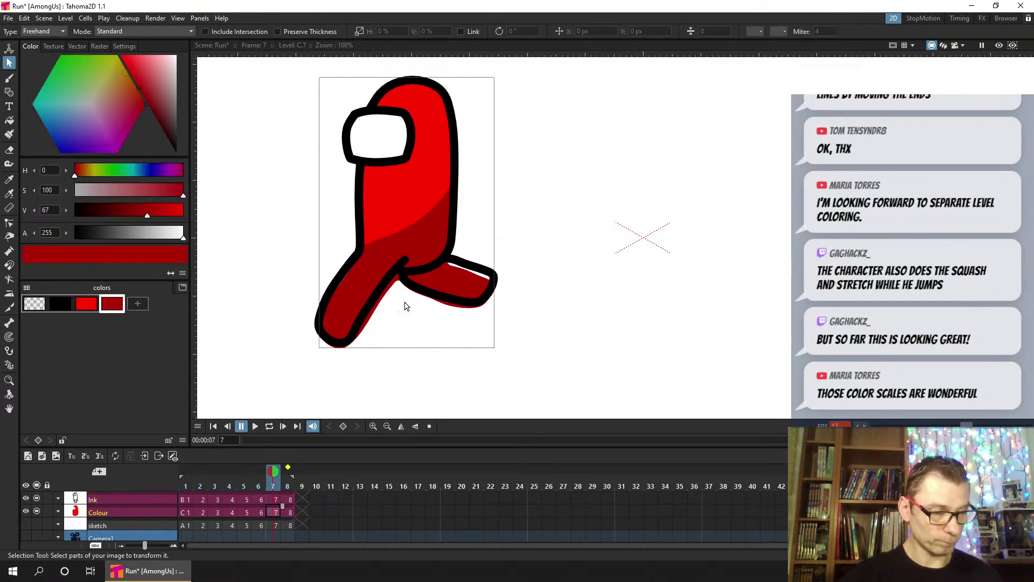
left_click(389, 289)
key("Up")
key("Up")
key("Up")
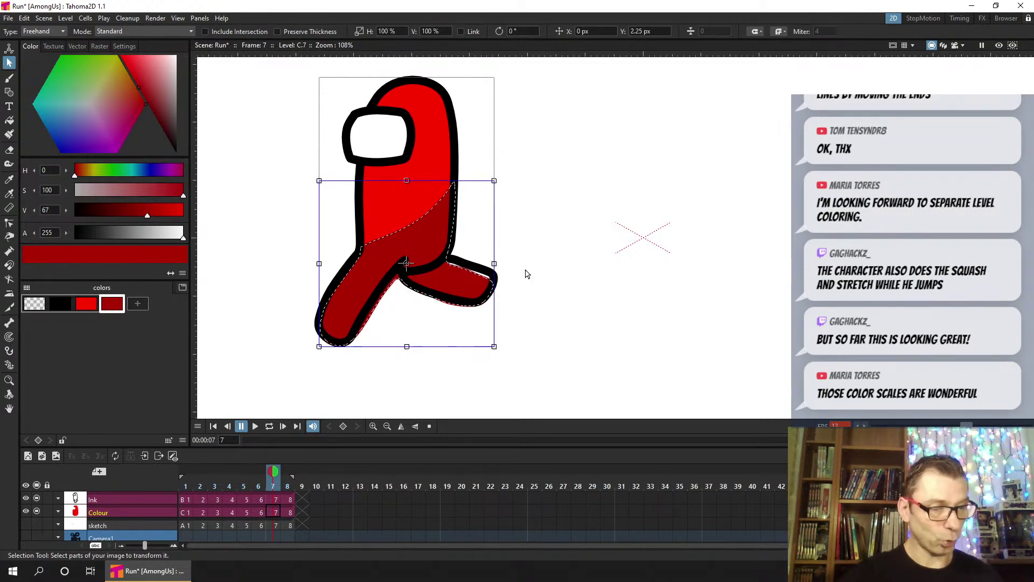
key("Up")
key("Up")
key("Up")
key("Up")
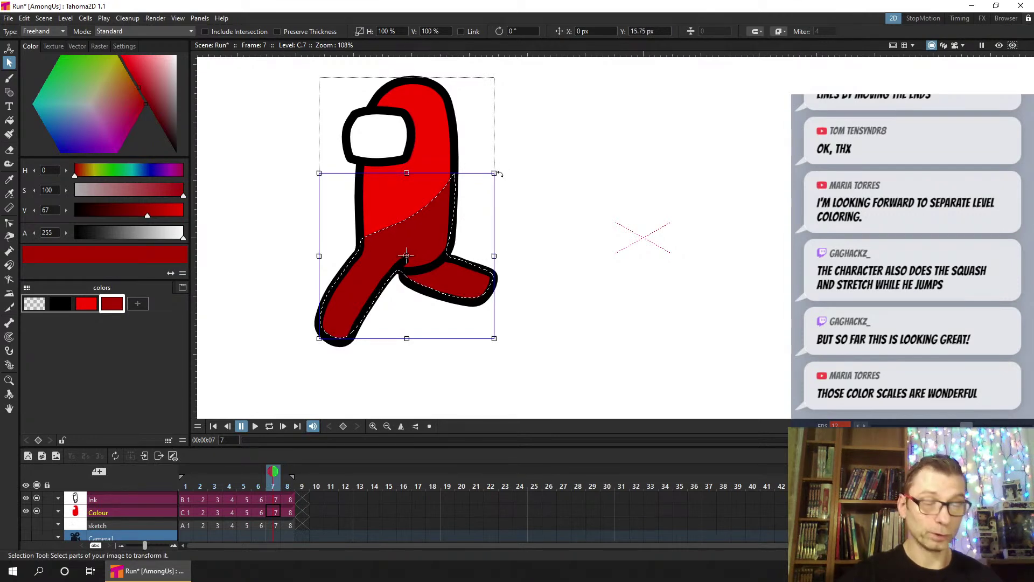
left_click(527, 200)
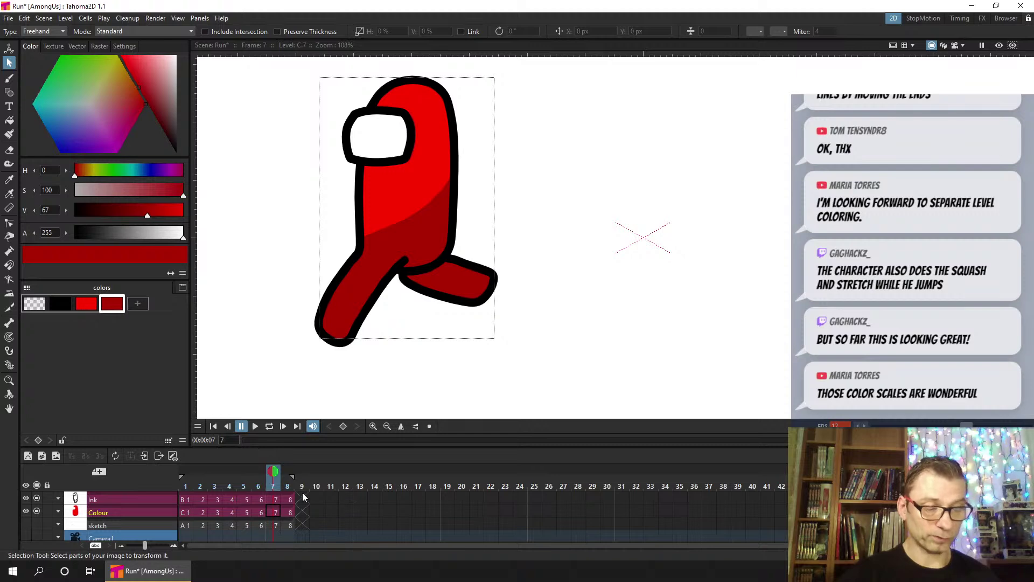
key("Up")
key("Down")
key("Up")
key("Down")
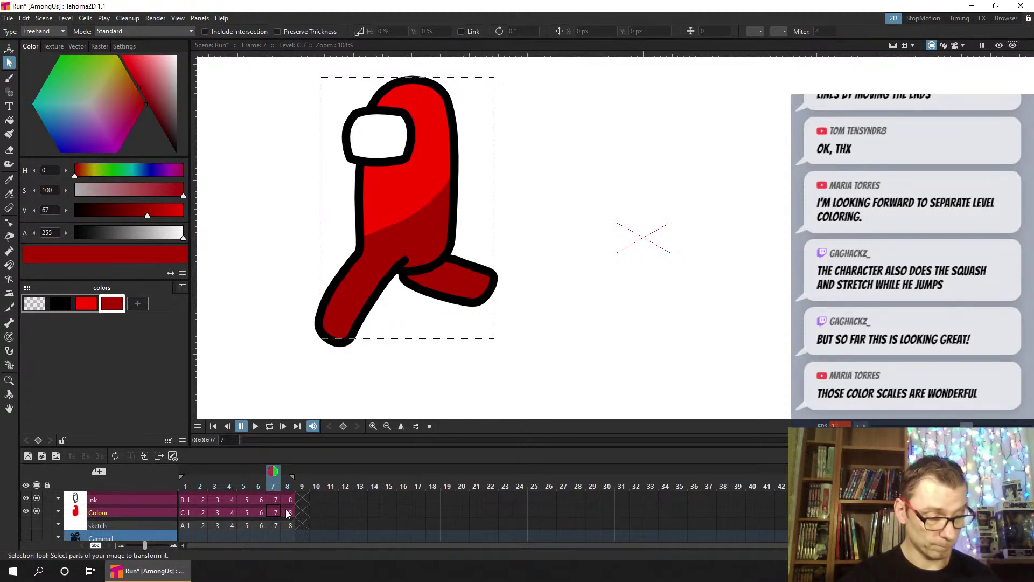
Copy the dark red shadow shape from frame 7 of the Colour layer and paste it into frame 8
left_click(289, 513)
left_click(280, 512)
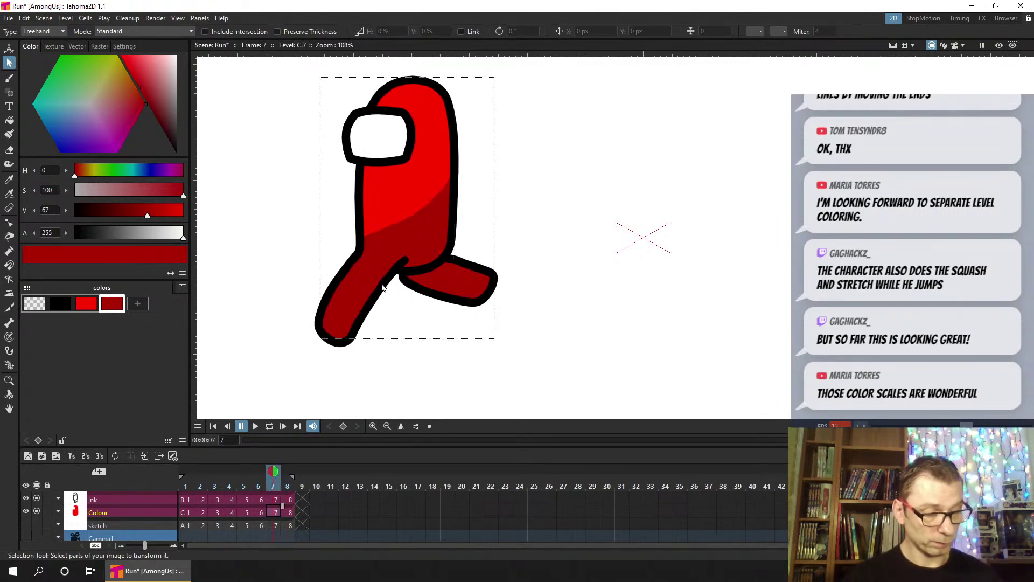
left_click(416, 215)
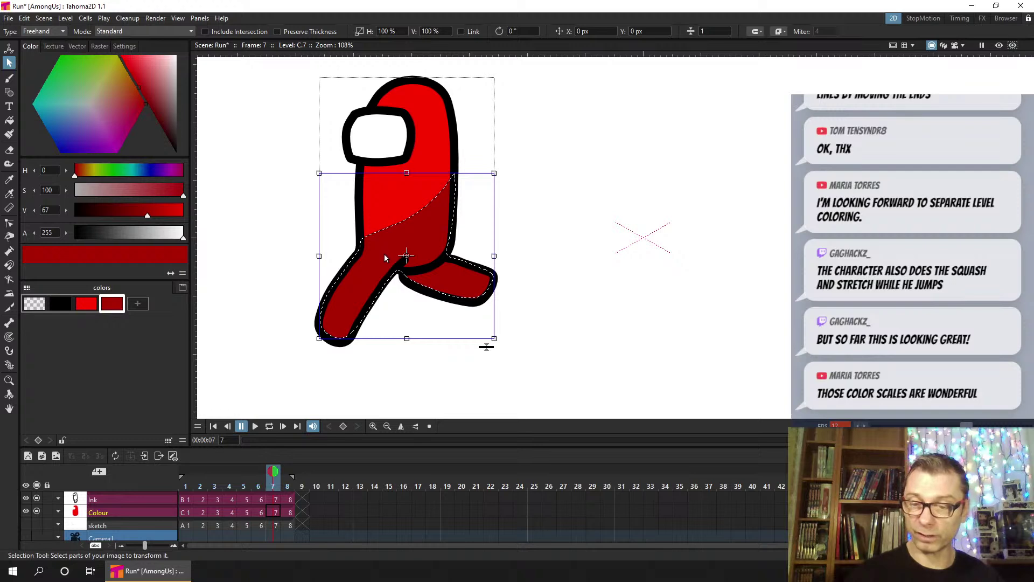
left_click(290, 512)
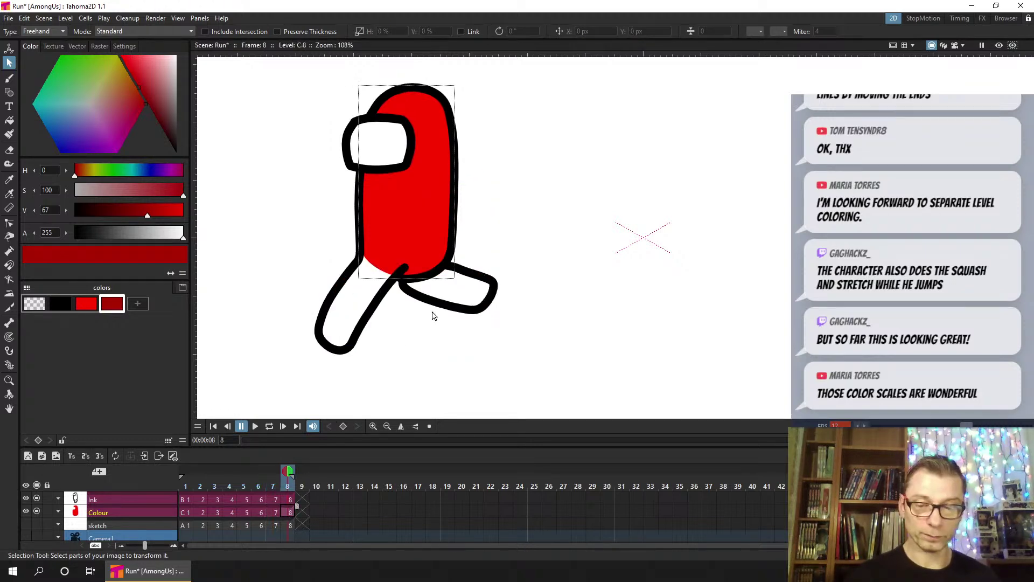
key("ctrl+v")
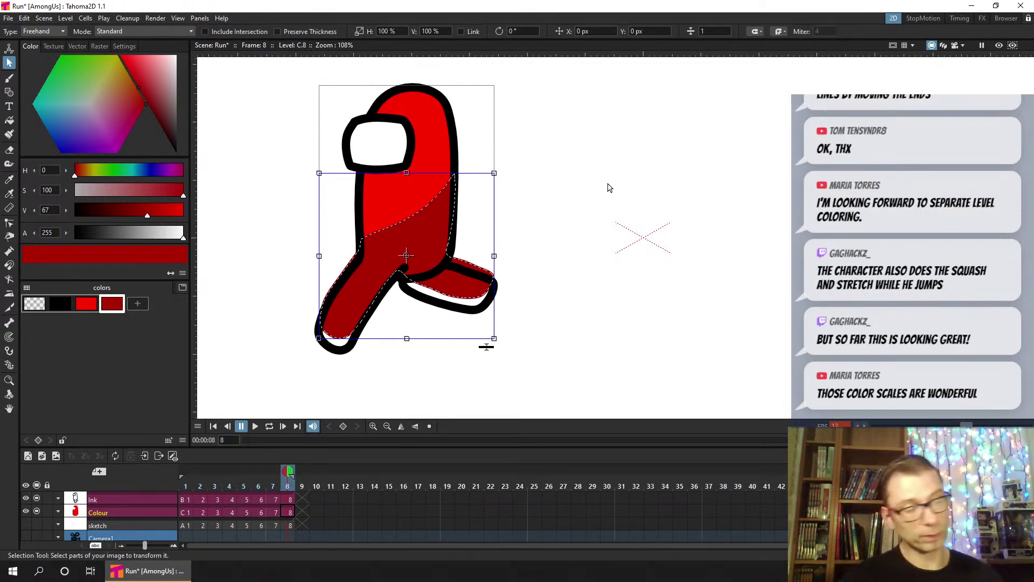
Nudge the shadow on frame 8 down, fine-tune its height to fit the ink outline, deselect it and save the scene
key("Down")
key("Down")
key("Down")
key("Down")
key("Down")
key("Down")
key("Down")
key("Down")
key("Down")
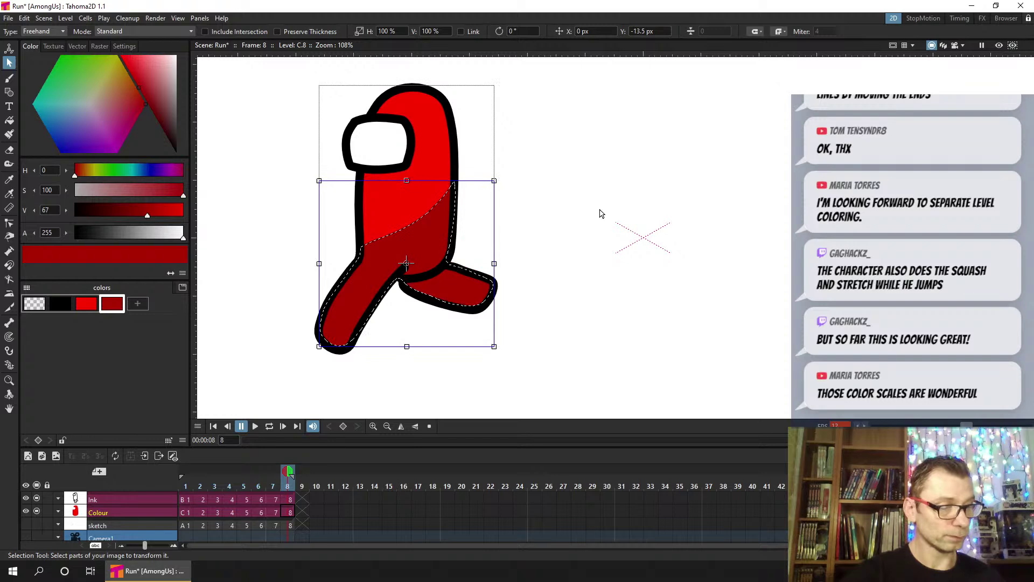
left_click(580, 221)
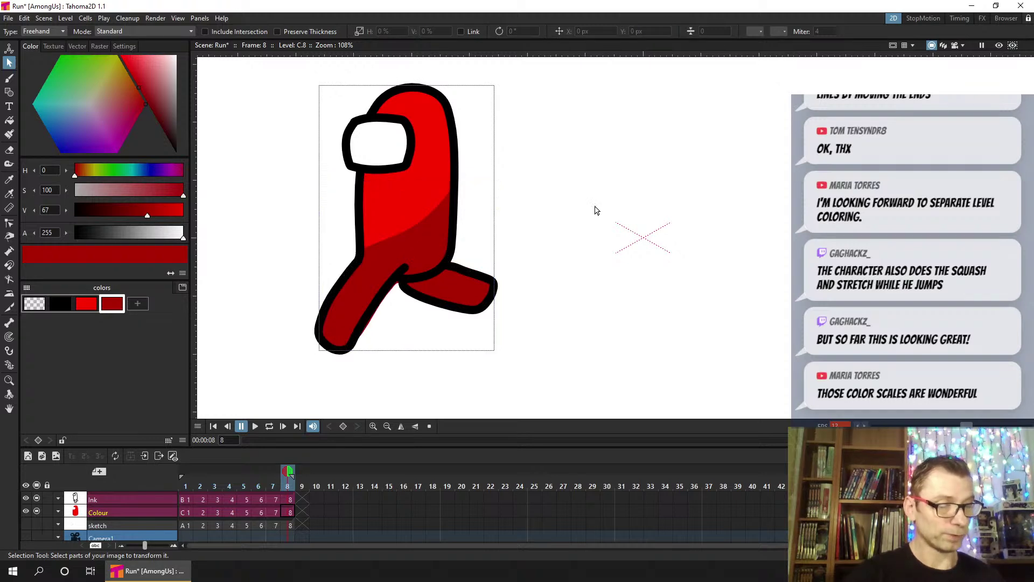
left_click(418, 224)
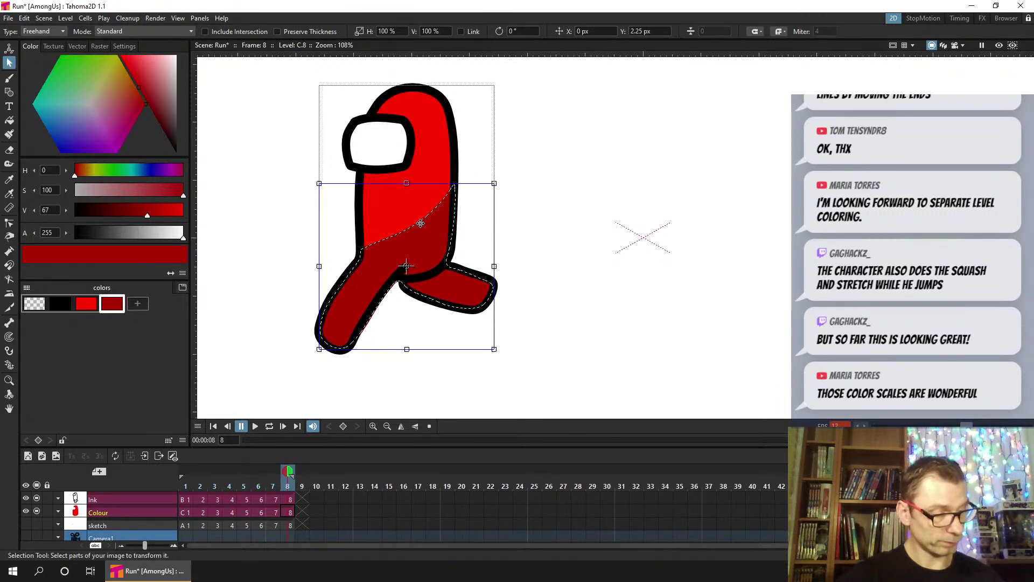
left_click(562, 219)
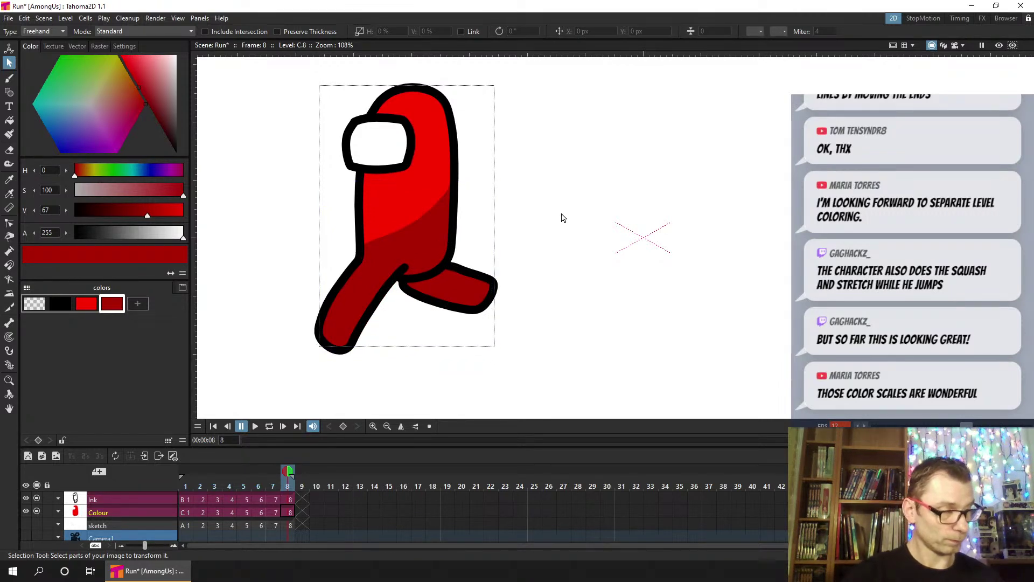
key("ctrl+s")
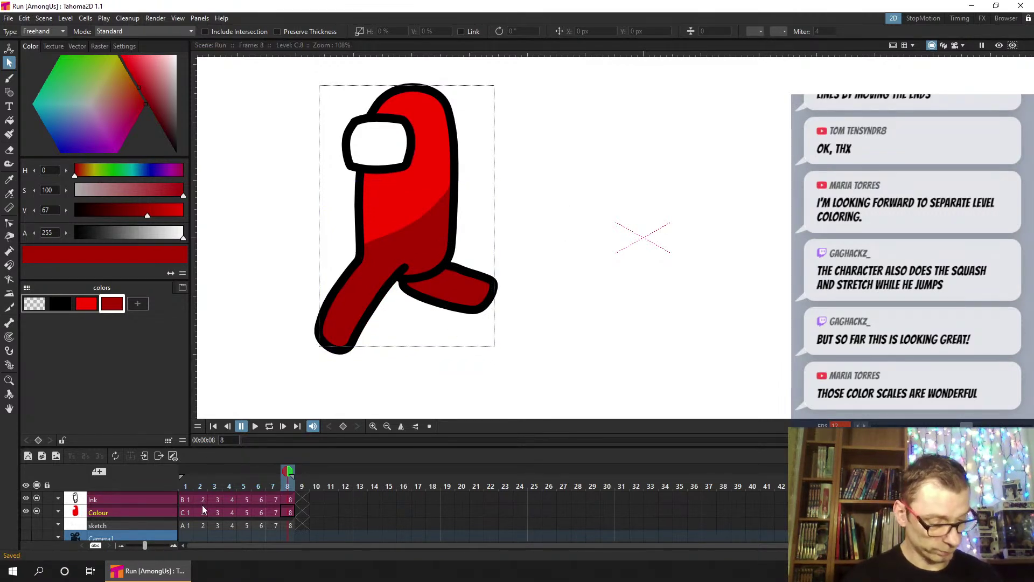
Draw the auto-filled dark red shadow over the lower body and both legs on frame 1 of the Colour layer
left_click(184, 511)
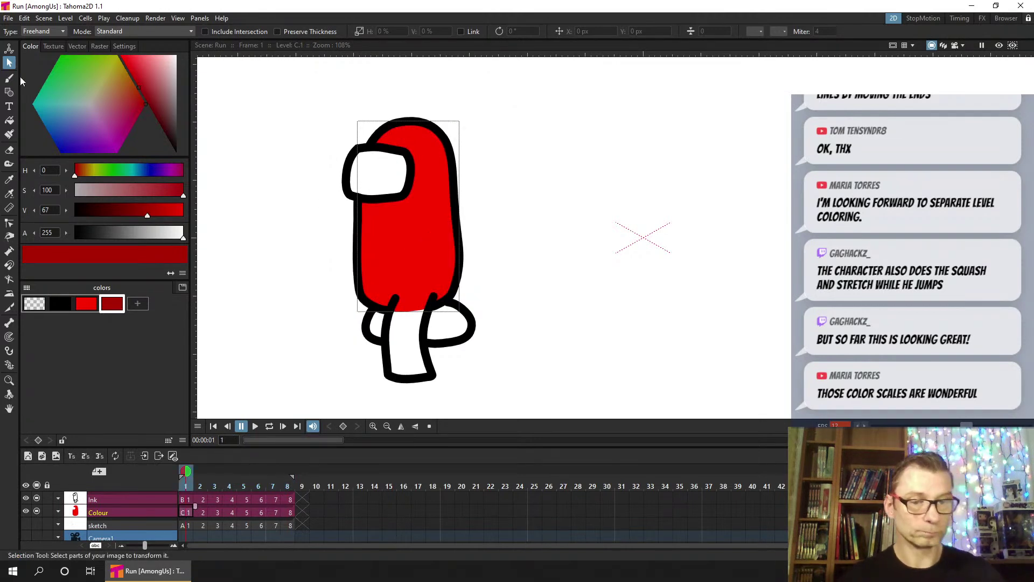
left_click(10, 79)
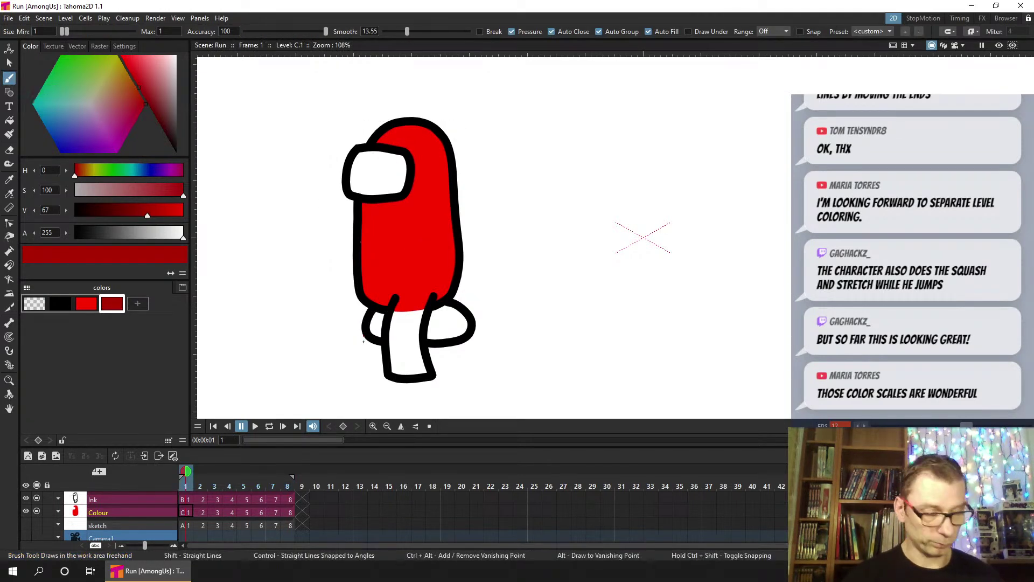
left_click(260, 484)
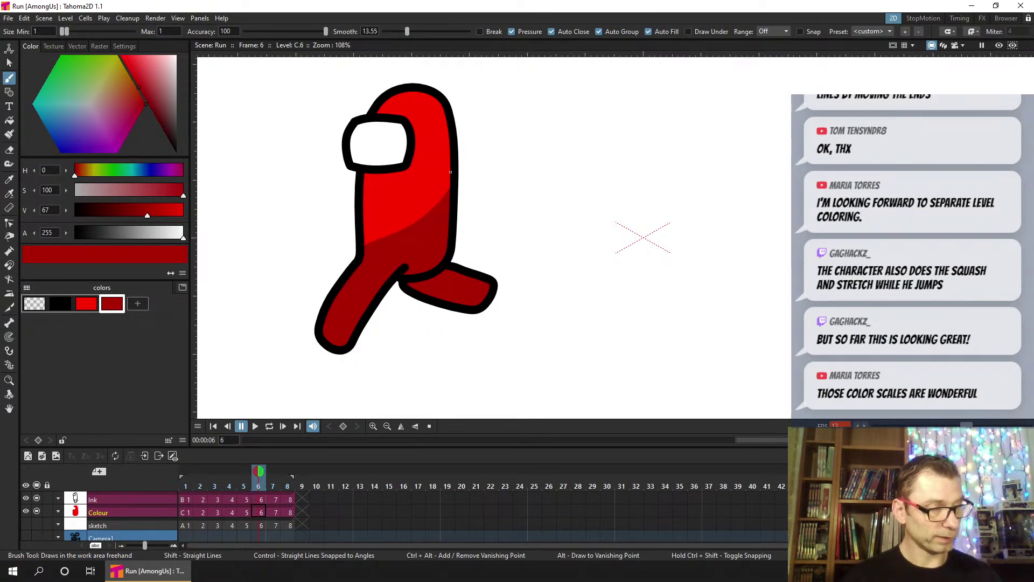
left_click(183, 510)
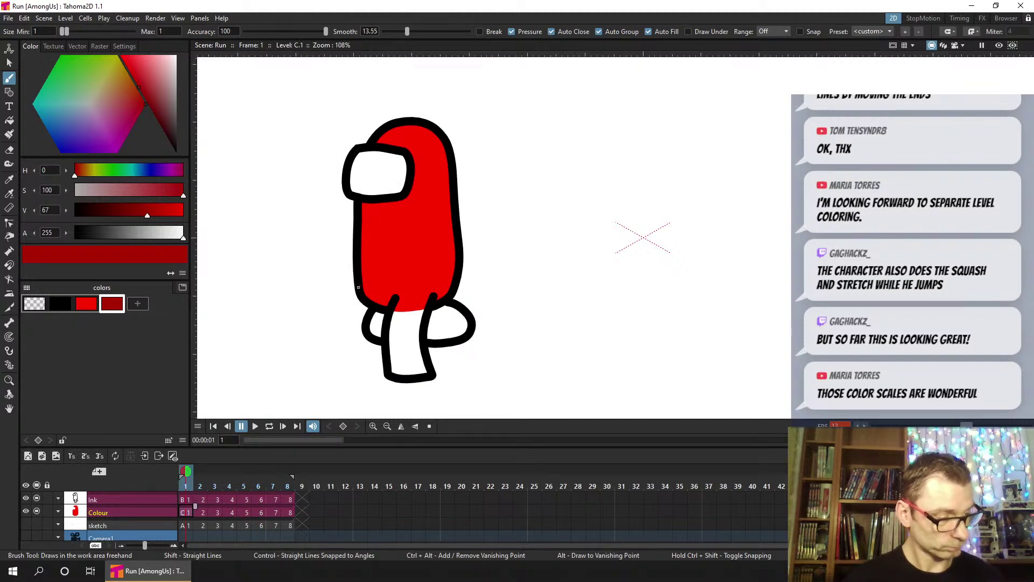
left_click_drag(458, 223, 451, 297)
mouse_move(448, 339)
left_mouse_down()
mouse_move(425, 340)
mouse_move(431, 369)
mouse_move(390, 376)
left_mouse_up()
left_click_drag(366, 327, 373, 280)
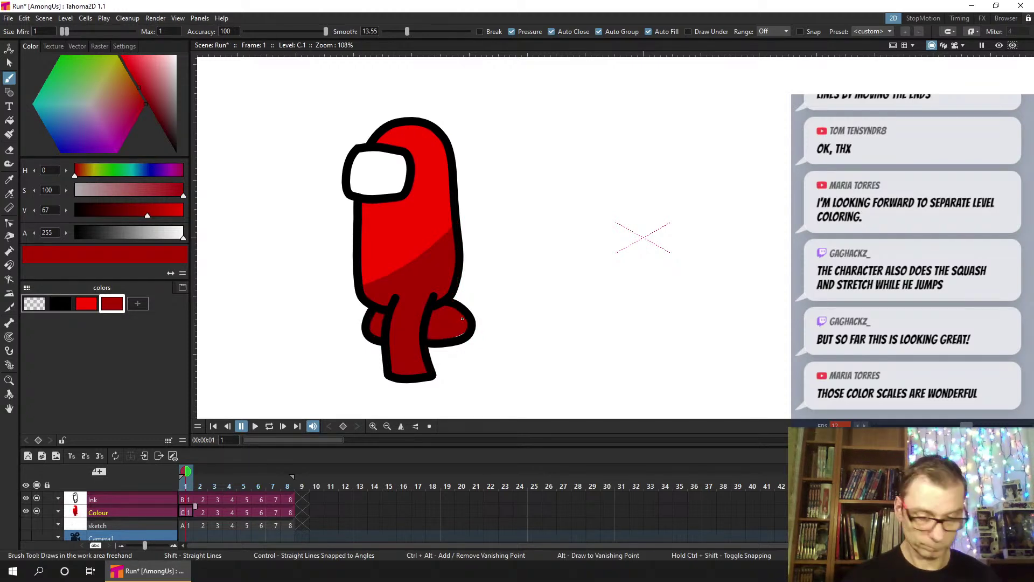
Refine the frame 1 shadow's outline around the rear leg with the Control Point Editor, deselect it and save the scene
key("c")
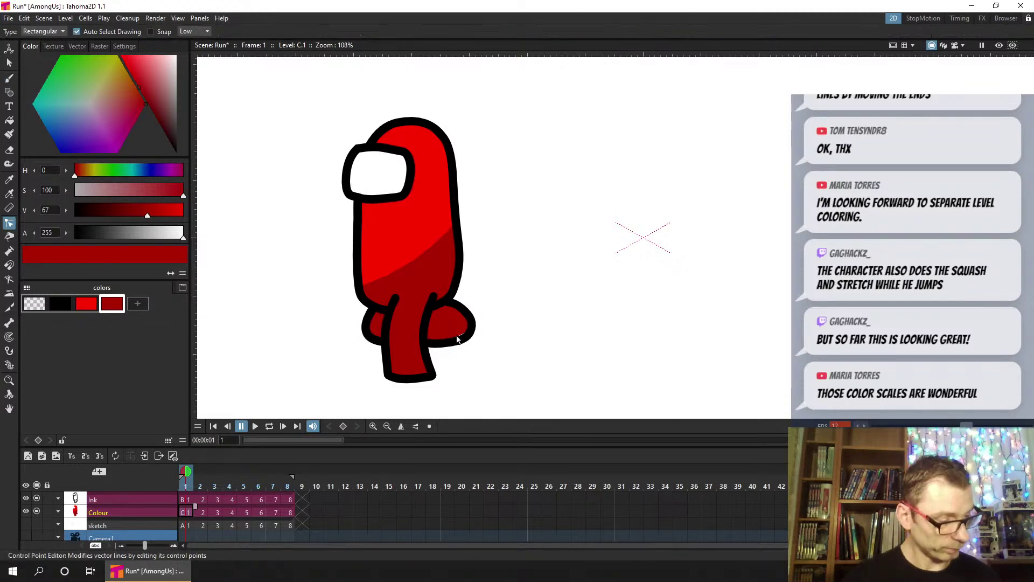
left_click(457, 337)
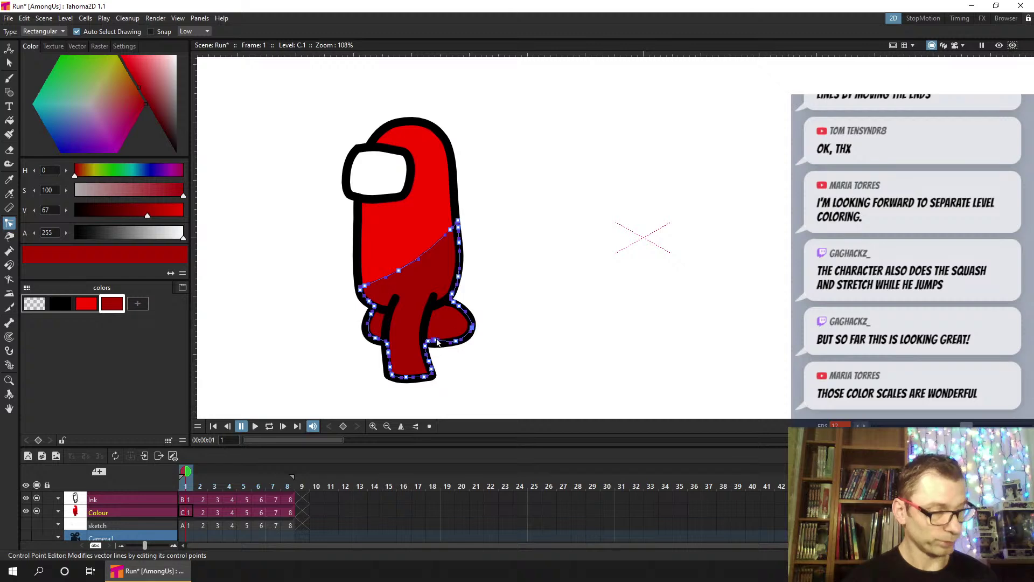
left_click(499, 327)
key("ctrl+s")
Draw the auto-filled dark red shadow over the lower body and both legs on frame 2 of the Colour layer and save
left_click(199, 512)
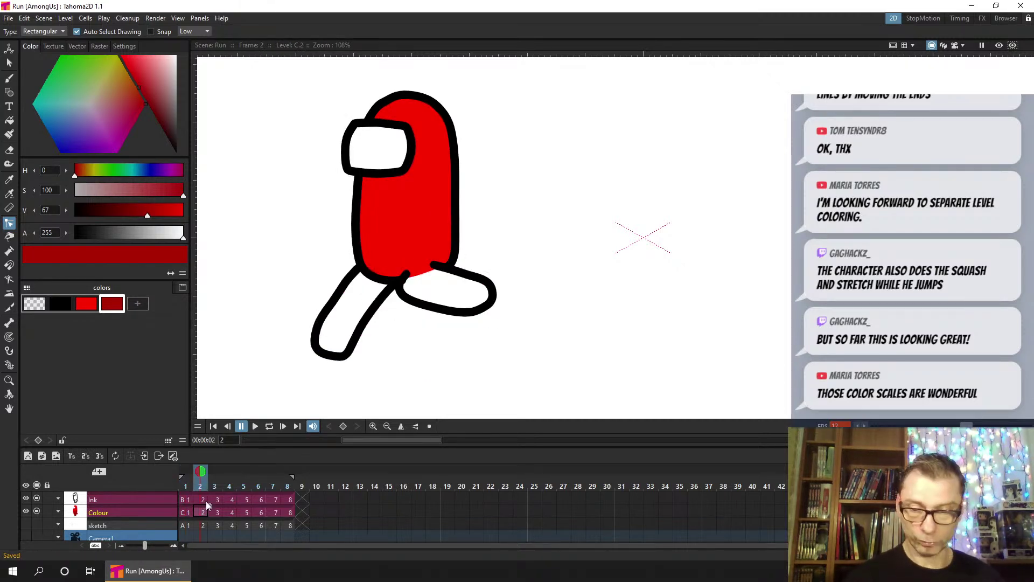
key("b")
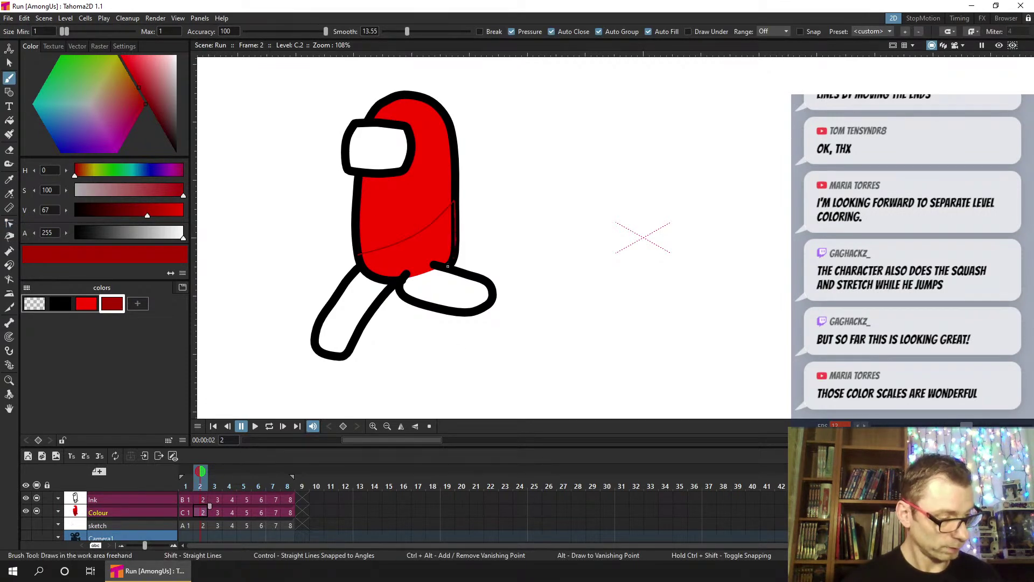
left_click_drag(450, 311, 397, 280)
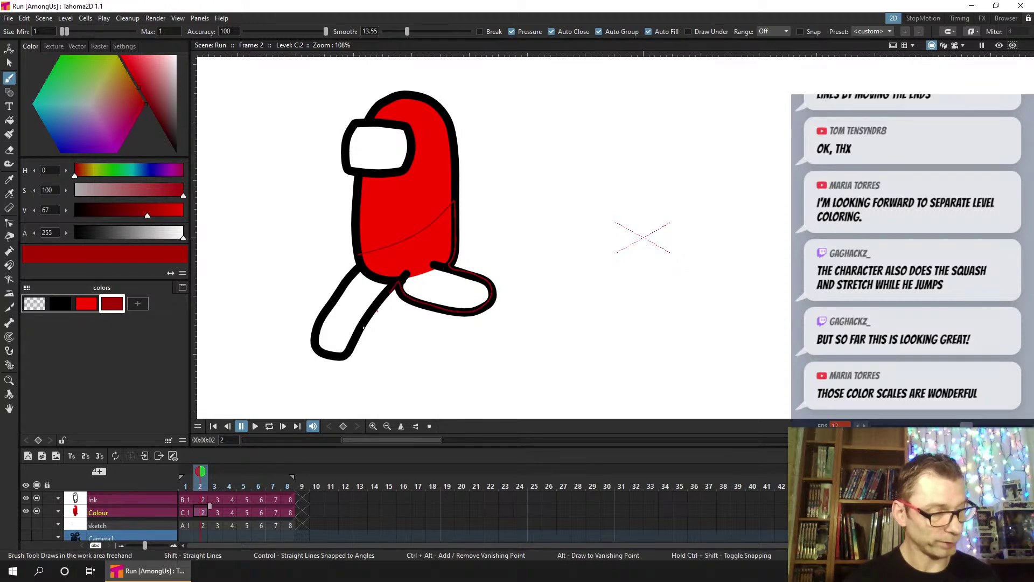
left_click_drag(326, 355, 316, 342)
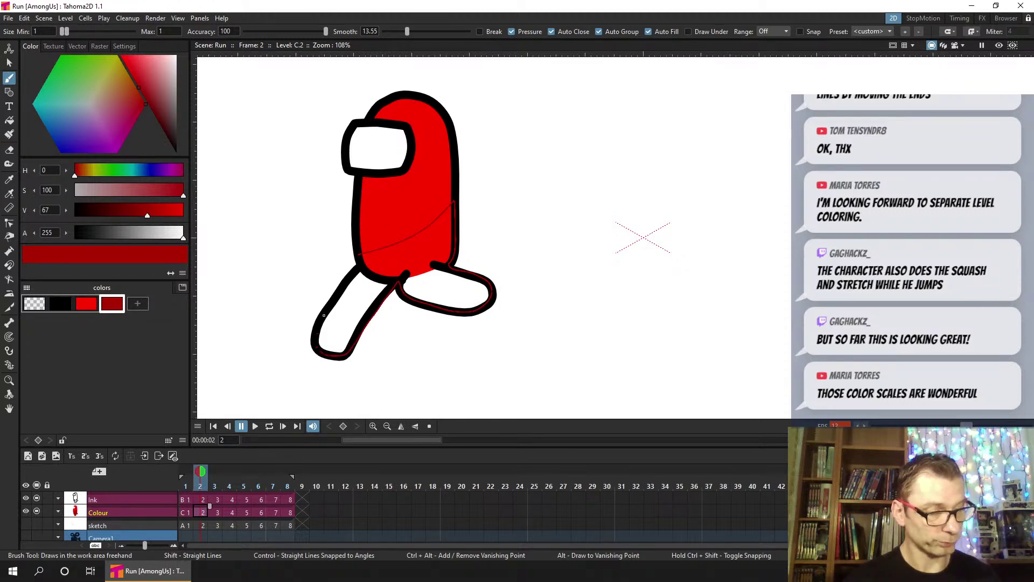
left_click_drag(343, 290, 367, 251)
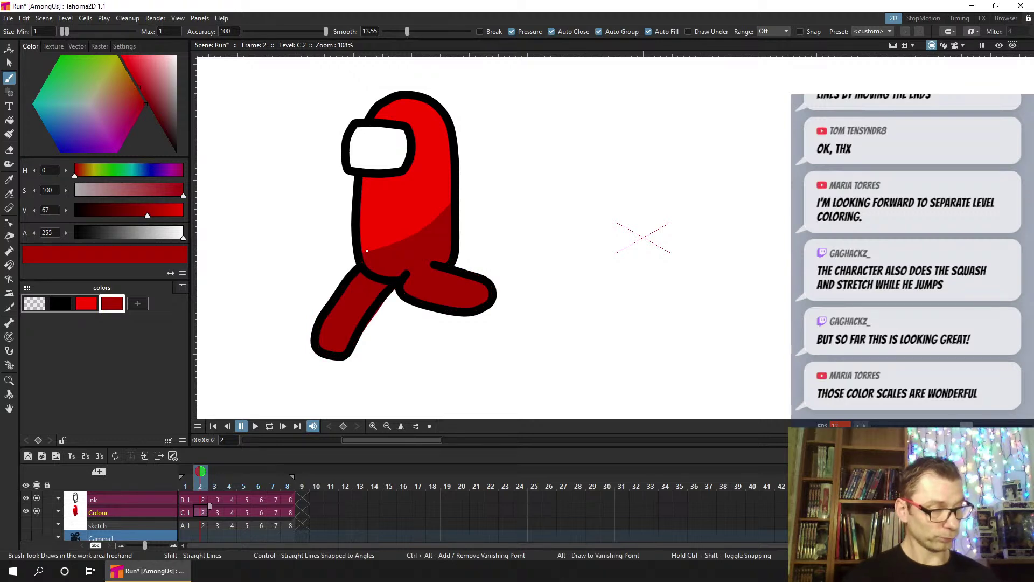
key("ctrl+s")
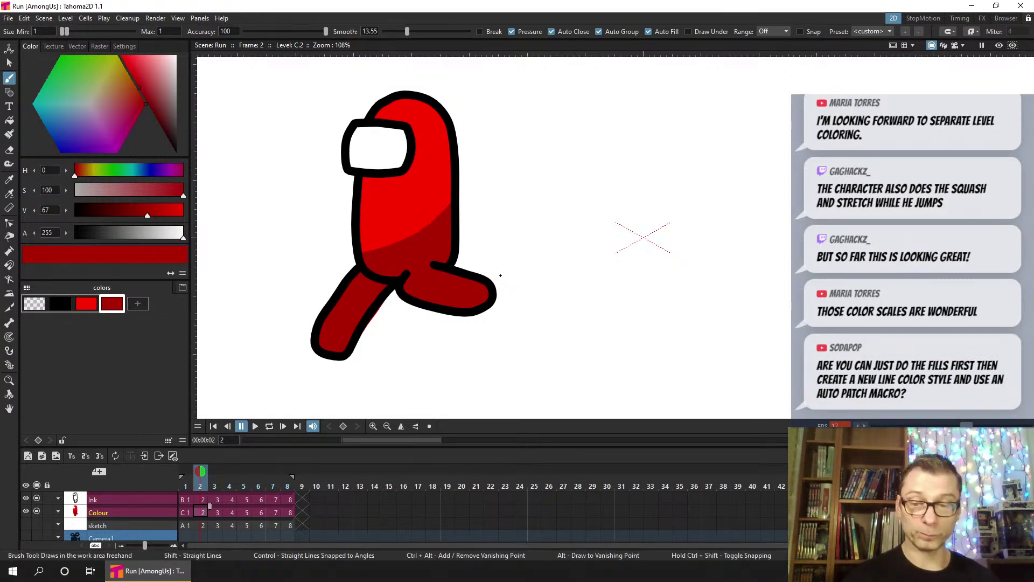
Select and copy only the dark red shadow shape on frame 2 of the Colour layer
key("s")
key("ctrl+a")
left_click(423, 231)
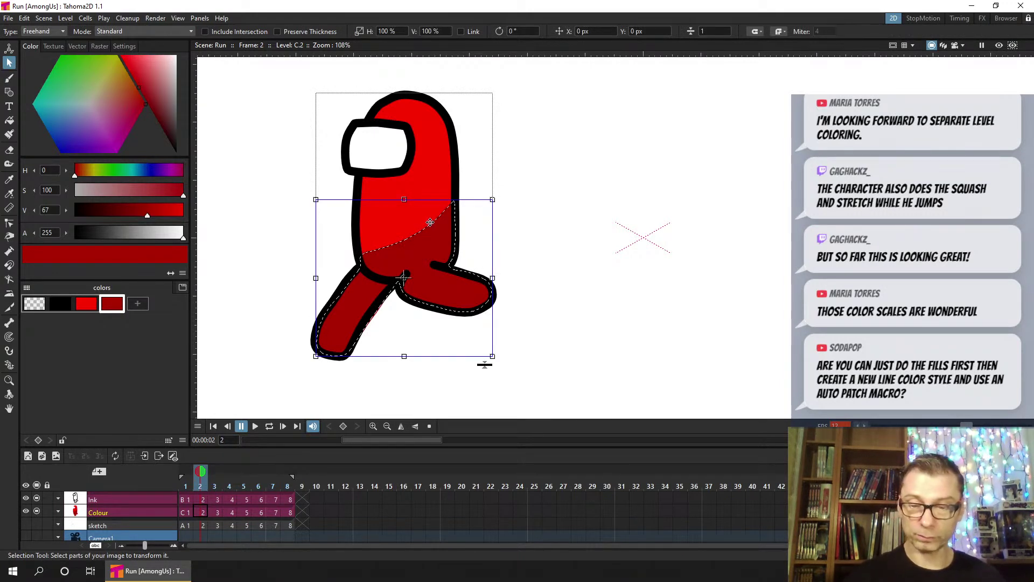
Paste the copied shadow into frame 3 of the Colour layer and move it up to fit the ink outline
left_click(215, 511)
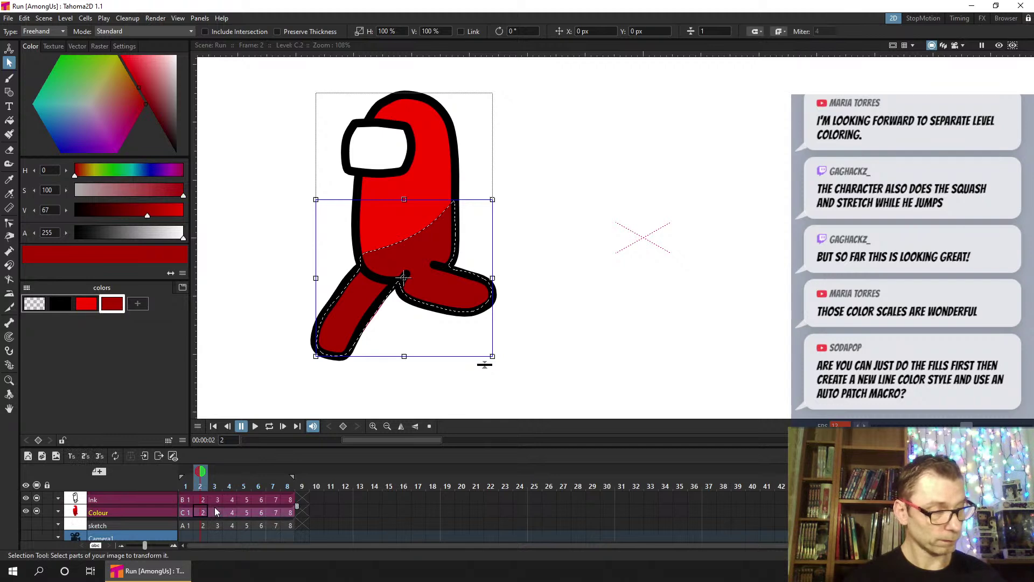
left_click(217, 511)
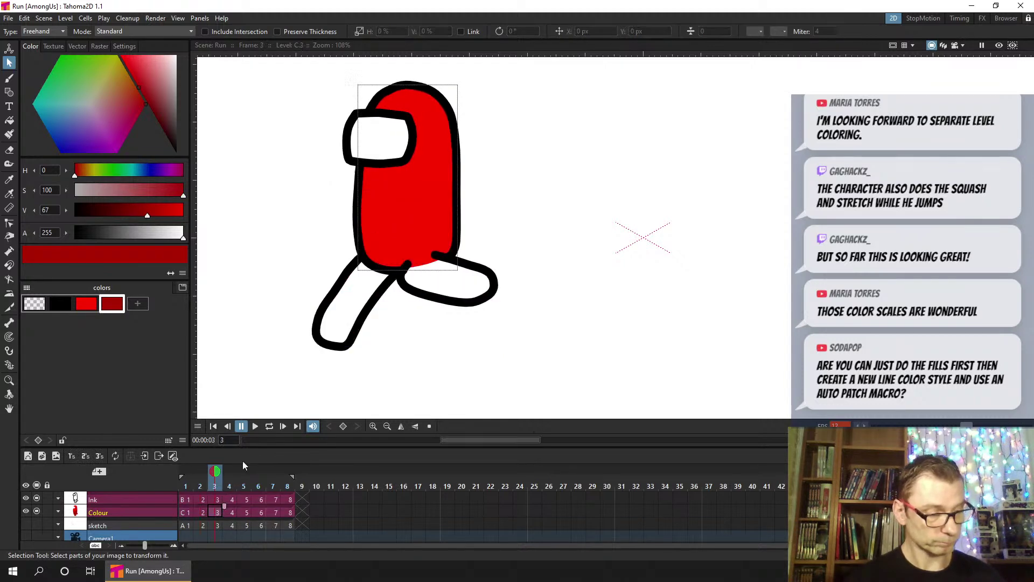
key("ctrl+v")
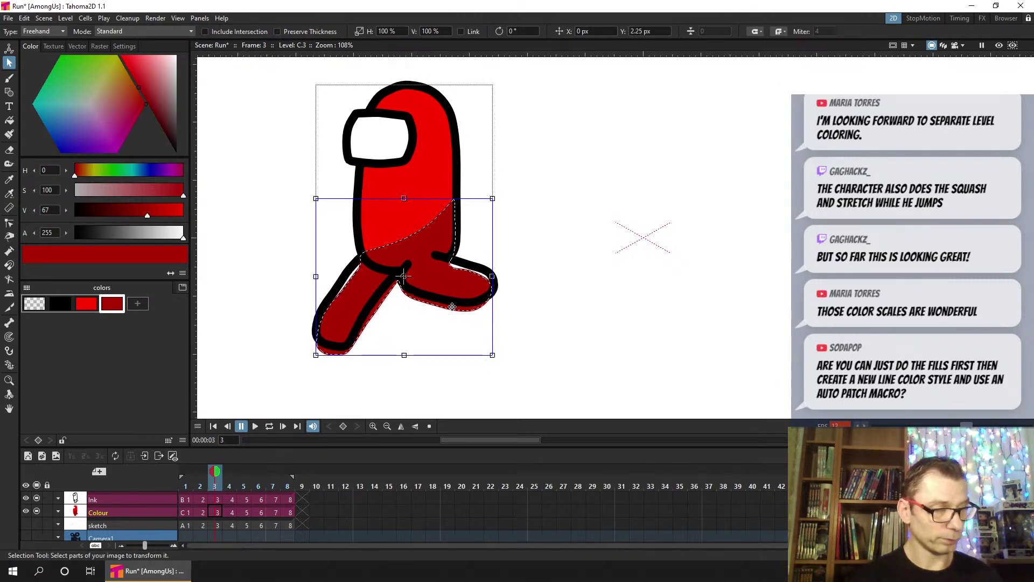
left_click_drag(453, 313, 452, 306)
left_click(449, 317)
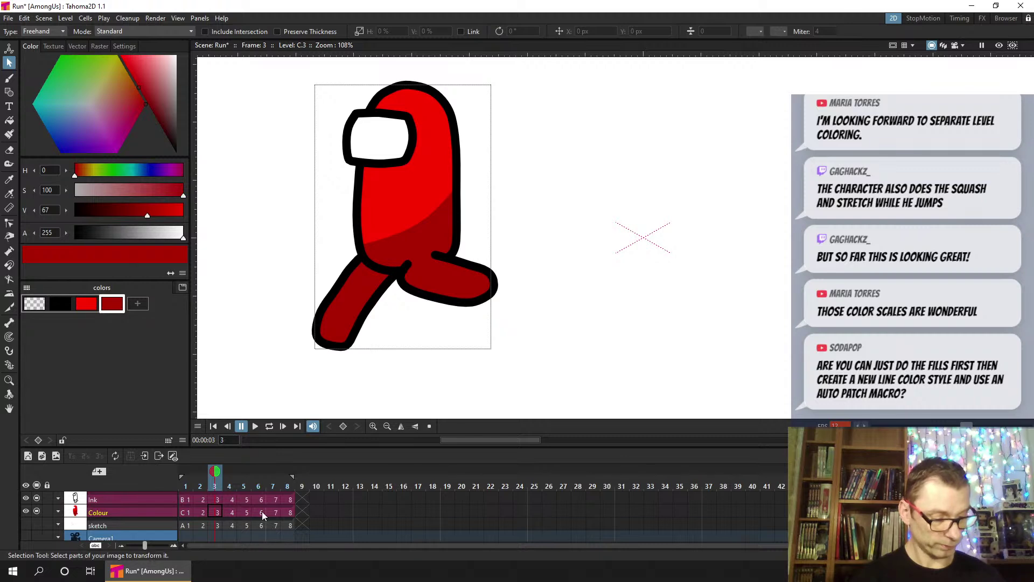
Paste the copied shadow into frame 4 of the Colour layer and deselect it
left_click(228, 512)
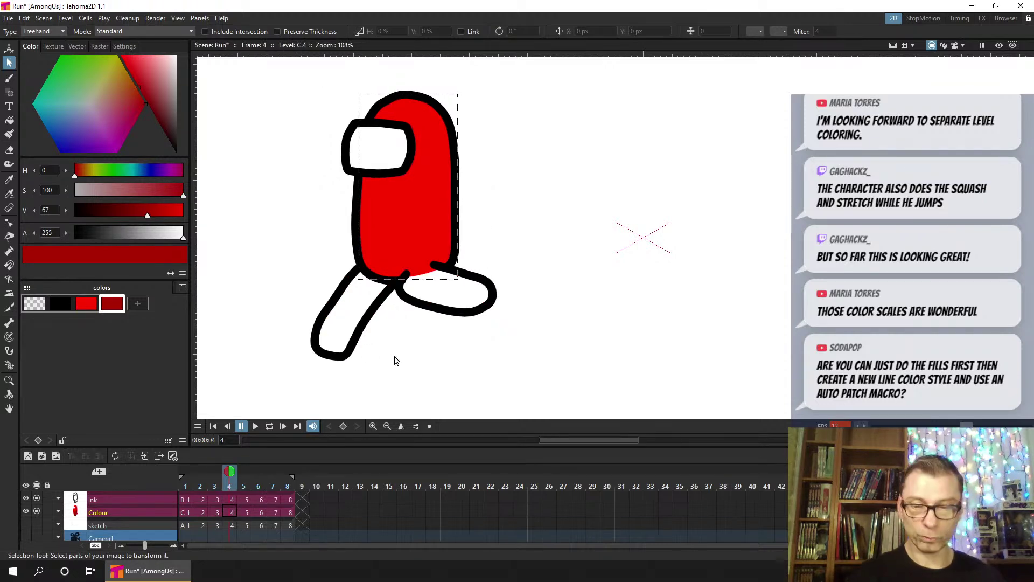
key("ctrl+v")
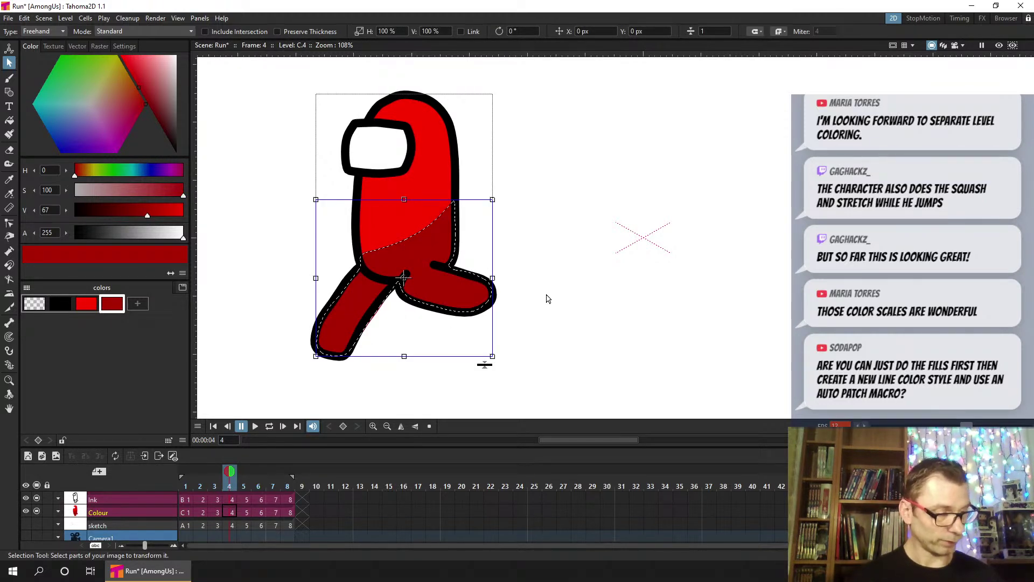
left_click(344, 384)
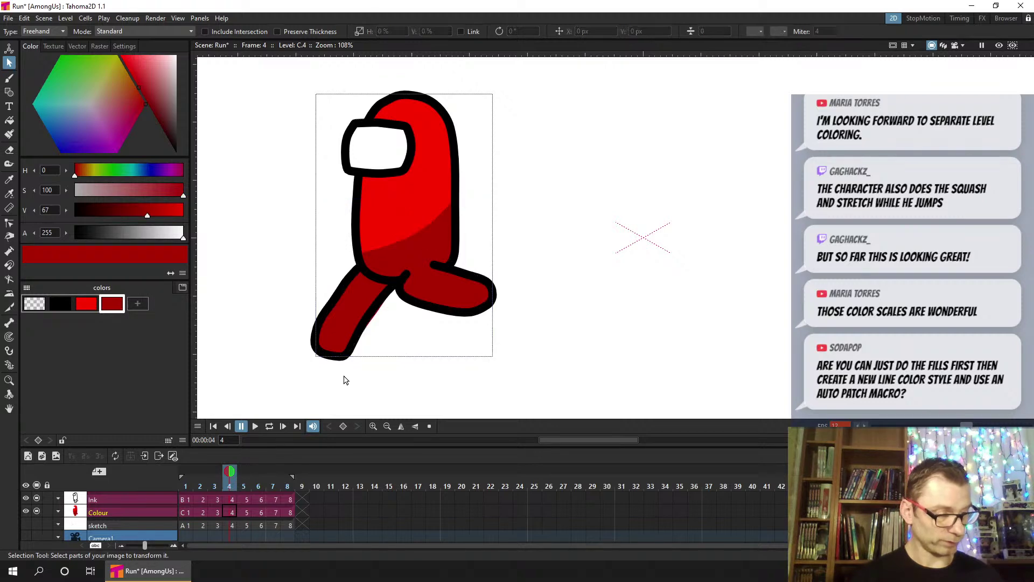
Pull the frame 4 shadow's control points along the front leg's inner edge under the ink line and save the scene
key("c")
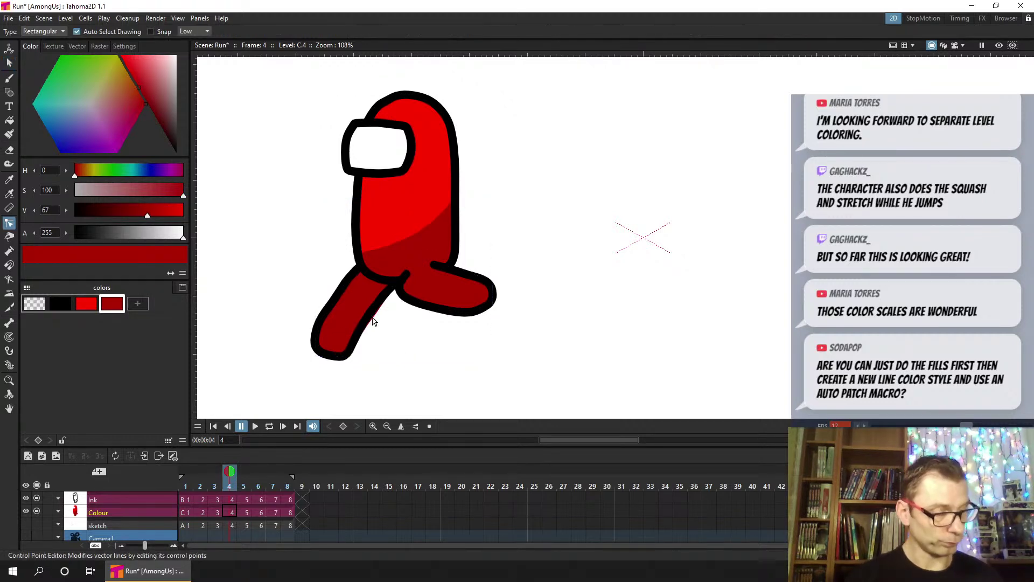
left_click(375, 318)
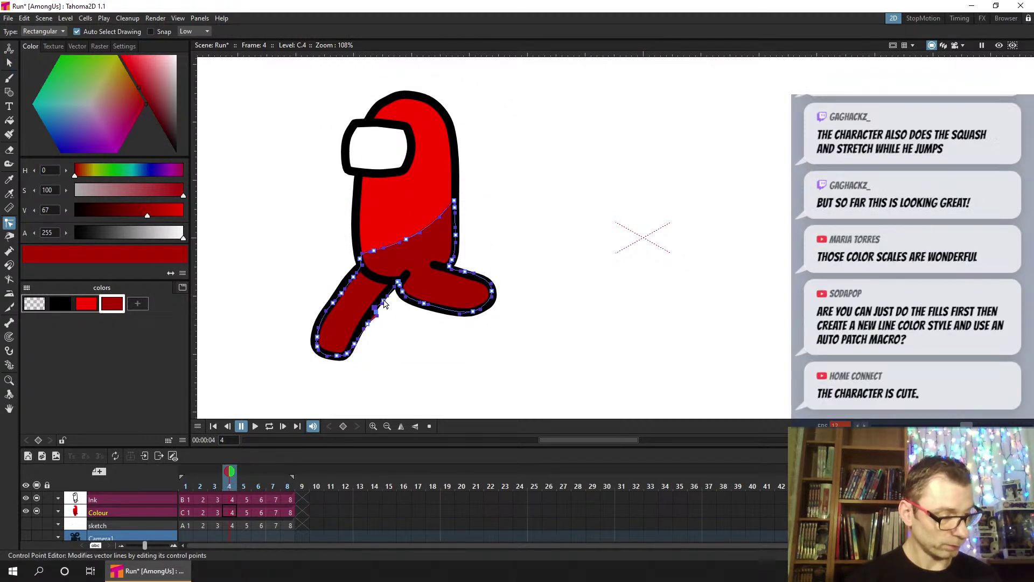
left_click(378, 319)
left_click(381, 322)
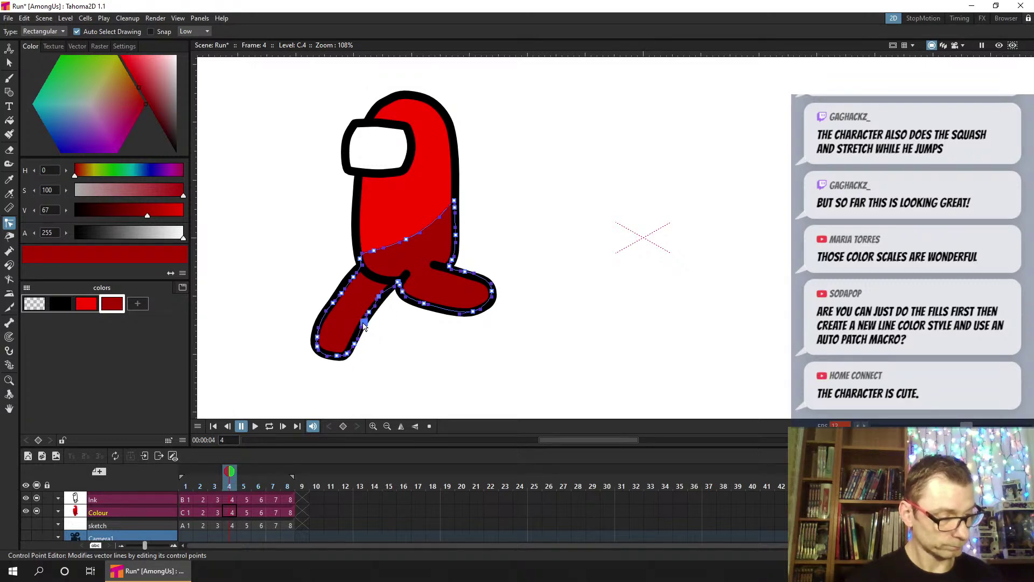
left_click(396, 353)
key("ctrl+s")
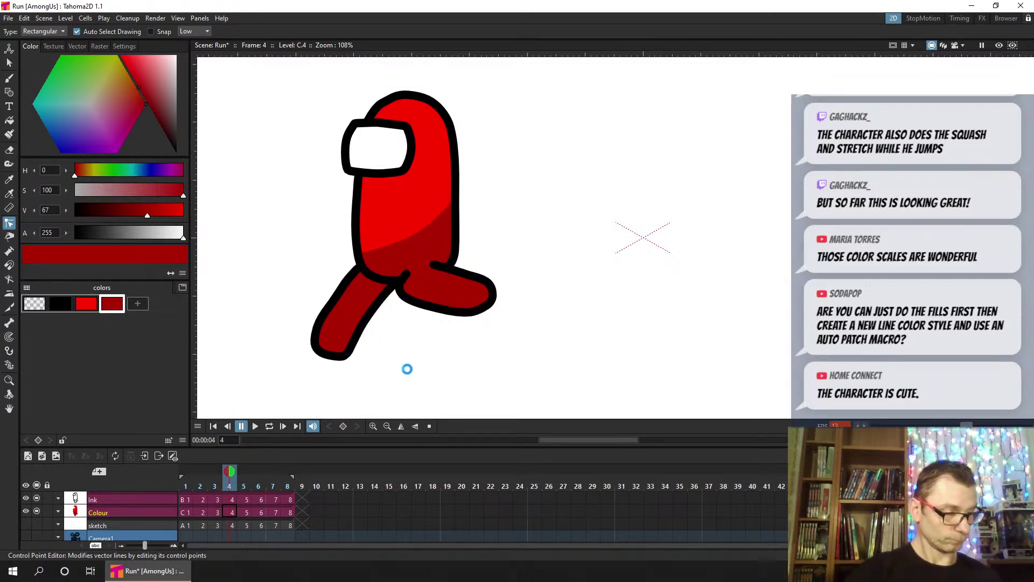
Draw the auto-filled dark red shadow over the lower body and both legs on frame 5 of the Colour layer and save
left_click(244, 487)
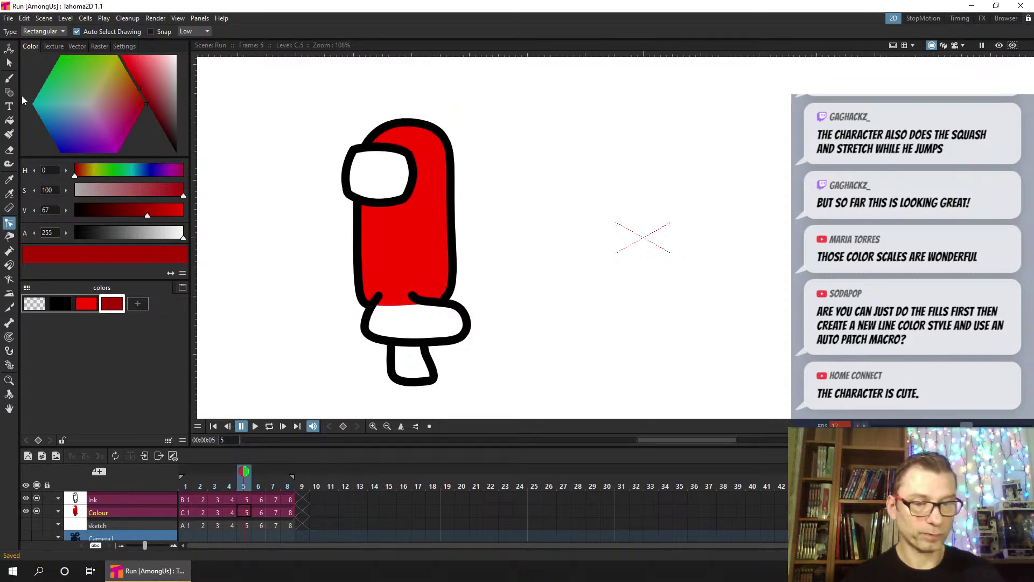
key("b")
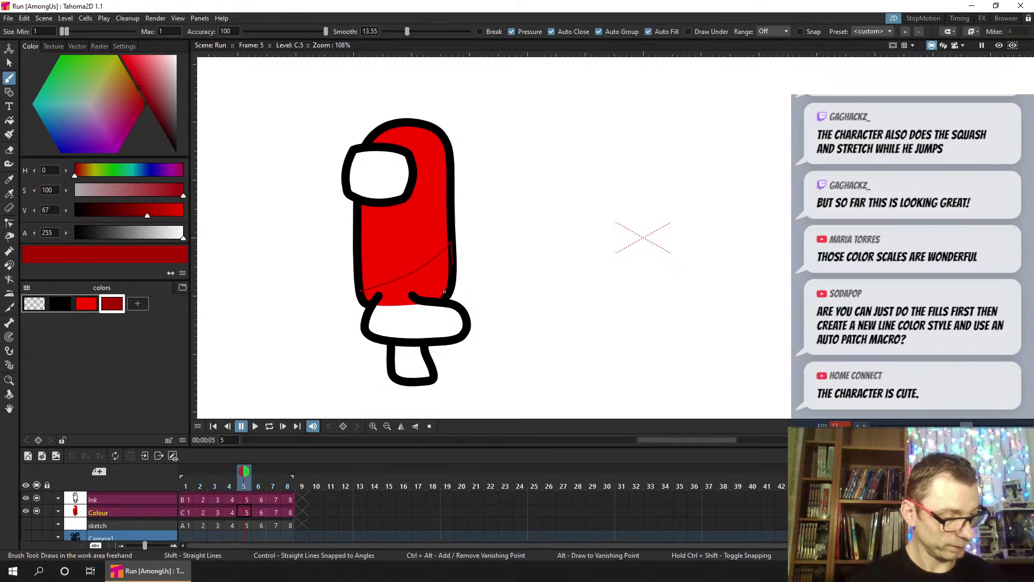
left_click_drag(425, 341, 462, 332)
mouse_move(386, 338)
left_mouse_down()
mouse_move(368, 325)
mouse_move(365, 288)
left_mouse_up()
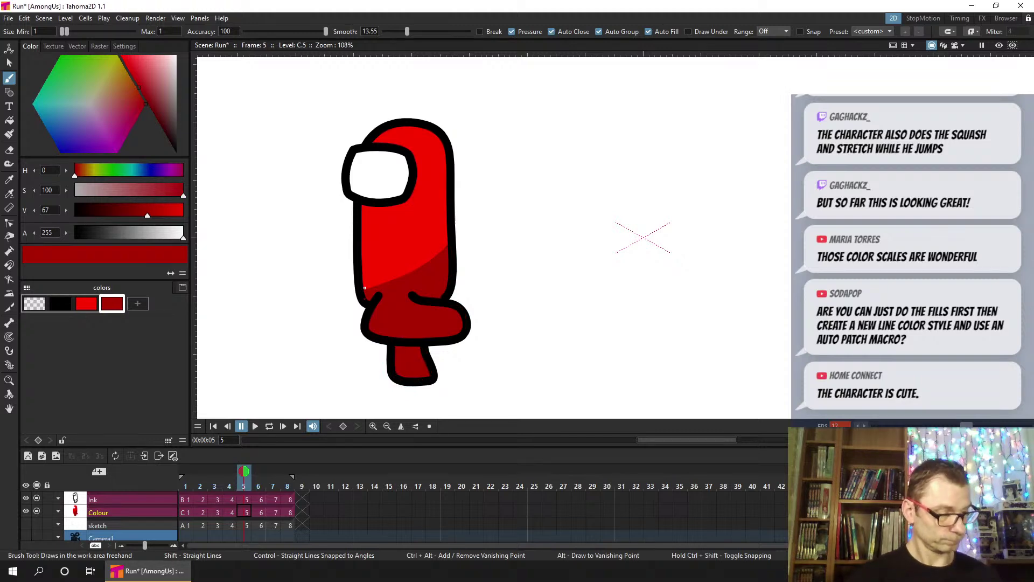
key("ctrl+s")
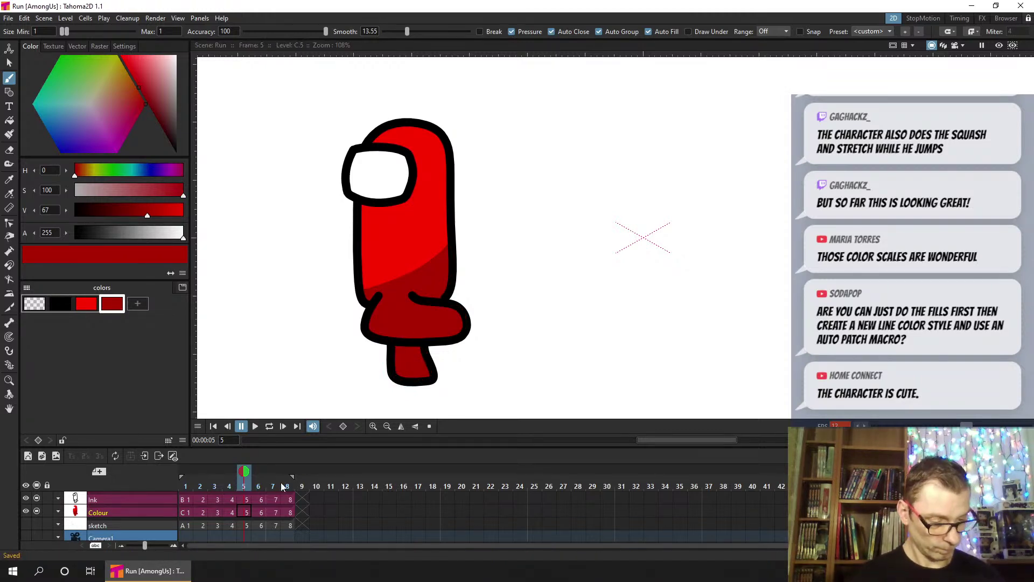
Play the run cycle in a loop to check the shading, then stop on frame 1 of the Colour layer and save
left_click(268, 427)
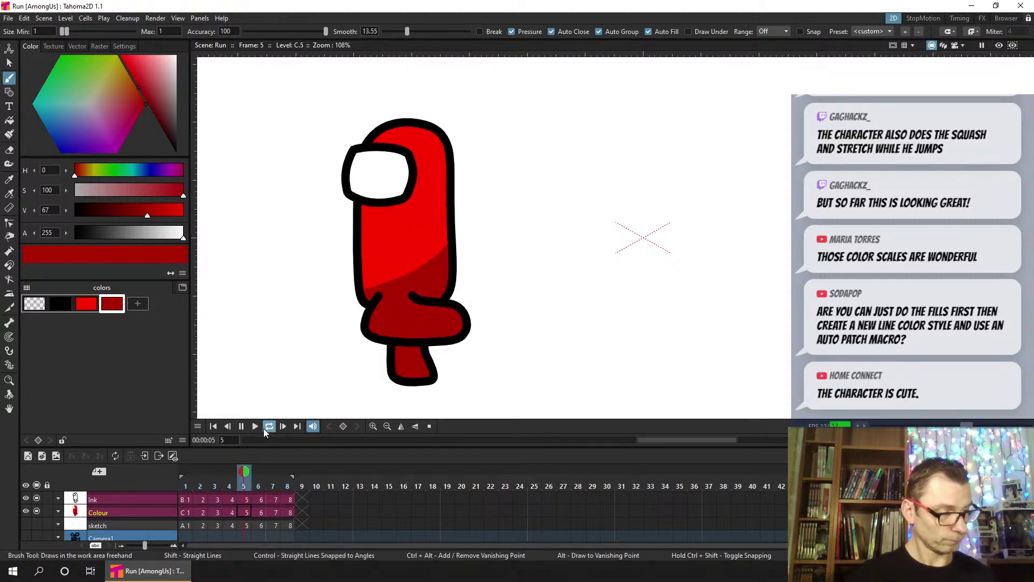
left_click(240, 427)
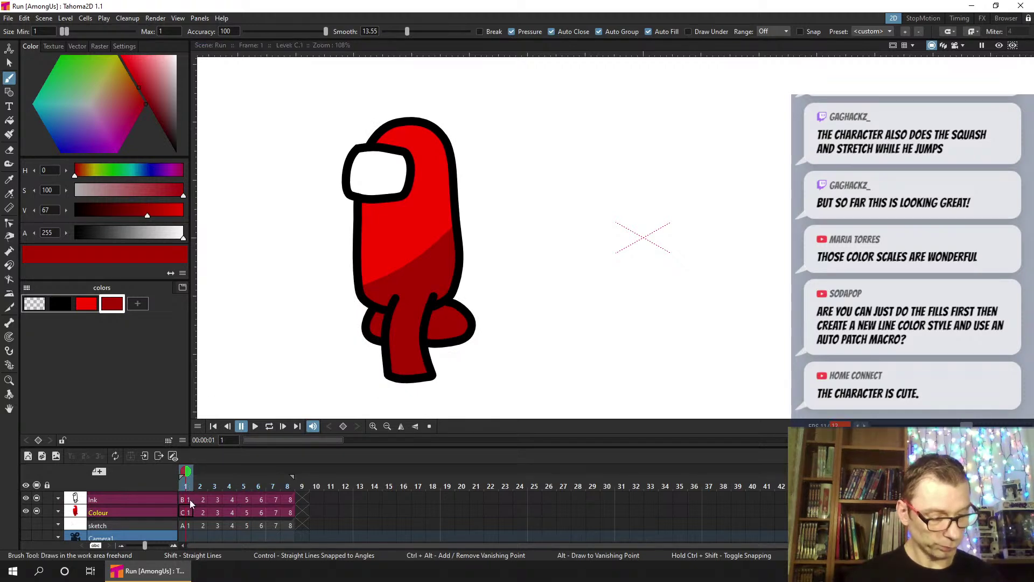
left_click(186, 512)
key("ctrl+s")
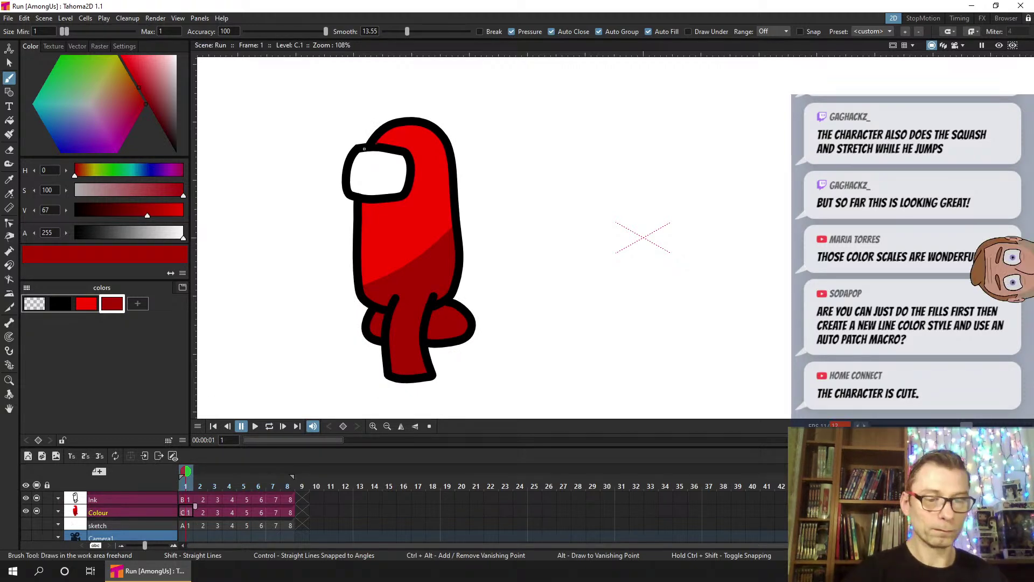
Add a new palette style and set it to light blue with hue 211, saturation 34 and value 86
left_click(132, 305)
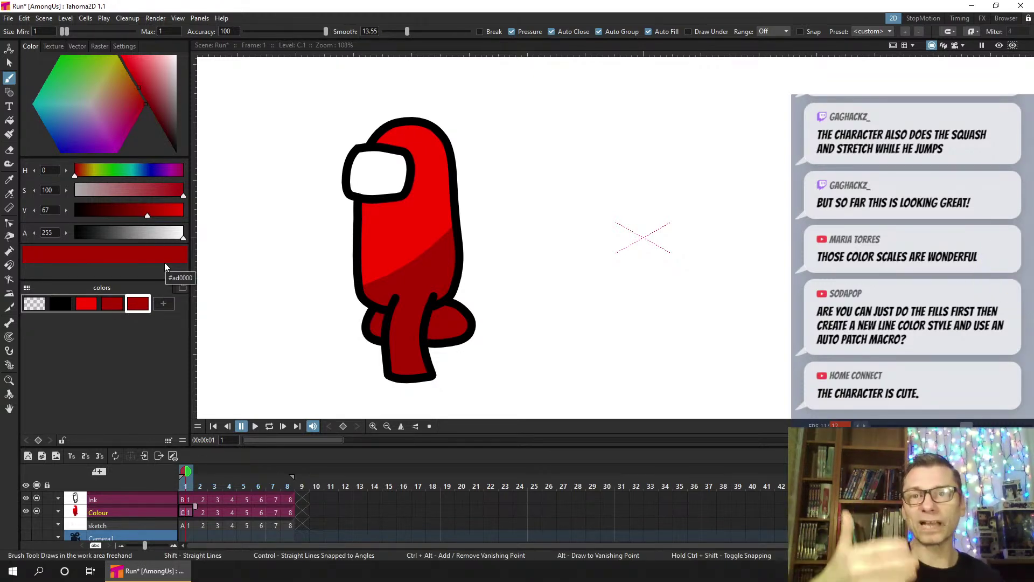
left_click(74, 114)
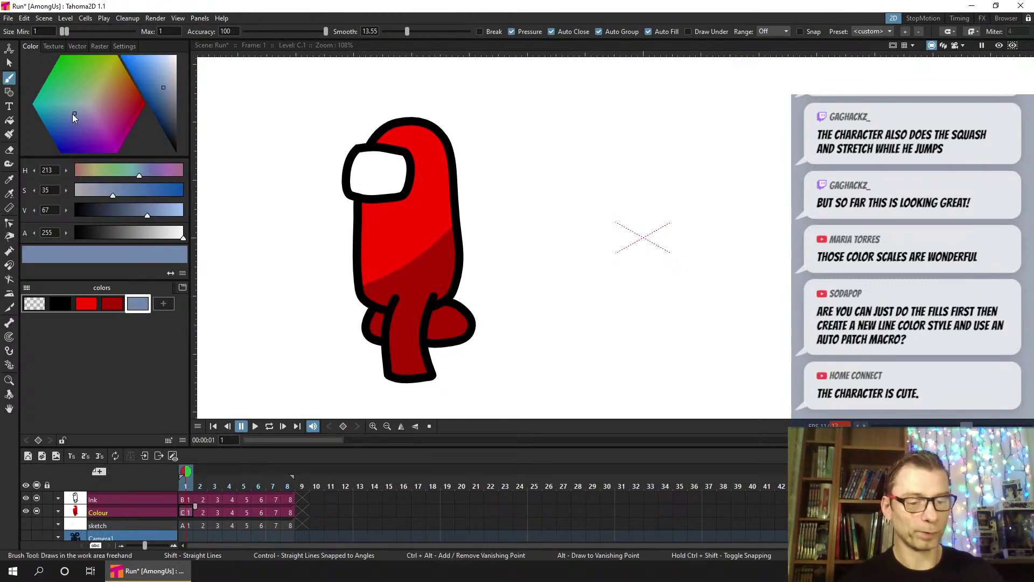
left_click(160, 69)
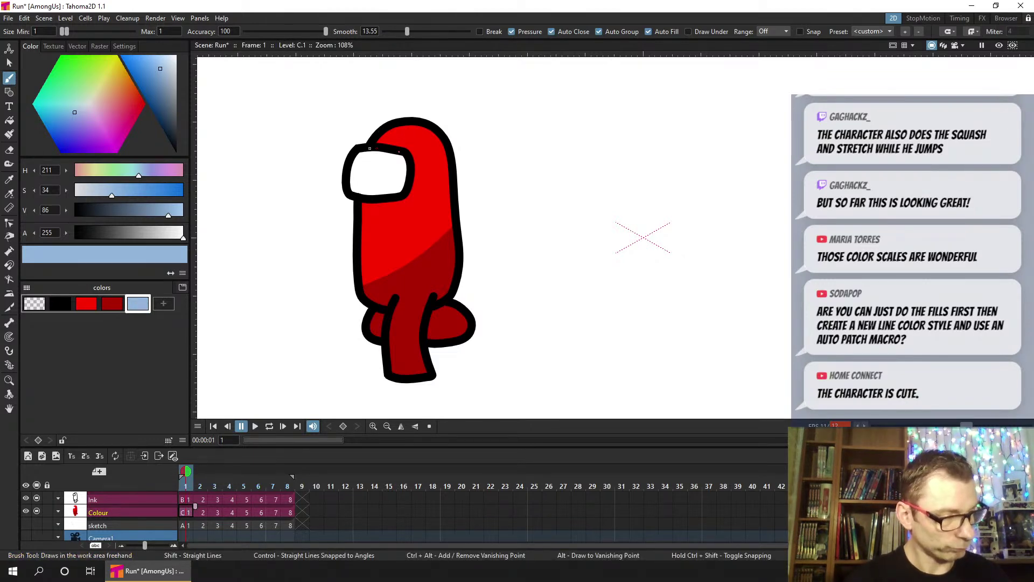
Draw the auto-filled light blue visor on frame 1 and add a darker blue palette style with value 73
mouse_move(347, 188)
left_mouse_down()
mouse_move(366, 199)
mouse_move(404, 196)
mouse_move(405, 150)
left_mouse_up()
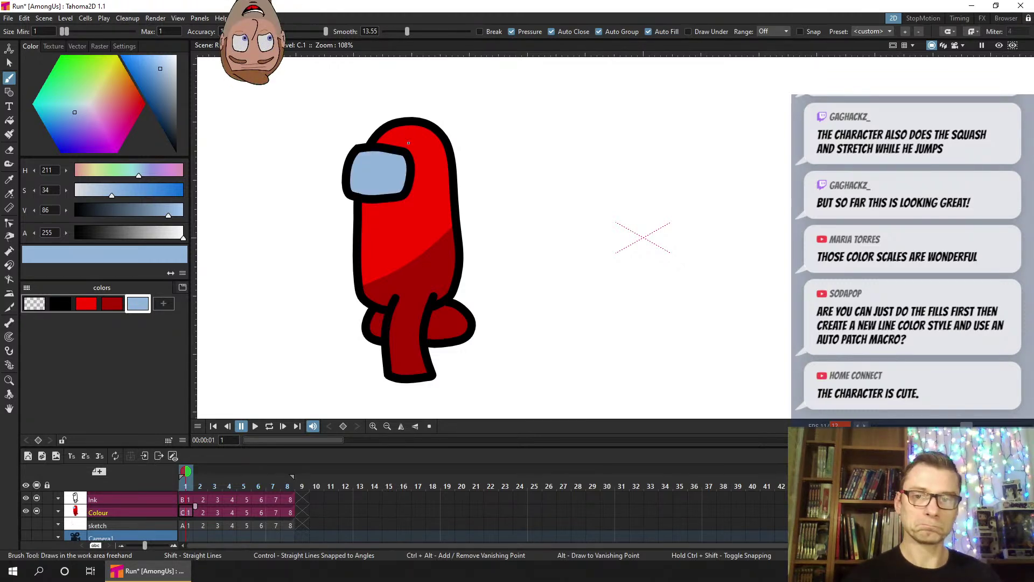
left_click(164, 304)
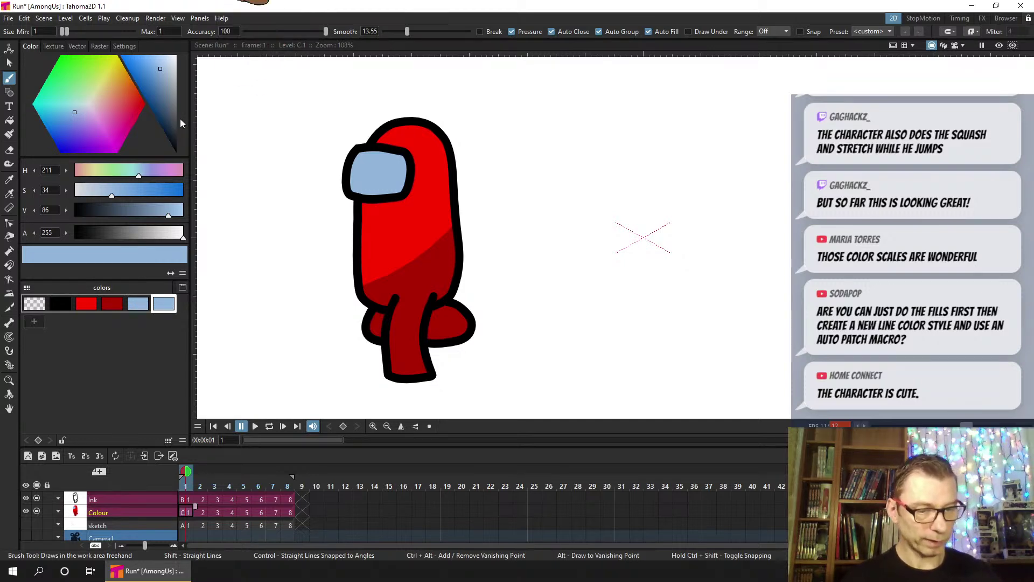
left_click_drag(165, 214, 155, 217)
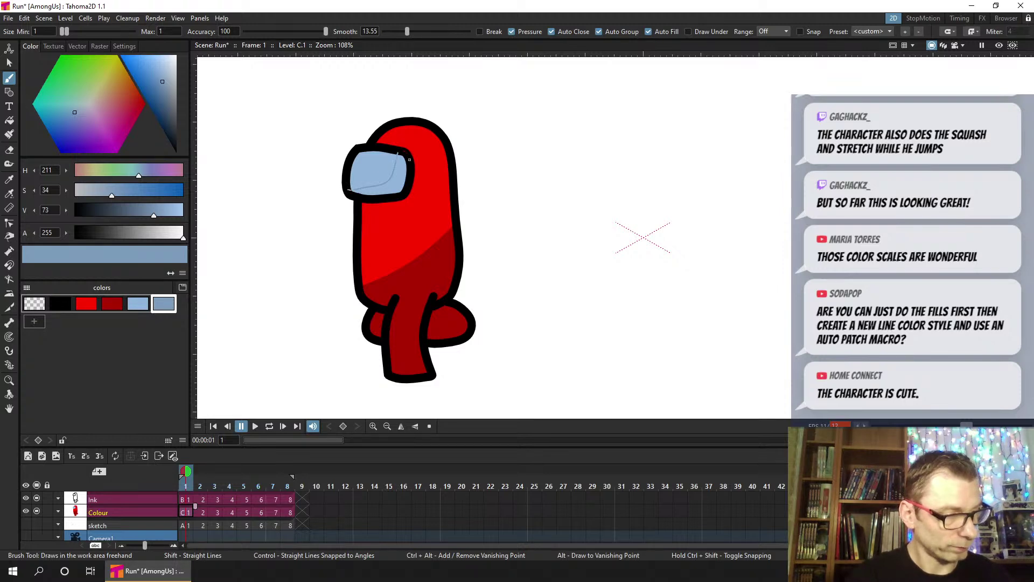
Draw the darker blue shadow along the lower and rear edges of the frame 1 visor and save the scene
mouse_move(409, 175)
left_mouse_down()
mouse_move(398, 199)
mouse_move(345, 206)
left_mouse_up()
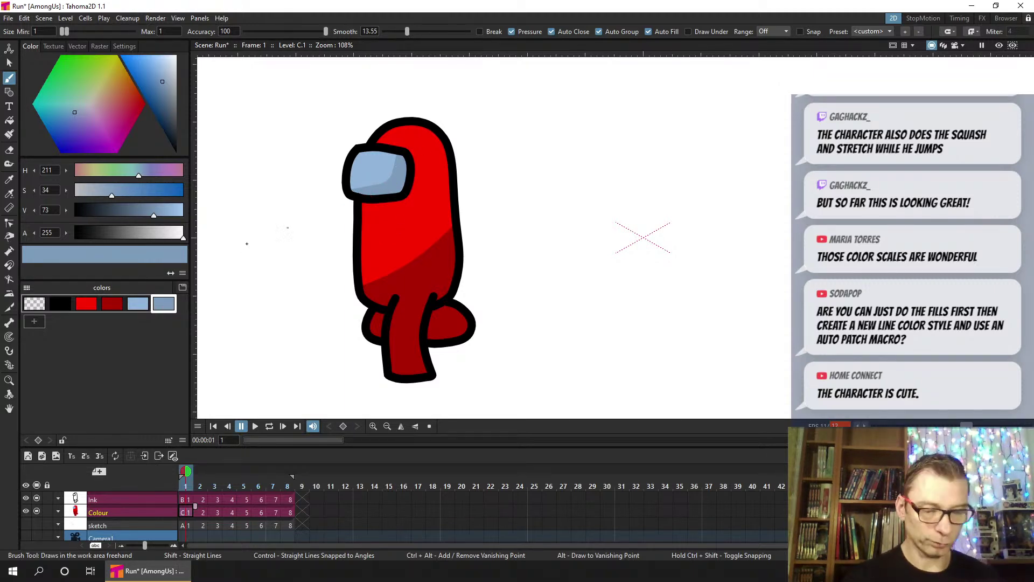
key("c")
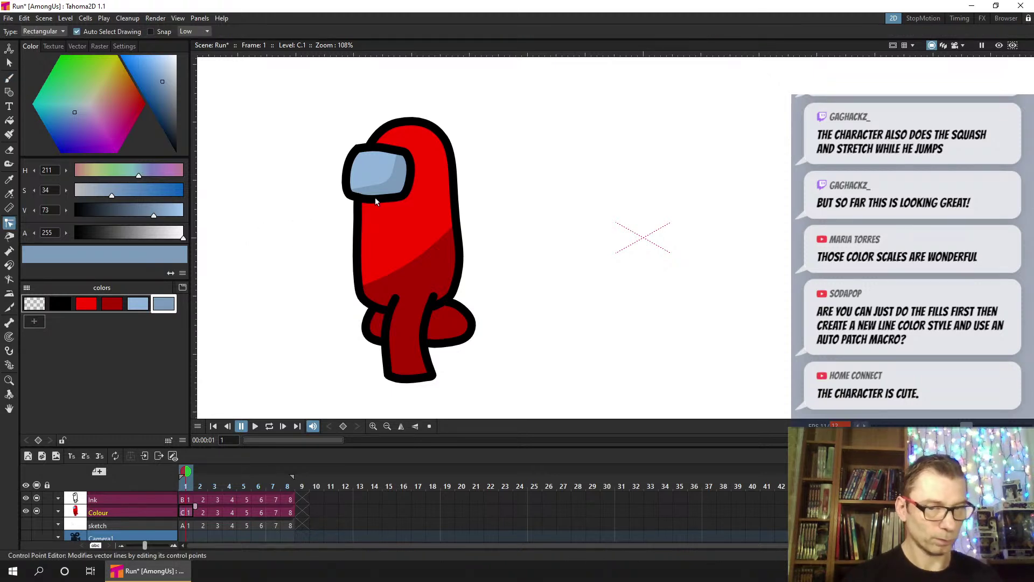
key("ctrl+s")
Smooth the inner curve of the frame 1 visor shadow by adjusting its control points, and save the scene
left_click(391, 185)
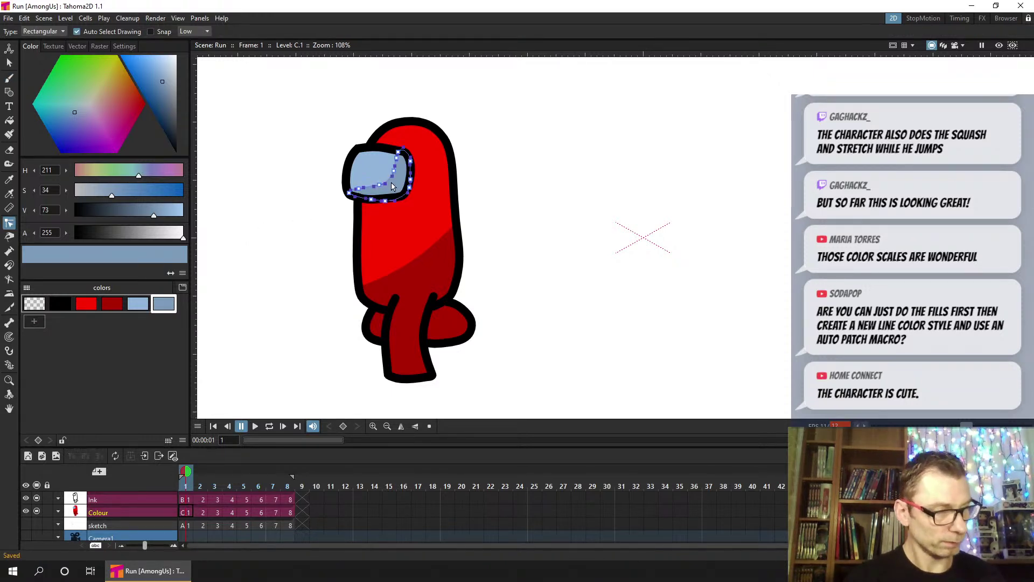
left_click_drag(379, 188, 384, 187)
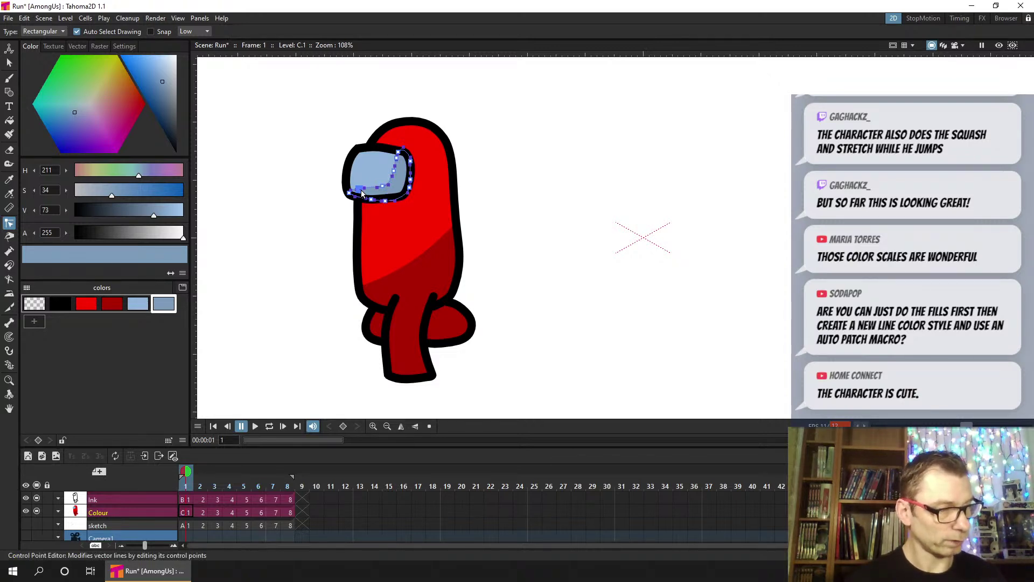
left_click(386, 186)
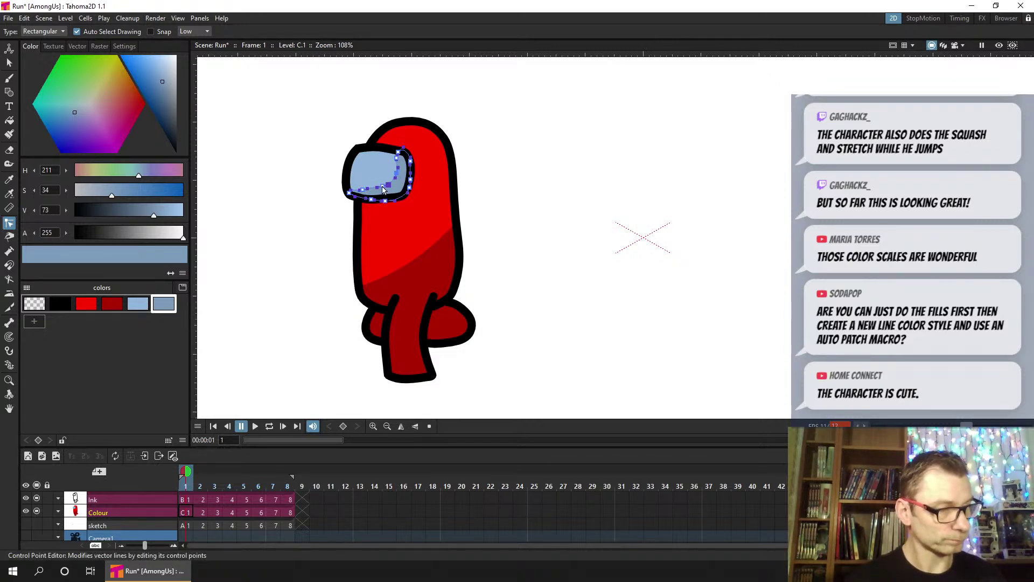
left_click(492, 190)
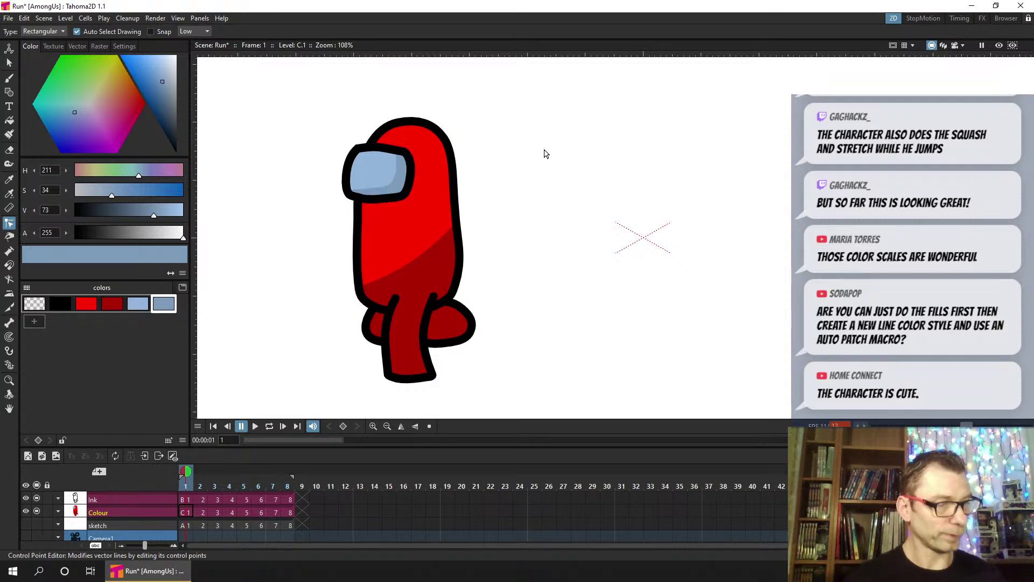
key("ctrl+s")
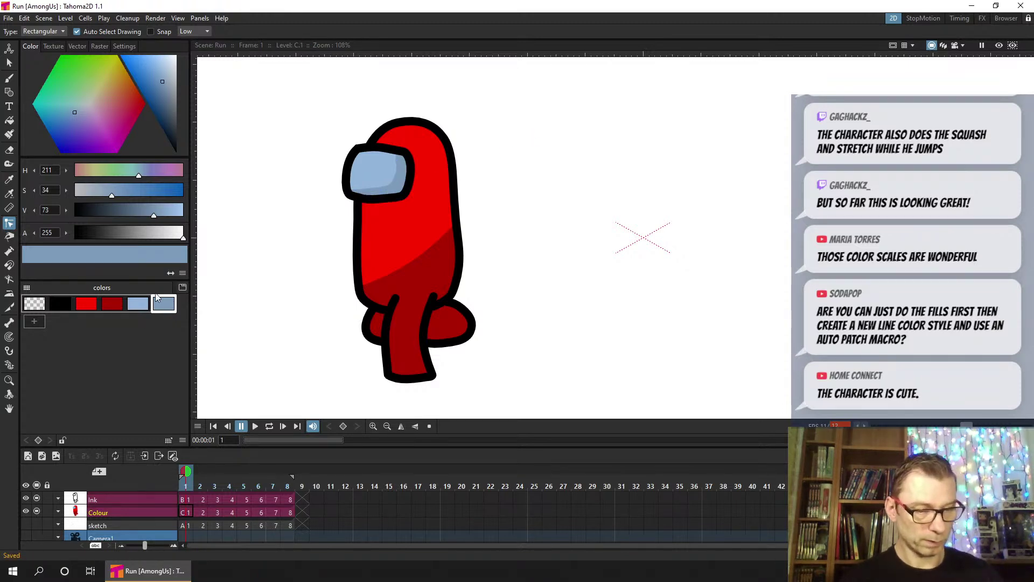
Add a new palette style based on the light blue visor colour, with saturation 28 and value 94
left_click(139, 305)
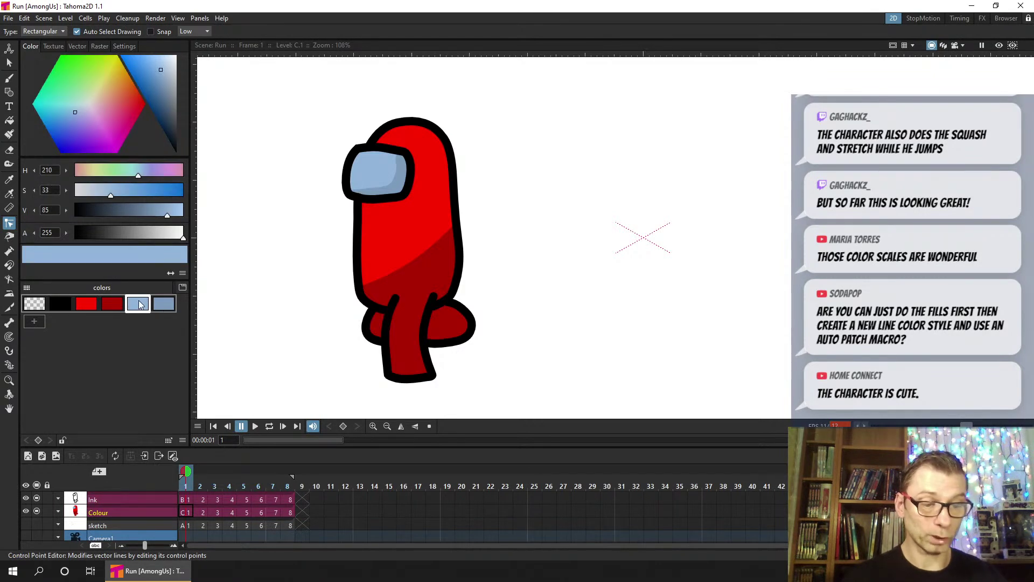
left_click(33, 322)
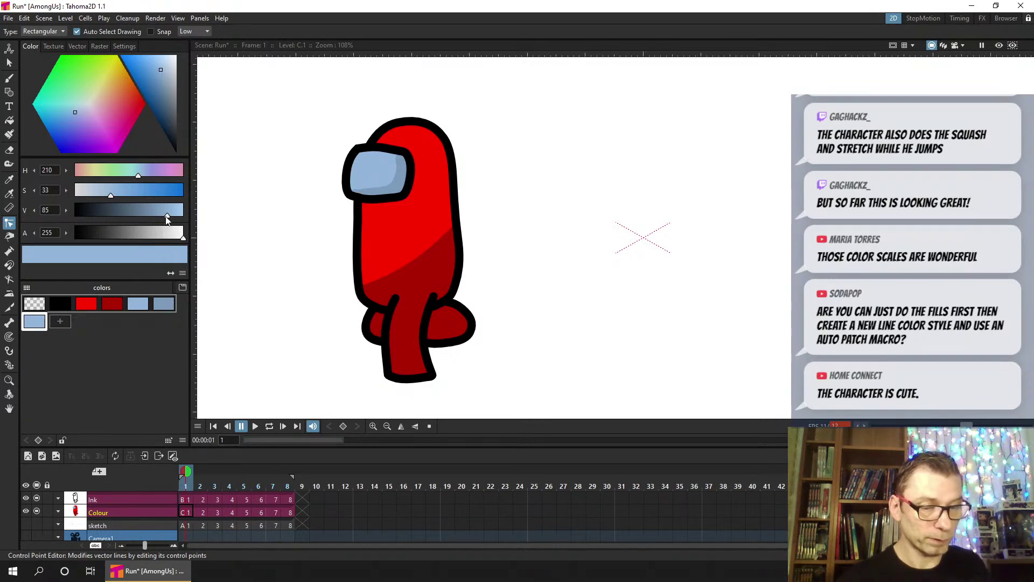
left_click_drag(167, 215, 177, 218)
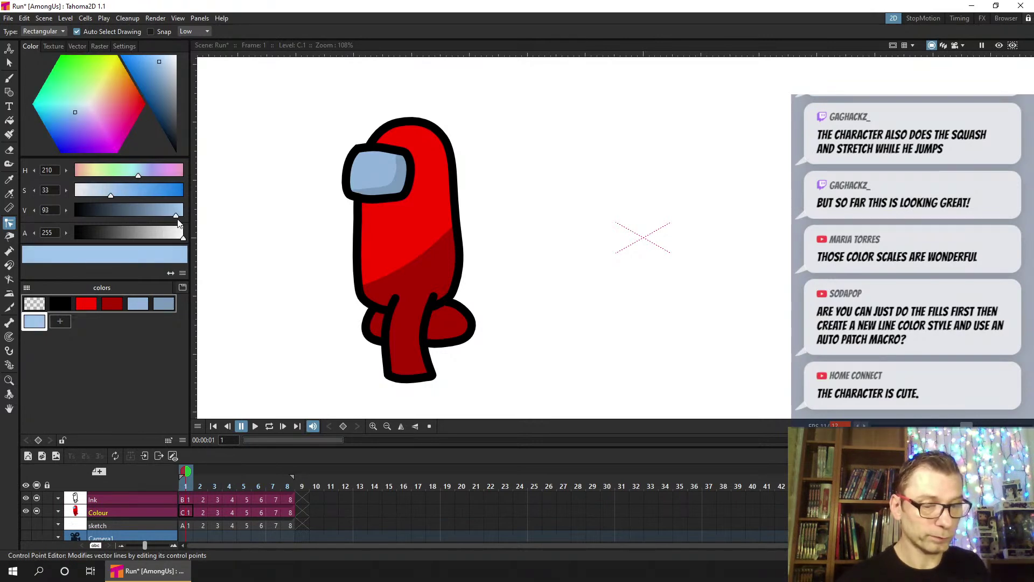
left_click_drag(109, 194, 106, 195)
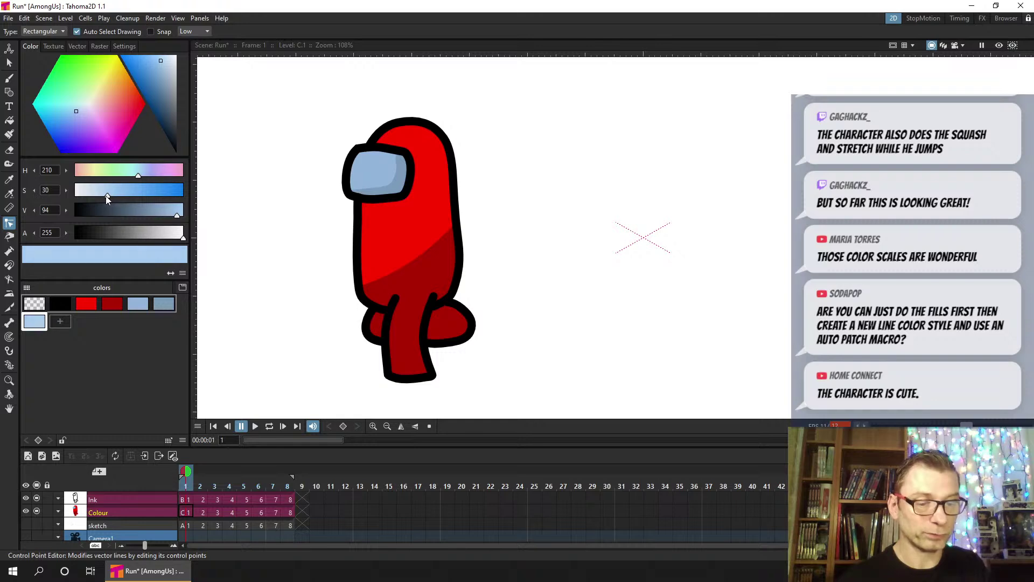
Draw a curved highlight in the upper front corner of the frame 1 visor, set its style's saturation to 16 and save
left_click(9, 78)
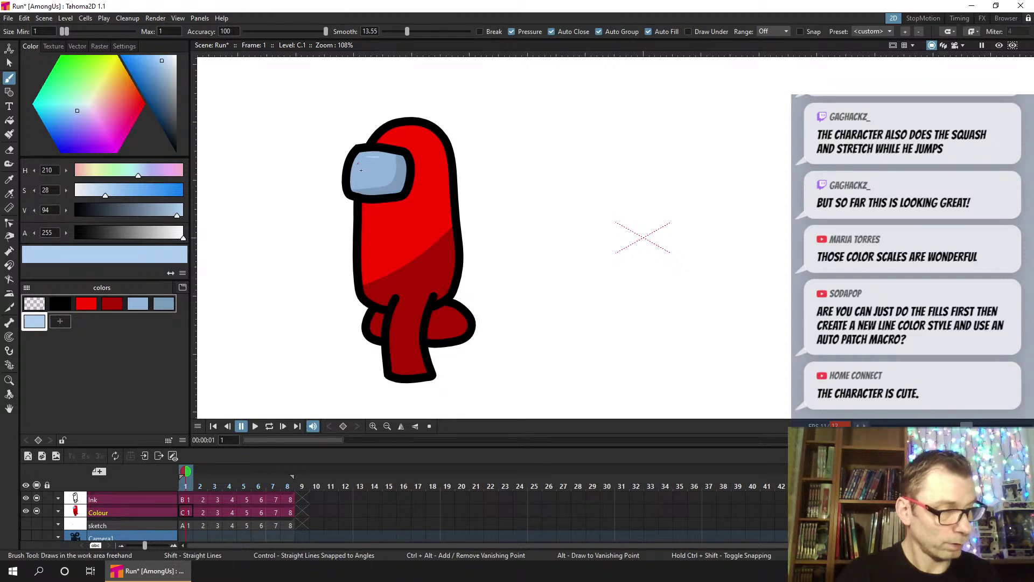
left_click_drag(385, 155, 386, 153)
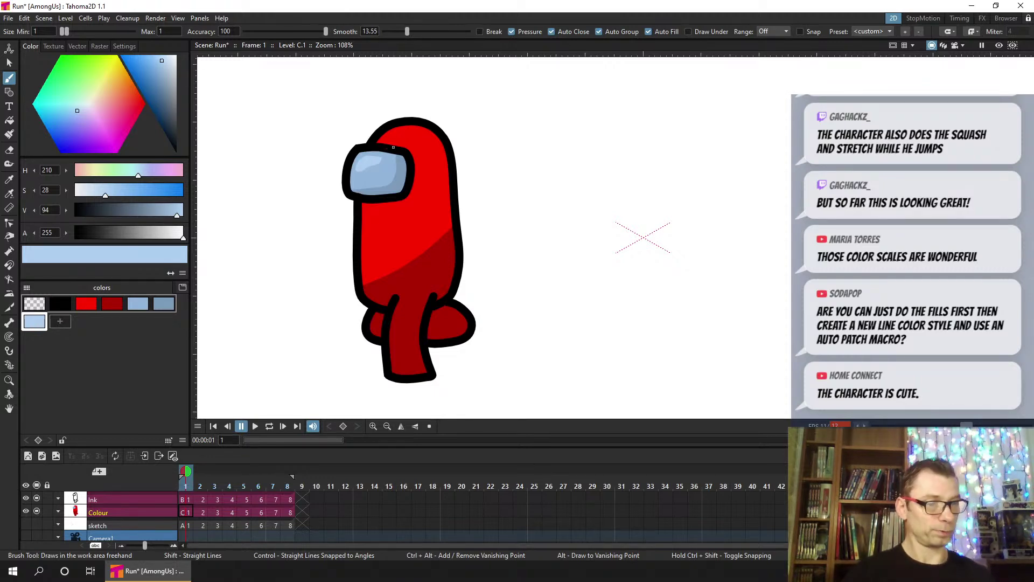
key("ctrl+z")
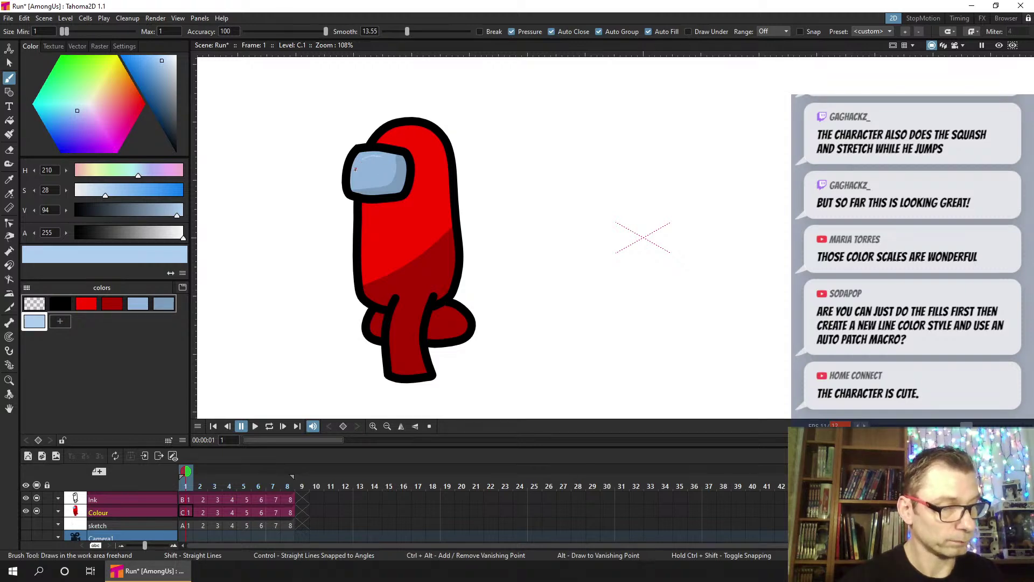
left_click_drag(381, 159, 381, 160)
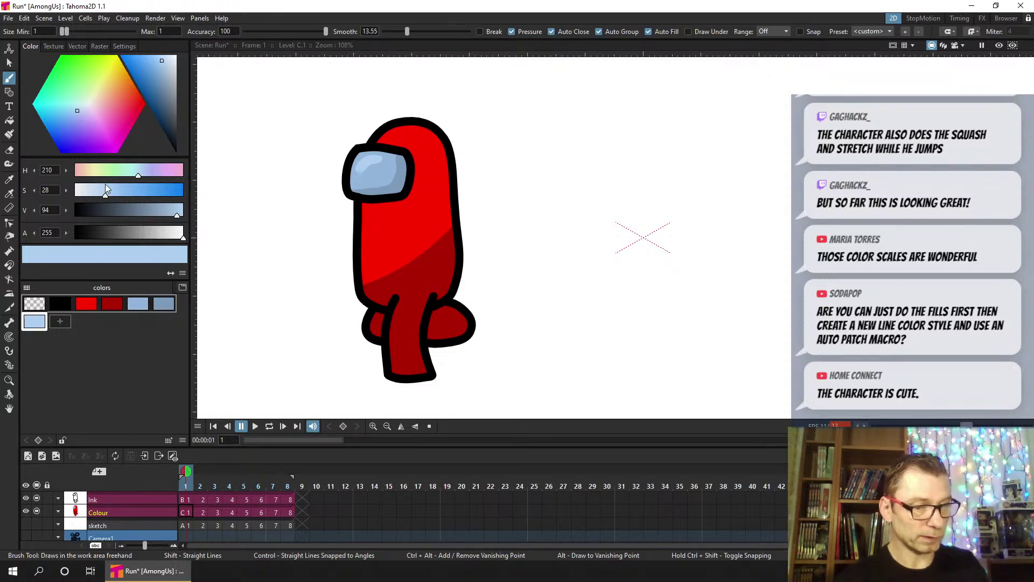
left_click_drag(104, 197, 92, 197)
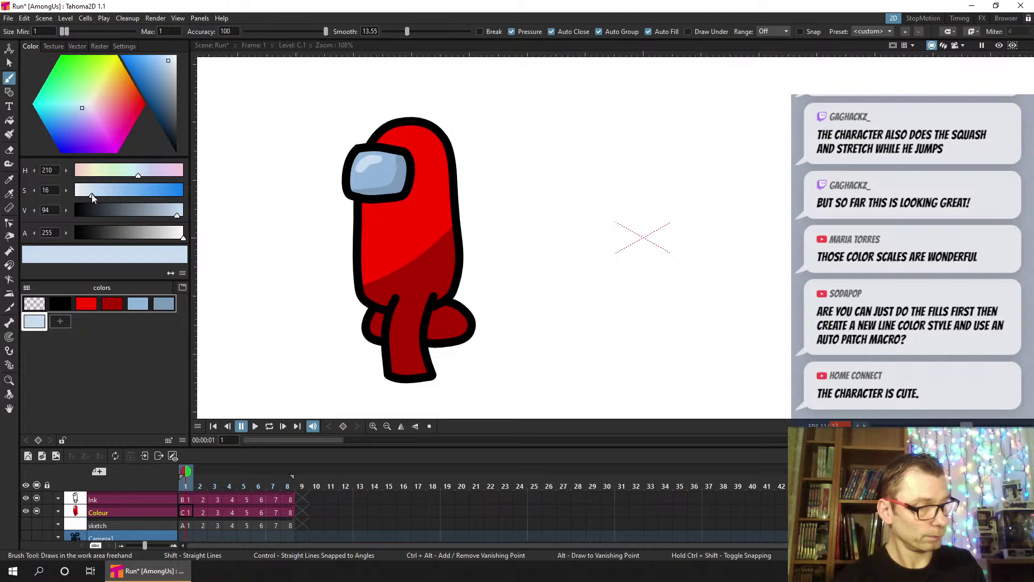
key("ctrl+s")
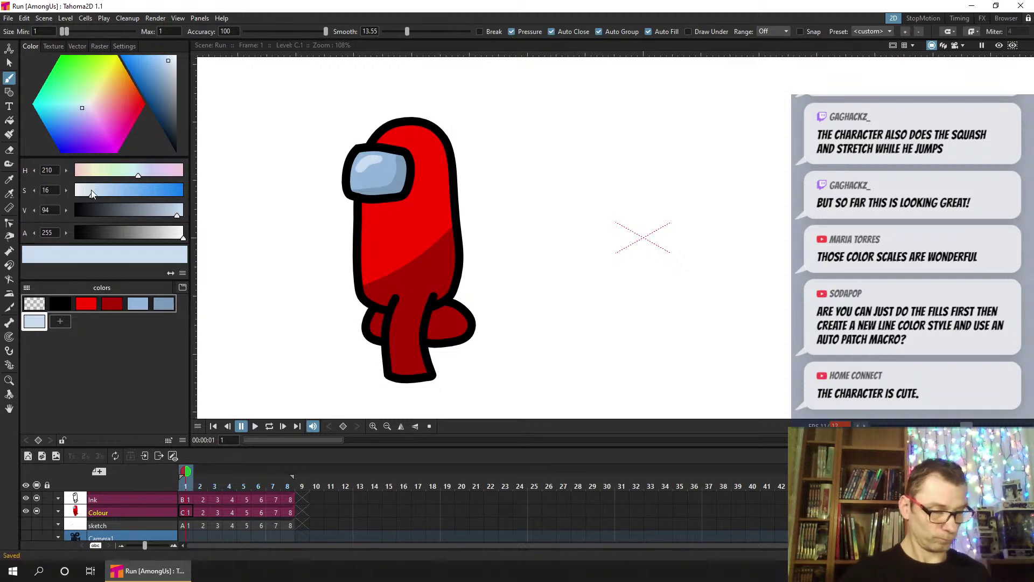
Select the visor's base, shadow and highlight shapes on frame 1 with a freehand selection and group them
left_click(16, 61)
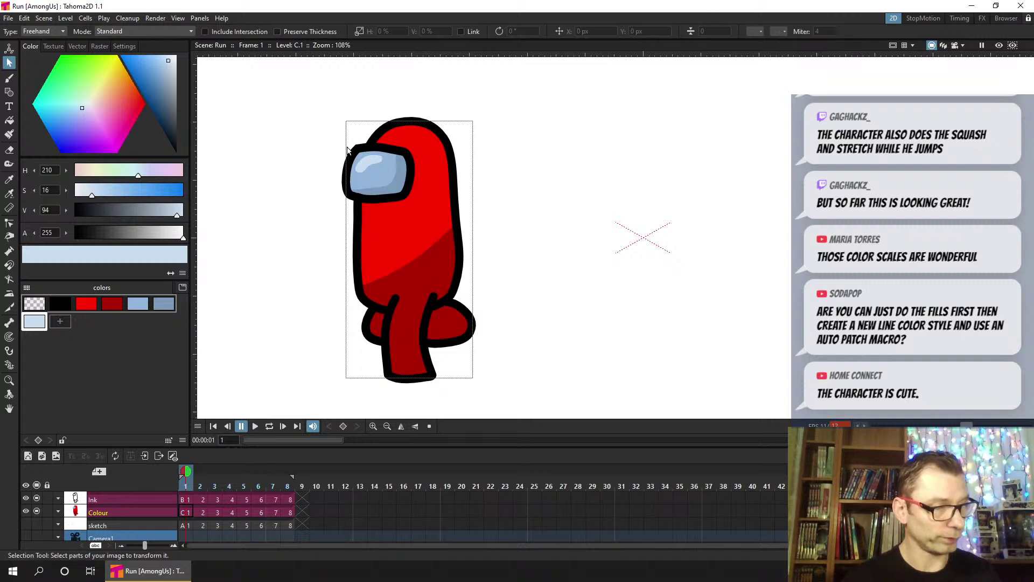
mouse_move(325, 156)
left_mouse_down()
mouse_move(345, 140)
mouse_move(394, 141)
left_mouse_up()
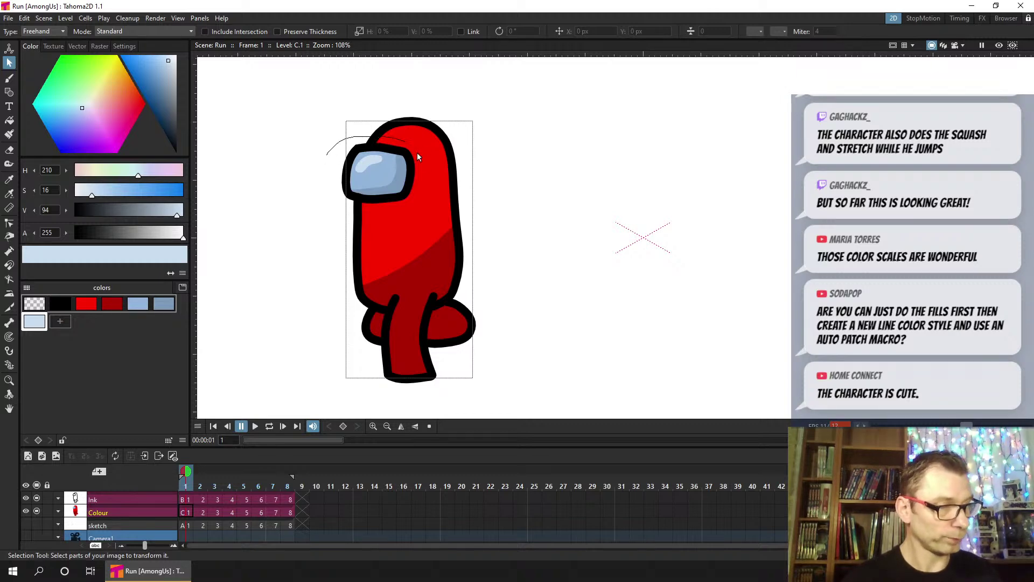
left_click_drag(333, 214, 318, 181)
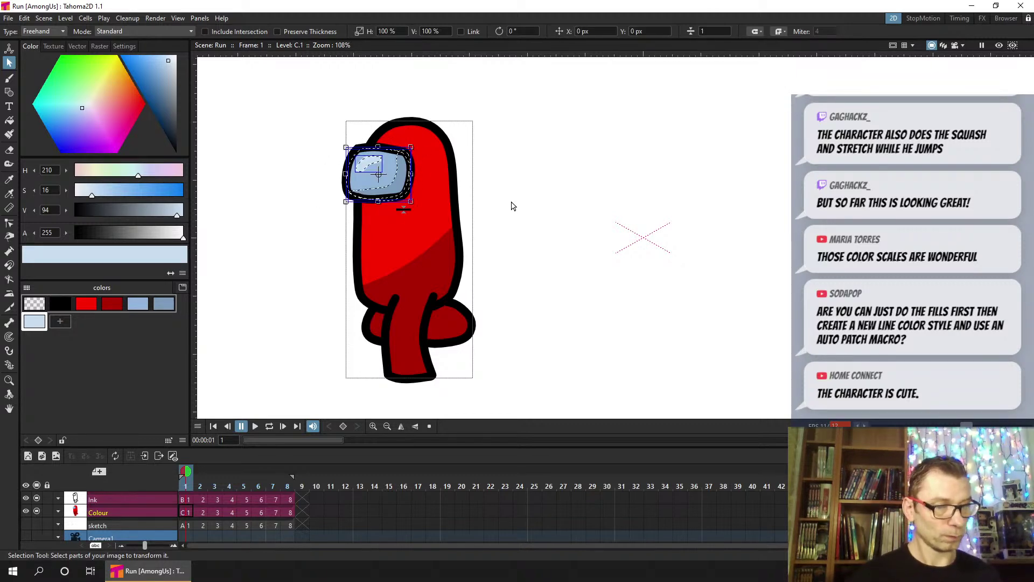
right_click(394, 184)
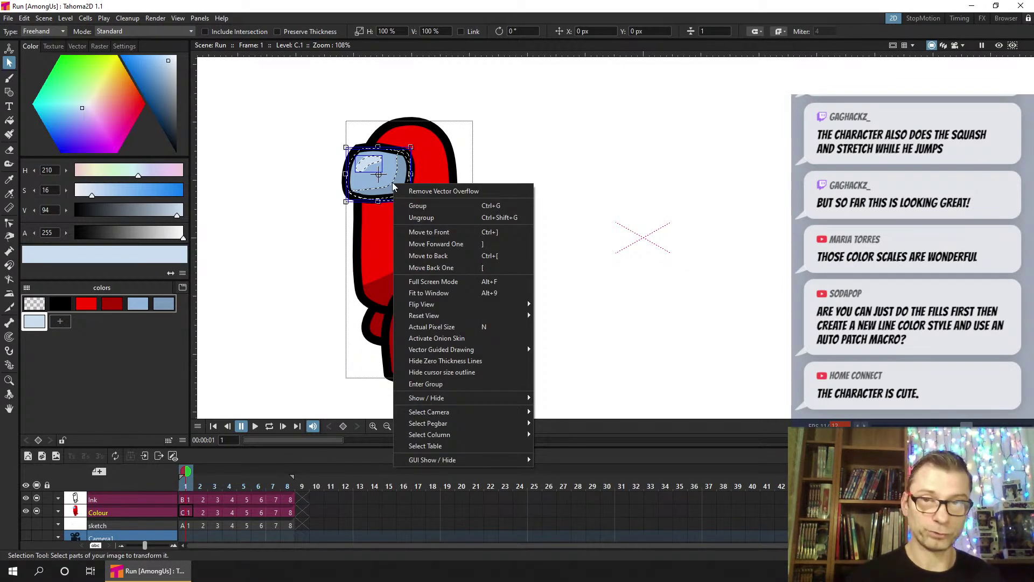
left_click(438, 206)
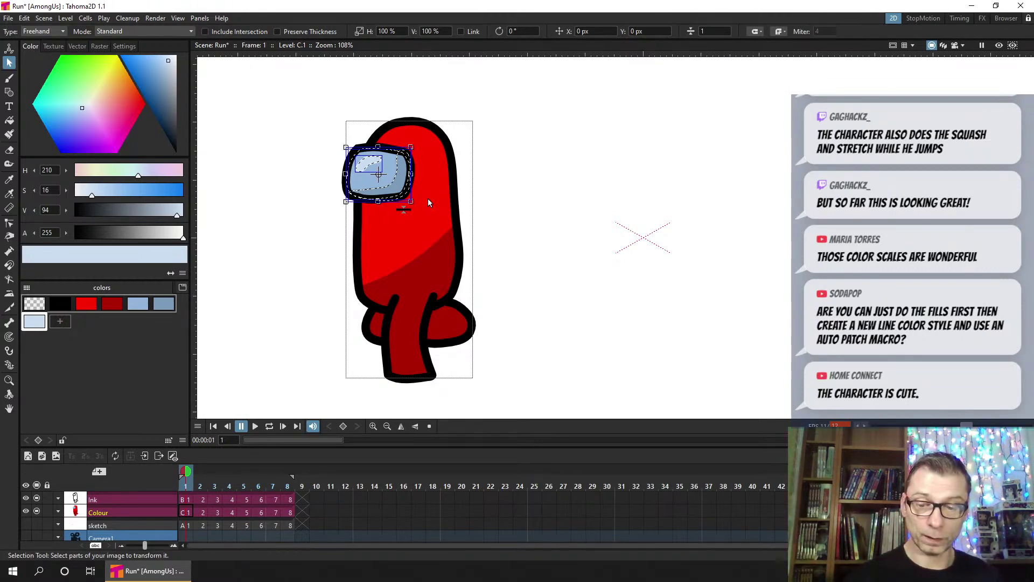
Paste a copy of the grouped visor onto each of frames 2 to 8 of the Colour layer
left_click(199, 513)
key("ctrl+v")
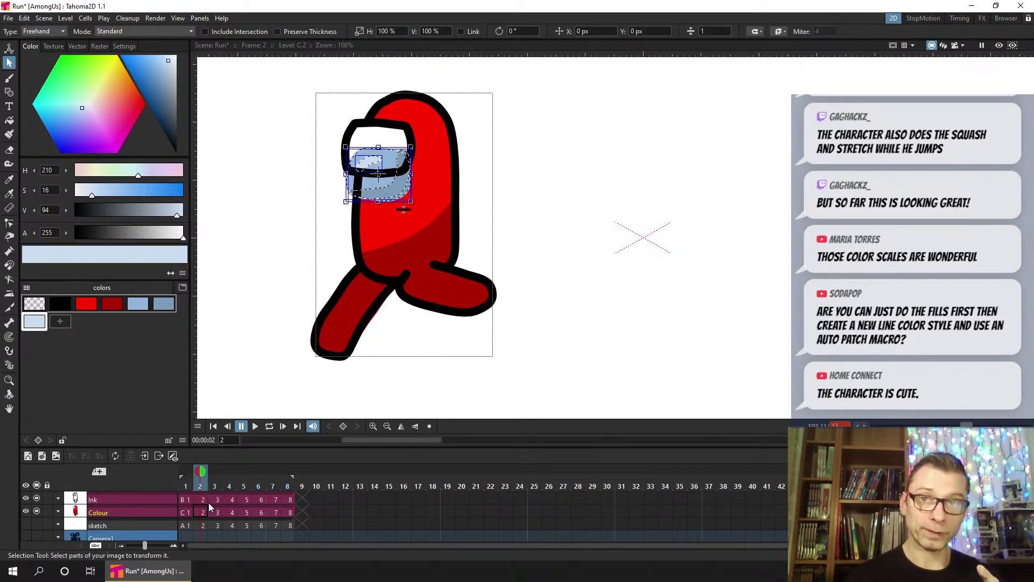
left_click(217, 512)
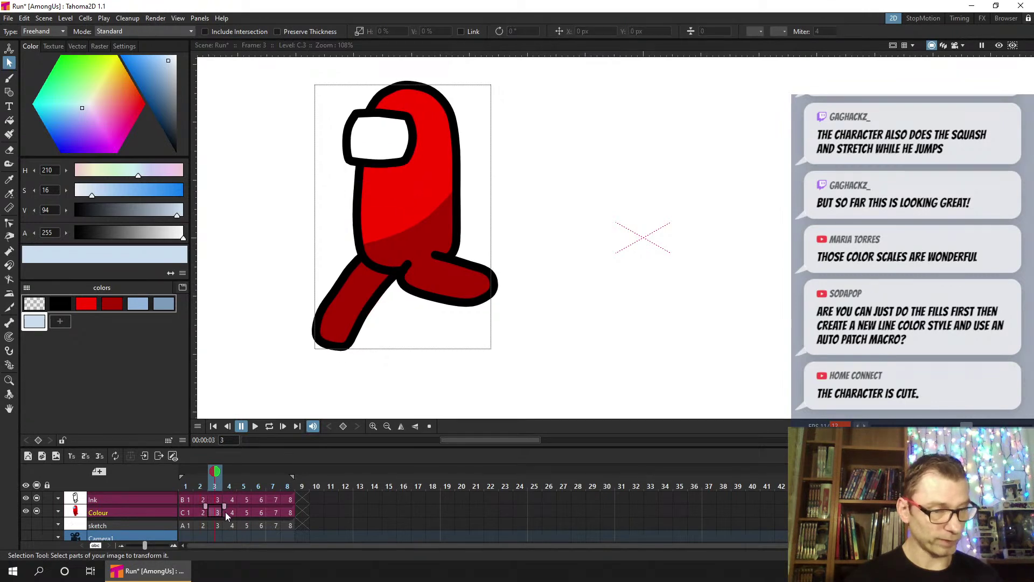
key("ctrl+v")
left_click(231, 512)
key("ctrl+v")
left_click(247, 512)
key("ctrl+v")
left_click(261, 512)
key("ctrl+v")
left_click(275, 512)
key("ctrl+v")
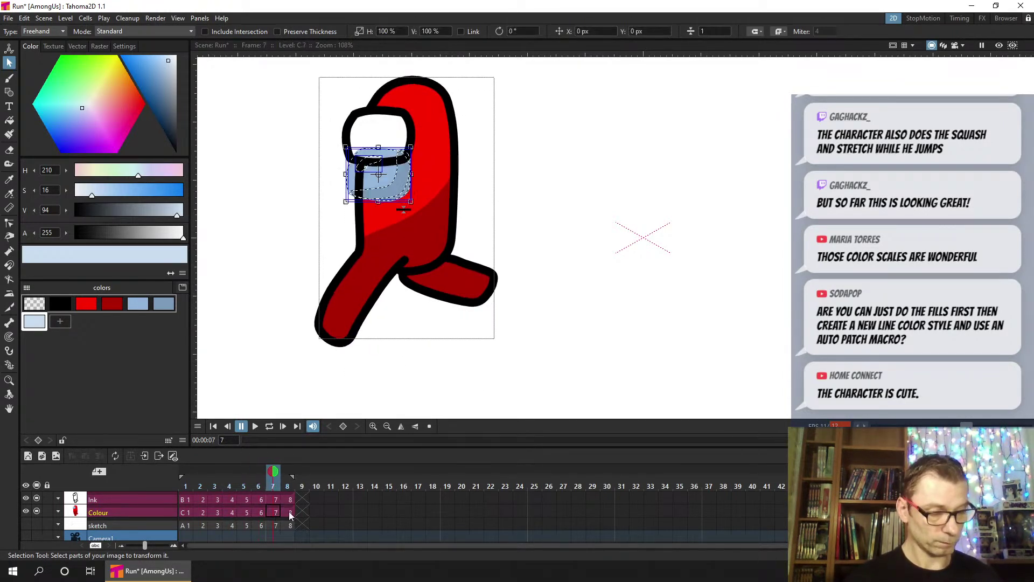
left_click(290, 512)
key("ctrl+v")
Move the pasted visor group on frame 2 up about 43 px so it sits inside the ink outline
left_click(202, 512)
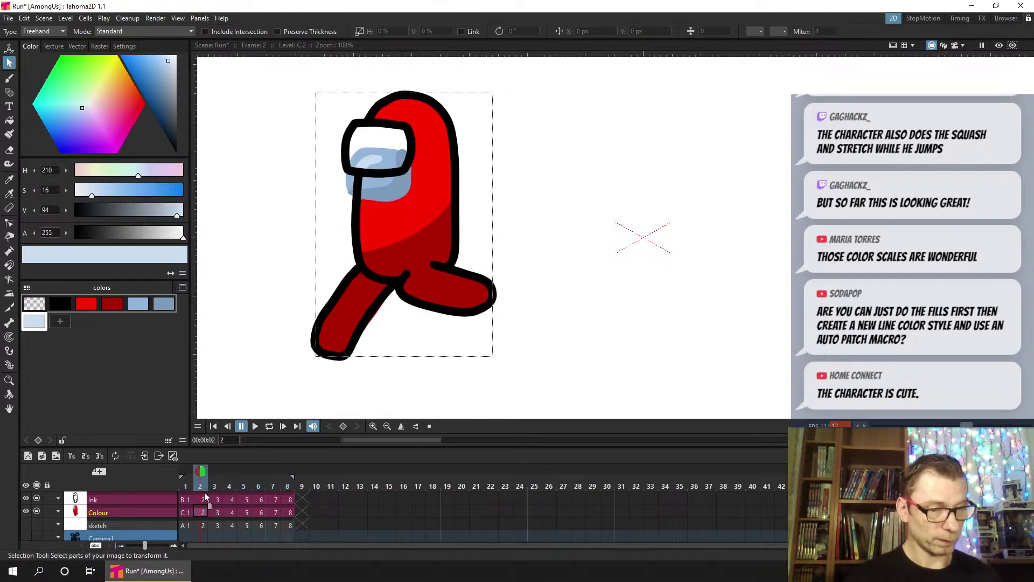
left_click(11, 224)
left_click(9, 63)
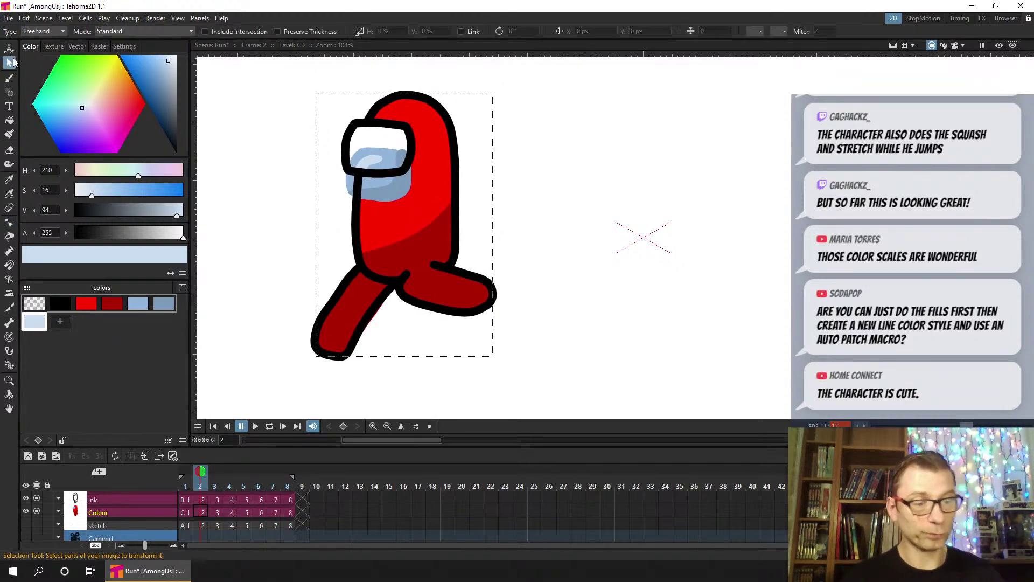
left_click(390, 200)
left_click_drag(390, 200, 390, 181)
key("ctrl+z")
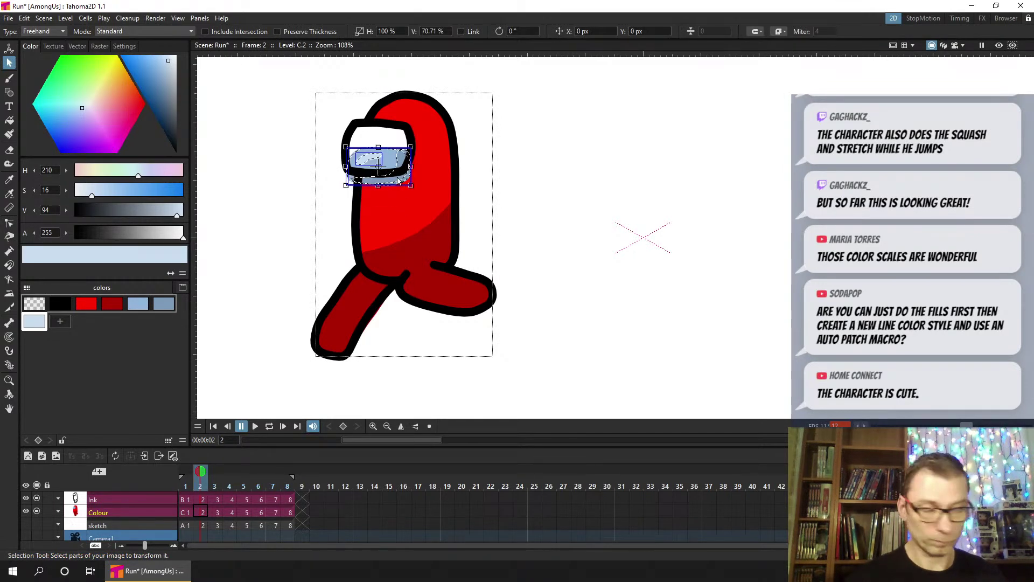
left_click_drag(392, 186, 390, 161)
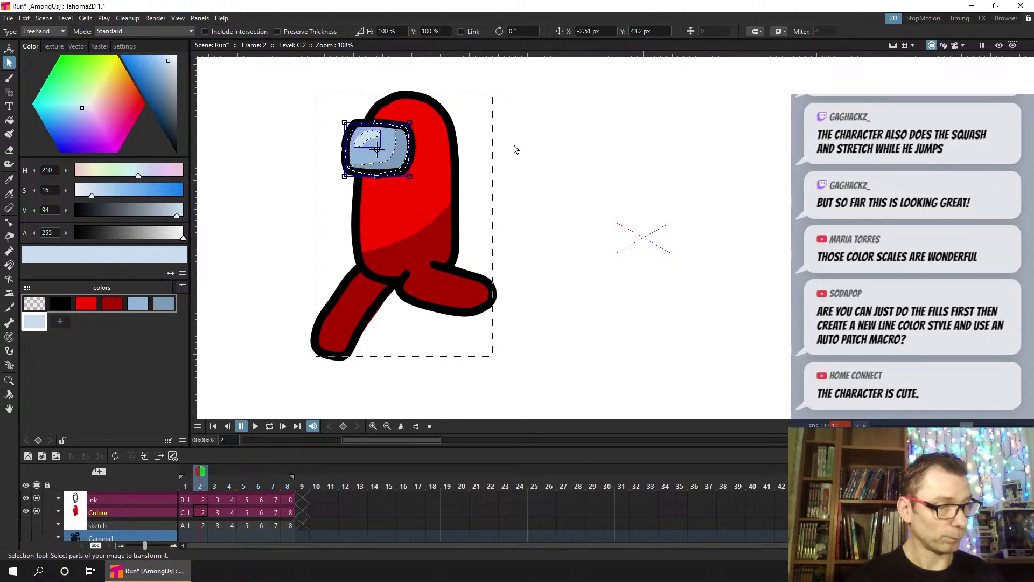
left_click(517, 152)
Move the pasted visor group on frame 3 up about 58 px into the visor's ink outline
left_click(215, 511)
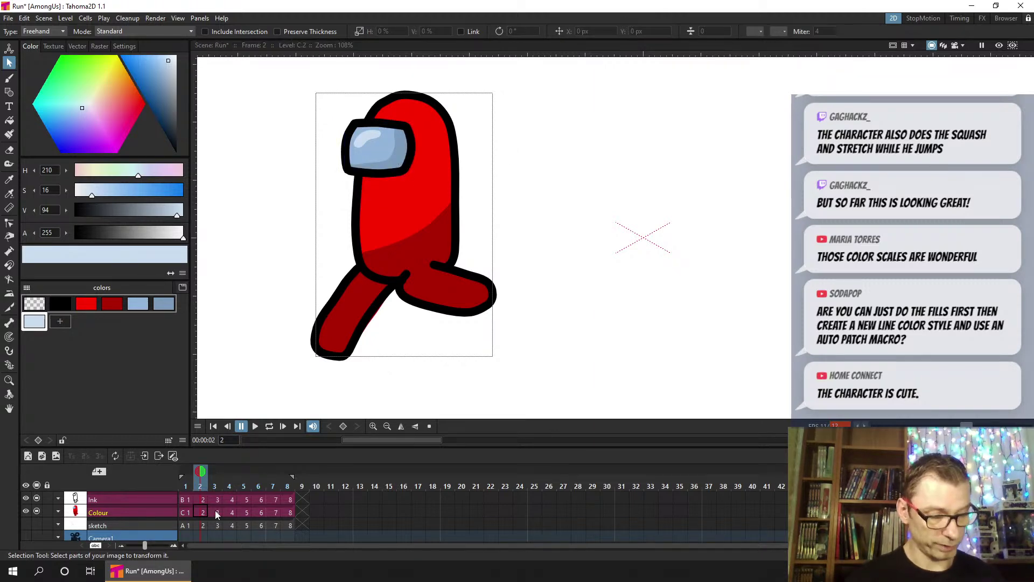
left_click(347, 192)
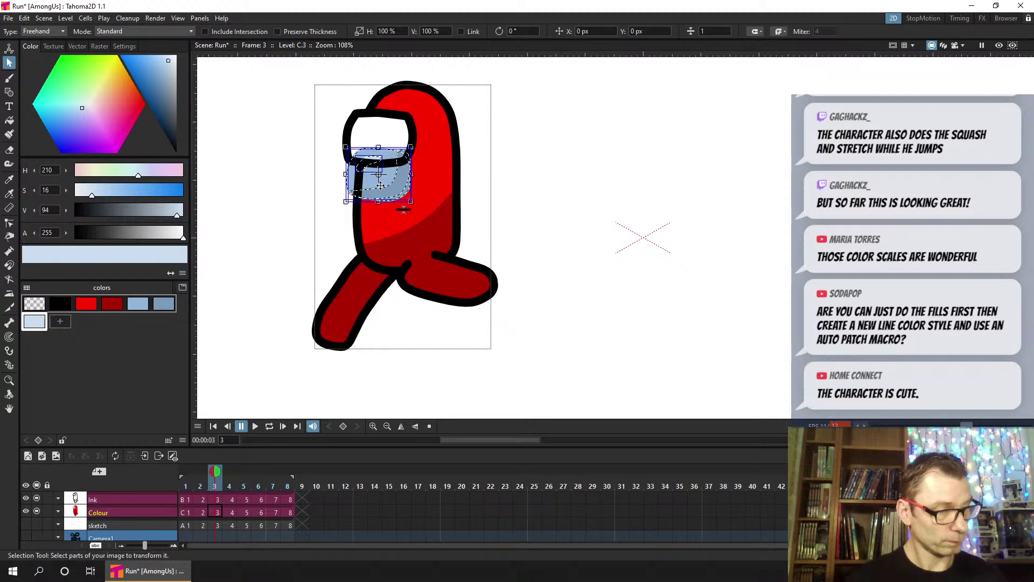
left_click_drag(384, 174, 384, 151)
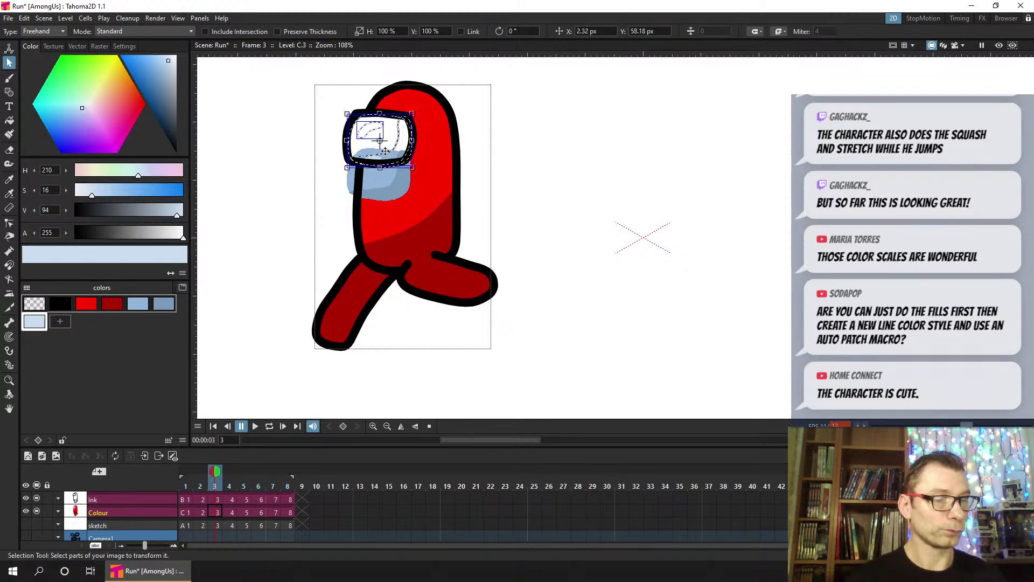
Move the pasted visor group on frame 4 of the Colour layer up into the visor's ink outline
left_click(437, 144)
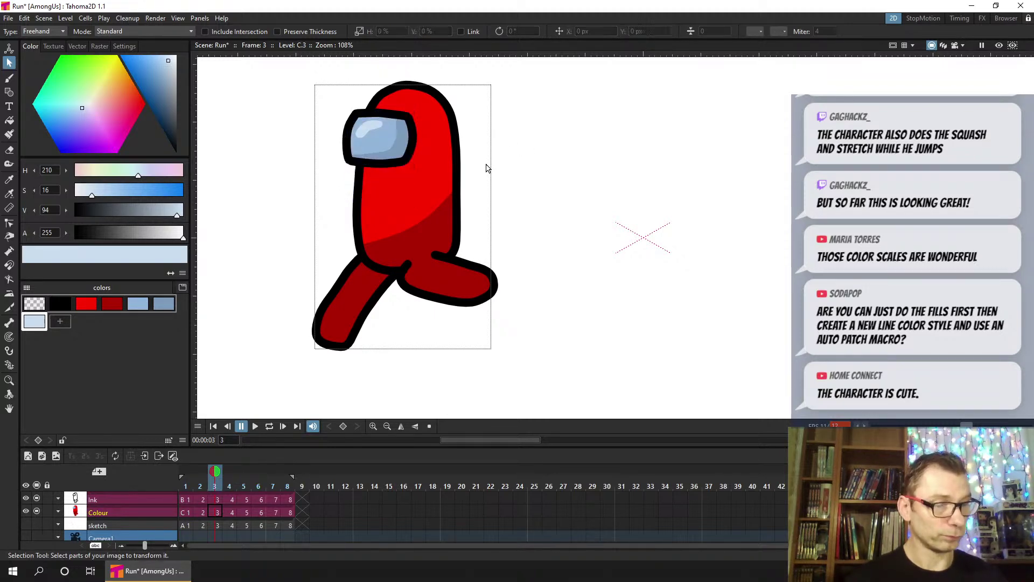
left_click(230, 512)
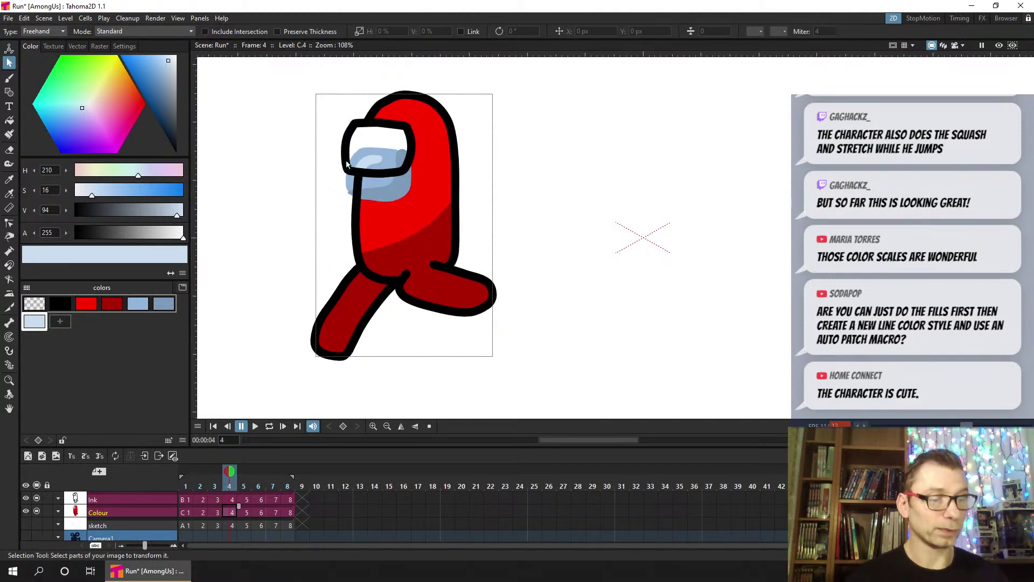
left_click(349, 188)
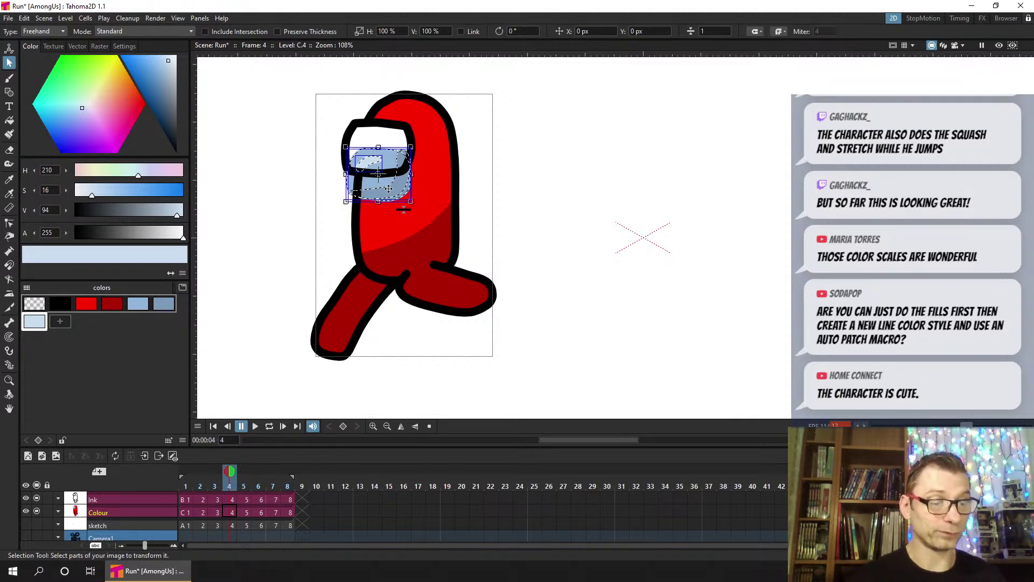
left_click_drag(392, 183, 391, 158)
Check the visor on frame 5 and move the pasted visor group on frame 6 up about 50 px into its ink outline
left_click(244, 513)
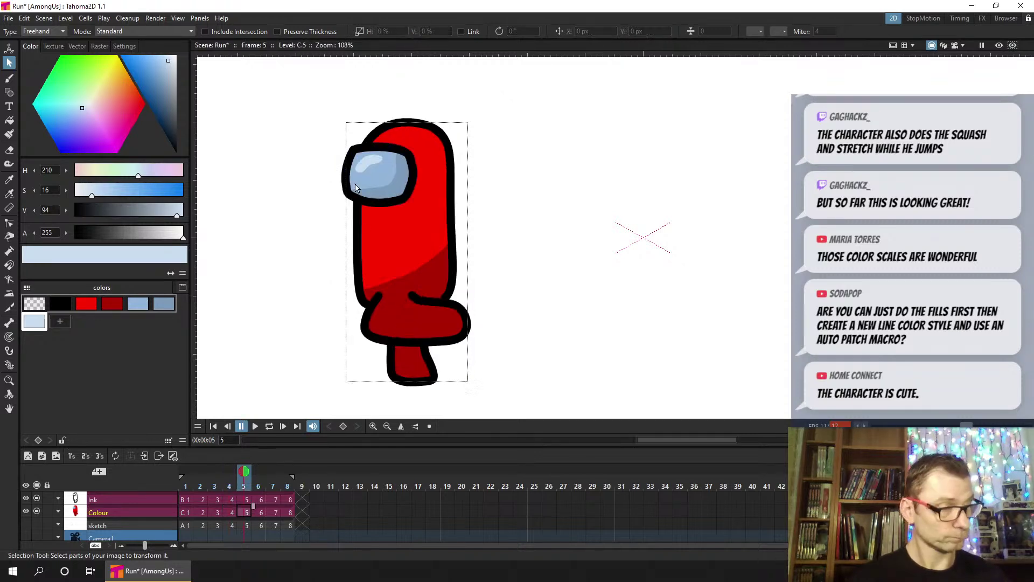
left_click(260, 510)
left_click(358, 192)
left_click_drag(396, 180, 395, 151)
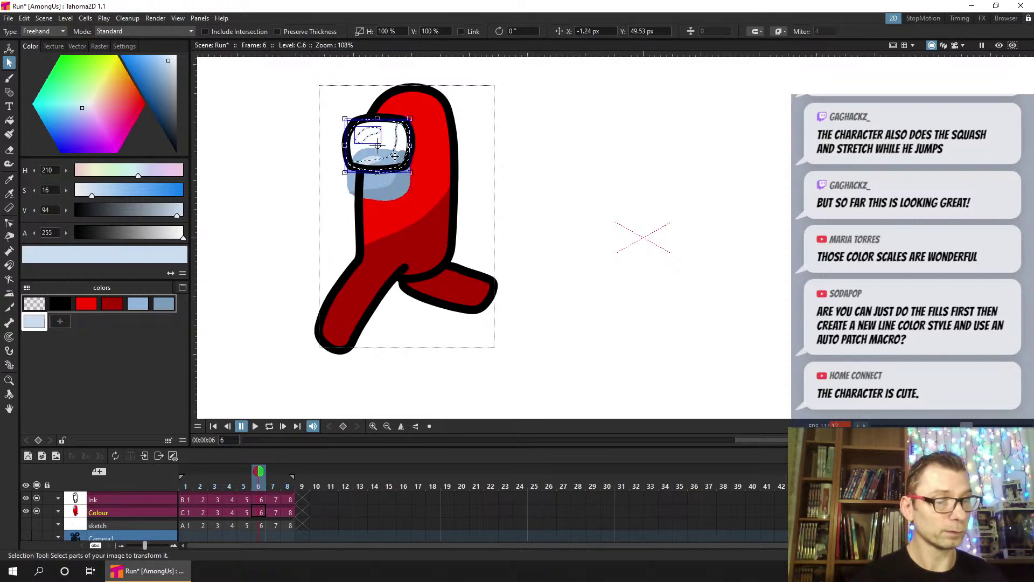
Move the pasted visor group on frame 7 up about 66 px so it fills the ink outline
left_click(275, 513)
left_click(393, 188)
left_click_drag(394, 188, 392, 145)
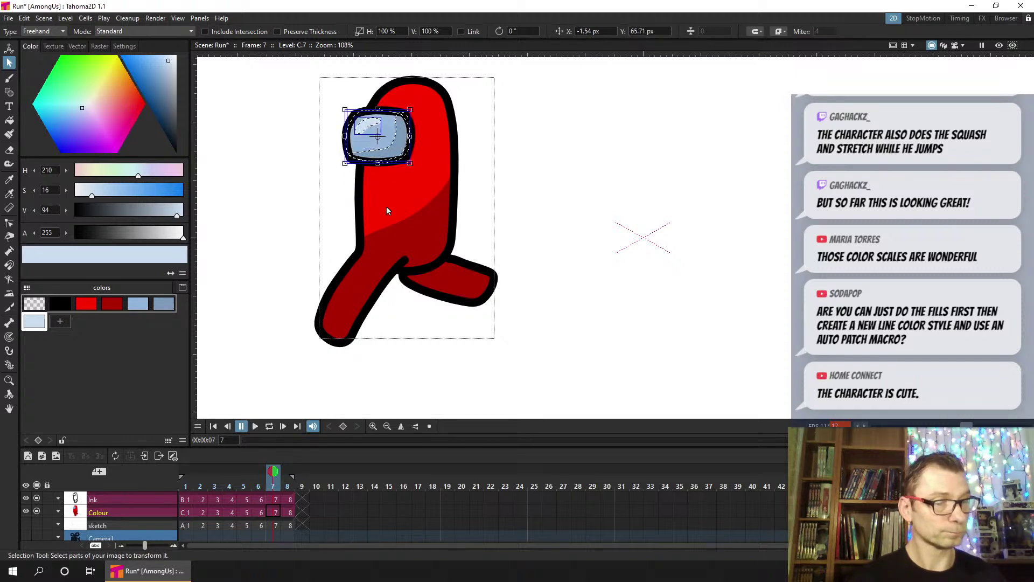
Move the pasted visor group on frame 8 up about 54 px into the ink outline and save the scene
key("period")
left_click(354, 187)
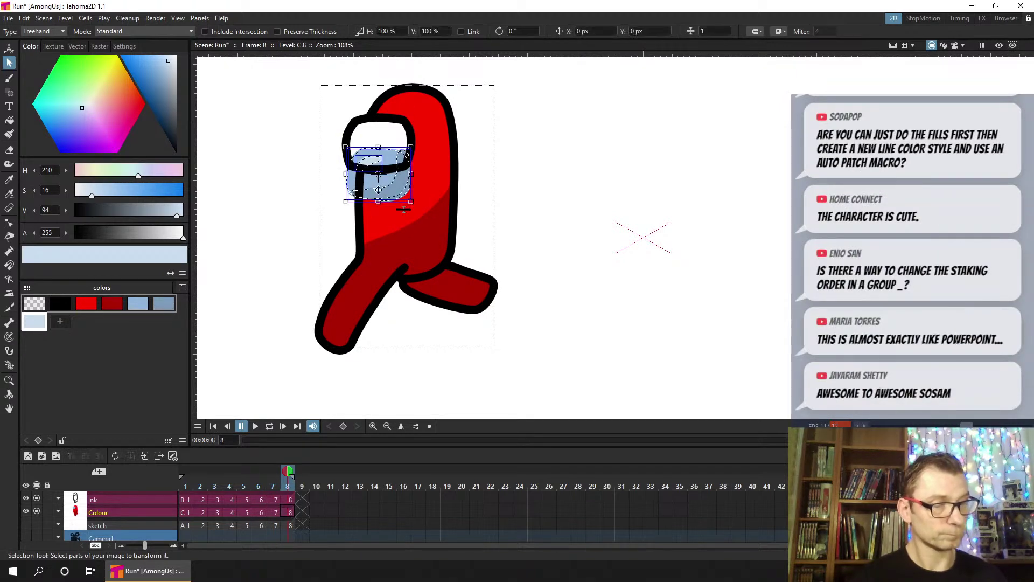
left_click_drag(381, 189, 382, 156)
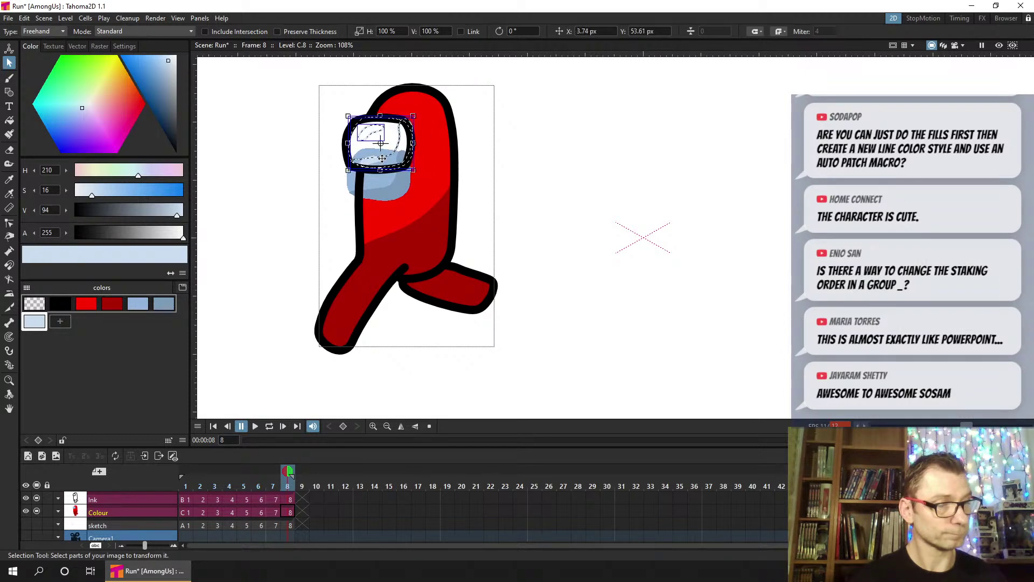
left_click(544, 167)
key("ctrl+s")
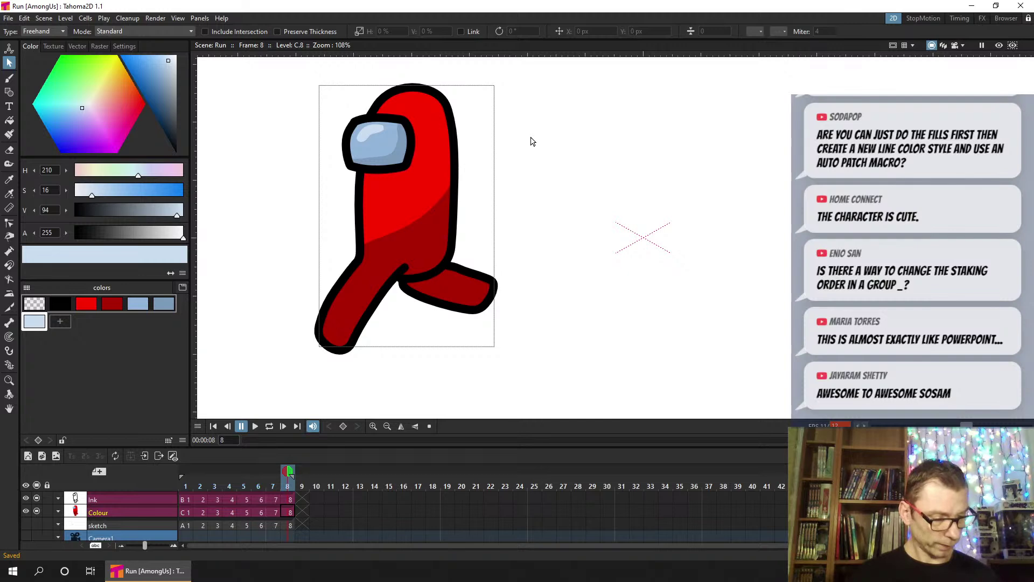
Play the coloured run cycle in a loop, stop it and return to frame 1 of the Colour layer
left_click(269, 426)
left_click(257, 426)
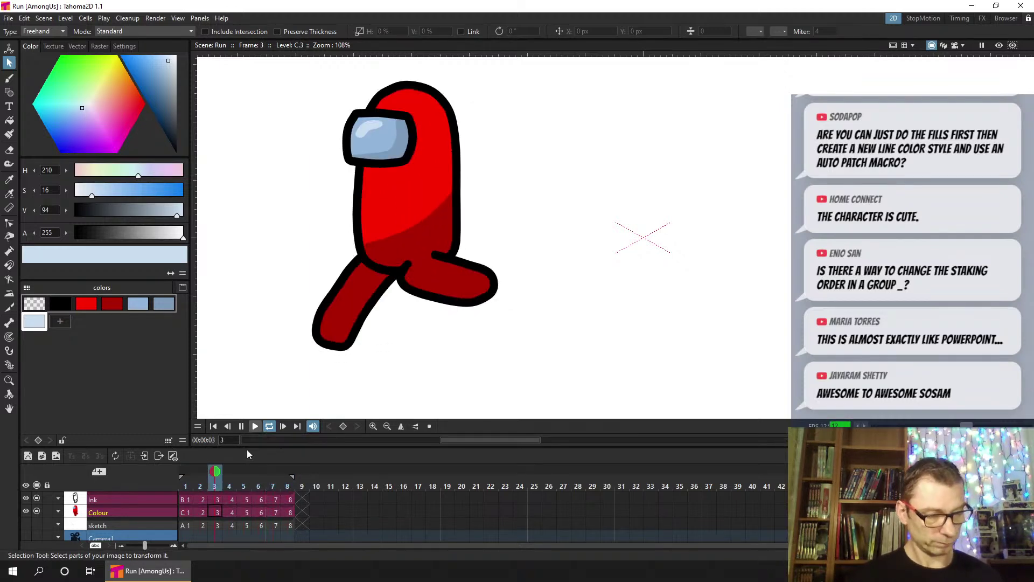
left_click(240, 426)
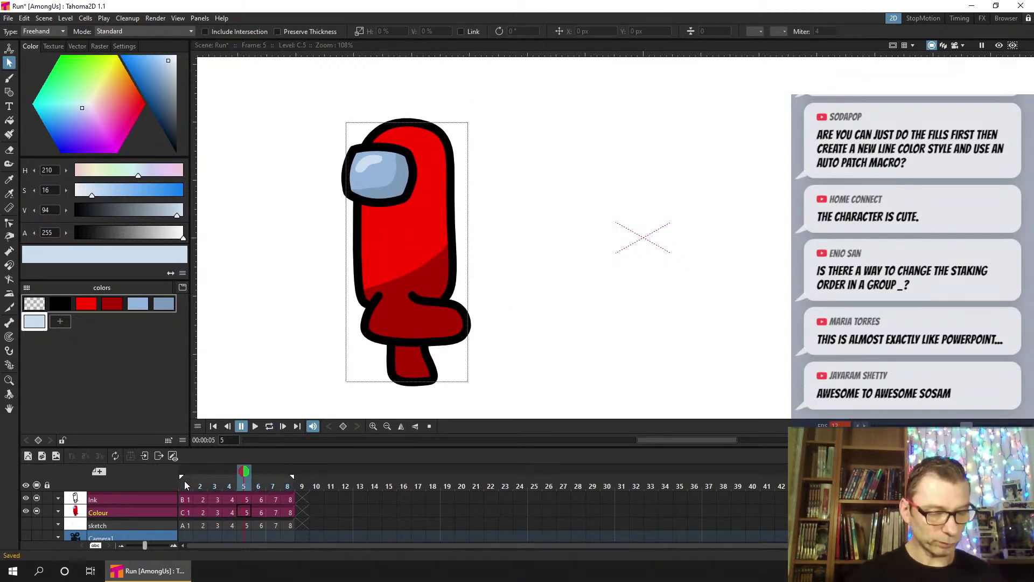
left_click(184, 512)
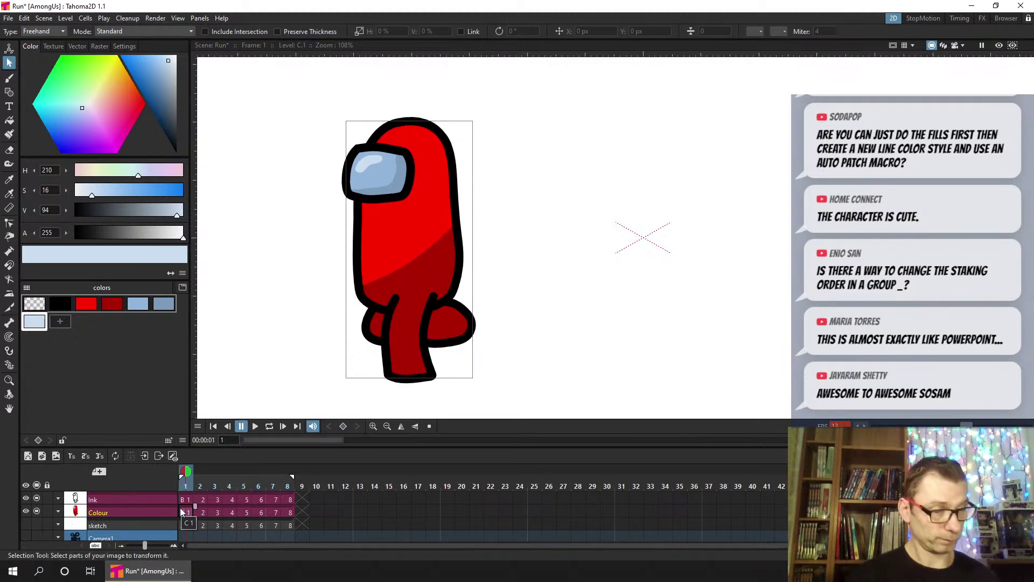
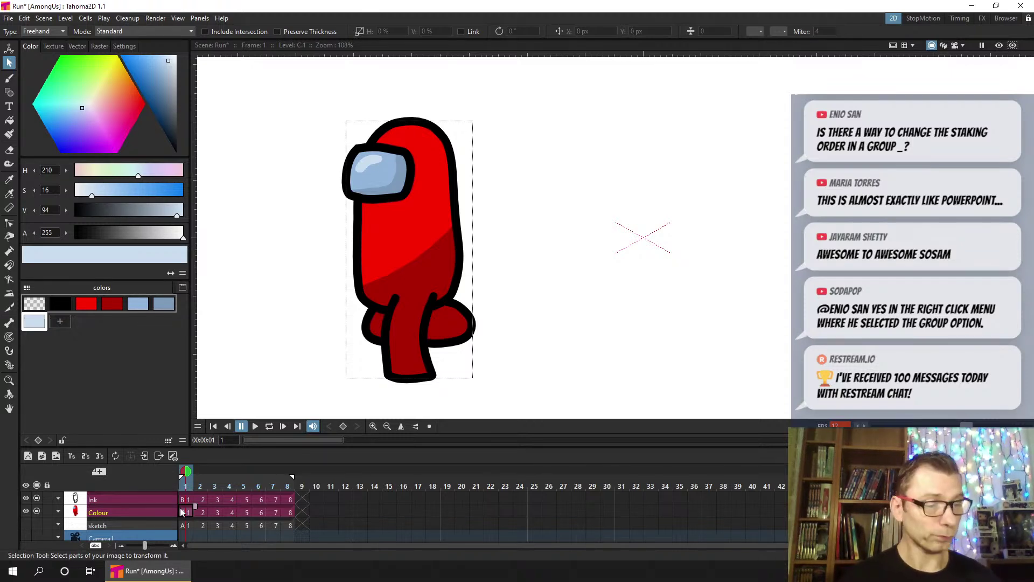
Select the visor group on frame 1 and view its available stacking-order commands without applying any
right_click(401, 152)
left_click(560, 196)
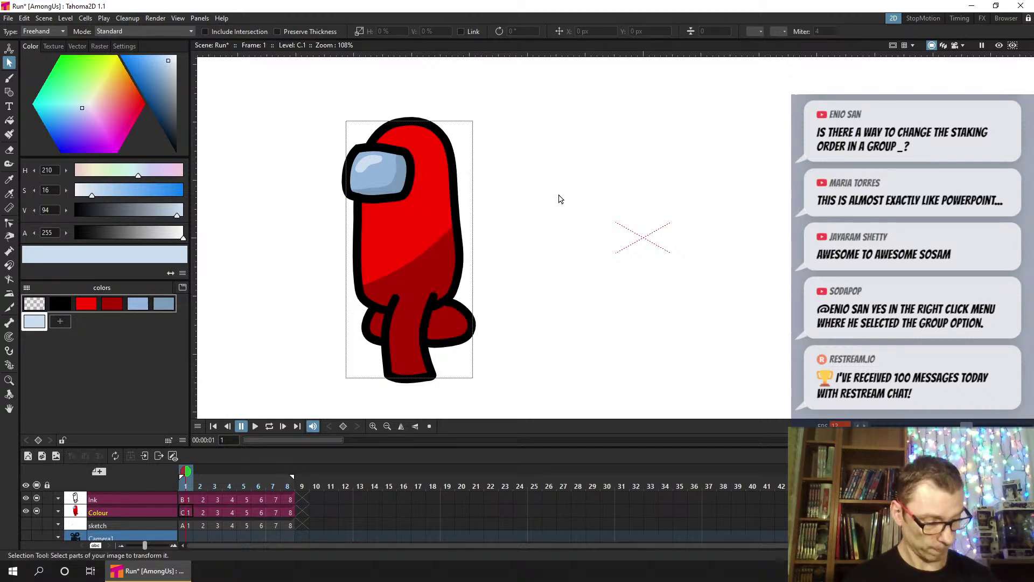
left_click(377, 164)
right_click(376, 169)
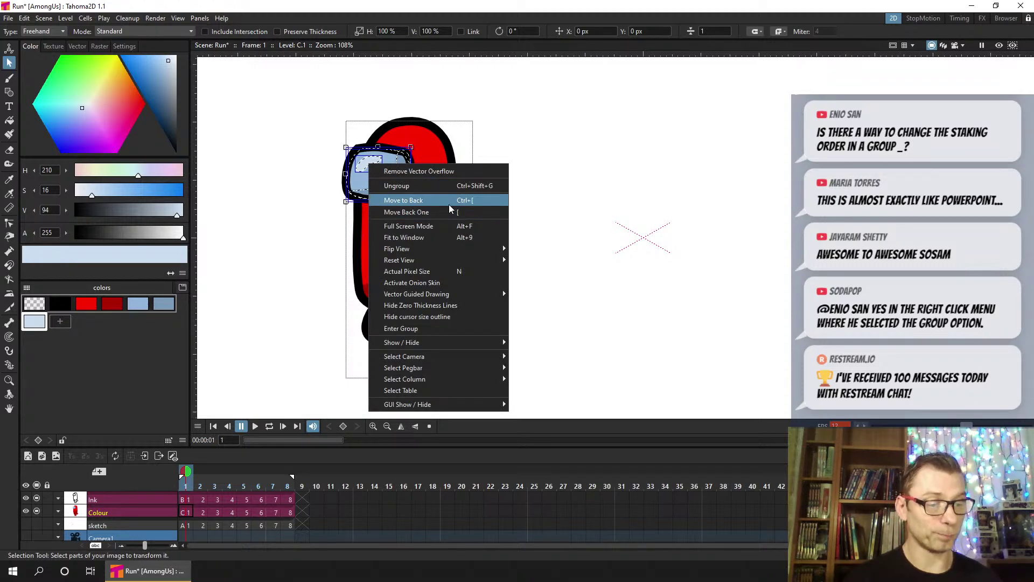
left_click(538, 164)
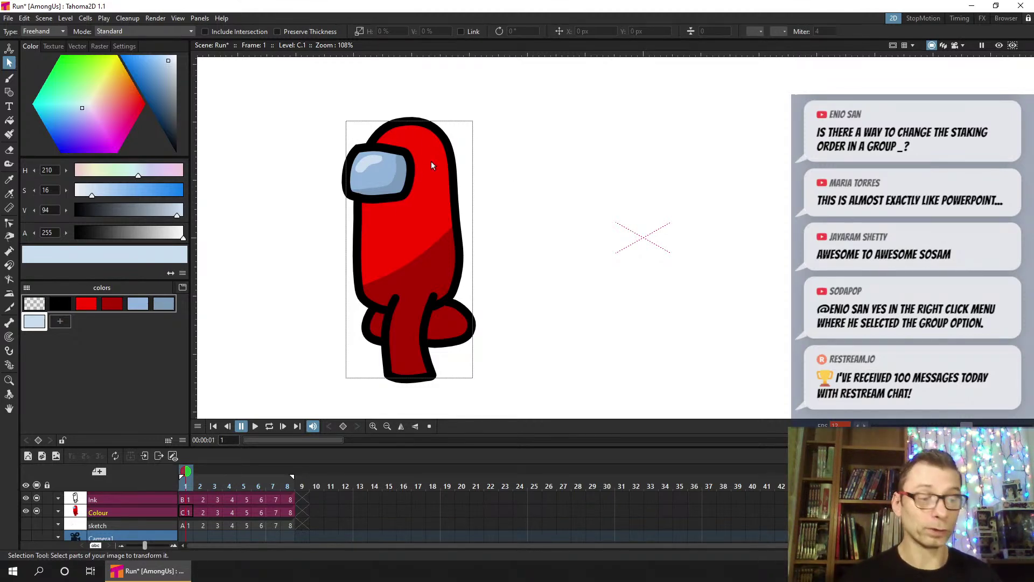
Save the scene, add a new vector level and place its layer directly below Colour
key("ctrl+s")
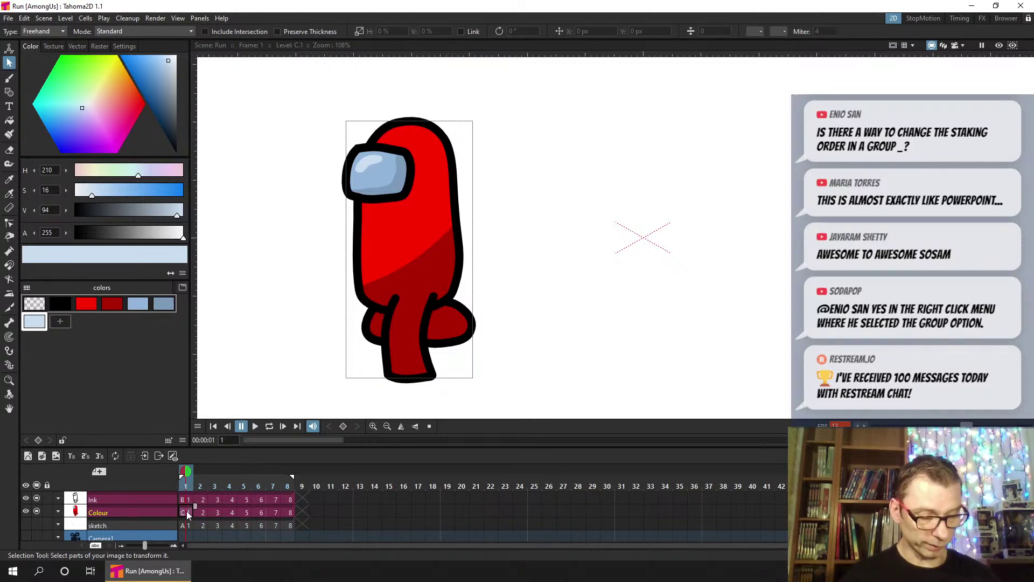
left_click(29, 457)
left_click(528, 309)
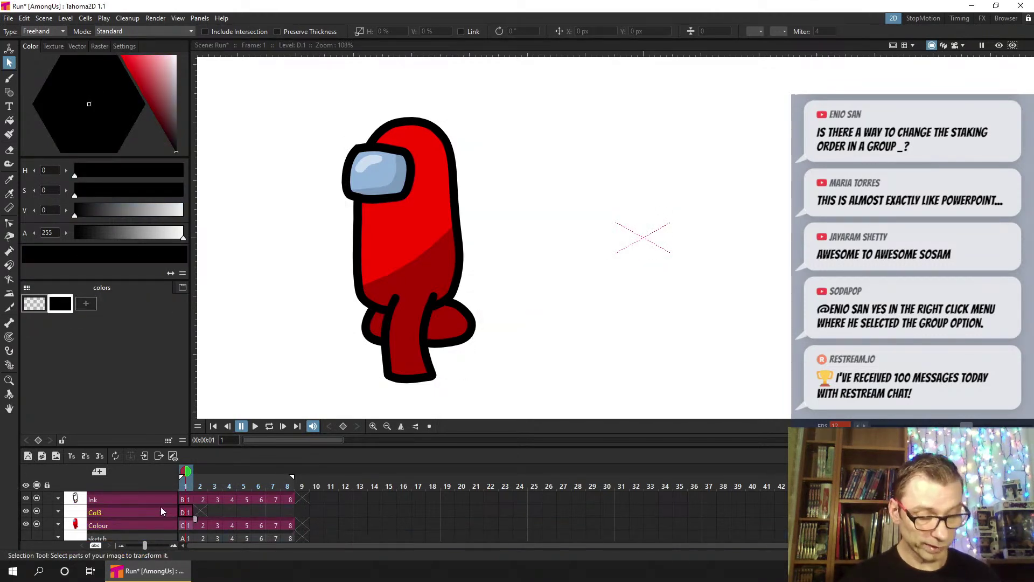
left_click_drag(158, 510, 159, 524)
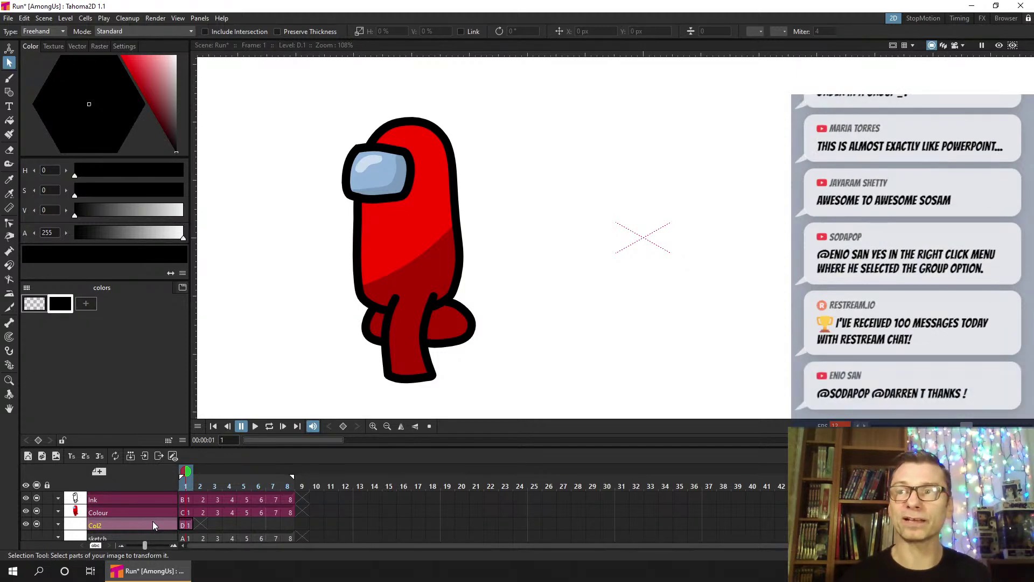
Save the scene and rename the new layer below Colour as Tank
key("ctrl+s")
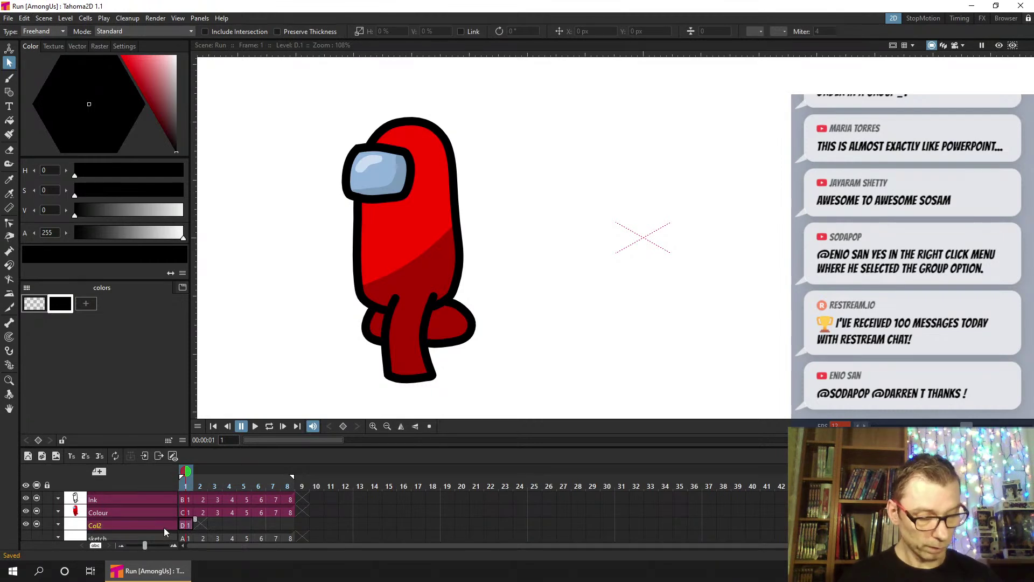
double_click(165, 528)
type("Tank")
key("Return")
Set the Brush tool's minimum and maximum size to 6 and test it with a single dab, undoing the dab
left_click(13, 78)
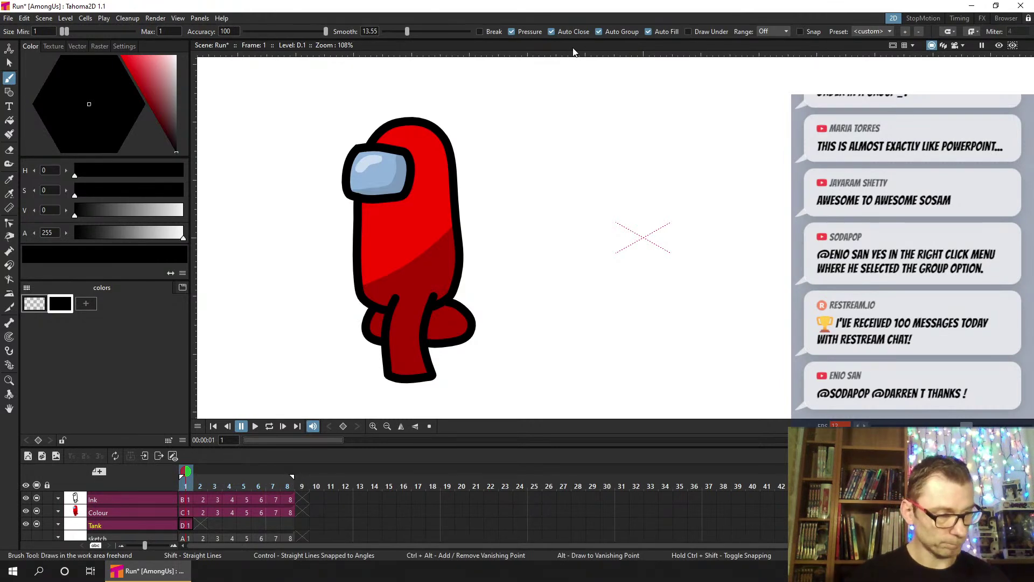
left_click(37, 31)
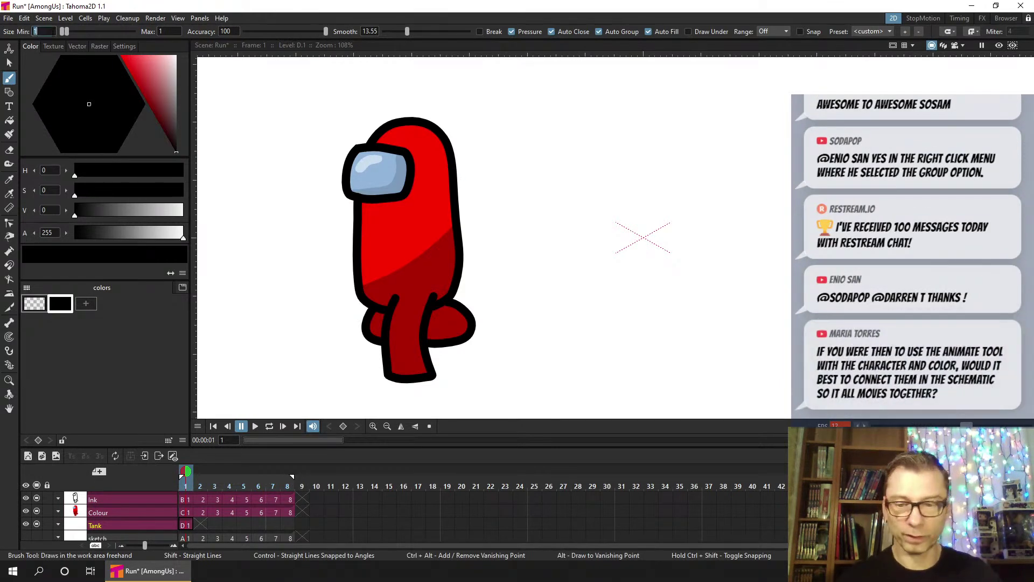
type("6")
key("Return")
left_click(530, 163)
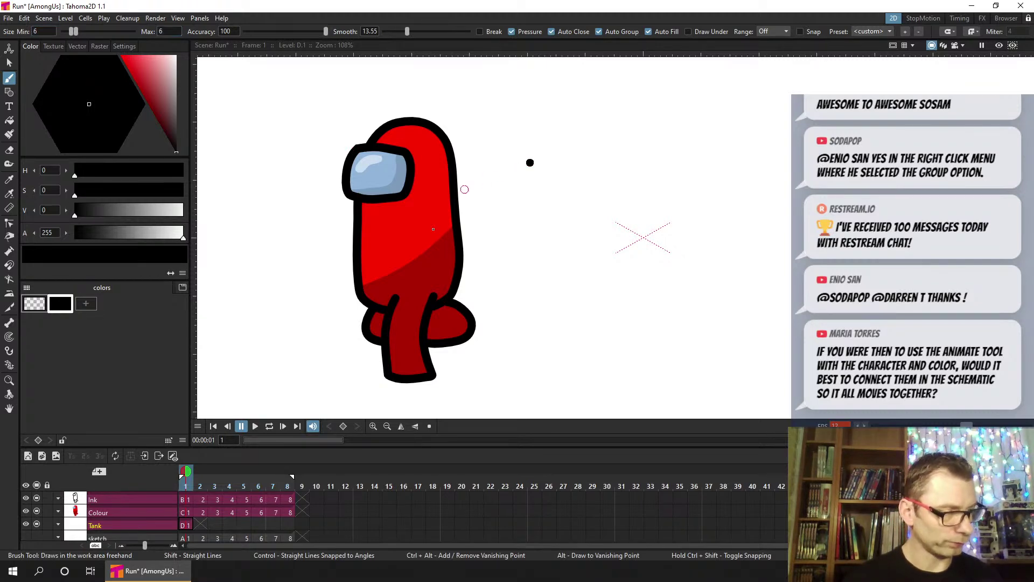
key("ctrl+z")
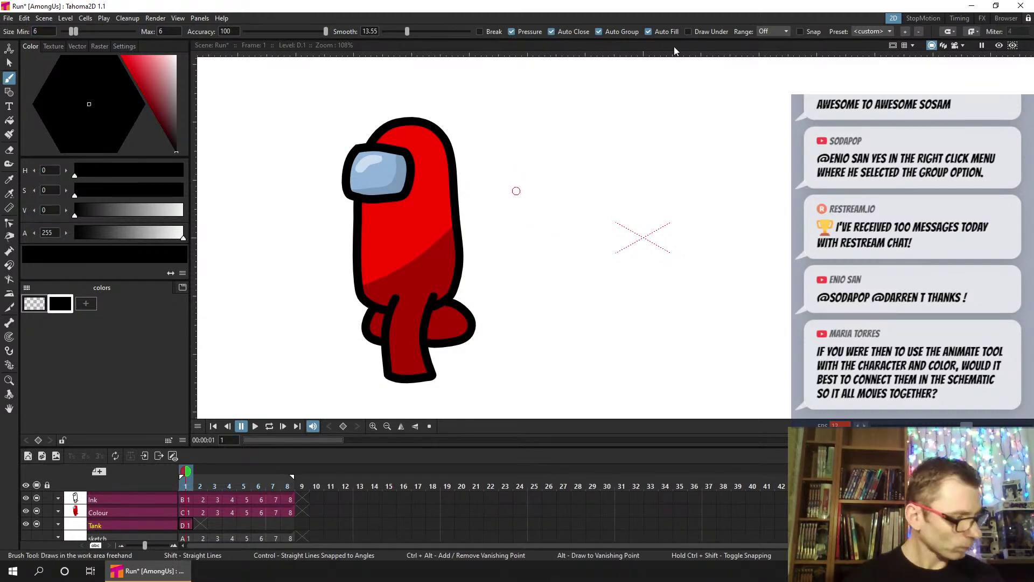
Try a brush stroke with Auto Close, Auto Group and Auto Fill off, undo it and turn the three options back on
left_click(598, 32)
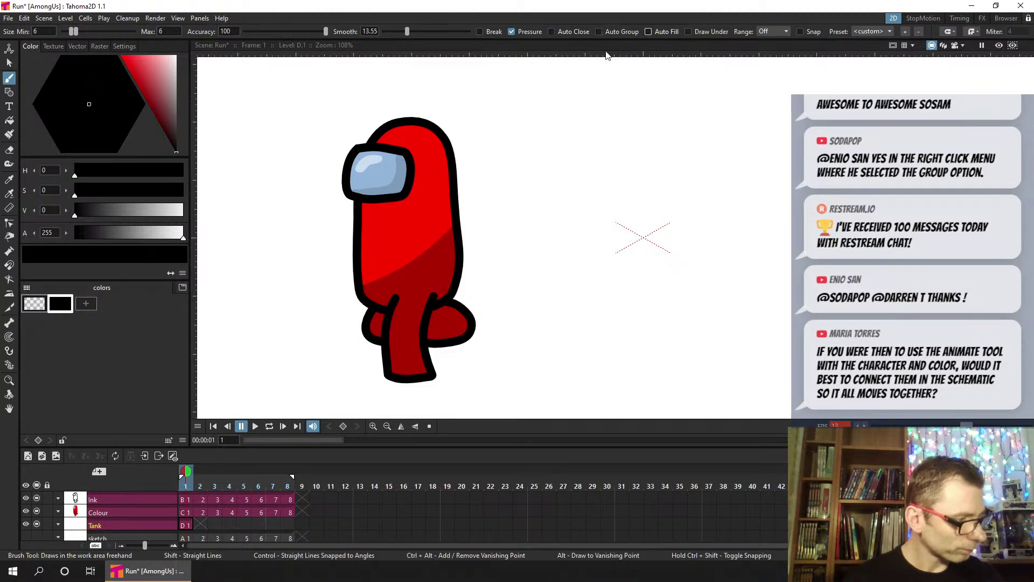
left_click(537, 157)
left_click_drag(504, 171, 459, 206)
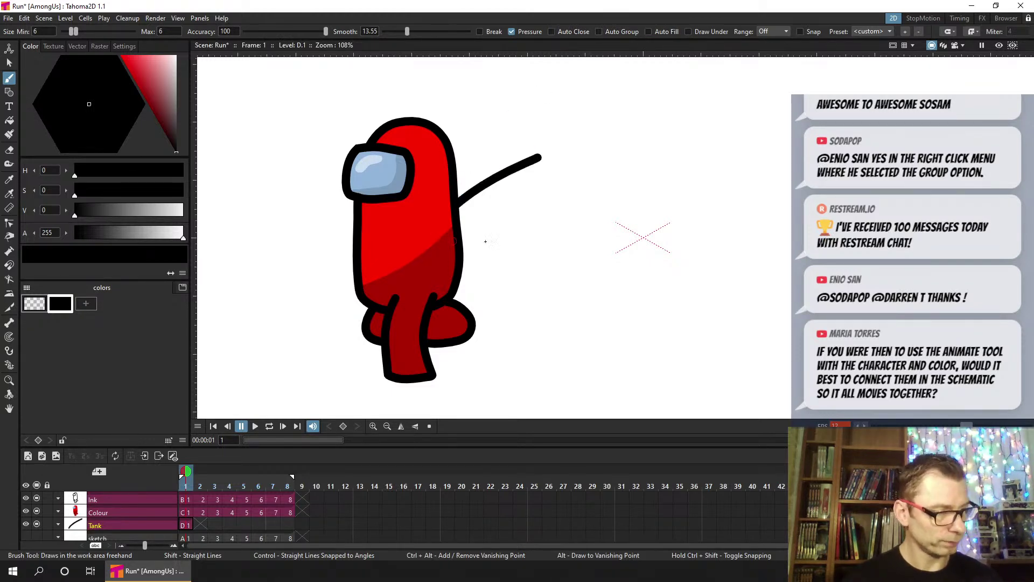
key("ctrl+z")
left_click(551, 31)
left_click(649, 31)
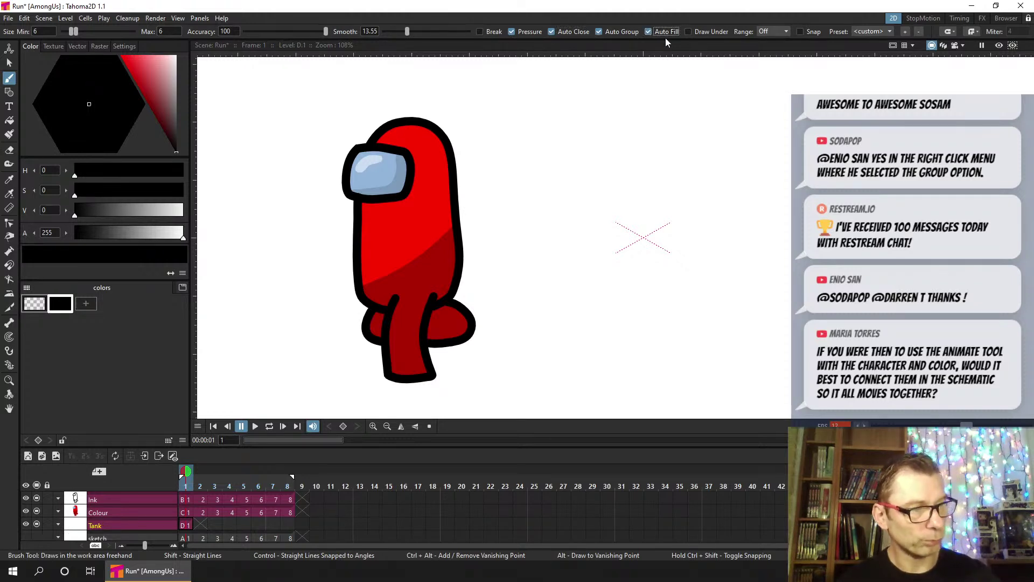
Save the scene and try drawing the tank shape behind the character's back with Auto Fill on, undoing the stroke
key("ctrl+s")
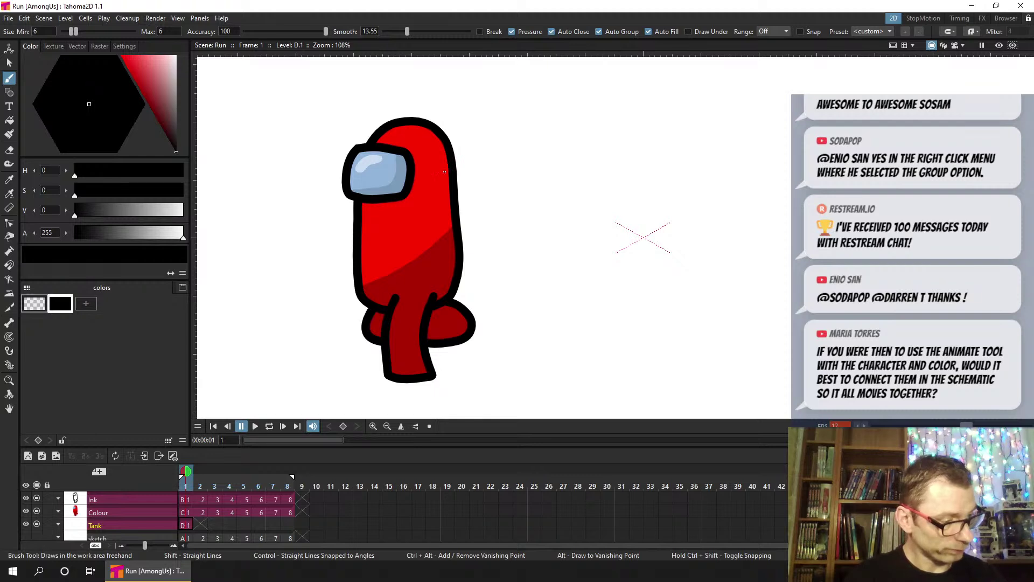
mouse_move(445, 172)
left_mouse_down()
mouse_move(469, 170)
mouse_move(479, 185)
mouse_move(477, 270)
mouse_move(458, 298)
left_mouse_up()
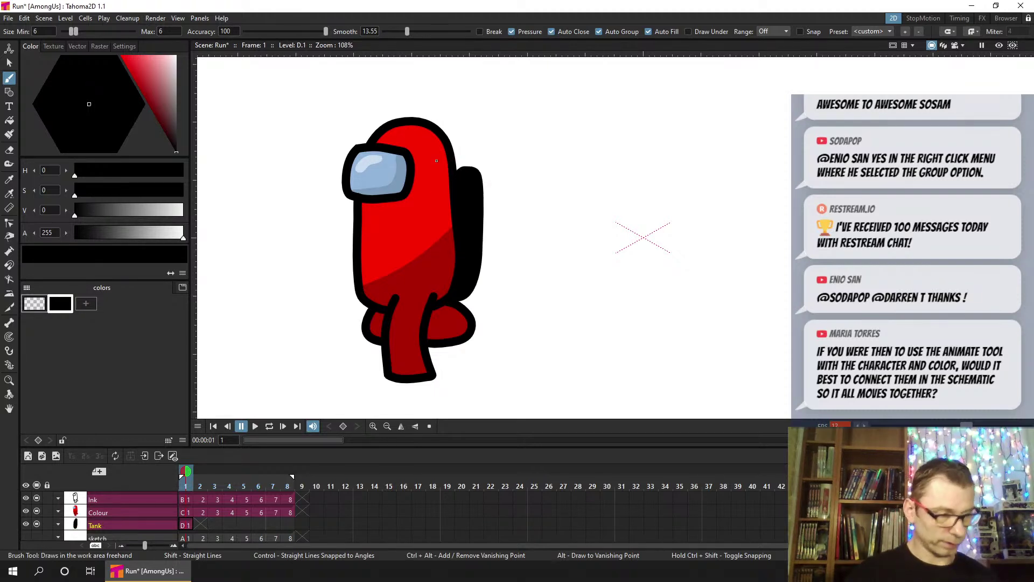
key("ctrl+z")
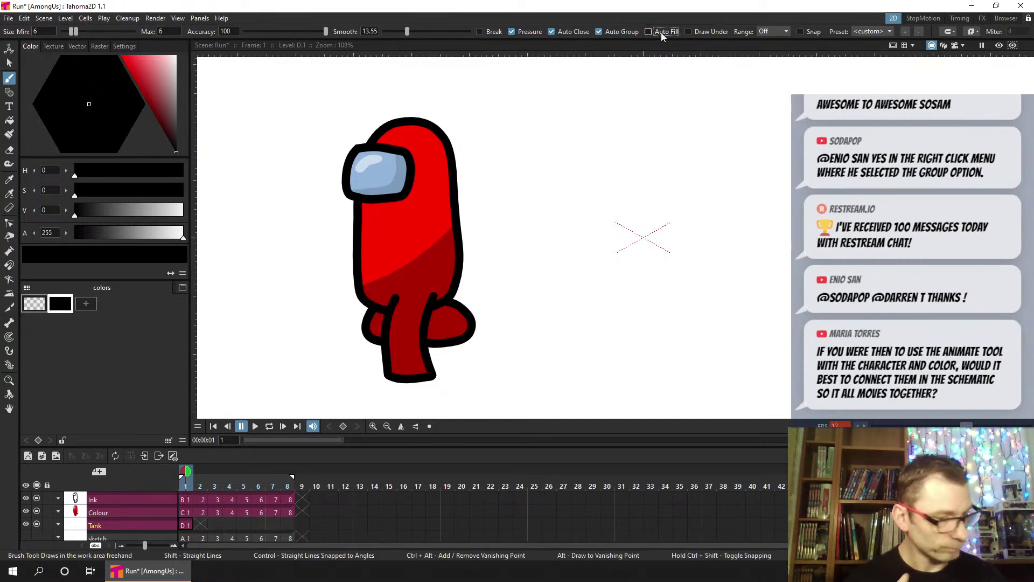
With Auto Fill off, draw the tank as a closed black outline behind the character's back on frame 1 of Tank
key("ctrl+s")
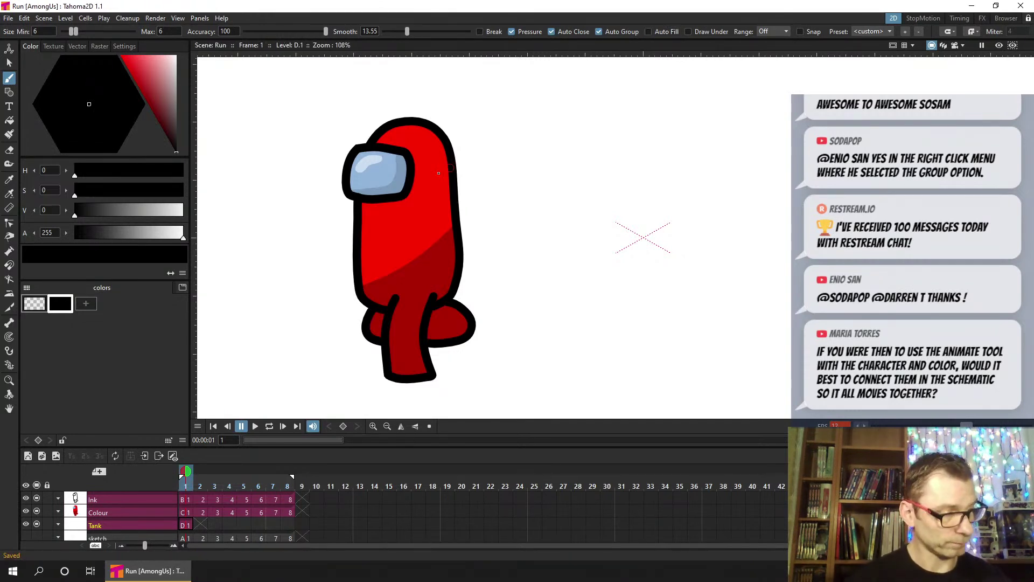
mouse_move(436, 173)
left_mouse_down()
mouse_move(475, 175)
mouse_move(480, 280)
mouse_move(456, 294)
left_mouse_up()
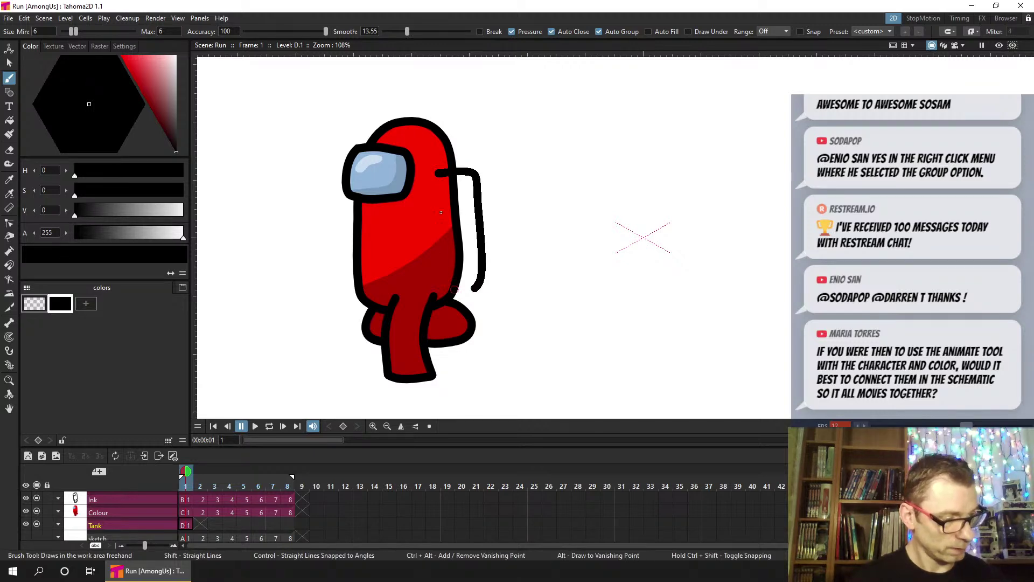
Hide the Ink and Colour layers to examine the tank outline on its own, and show both layers again
left_click(184, 525)
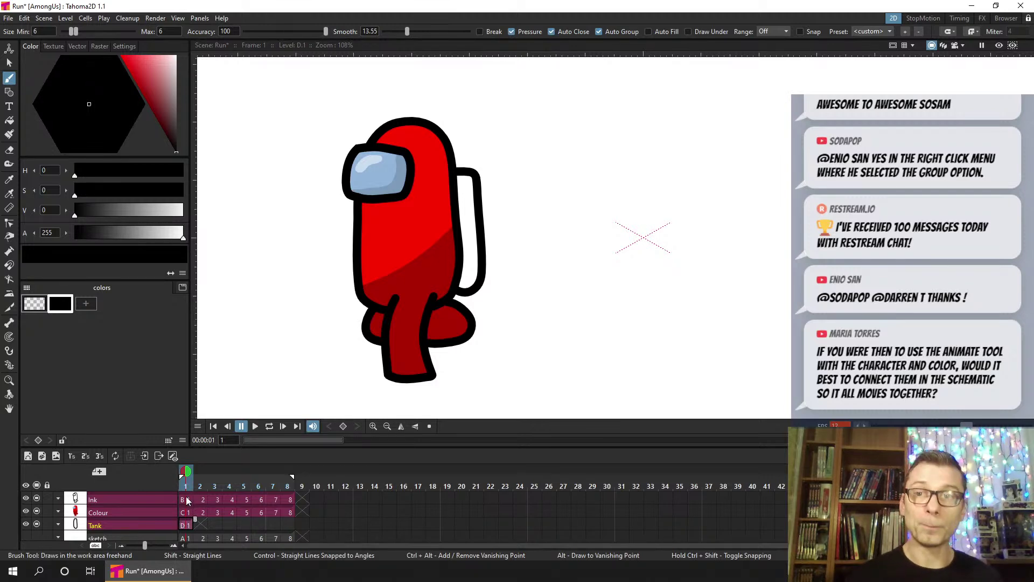
left_click(36, 511)
left_click(36, 498)
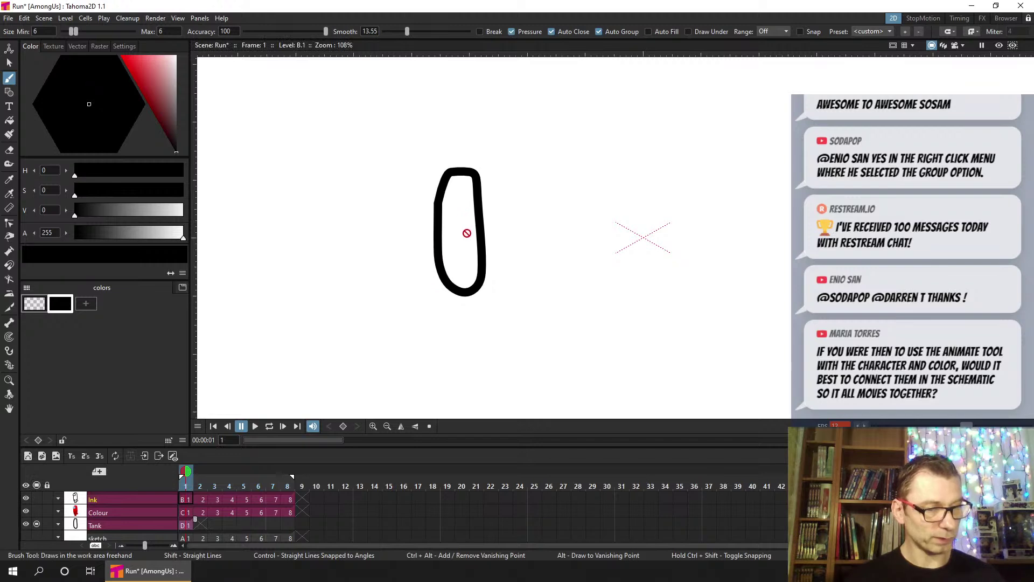
left_click(37, 498)
left_click(37, 511)
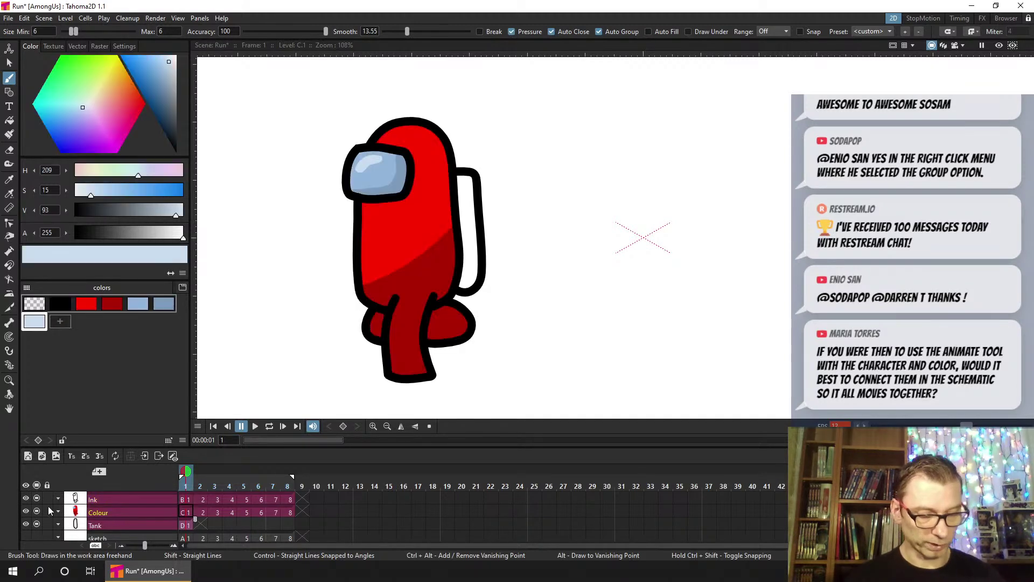
Save the scene and copy the bright red and dark red styles from the Colour level's palette
left_click(186, 526)
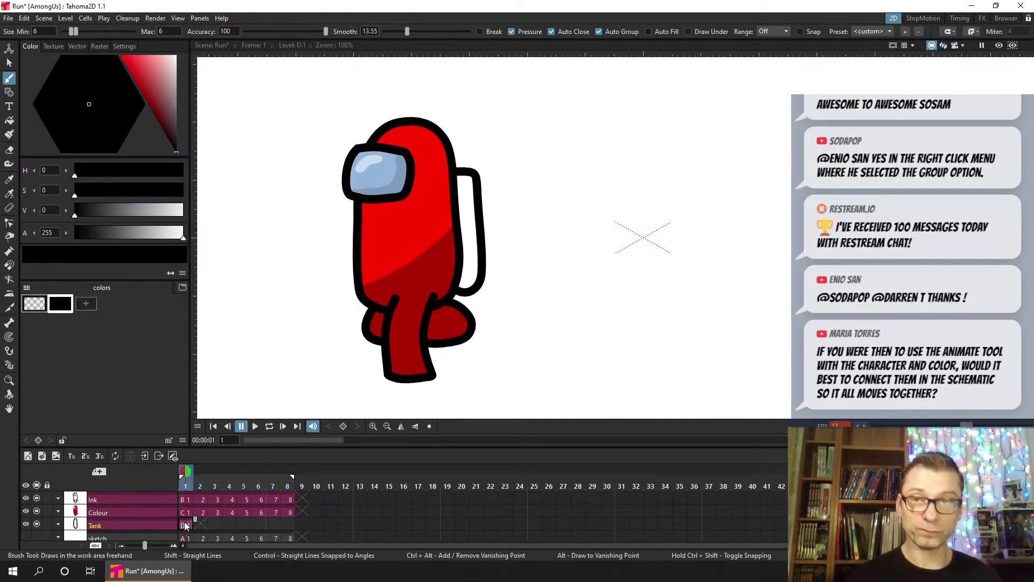
key("ctrl+s")
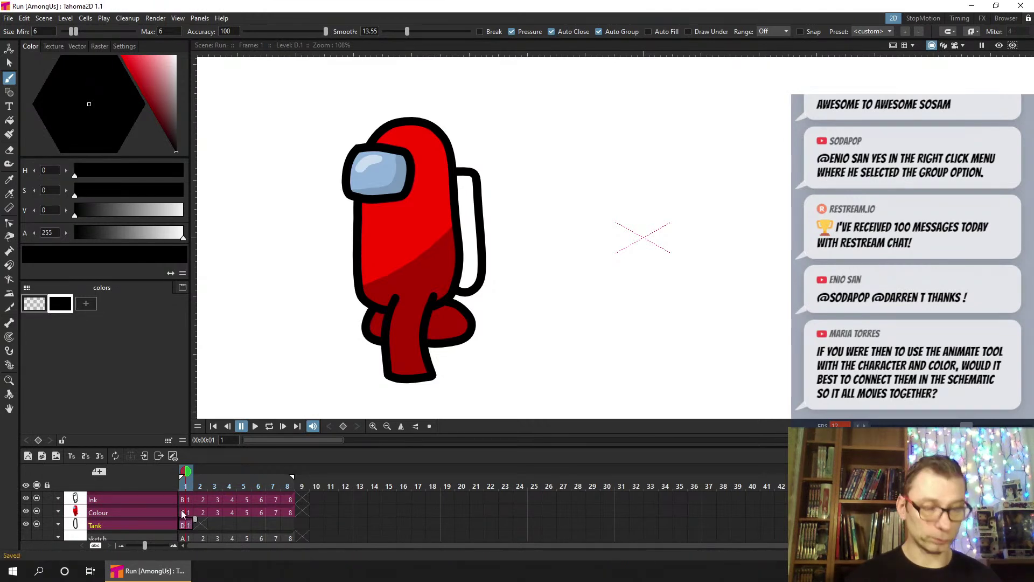
left_click(184, 512)
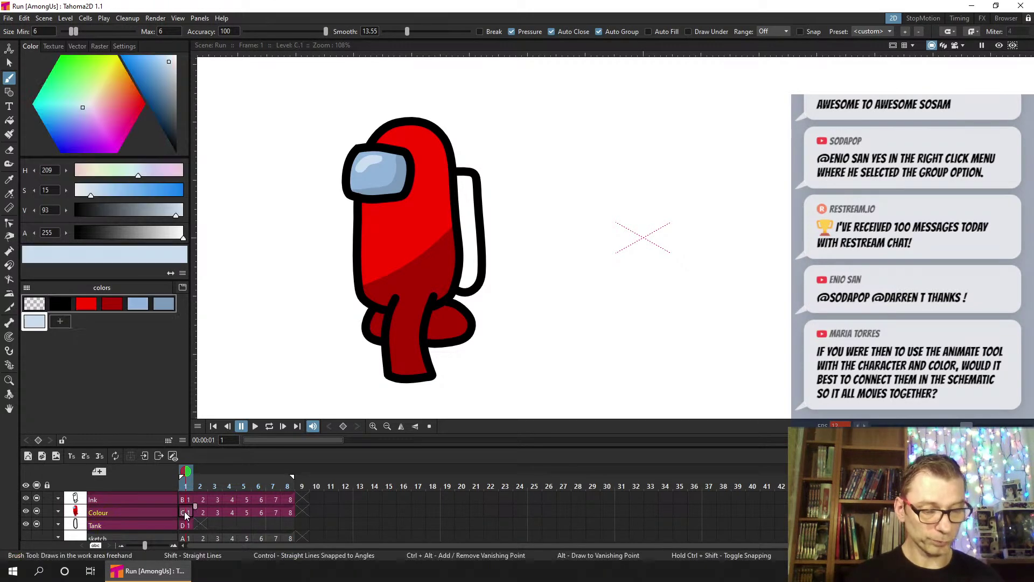
left_click(86, 305)
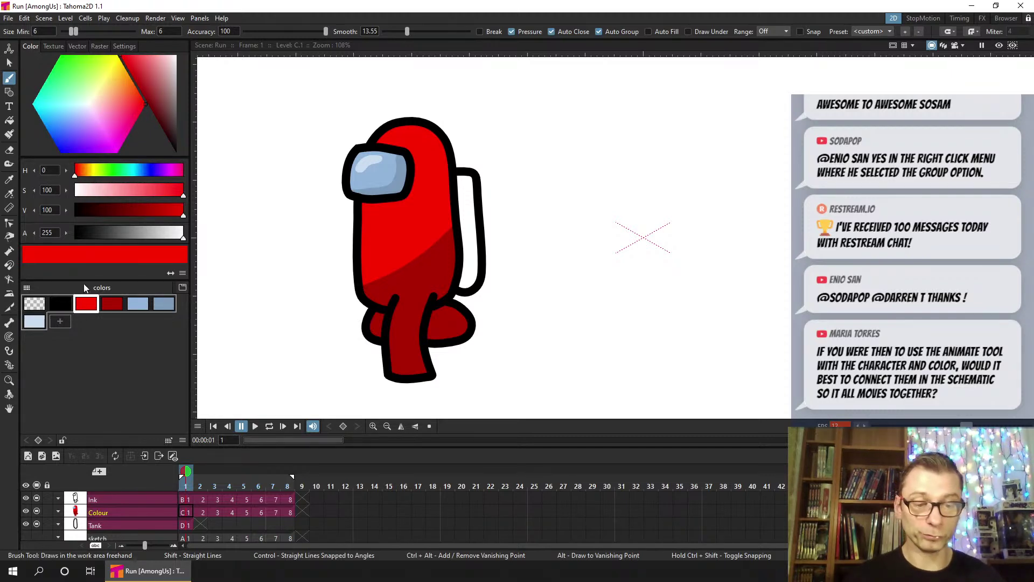
right_click(84, 310)
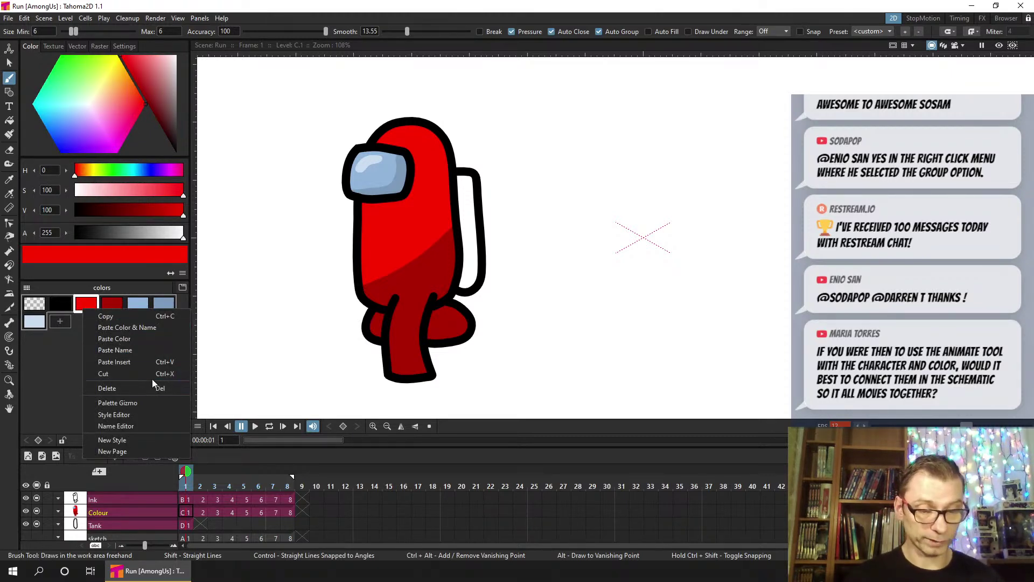
left_click(135, 317)
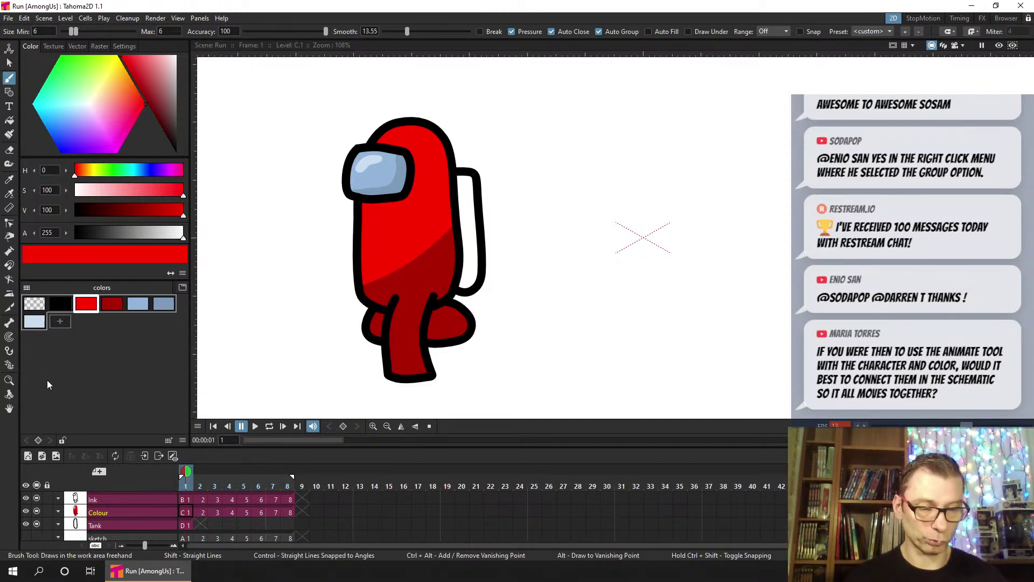
left_click(110, 306)
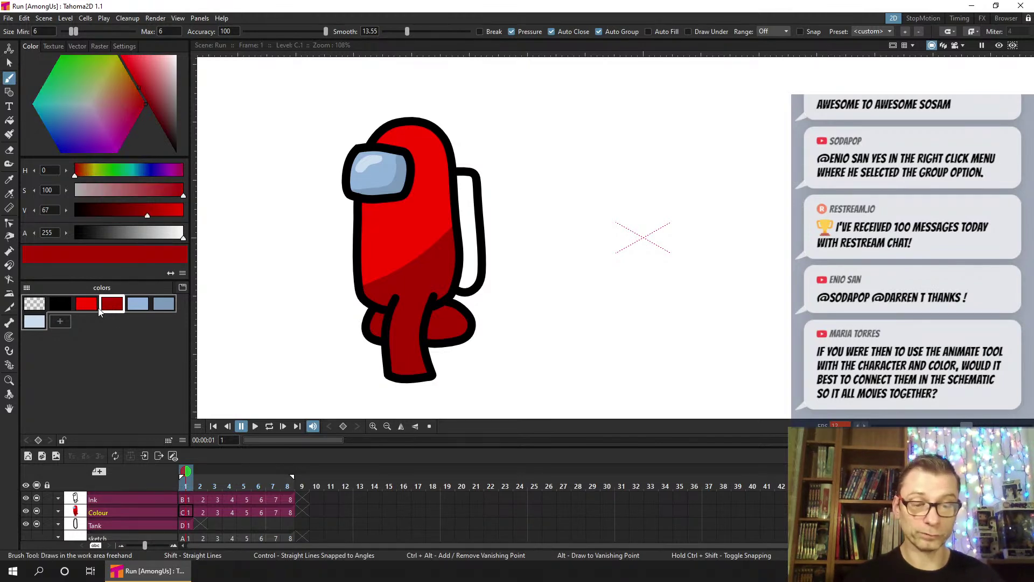
left_click(91, 305)
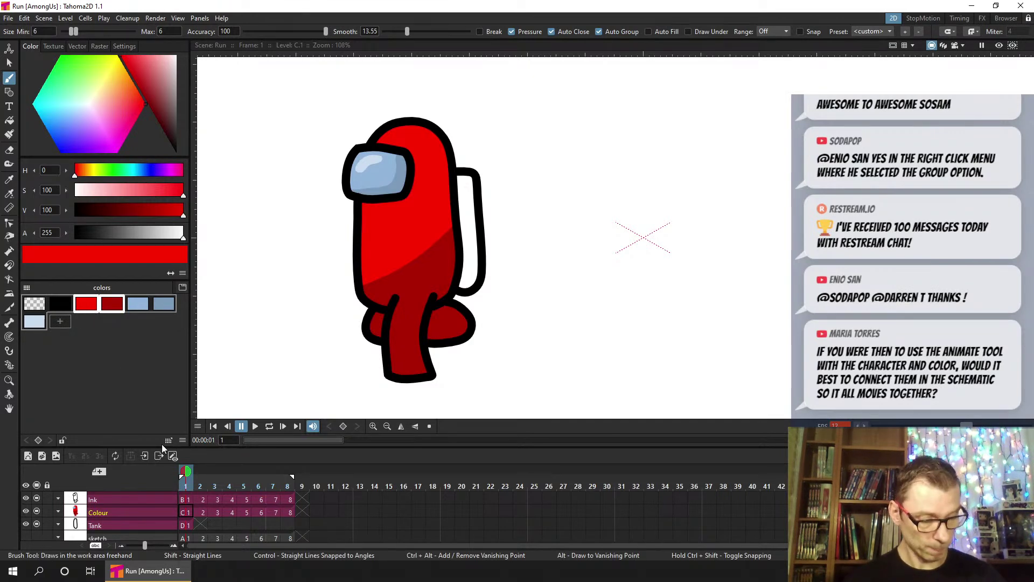
Paste both copied reds into the Tank level's palette, select the bright red and save the scene
left_click(184, 526)
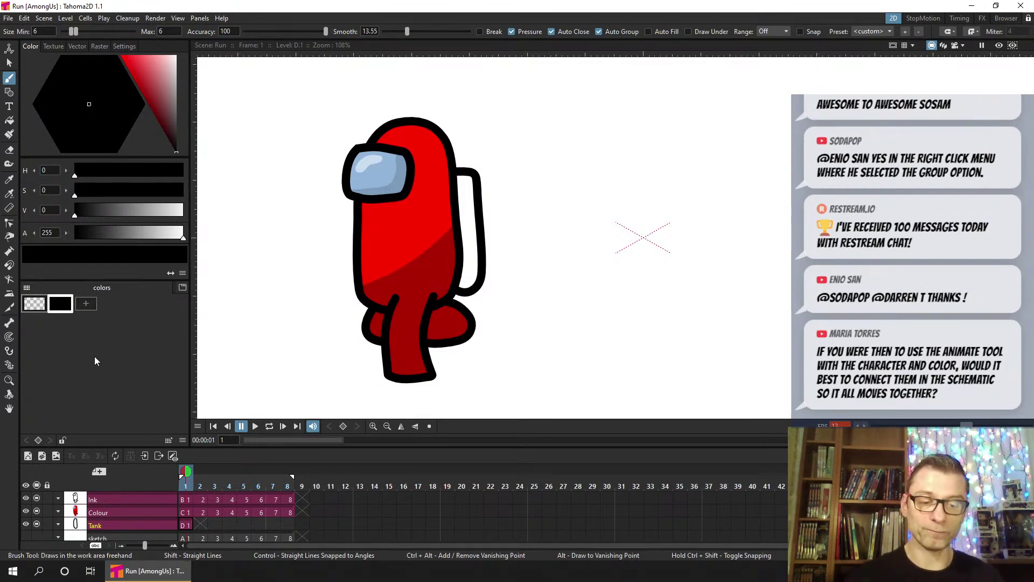
key("ctrl+v")
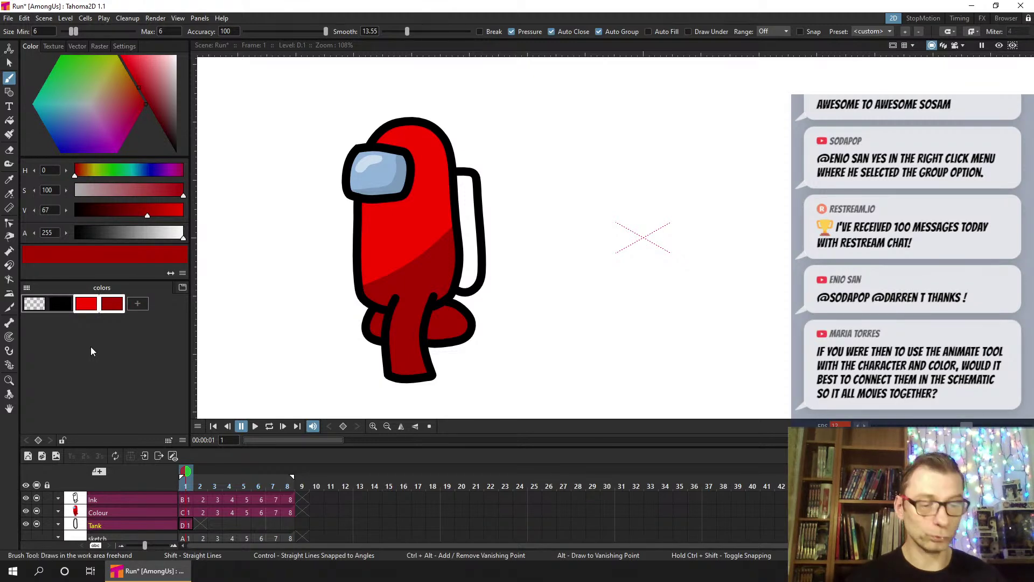
left_click(87, 305)
key("ctrl+s")
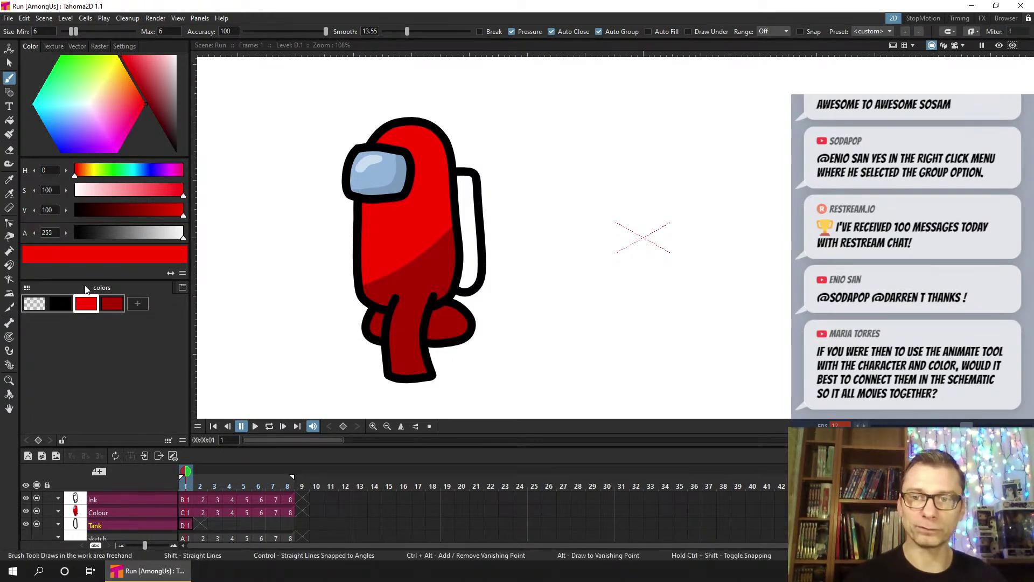
Examine the Global Palettes and Project Palettes folders in the Studio Palette, and close it again
left_click(200, 20)
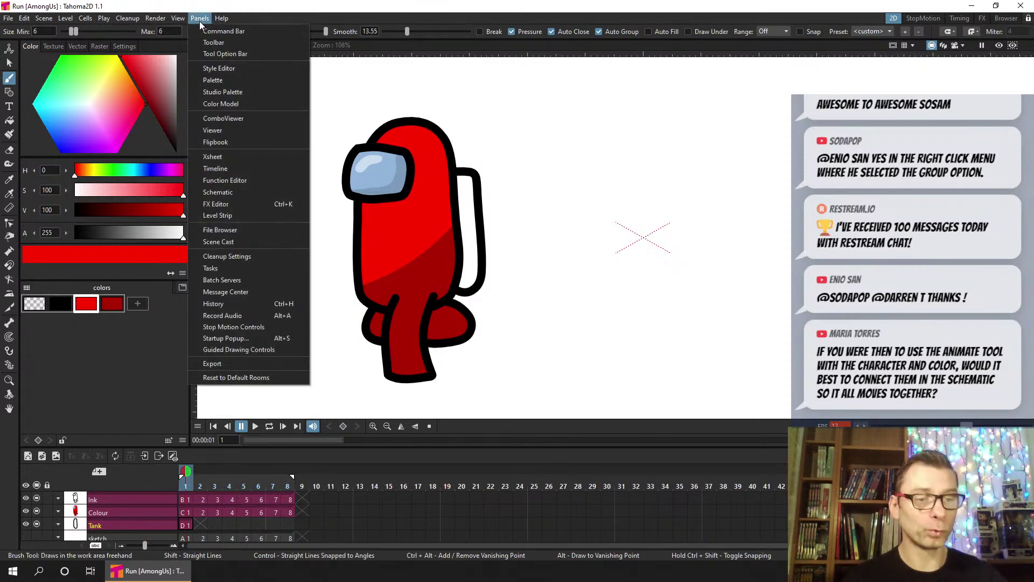
left_click(247, 92)
left_click_drag(564, 279, 311, 129)
double_click(284, 154)
double_click(283, 154)
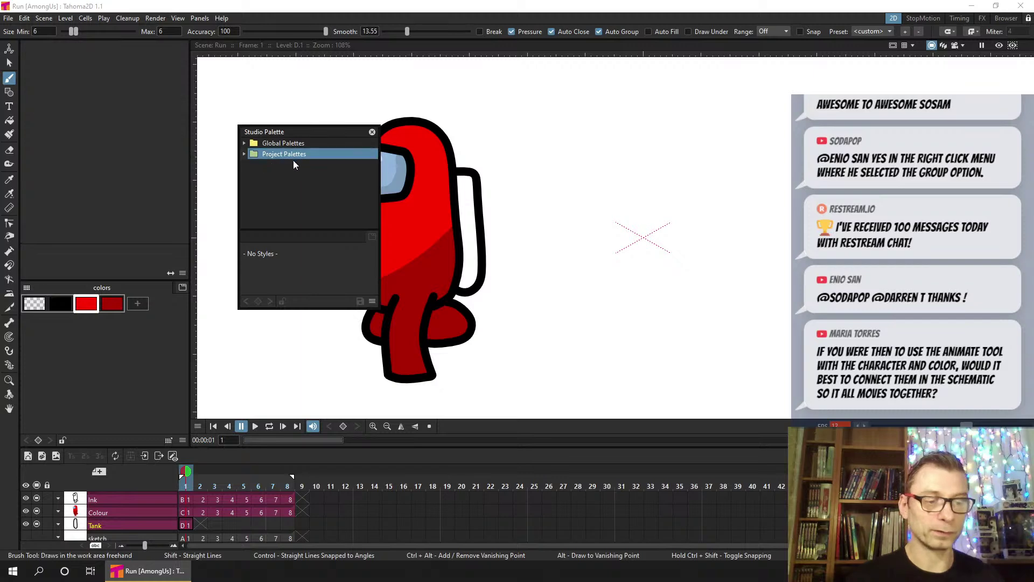
left_click(244, 155)
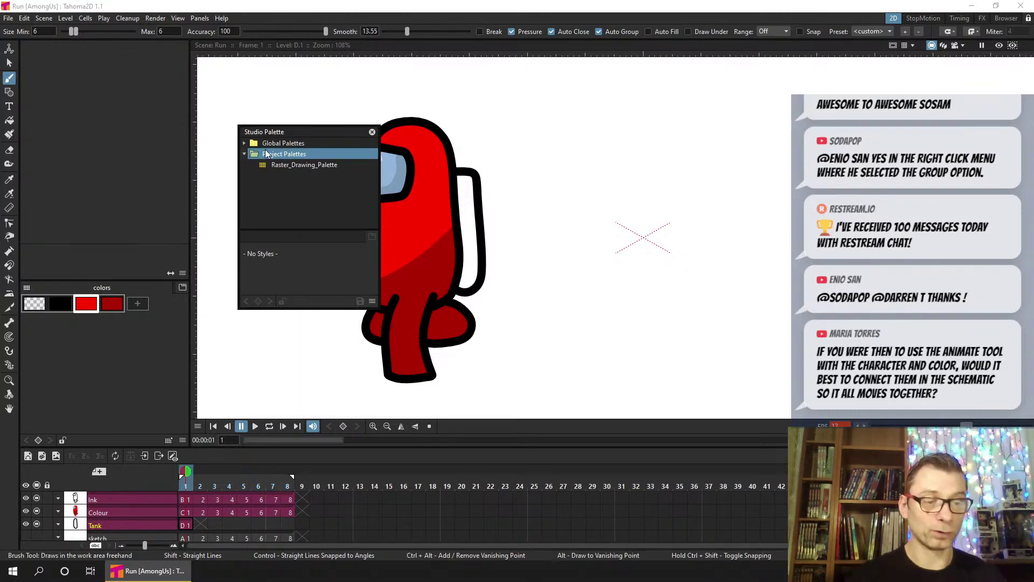
left_click(245, 144)
double_click(250, 145)
double_click(269, 144)
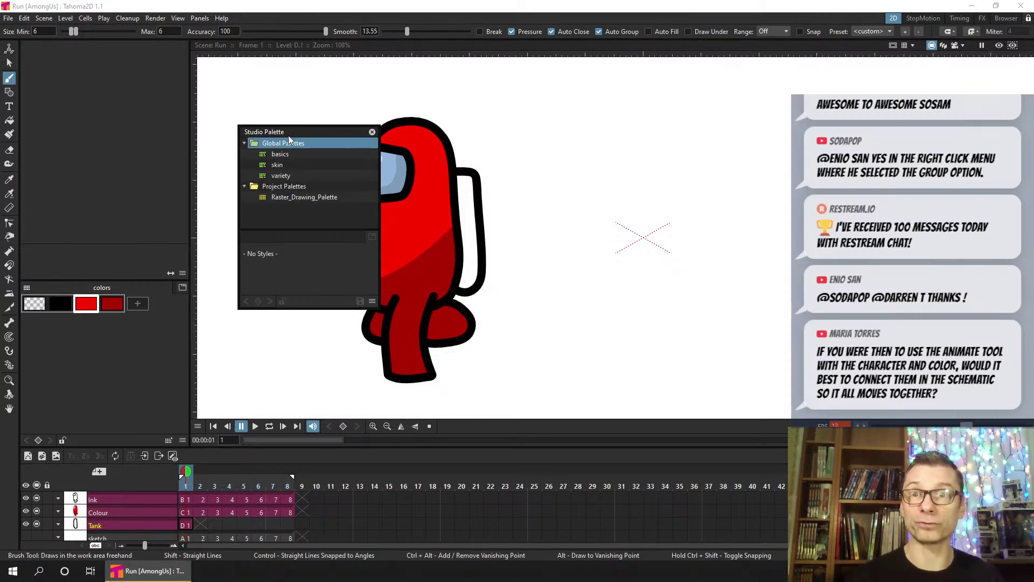
left_click(372, 132)
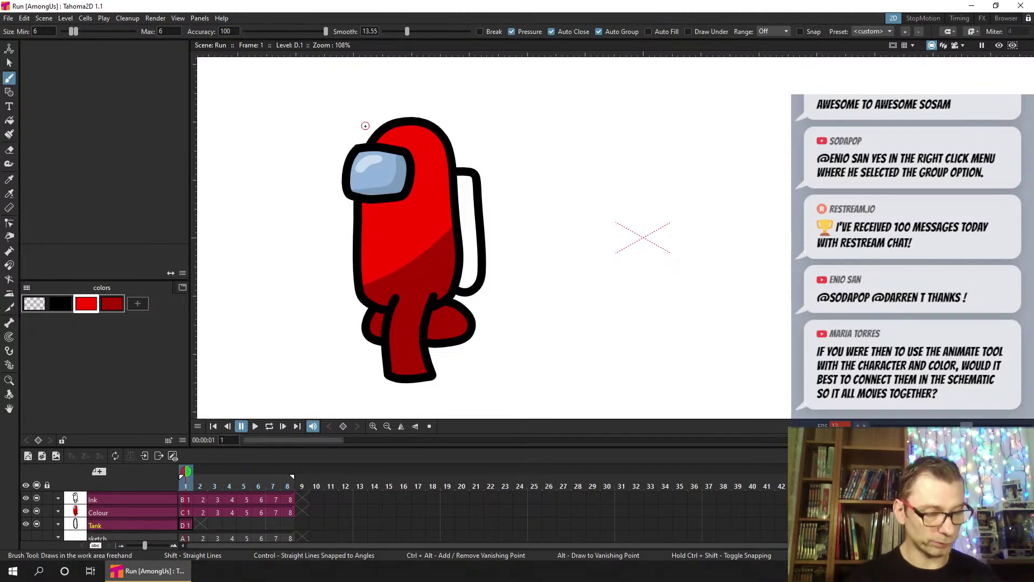
Fill the tank outline on frame 1 of Tank with the bright red
left_click(184, 525)
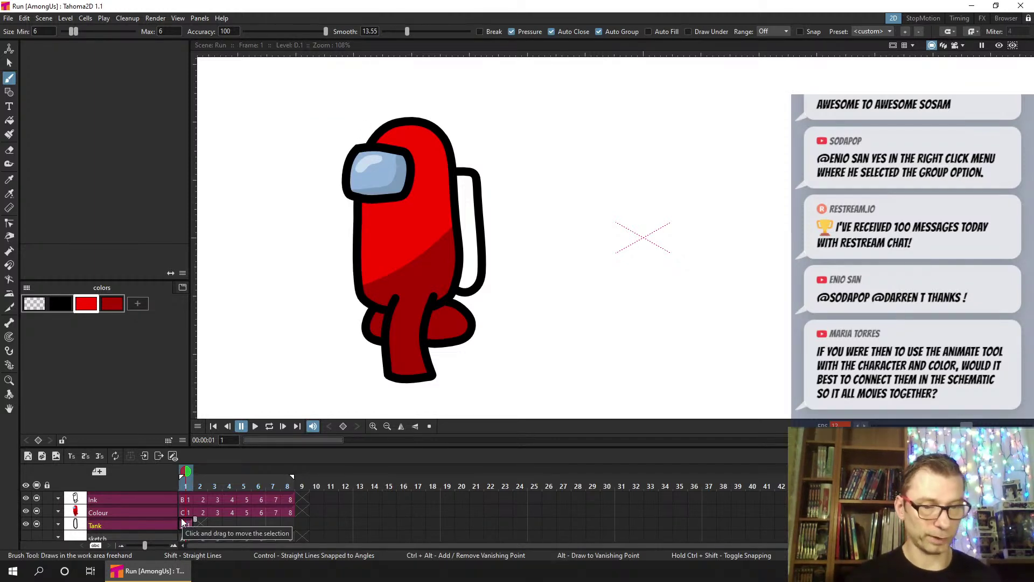
left_click(9, 119)
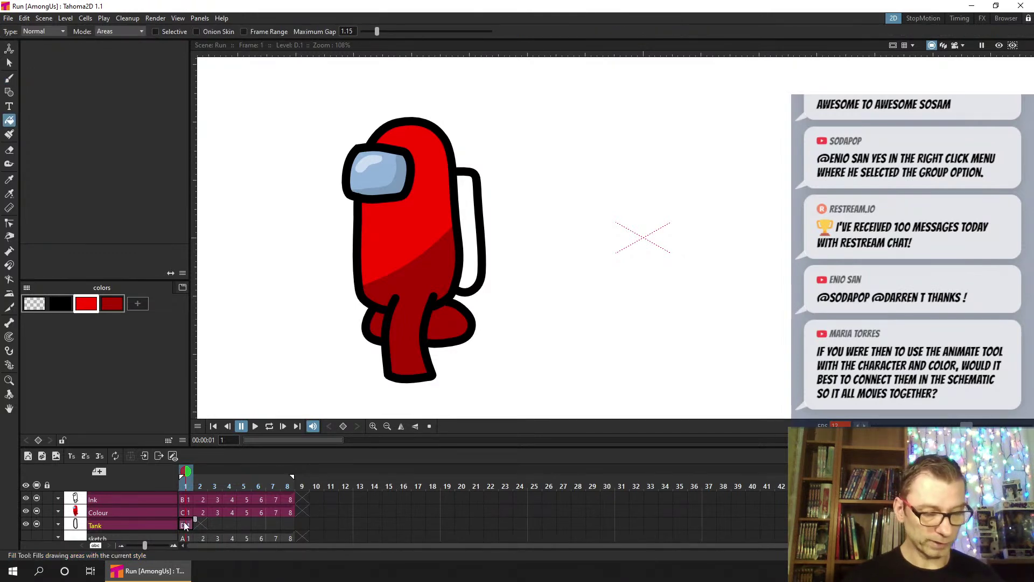
left_click(88, 306)
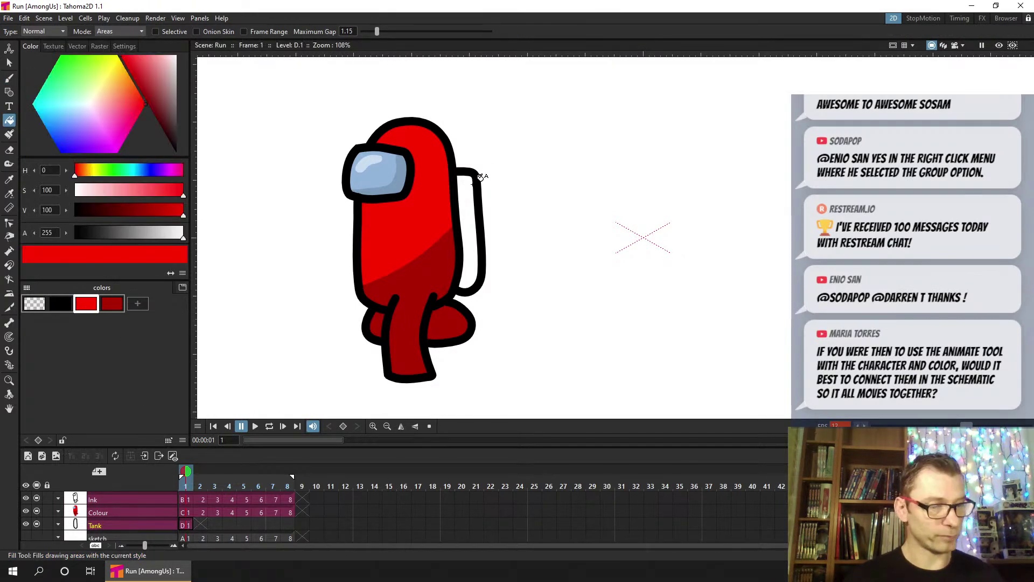
left_click(474, 179)
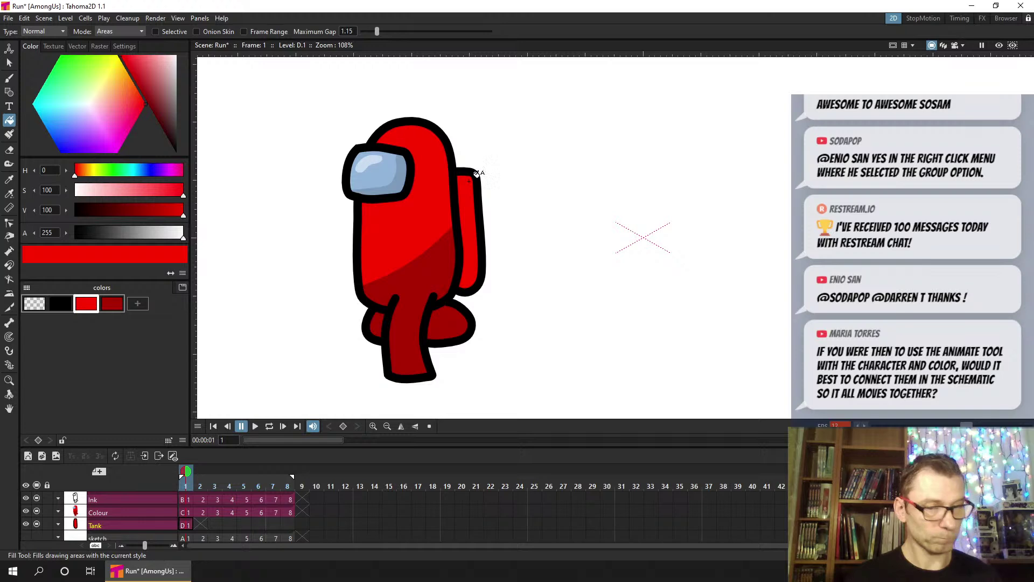
Set the brush's minimum and maximum size to 1 and outline a shadow area inside the tank in dark red, leaving its upper end unshaded
left_click(10, 78)
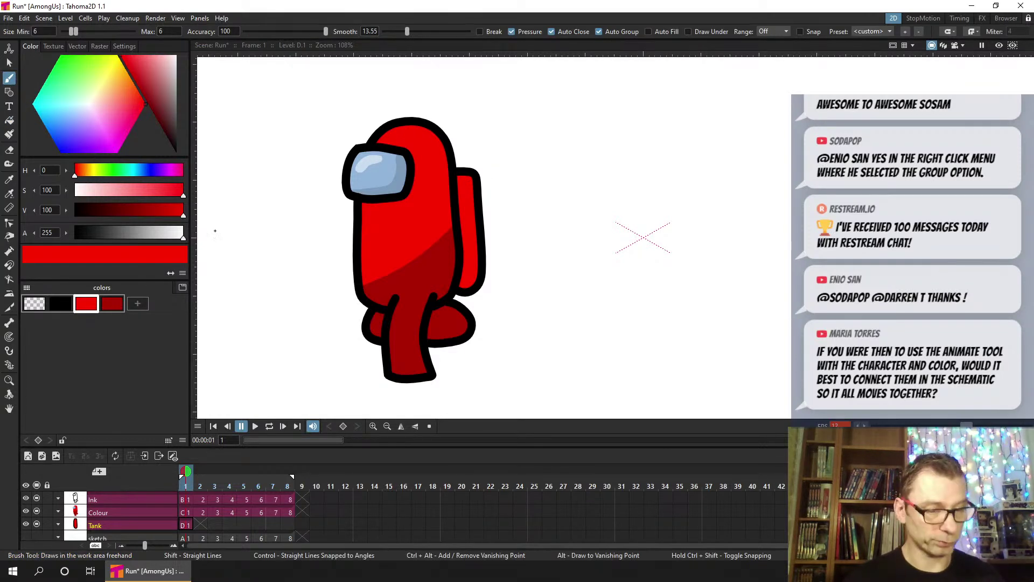
left_click(111, 305)
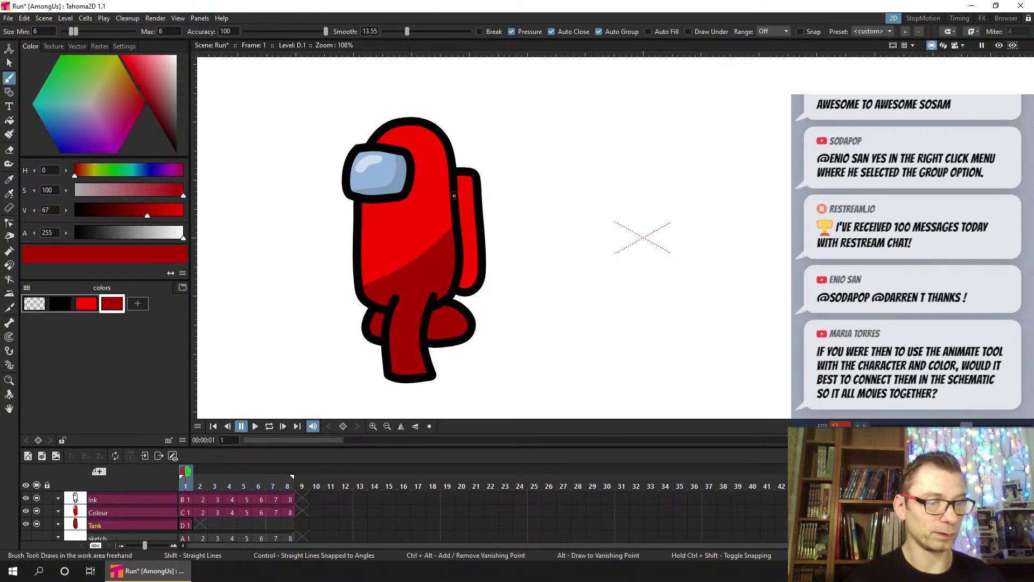
left_click_drag(461, 193, 470, 200)
key("ctrl+z")
left_click(165, 31)
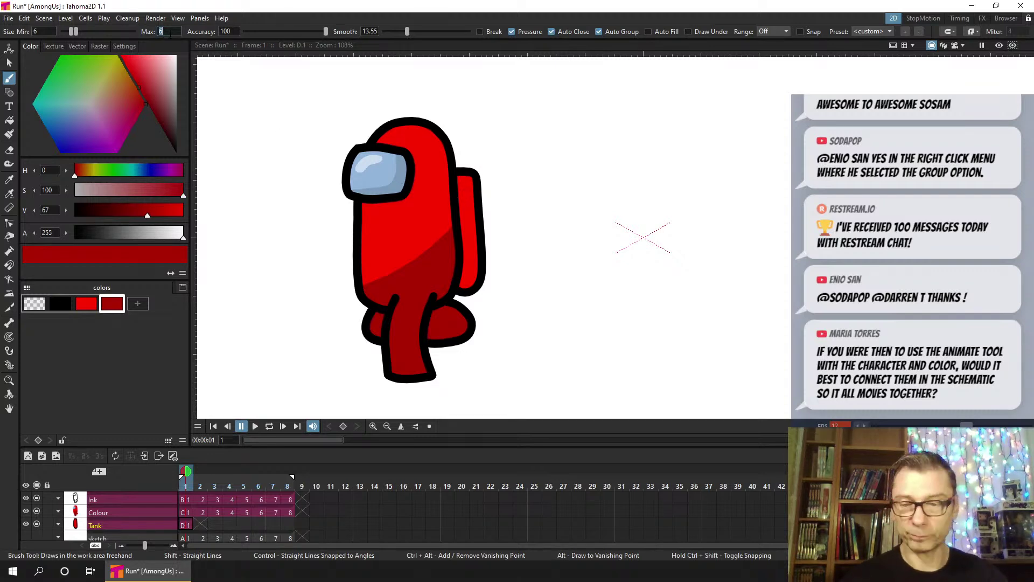
key("Return")
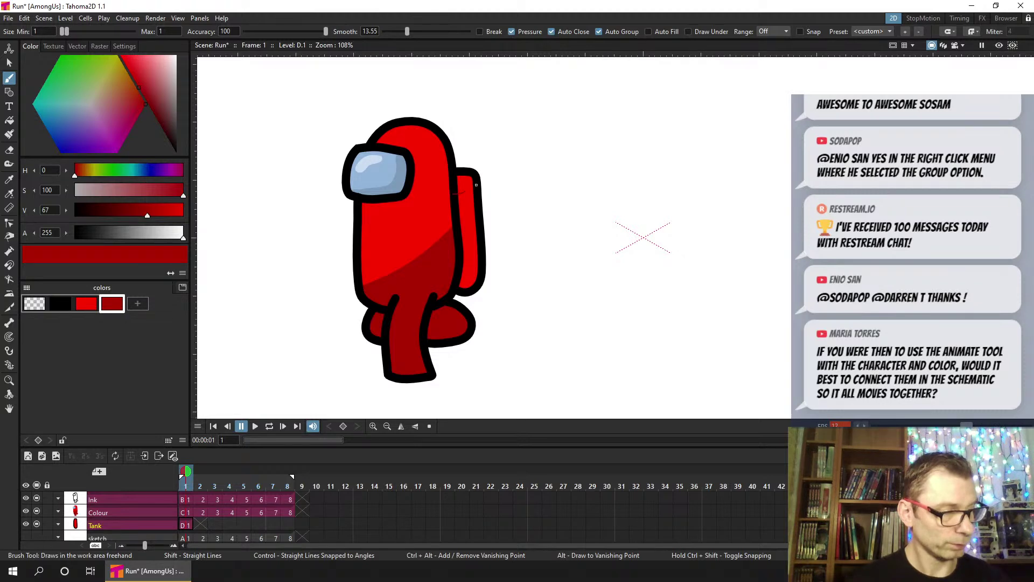
mouse_move(480, 252)
left_mouse_down()
mouse_move(481, 272)
mouse_move(469, 292)
mouse_move(458, 288)
left_mouse_up()
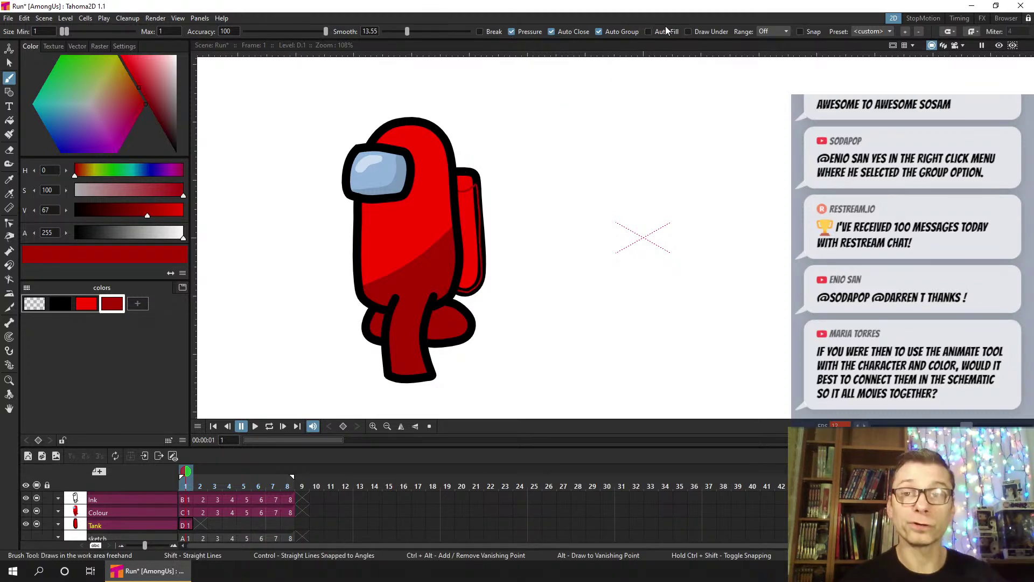
Fill the outlined shadow area of the tank with dark red and save the scene
left_click(10, 121)
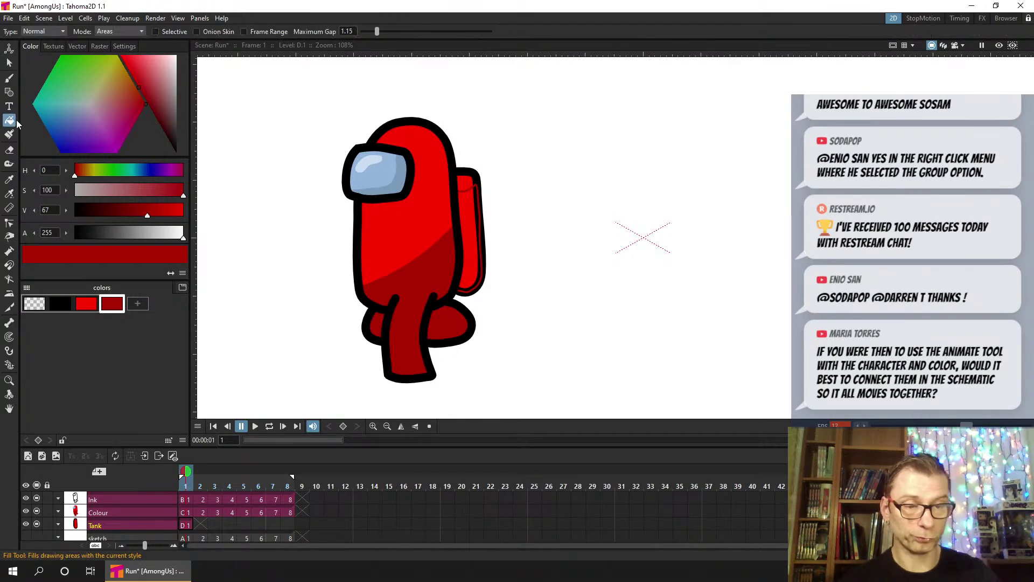
left_click(474, 208)
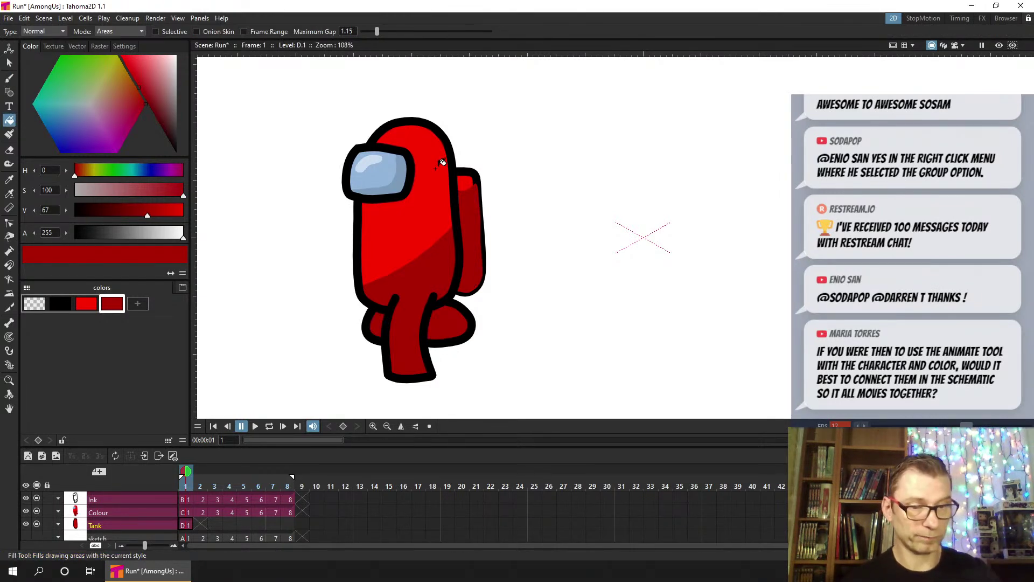
key("ctrl+s")
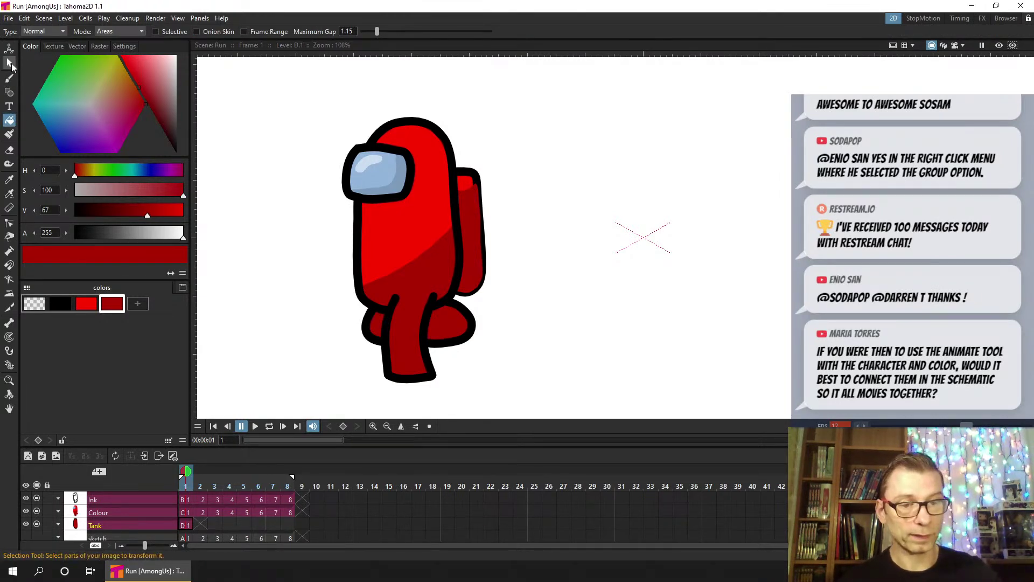
Select the tank's black outline and try moving it to the front of the drawing, undoing the change
left_click(10, 63)
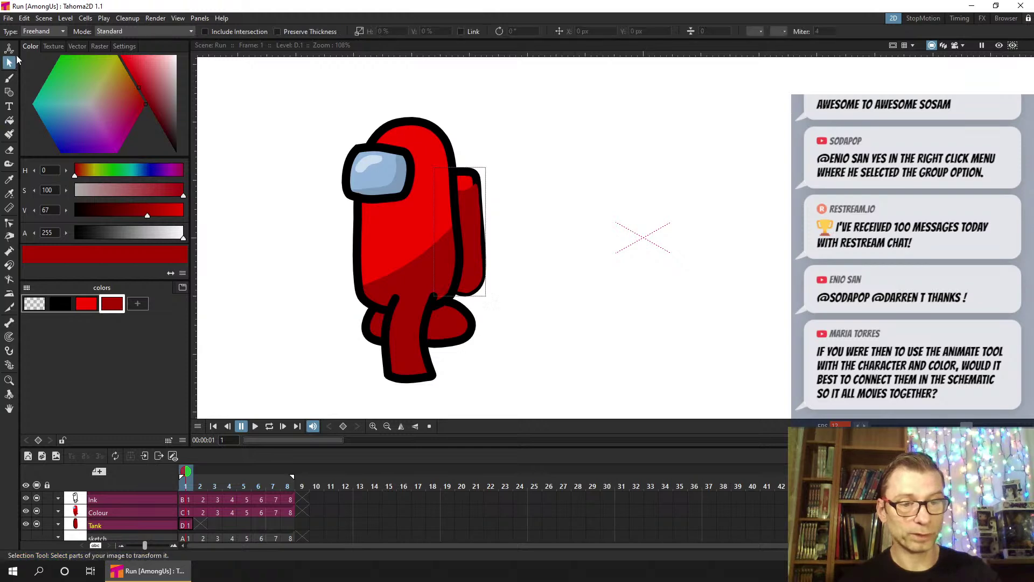
left_click(479, 193)
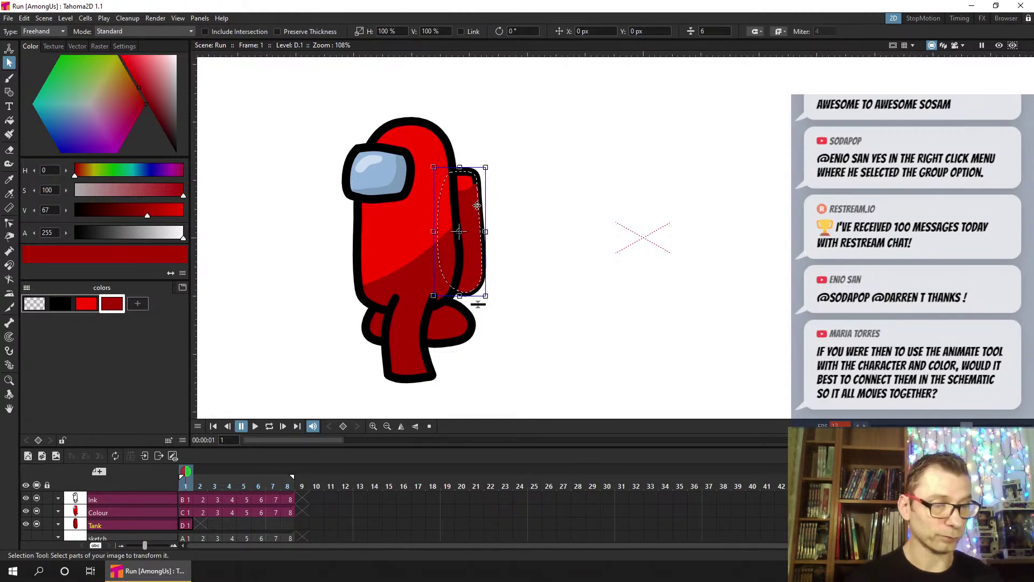
right_click(478, 206)
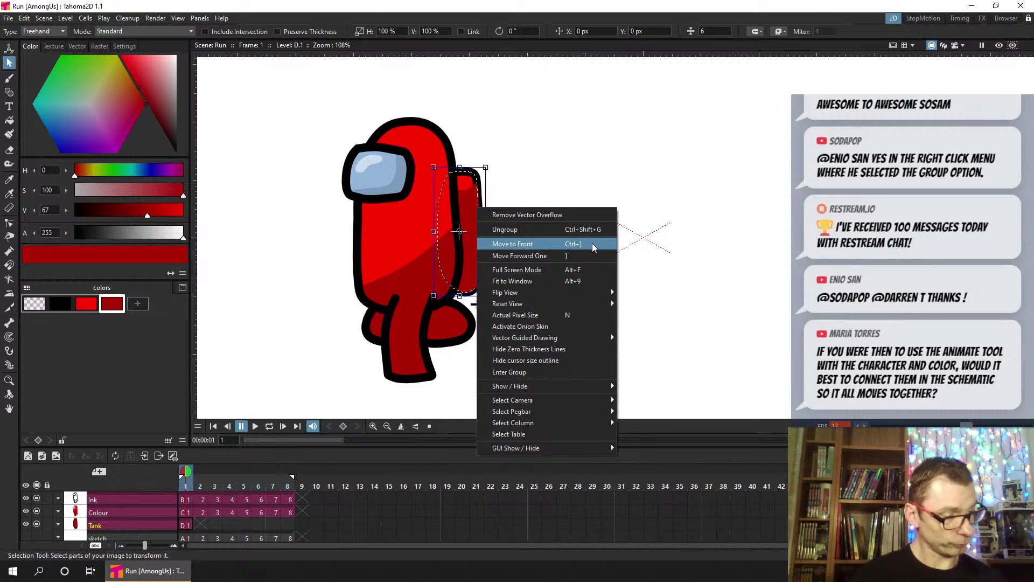
left_click(605, 245)
left_click(515, 210)
key("ctrl+z")
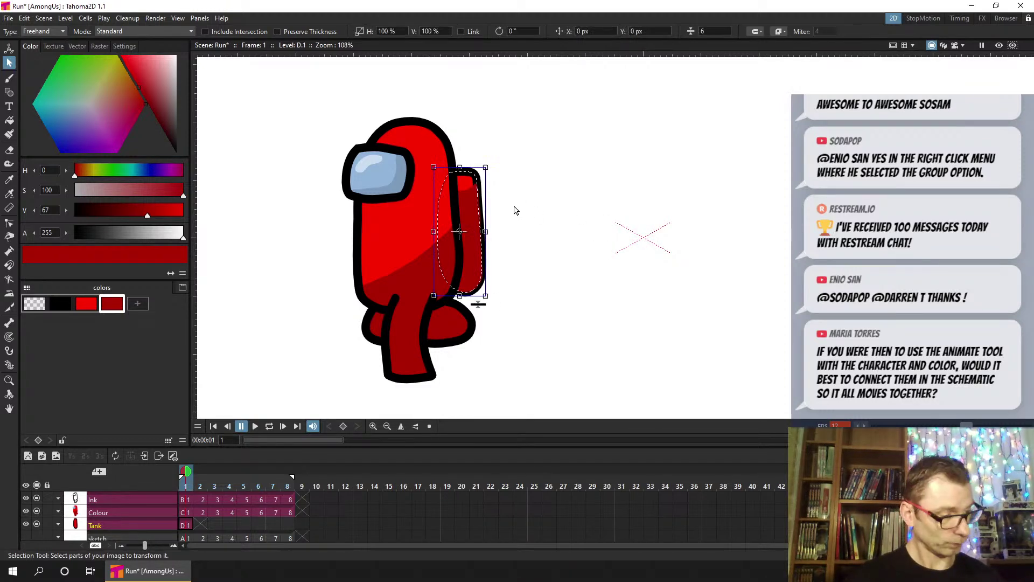
Select the tank's black outline again and move it to the front of the Tank drawing
right_click(476, 199)
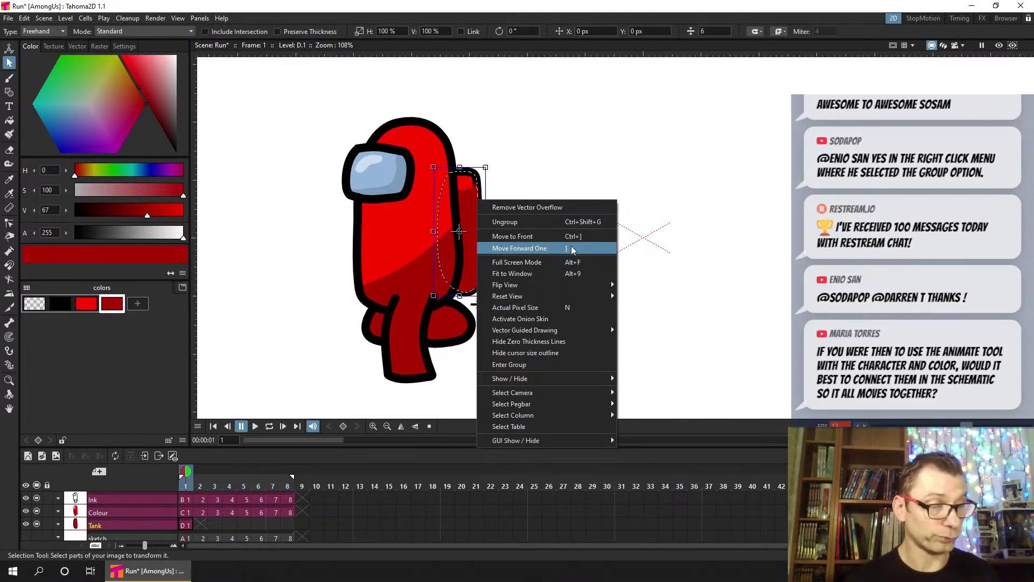
left_click(528, 166)
left_click(478, 186)
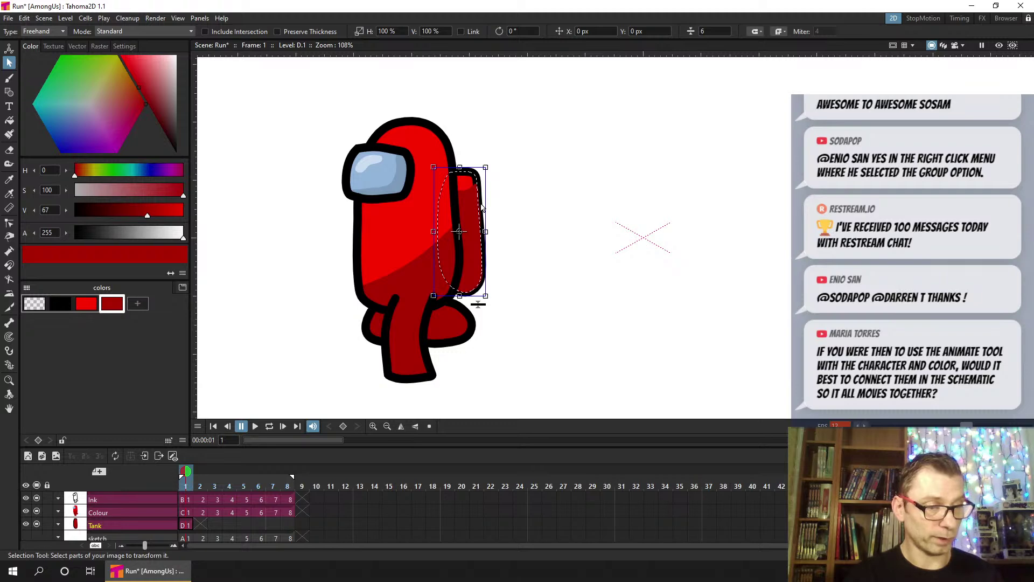
key("ctrl+bracketright")
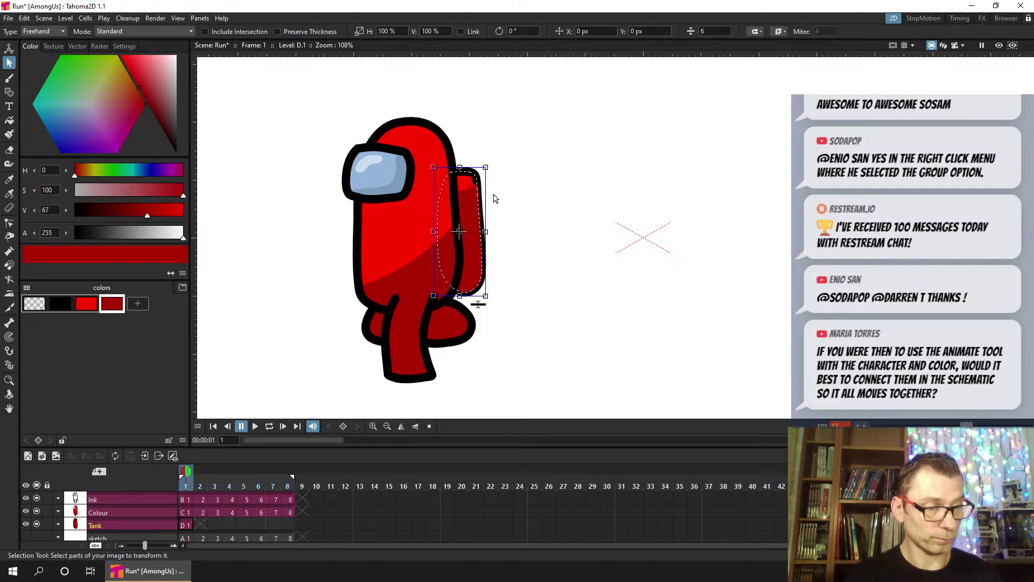
Try moving the tank's black outline to the front of its drawing, undo that change and save the scene
left_click(497, 198)
left_click(470, 183)
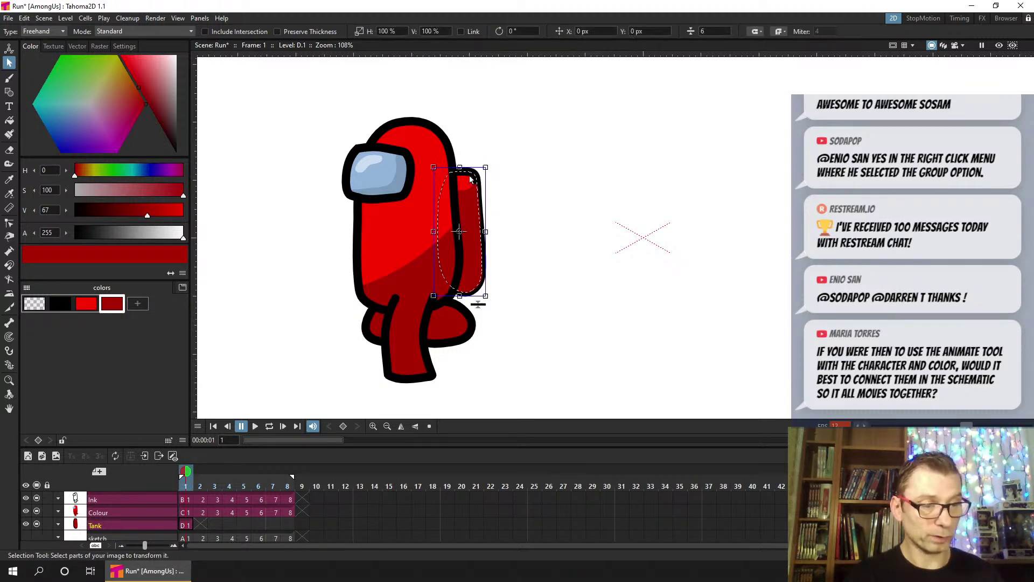
key("ctrl+bracketright")
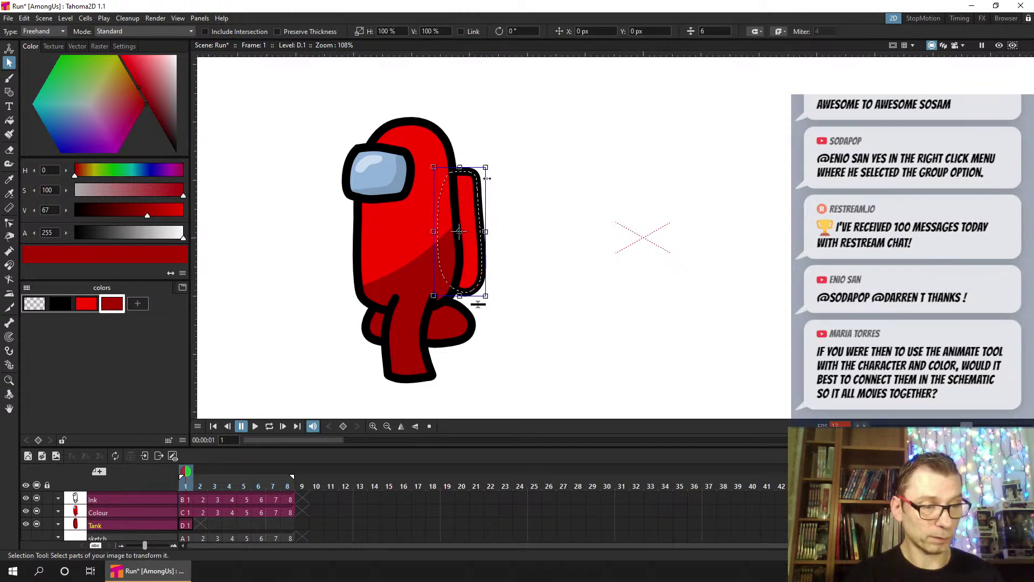
left_click(496, 179)
key("ctrl+s")
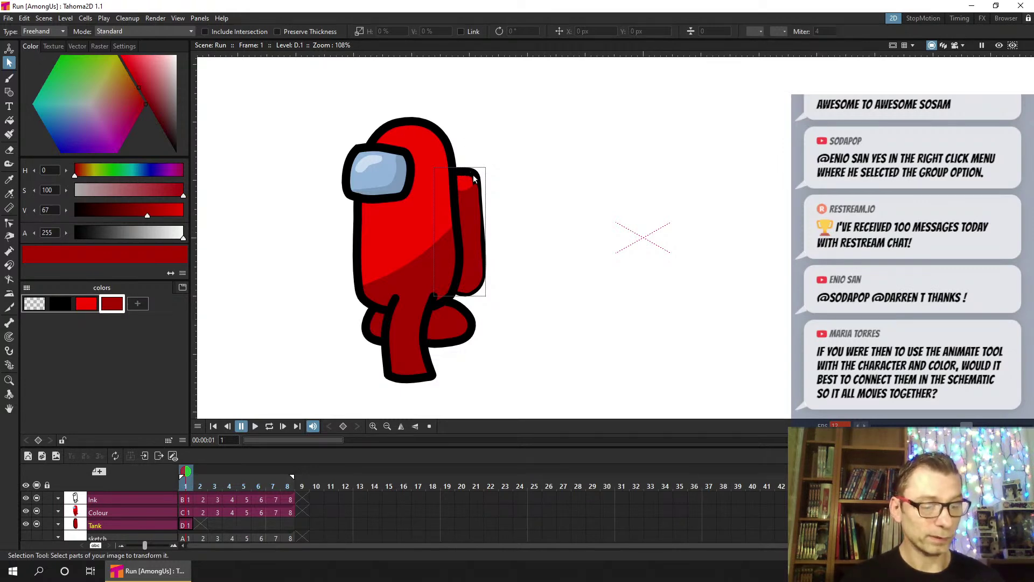
Hide the Ink and Colour layers, save the scene and select the Tank layer's drawing in frame 1
left_click(36, 499)
left_click(36, 511)
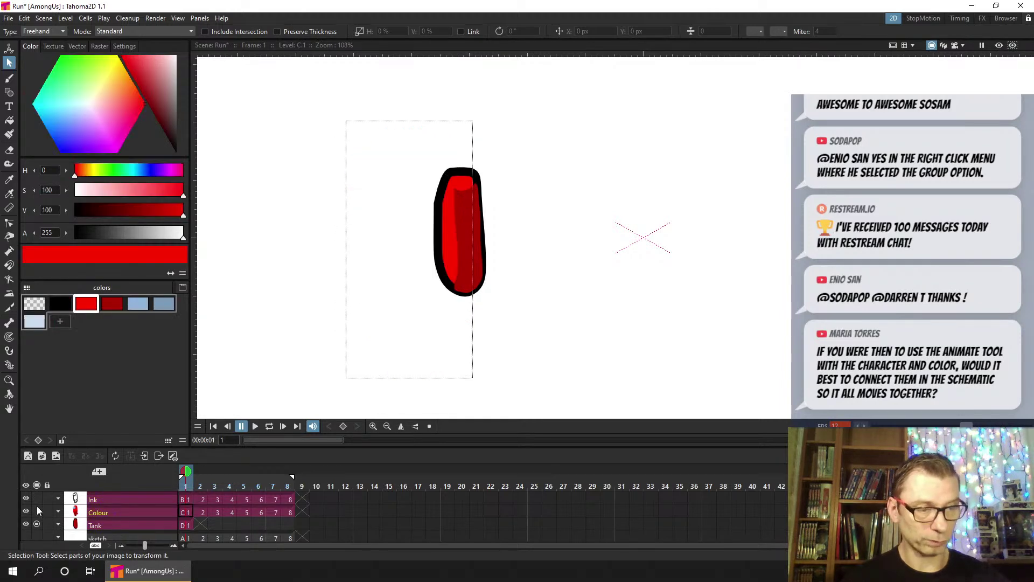
key("ctrl+s")
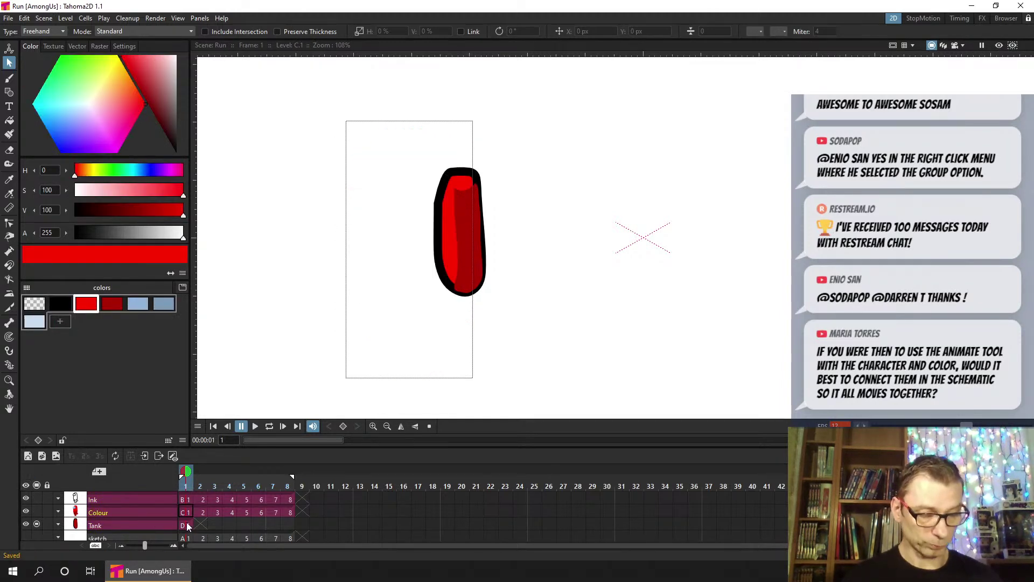
left_click(188, 526)
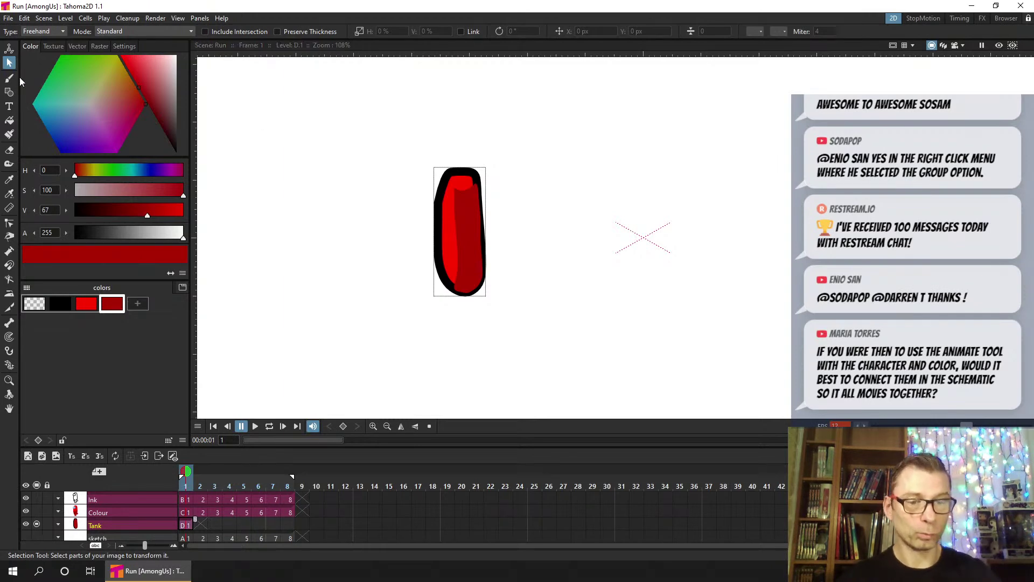
Clear the tank's bright red fill by filling that area with the transparent style
left_click(9, 120)
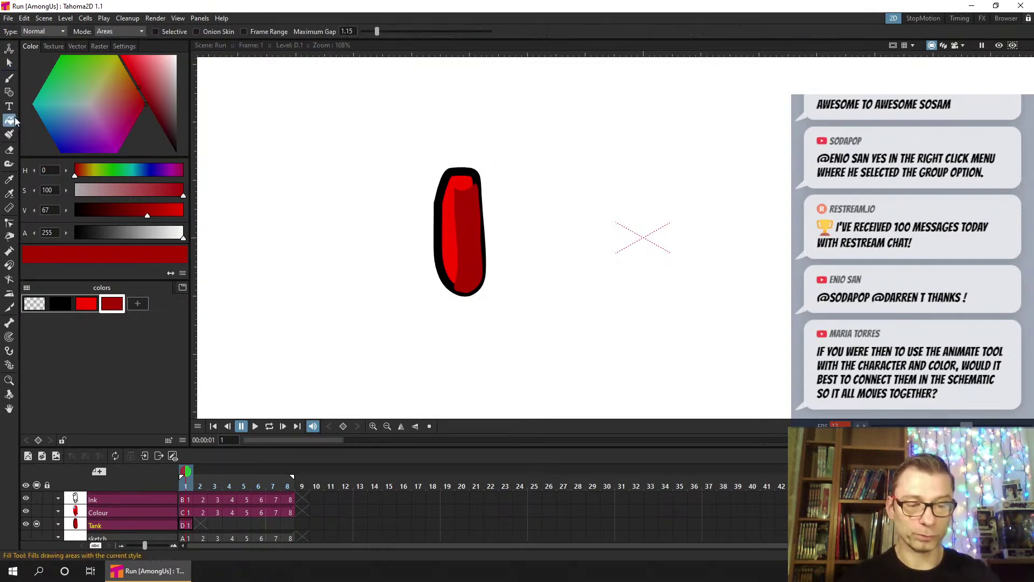
left_click(34, 305)
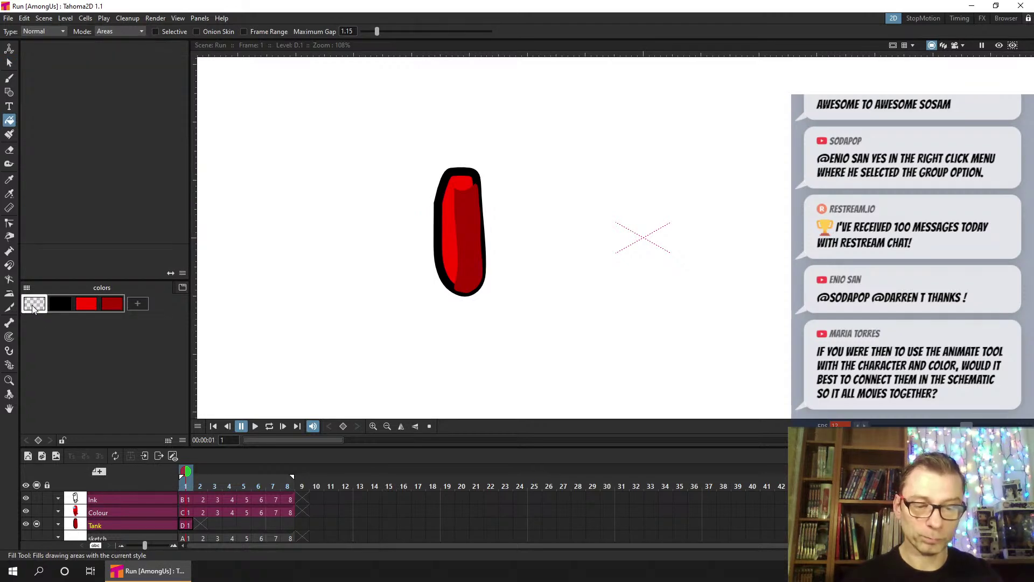
left_click(466, 178)
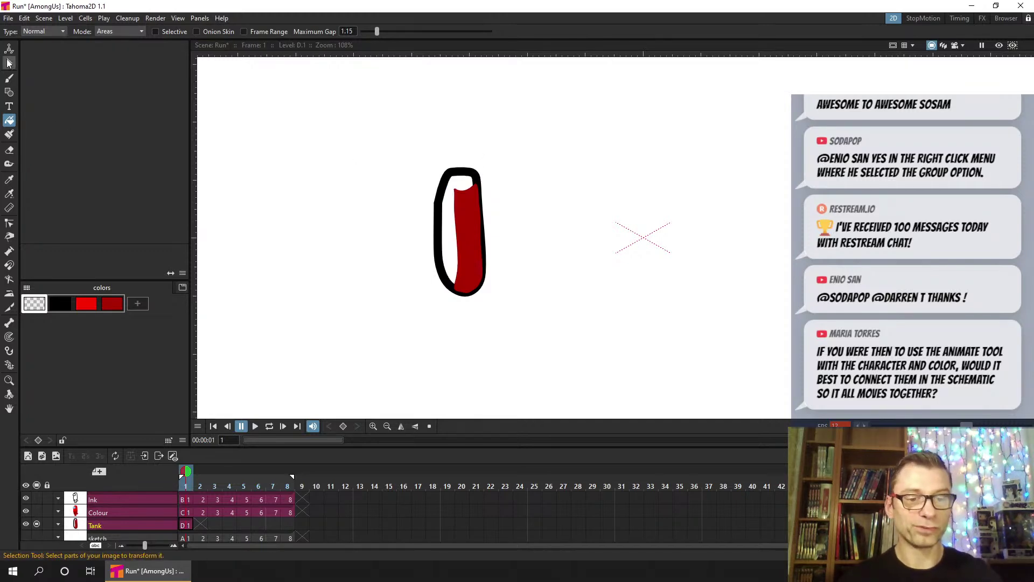
Select the dark red shadow shape and move it to the back, behind the tank's black outline
left_click(10, 63)
left_click(465, 189)
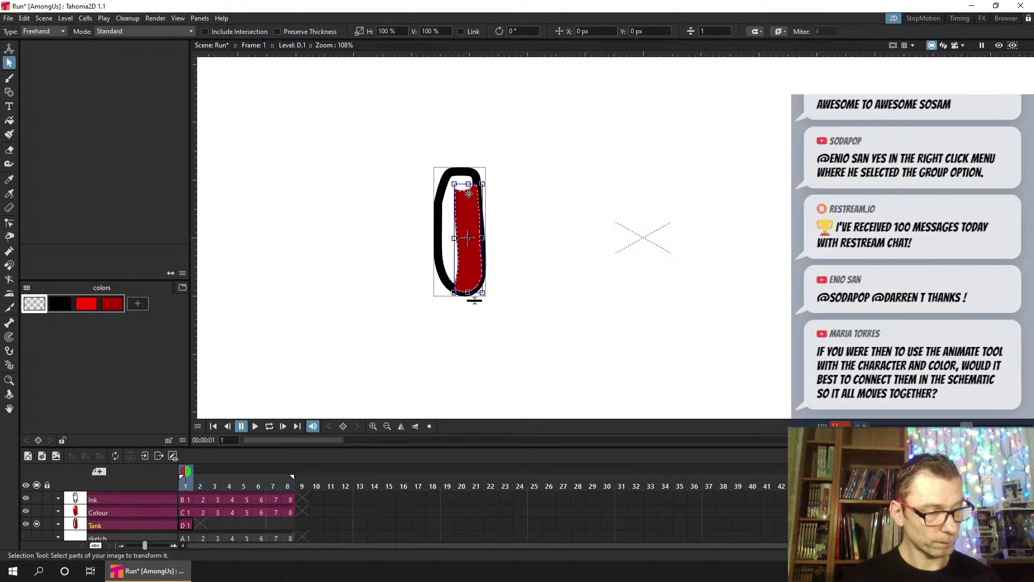
right_click(478, 201)
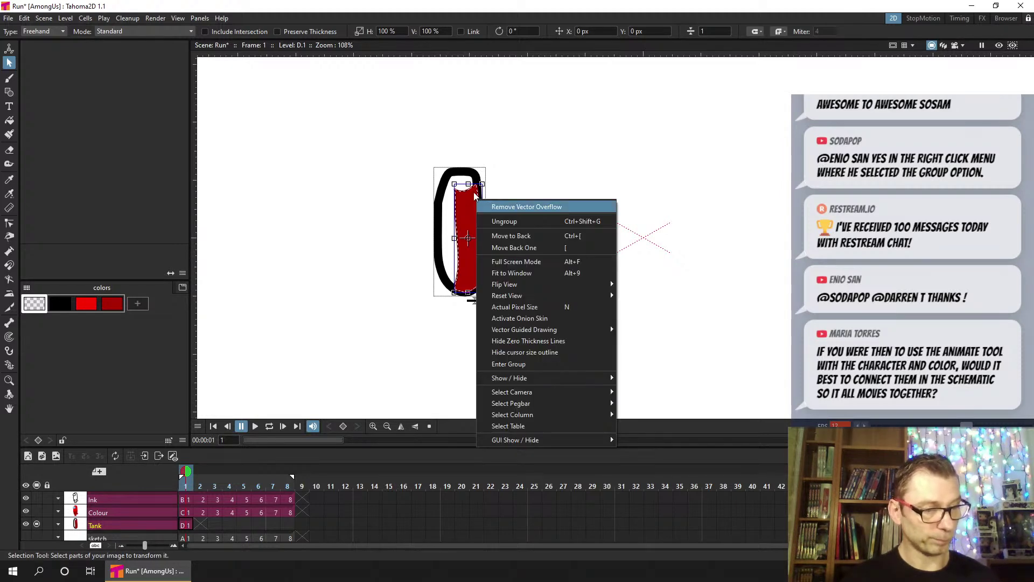
left_click(536, 239)
left_click(529, 226)
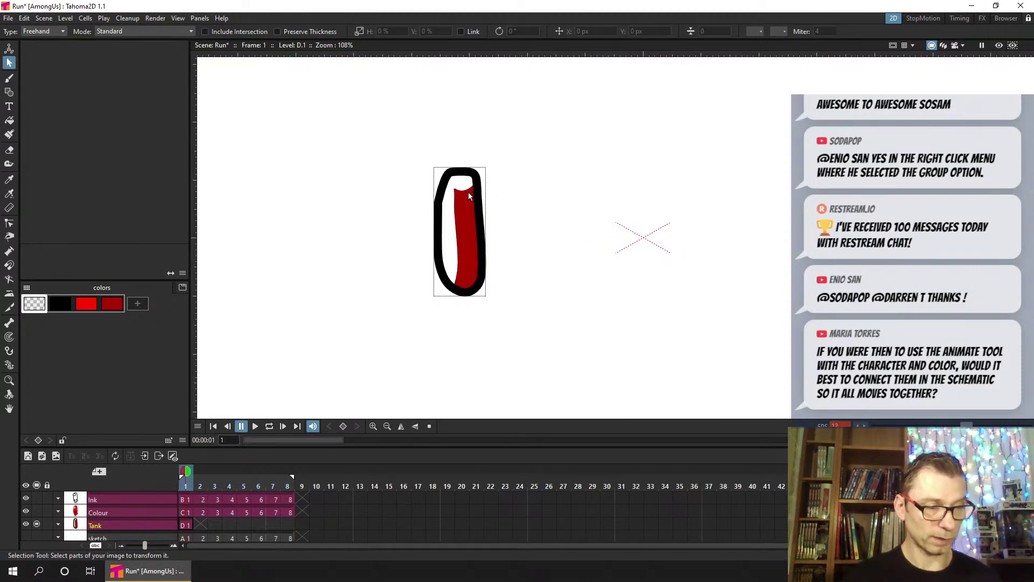
Brush a closed, auto-filled bright red shape over the upper end of the tank
left_click(86, 304)
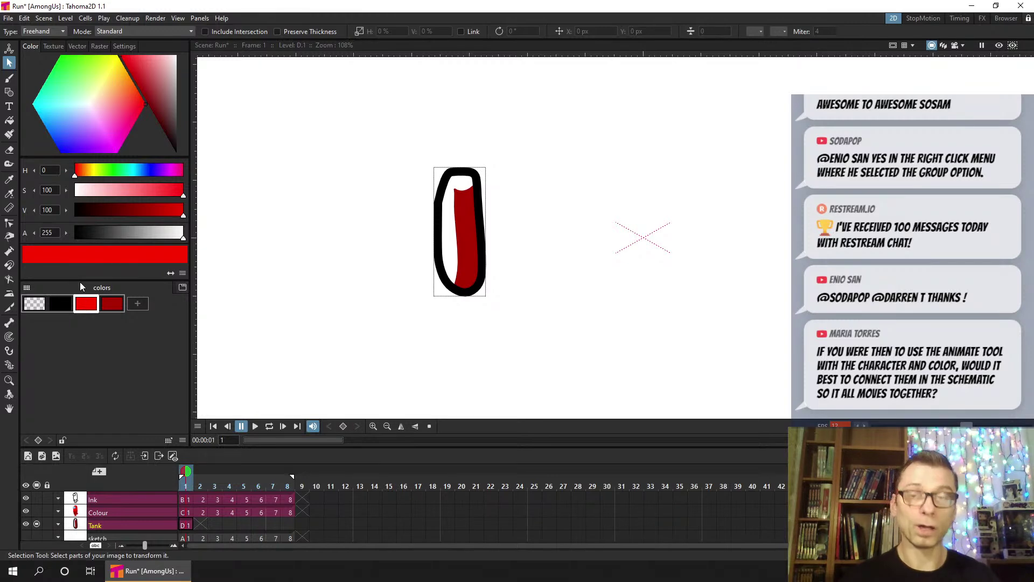
left_click(9, 78)
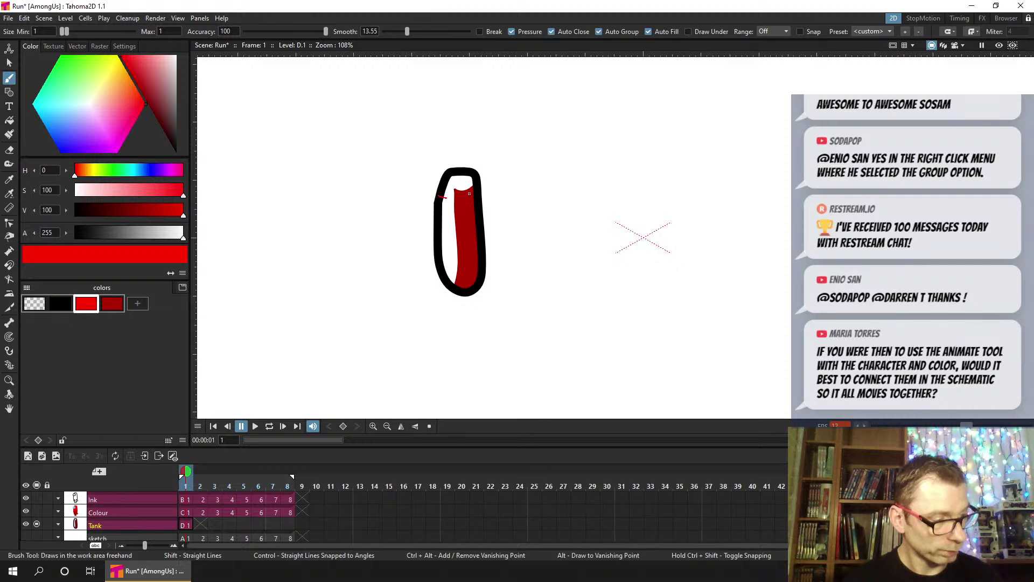
left_click_drag(450, 175, 445, 192)
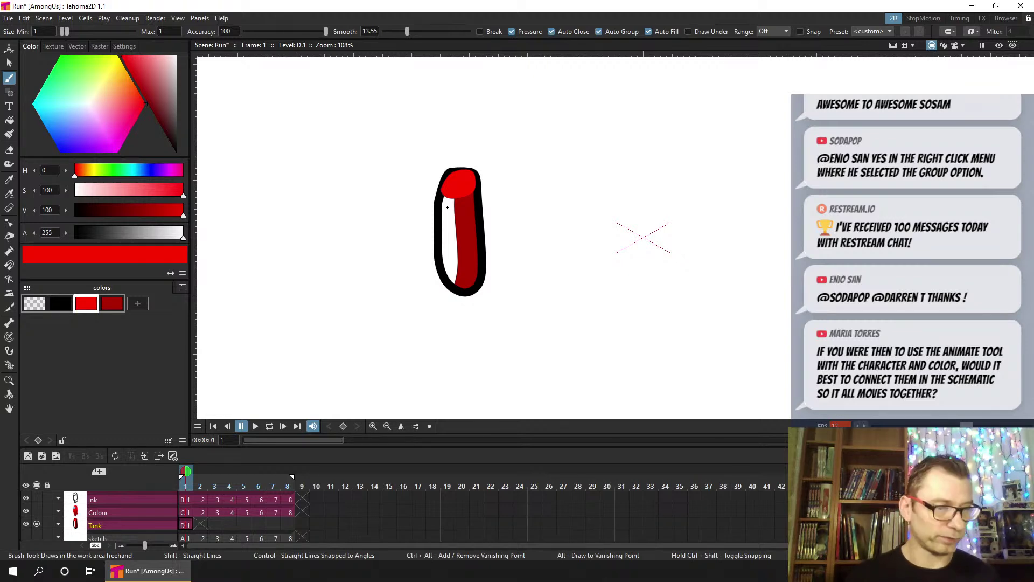
Select the bright red shape at the tank's upper end and send it to the back, behind the shadow and outline
key("s")
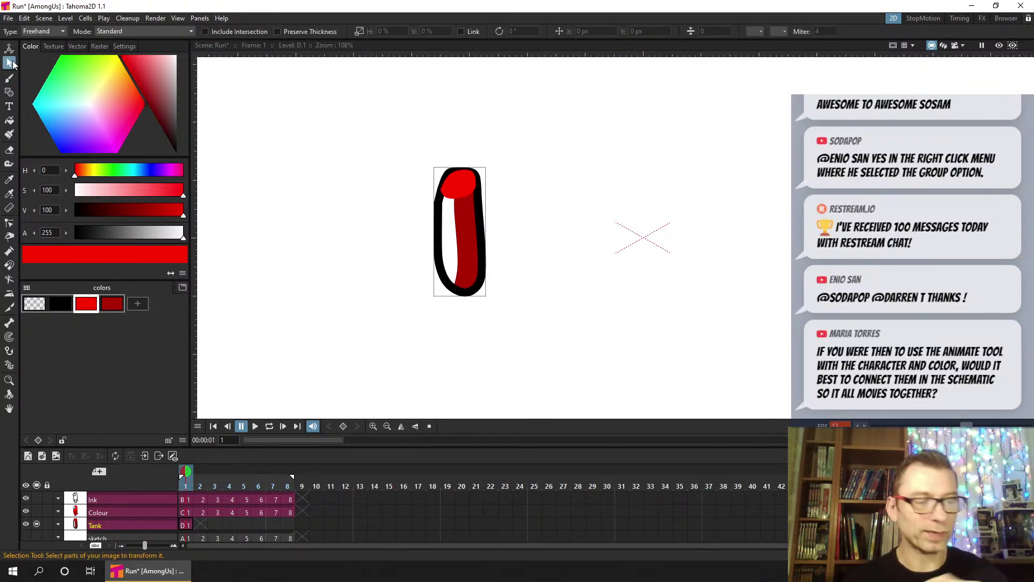
left_click(455, 197)
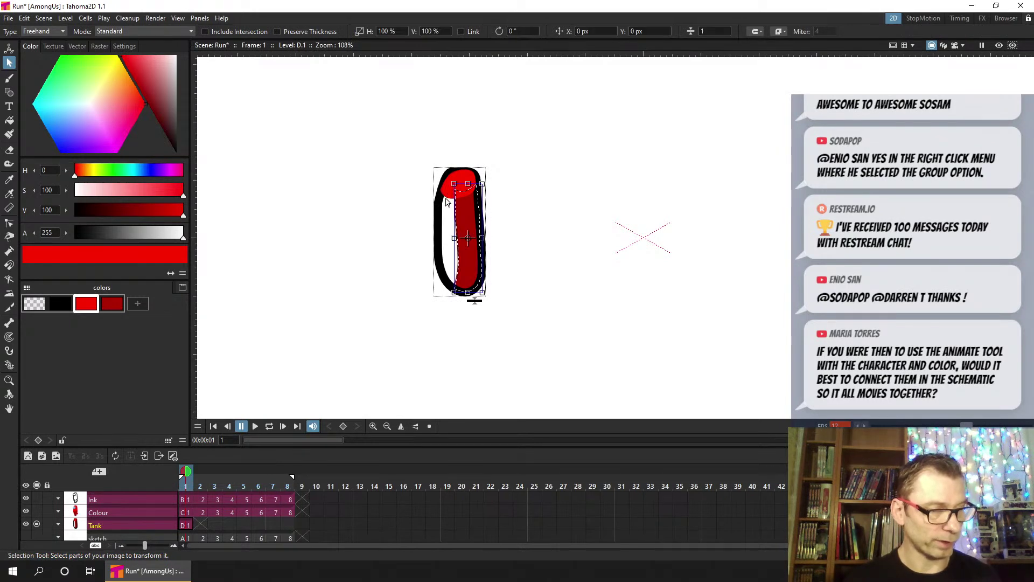
left_click(453, 174)
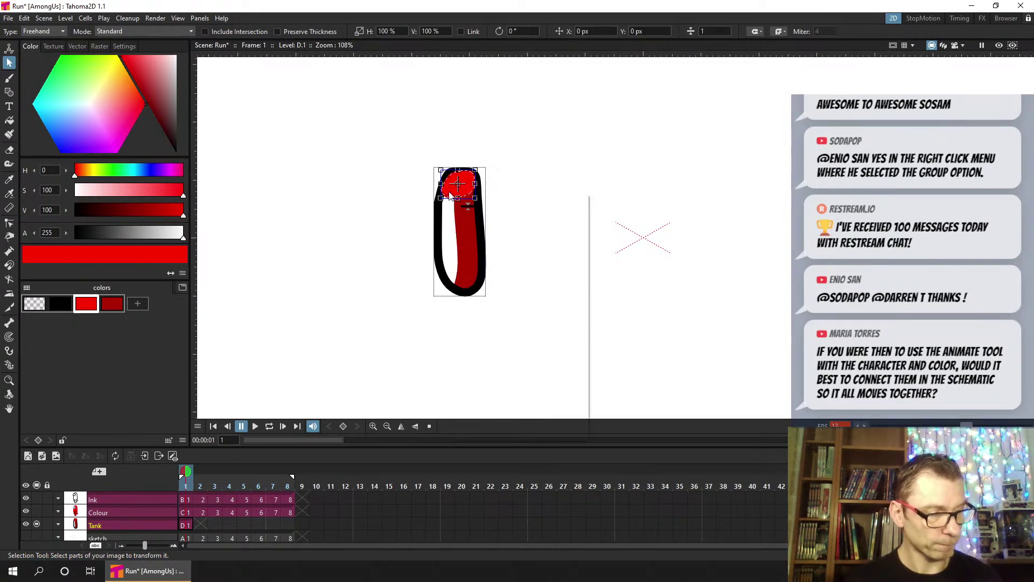
right_click(449, 193)
left_click(512, 228)
left_click(517, 211)
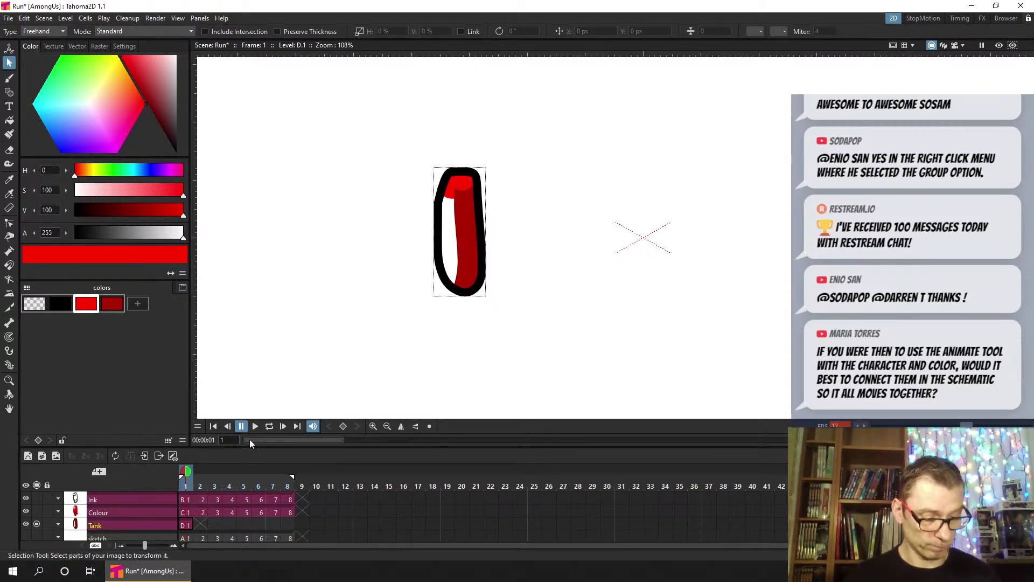
Show the Colour and Ink layers again and check the tank against the body in the opening frames
left_click(36, 510)
left_click(36, 498)
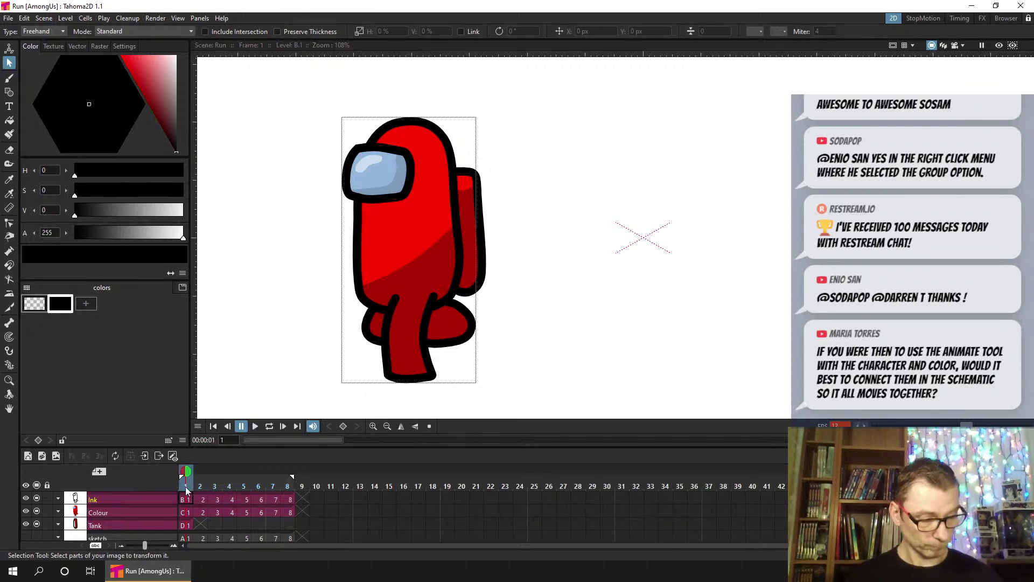
left_click_drag(211, 488, 178, 474)
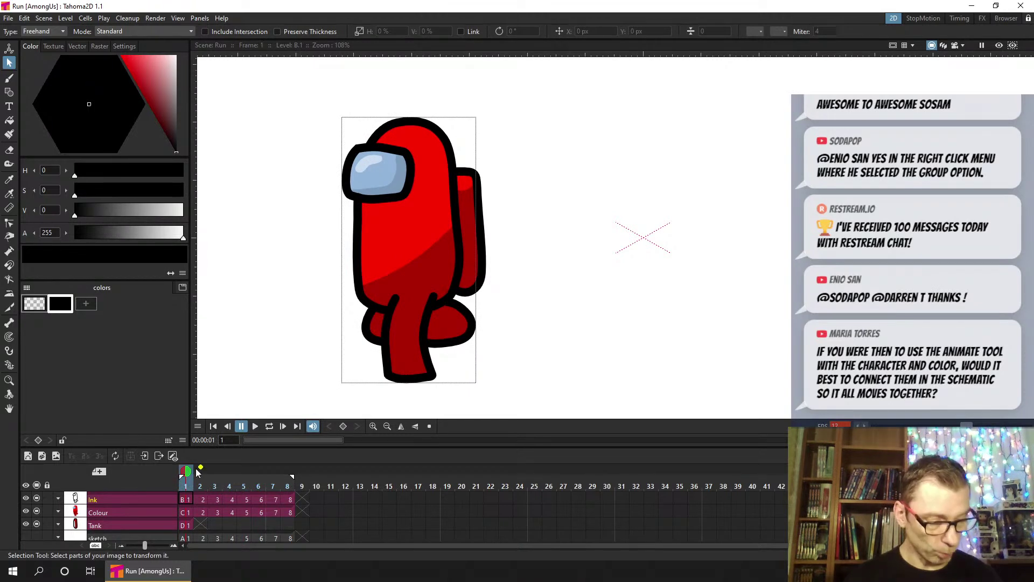
Extend the Tank layer's frame 1 drawing through frame 8 and duplicate it into a separate drawing for each frame
left_click(184, 525)
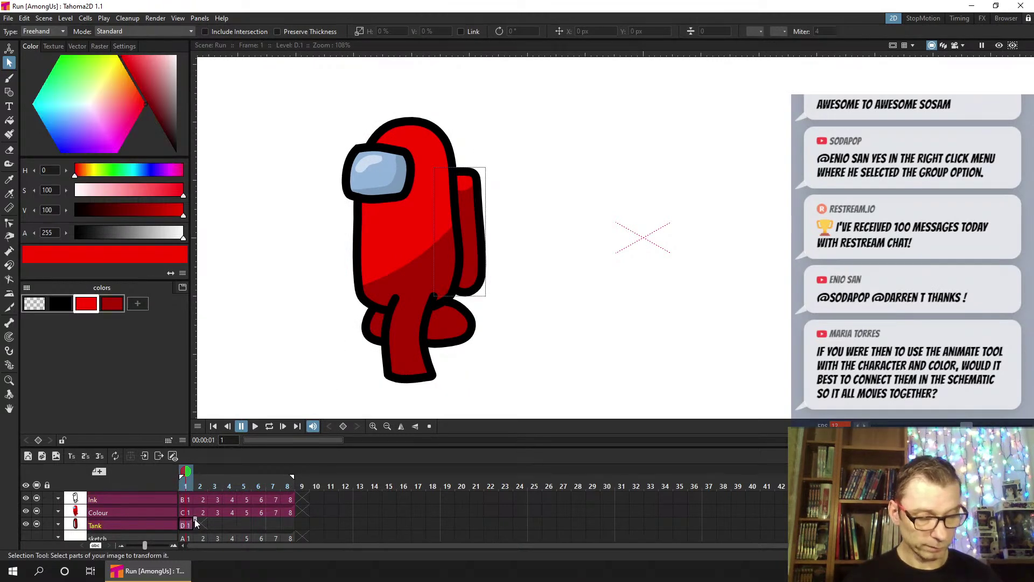
left_click_drag(281, 521, 292, 519)
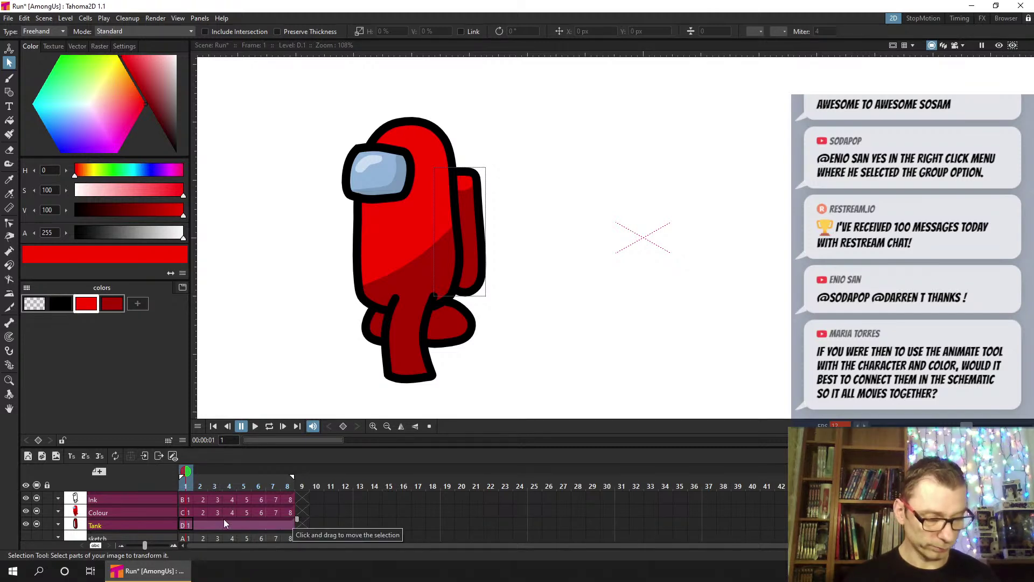
left_click(198, 525)
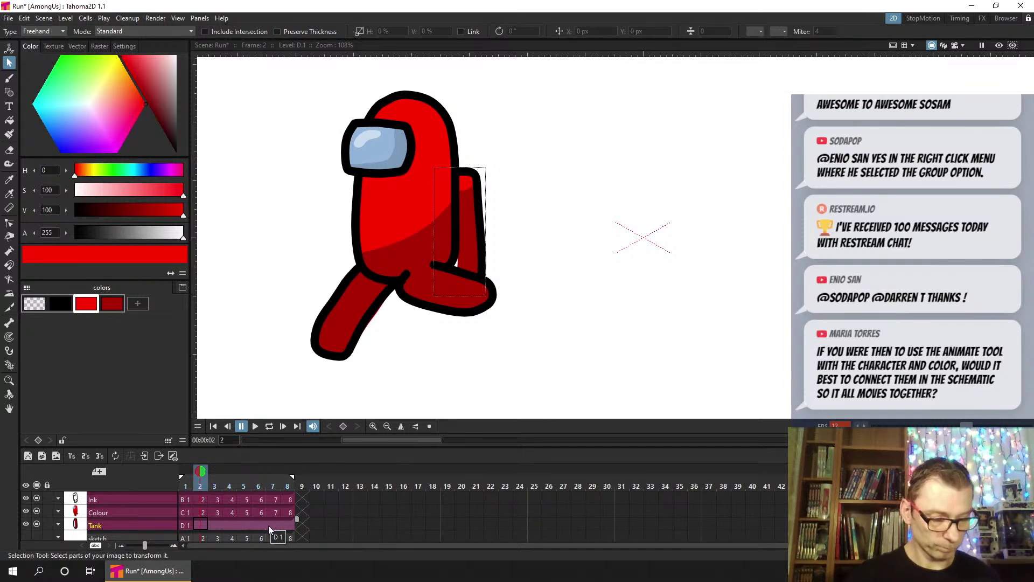
left_click(186, 526)
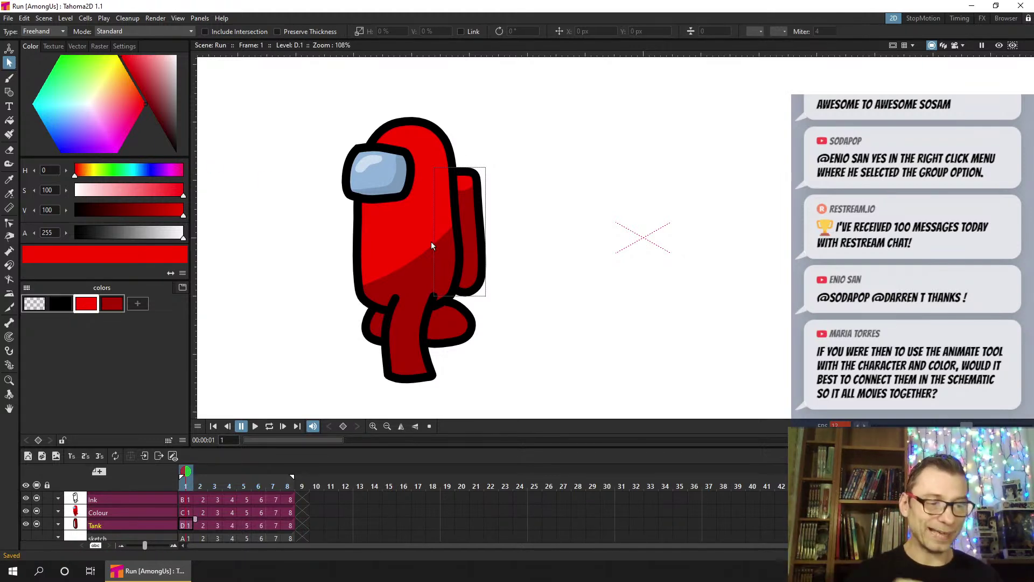
Select the whole tank in frame 2, move it up 6.75 px and compare its position with the adjacent frames
left_click(206, 481)
left_click(184, 483)
left_click(197, 482)
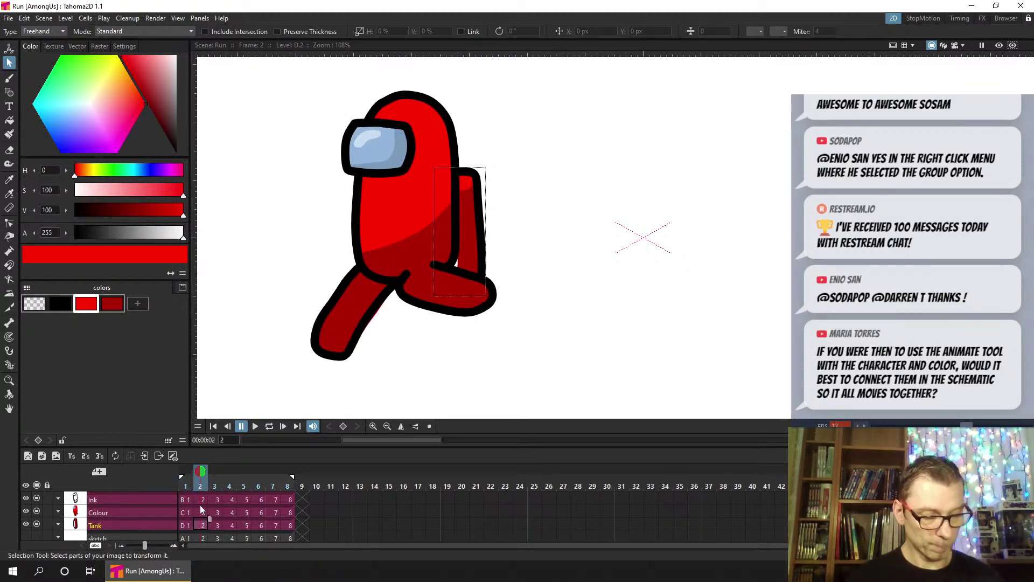
mouse_move(503, 156)
left_mouse_down()
mouse_move(459, 152)
mouse_move(418, 186)
left_mouse_up()
left_click_drag(426, 318, 526, 221)
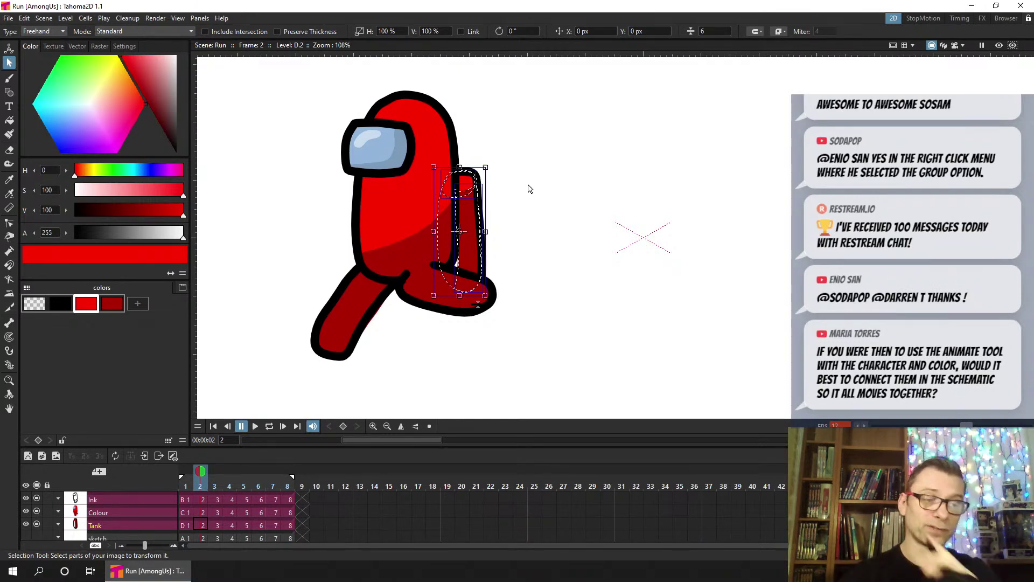
key("Up")
key("Up")
key("Up")
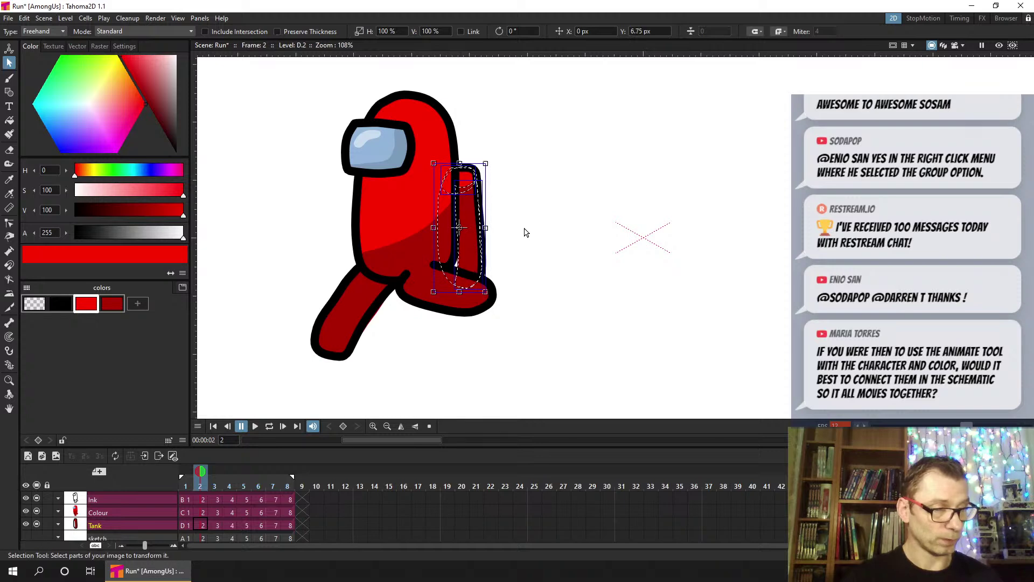
left_click(184, 482)
left_click(211, 485)
left_click_drag(212, 485, 183, 480)
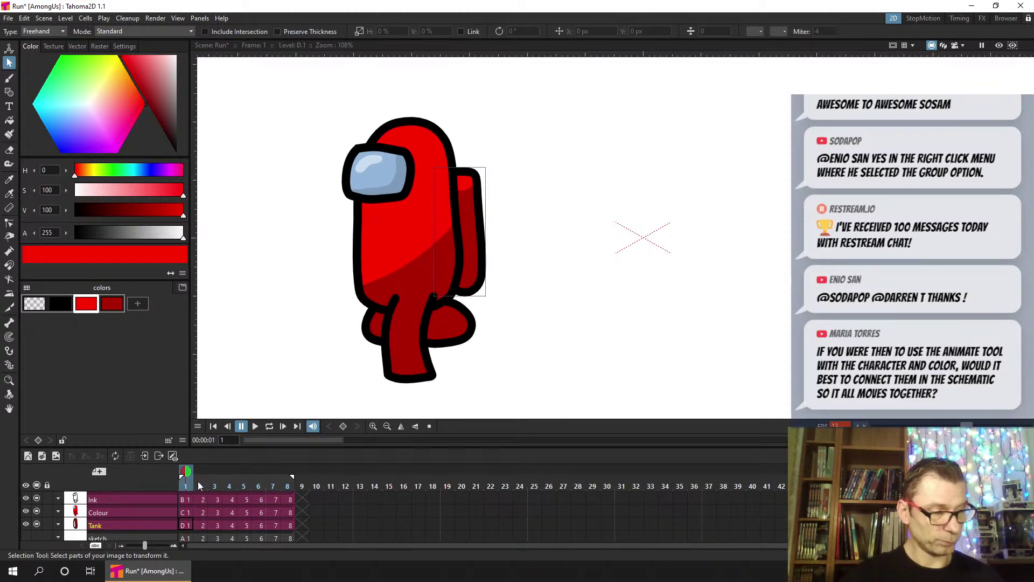
left_click(198, 486)
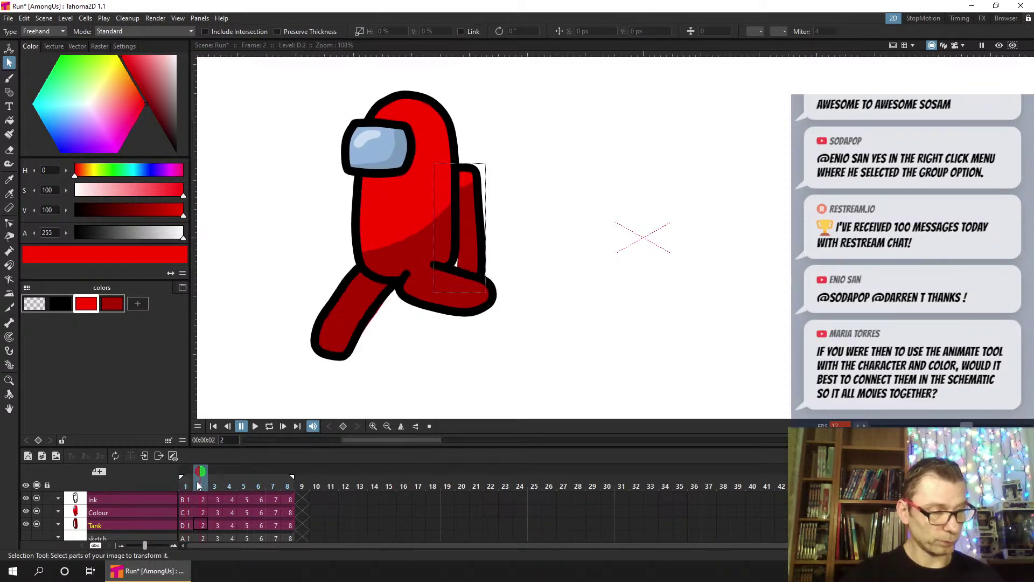
Move the whole tank up in frame 3 to follow the raised body and compare it with frame 1
left_click(215, 522)
key("Up")
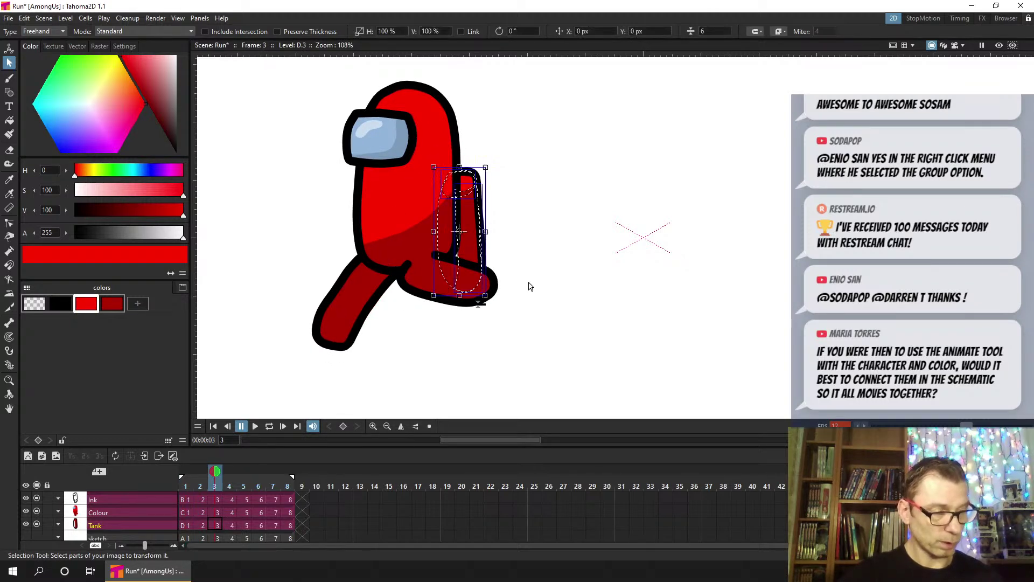
key("Up")
key("Up")
key("Up")
key("Up")
key("Up")
key("Up")
key("Up")
key("Up")
key("Up")
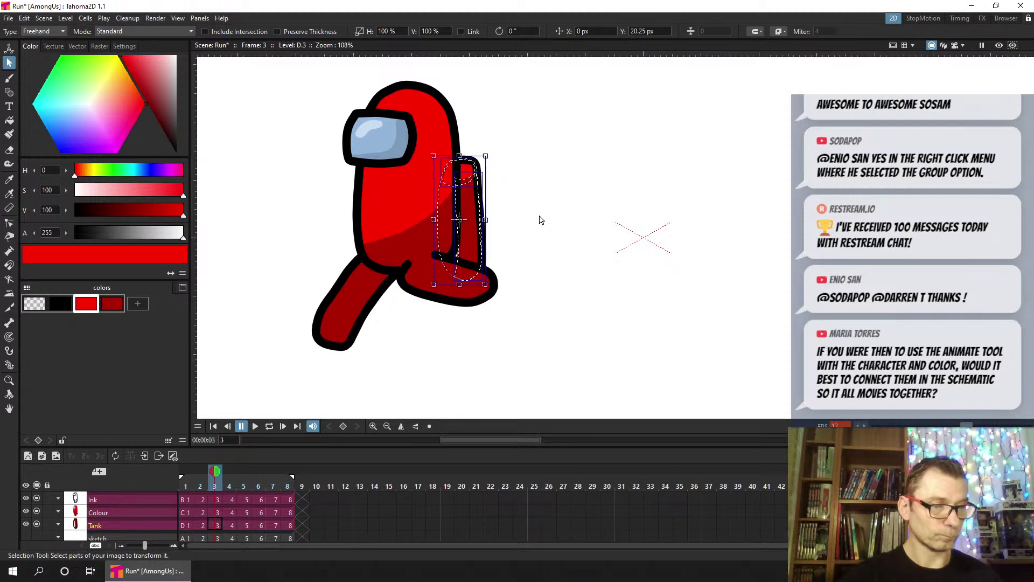
left_click(185, 486)
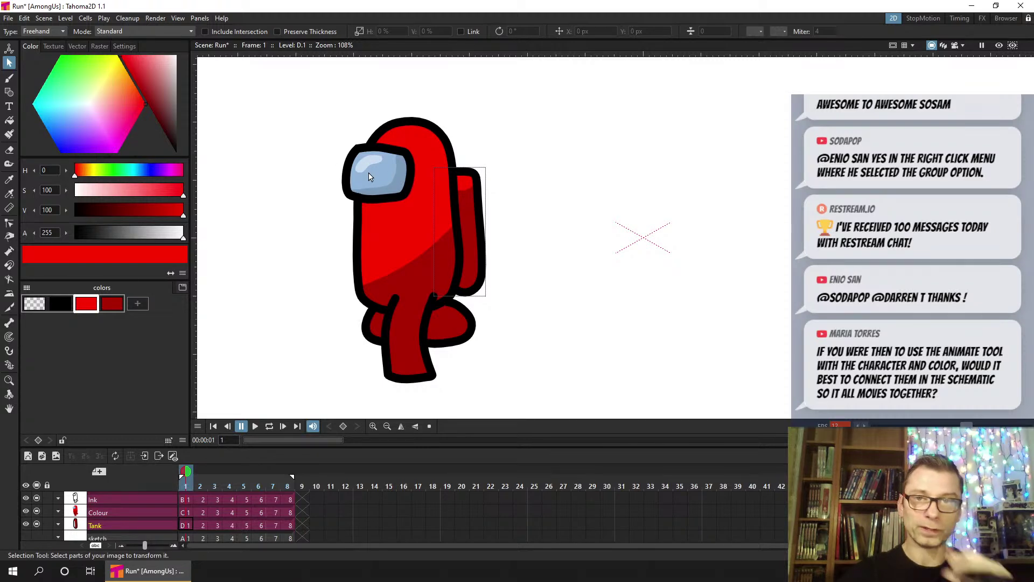
Select the entire frame 3 tank drawing again and nudge it further up along the character's back
left_click(213, 525)
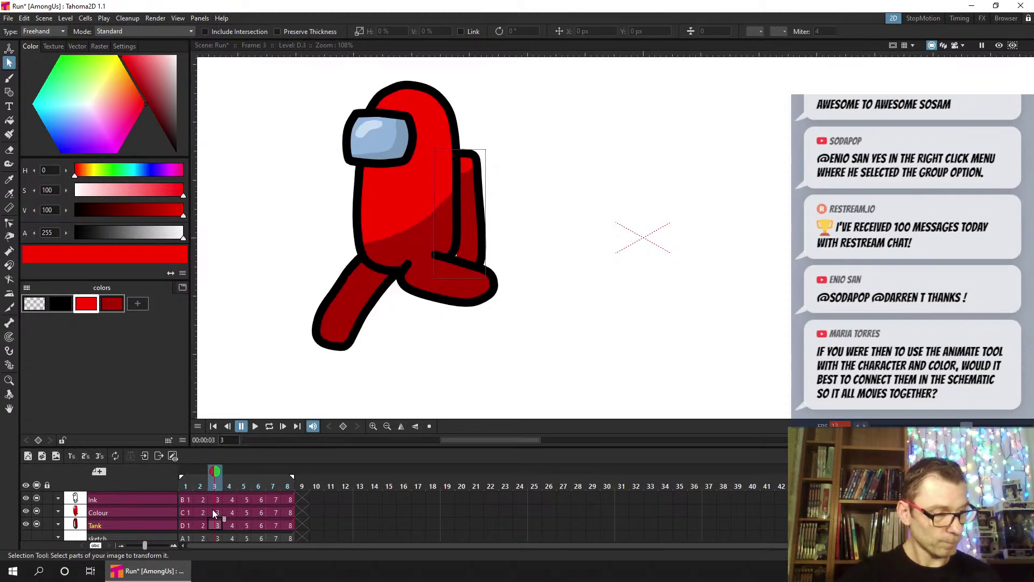
key("ctrl+a")
key("Up")
key("Up")
key("Up")
key("Up")
key("Up")
key("Up")
key("Up")
key("Up")
key("Up")
key("Up")
key("Up")
key("Up")
key("Up")
key("Up")
key("Up")
key("Up")
key("Up")
key("Up")
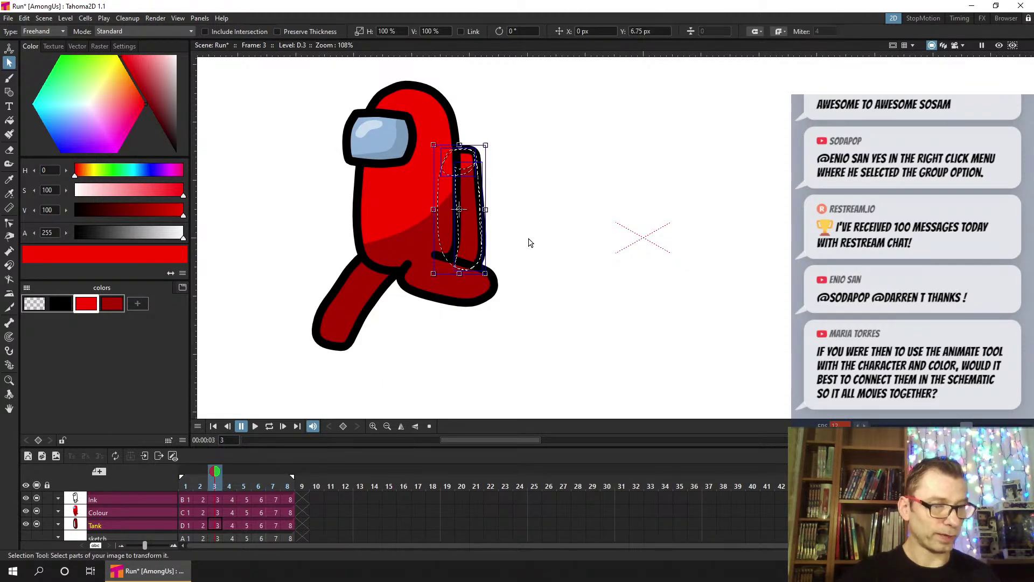
Nudge the selected frame 3 tank further up along the back to a vertical offset of 20.25 px
key("Up")
key("Up")
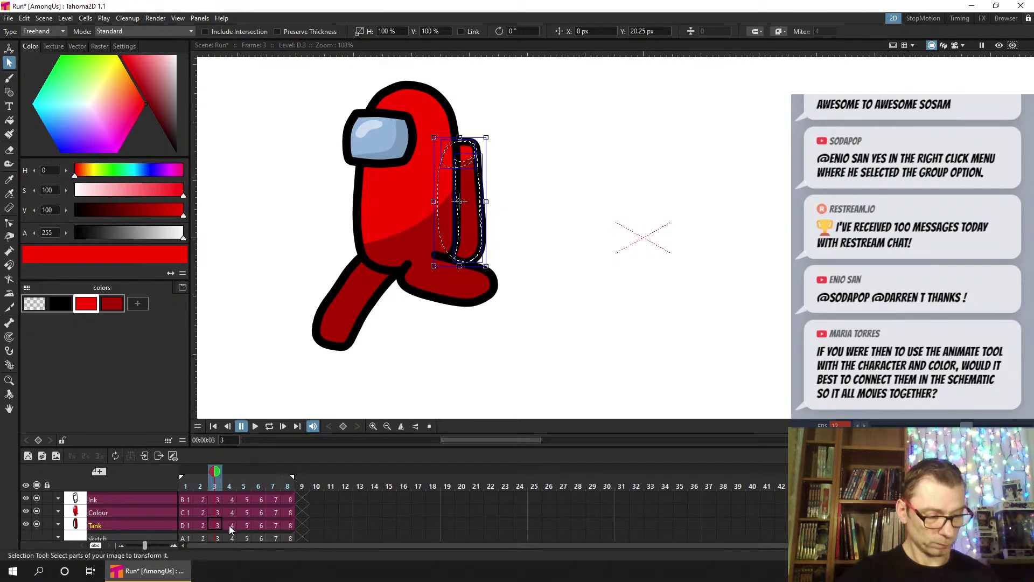
Select the whole tank in frame 4 and move it up 74.25 px, using frame 3 as an onion-skin reference
left_click(228, 526)
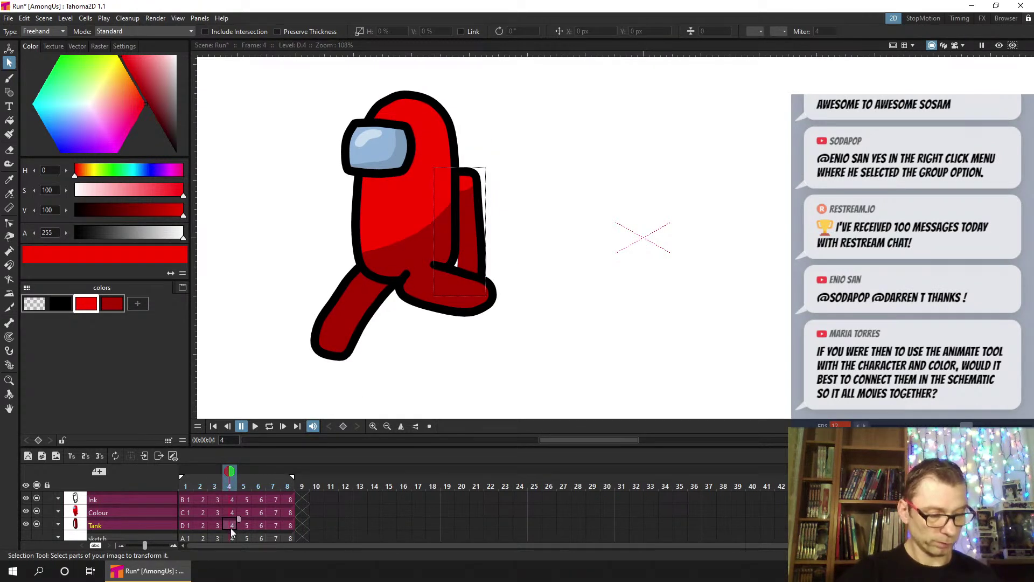
left_click_drag(535, 162, 570, 310)
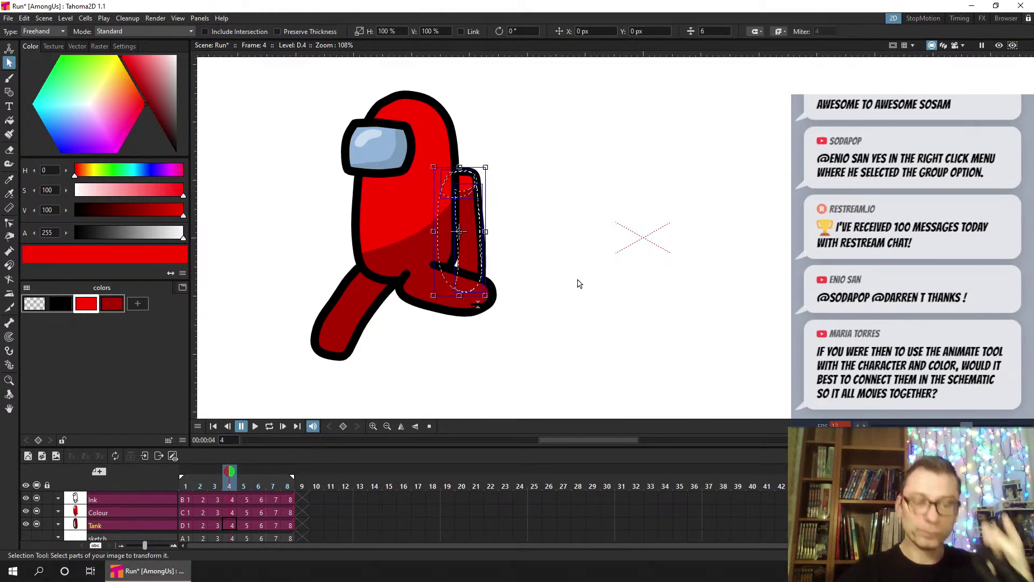
left_click(216, 473)
key("Up")
key("Up")
key("Up")
key("Up")
key("Up")
key("Up")
key("Up")
key("Up")
key("Up")
key("Up")
key("Up")
key("Up")
key("Up")
key("Up")
key("Up")
key("Up")
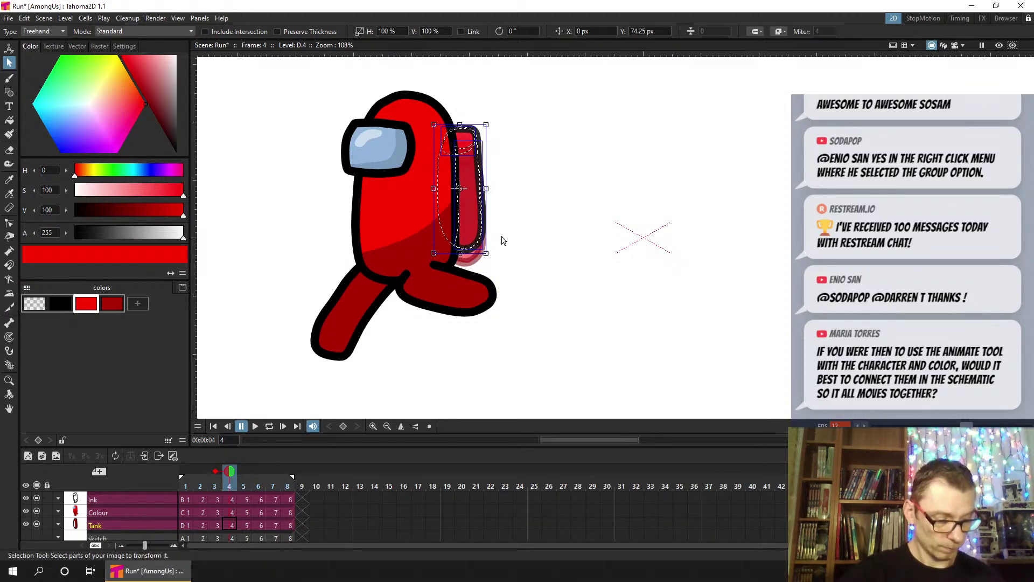
Select the whole tank in frame 5, move it up 56.25 px along the character's back, and deselect it
left_click(244, 526)
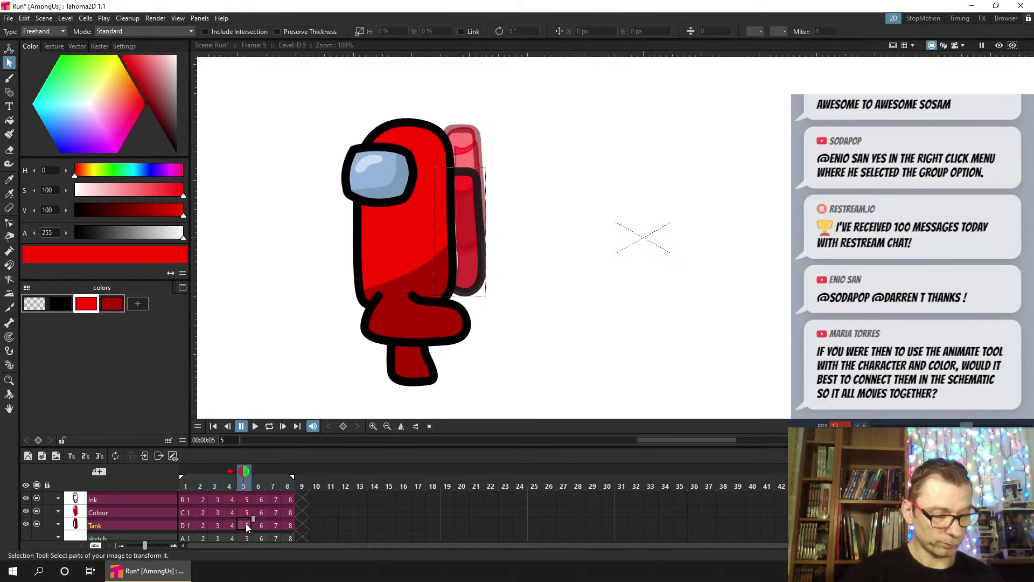
mouse_move(534, 173)
left_mouse_down()
mouse_move(393, 178)
mouse_move(598, 231)
mouse_move(583, 279)
left_mouse_up()
key("Up")
key("Up")
key("Up")
key("Up")
key("Up")
key("Up")
key("Up")
key("Up")
key("Up")
key("Up")
key("Up")
key("Up")
key("Up")
key("Up")
key("Up")
key("Up")
key("Up")
key("Up")
key("Up")
key("Up")
key("Up")
key("Up")
key("Up")
key("Up")
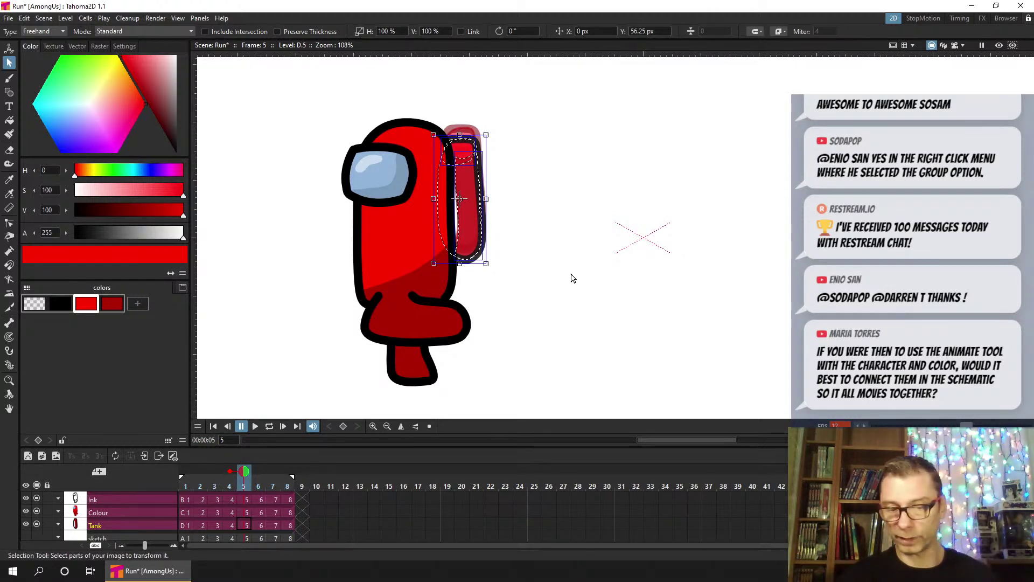
left_click(526, 193)
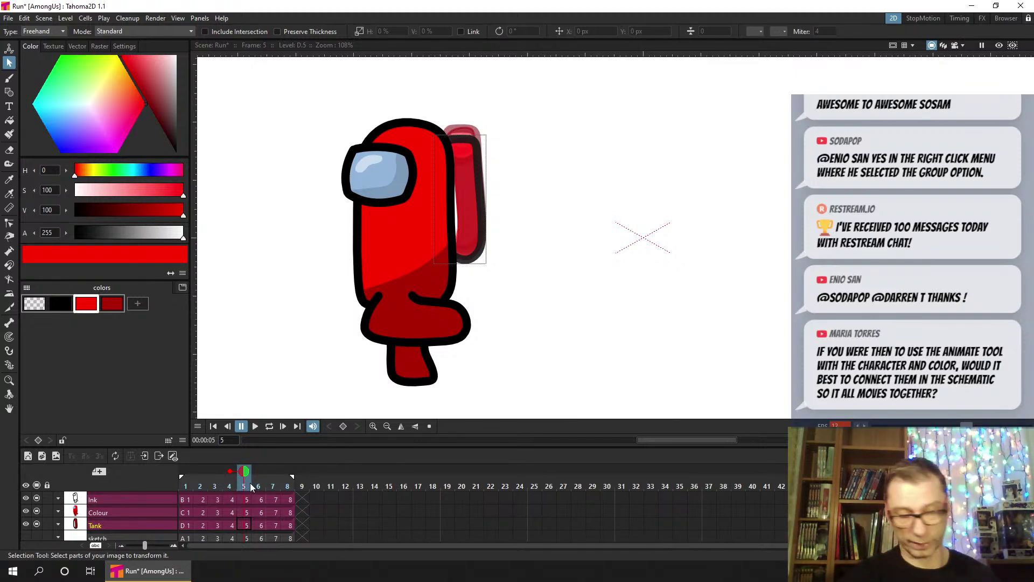
Select the whole tank in frame 6 and move it down 13.5 px, with frame 1 as an onion-skin reference
left_click(257, 522)
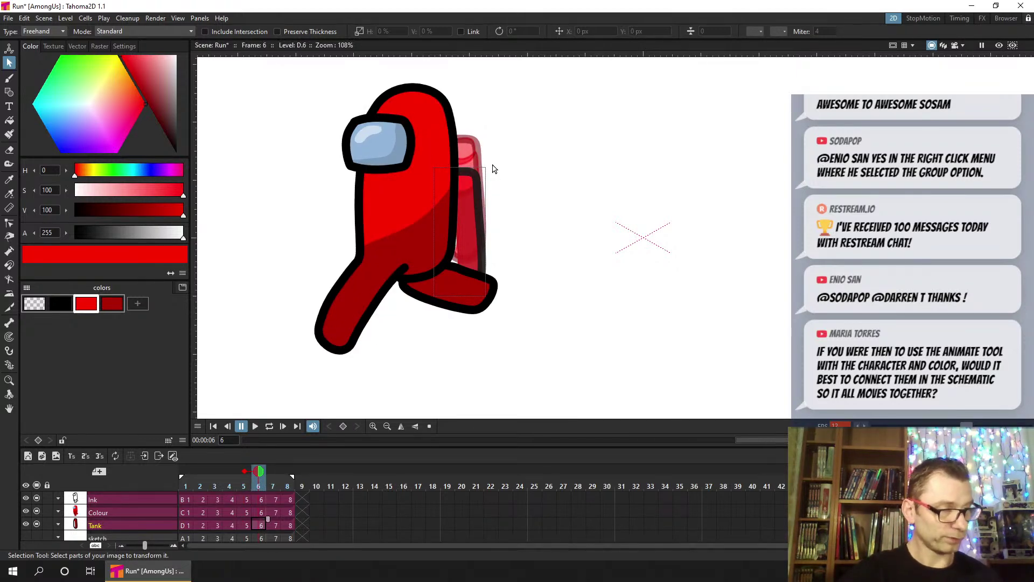
mouse_move(509, 165)
left_mouse_down()
mouse_move(408, 183)
mouse_move(404, 311)
mouse_move(429, 337)
mouse_move(552, 279)
left_mouse_up()
left_click_drag(471, 255, 473, 263)
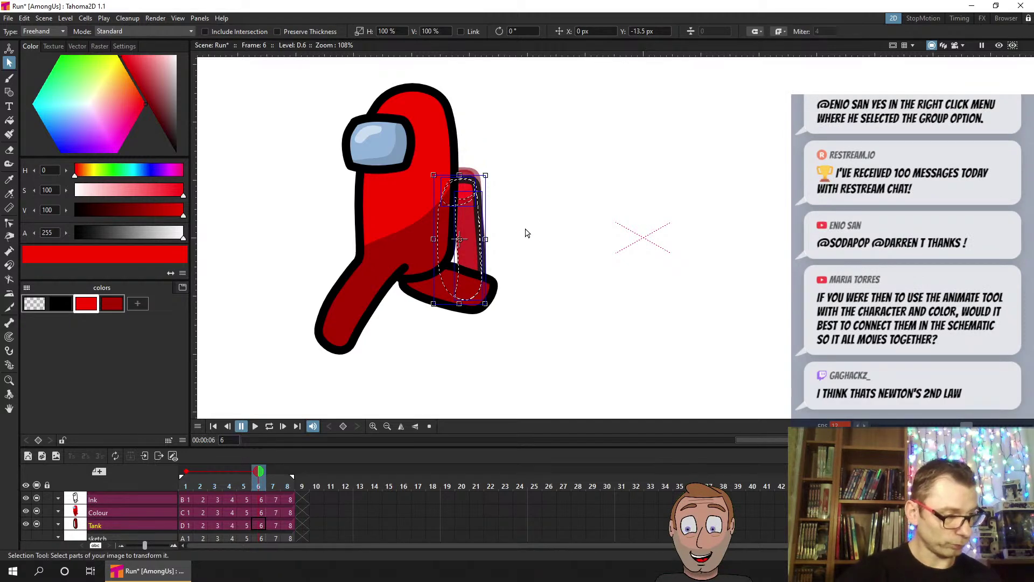
left_click(186, 470)
Compare the tank in frame 6 with frames 1 and 5, and remove the frame 1 onion-skin reference
left_click(185, 478)
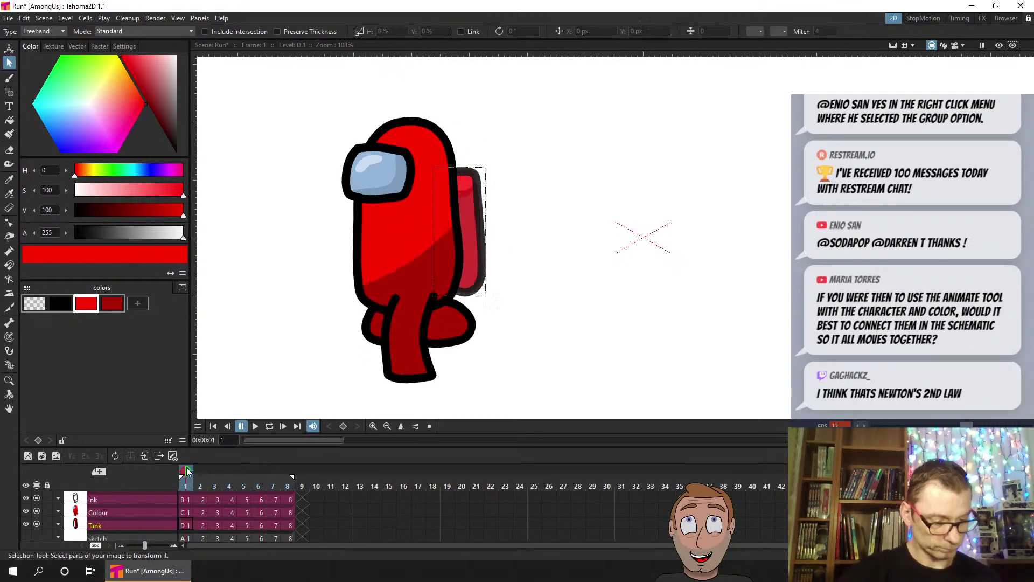
left_click(256, 487)
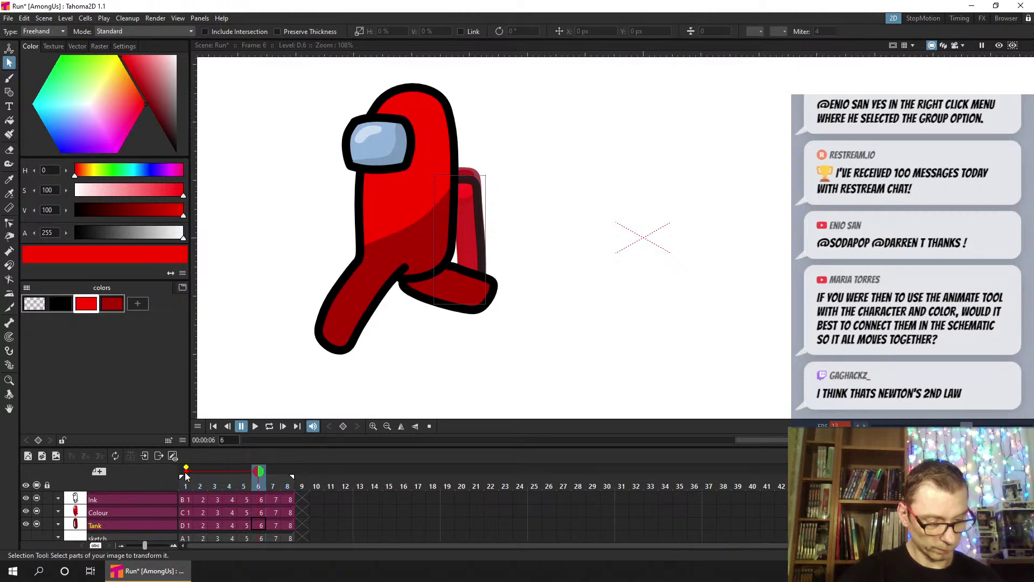
left_click_drag(185, 486, 260, 477)
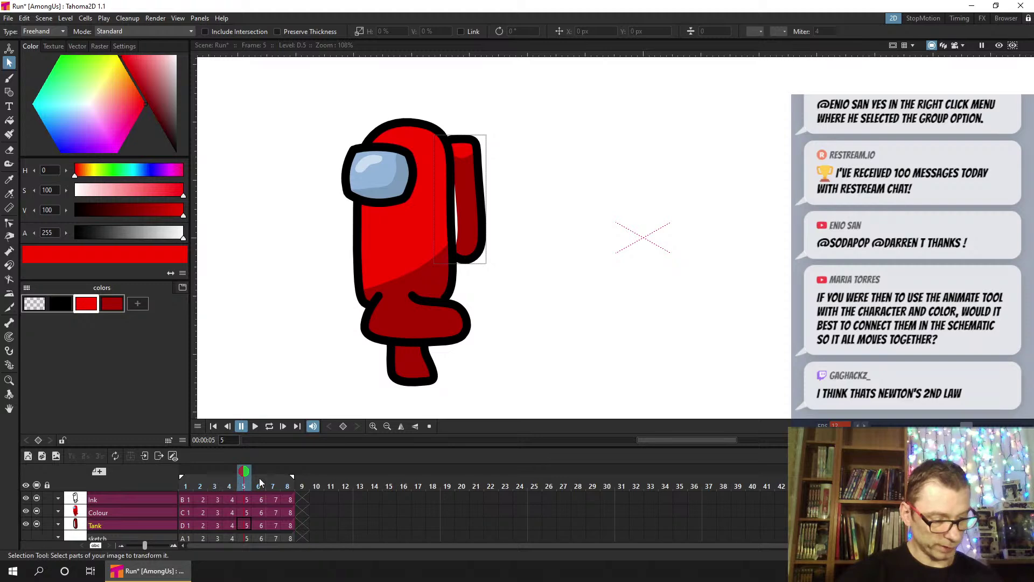
Reselect the frame 6 tank, show frame 5 as its onion-skin reference, and compare the tank between the two frames
left_click(458, 237)
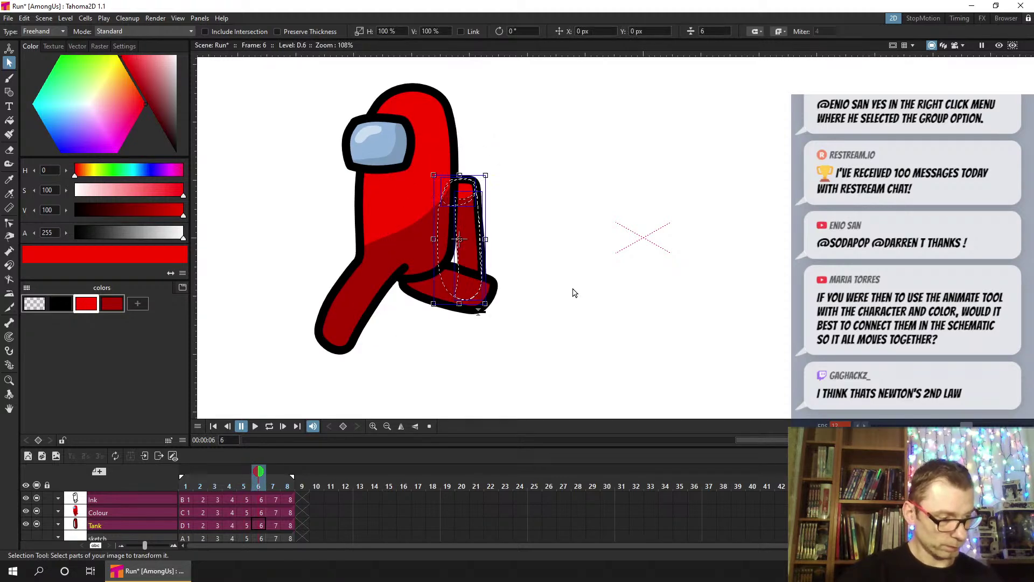
left_click(245, 472)
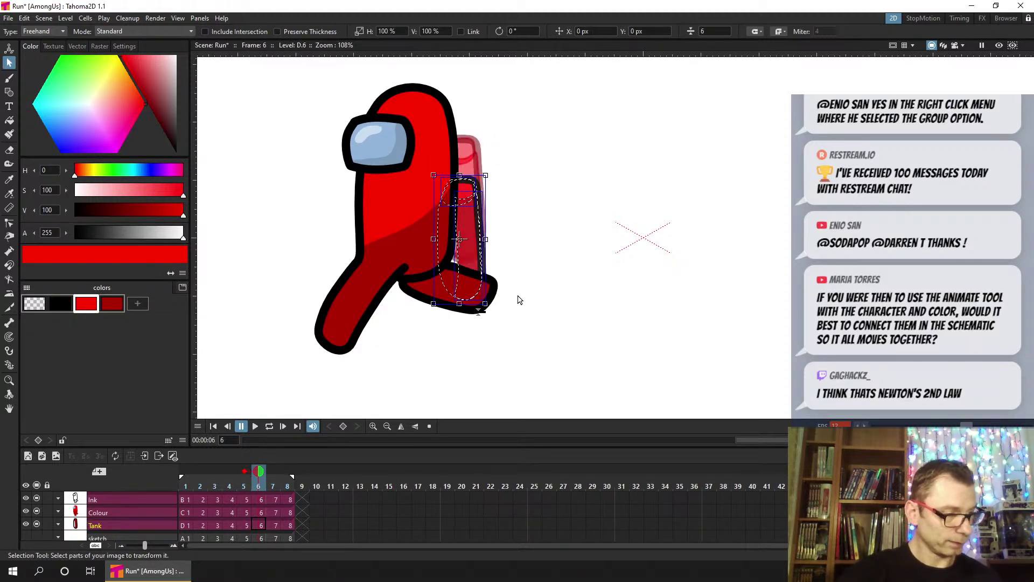
left_click(246, 485)
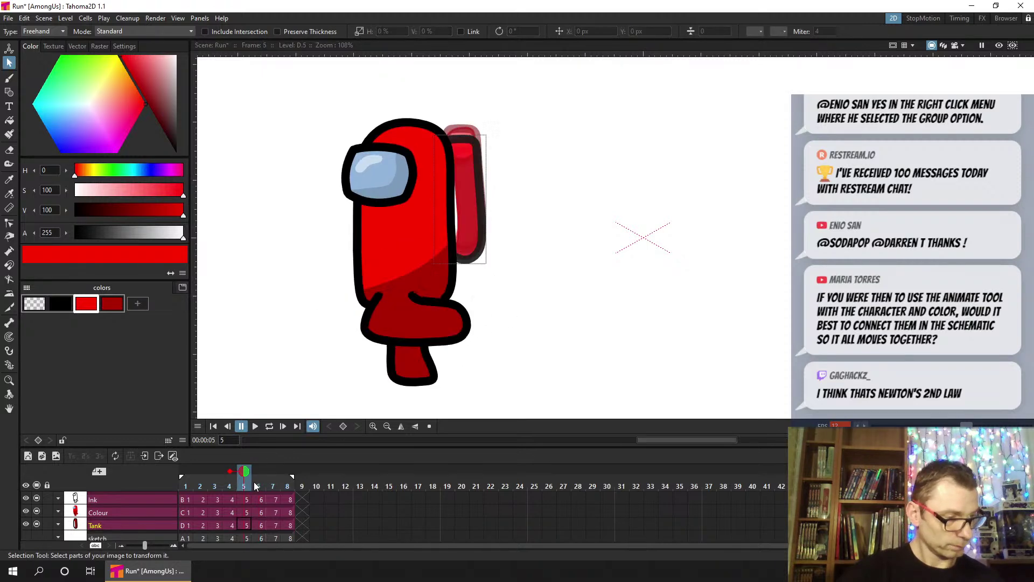
left_click(258, 485)
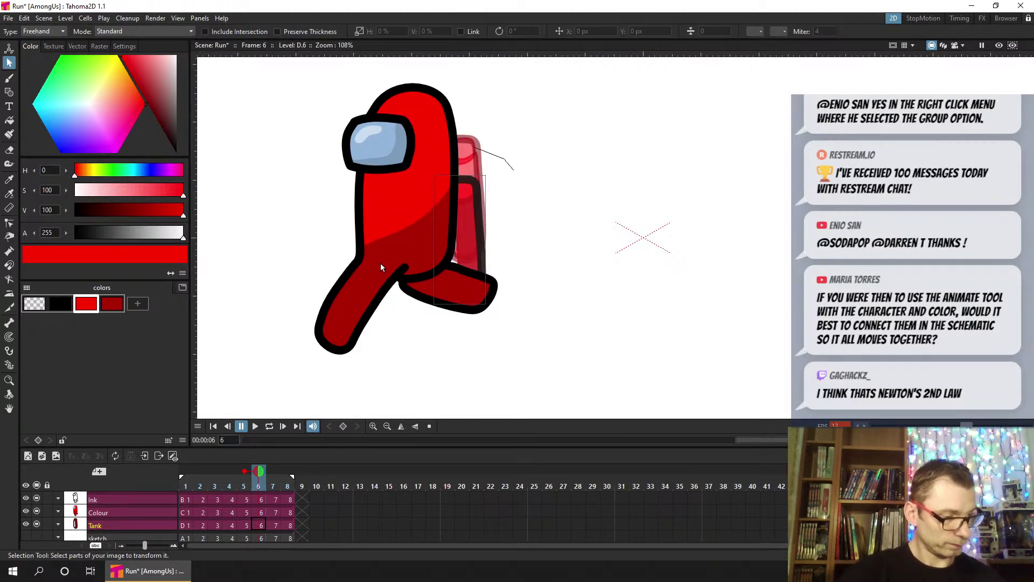
Nudge the tank drawing on frame 6 upward by 4.5 px
key("Up")
key("Up")
key("Up")
key("Up")
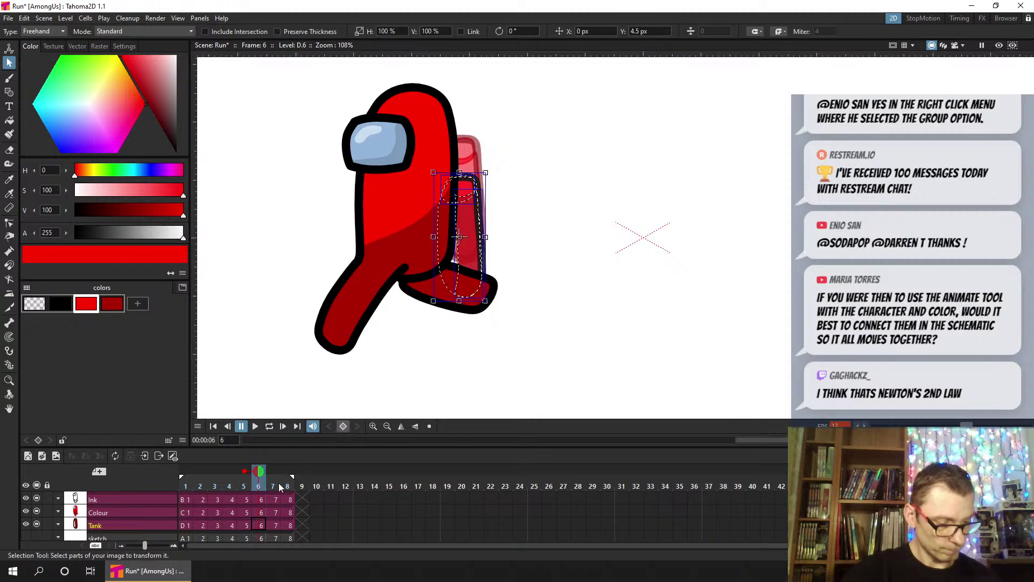
Select the whole tank drawing on frame 7 and raise it until its top is just below the visor's upper edge
left_click(273, 486)
mouse_move(550, 184)
left_mouse_down()
mouse_move(391, 354)
mouse_move(441, 339)
left_mouse_up()
key("Up")
key("Up")
key("Up")
key("Up")
key("Up")
key("Up")
key("Up")
key("Up")
key("Up")
key("Up")
key("Up")
key("Up")
key("Up")
key("Up")
key("Up")
key("Up")
key("Up")
key("Up")
key("Up")
key("Up")
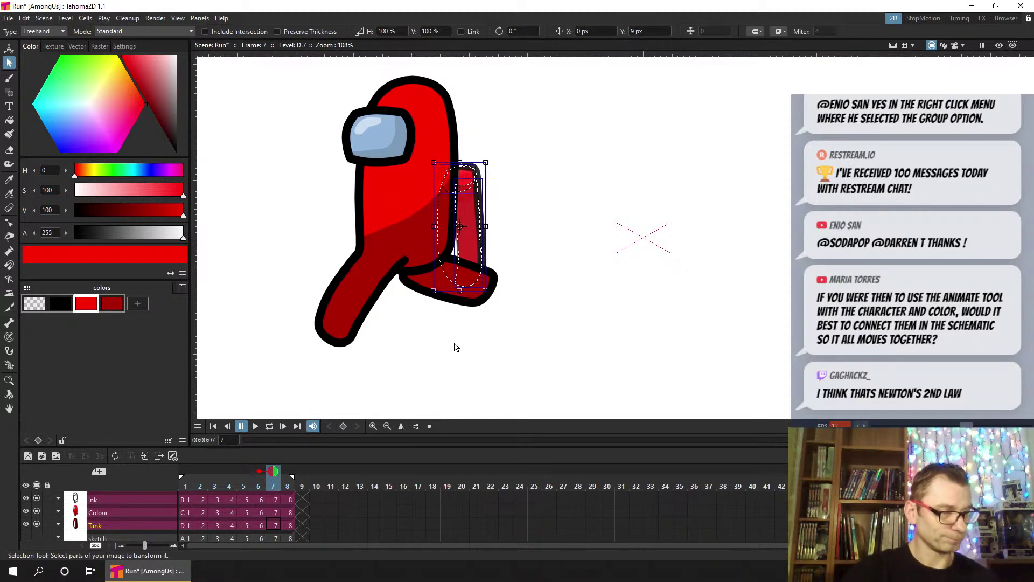
Select the whole tank drawing on frame 8 of the Tank layer and move it up by 9 px
left_click(290, 499)
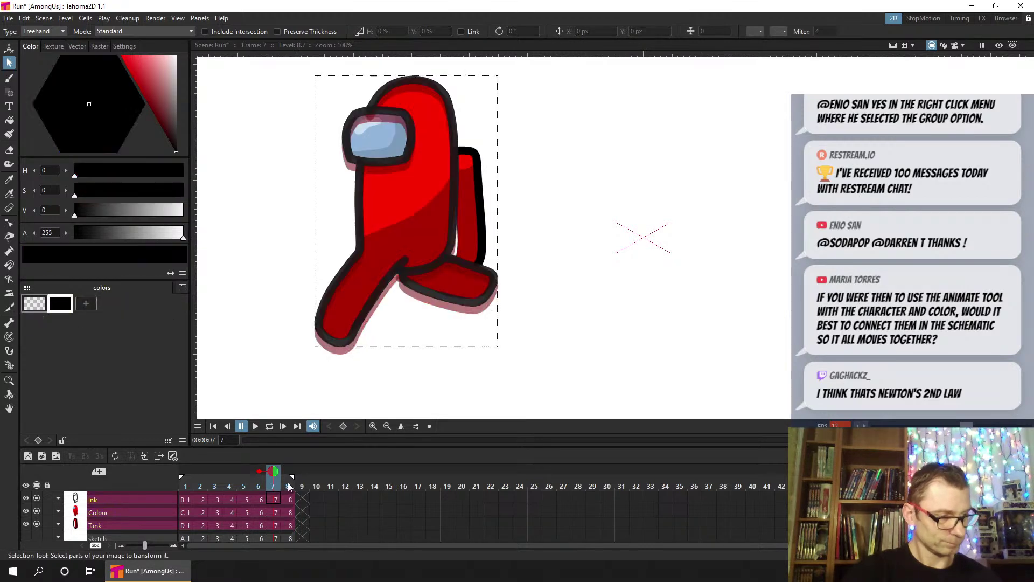
mouse_move(508, 139)
left_mouse_down()
mouse_move(542, 166)
mouse_move(589, 316)
mouse_move(489, 322)
left_mouse_up()
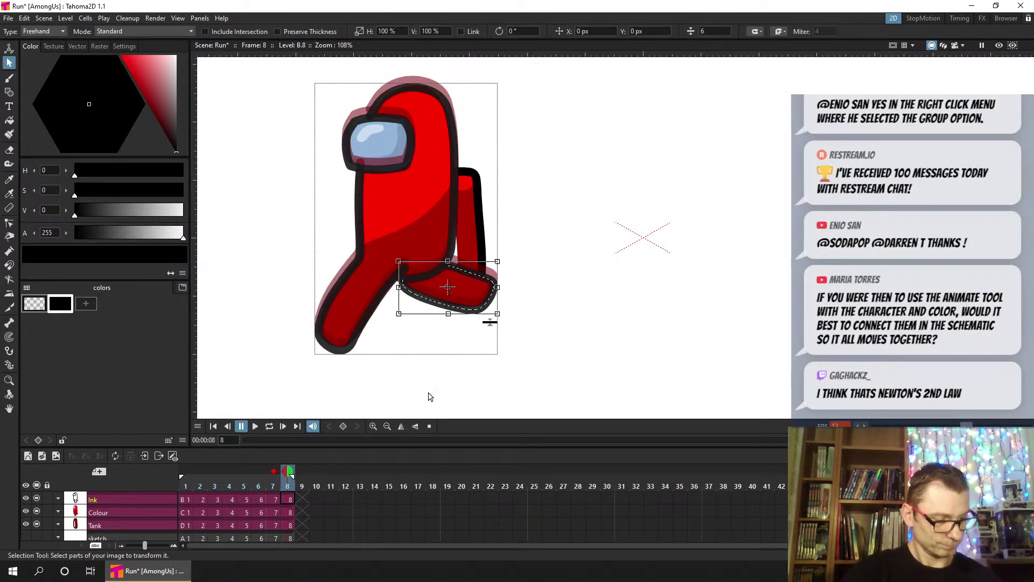
left_click(290, 526)
mouse_move(597, 252)
left_mouse_down()
mouse_move(371, 304)
mouse_move(529, 303)
left_mouse_up()
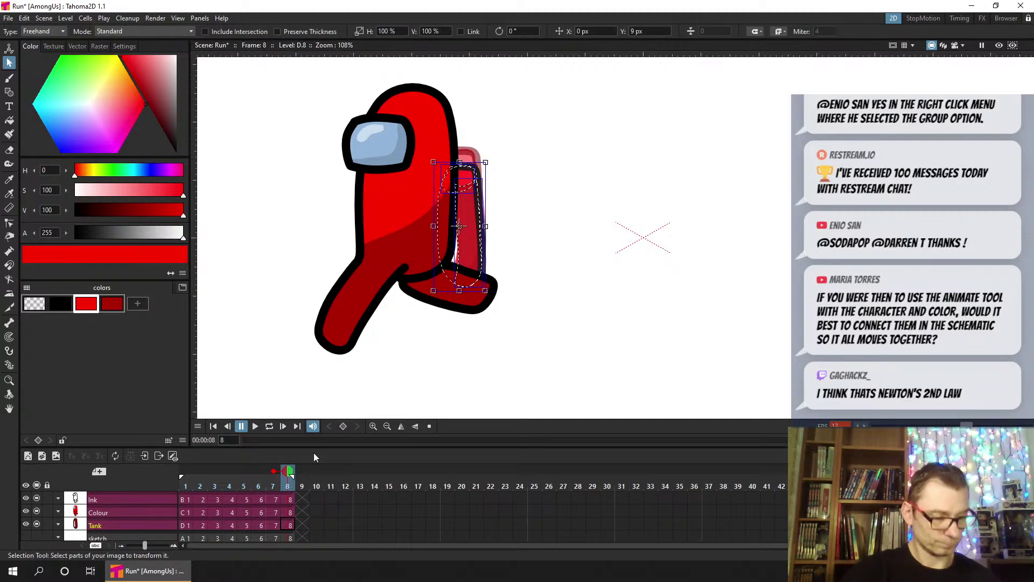
Compare the tank position on frames 7 and 8, and save the scene from frame 1
left_click(273, 485)
key("period")
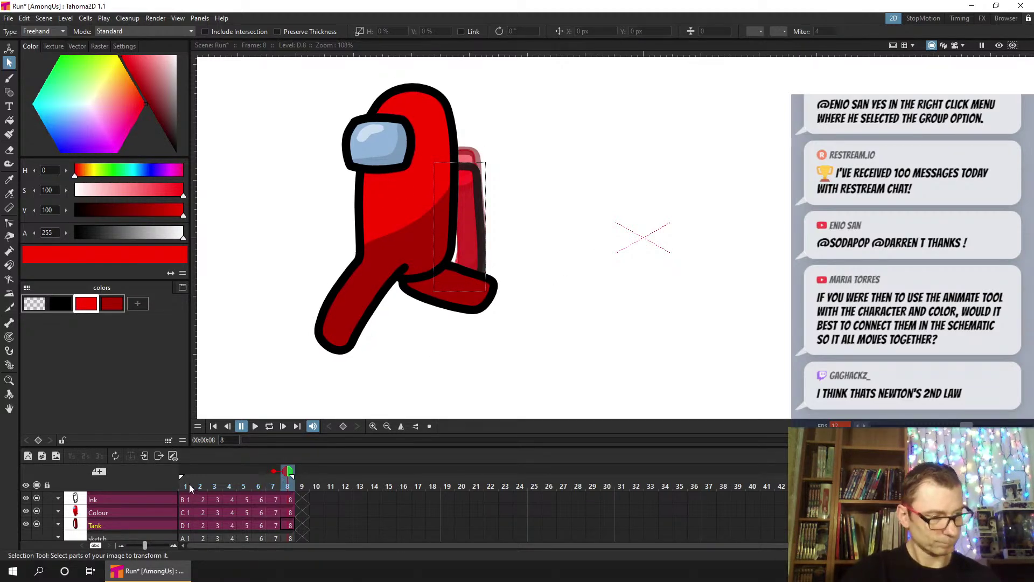
left_click(189, 485)
key("ctrl+s")
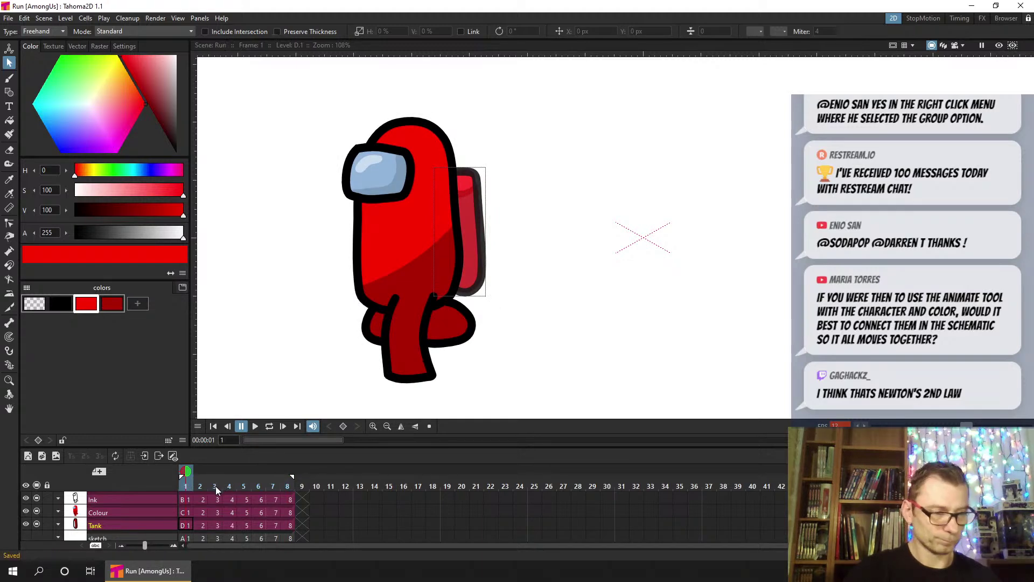
Play the run cycle in a loop to check the tank's motion, and stop playback
left_click(270, 426)
key("p")
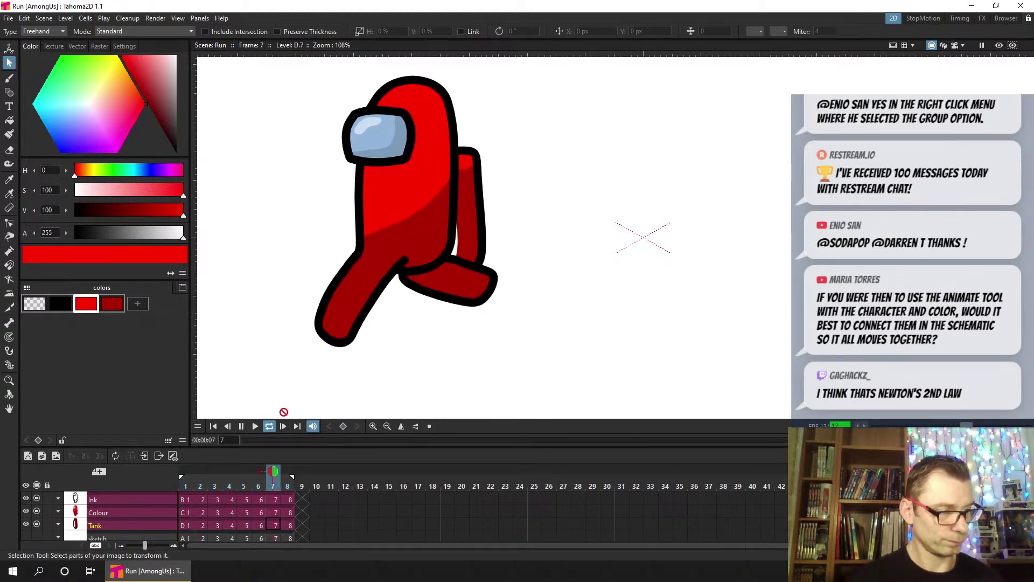
left_click(242, 427)
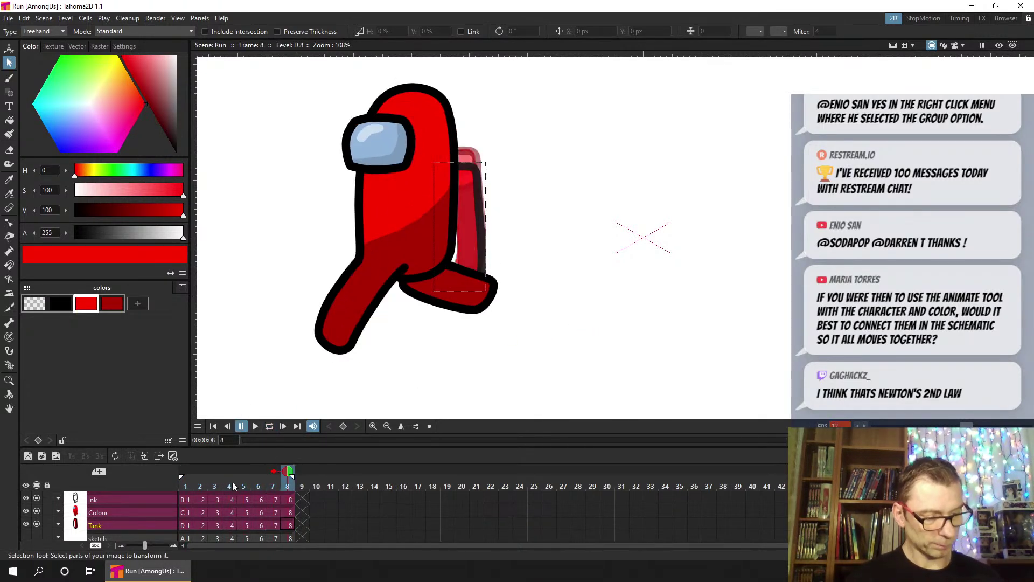
Step through frames 1 to 7 one at a time to examine the tank's height against the body
left_click(199, 485)
left_click(187, 486)
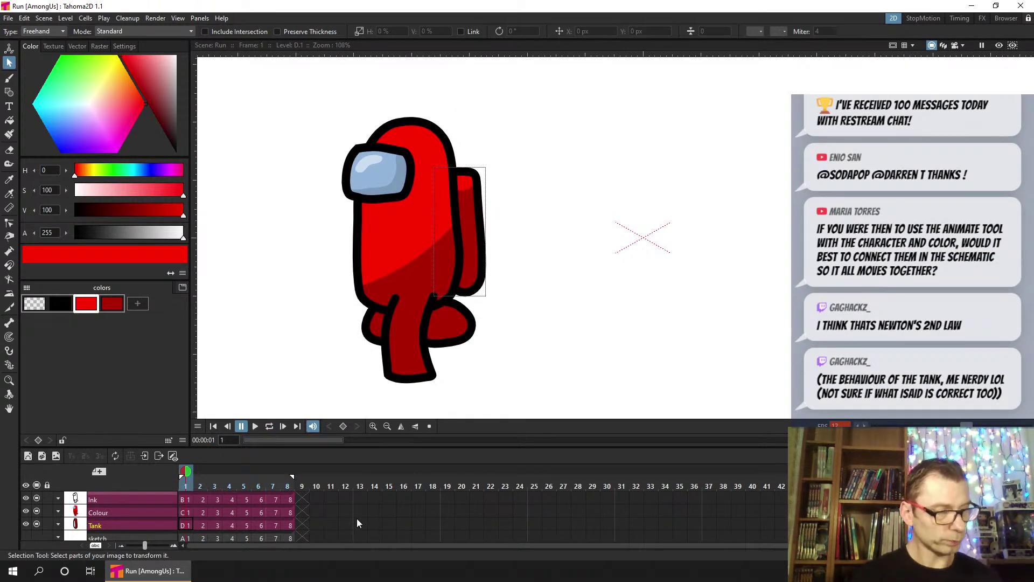
key("period")
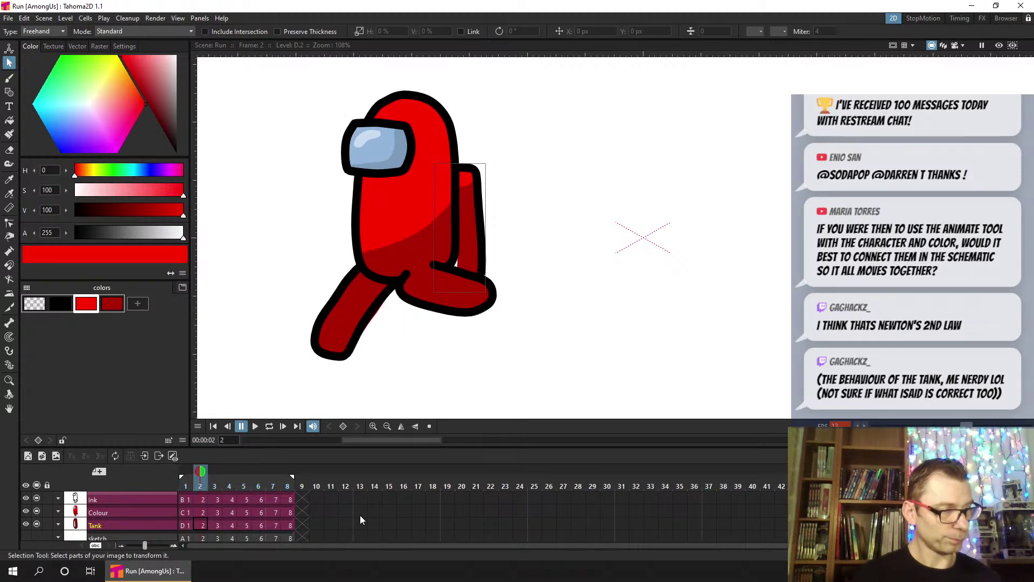
key("period")
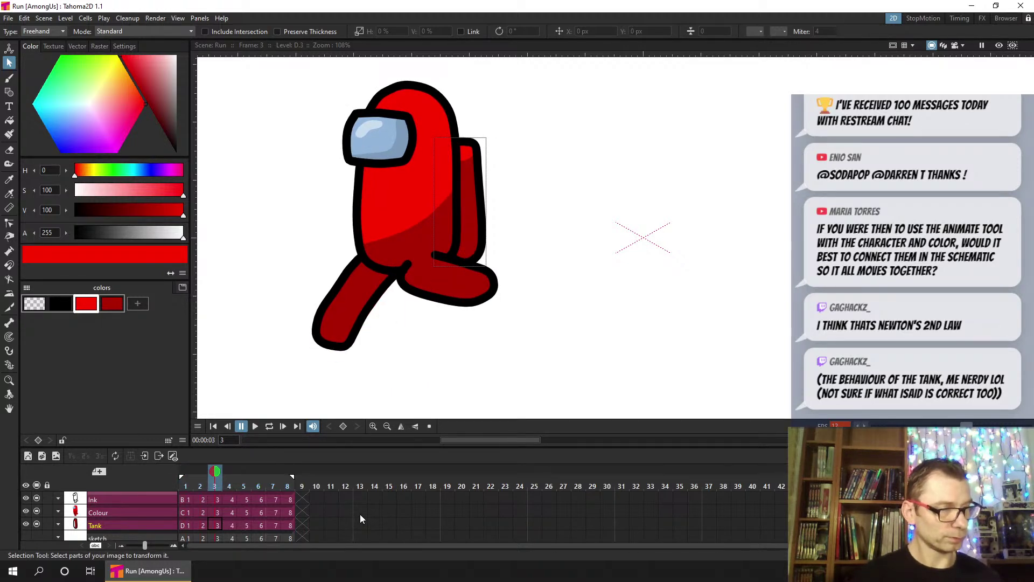
key("period")
key("Up")
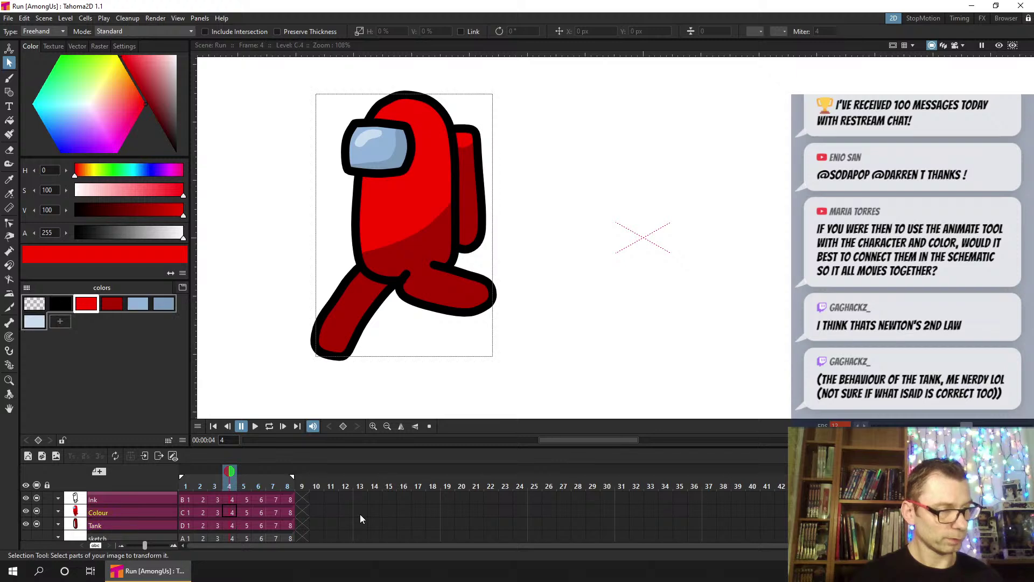
key("comma")
left_click(214, 524)
key("period")
key("comma")
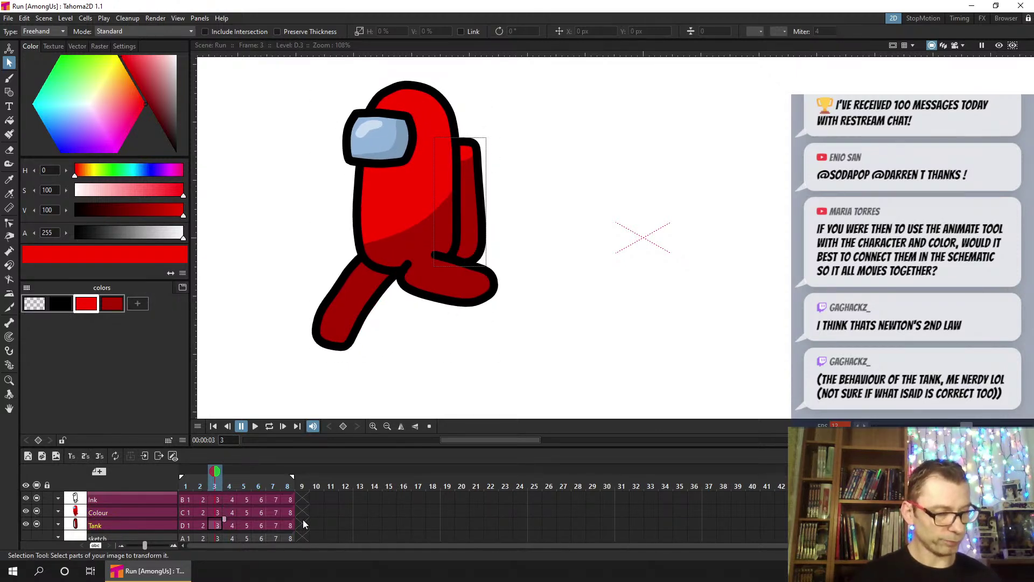
key("period")
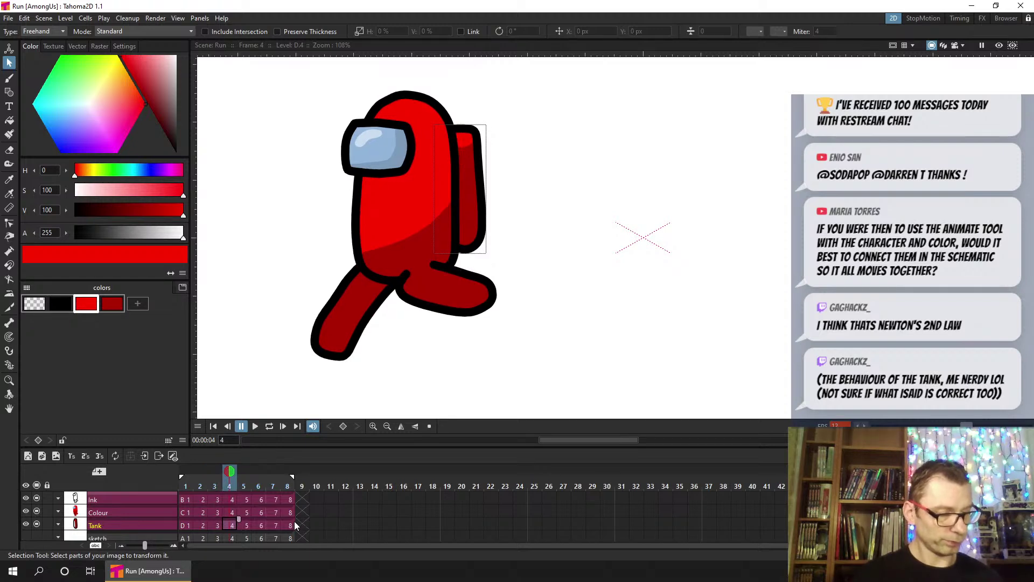
key("period")
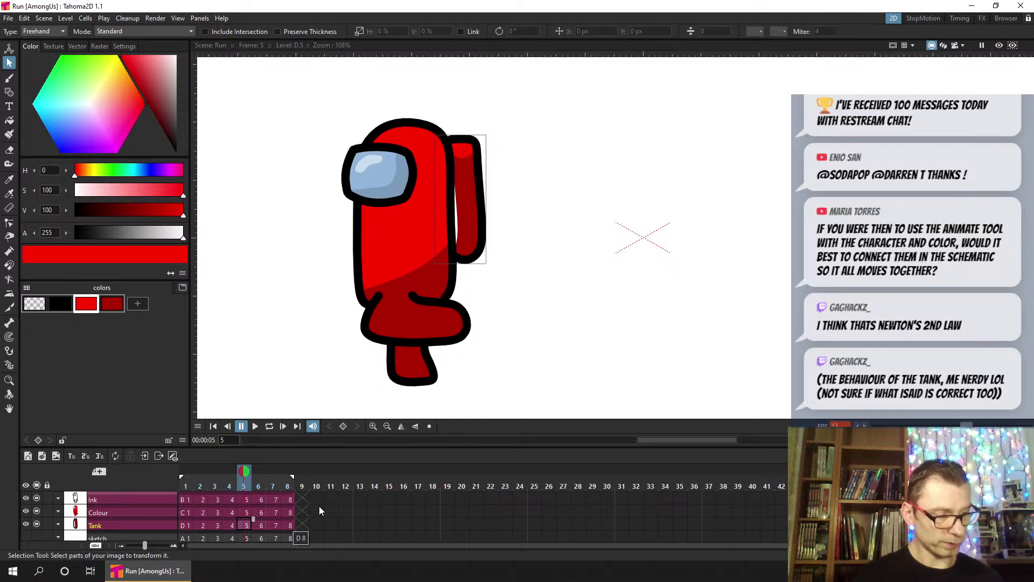
key("period")
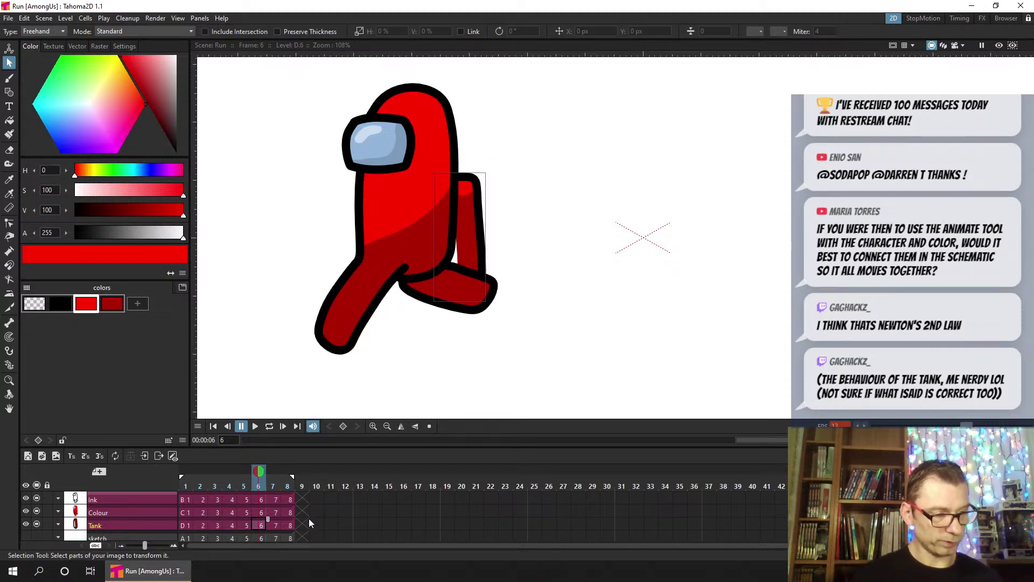
key("period")
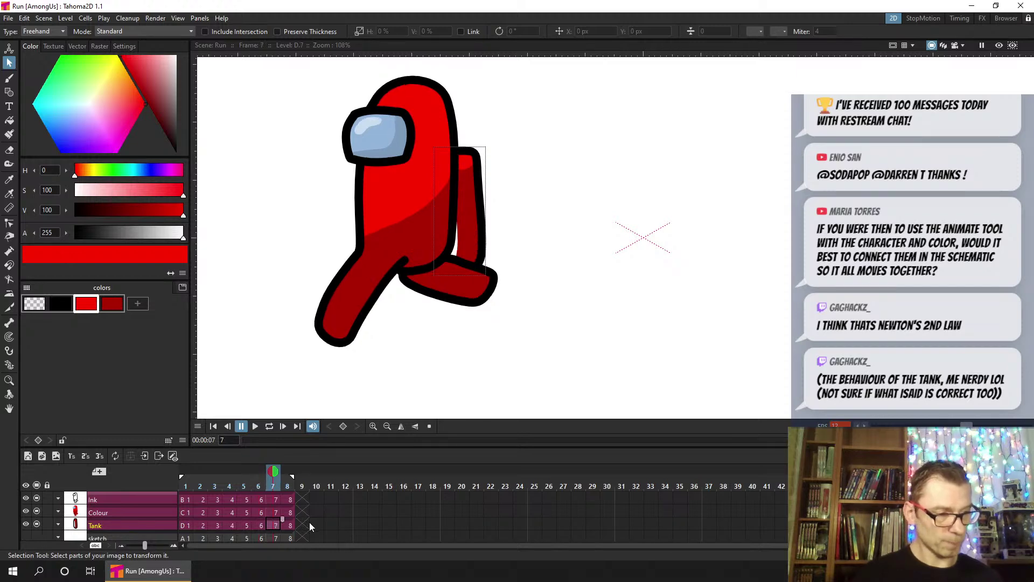
Select the whole tank drawing on frame 6 and move it up by 15.75 px
left_click(258, 525)
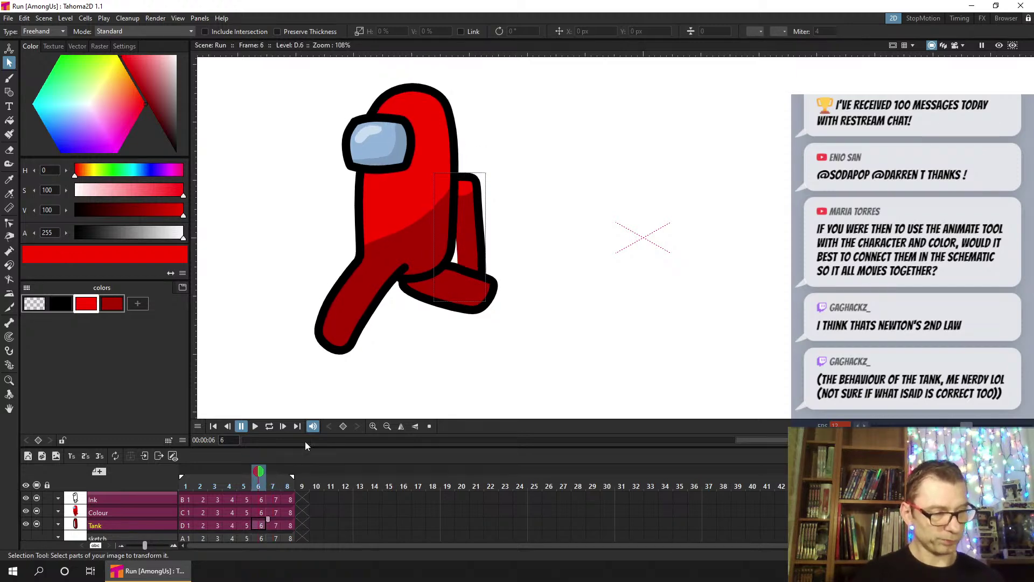
mouse_move(520, 170)
left_mouse_down()
mouse_move(398, 252)
mouse_move(491, 335)
mouse_move(533, 331)
left_mouse_up()
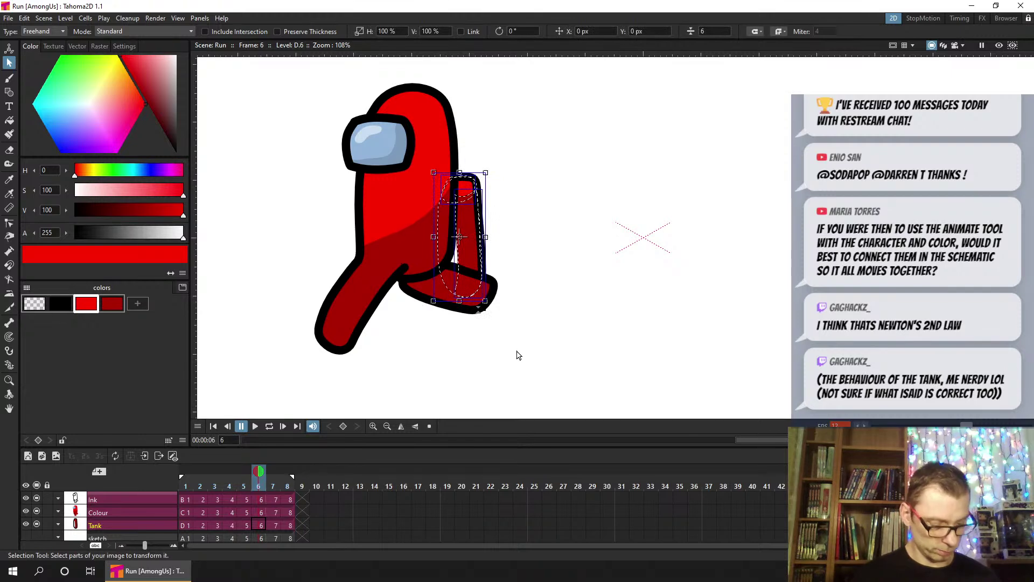
key("Up")
key("Up")
key("Up")
key("Up")
key("Up")
key("Up")
key("Up")
key("Up")
key("Up")
key("Up")
key("Up")
key("Up")
key("Up")
key("Up")
key("Up")
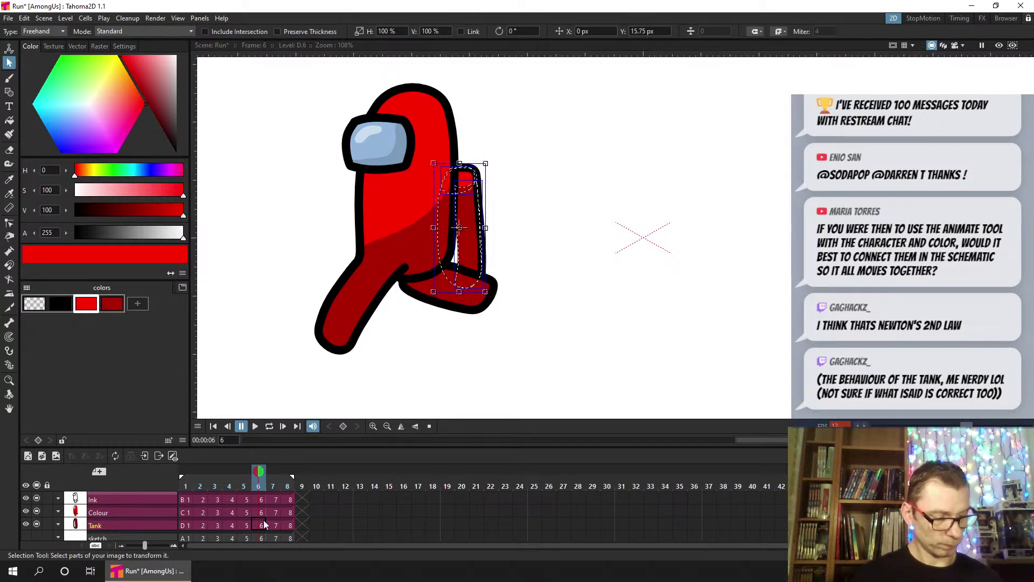
Select the whole tank drawing on frame 7 and move it up by 2.25 px
left_click(273, 525)
mouse_move(538, 156)
left_mouse_down()
mouse_move(474, 121)
mouse_move(519, 302)
mouse_move(533, 259)
left_mouse_up()
key("Up")
key("Up")
key("Up")
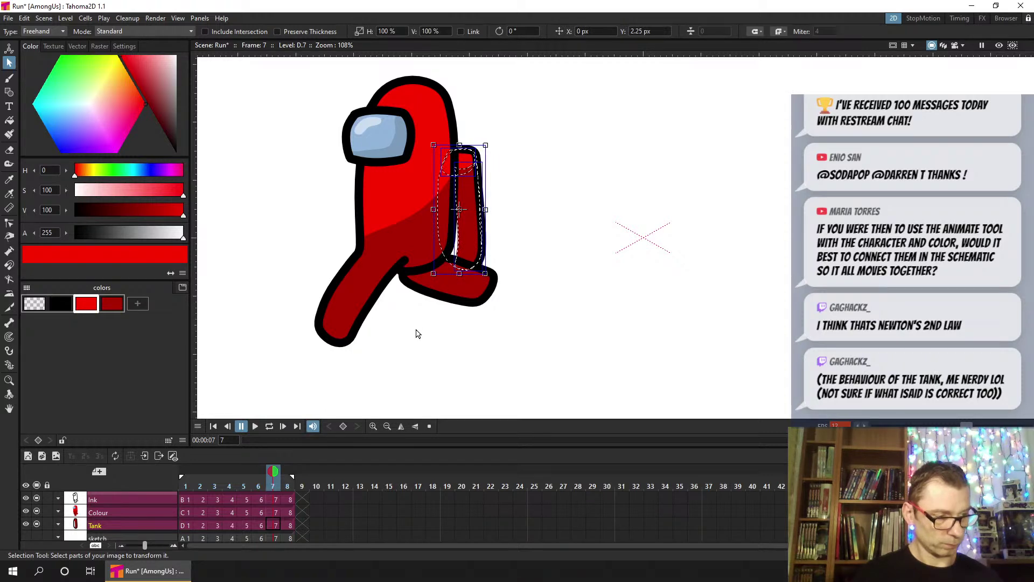
Compare frames 7 and 8 and move the tank on frame 8 up by 2.25 px
left_click(273, 485)
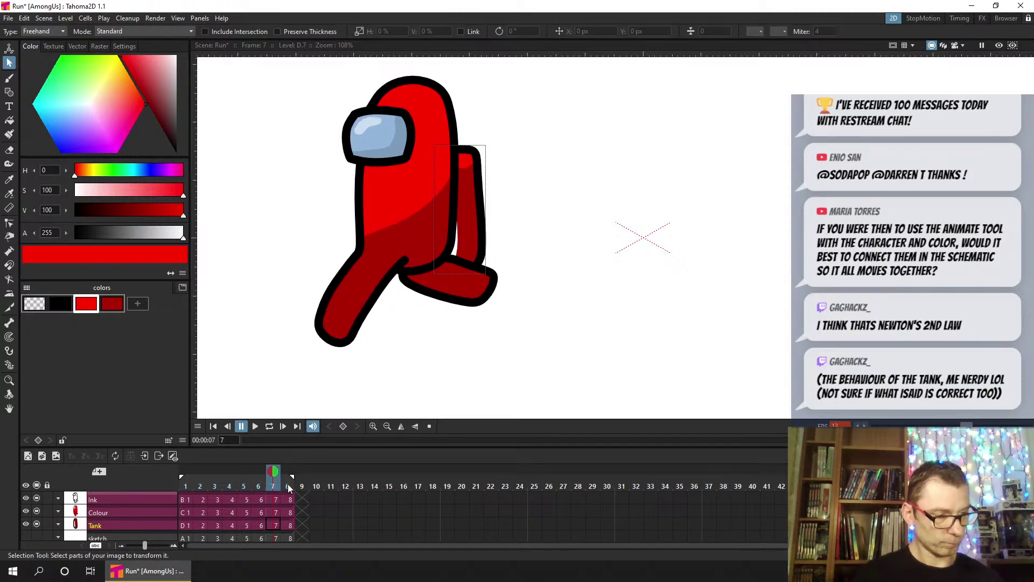
left_click(288, 487)
left_click(273, 485)
left_click(288, 486)
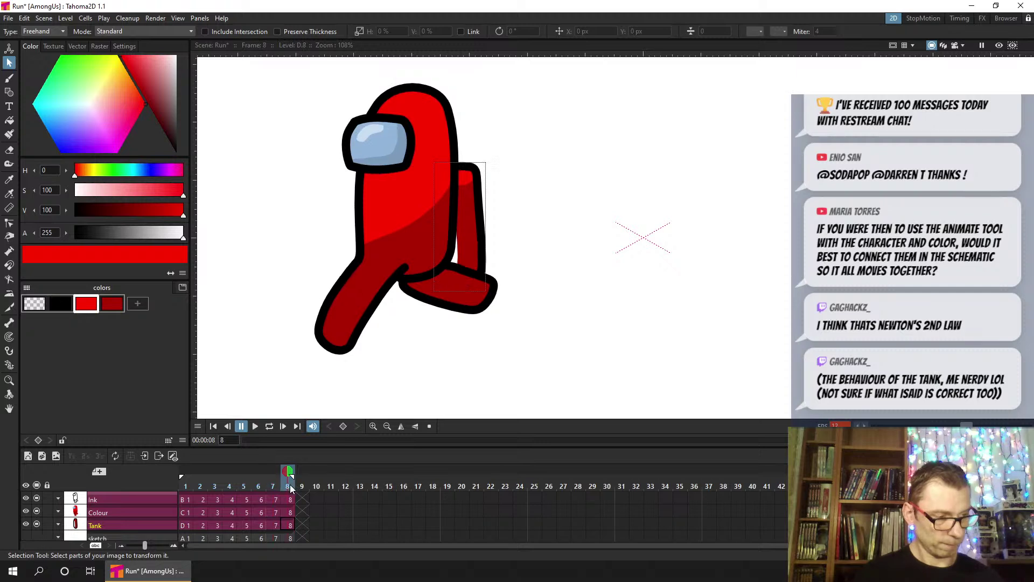
left_click(469, 253)
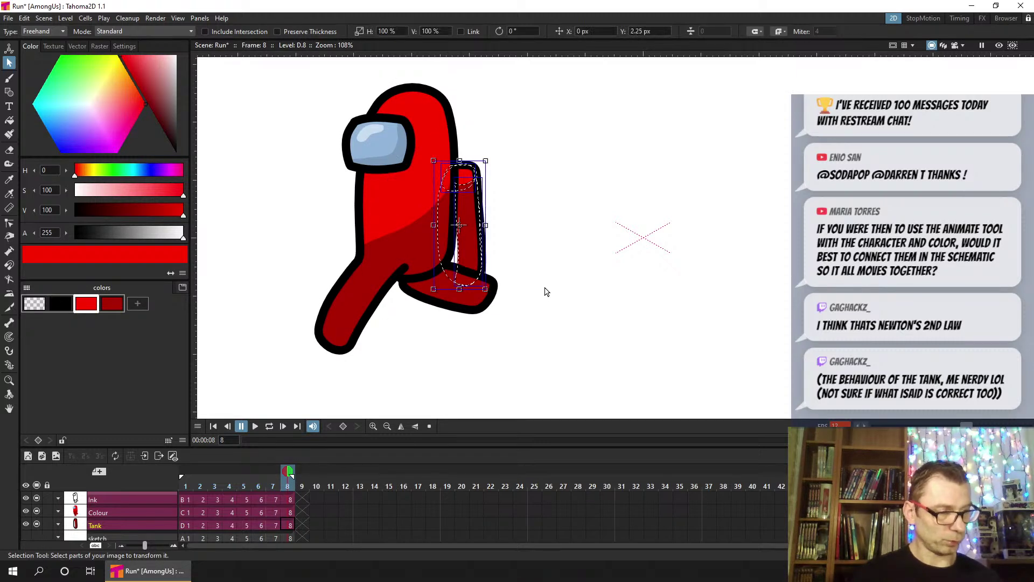
key("comma")
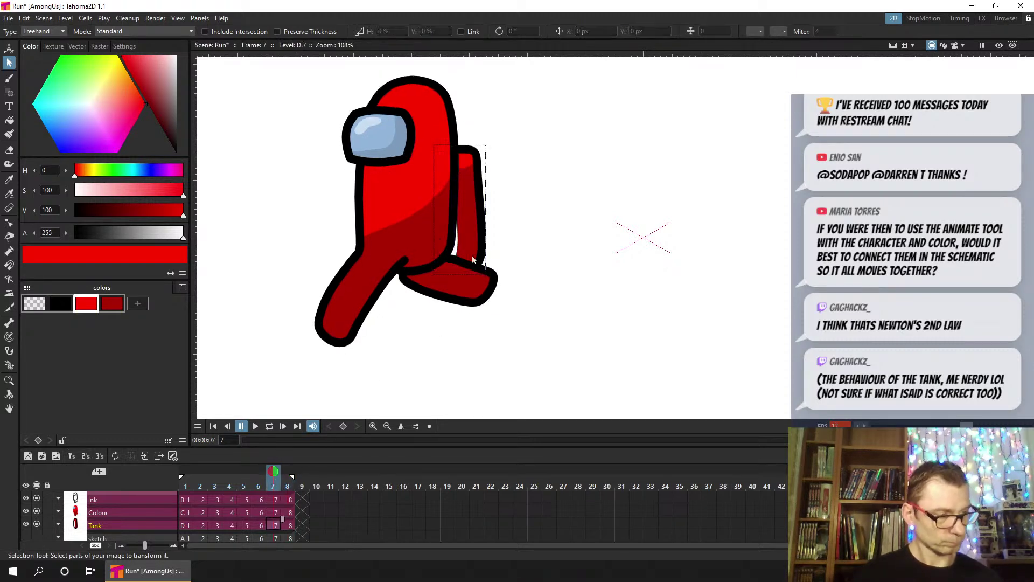
left_click(561, 319)
Preview the run cycle in a loop, save the scene, and stop on frame 1
left_click(269, 427)
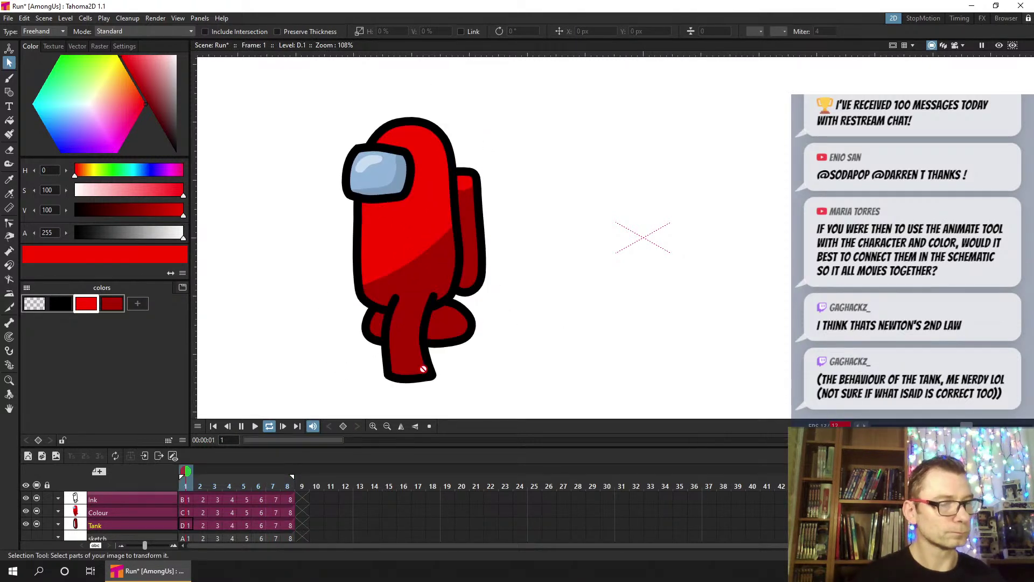
key("ctrl+s")
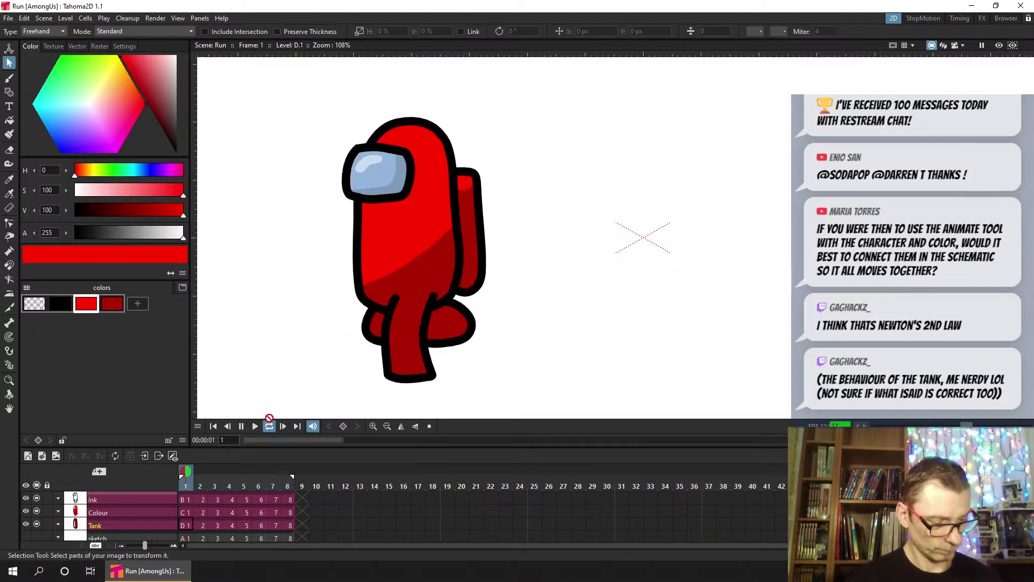
left_click(241, 426)
left_click(186, 485)
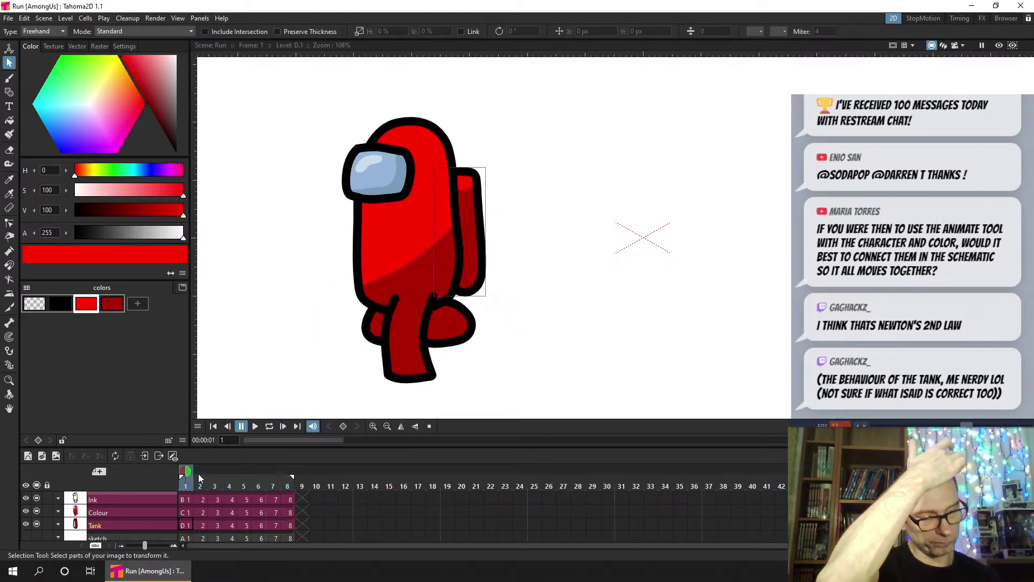
Check the first frames and lower the Colour layer's opacity to 26% while on frame 2
left_click(200, 484)
left_click(215, 486)
left_click(199, 485)
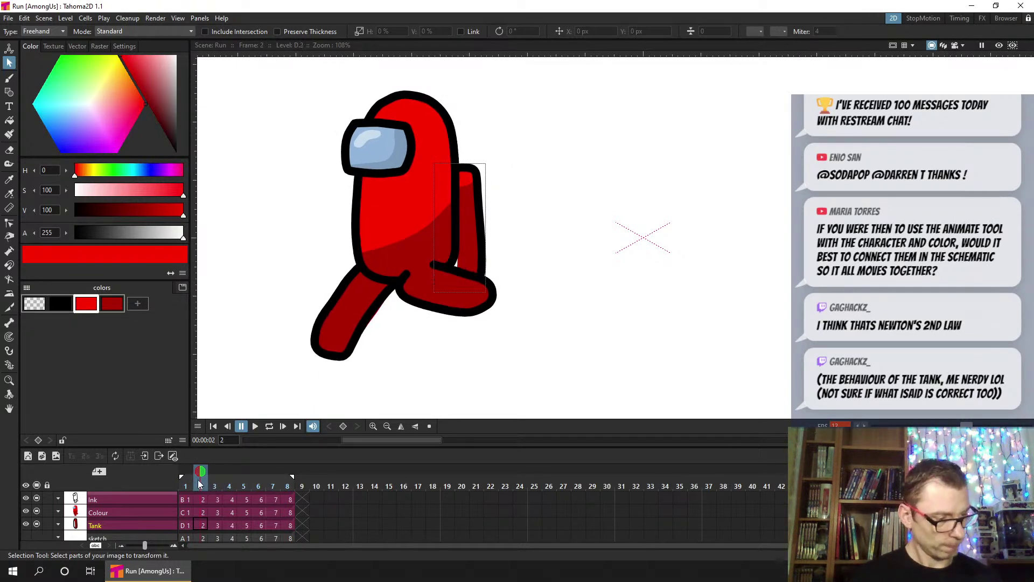
left_click(201, 524)
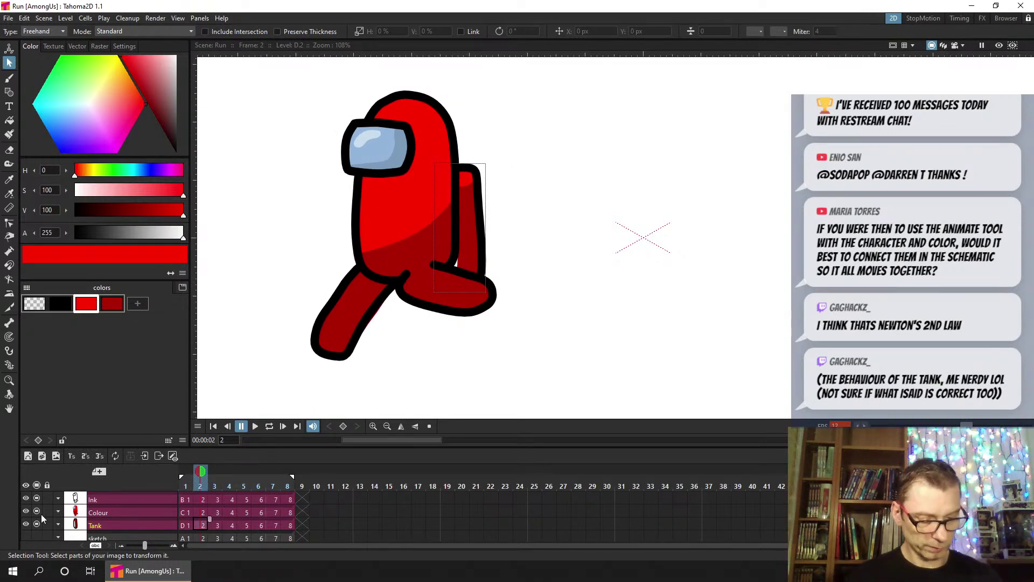
left_click(59, 512)
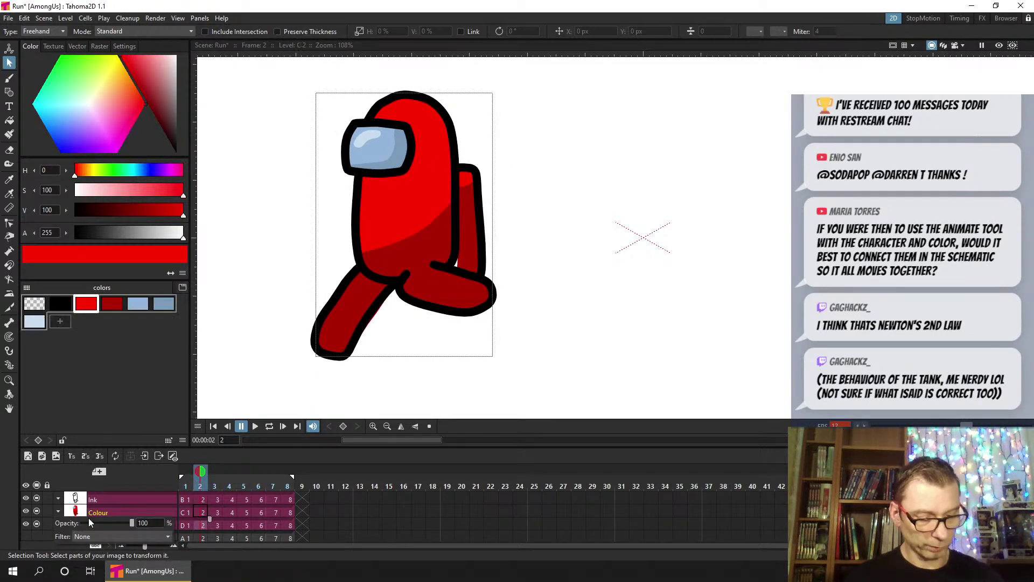
left_click_drag(93, 523, 105, 522)
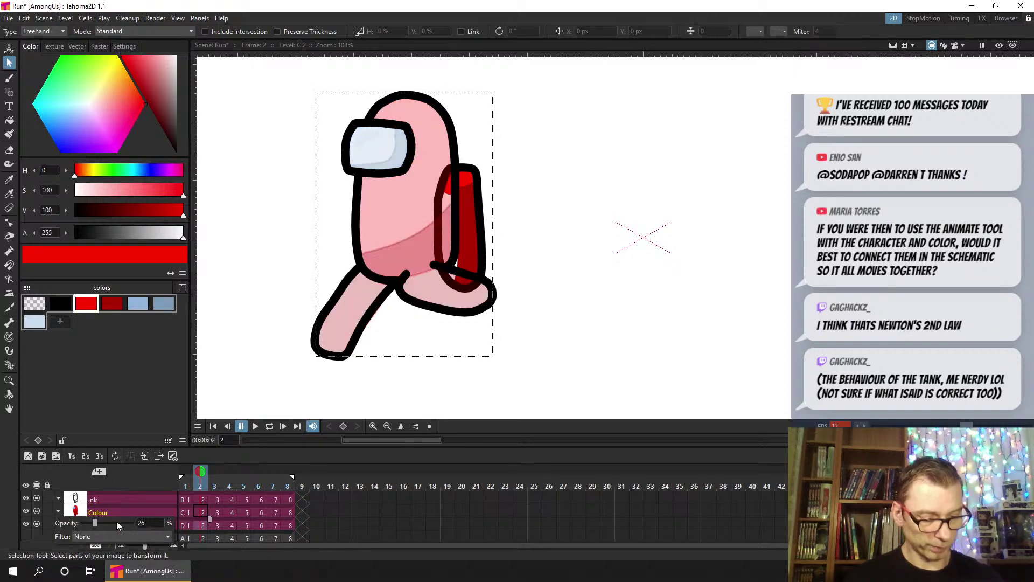
Reshape the dark shading on the frame 2 tank with the Control Point Editor, extending it behind the body to the tank's inner outline
left_click(200, 526)
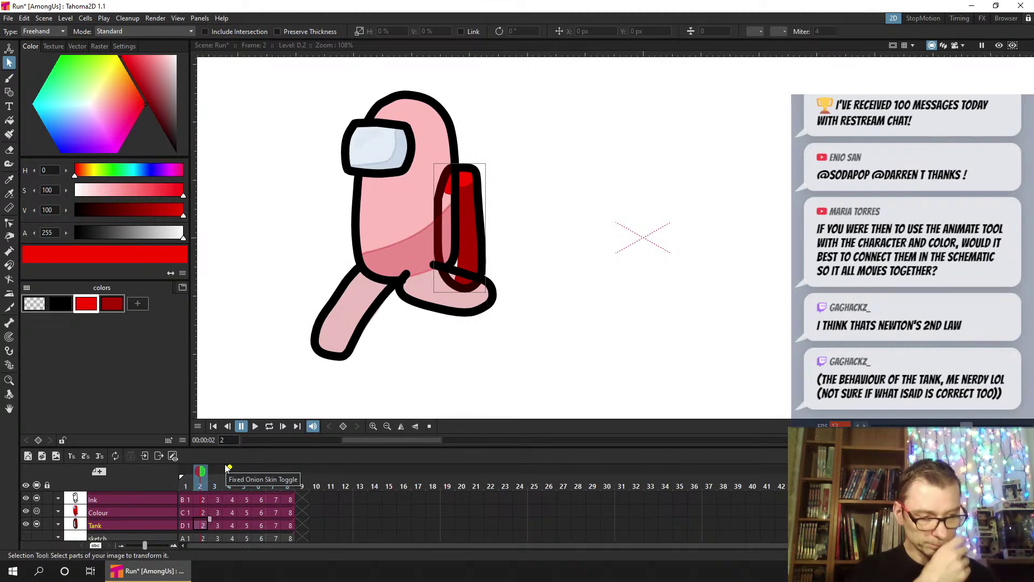
left_click(9, 223)
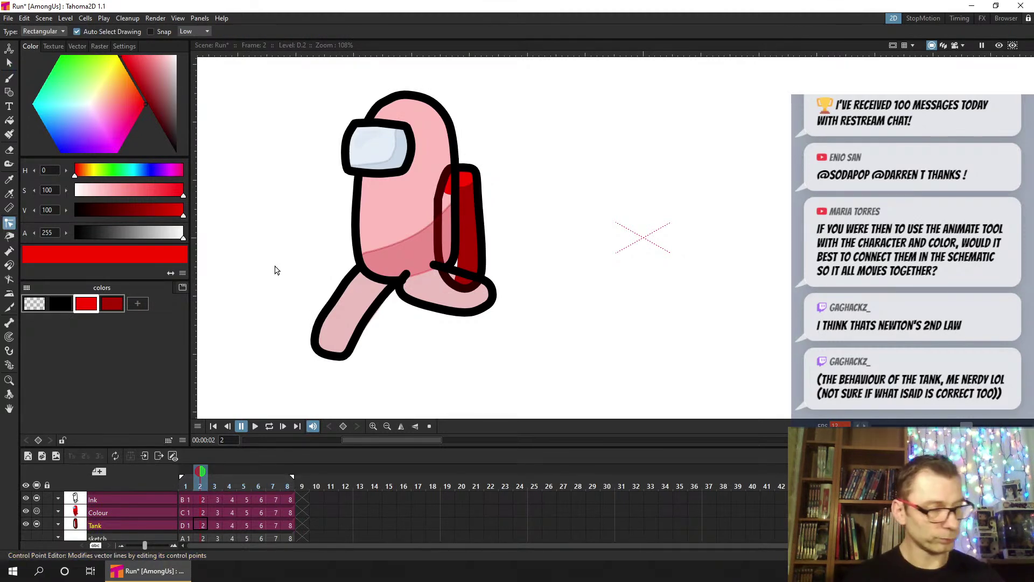
left_click(459, 260)
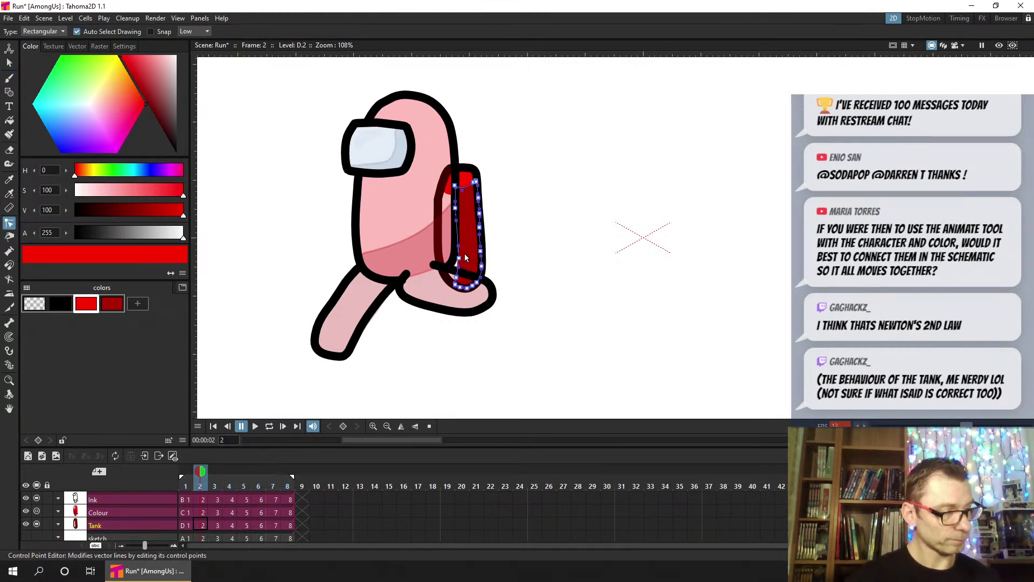
left_click_drag(457, 260, 440, 254)
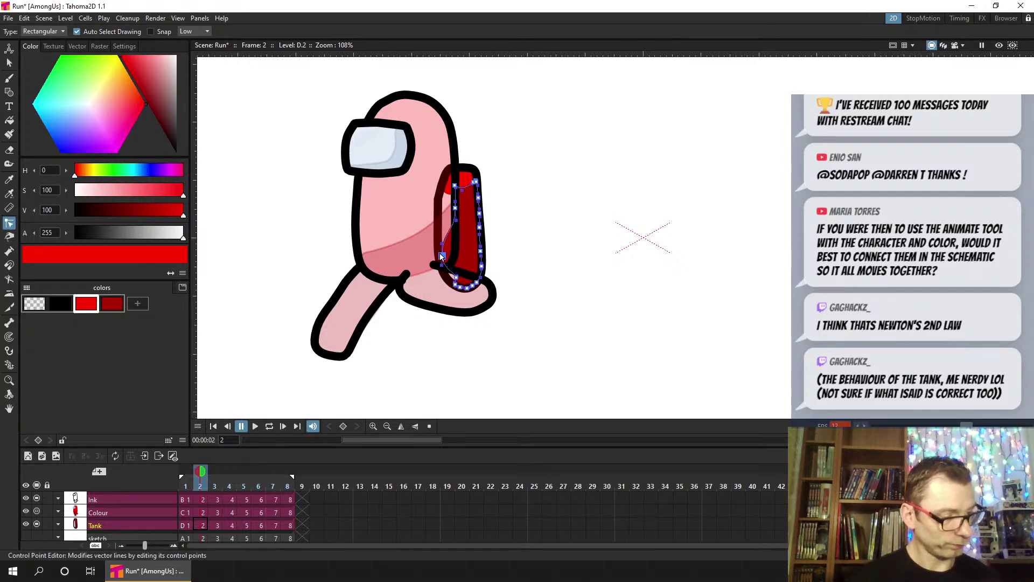
left_click(454, 277)
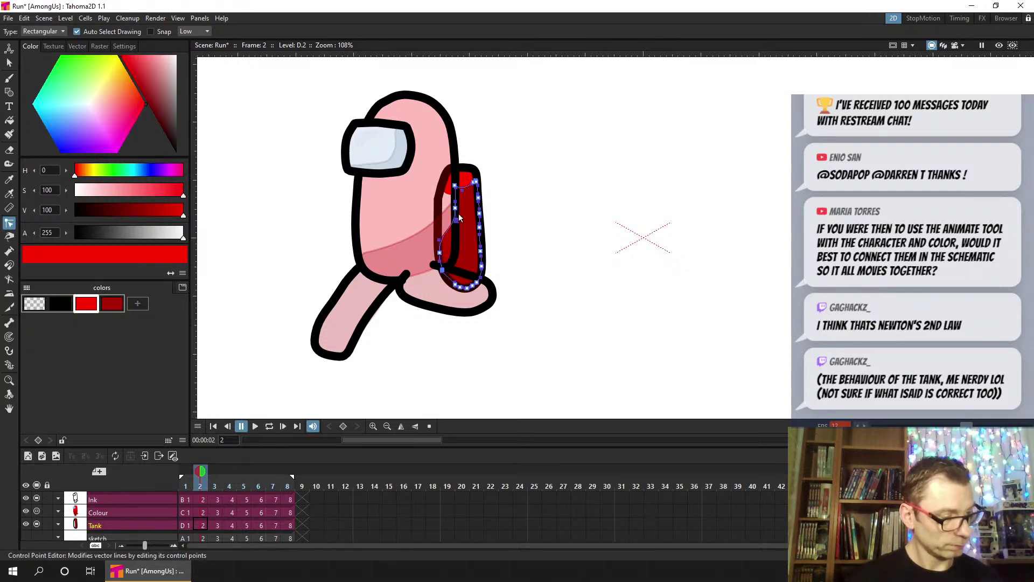
mouse_move(456, 210)
left_mouse_down()
mouse_move(439, 210)
mouse_move(444, 192)
mouse_move(436, 203)
left_mouse_up()
key("ctrl+z")
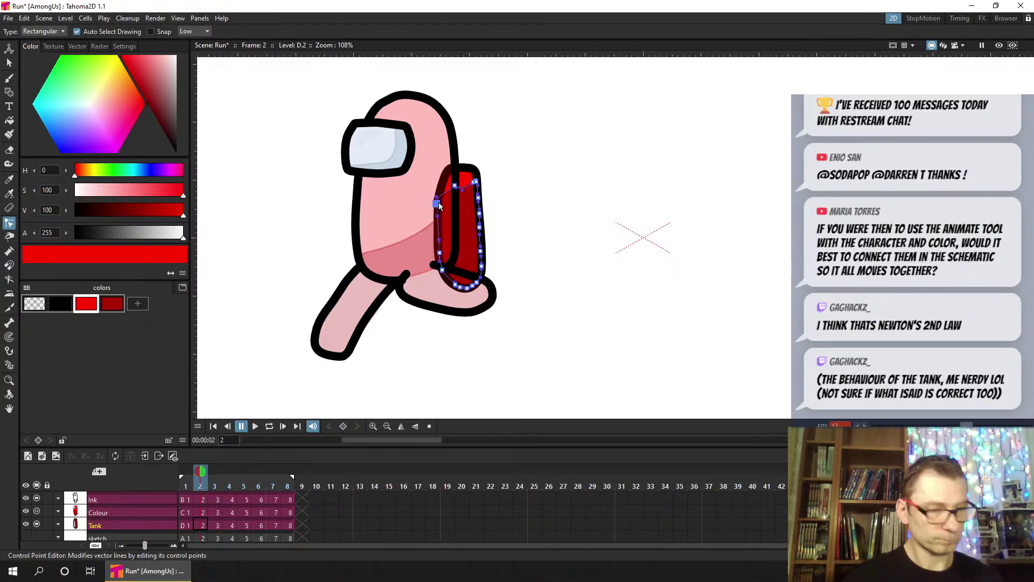
key("ctrl+s")
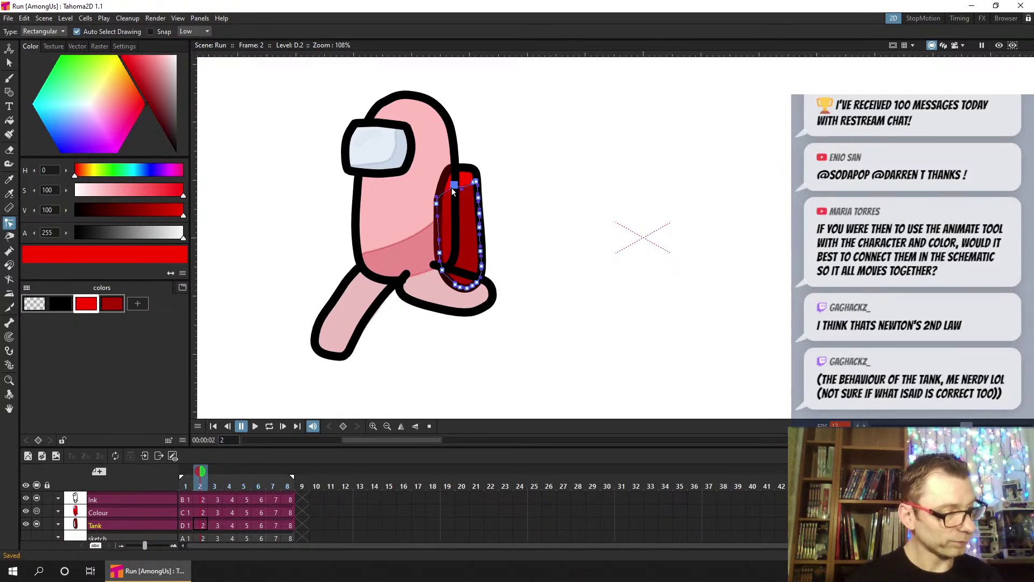
left_click_drag(445, 194, 441, 192)
Extend the tank's dark shading on frame 3 behind the body by moving its body-side control points to the tank's inner outline
left_click(217, 525)
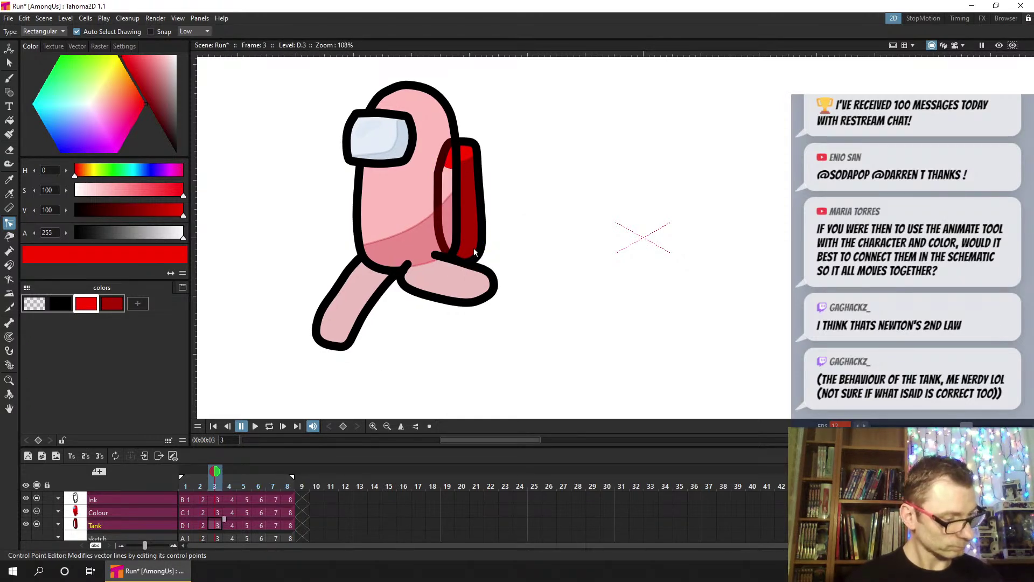
left_click(458, 208)
left_click(467, 159)
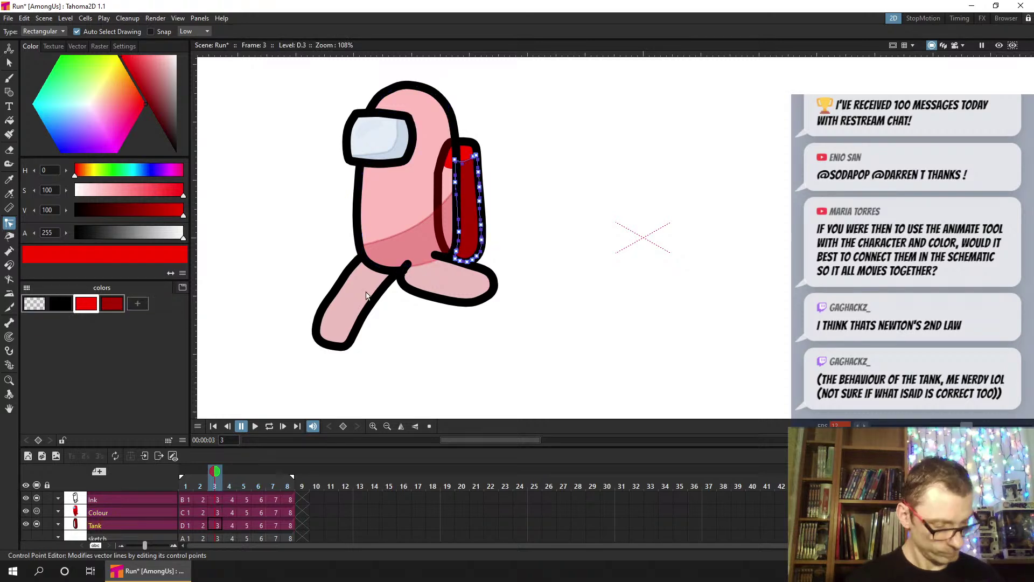
left_click_drag(454, 183, 438, 182)
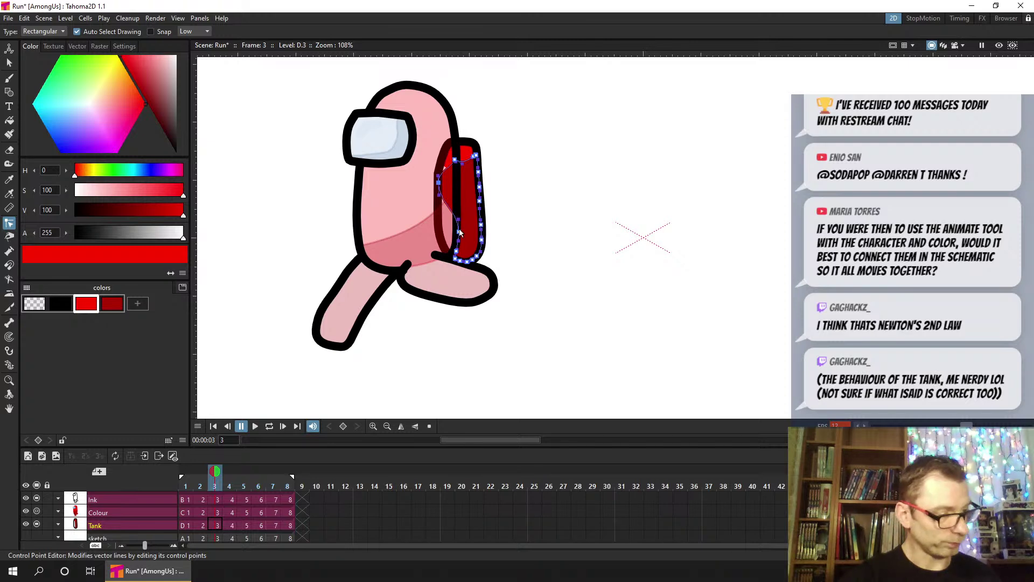
left_click_drag(460, 218, 450, 259)
left_click(455, 258)
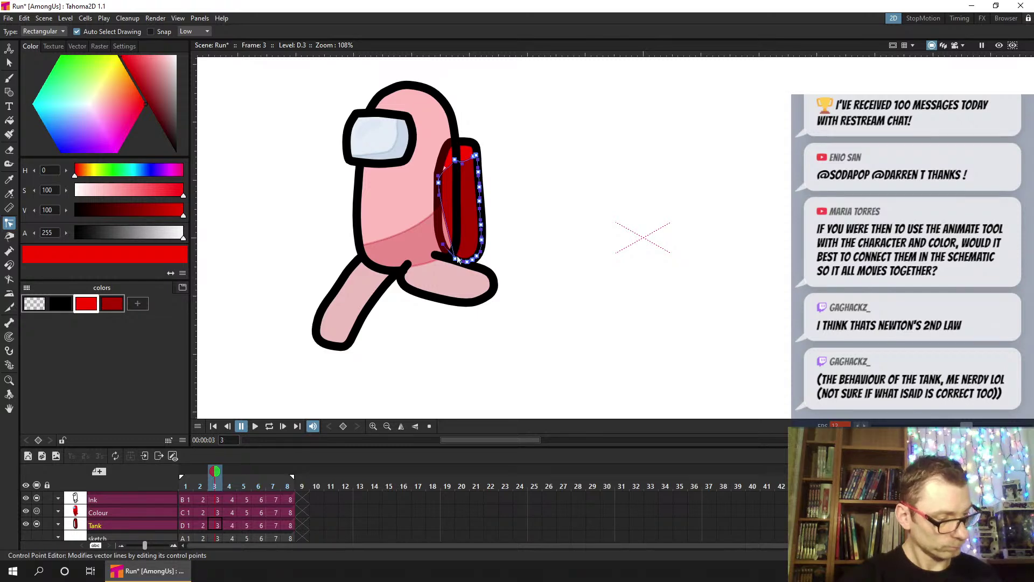
left_click_drag(455, 259, 436, 243)
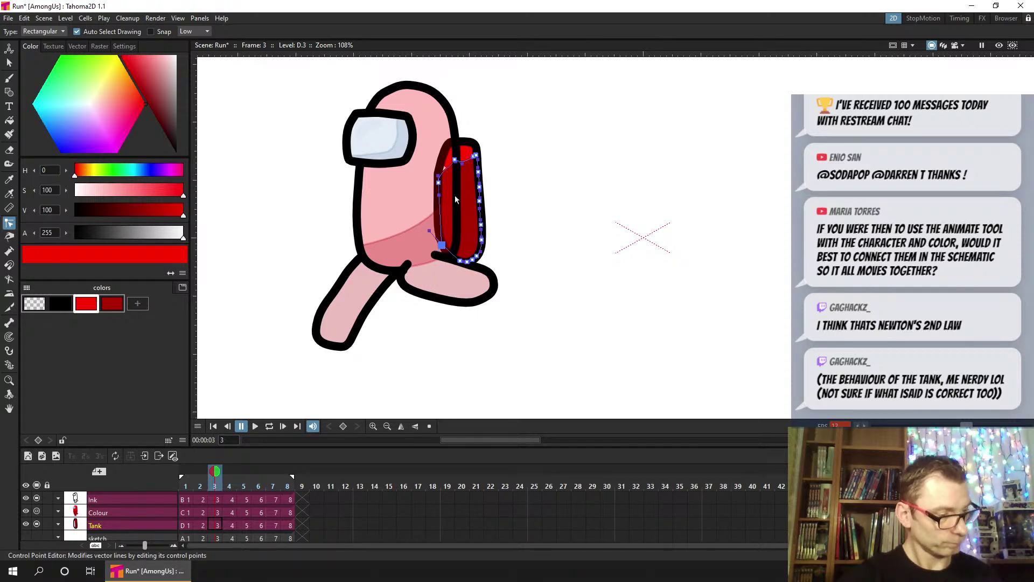
left_click(446, 167)
left_click_drag(445, 170, 440, 171)
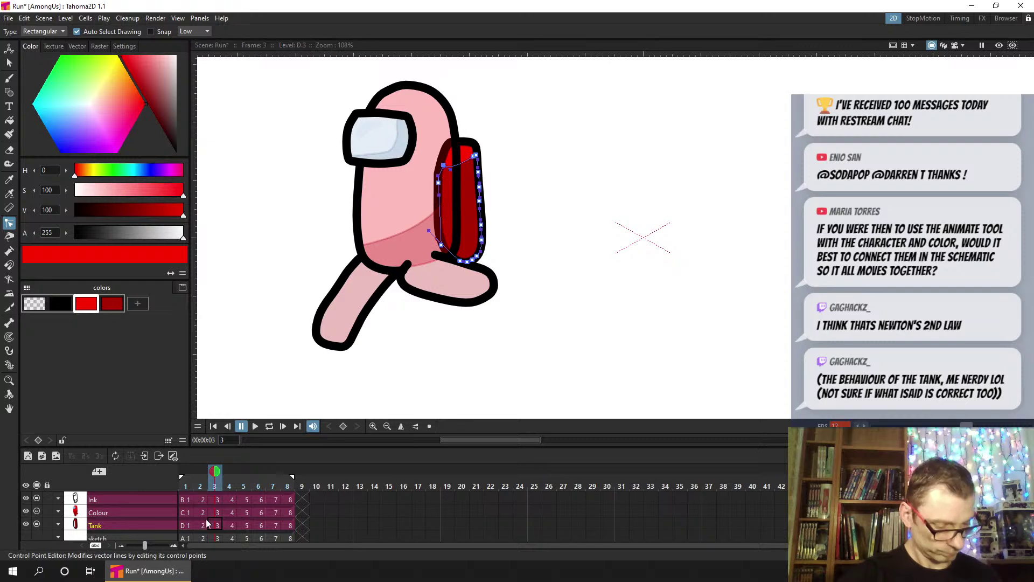
Stretch the dark shading on the tanks of frames 4 and 5 across to their inner outlines
left_click(229, 525)
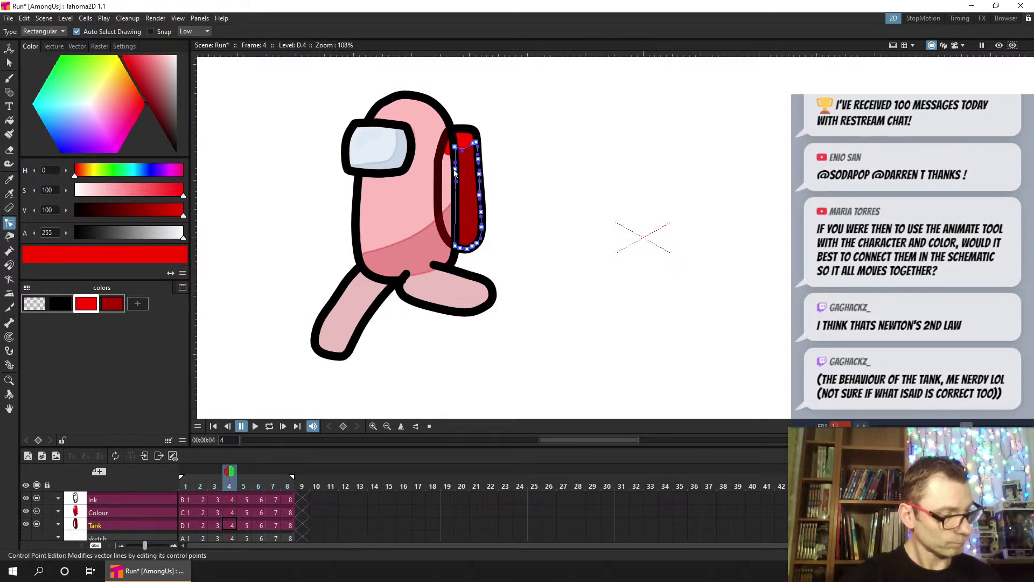
left_click_drag(455, 169, 441, 241)
left_click(456, 247)
left_click(247, 523)
left_click_drag(455, 159, 438, 168)
Pull the frame 6 tank shading's body-side control points out to the inner outline and save the scene
left_click(260, 523)
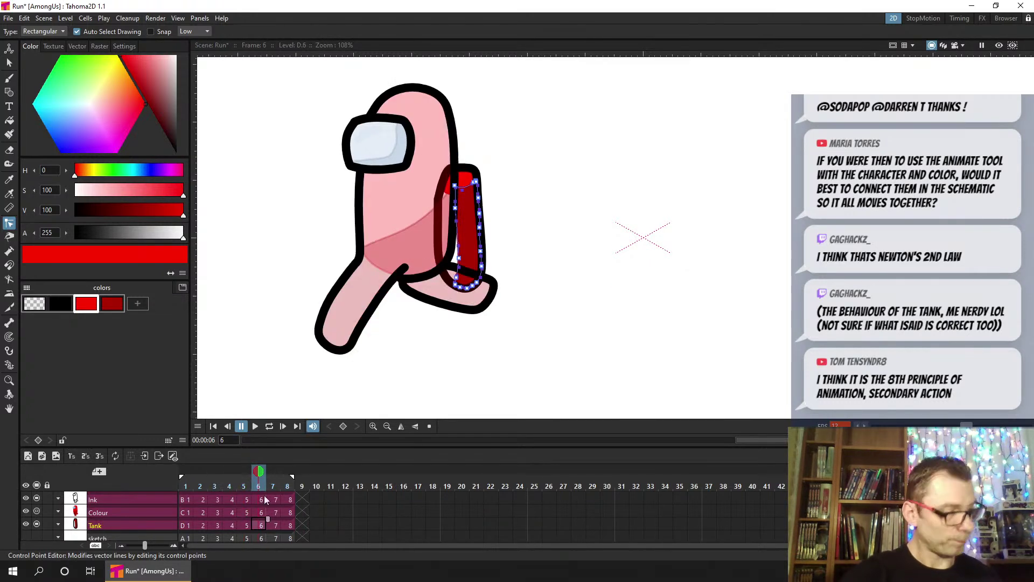
left_click_drag(459, 260, 438, 266)
left_click_drag(454, 185, 436, 195)
key("ctrl+s")
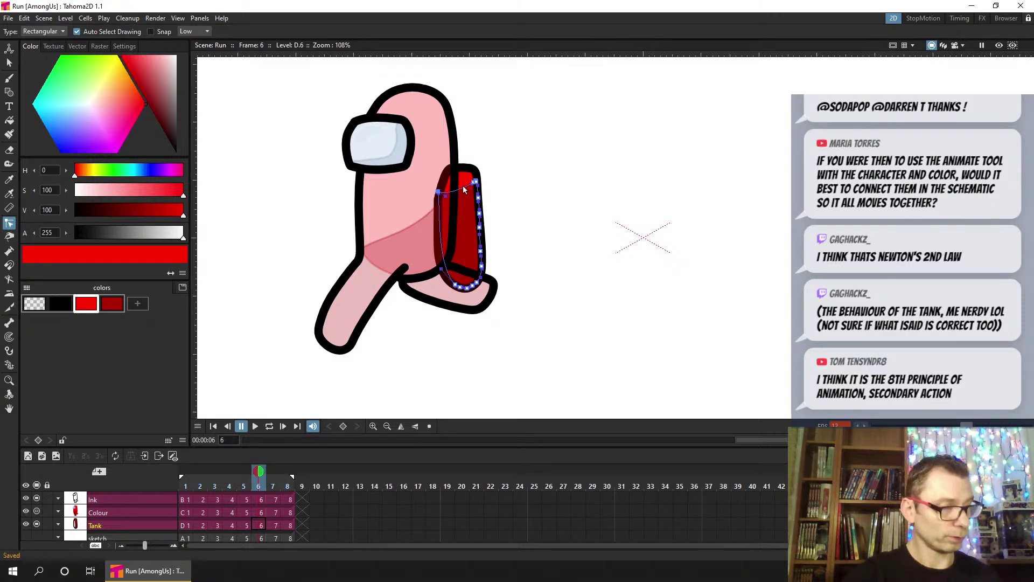
left_click(273, 523)
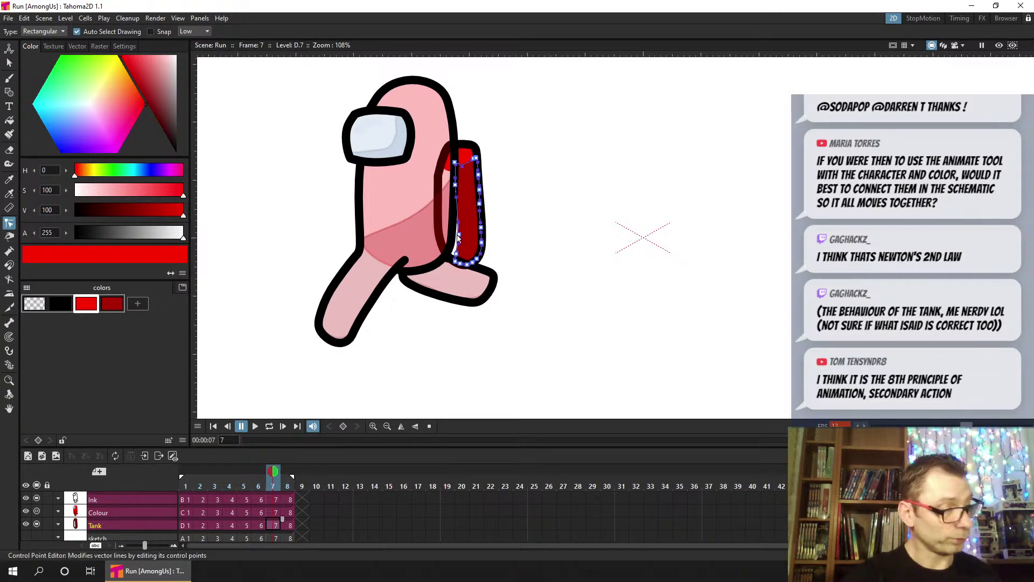
key("Delete")
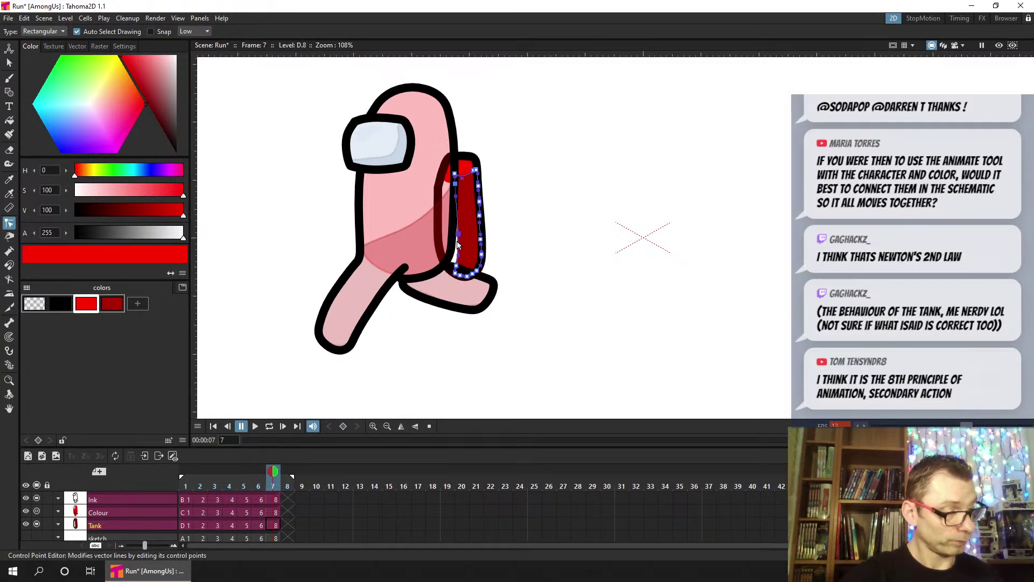
key("period")
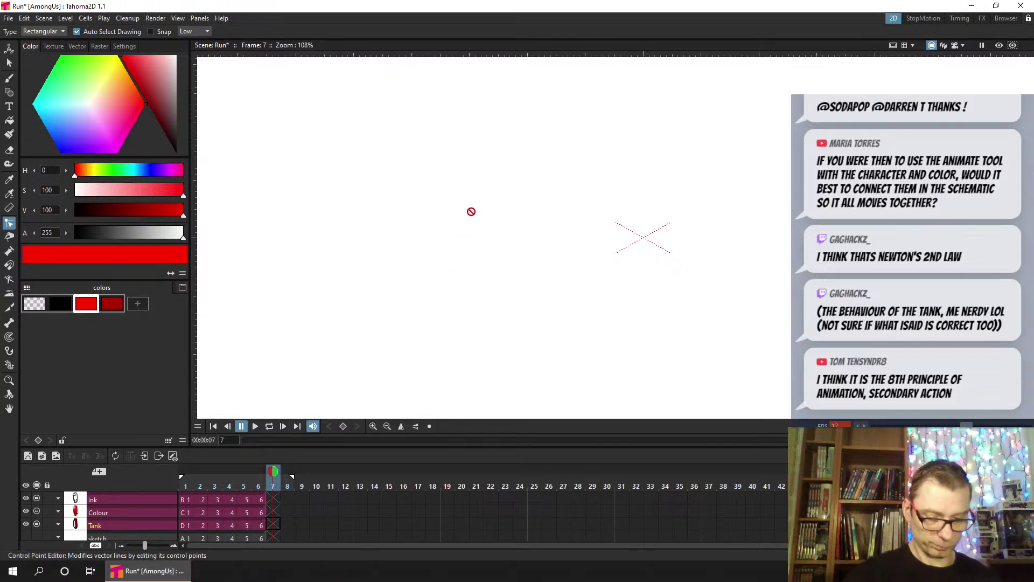
key("comma")
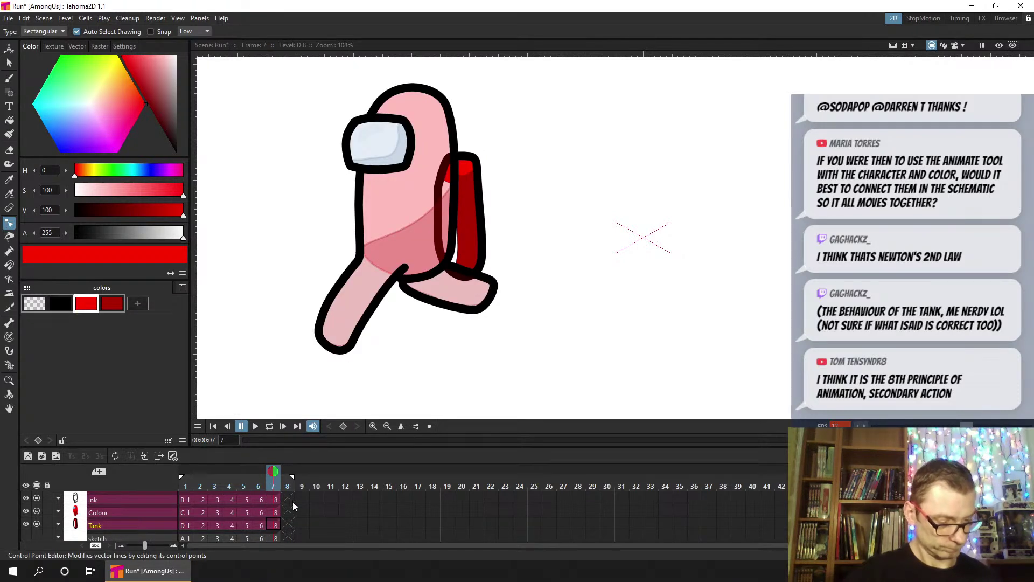
left_click(260, 525)
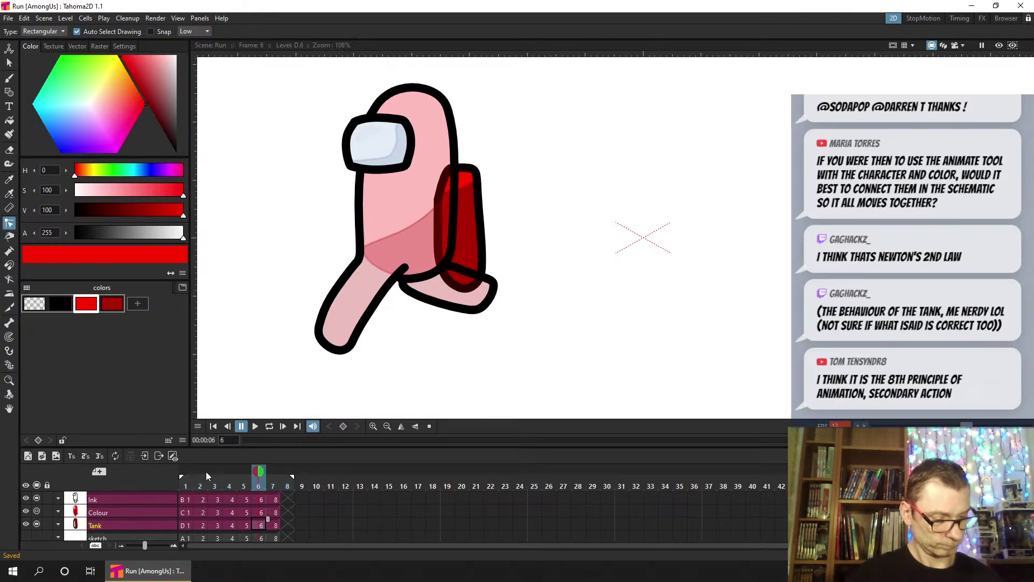
key("ctrl+z")
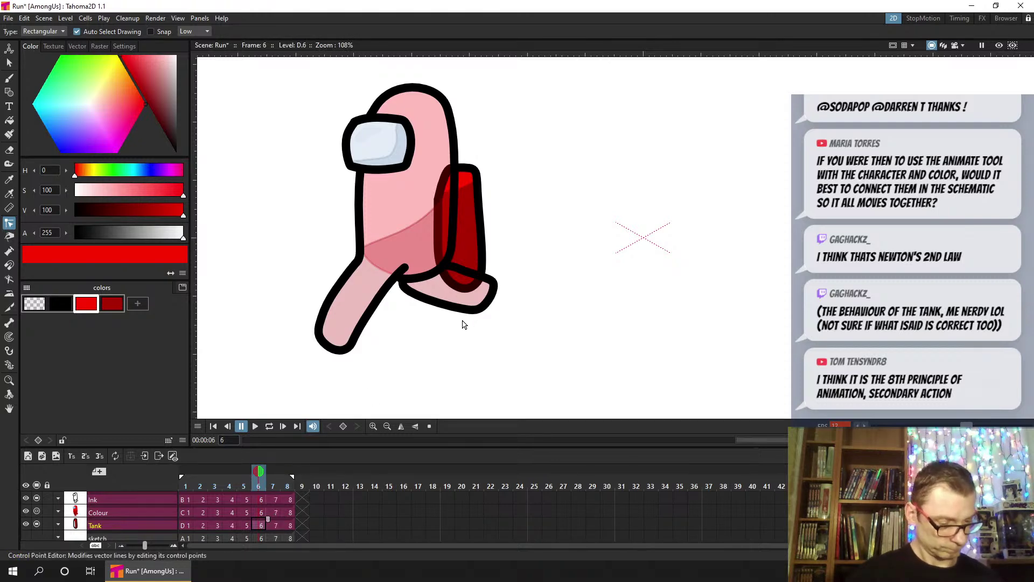
left_click(259, 525)
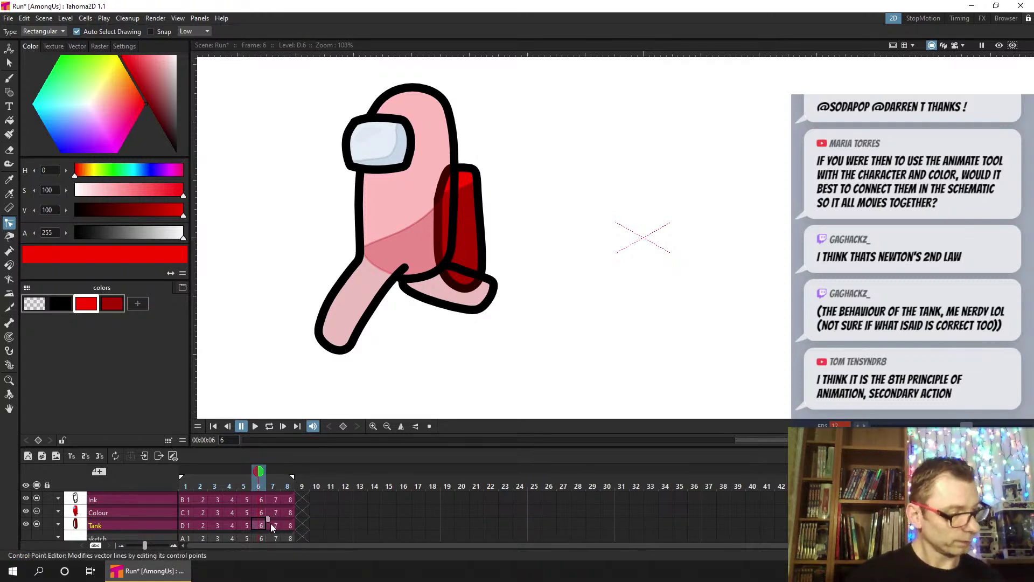
Save the scene and reshape the tank's dark shading on frame 7 so it reaches the inner outline behind the body
left_click(271, 524)
key("ctrl+s")
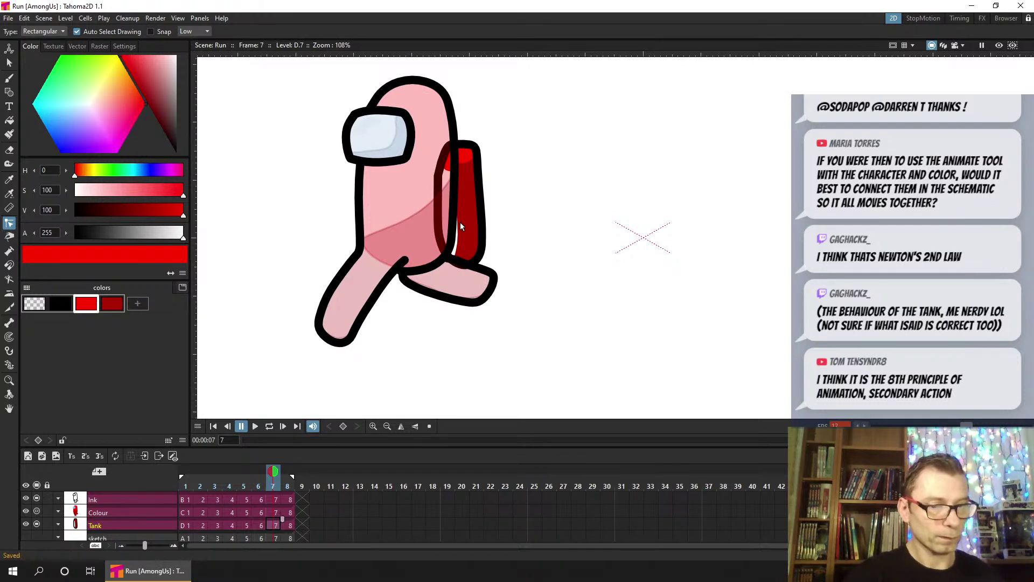
left_click(457, 244)
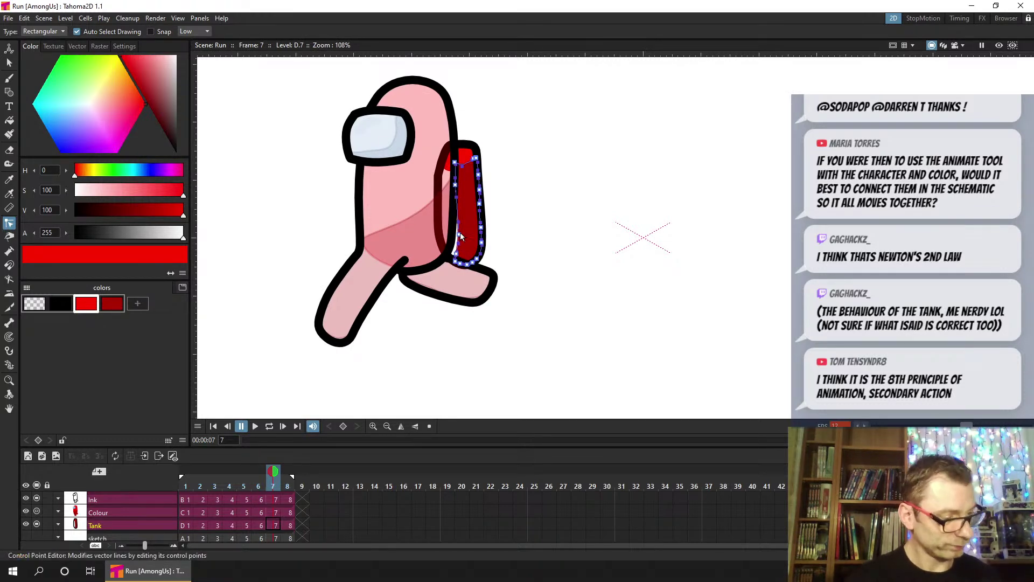
left_click(458, 233)
left_click_drag(459, 235, 456, 257)
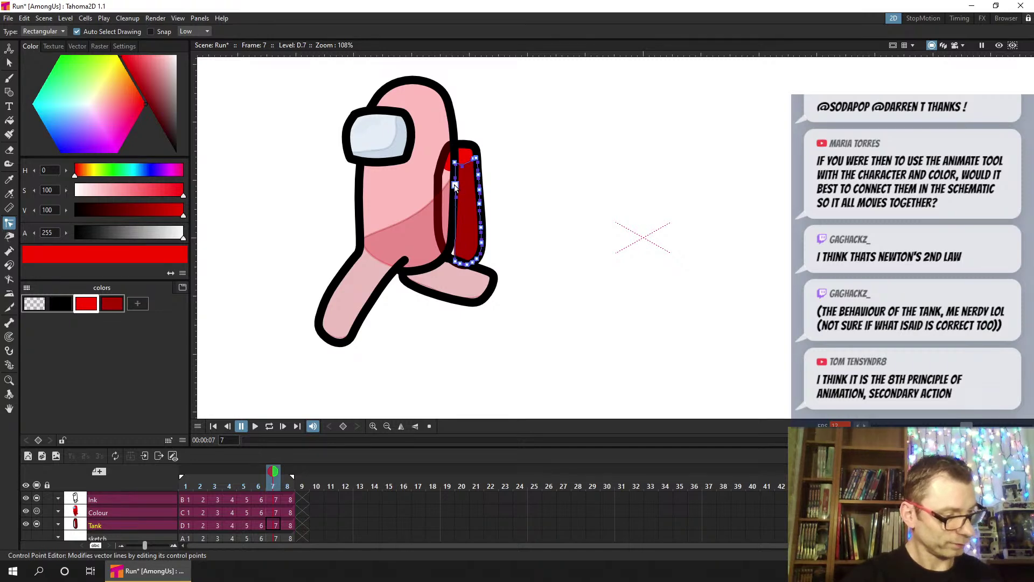
left_click_drag(456, 162, 444, 172)
left_click_drag(455, 263, 440, 241)
Widen the tank's dark shading on frame 8 to the inner outline and save the scene
left_click(289, 526)
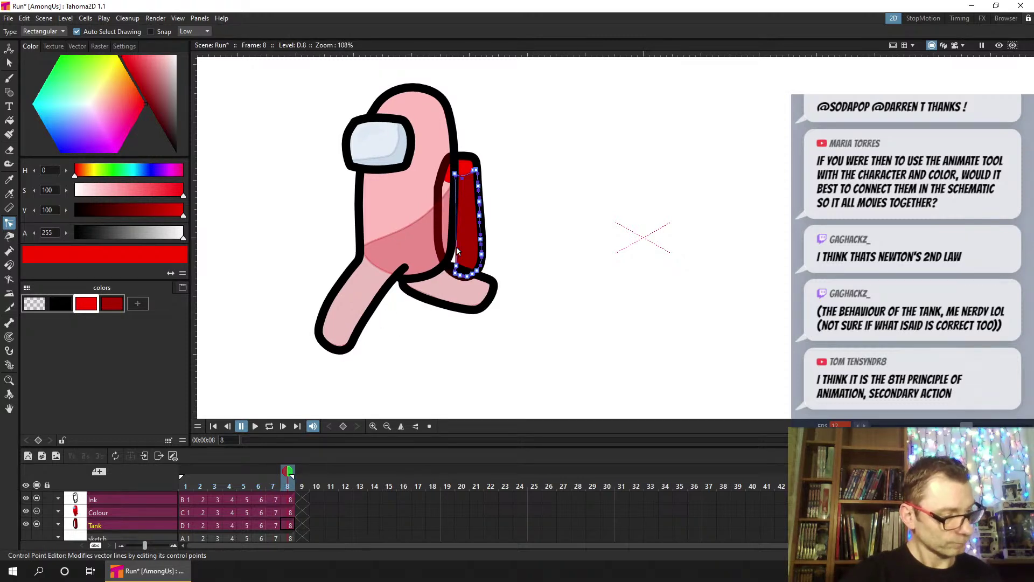
left_click_drag(454, 271, 440, 241)
left_click_drag(454, 175, 440, 184)
key("ctrl+s")
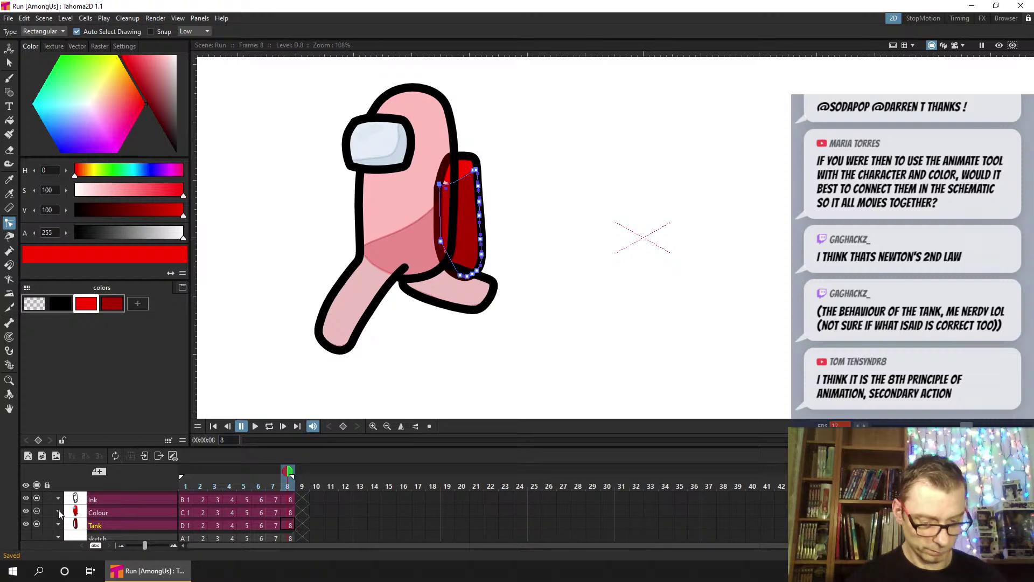
Restore the Colour layer's opacity to 100%, save the scene and clear the shape selection
left_click(59, 512)
left_click_drag(97, 522, 126, 525)
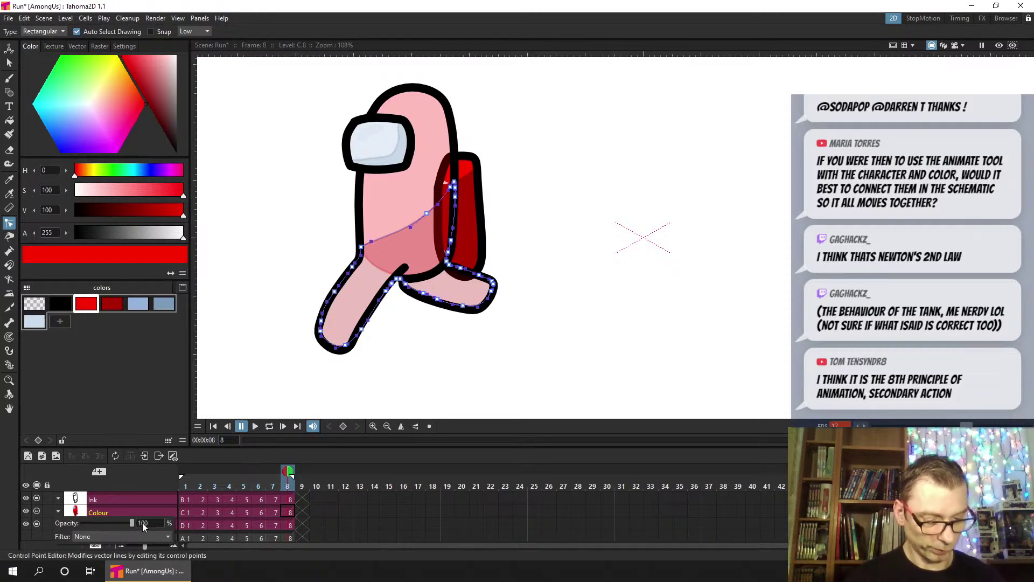
left_click(290, 516)
key("ctrl+s")
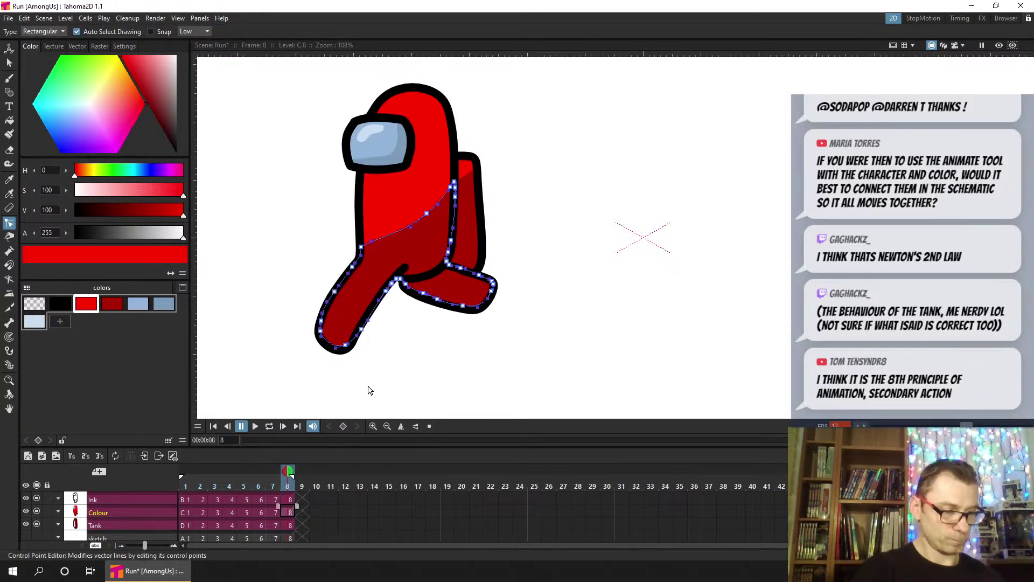
left_click(390, 366)
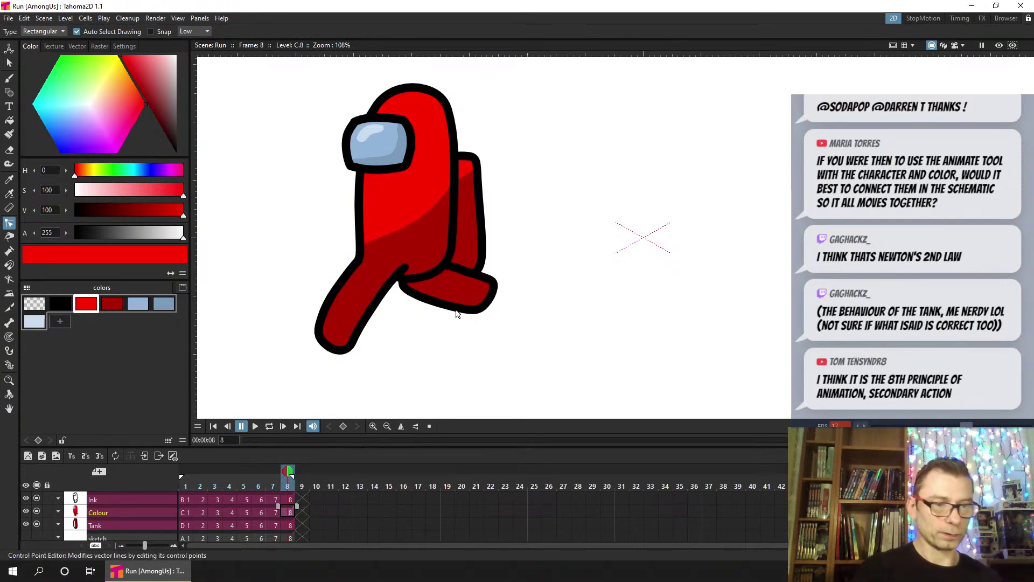
Play the full run cycle in a loop with the whole camera frame in view and stop on frame 1
scroll(532, 301, "down", 2)
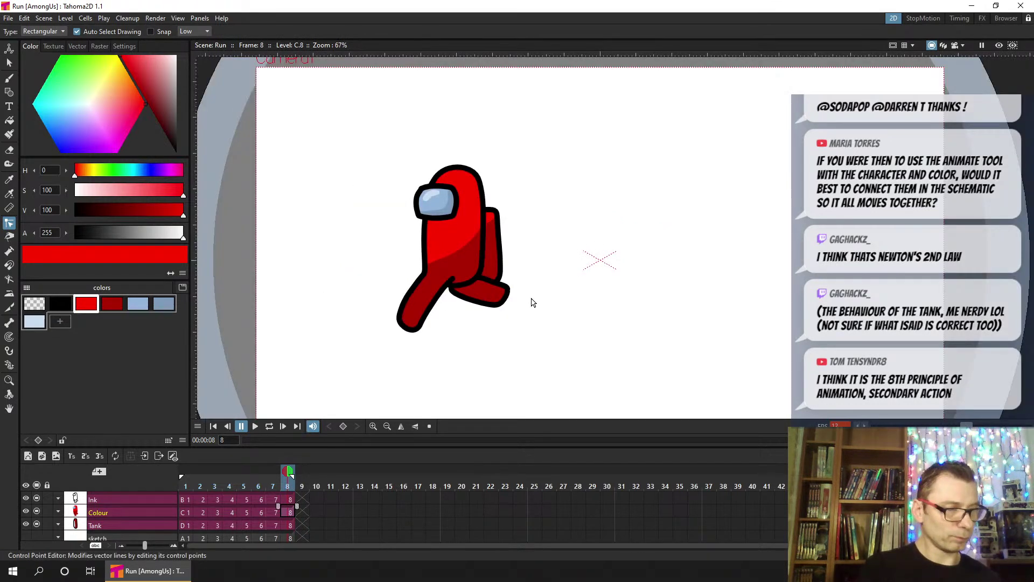
scroll(531, 302, "down", 1)
left_click(269, 426)
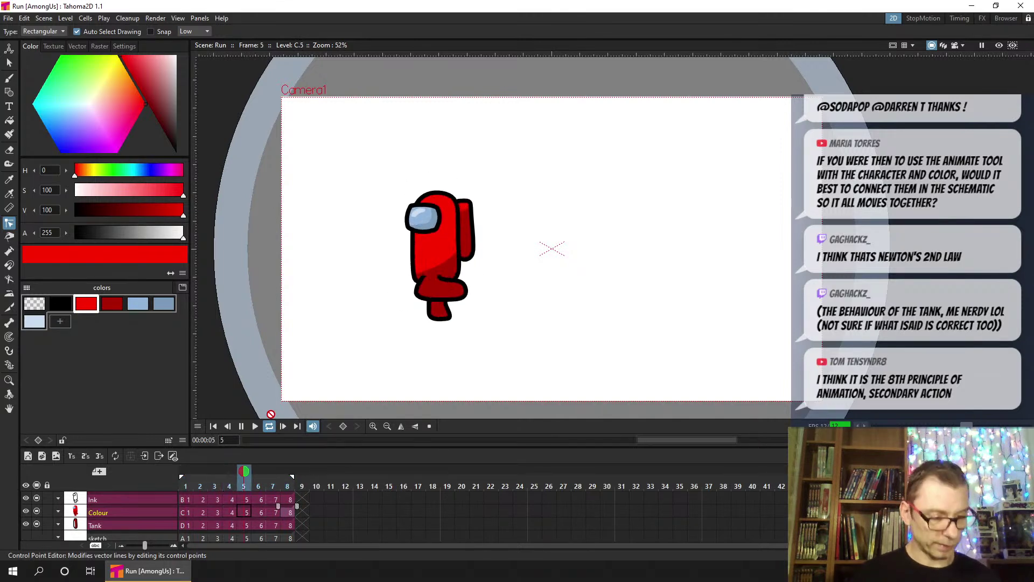
left_click(269, 426)
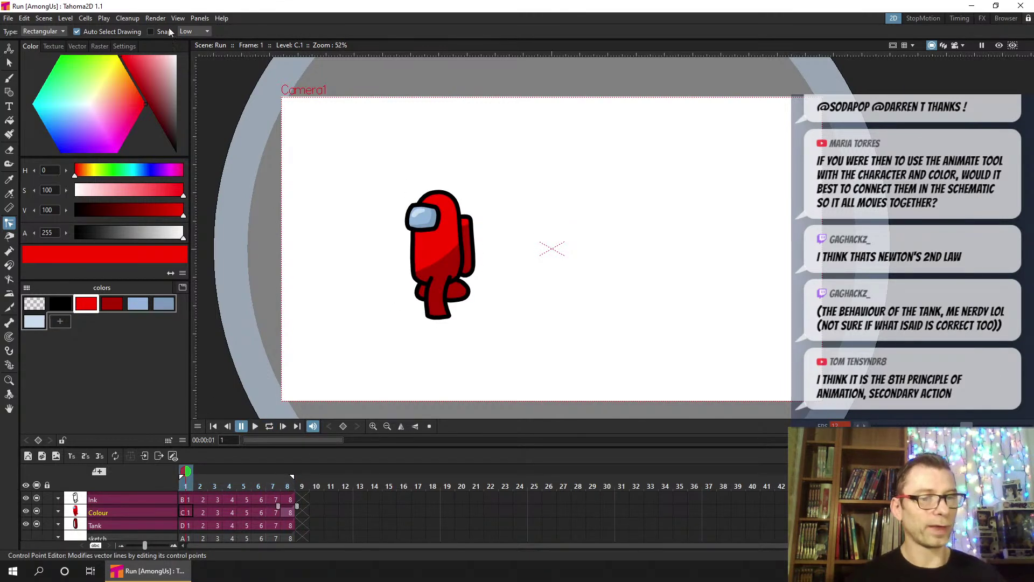
Preview the rendered run cycle in a loop at 12 fps, close the preview and save the scene
left_click(155, 17)
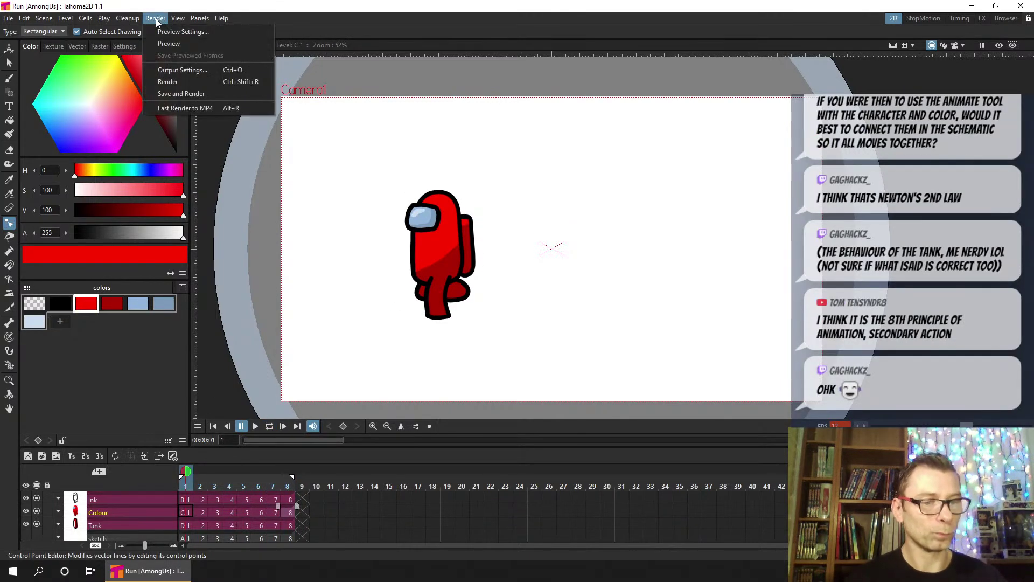
left_click(212, 42)
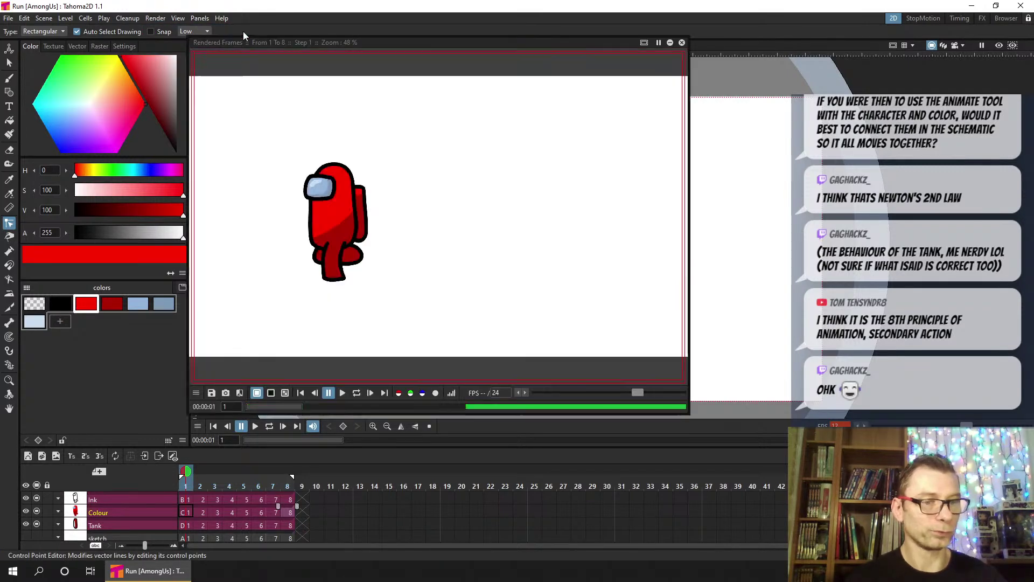
left_click_drag(326, 42, 345, 33)
left_click(375, 384)
left_click(347, 384)
left_click_drag(652, 386, 650, 386)
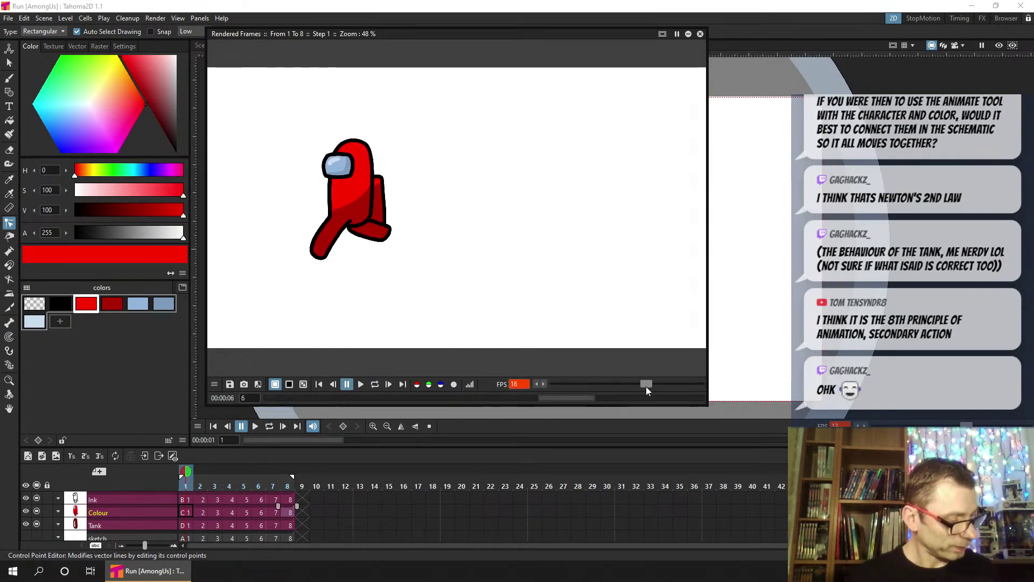
left_click(536, 384)
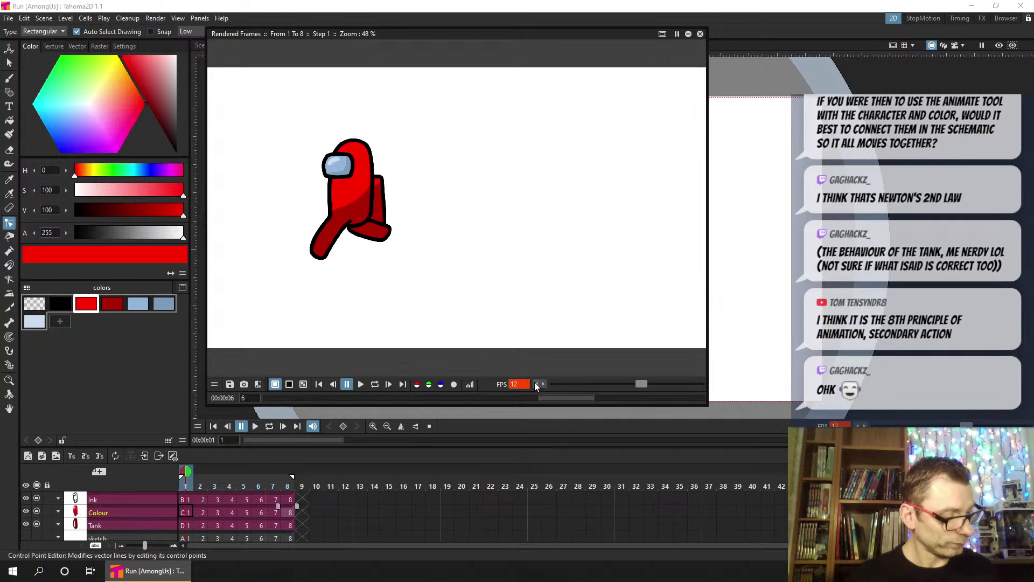
left_click(375, 384)
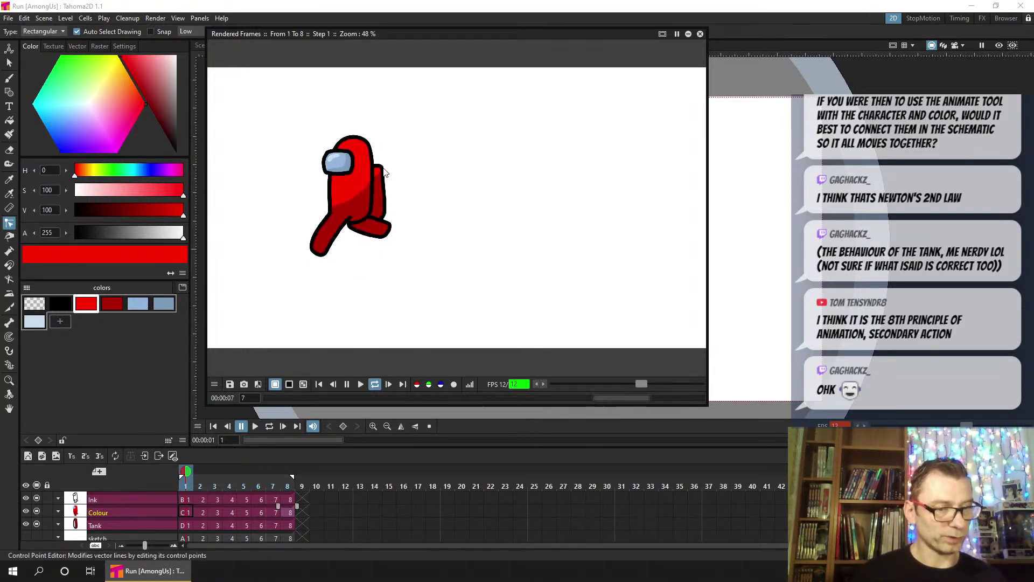
left_click(700, 34)
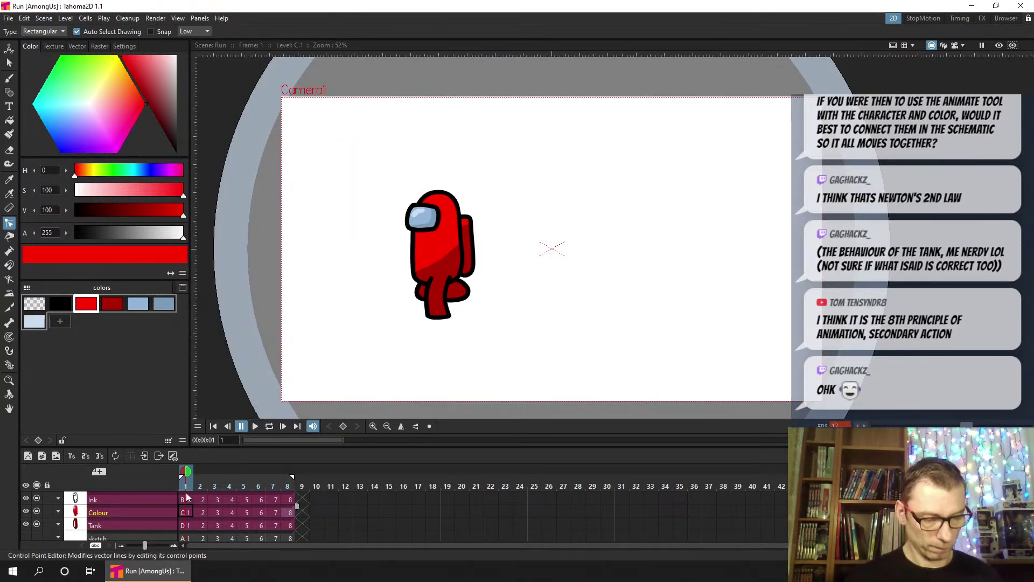
mouse_move(187, 484)
left_mouse_down()
mouse_move(214, 488)
mouse_move(176, 491)
left_mouse_up()
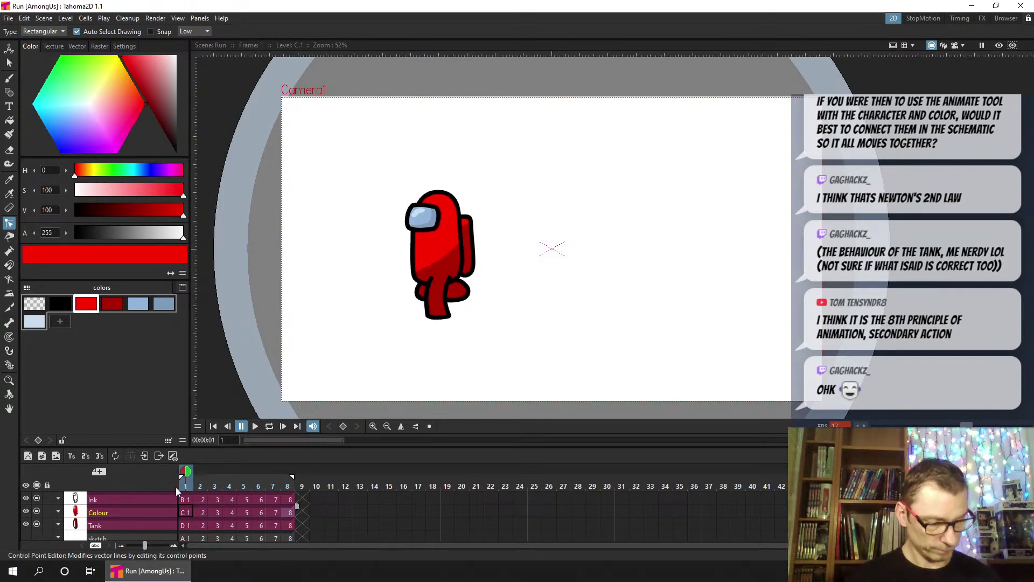
key("ctrl+s")
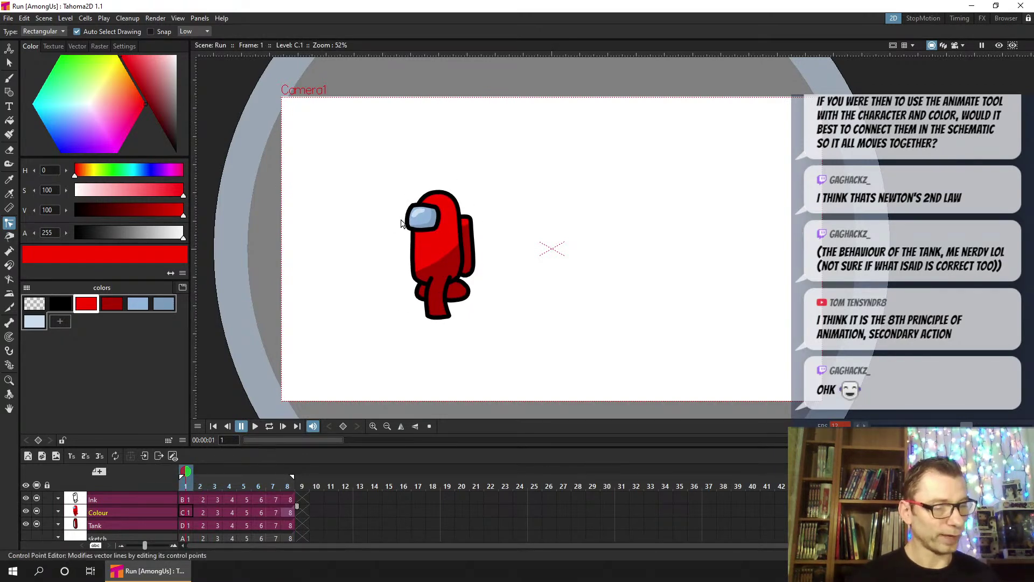
Step through frames 1 to 6 to compare the backpack tank's height between the two halves of the run
left_click(246, 486)
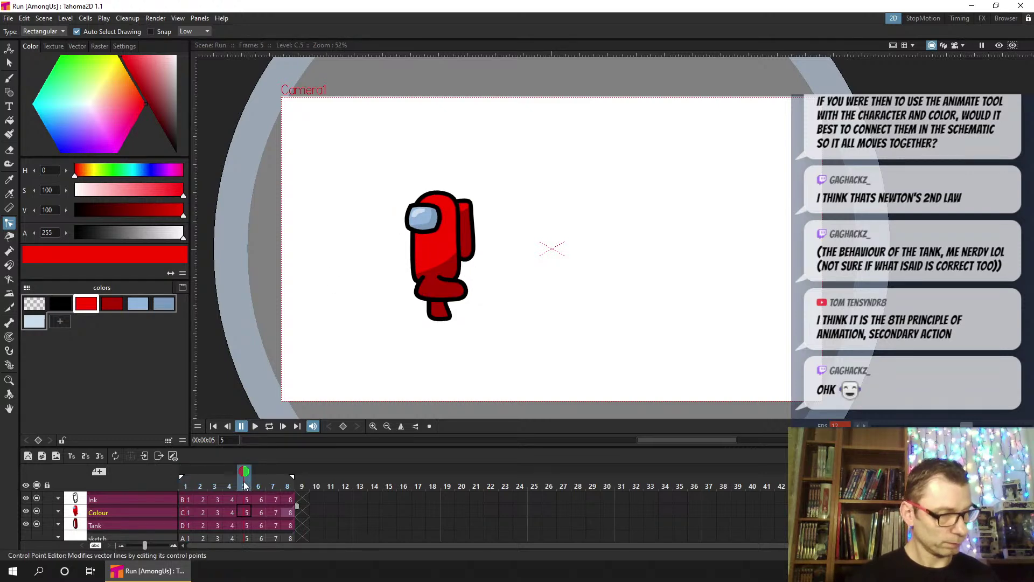
left_click(260, 511)
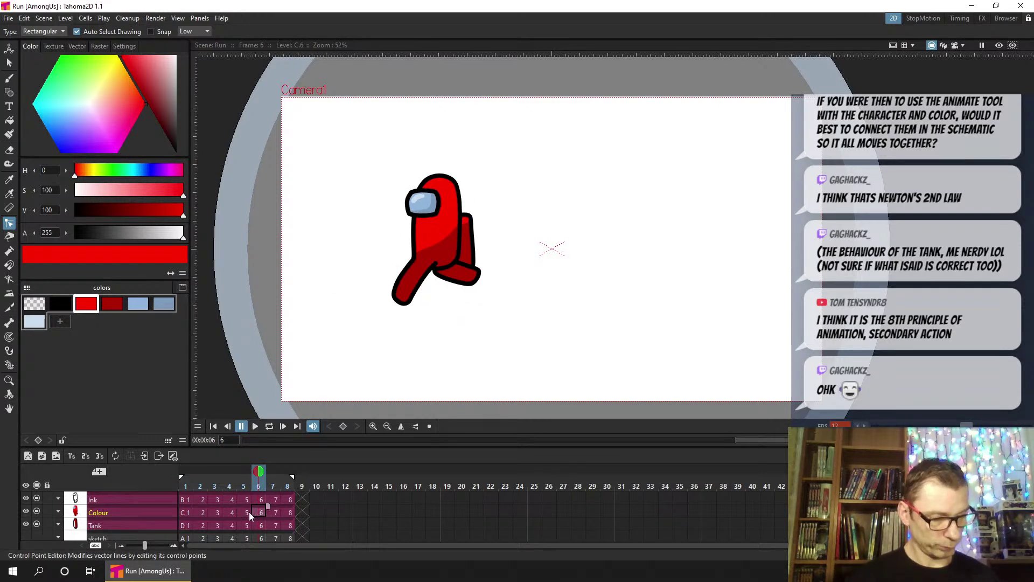
left_click(186, 511)
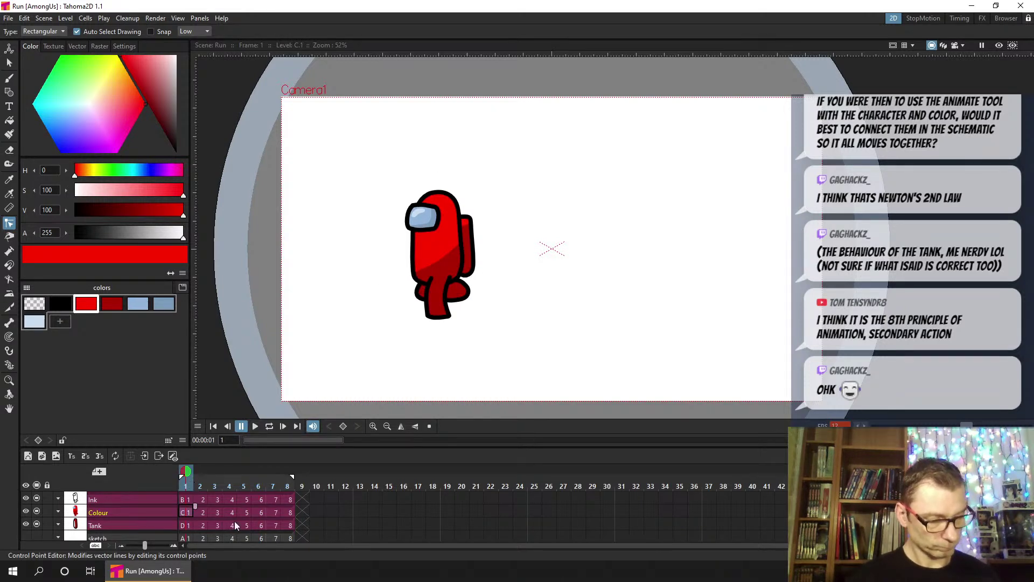
left_click(200, 481)
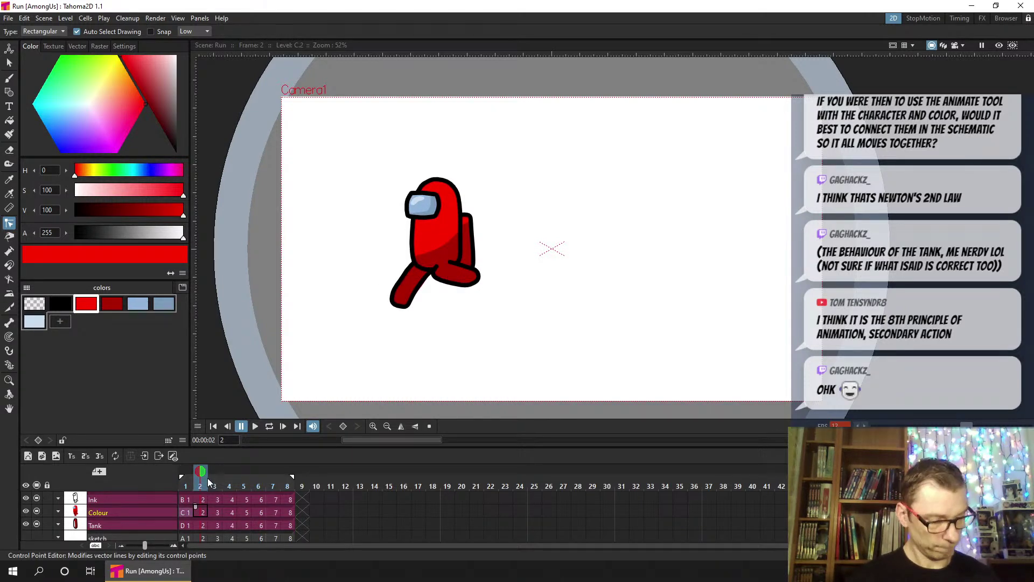
left_click(193, 484)
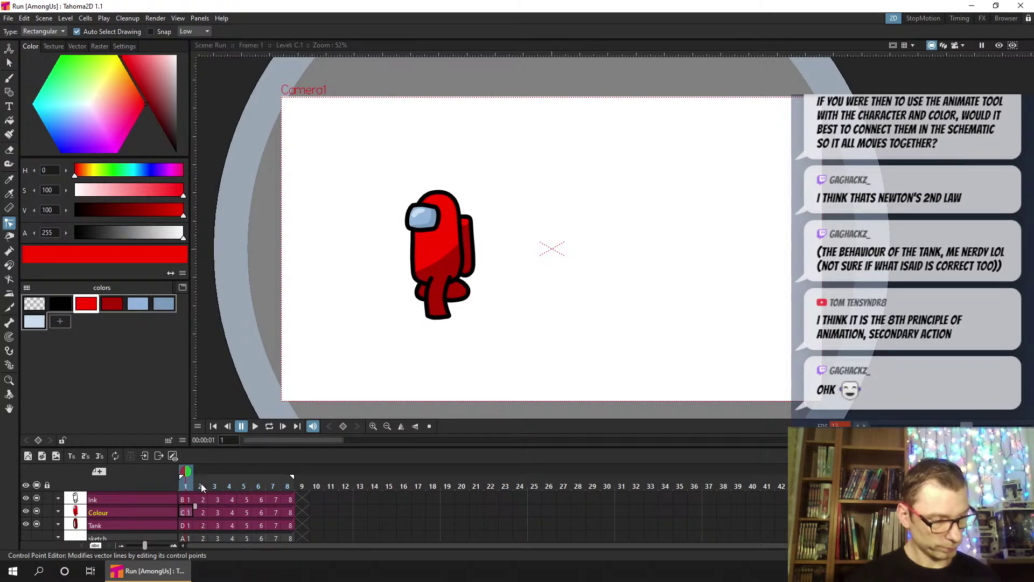
left_click(199, 486)
left_click(215, 486)
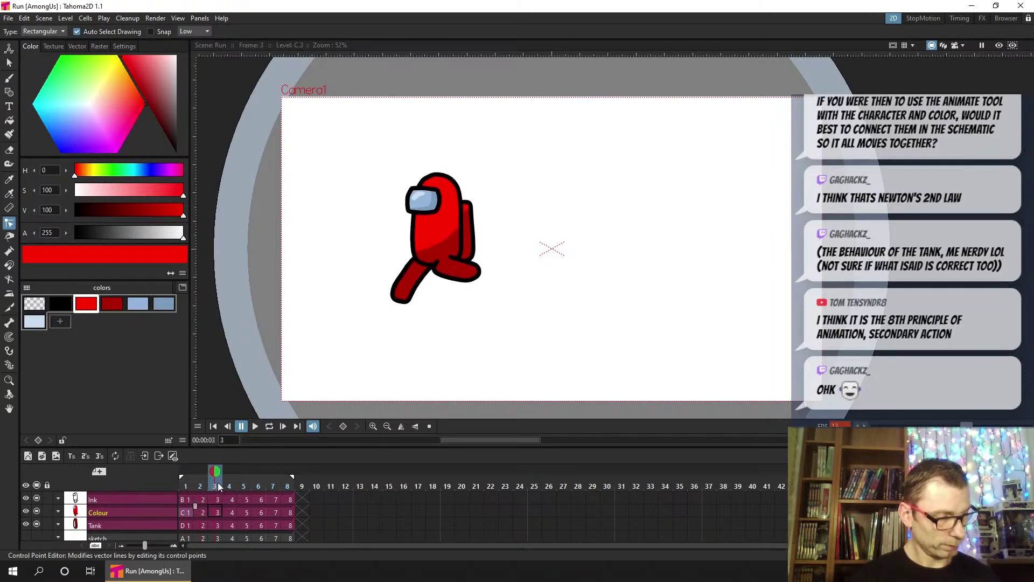
left_click(228, 486)
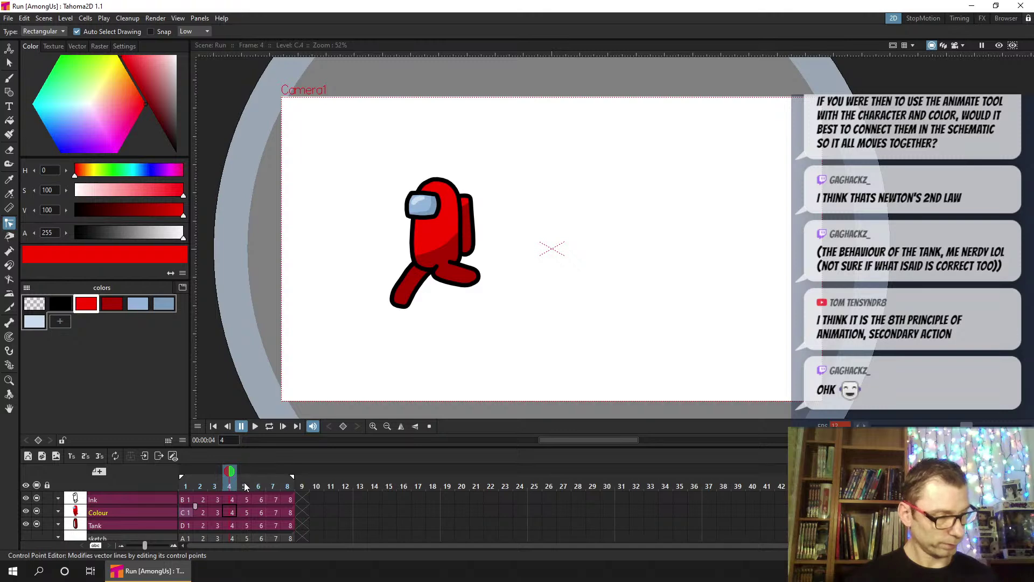
left_click(245, 487)
key("comma")
key("period")
Select the whole tank on frame 5 of the Tank layer and nudge it slightly down
left_click(248, 523)
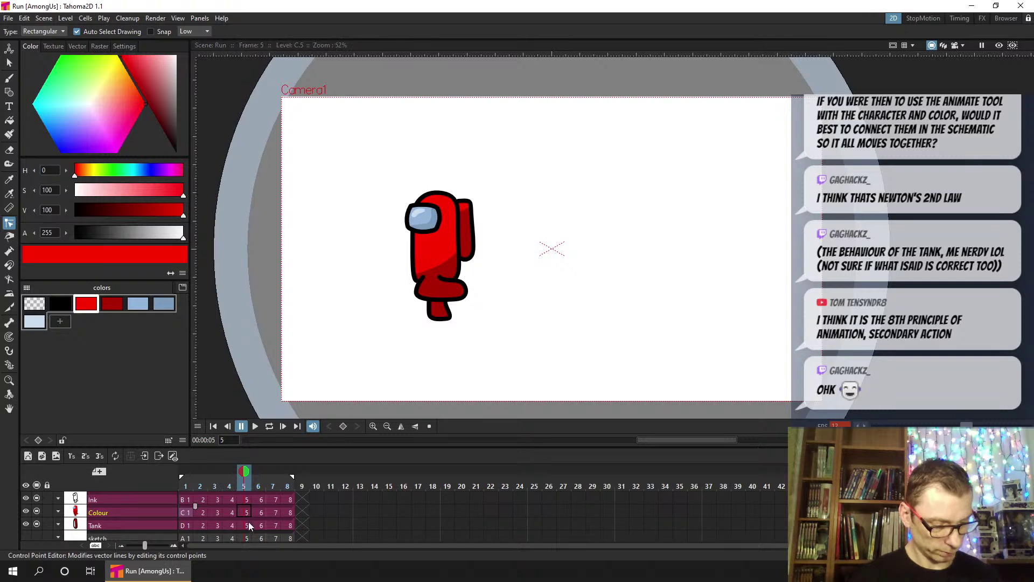
left_click(9, 63)
mouse_move(499, 171)
left_mouse_down()
mouse_move(526, 245)
mouse_move(511, 259)
left_mouse_up()
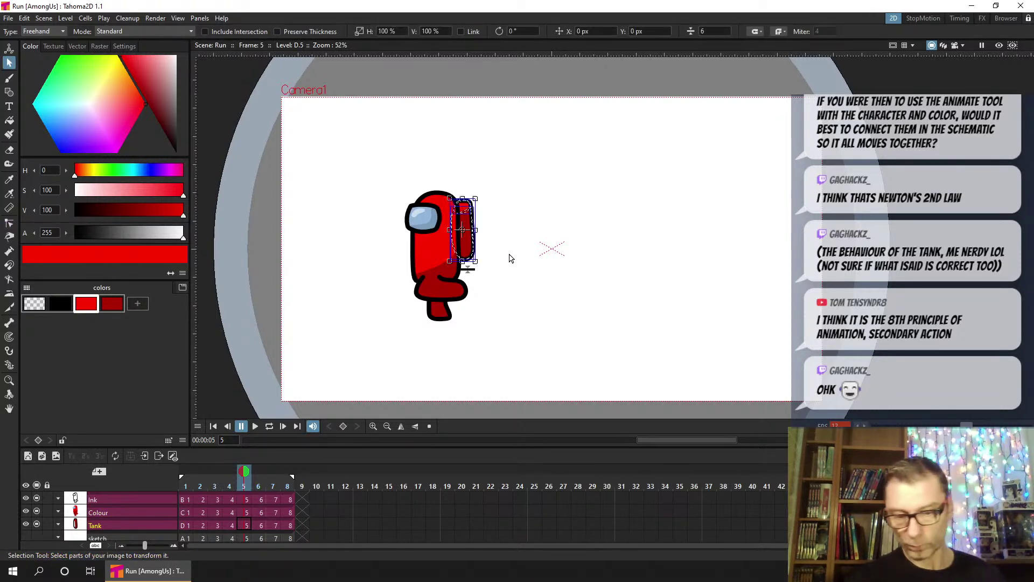
key("Down")
key("Down")
key("Down")
Flip between frames 3 to 6 to check the tank's motion around frame 5
left_click(234, 487)
left_click(242, 486)
left_click(229, 480)
left_click(240, 481)
left_click(220, 480)
left_click(229, 484)
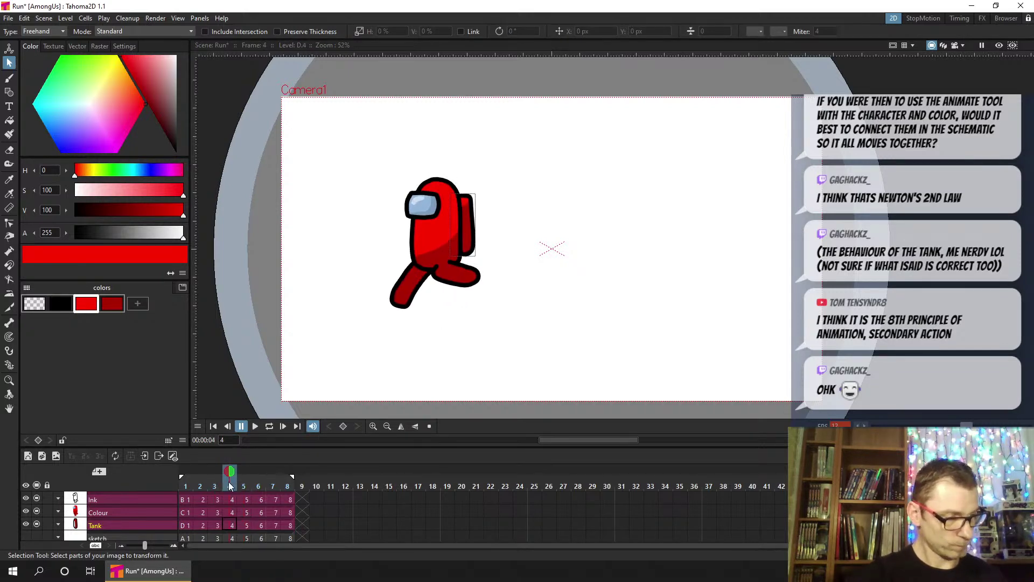
left_click(244, 484)
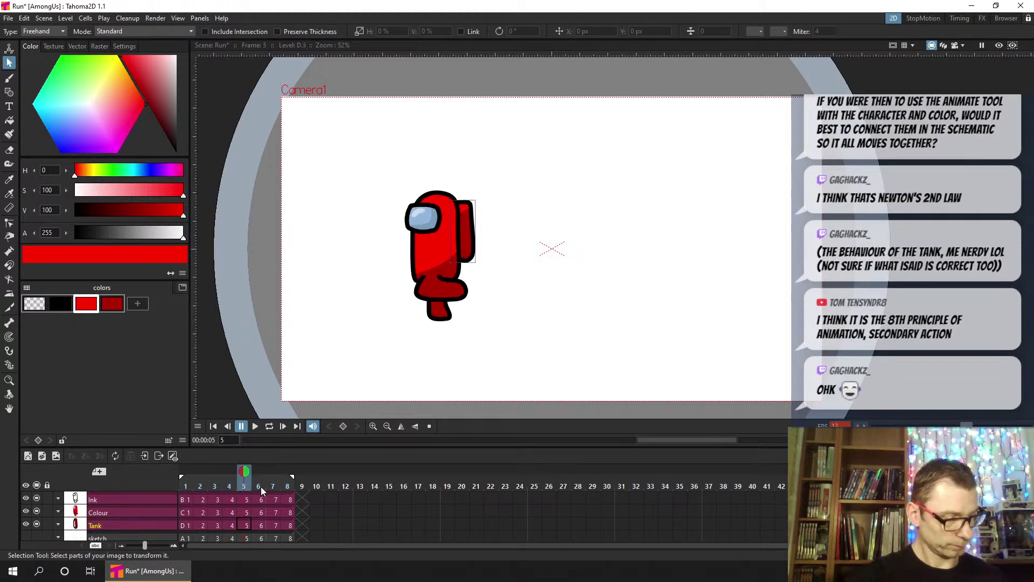
left_click(258, 483)
left_click(250, 482)
left_click(253, 481)
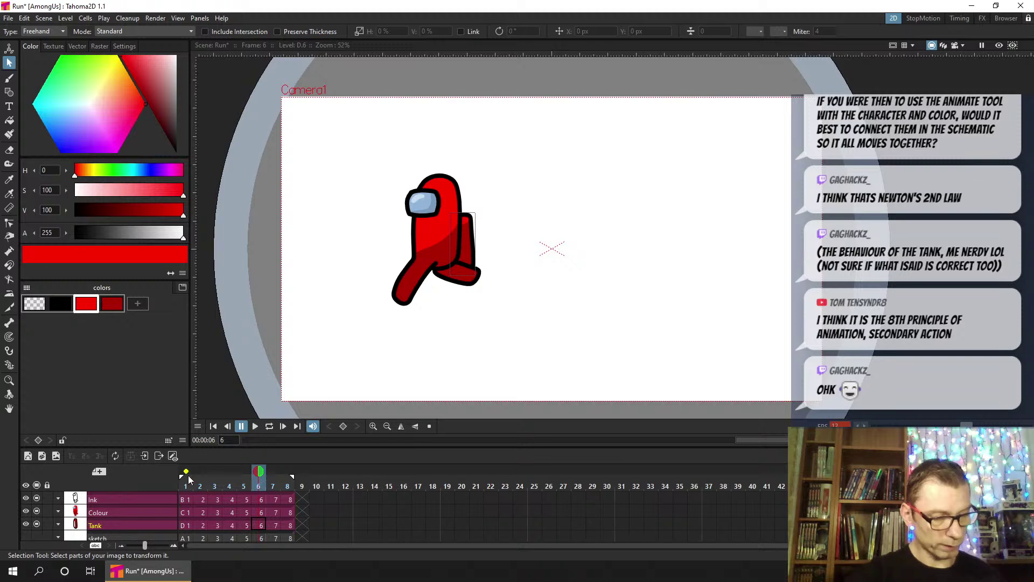
Onion-skin frame 1 as a fixed reference and move the tank on frame 6 up by 4.5 px
left_click(186, 473)
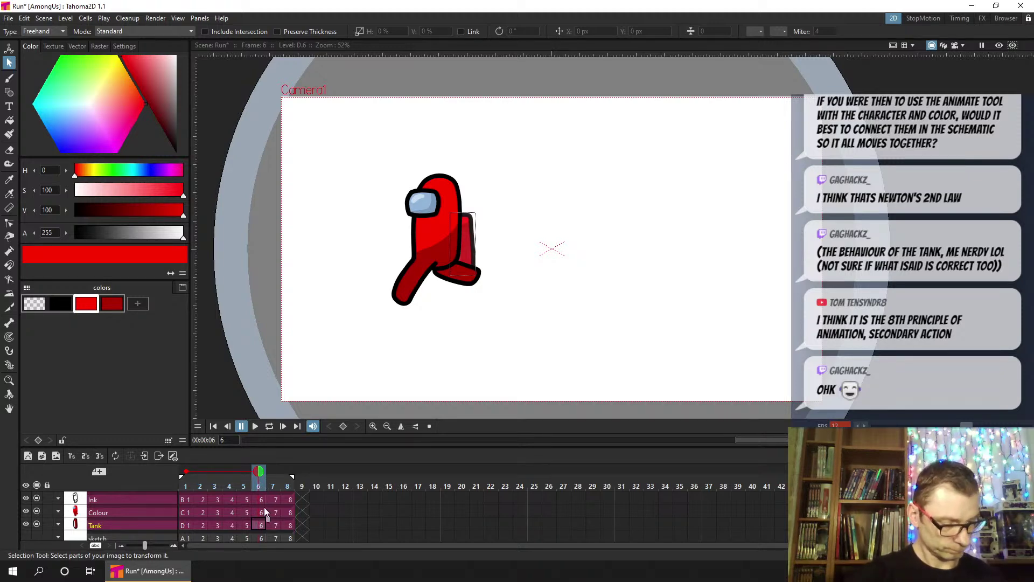
mouse_move(511, 185)
left_mouse_down()
mouse_move(474, 347)
mouse_move(532, 295)
left_mouse_up()
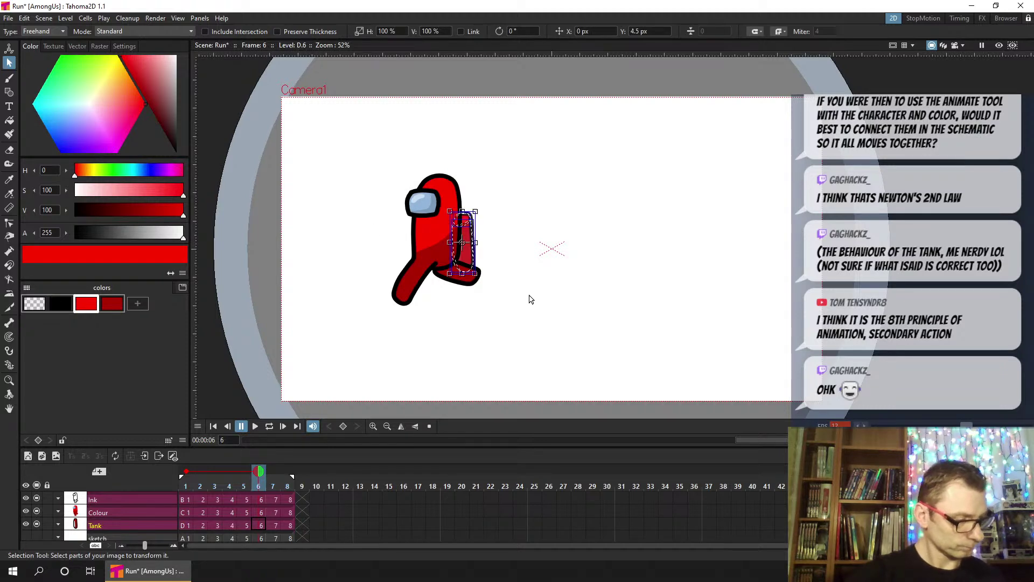
left_click(187, 484)
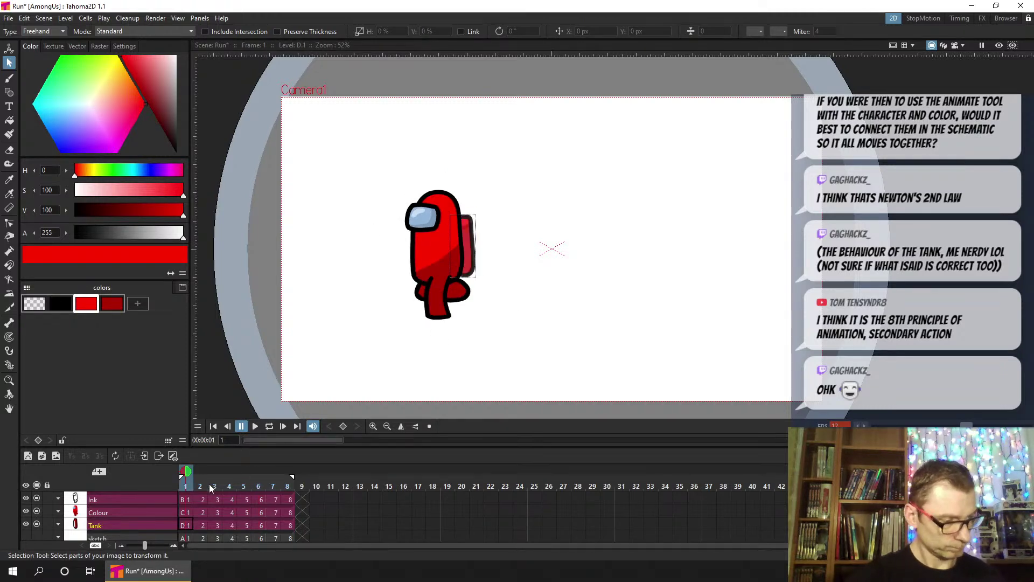
left_click(259, 486)
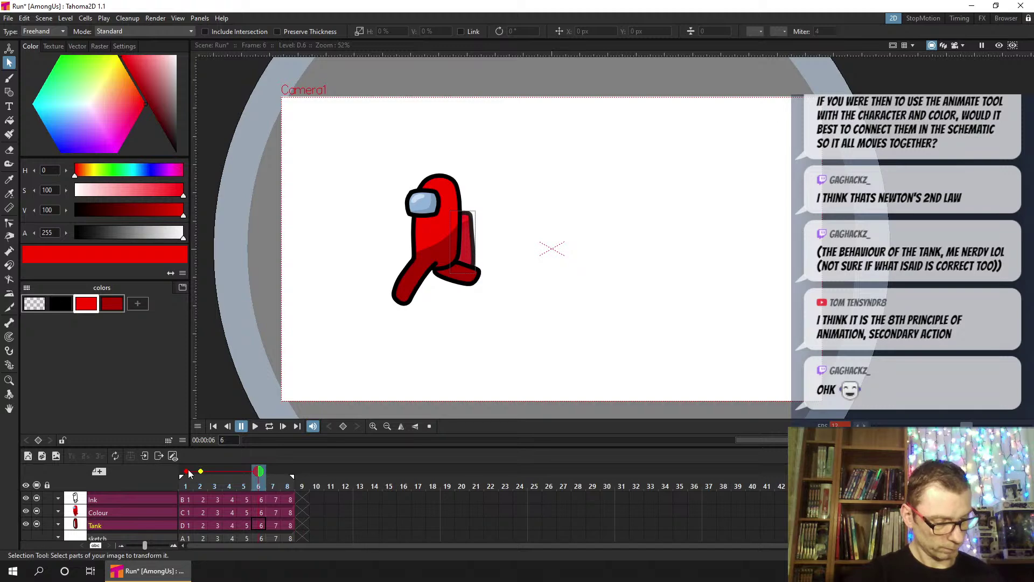
Onion-skin frame 3 as a fixed reference and raise the tank on frame 7 slightly to match it
left_click(273, 486)
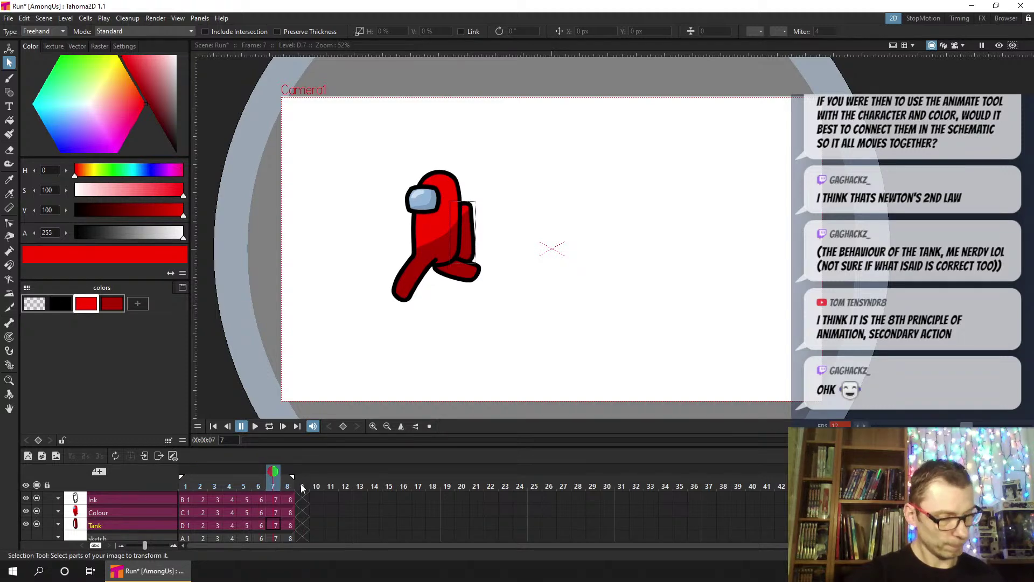
left_click(287, 487)
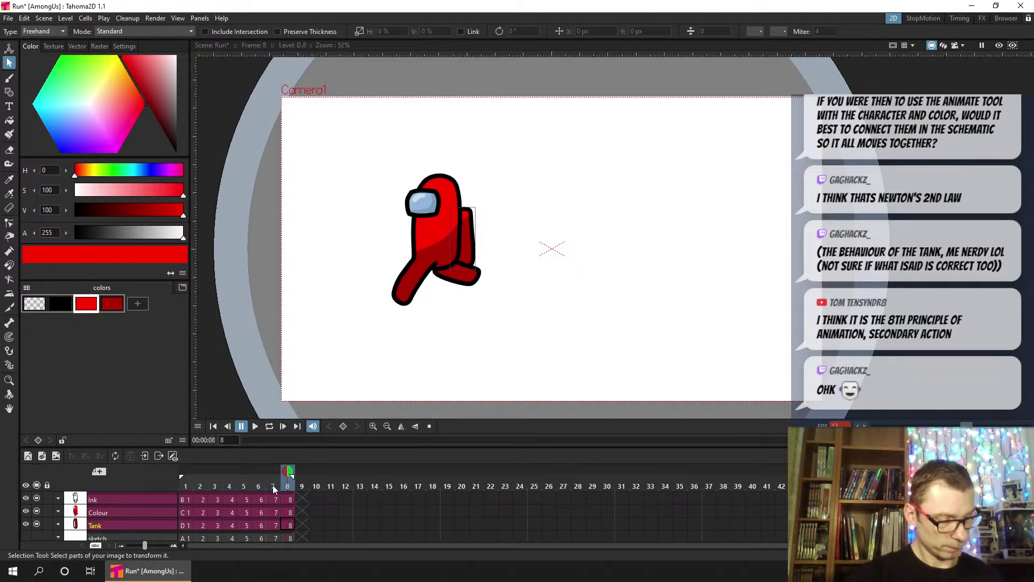
left_click(274, 487)
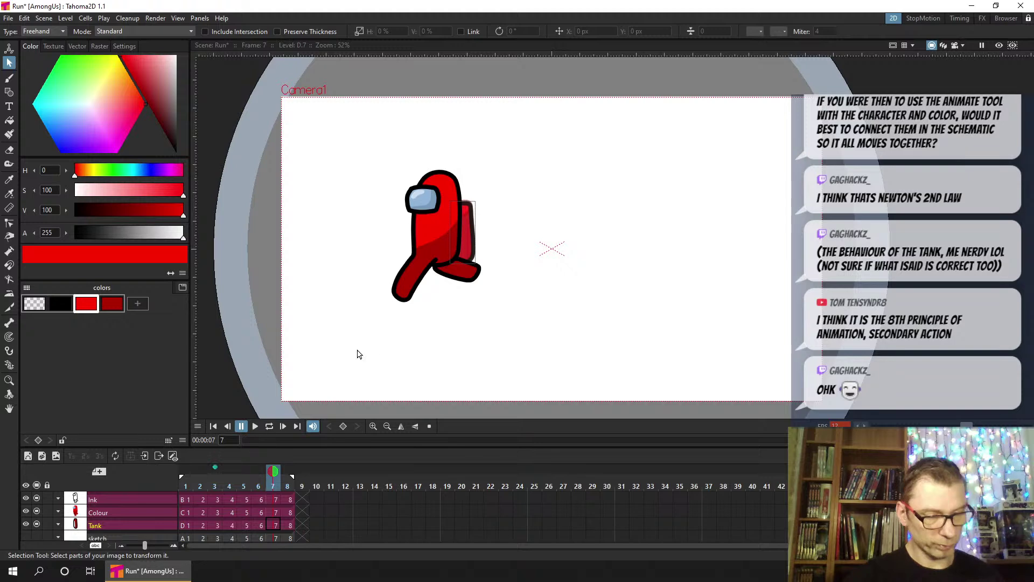
scroll(483, 229, "up", 1)
scroll(483, 229, "up", 2)
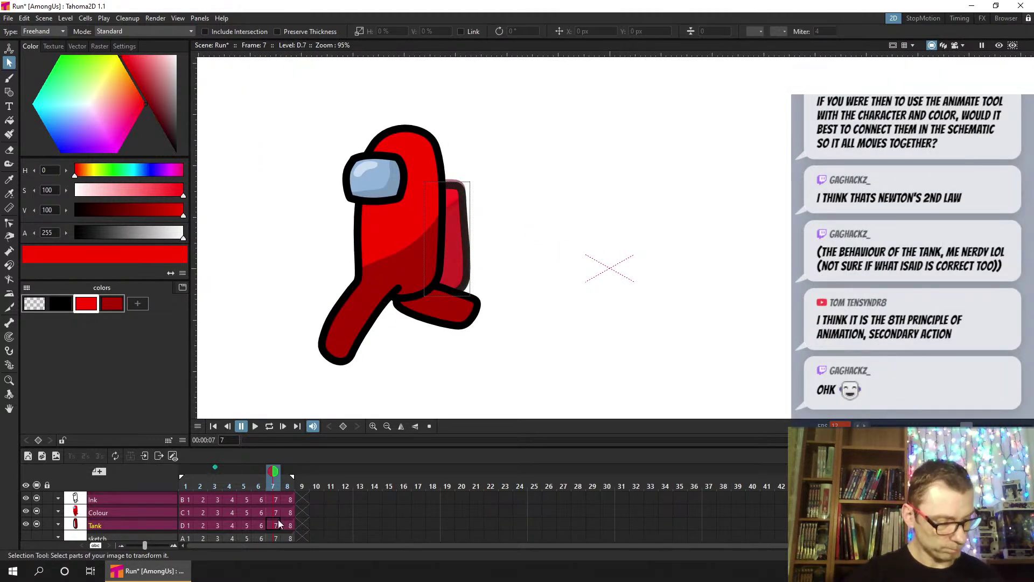
mouse_move(511, 170)
left_mouse_down()
mouse_move(417, 158)
mouse_move(481, 361)
mouse_move(578, 299)
left_mouse_up()
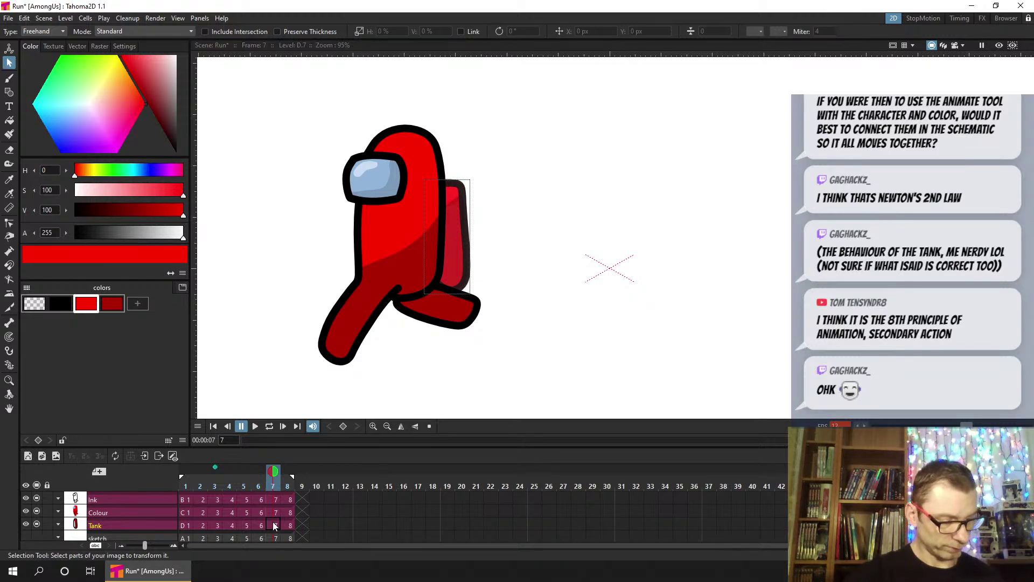
Switch the fixed onion skin to frame 4 and move the tank on frame 8 up by 45 px to match it
left_click(290, 525)
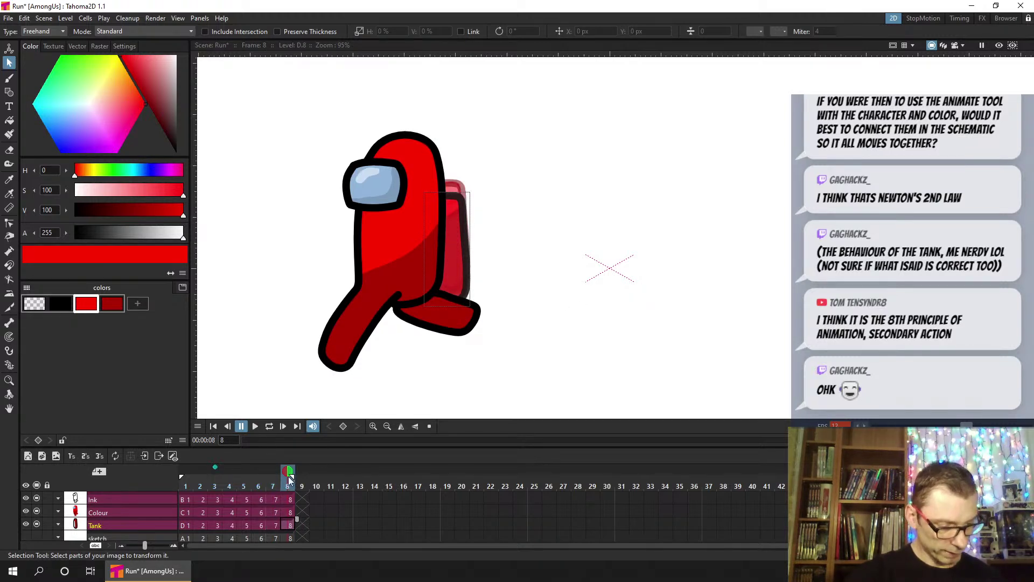
left_click_drag(216, 468, 230, 472)
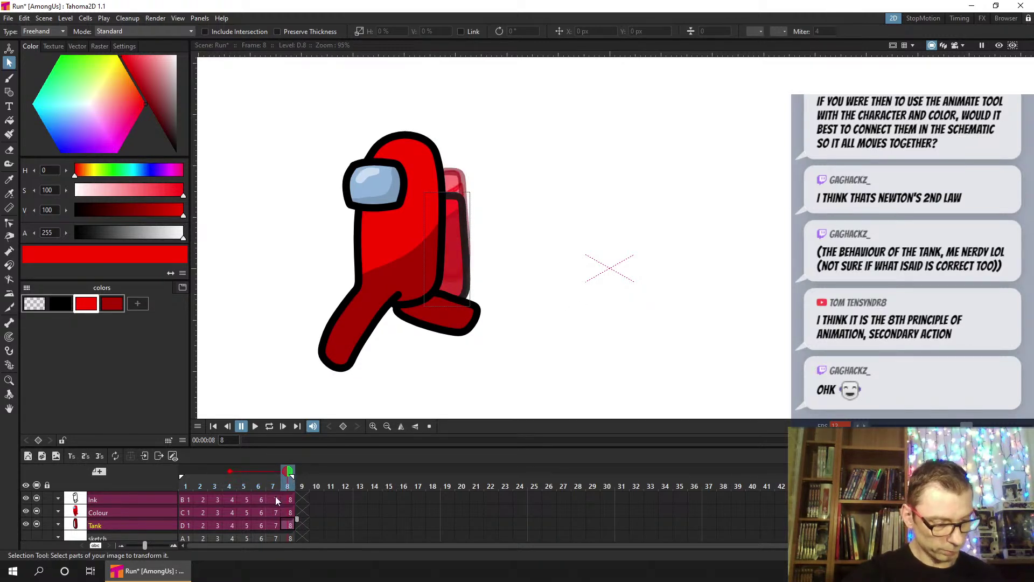
left_click_drag(388, 234, 559, 299)
key("Up")
key("Up")
key("Up")
key("Up")
key("Up")
key("Up")
key("Up")
key("Up")
key("Up")
key("Up")
key("Up")
key("Up")
key("Up")
key("Up")
key("Up")
key("Up")
key("Up")
key("Up")
key("Up")
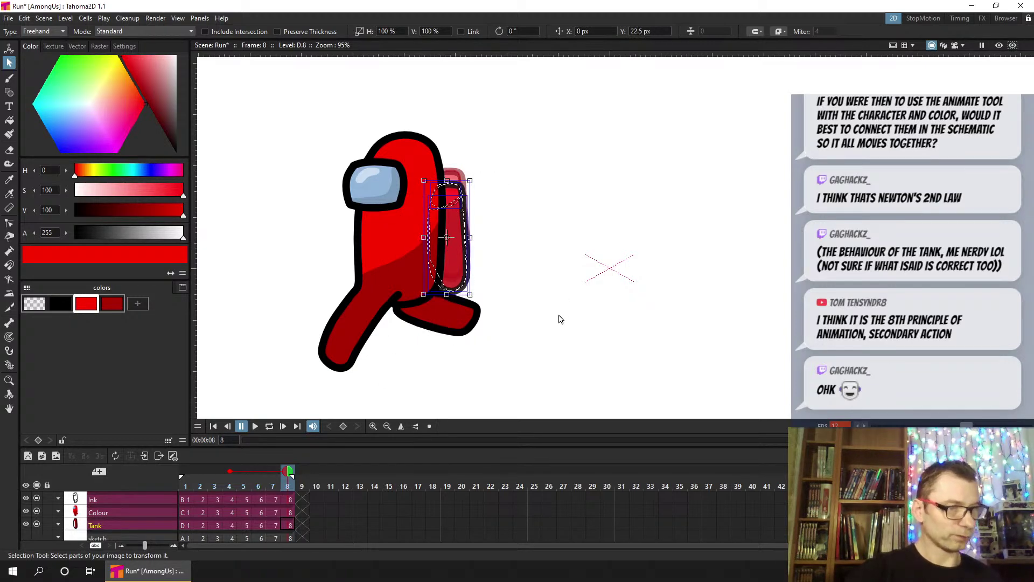
key("Up")
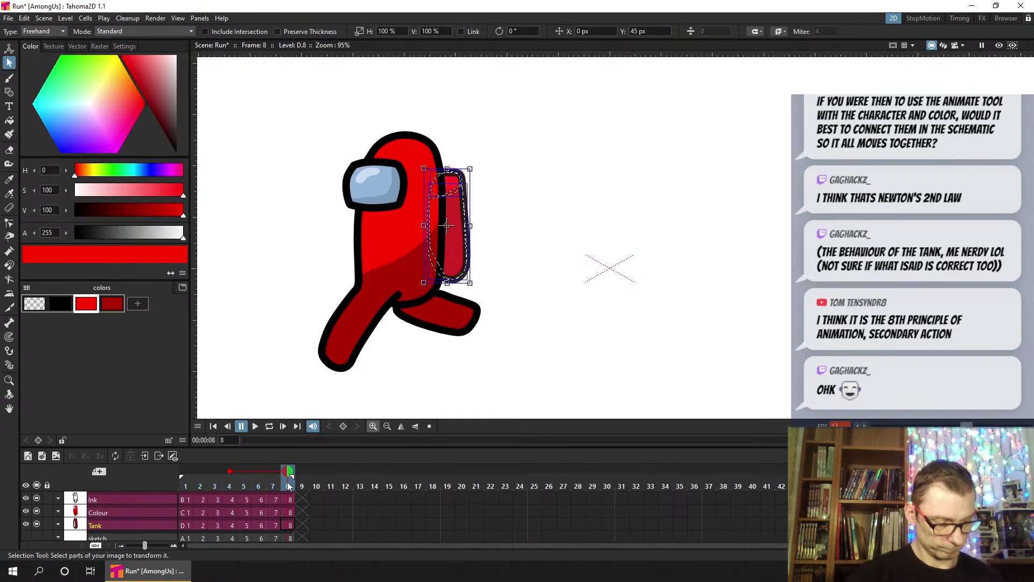
Select the tank on frame 5 and move it down by 45 px towards the onion-skinned reference
left_click(243, 486)
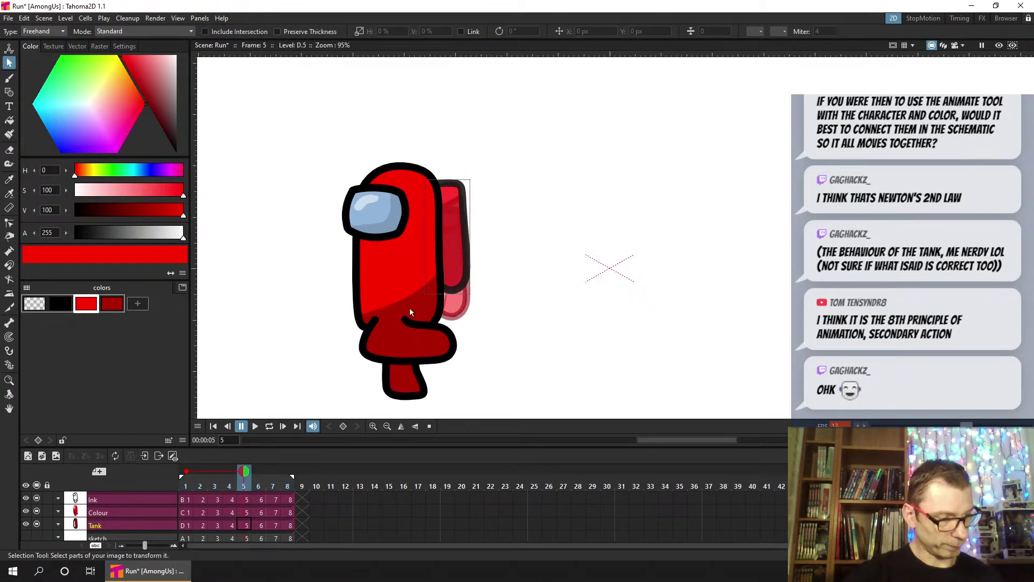
mouse_move(368, 161)
left_mouse_down()
mouse_move(415, 379)
mouse_move(590, 315)
left_mouse_up()
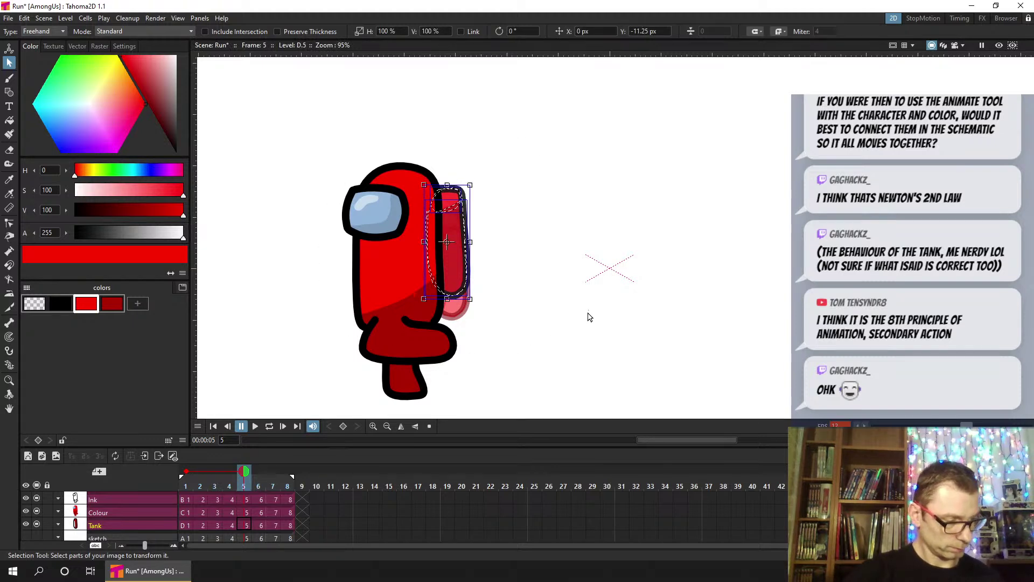
key("Down")
key("Down")
key("Down")
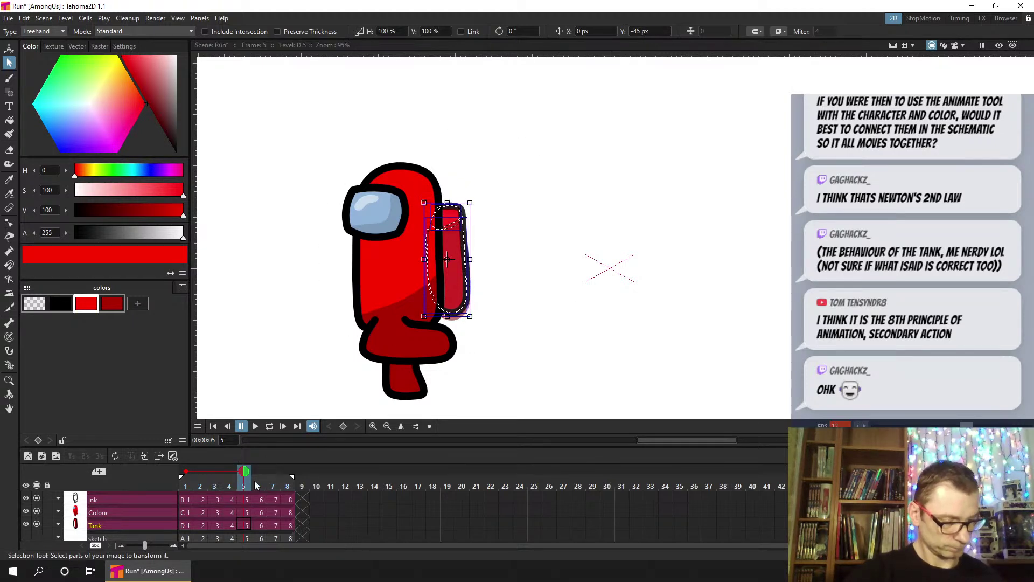
Move the tank on frame 6 down by 6.75 px to match the onion-skinned frame 2
left_click(262, 474)
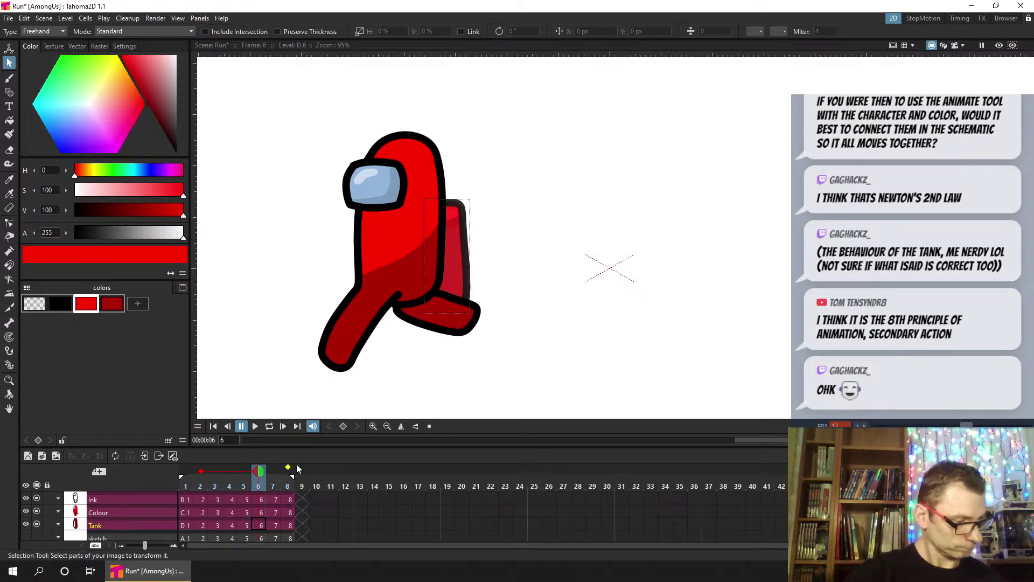
key("Down")
key("Down")
key("Down")
key("Down")
key("Down")
key("Down")
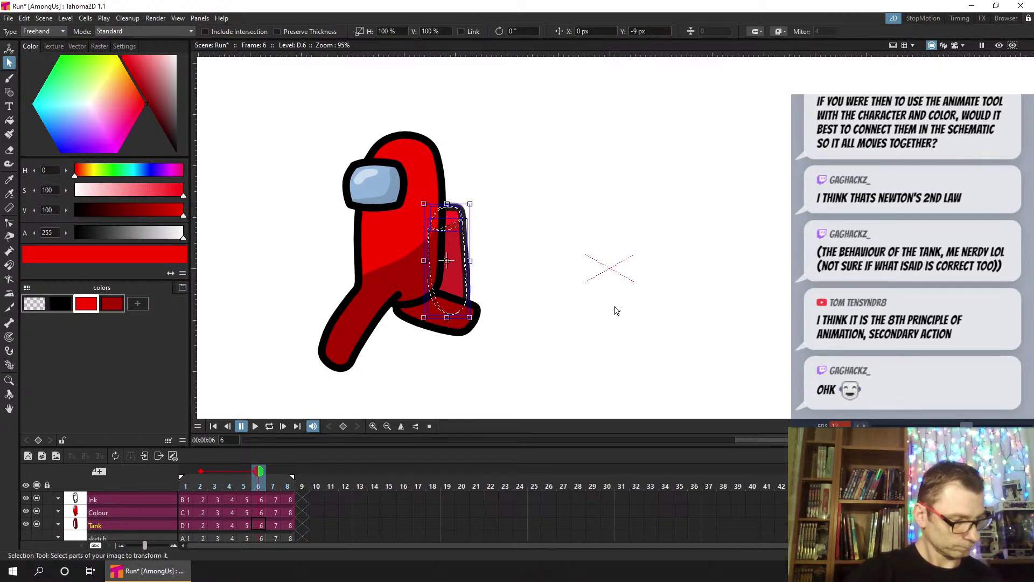
key("Up")
key("Up")
key("Up")
key("Up")
key("Up")
key("Up")
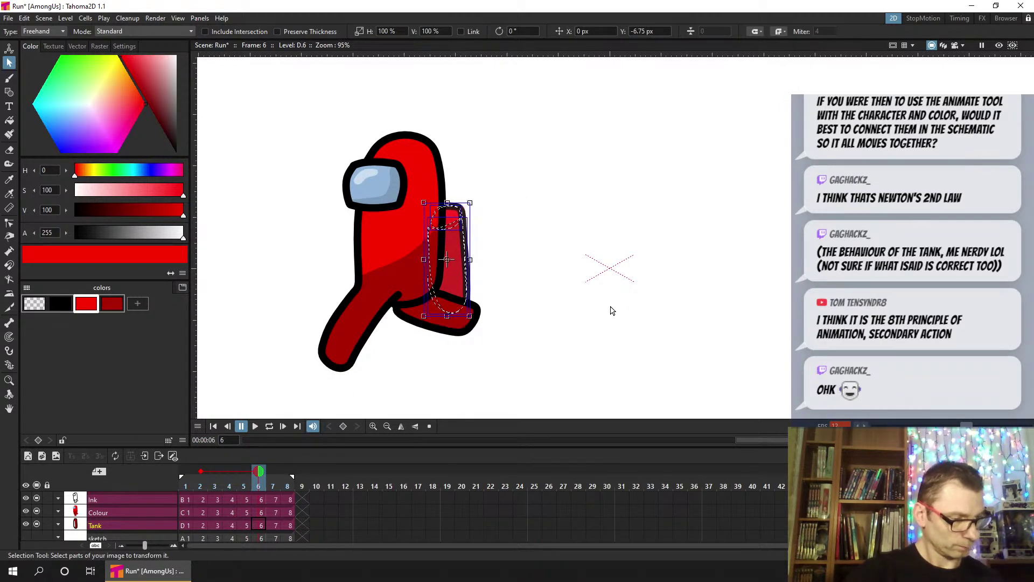
Check the tank's position on frames 7, 8, 1 and 2, and clear the fixed onion skin
left_click(273, 487)
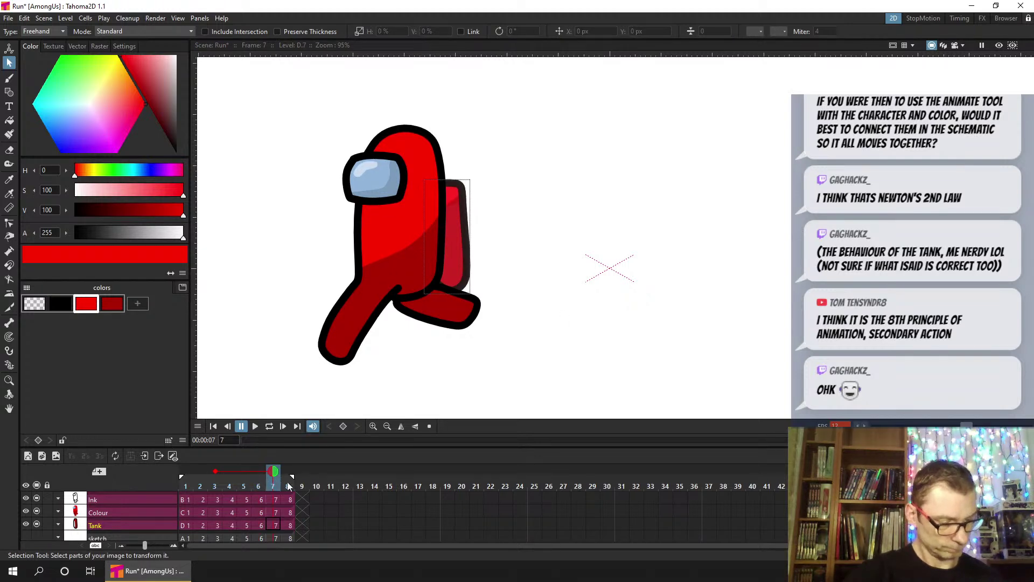
left_click(288, 486)
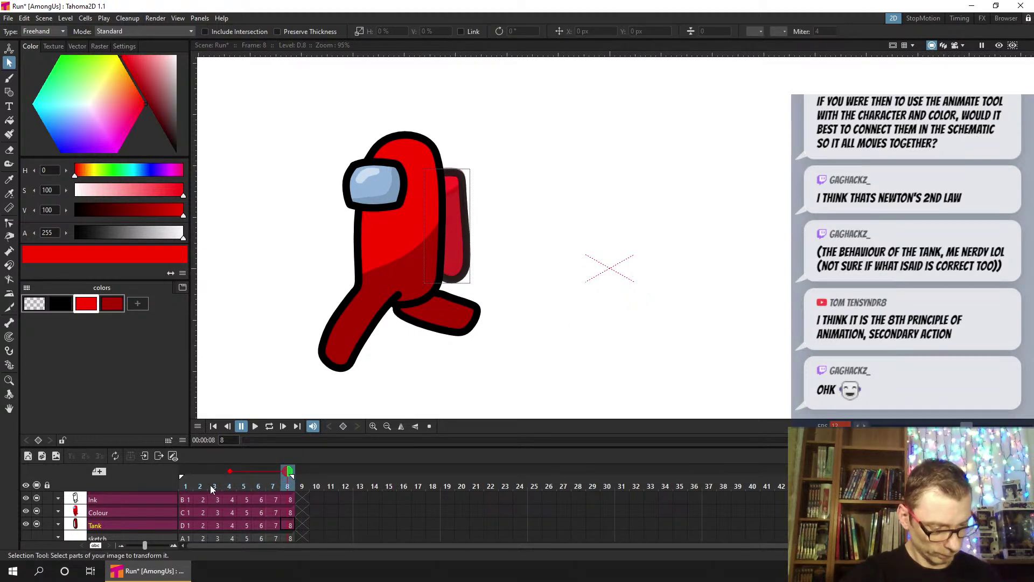
left_click(189, 487)
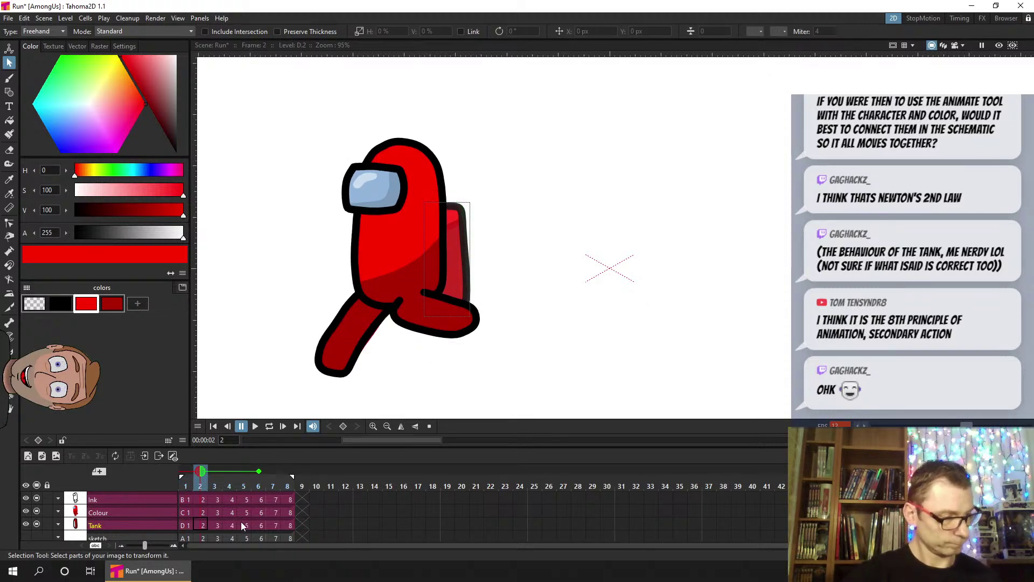
left_click_drag(259, 472, 276, 475)
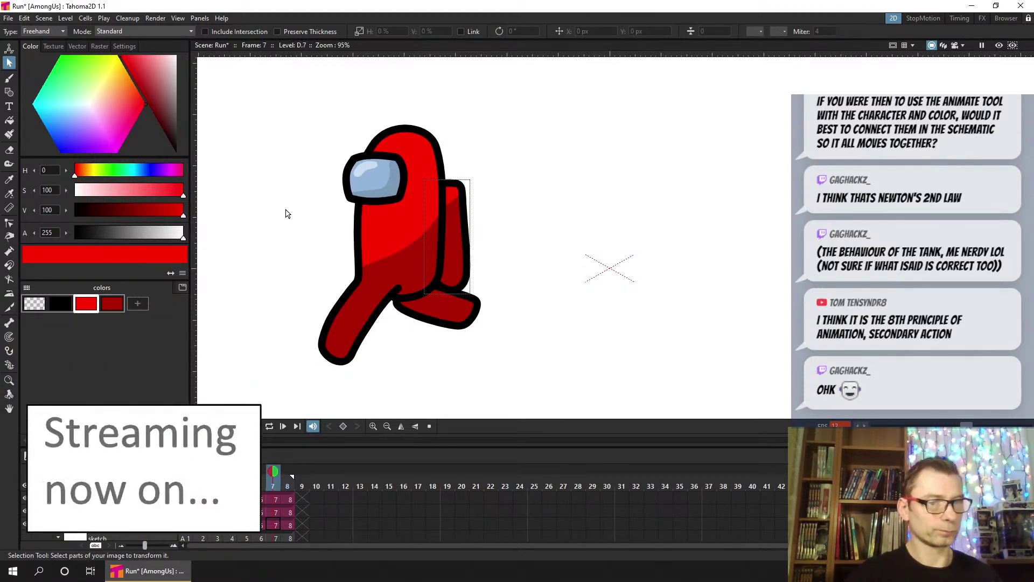
Preview the rendered frames 1 to 8 in a loop, pause the playback and close the preview
left_click(155, 18)
left_click(176, 50)
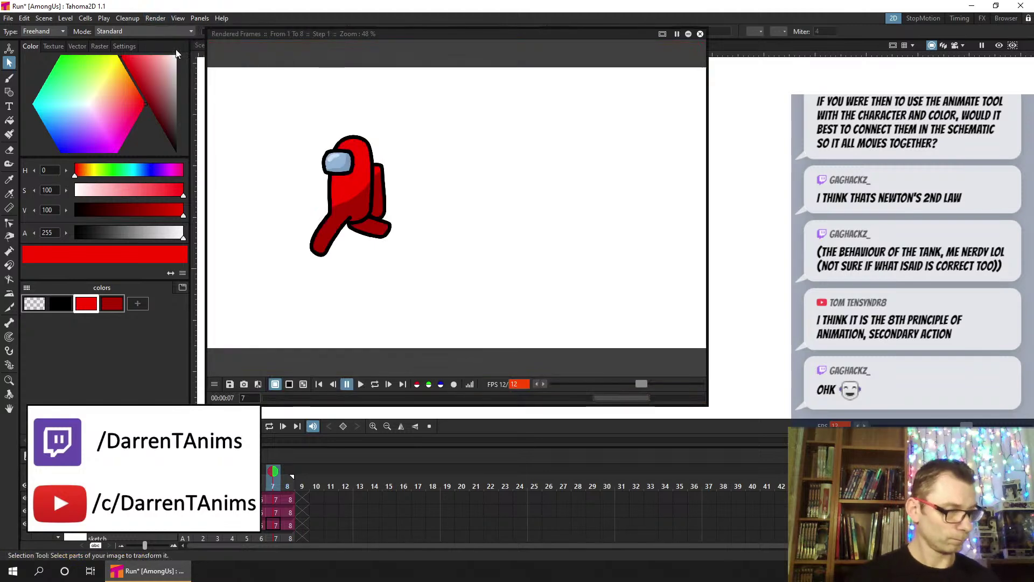
left_click(372, 384)
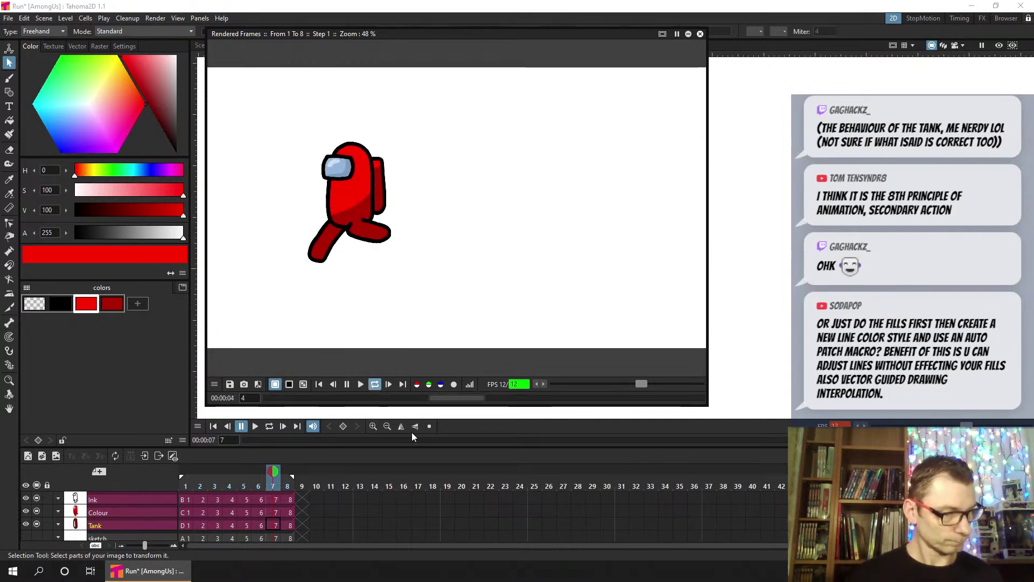
left_click_drag(500, 31, 542, 39)
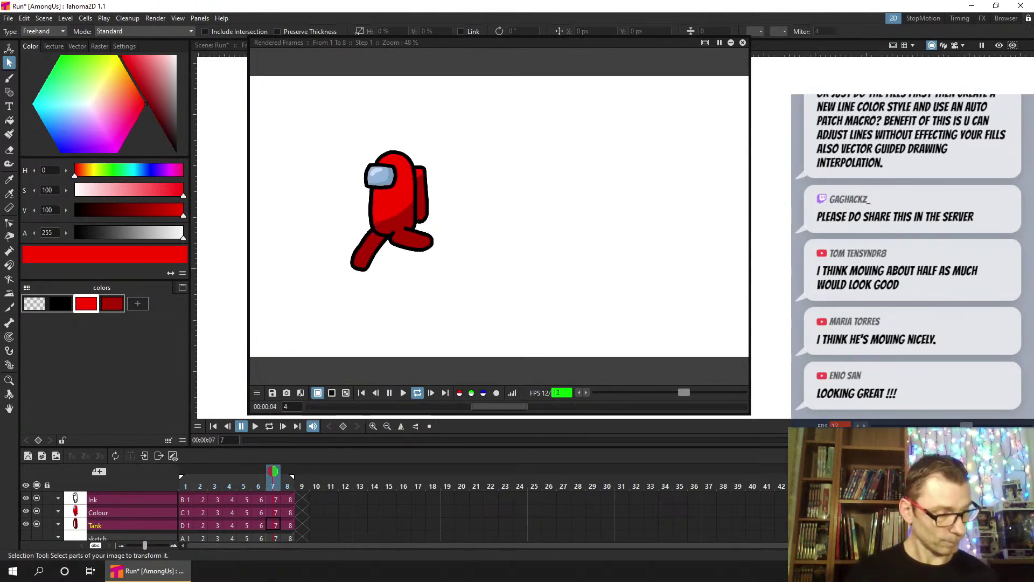
left_click(389, 393)
left_click(743, 42)
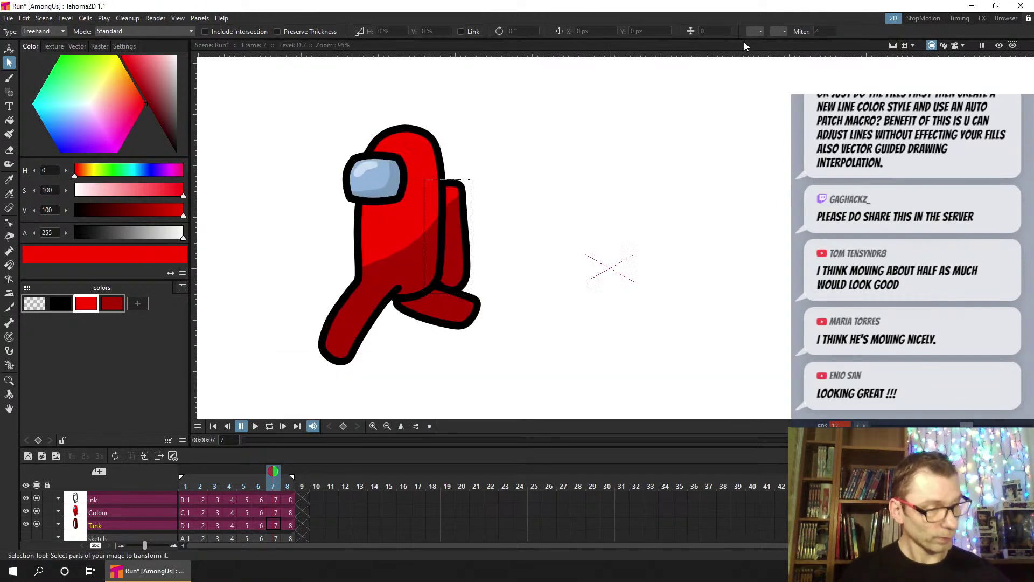
Save the scene and enlarge the timeline area to show all layers down to Camera1
key("ctrl+s")
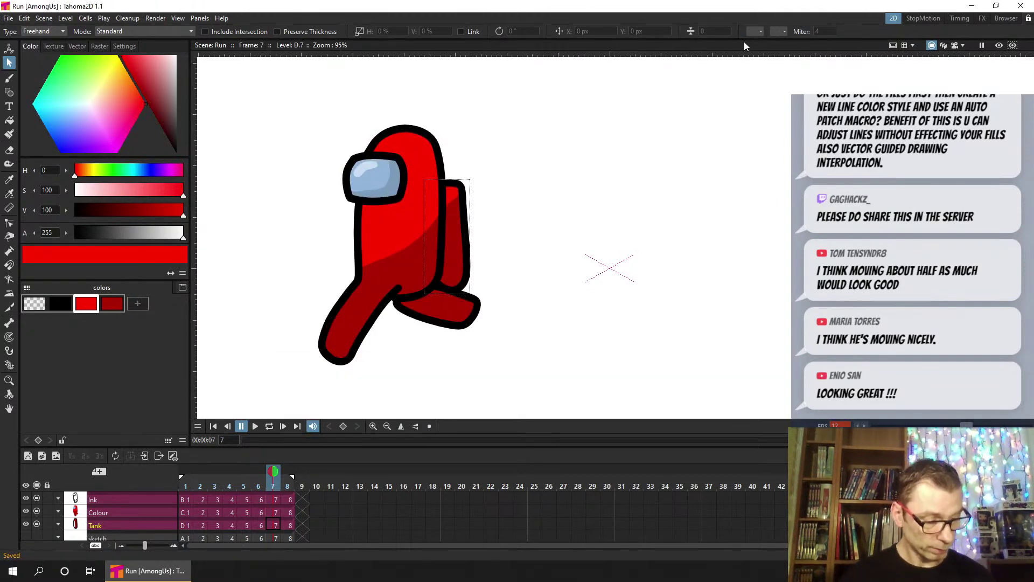
left_click_drag(325, 447, 323, 404)
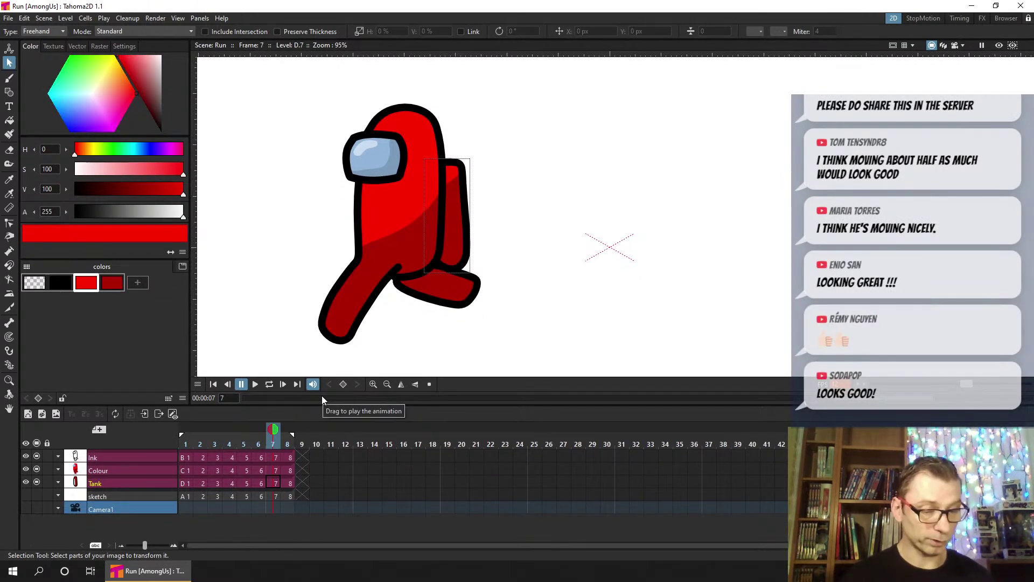
scroll(542, 220, "down", 4)
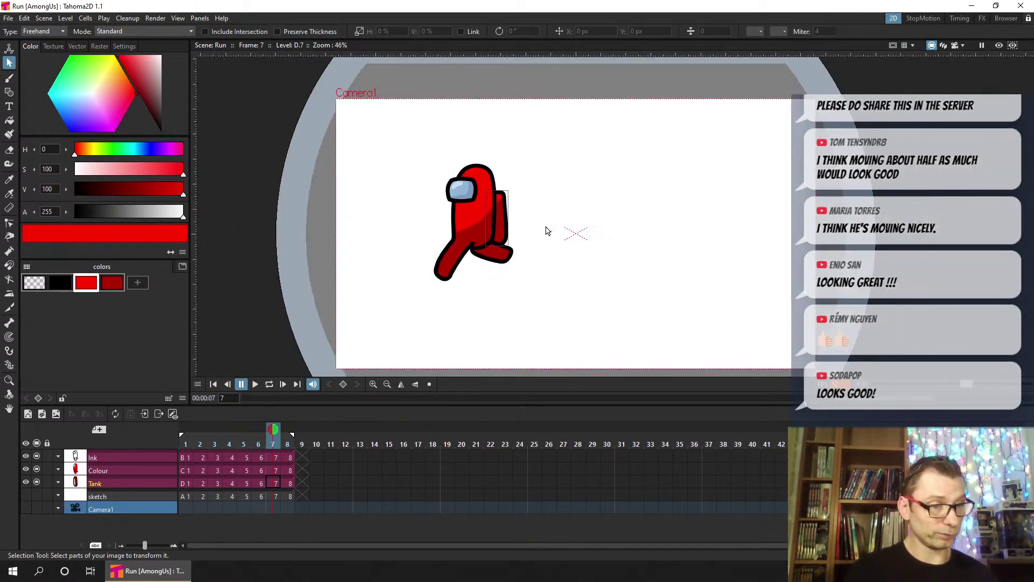
left_click_drag(541, 215, 532, 198)
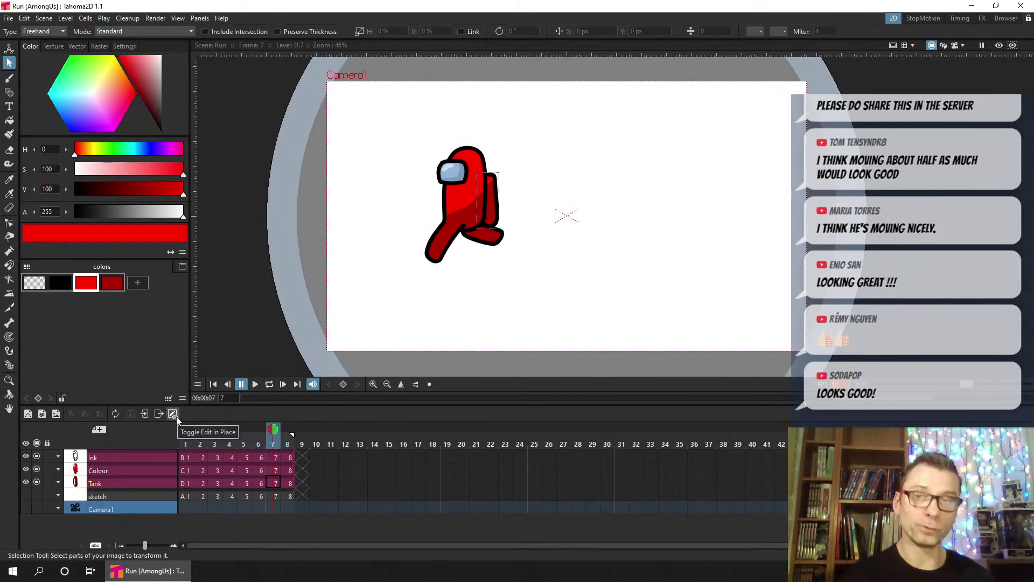
Try collapsing only the sketch layer into a sub-scene, undo it and save the scene
left_click(154, 454)
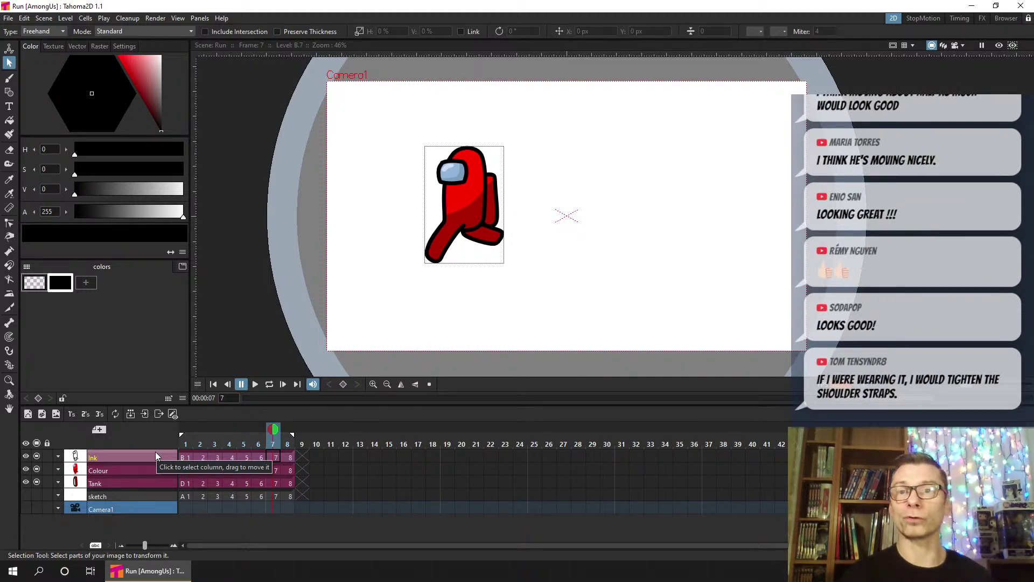
left_click(132, 496)
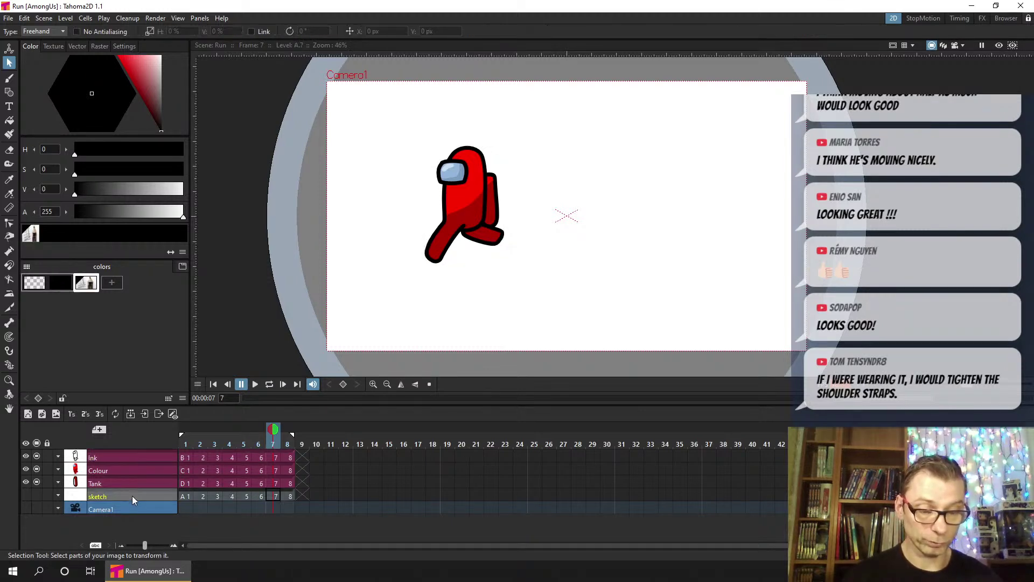
left_click(144, 458)
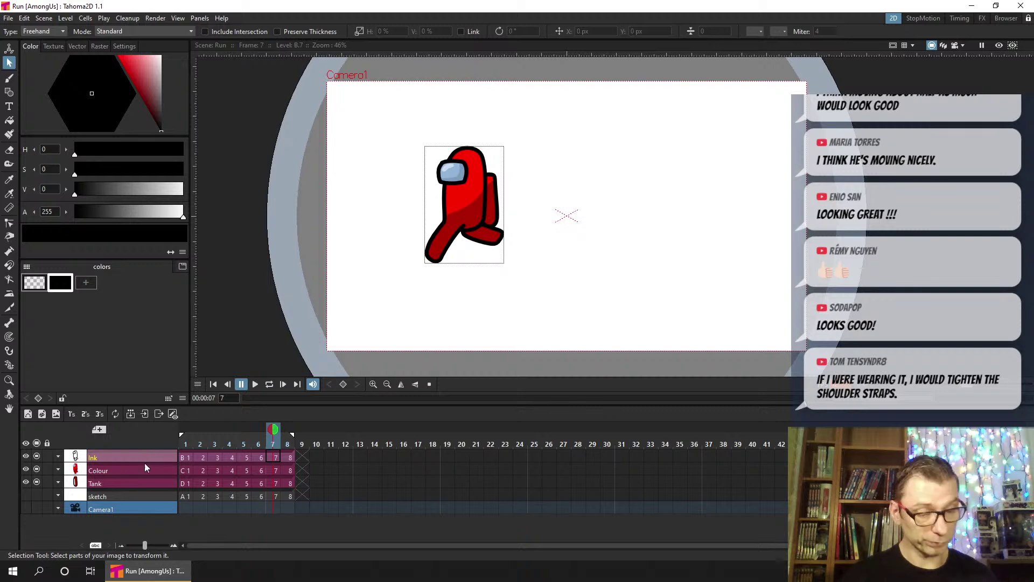
left_click(137, 495)
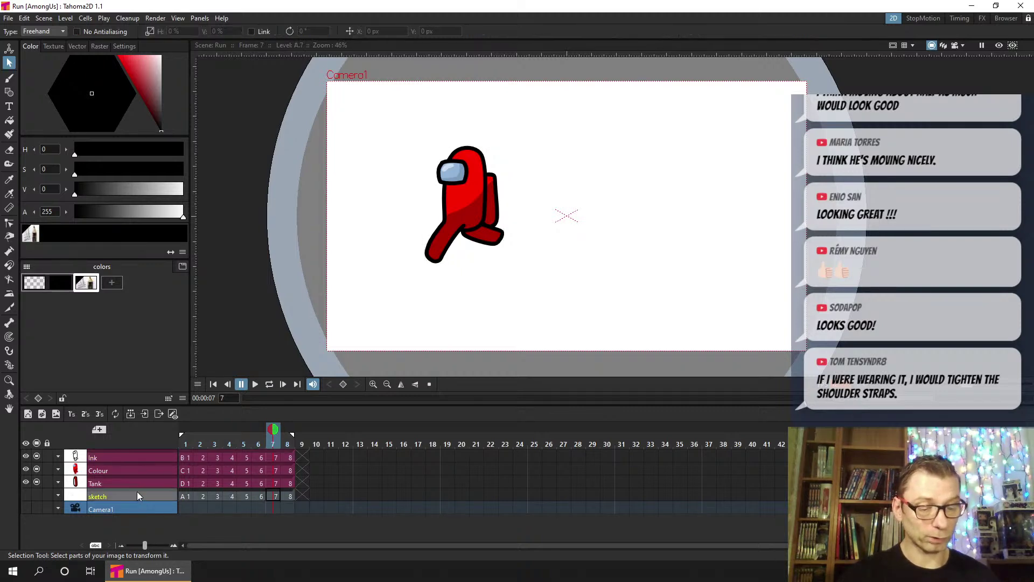
right_click(140, 495)
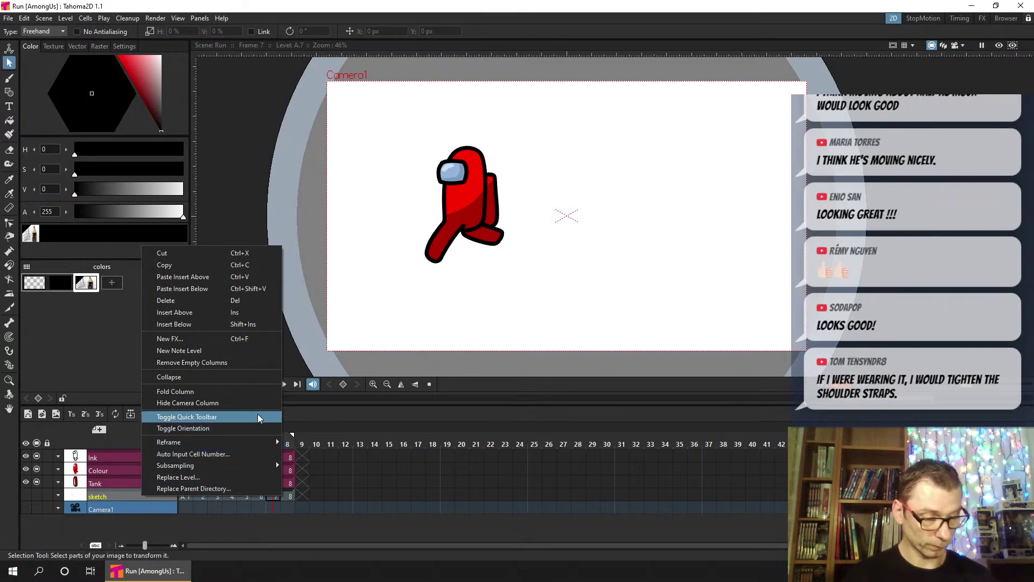
left_click(225, 377)
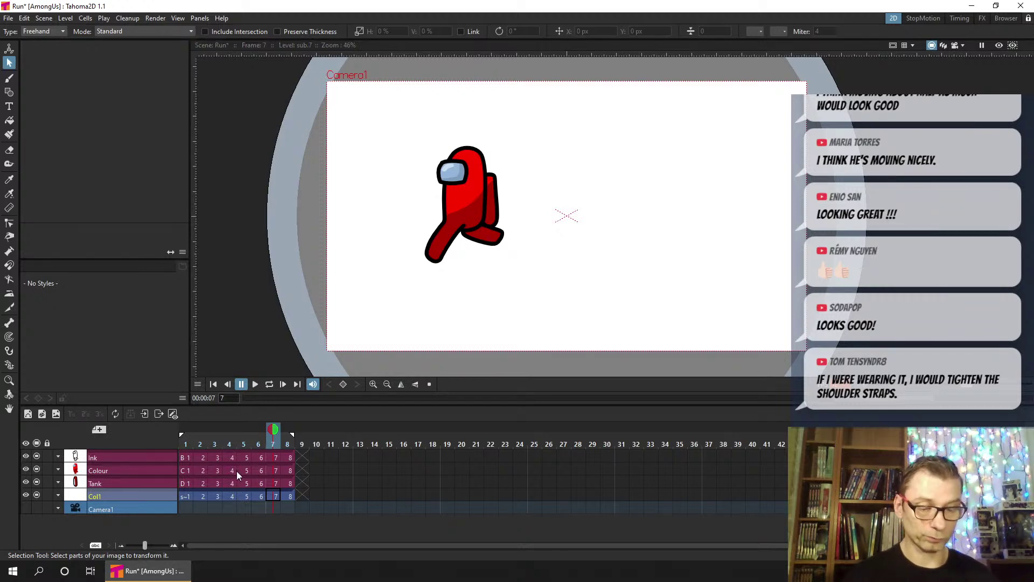
key("ctrl+z")
key("ctrl+s")
Collapse the Ink, Colour, Tank and sketch layers together into one sub-scene column
left_click_drag(135, 457, 137, 496)
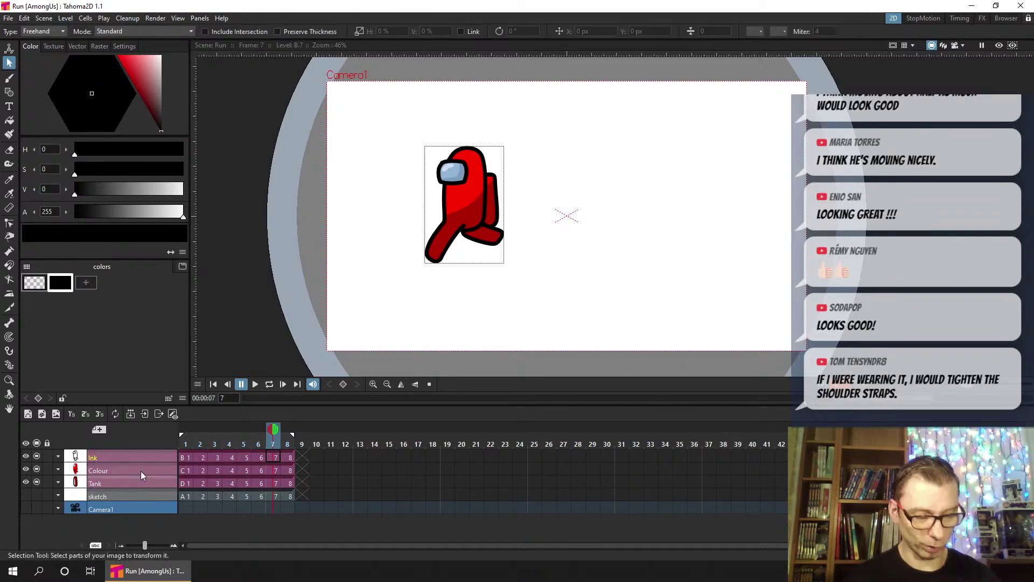
right_click(140, 482)
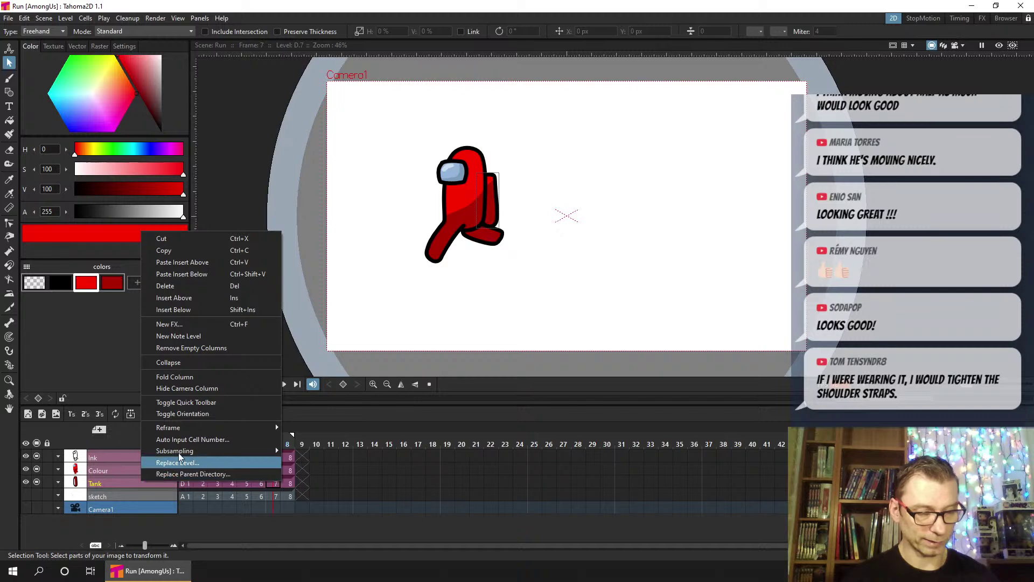
left_click(192, 362)
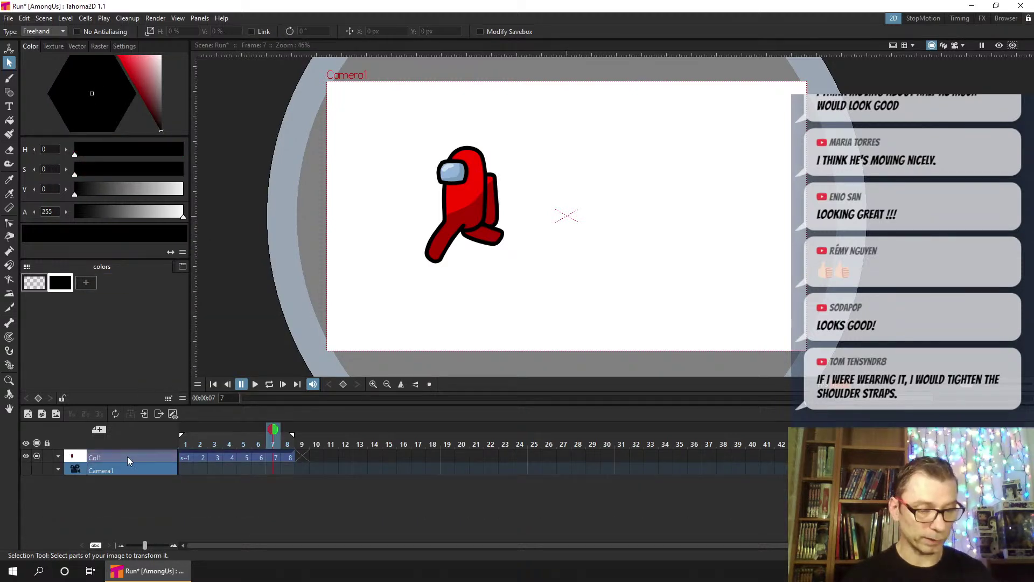
Open the collapsed sub-scene from frame 1, save the scene and return to the parent scene
left_click(183, 444)
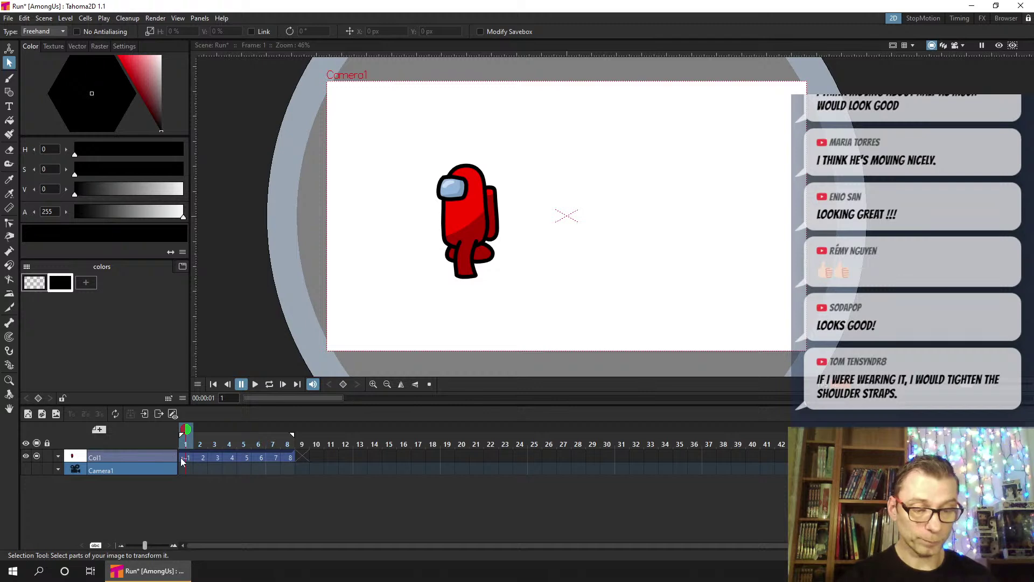
left_click(186, 457)
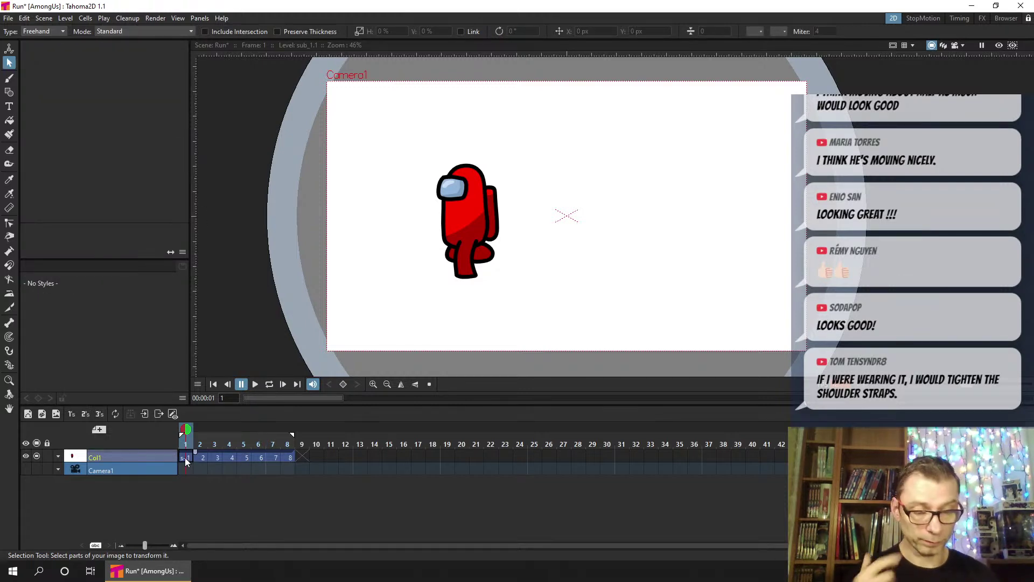
left_click(145, 412)
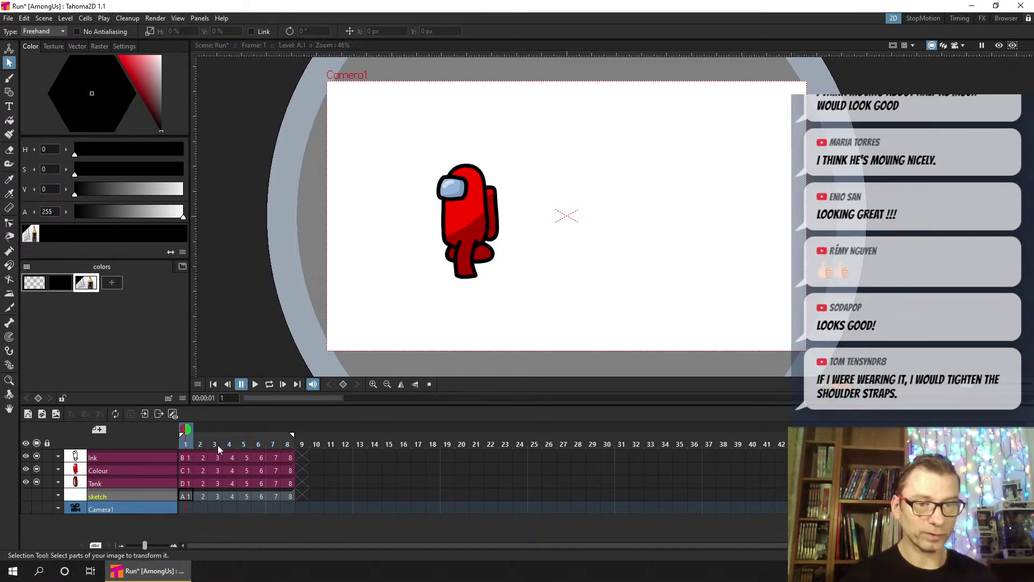
key("ctrl+s")
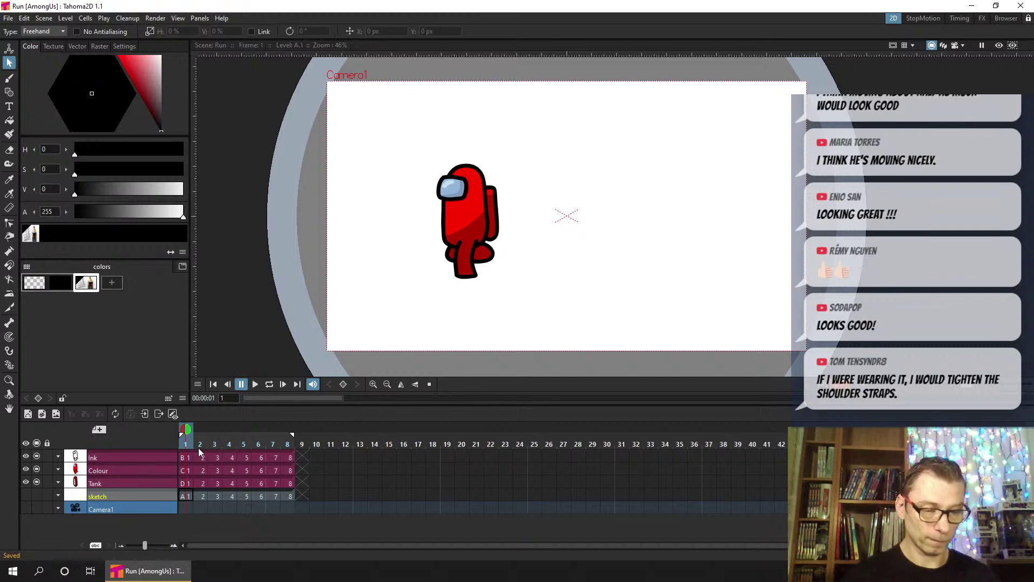
left_click(154, 412)
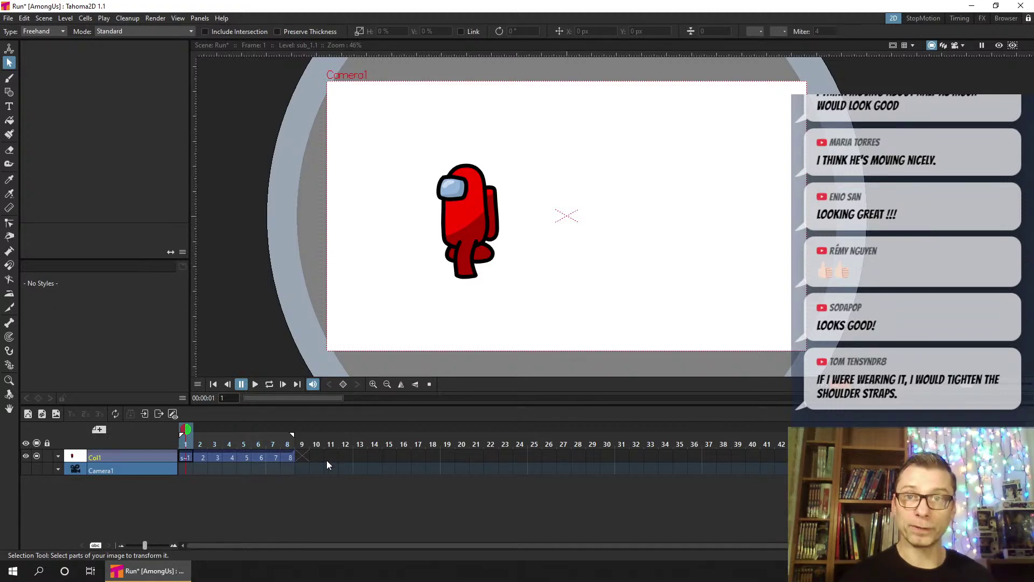
Rename the collapsed sub-scene column as AmongUsJoe
left_click(200, 425)
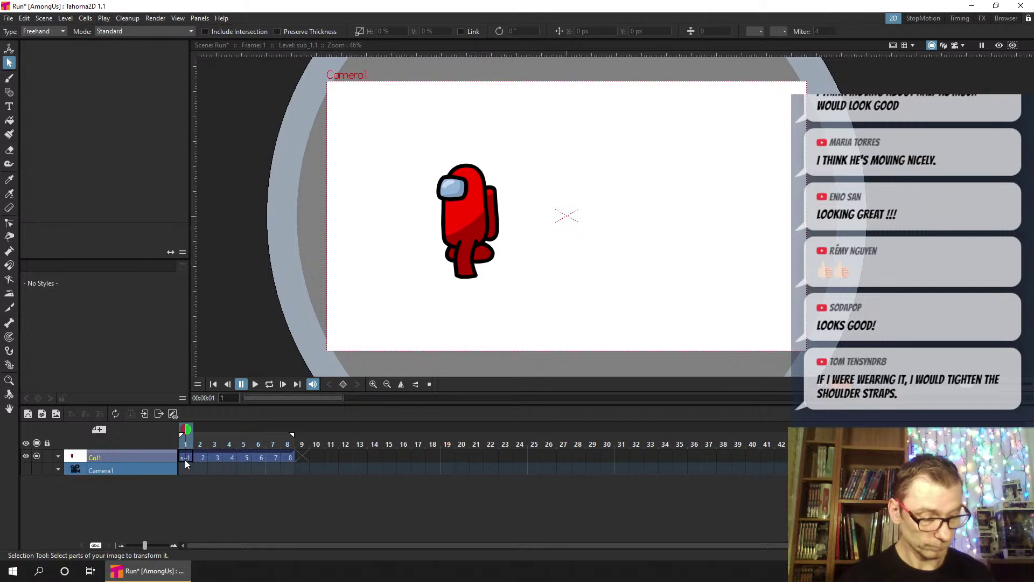
left_click(116, 459)
double_click(109, 458)
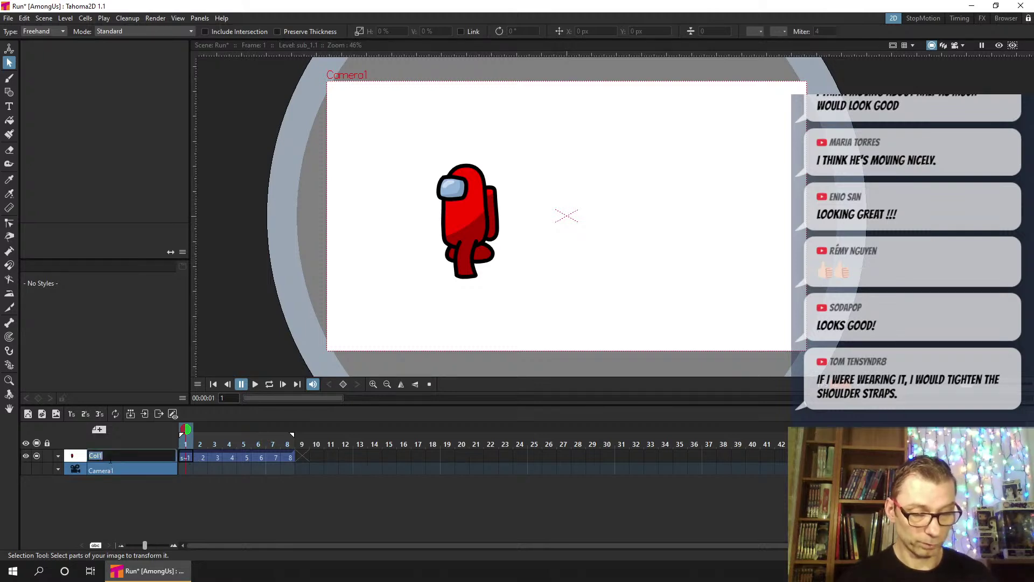
type("Amoi")
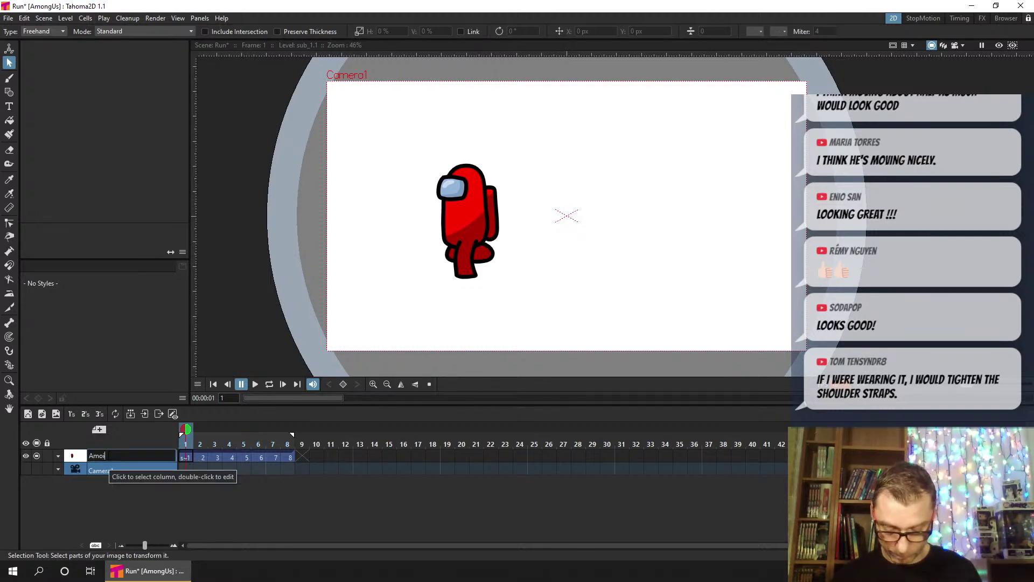
key("BackSpace")
type("n")
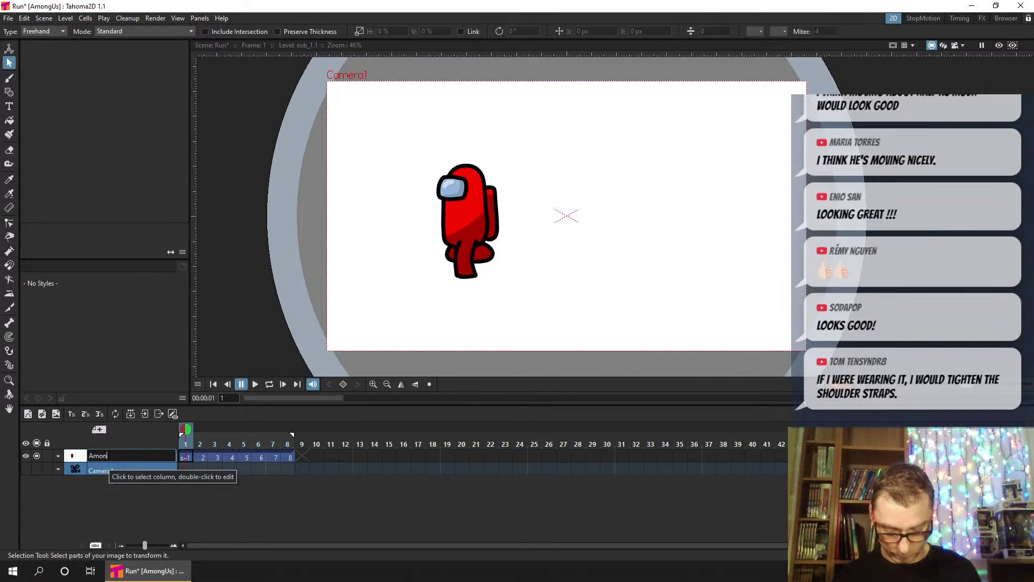
type("gUsJoe")
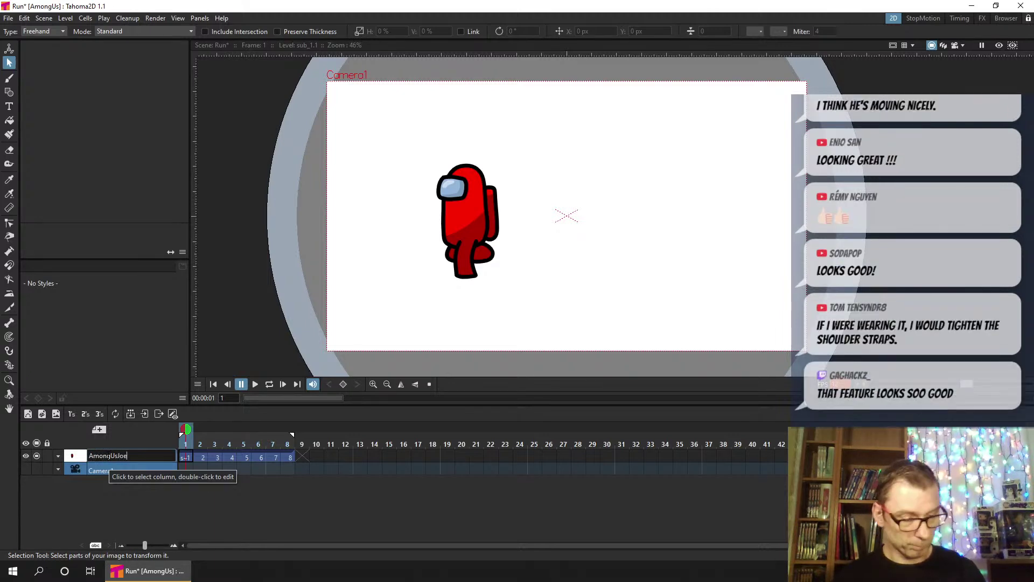
key("Return")
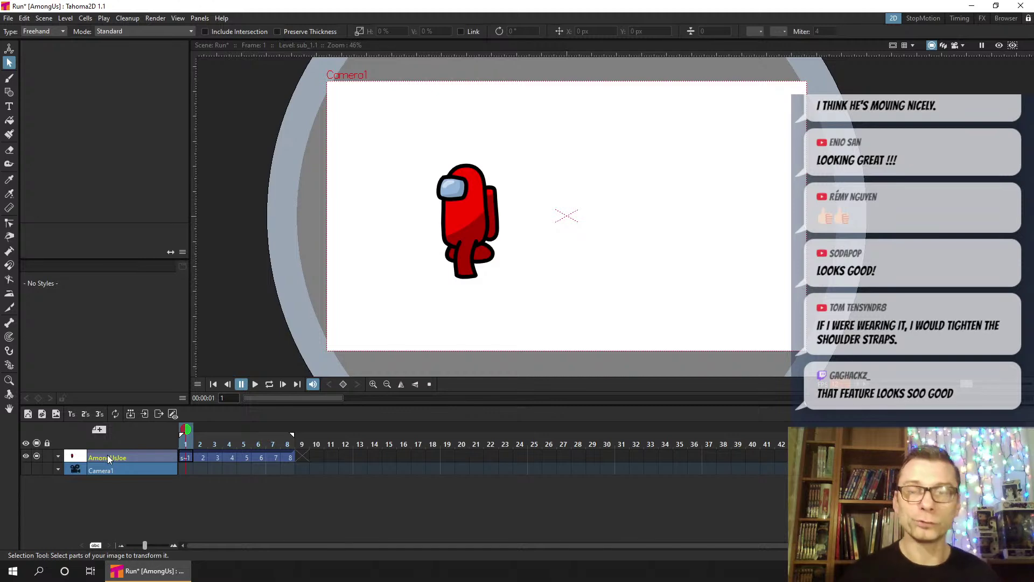
Repeat the eight-frame AmongUsJoe cycle 5 times along the timeline
left_click_drag(188, 430, 273, 429)
left_click(273, 428)
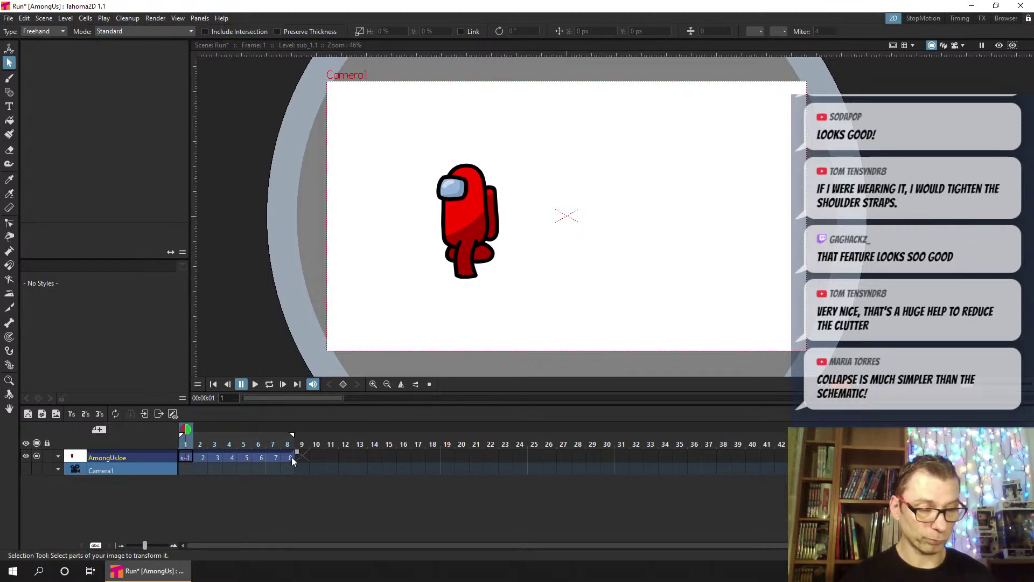
right_click(288, 458)
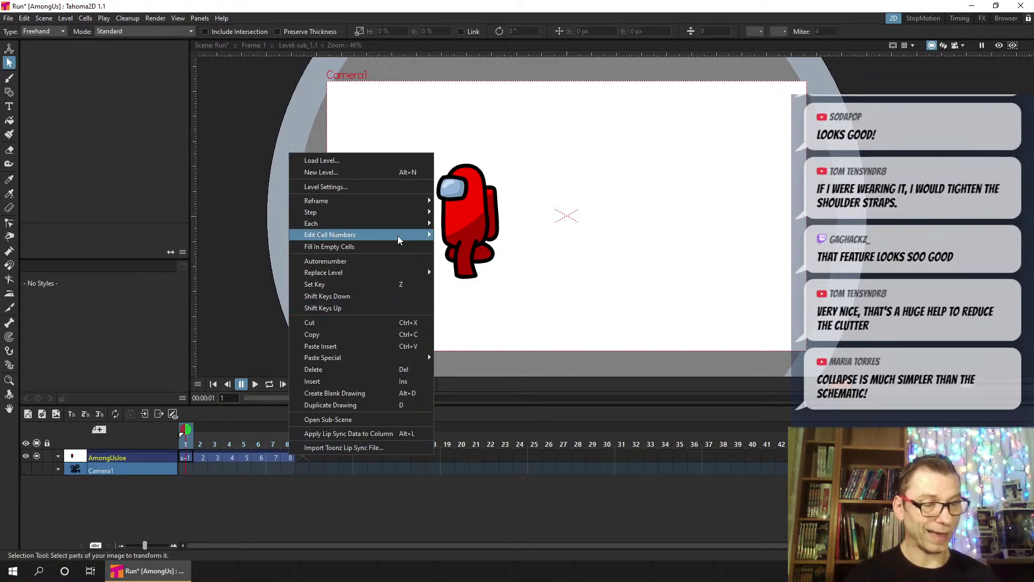
mouse_move(400, 240)
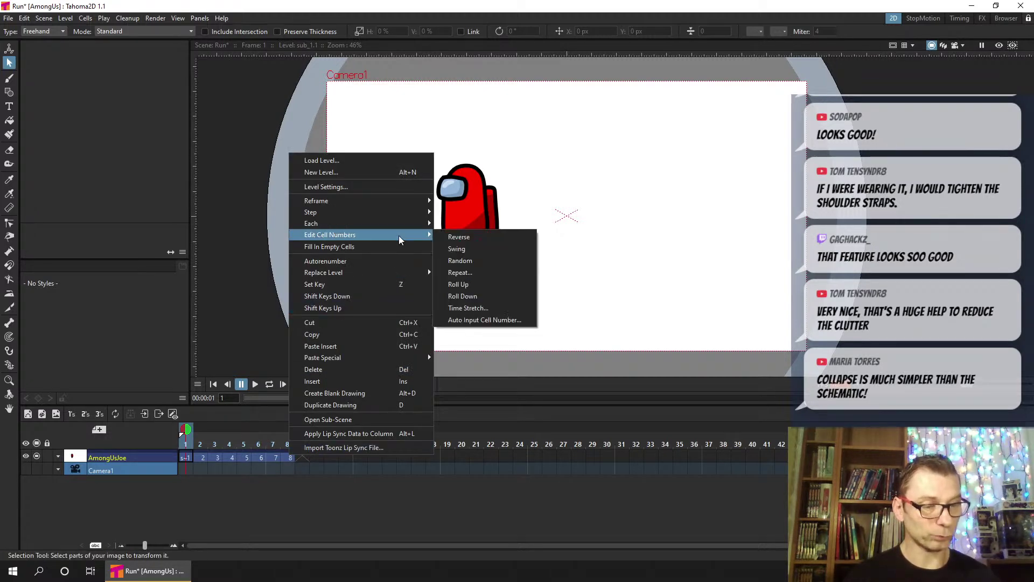
left_click(483, 274)
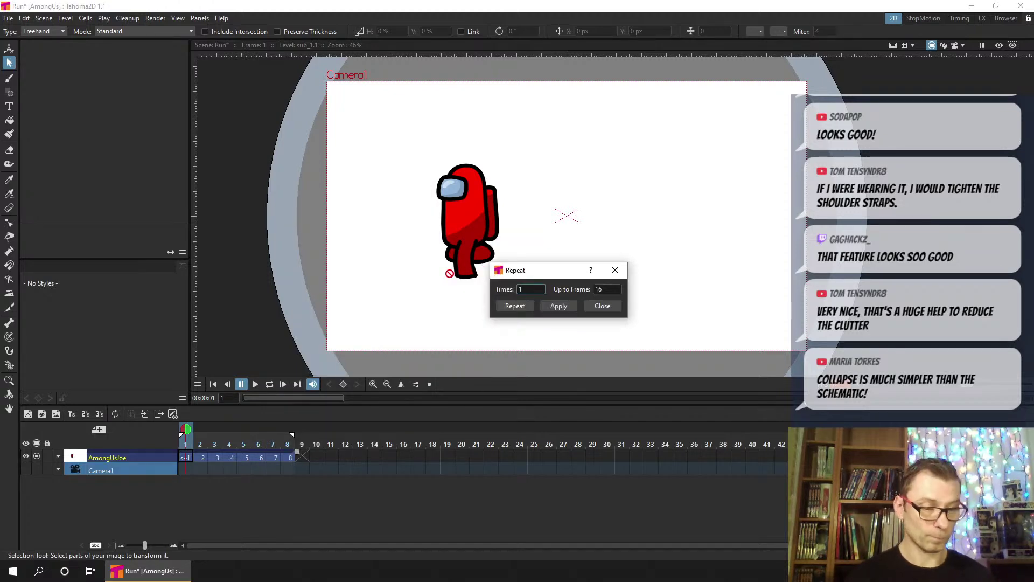
left_click_drag(566, 270, 425, 299)
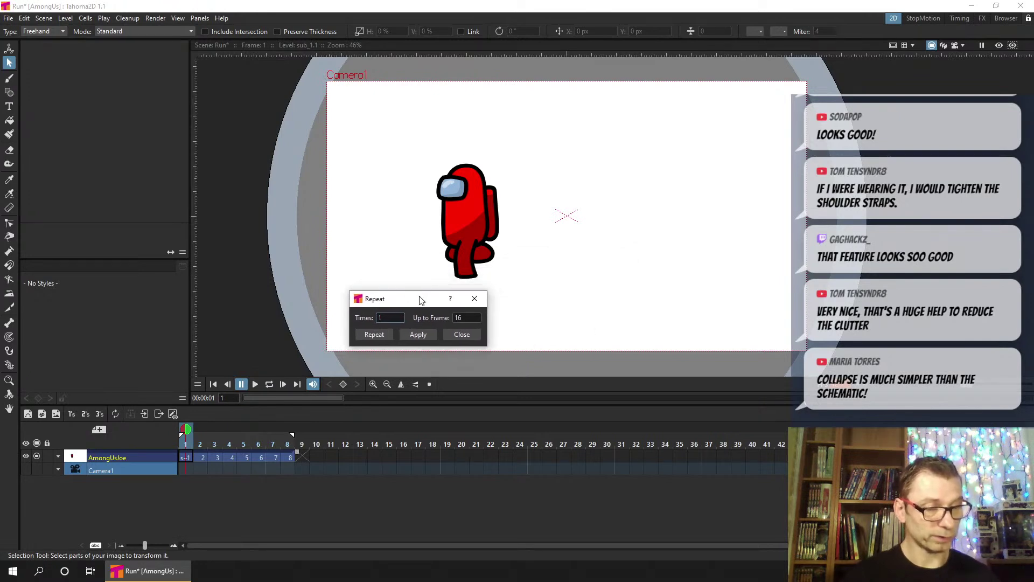
left_click(393, 318)
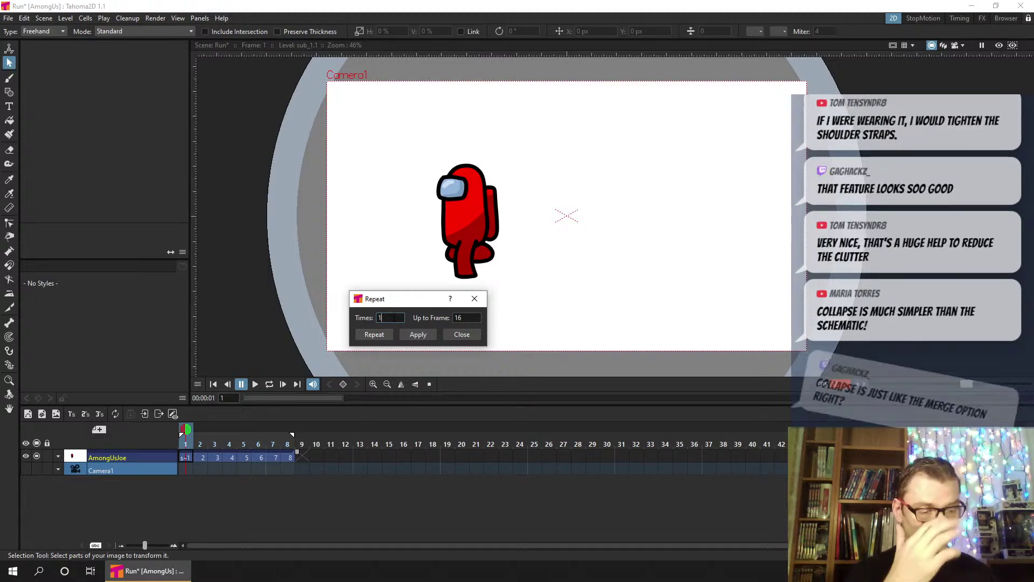
double_click(462, 318)
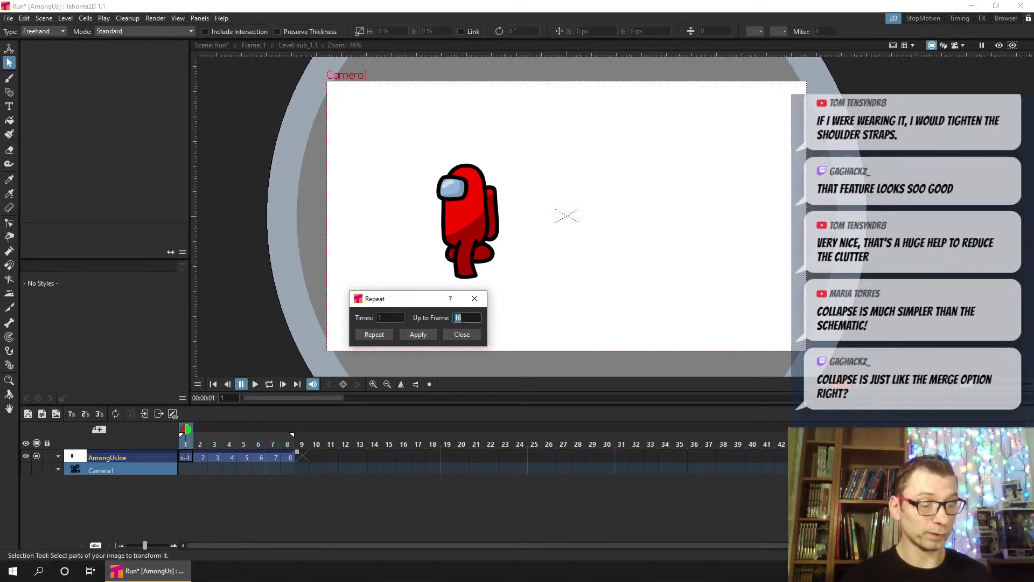
double_click(458, 318)
double_click(397, 318)
type("5")
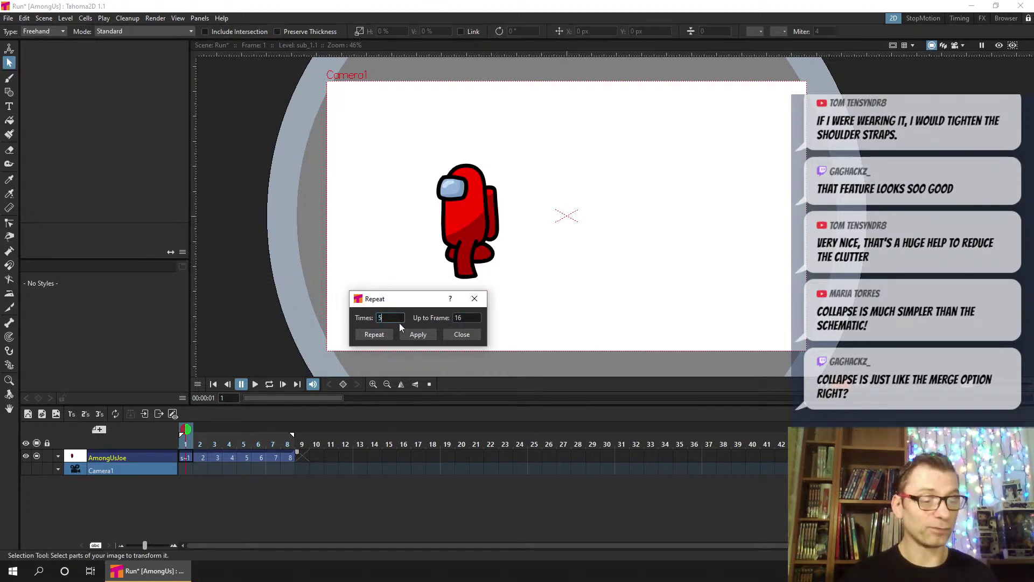
left_click(374, 334)
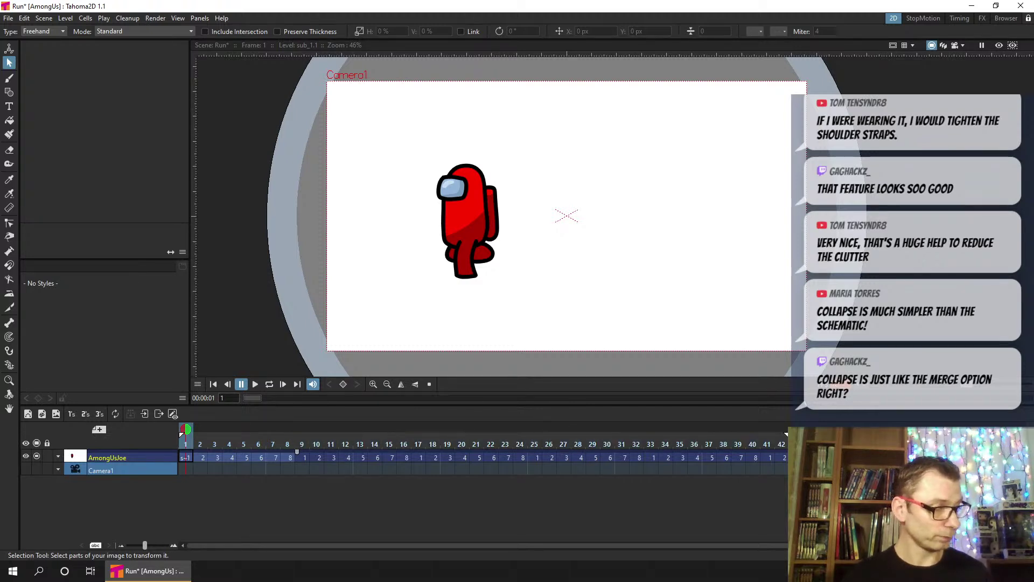
Scrub through the repeated cycle, return to frame 1 and activate the Animate tool in All mode for the AmongUsJoe column
left_click_drag(189, 444, 743, 425)
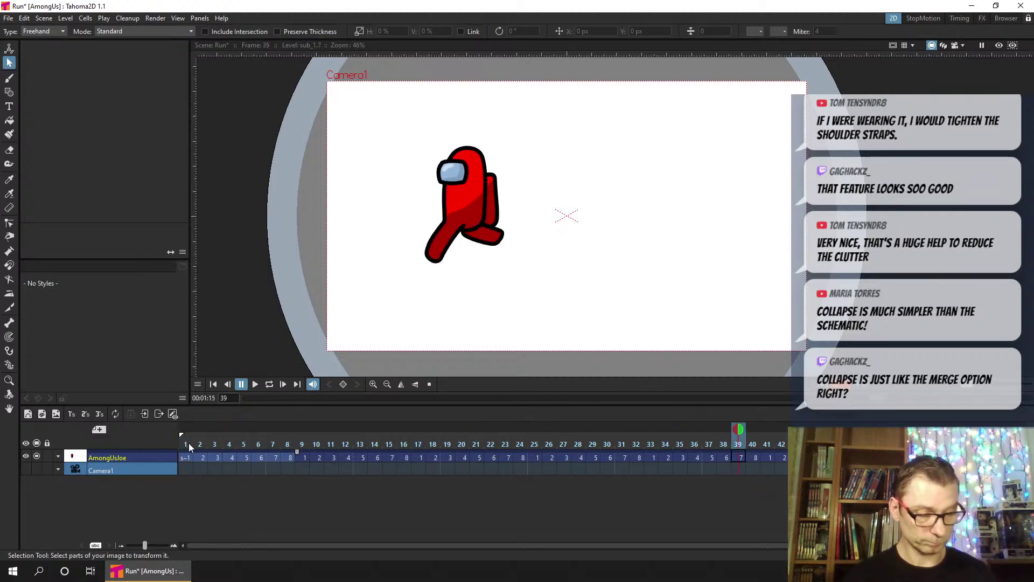
left_click(185, 442)
left_click(185, 457)
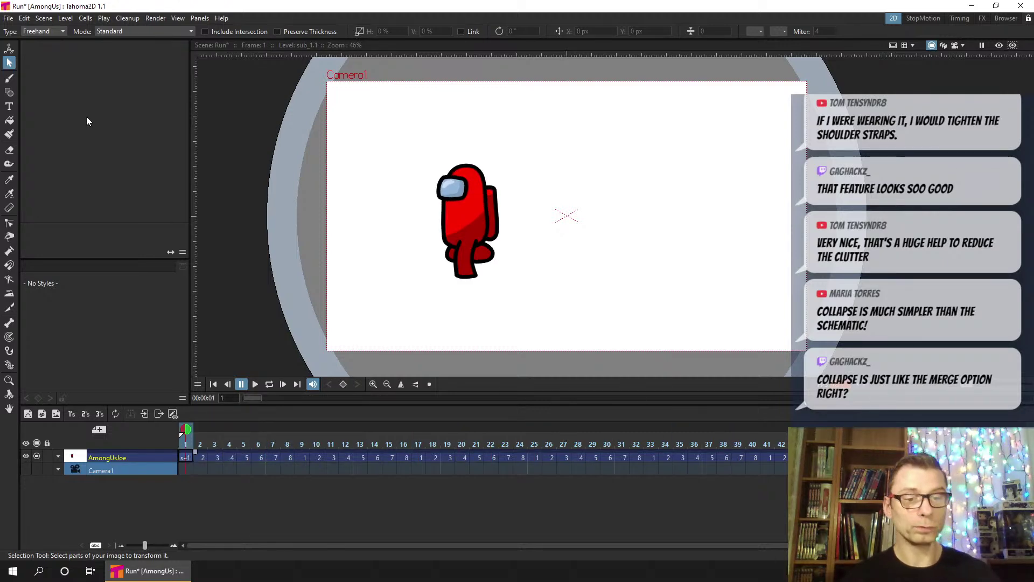
left_click(8, 50)
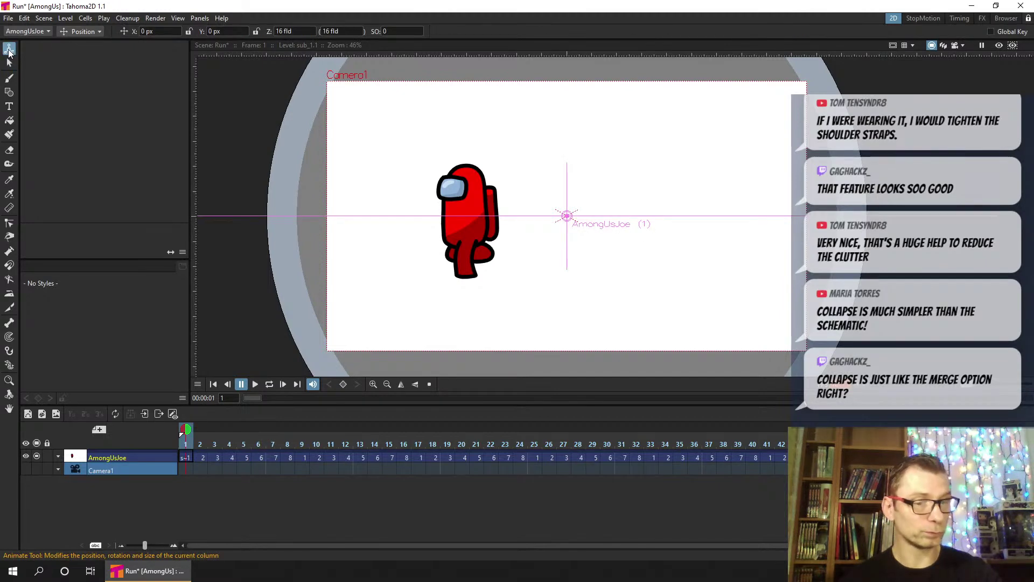
left_click(79, 32)
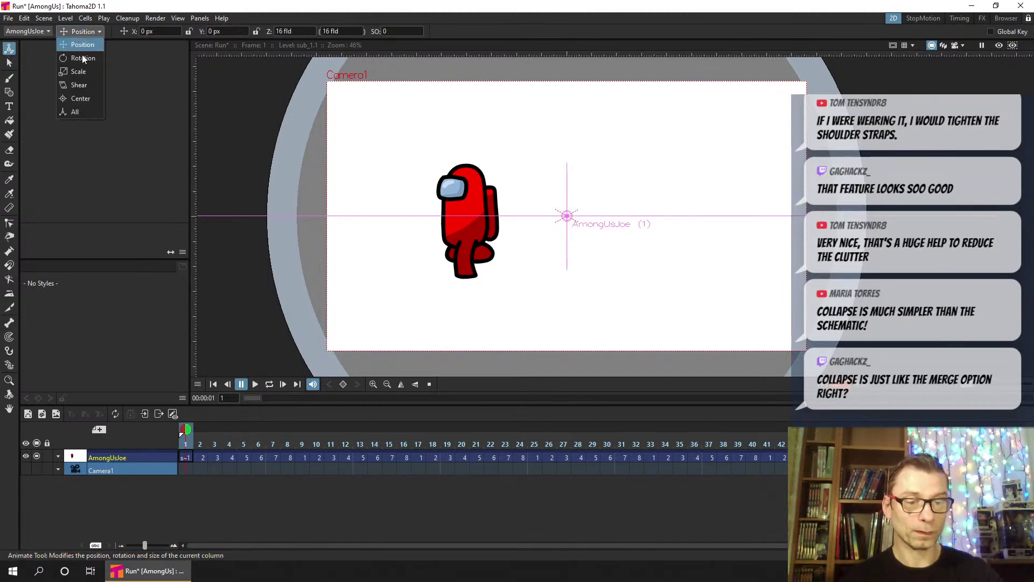
left_click(77, 112)
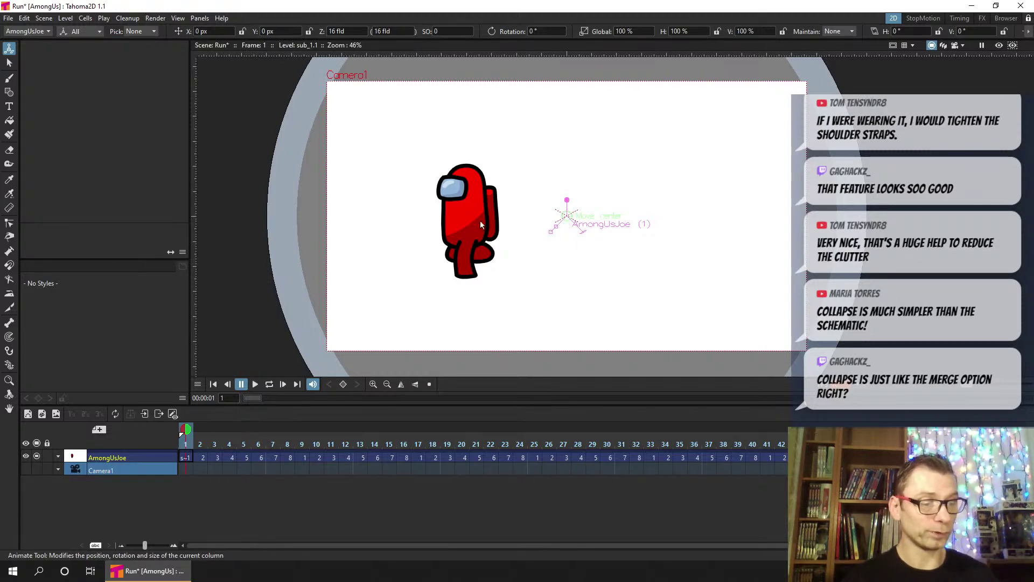
Centre the AmongUsJoe pivot on the character's body and move the character beyond the camera's right edge, about X 1531 px, Y -95 px
left_click_drag(567, 218, 536, 220)
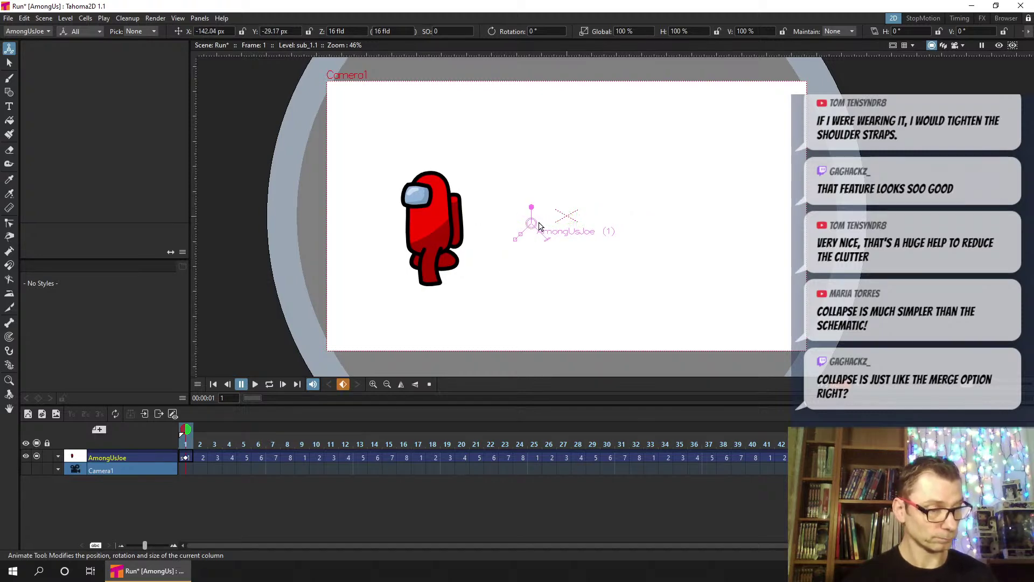
left_click_drag(535, 228, 421, 229)
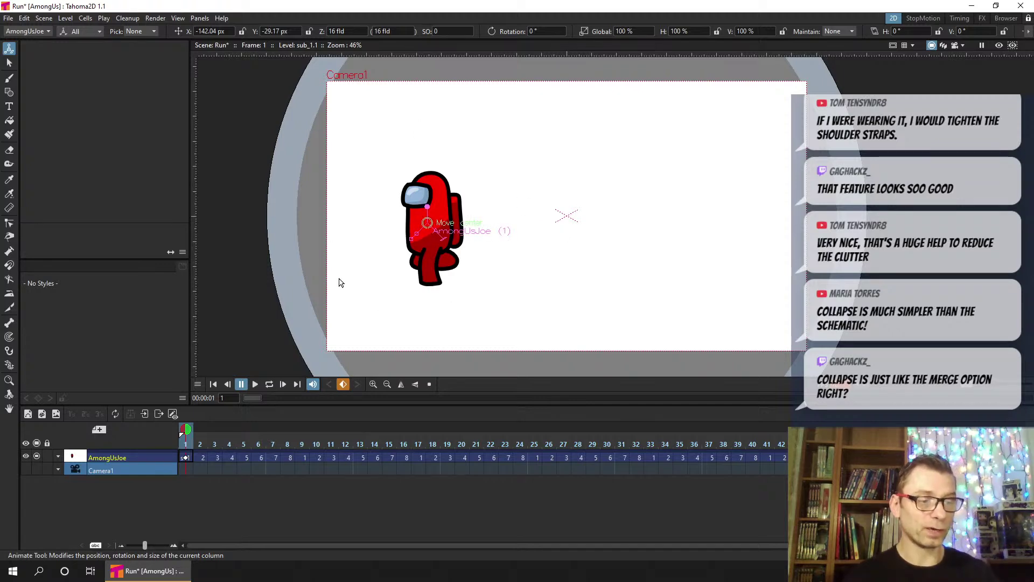
left_click_drag(431, 306, 846, 324)
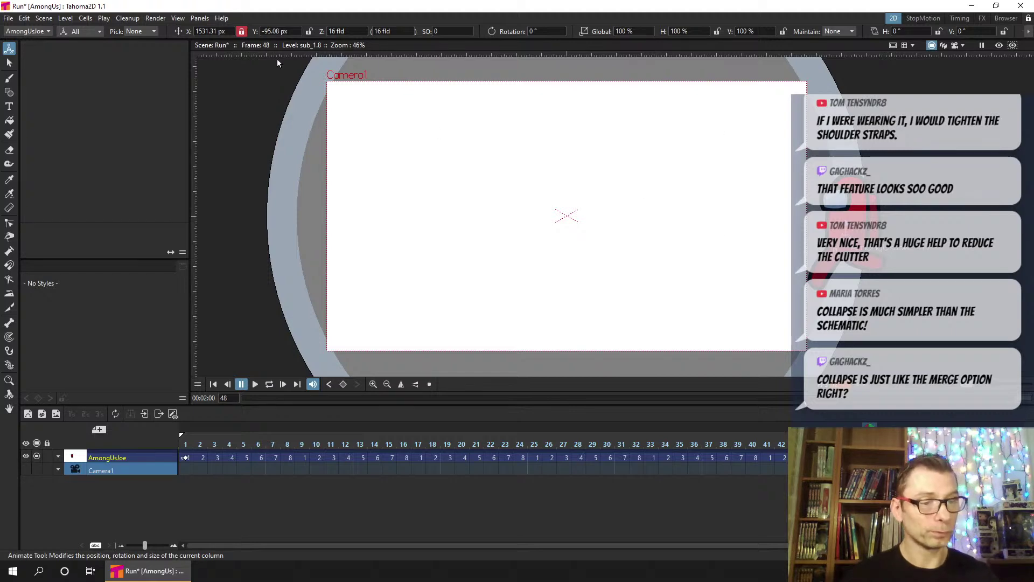
At frame 48, unlock X, lock the Y position and move the character beyond the camera's left edge to about X -735 px
left_click(241, 32)
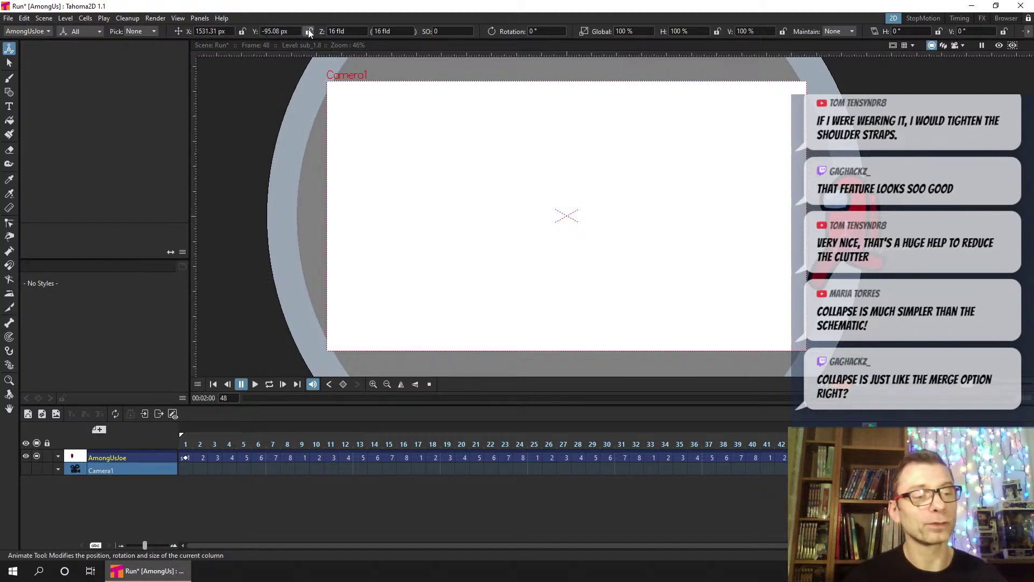
left_click(308, 32)
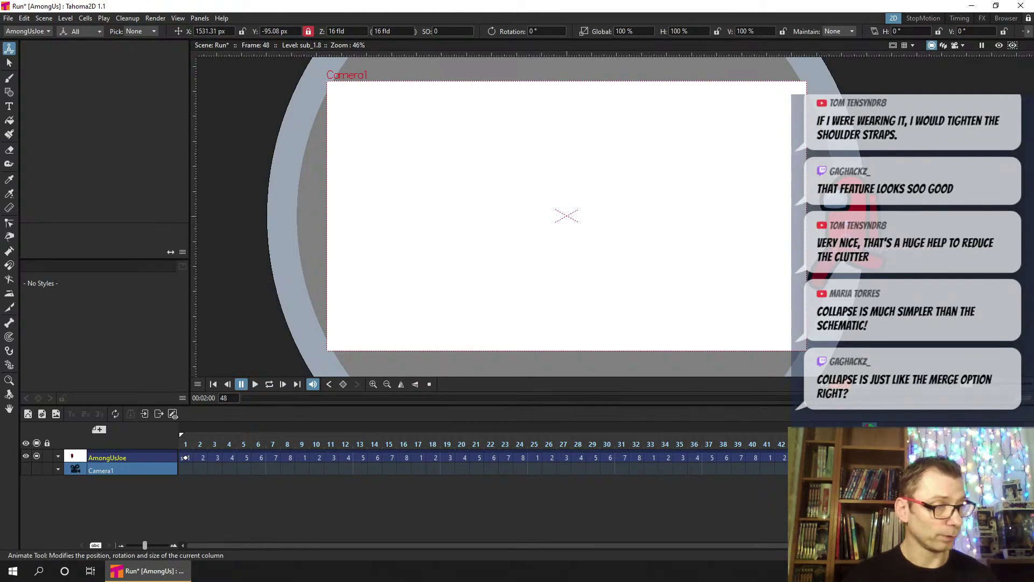
left_click_drag(792, 303, 276, 320)
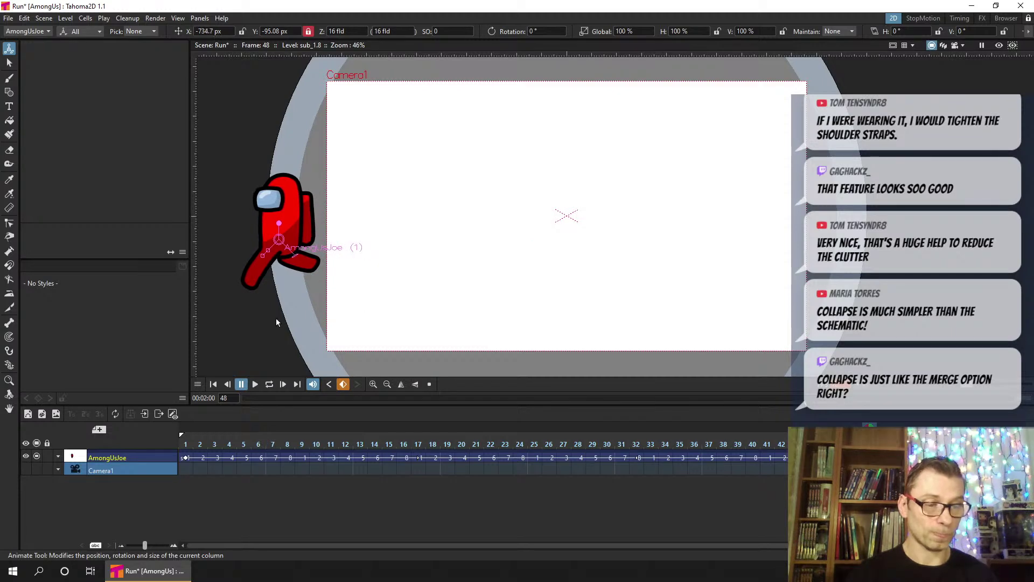
Save the scene at frame 1, play the run across the camera view and save again
left_click(185, 443)
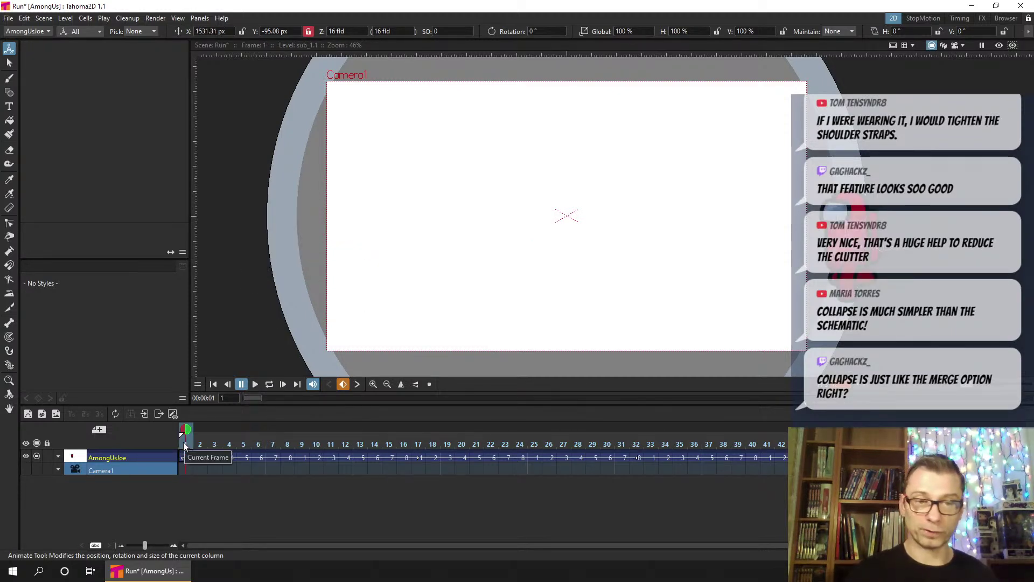
key("ctrl+s")
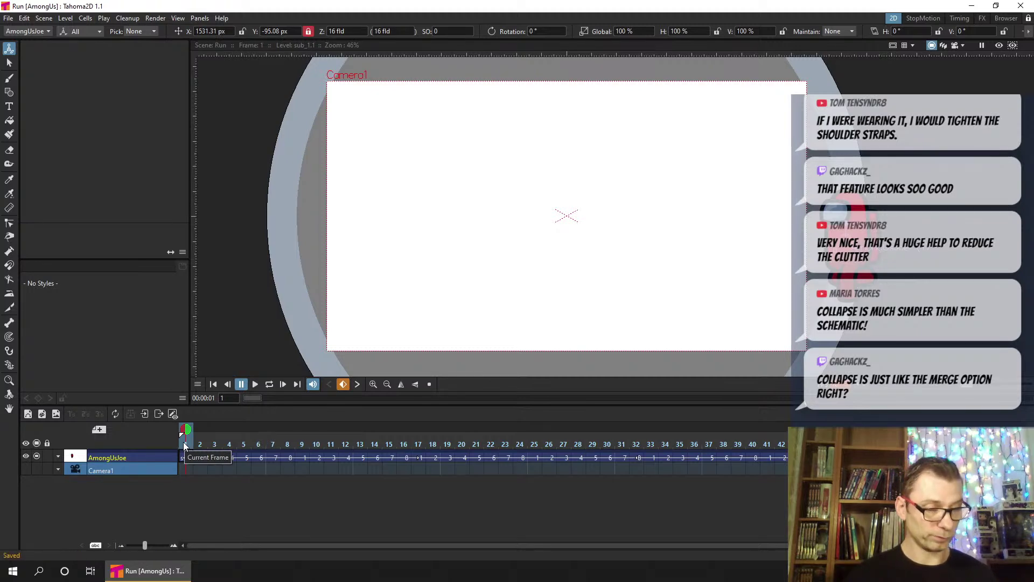
left_click(256, 385)
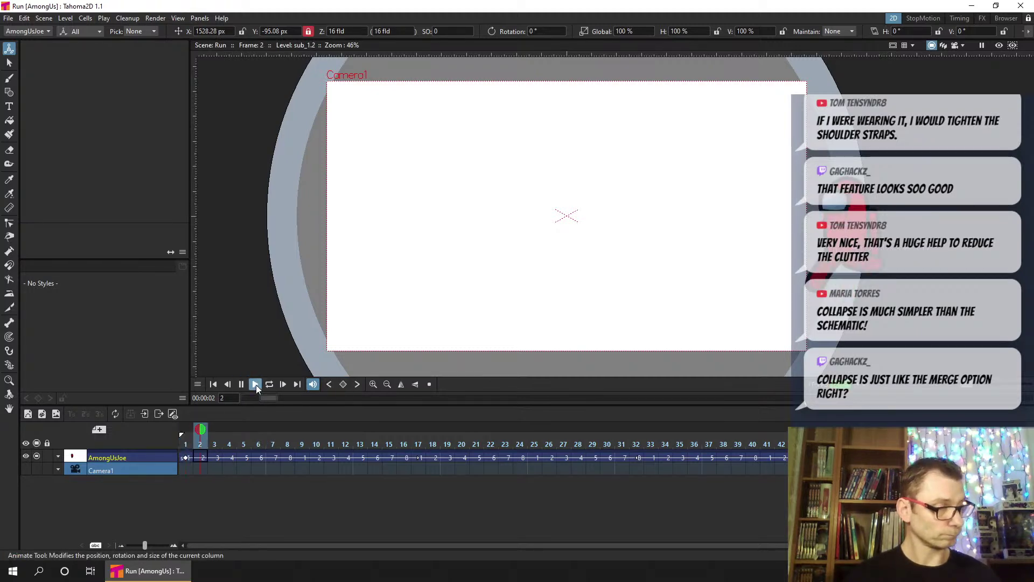
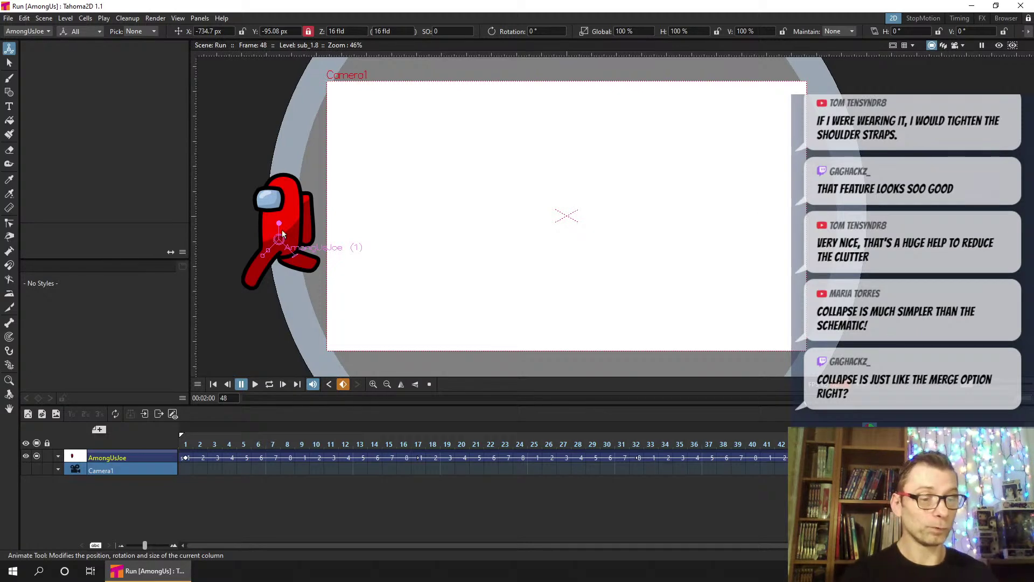
key("ctrl+s")
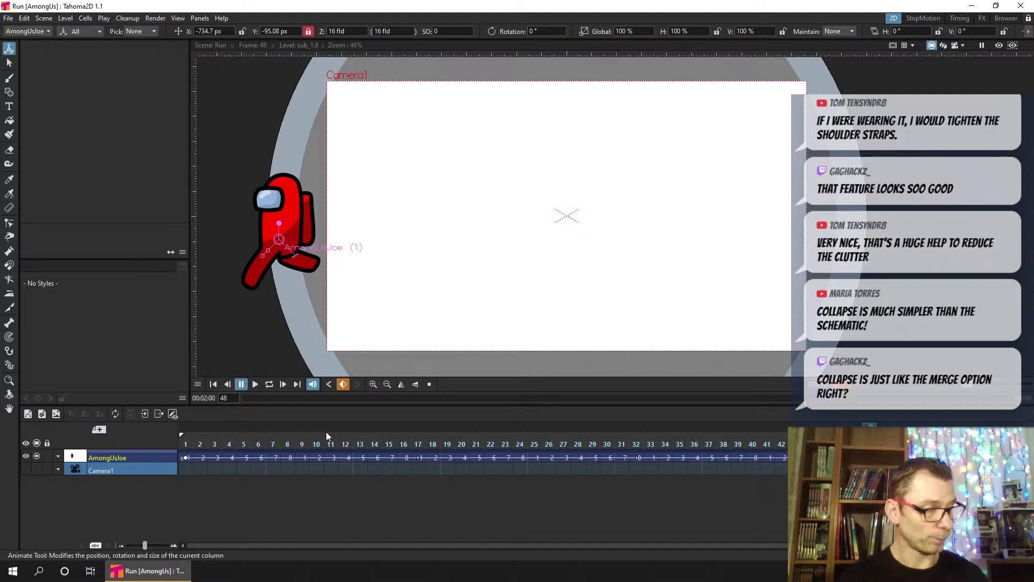
Switch to the Timing workspace, expand the AmongUsJoe column's channels and display its X position values frame by frame
left_click(962, 20)
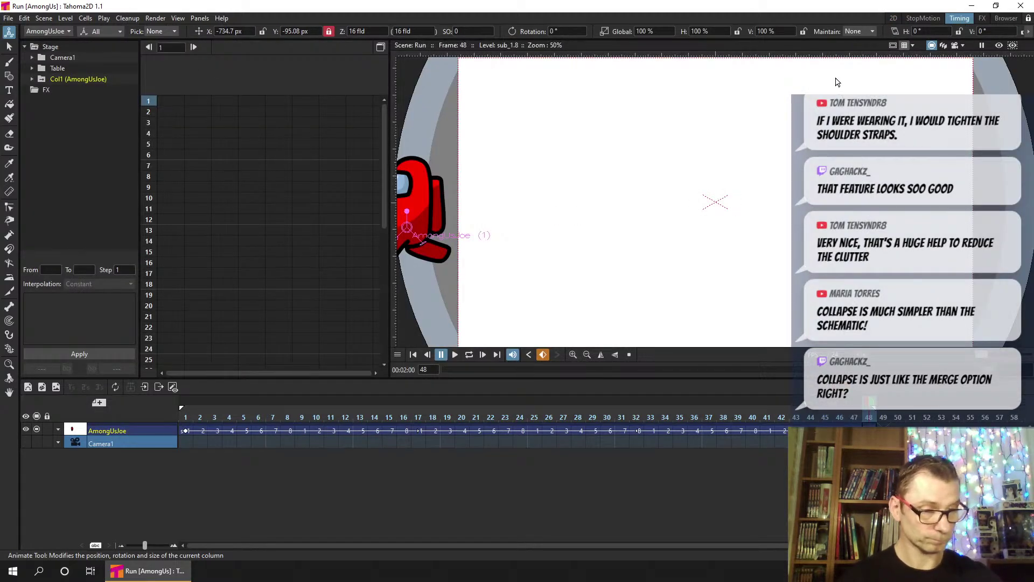
left_click(32, 79)
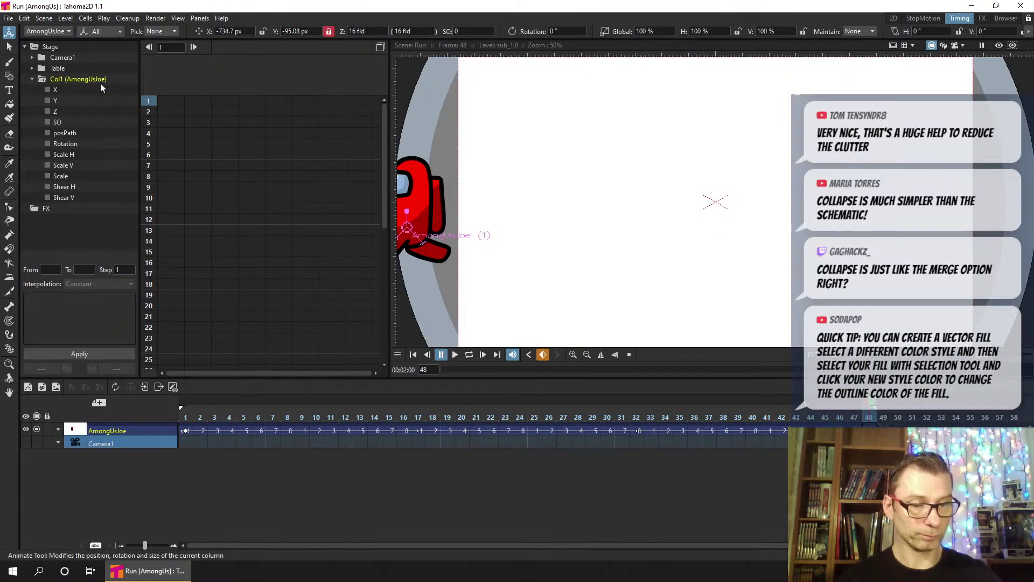
left_click(49, 90)
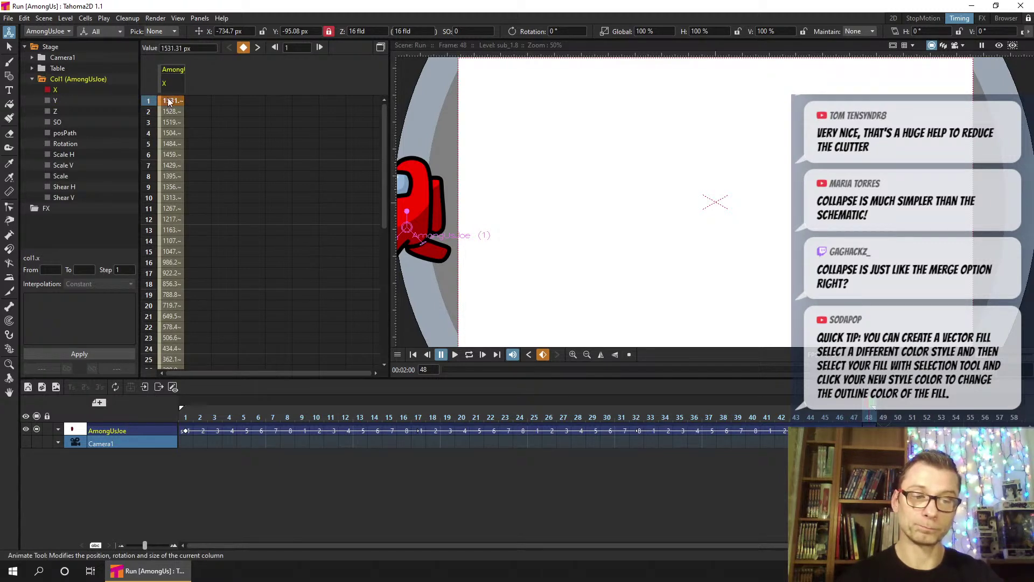
left_click_drag(384, 120, 380, 280)
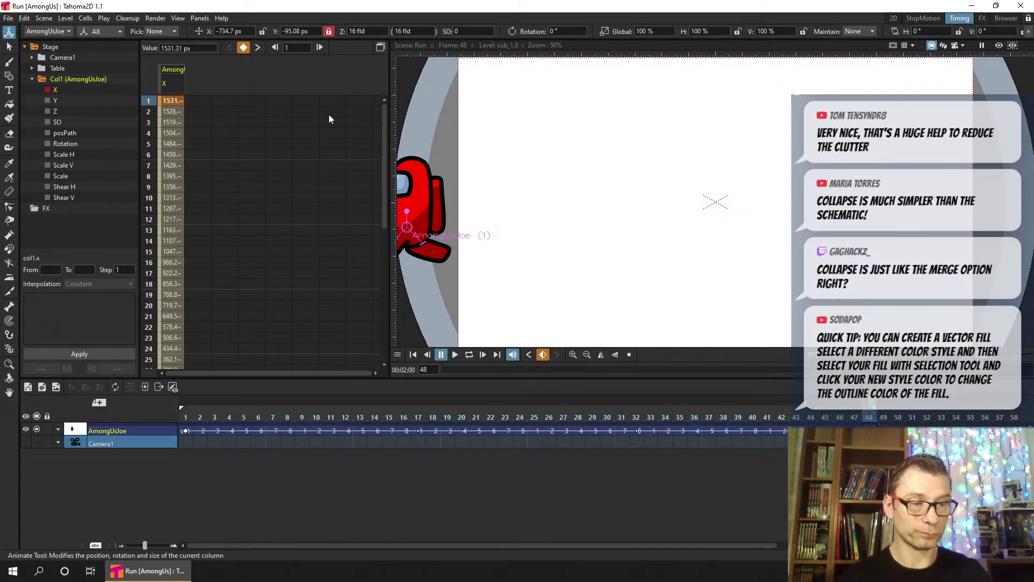
Set the interpolation of AmongUsJoe's X movement across frames 1 to 48 to Linear and apply it
scroll(380, 256, "up", 1)
left_click_drag(380, 256, 382, 311)
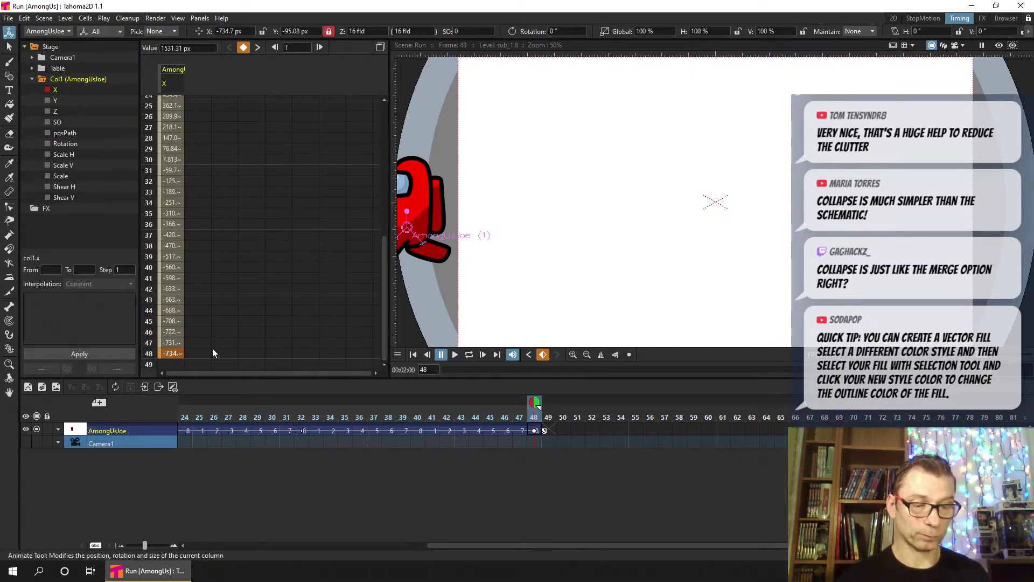
left_click(173, 127)
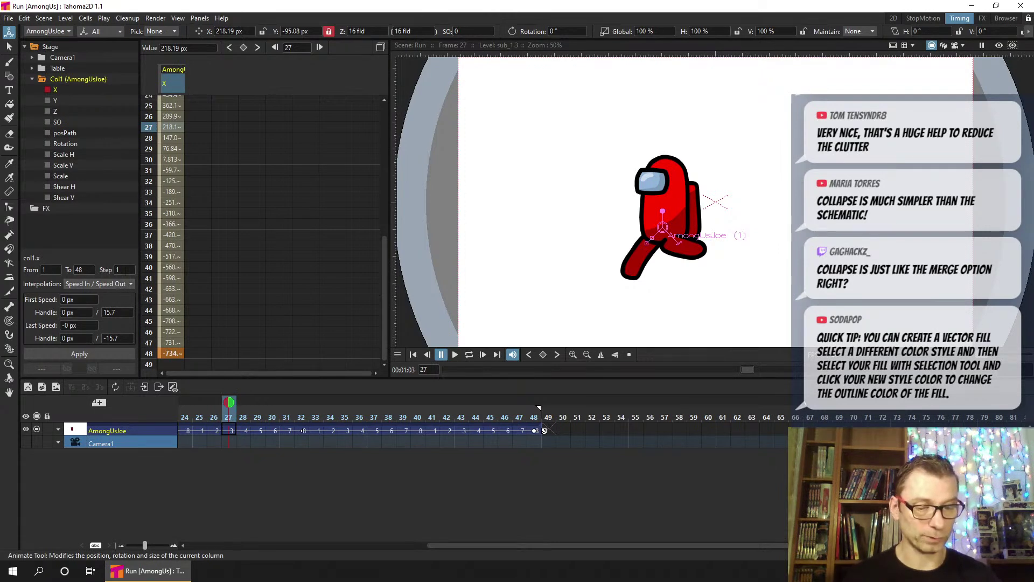
left_click(127, 284)
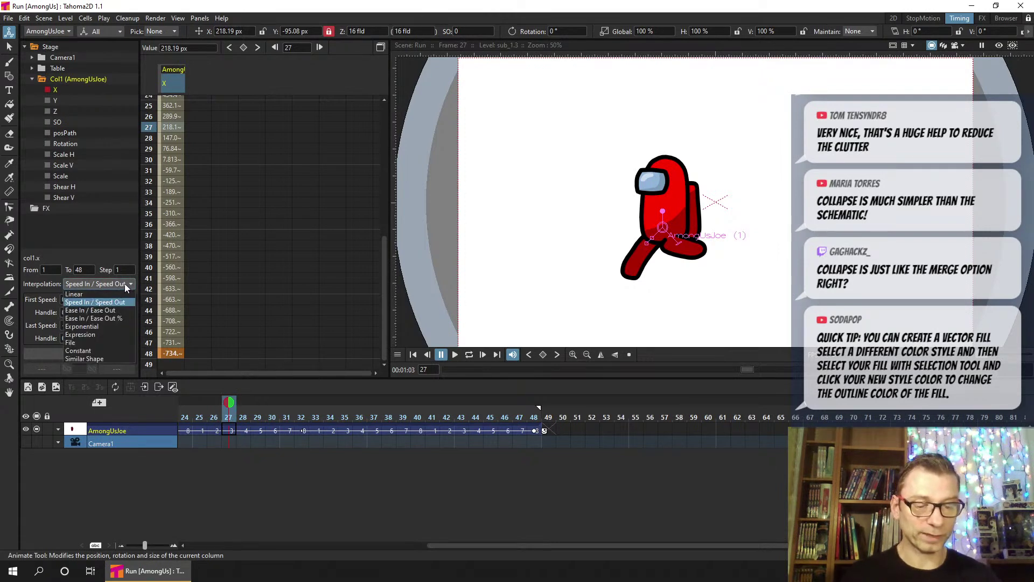
left_click(88, 295)
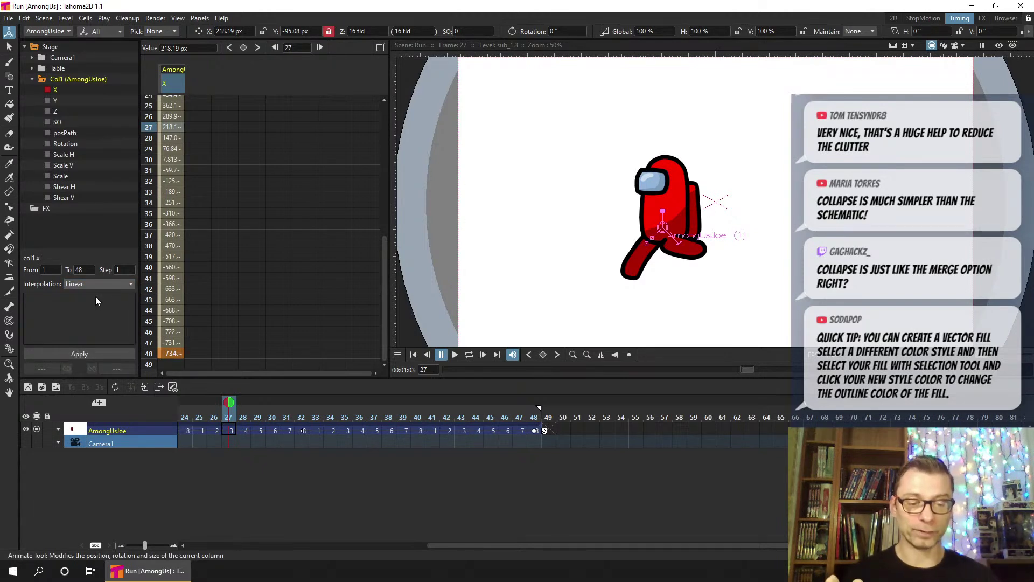
left_click(80, 353)
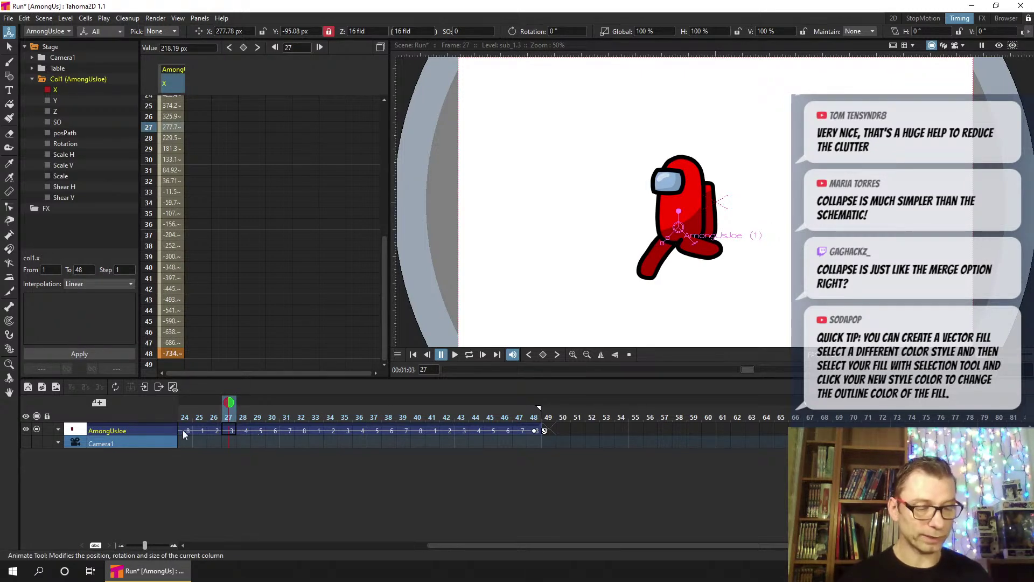
Check the interpolation options for the movement on the timeline, play the run from frame 1 and save the scene
scroll(267, 533, "up", 5)
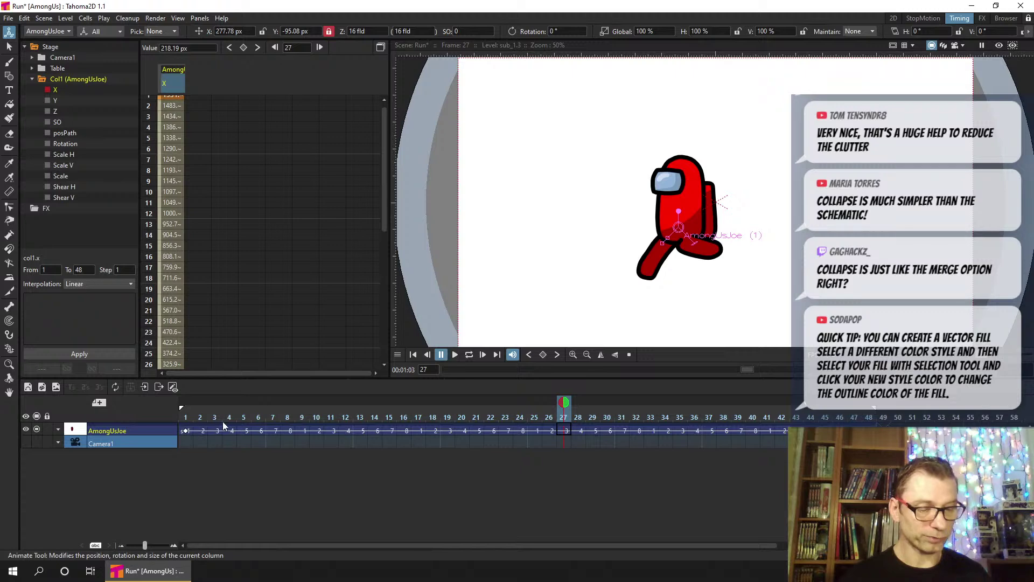
right_click(199, 430)
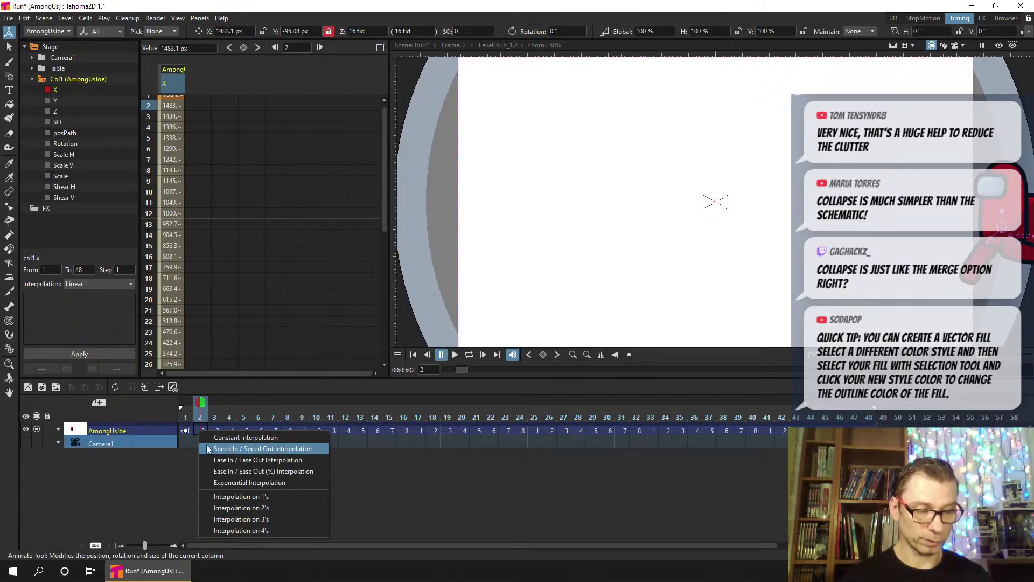
left_click(293, 482)
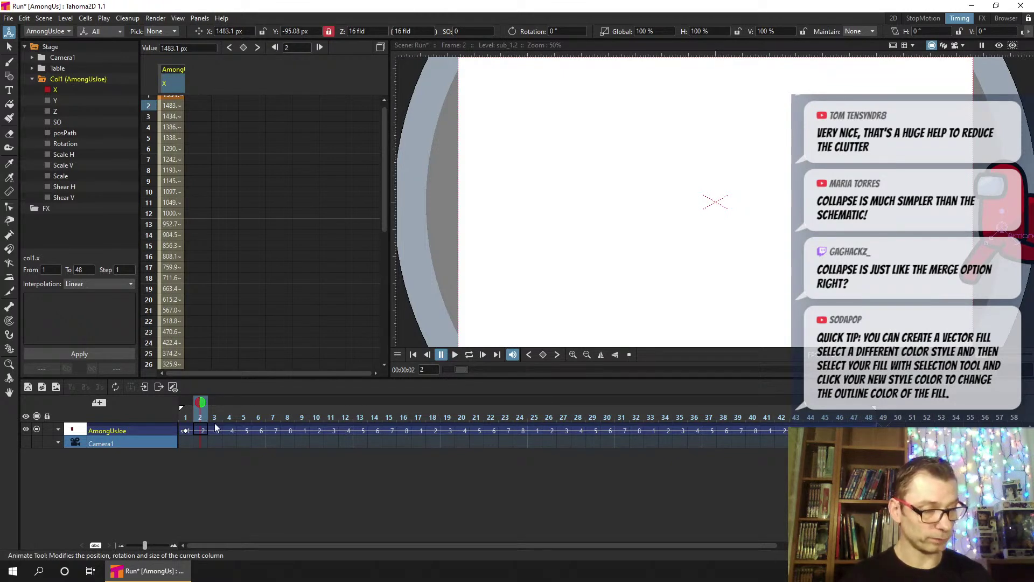
left_click(186, 416)
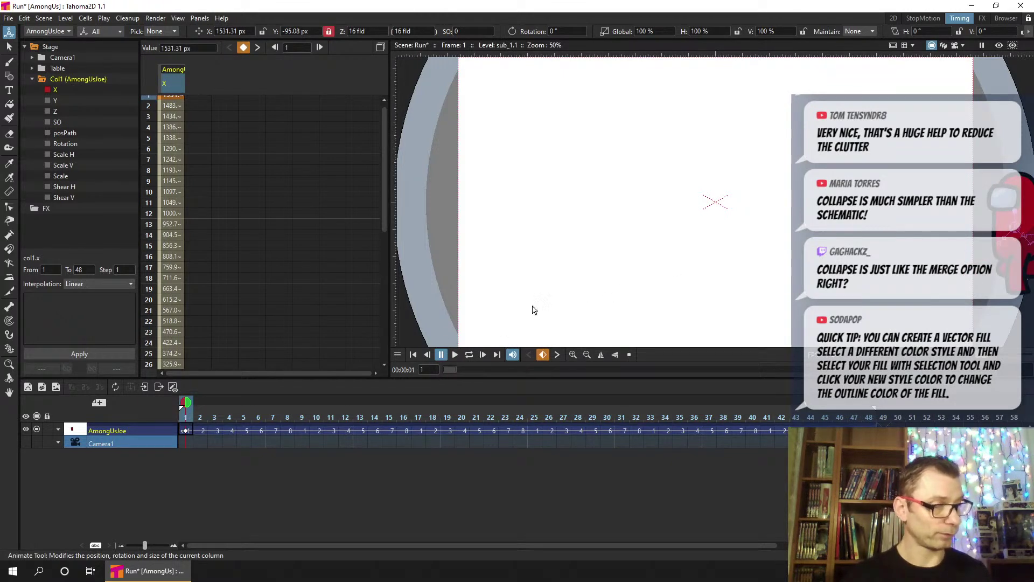
left_click(454, 355)
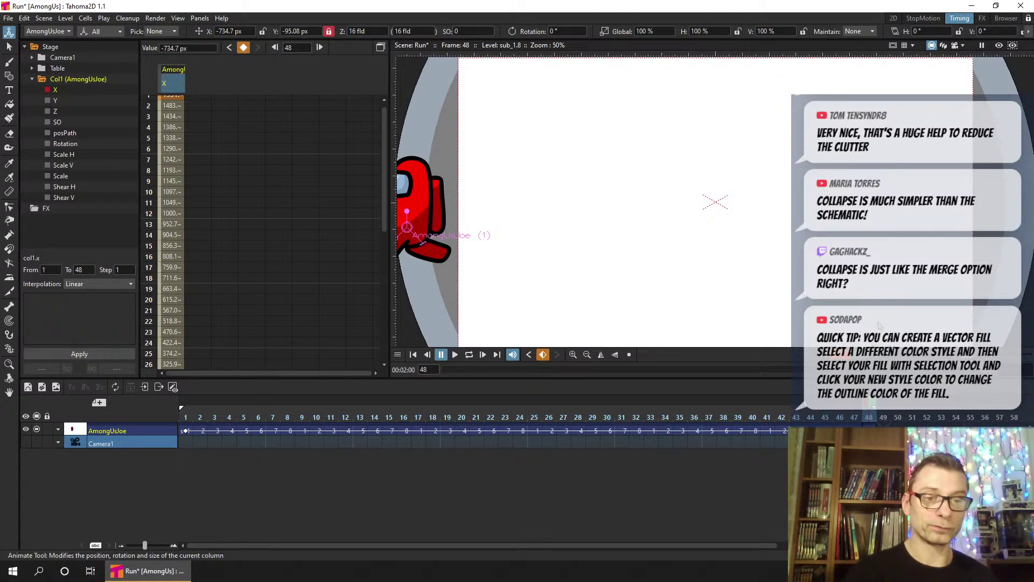
key("ctrl+s")
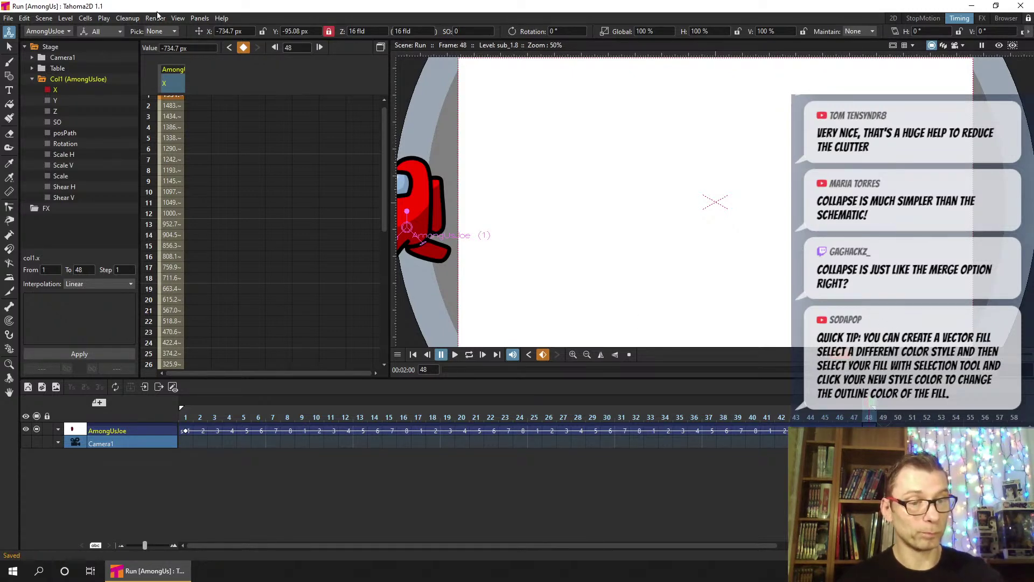
In the scene settings, try a frame rate of 12, return it to 24 and make the white camera background opaque with alpha 255
left_click(74, 20)
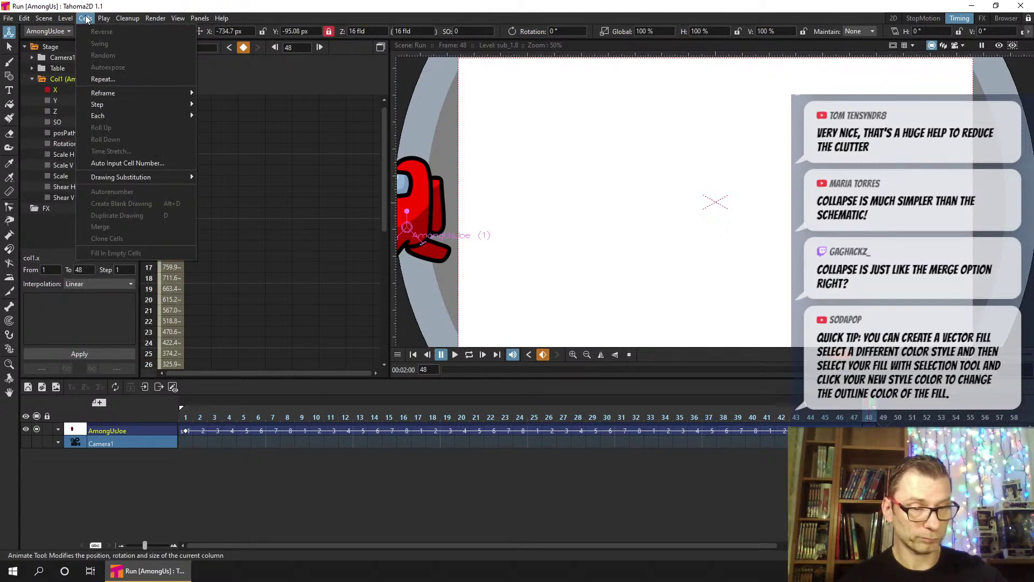
mouse_move(136, 16)
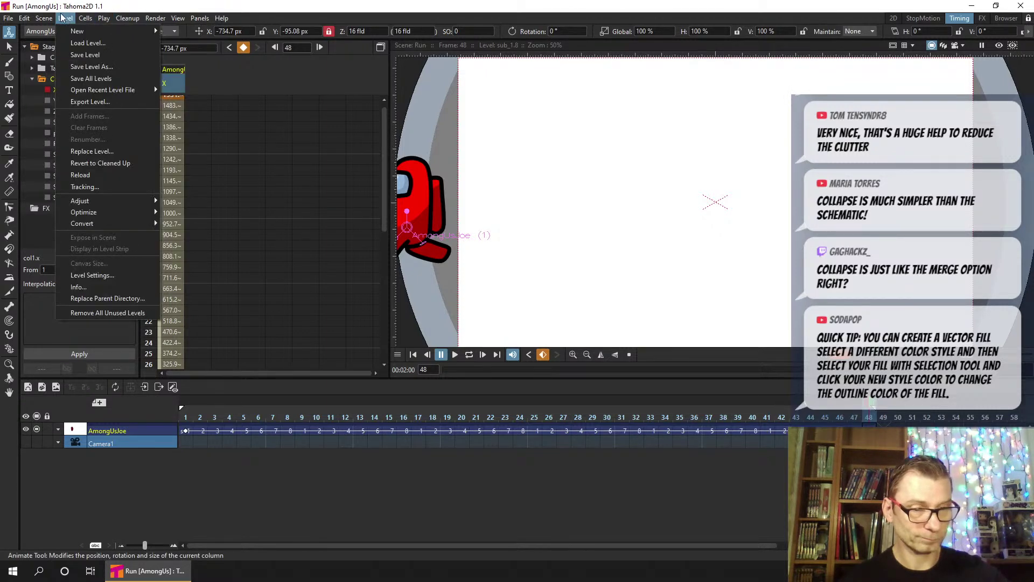
mouse_move(46, 20)
left_click(54, 31)
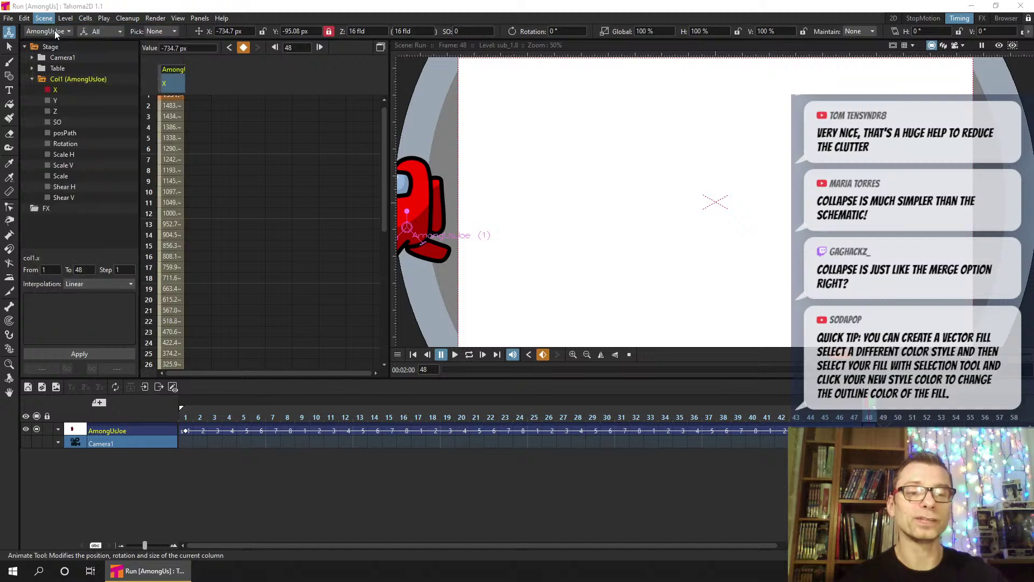
left_click_drag(619, 271, 606, 135)
double_click(566, 155)
type("12")
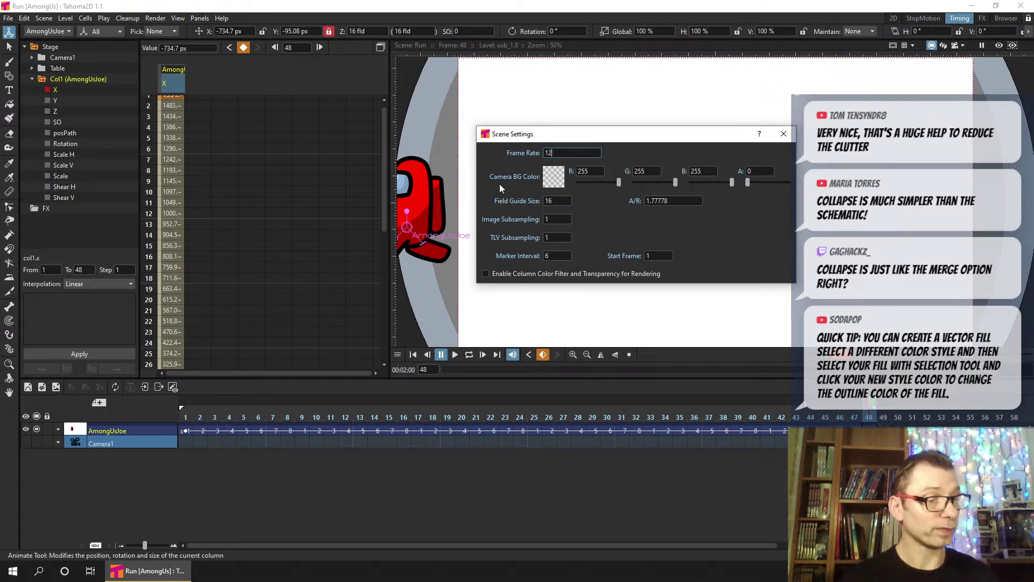
left_click_drag(750, 184, 793, 182)
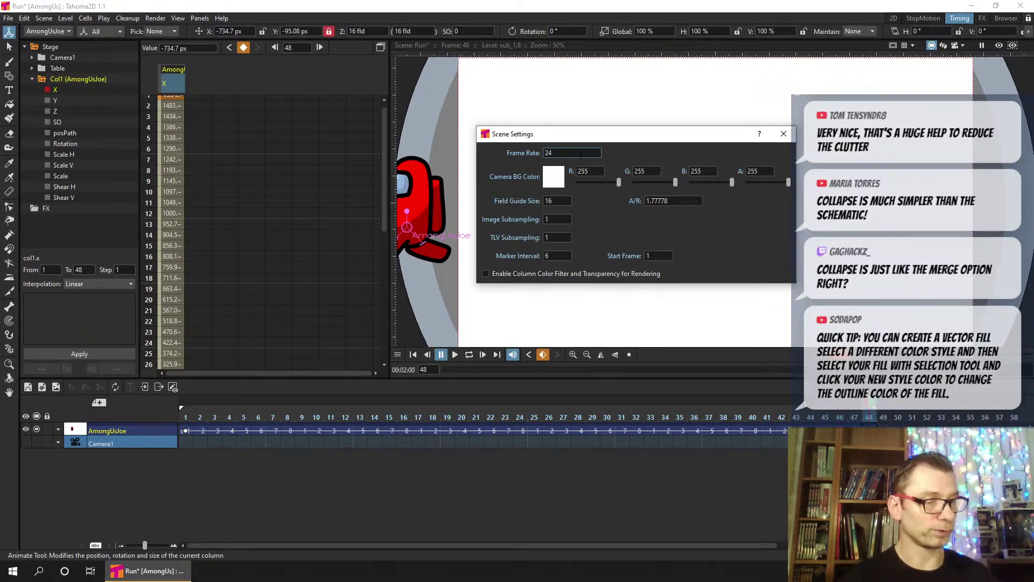
left_click(788, 134)
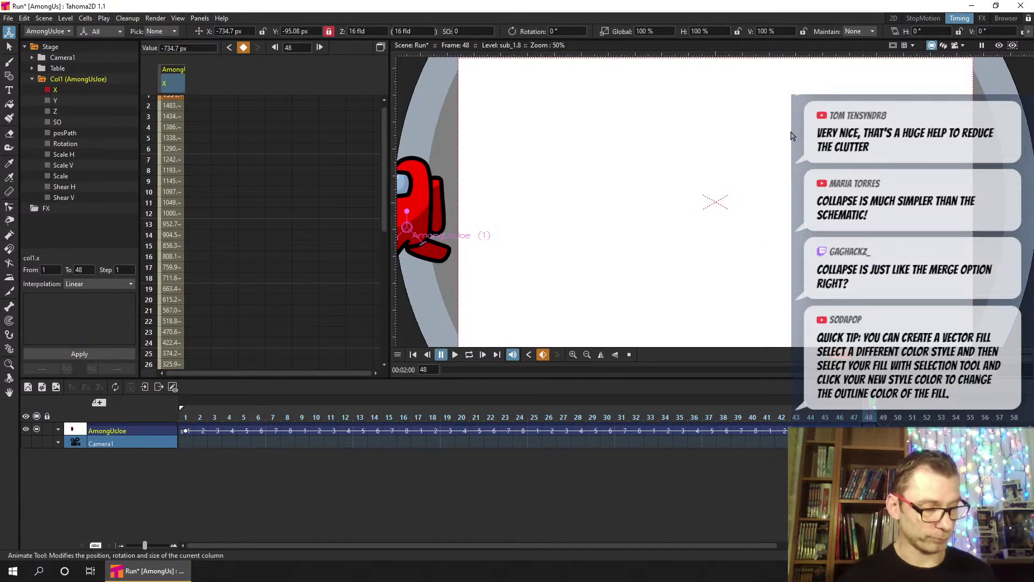
Play the run, move AmongUsJoe's final position key to frame 38 and replay it from the start
left_click(413, 355)
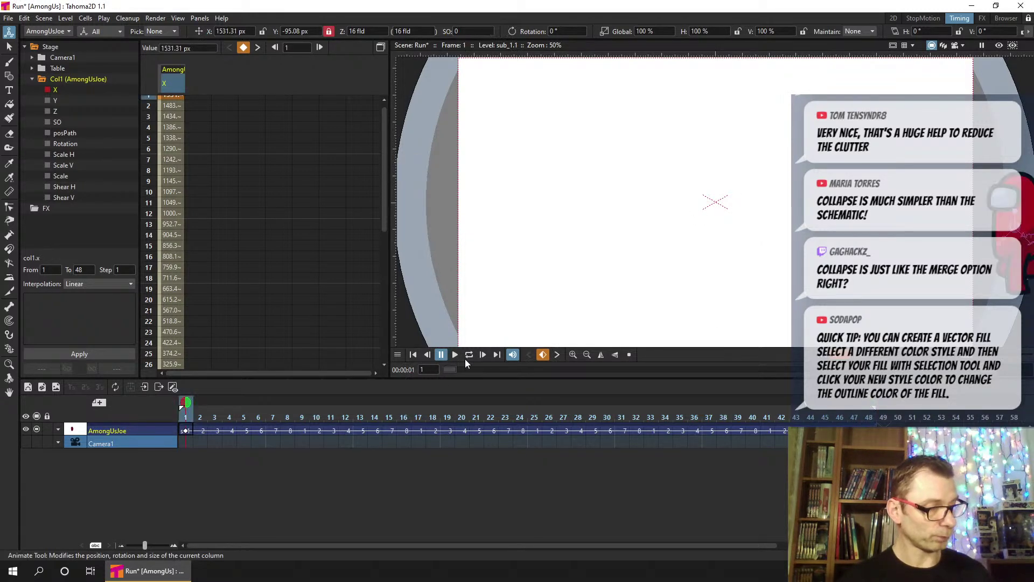
left_click(454, 354)
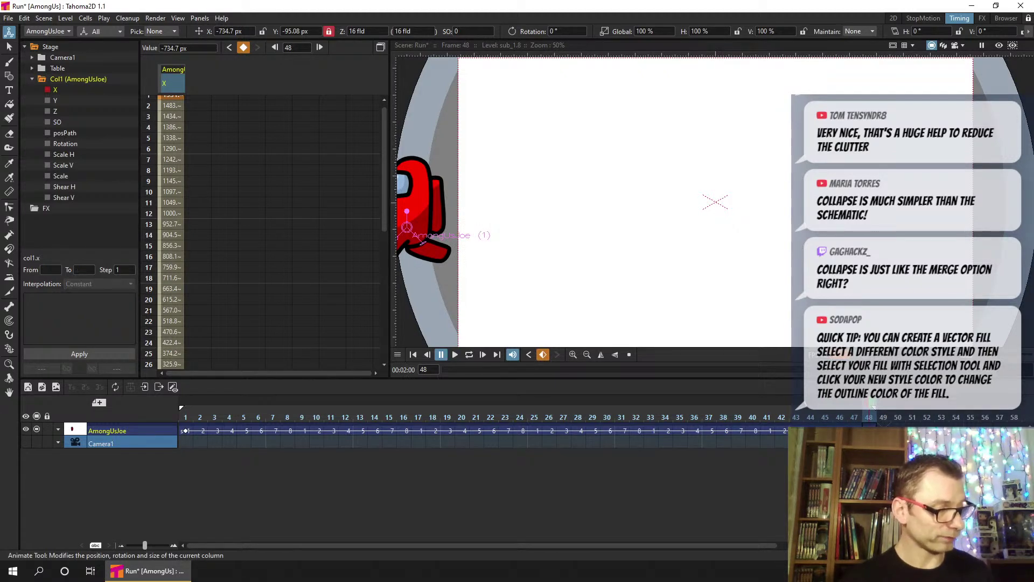
left_click_drag(878, 431, 730, 439)
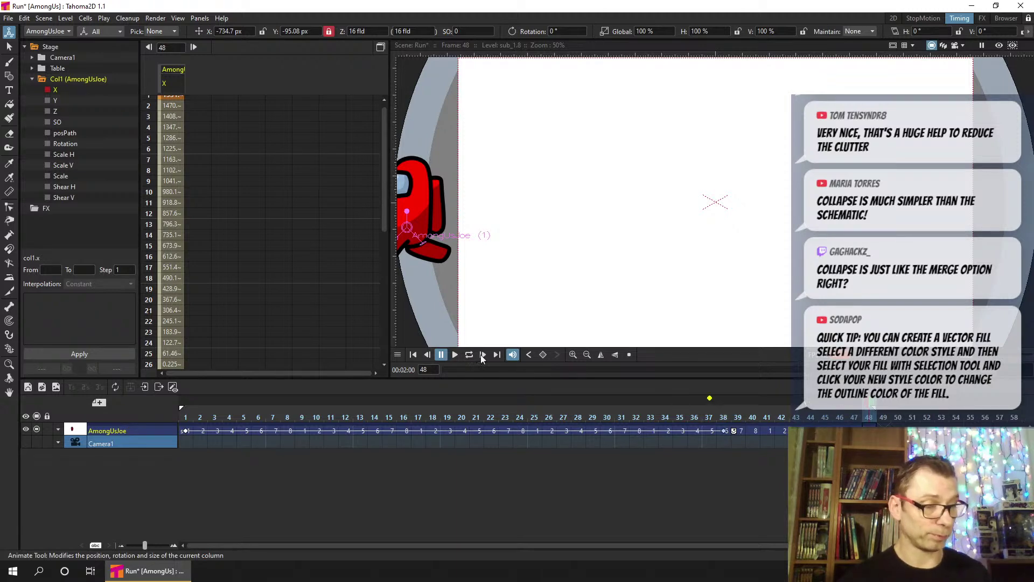
left_click(413, 354)
left_click(455, 354)
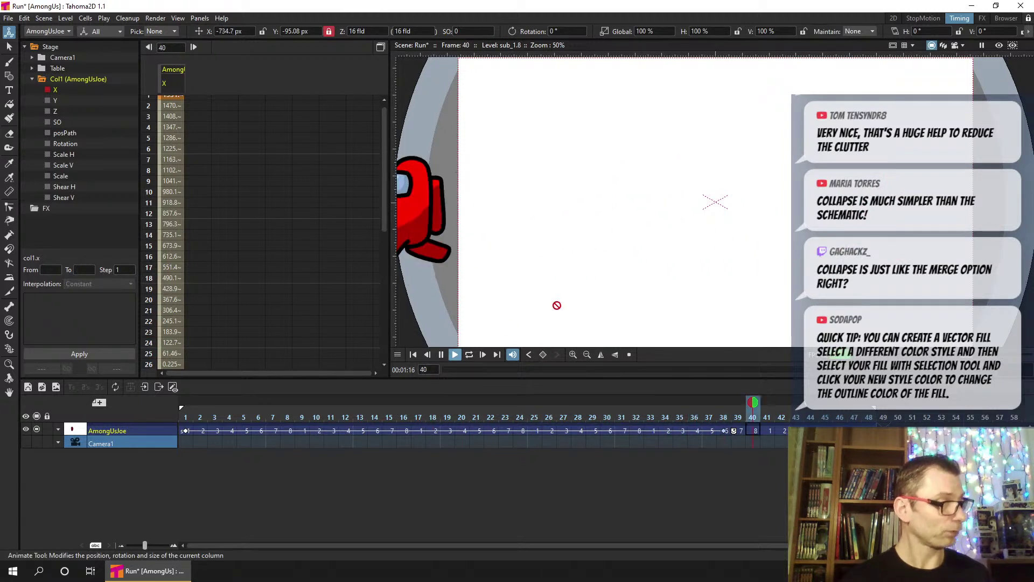
Switch the viewer to camera view, raise the outside mask's opacity to full and play the run from the start
left_click(956, 46)
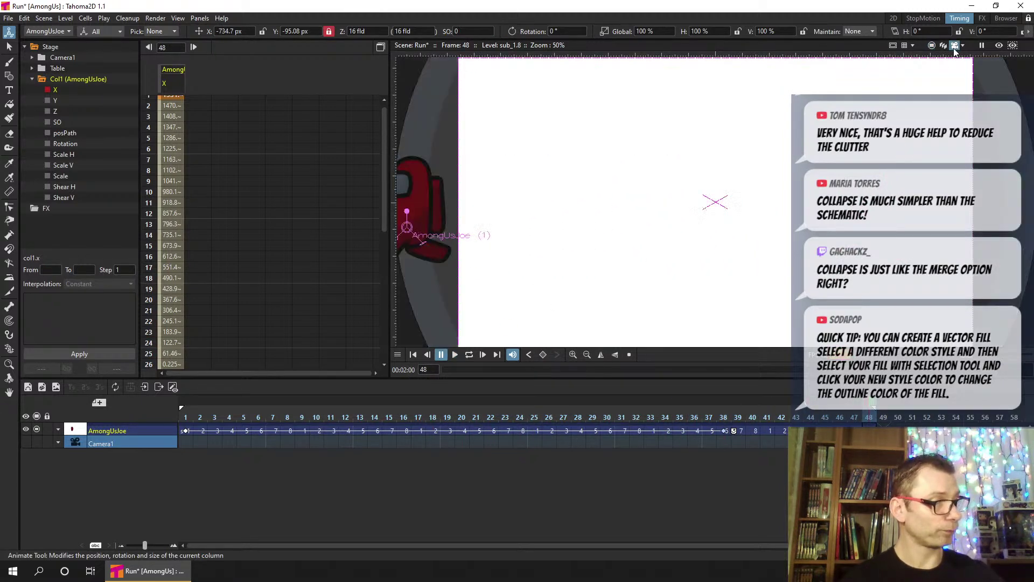
left_click(963, 46)
mouse_move(1011, 61)
left_mouse_down()
mouse_move(1001, 61)
mouse_move(1029, 61)
left_mouse_up()
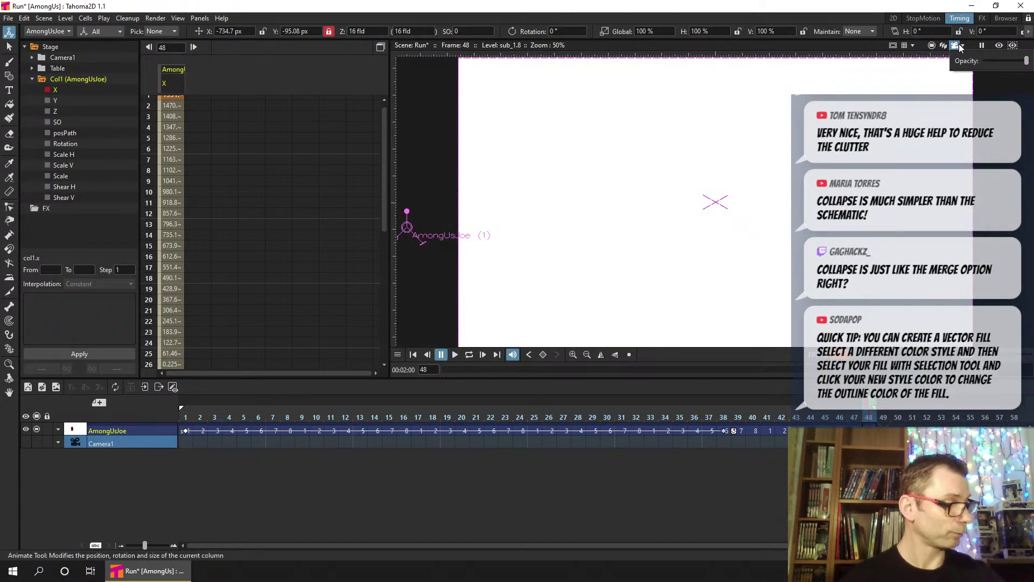
left_click(413, 354)
left_click(455, 354)
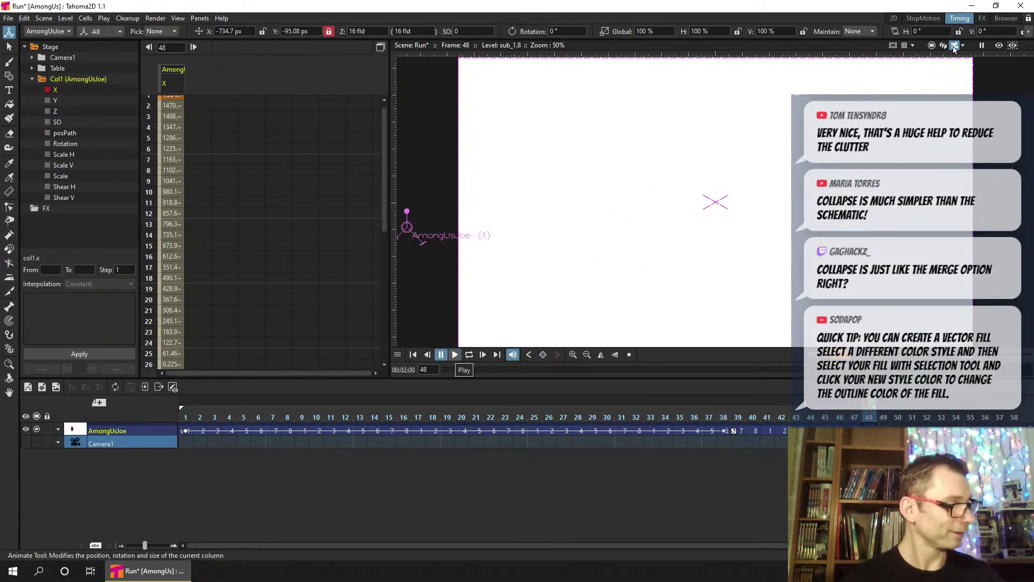
Return to the 2D workspace and save the scene
left_click(894, 19)
key("ctrl+s")
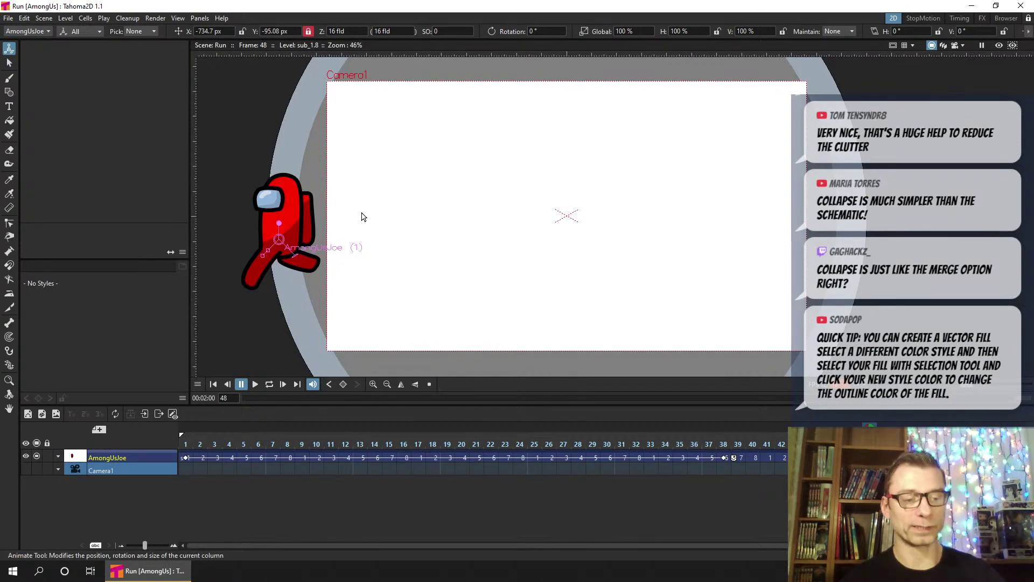
Set the default animation interpolation to Linear in the preferences
left_click(8, 18)
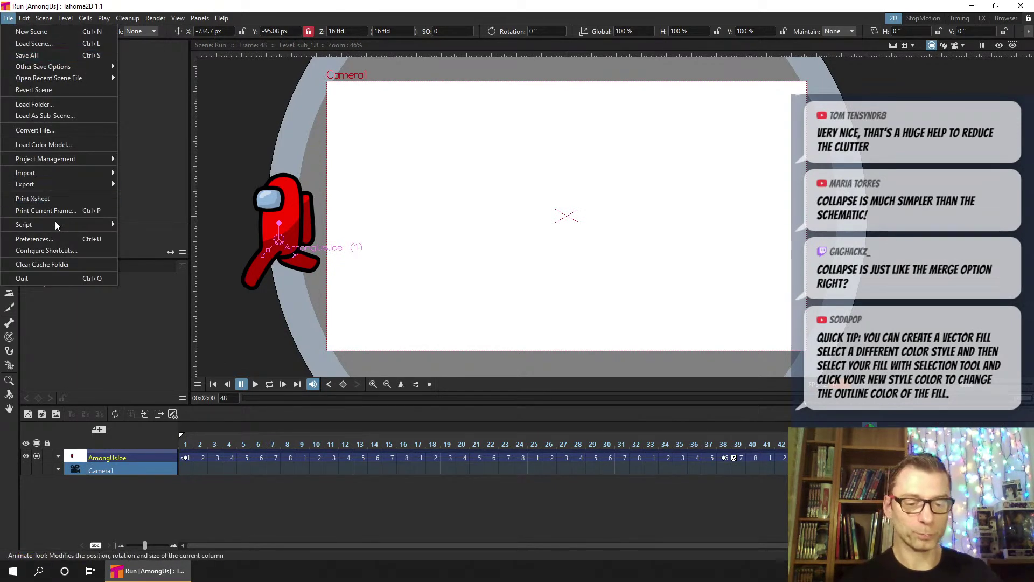
left_click(53, 238)
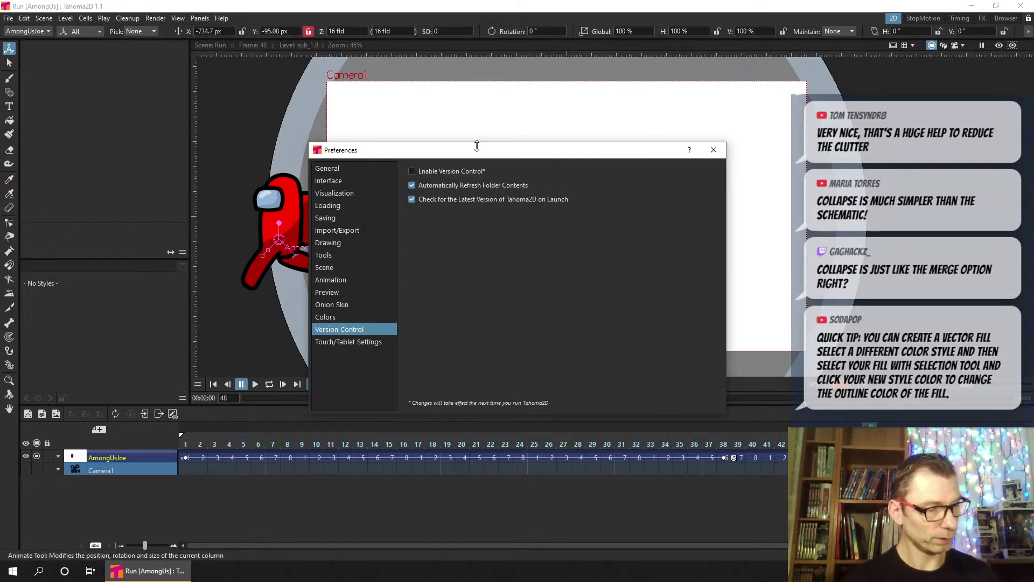
left_click_drag(477, 146, 450, 93)
left_click(302, 226)
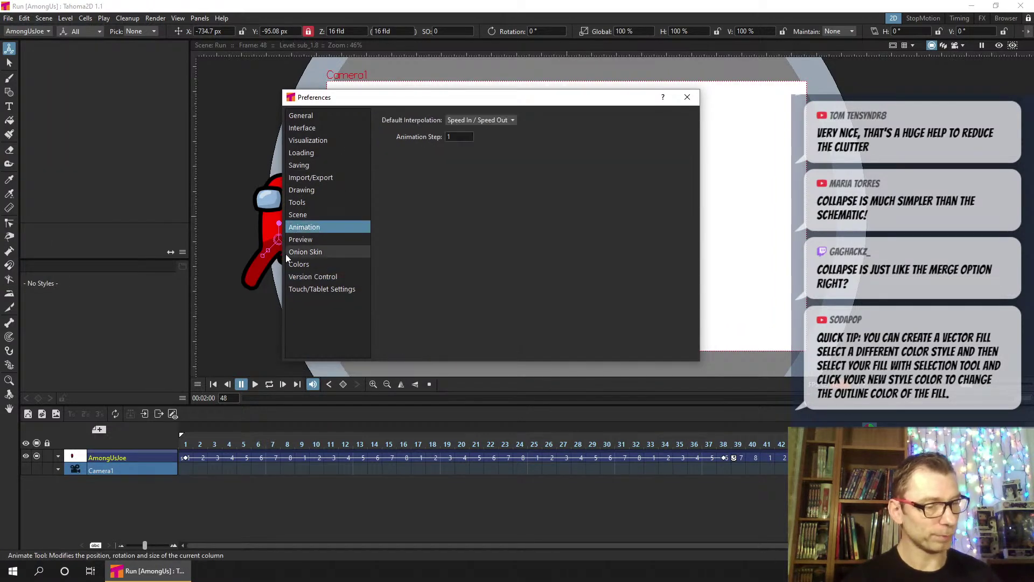
left_click(502, 120)
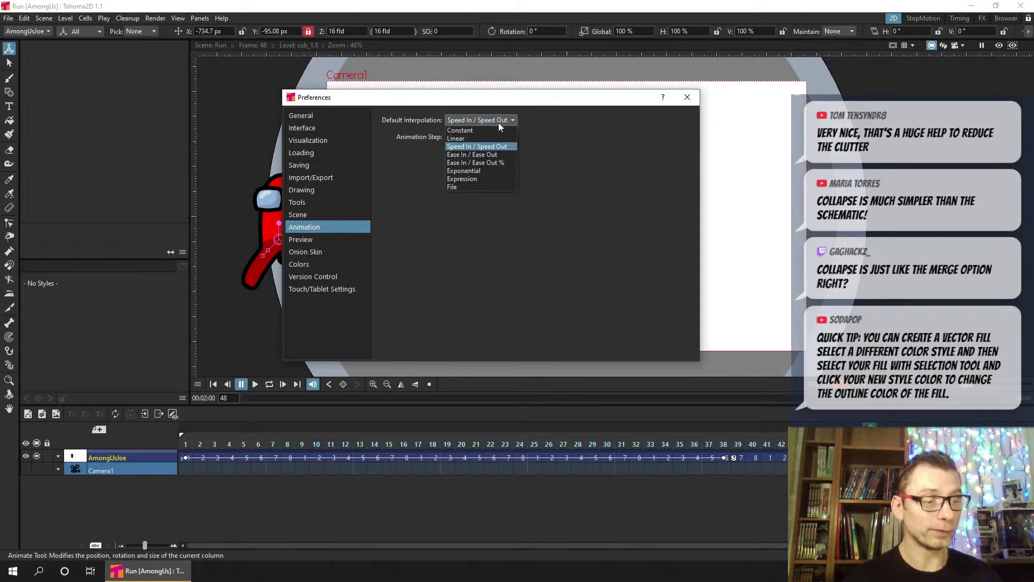
left_click(461, 139)
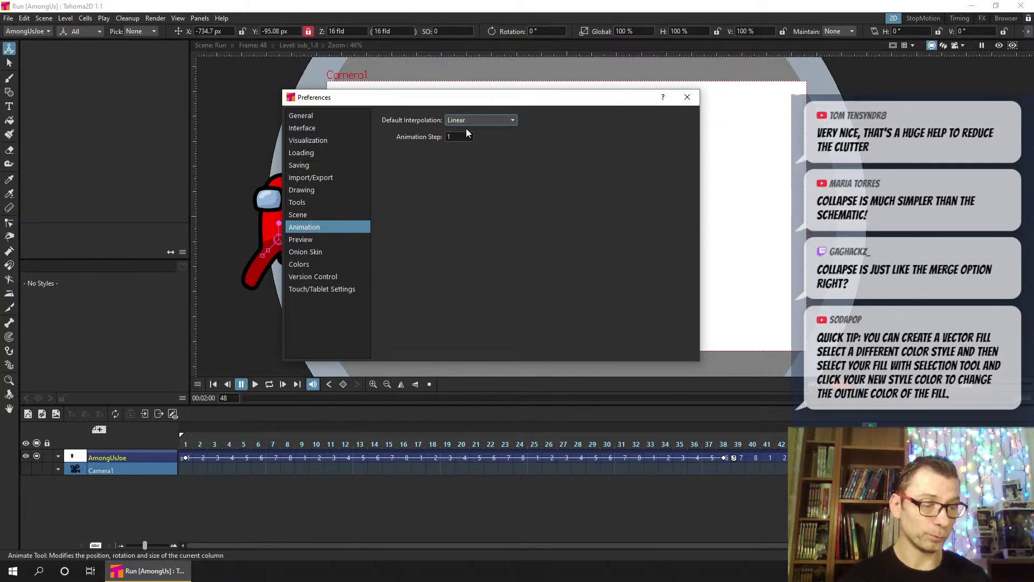
left_click(687, 97)
Repeat AmongUsJoe's run-cycle cells from frames 41 to 48 further along the timeline and save the scene
left_click_drag(189, 442, 304, 465)
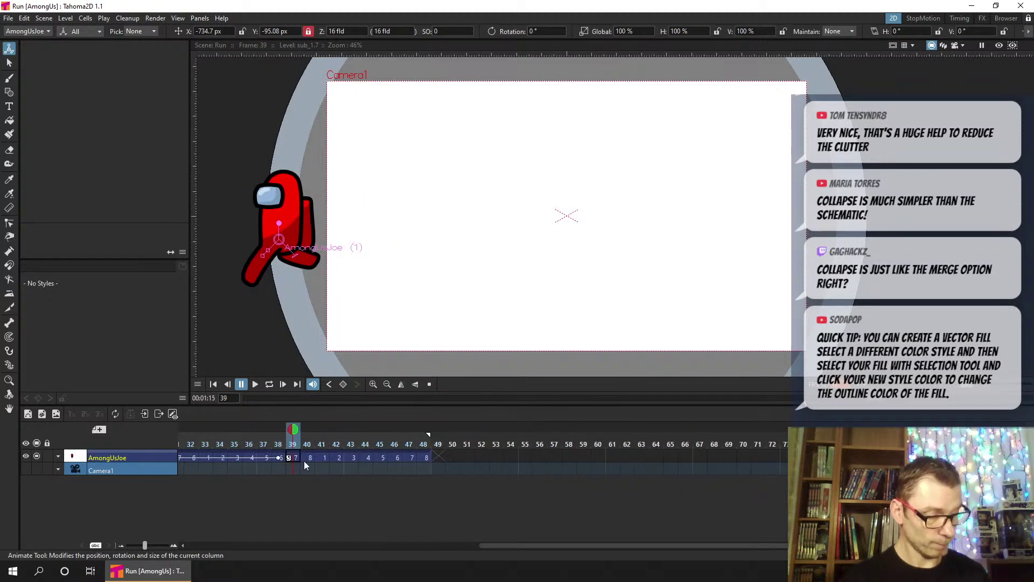
left_click(324, 457)
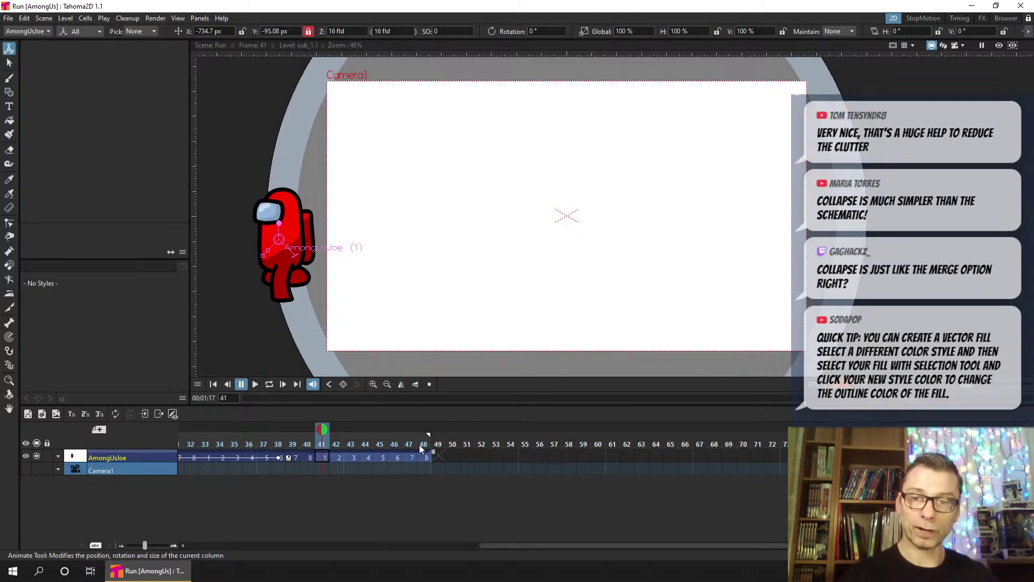
right_click(393, 457)
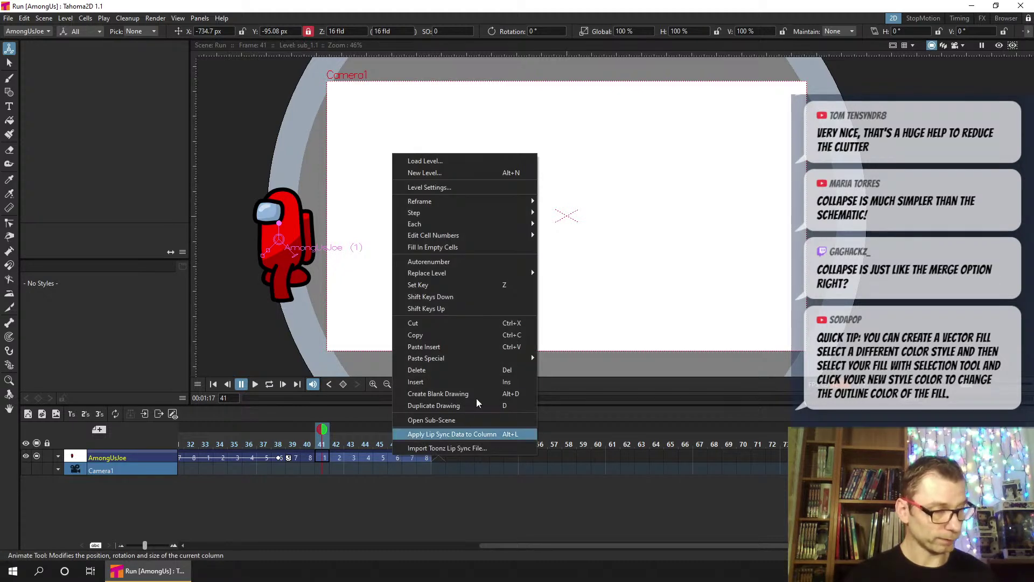
mouse_move(492, 239)
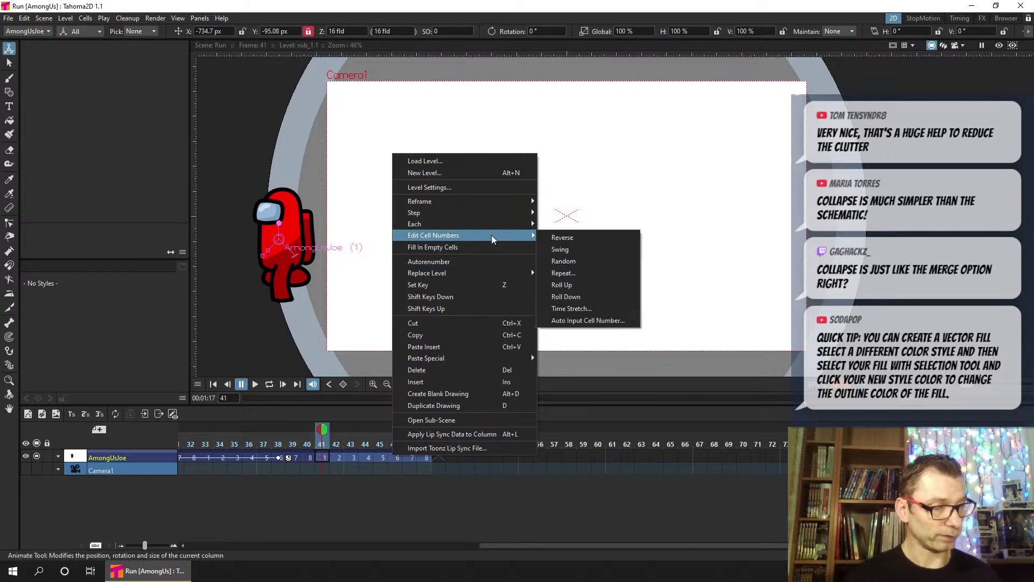
left_click(590, 273)
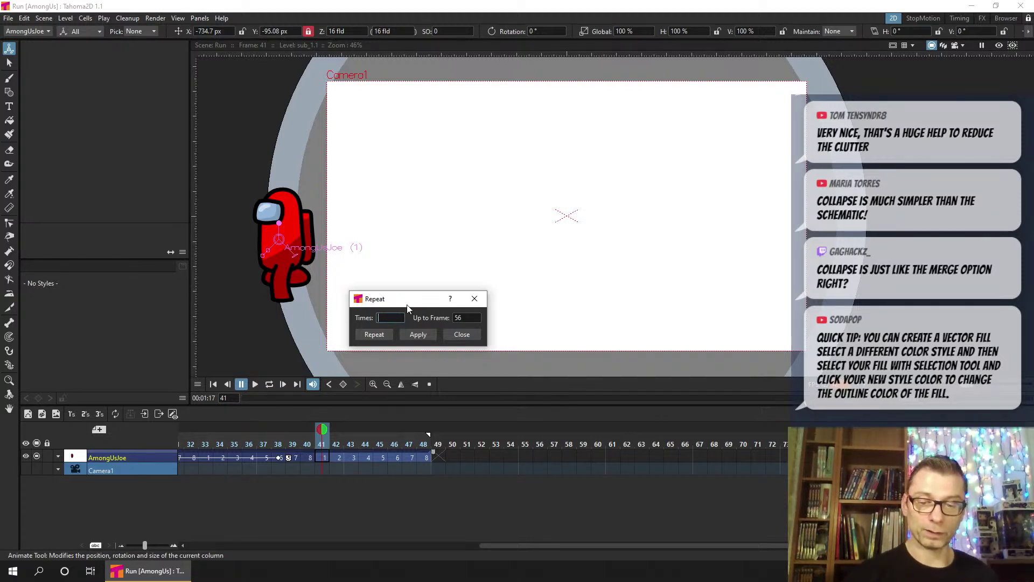
left_click(374, 334)
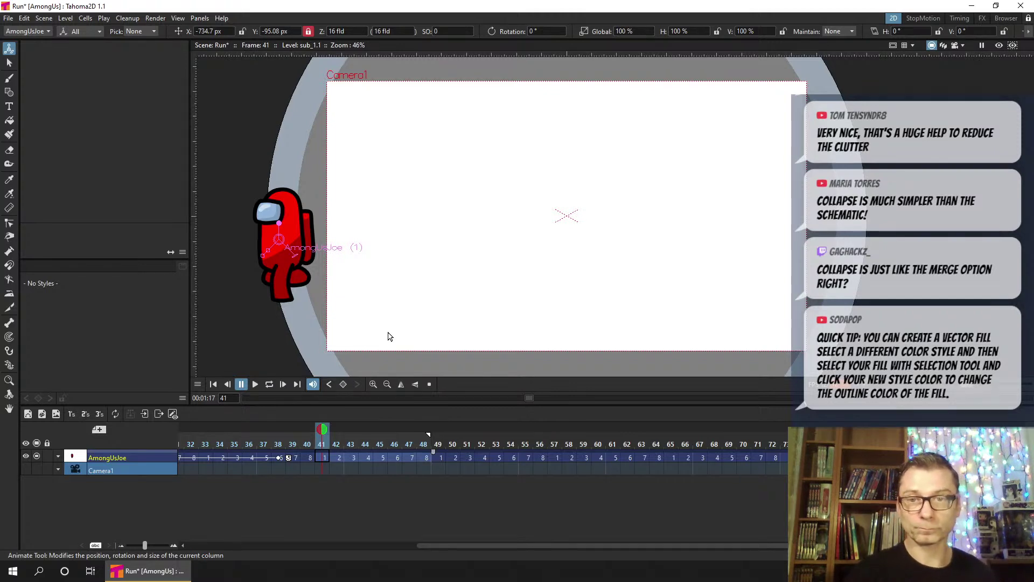
key("ctrl+s")
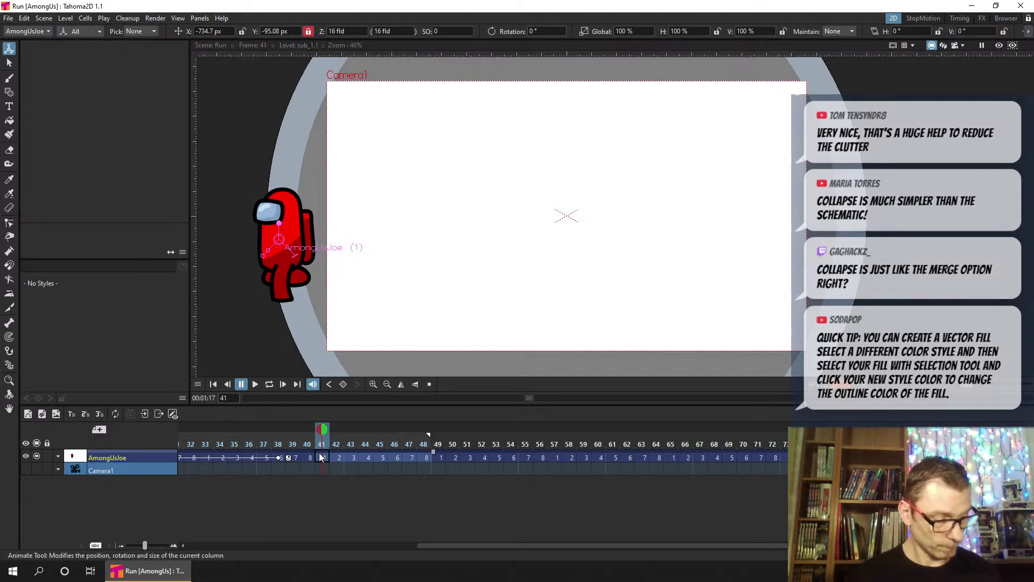
At frame 49, scale AmongUsJoe down uniformly to about 60%
left_click_drag(238, 443, 366, 442)
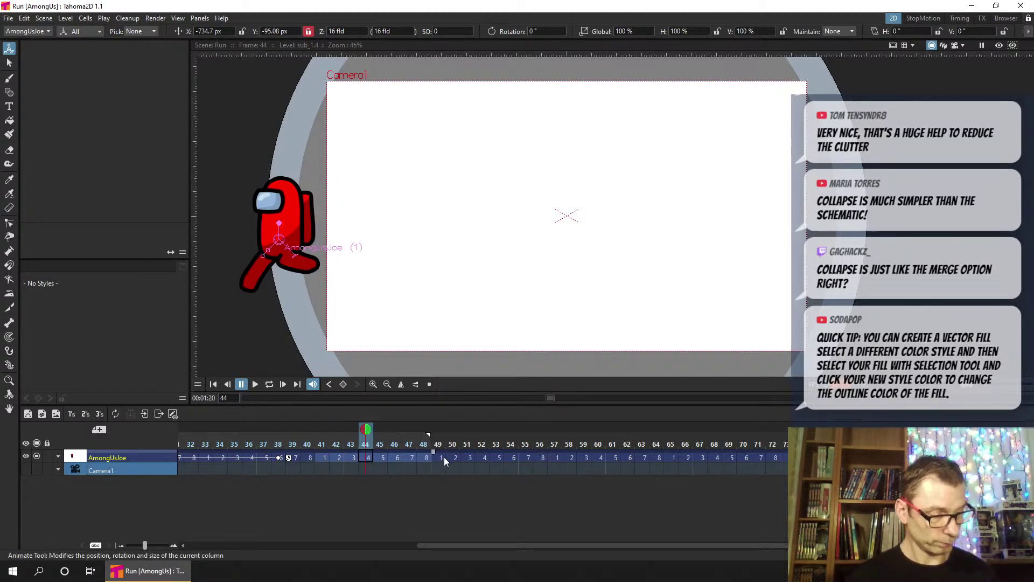
left_click(440, 444)
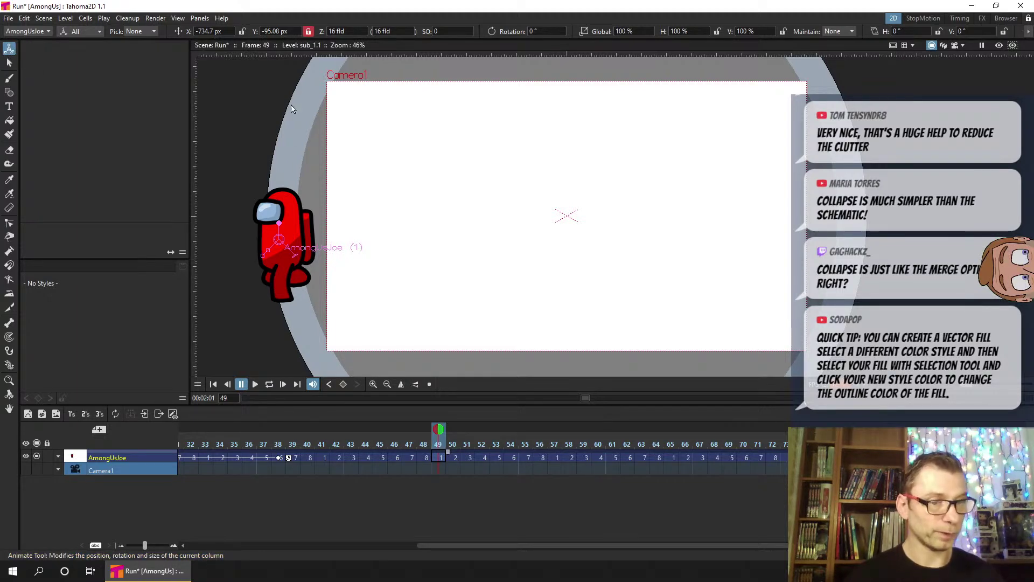
left_click_drag(263, 257, 271, 260)
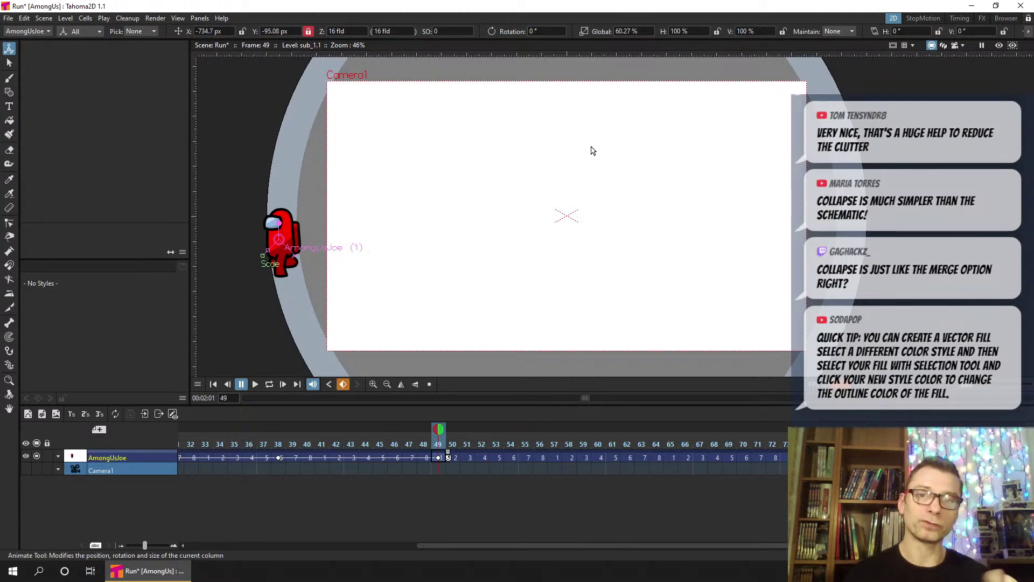
Flip AmongUsJoe to face the opposite direction at frame 49 by setting its horizontal scale to -100%
left_click(680, 31)
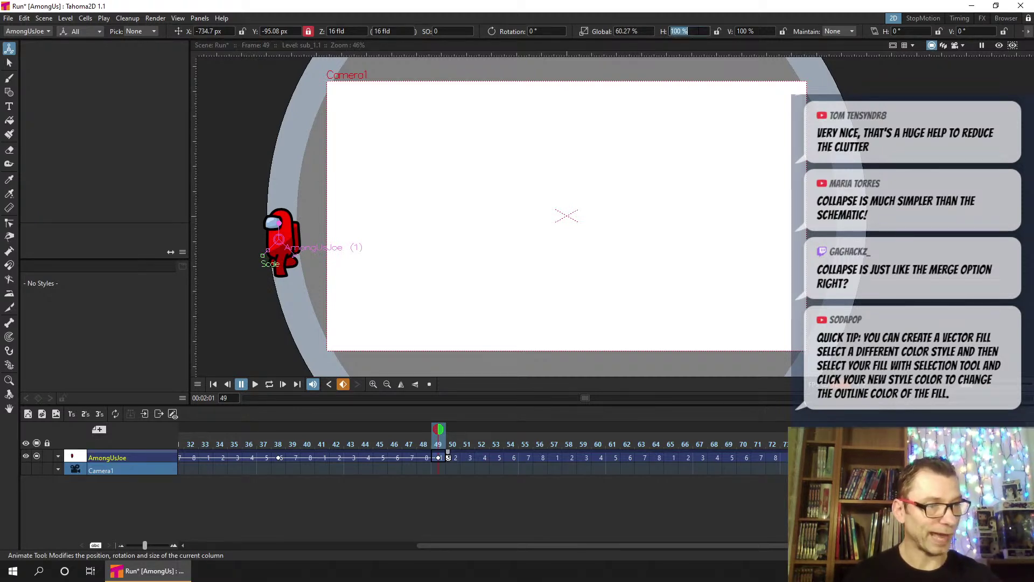
left_click(695, 31)
left_click_drag(688, 32, 671, 31)
type("-")
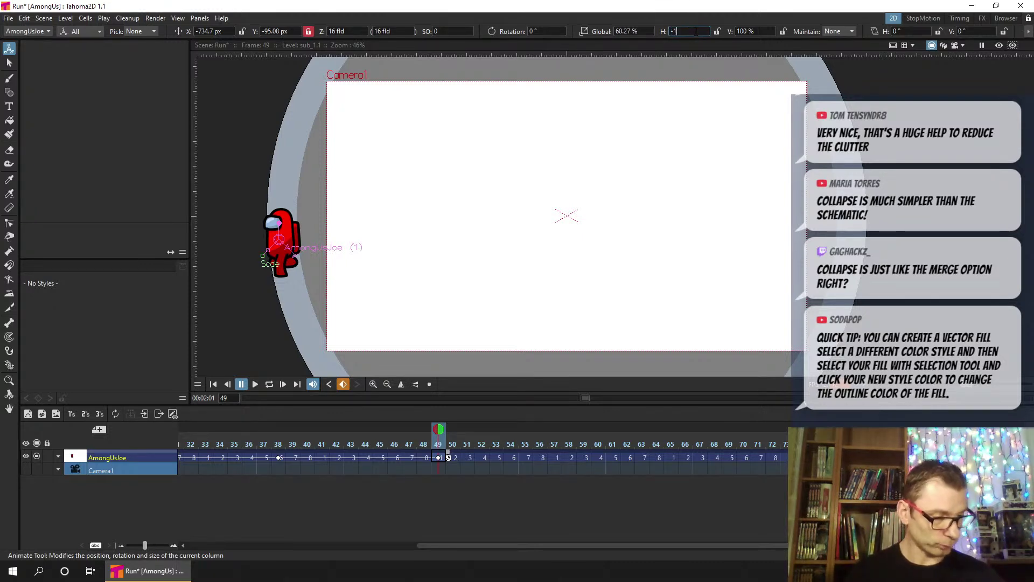
key("Return")
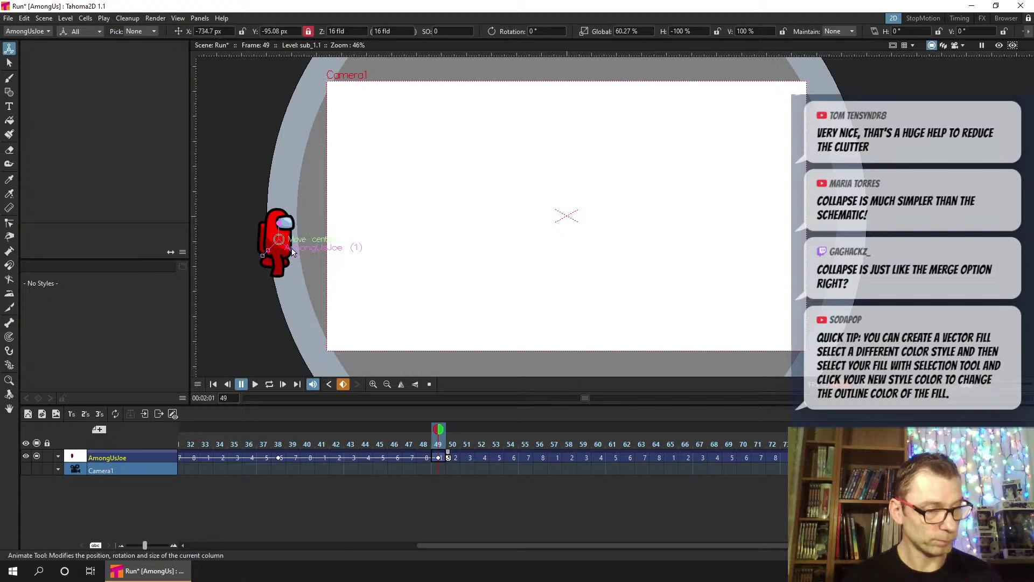
At frame 49, shrink AmongUsJoe to about 48% and place it beside the camera's upper-left edge, at about X -615, Y 230 px
left_click_drag(276, 267, 280, 270)
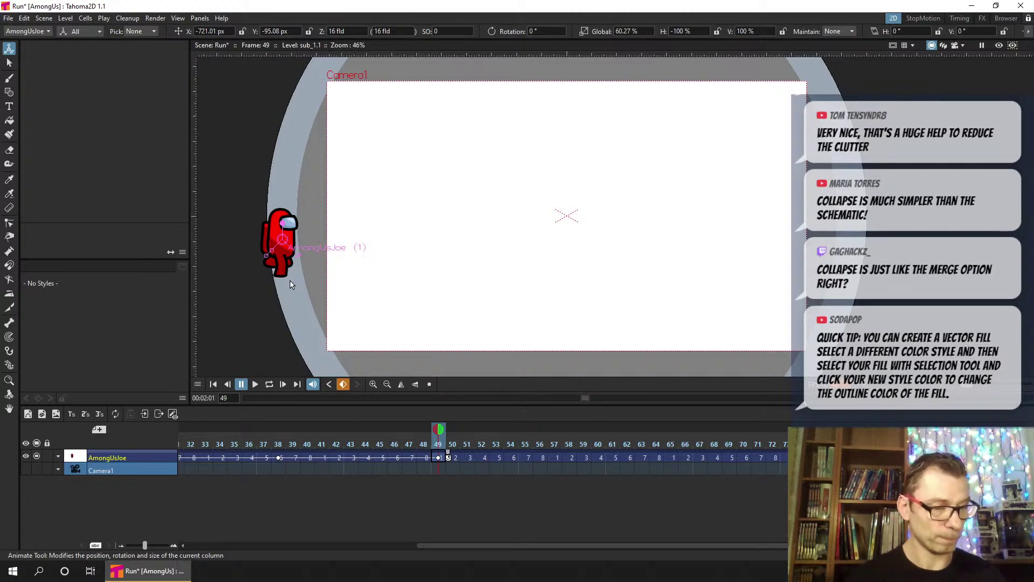
key("ctrl+s")
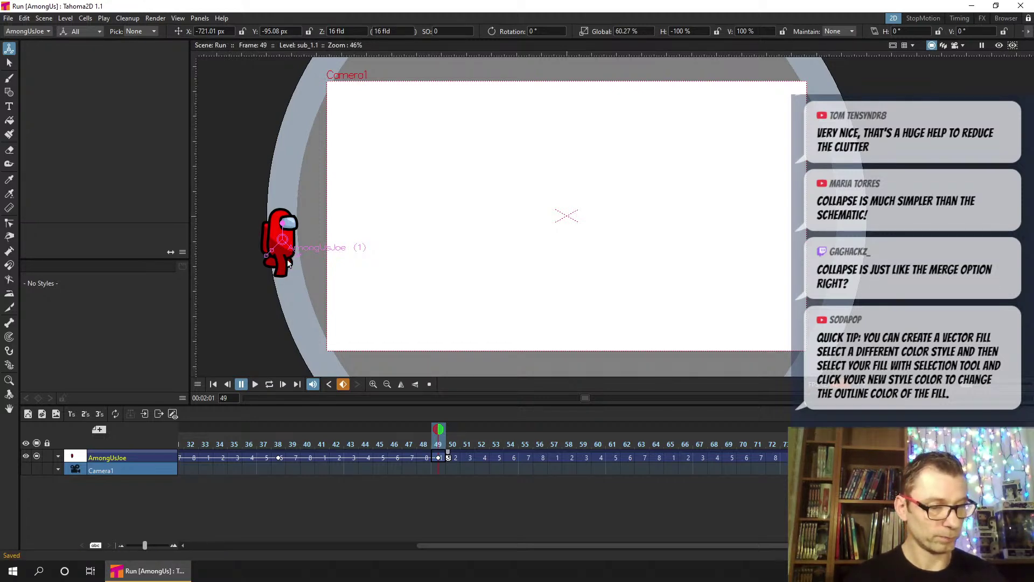
left_click(282, 262)
left_click_drag(281, 262, 283, 187)
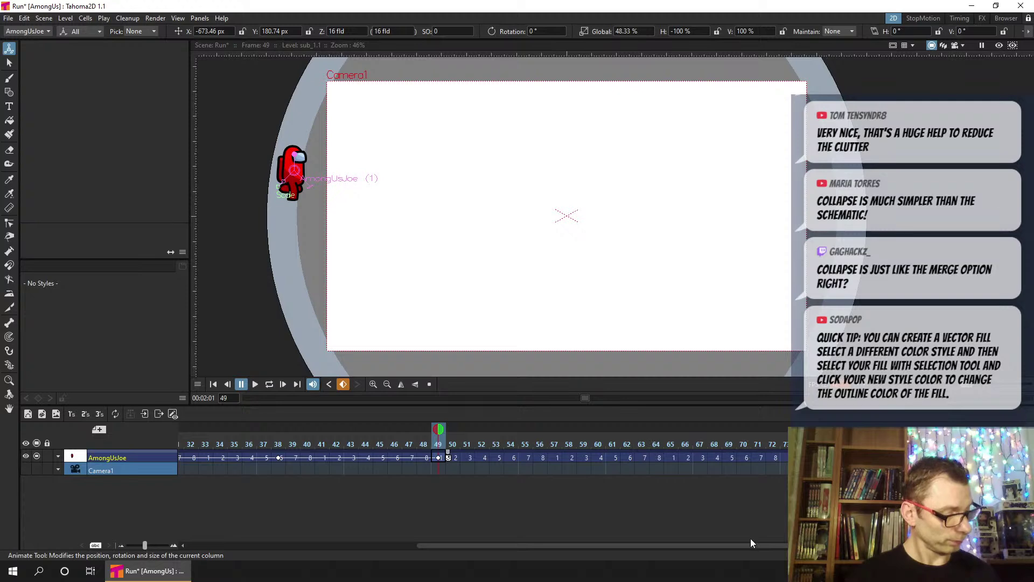
left_click_drag(761, 546, 883, 546)
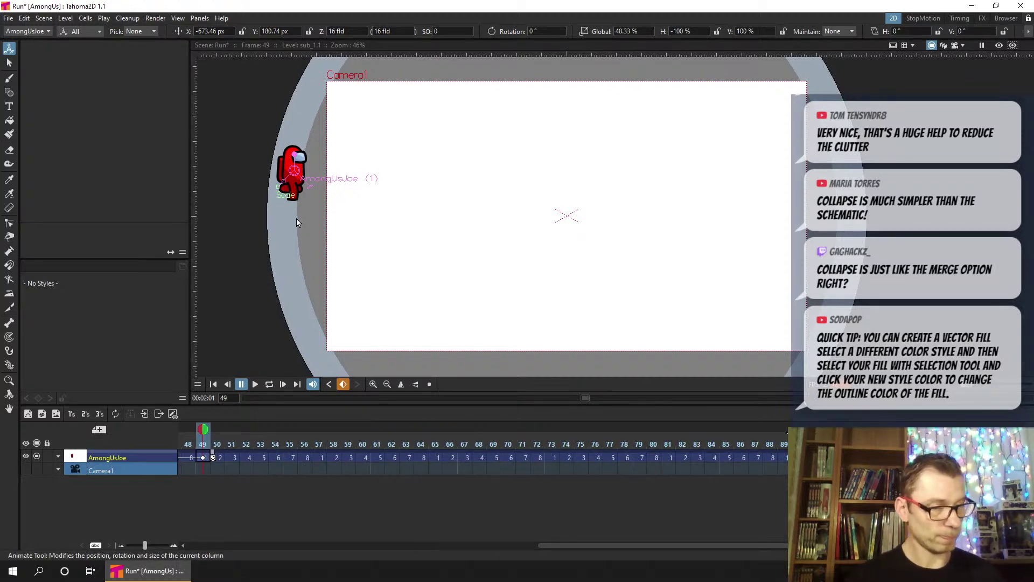
left_click_drag(305, 209, 319, 233)
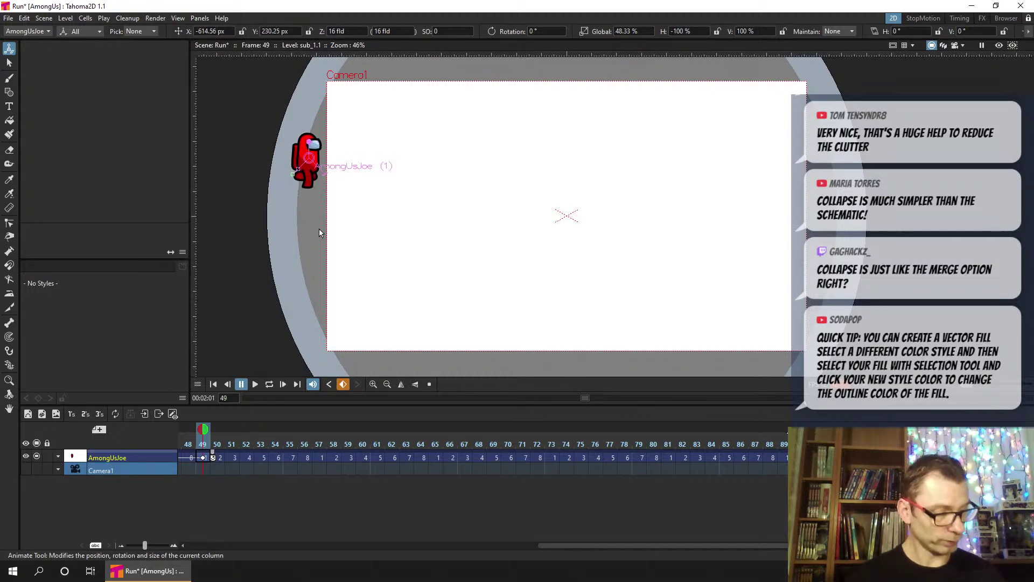
At frame 111, lock AmongUsJoe's vertical position and move it horizontally past the camera's right edge, to about X 1493 px
left_click_drag(647, 546, 705, 546)
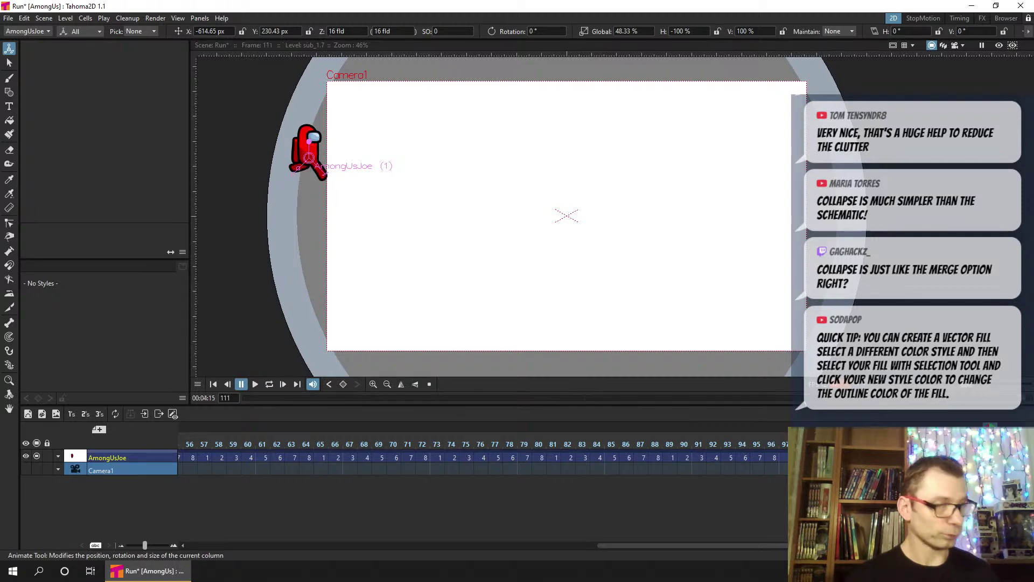
left_click(308, 30)
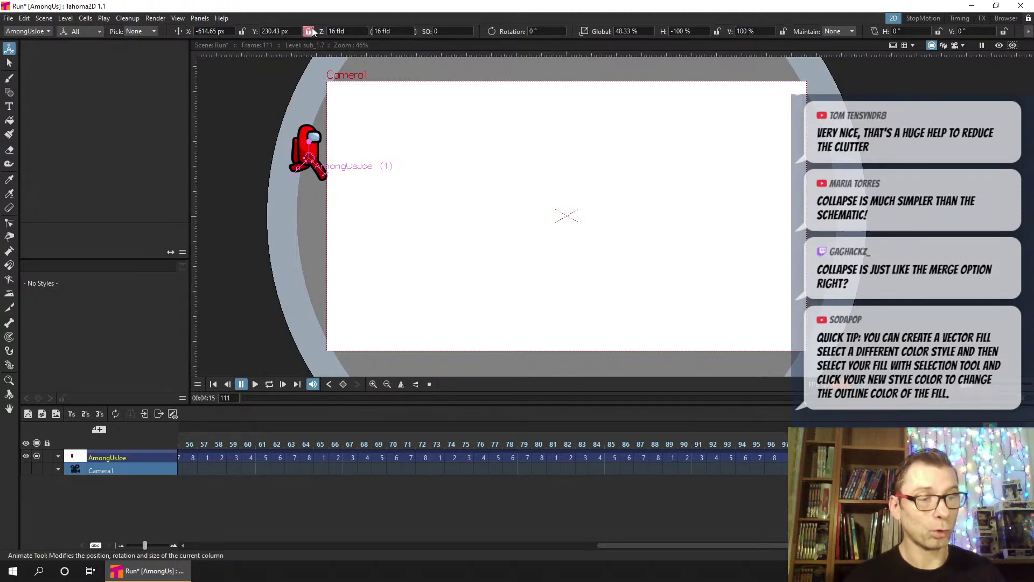
left_click_drag(371, 233, 919, 245)
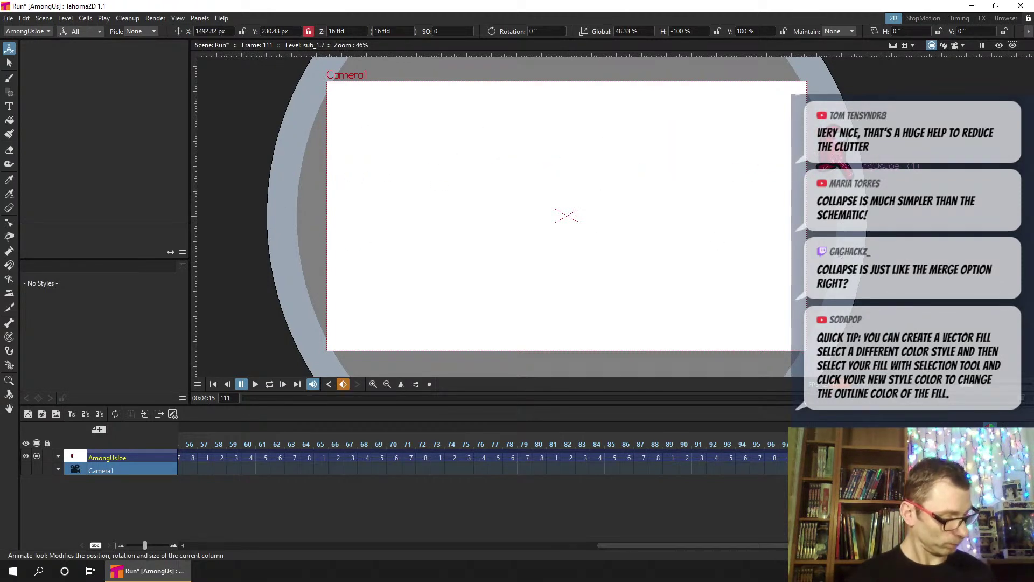
Play AmongUsJoe's return run from frame 48 and pause it near the end
left_click_drag(620, 545, 517, 558)
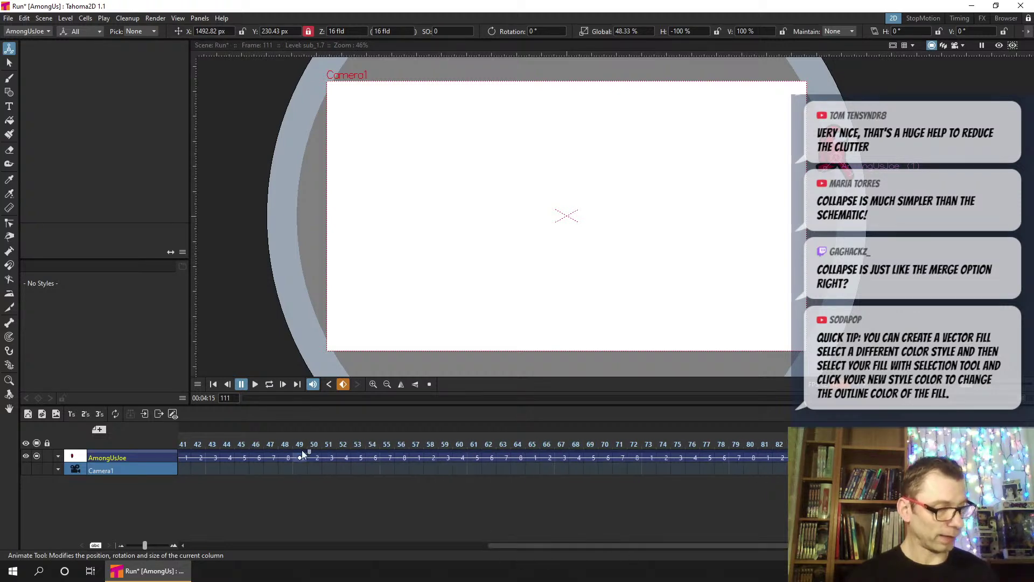
left_click(284, 441)
left_click(255, 384)
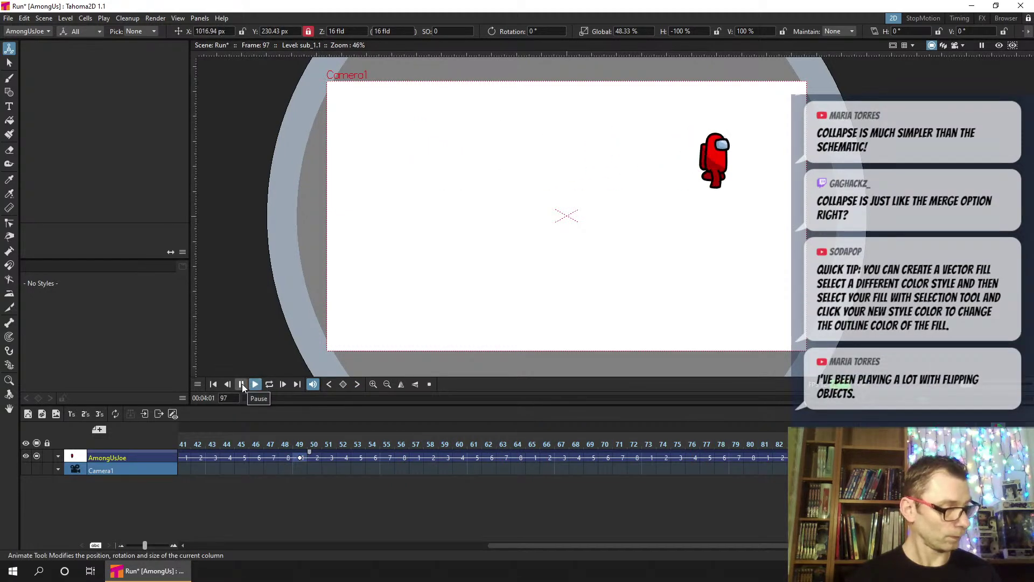
left_click(242, 383)
Scrub between the frame 38 and frame 49 keys to examine how AmongUsJoe's scale and flip change between the runs
left_click_drag(583, 544, 385, 555)
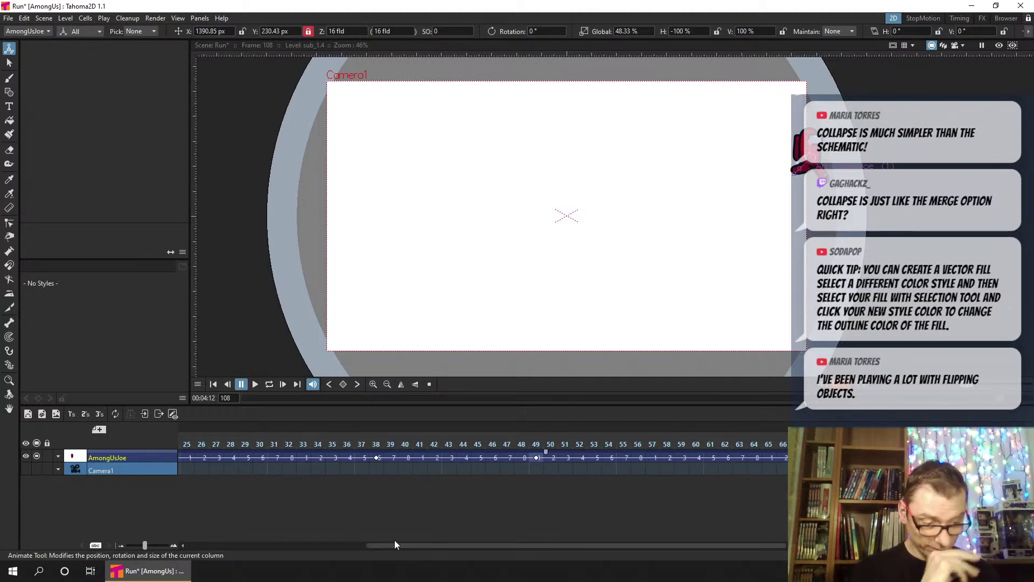
left_click_drag(292, 441, 361, 444)
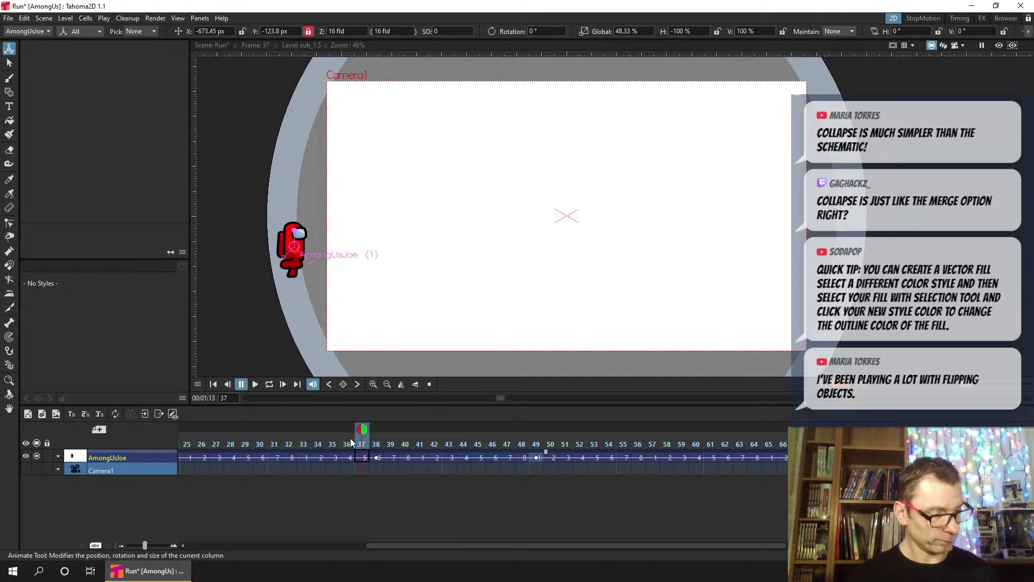
left_click_drag(353, 443, 318, 442)
left_click_drag(388, 442, 405, 443)
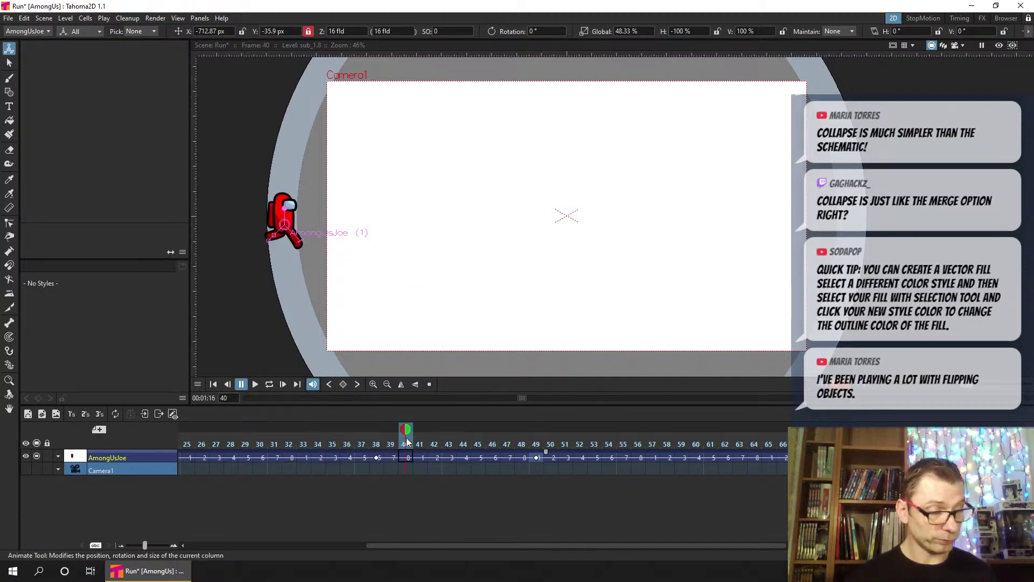
left_click(532, 443)
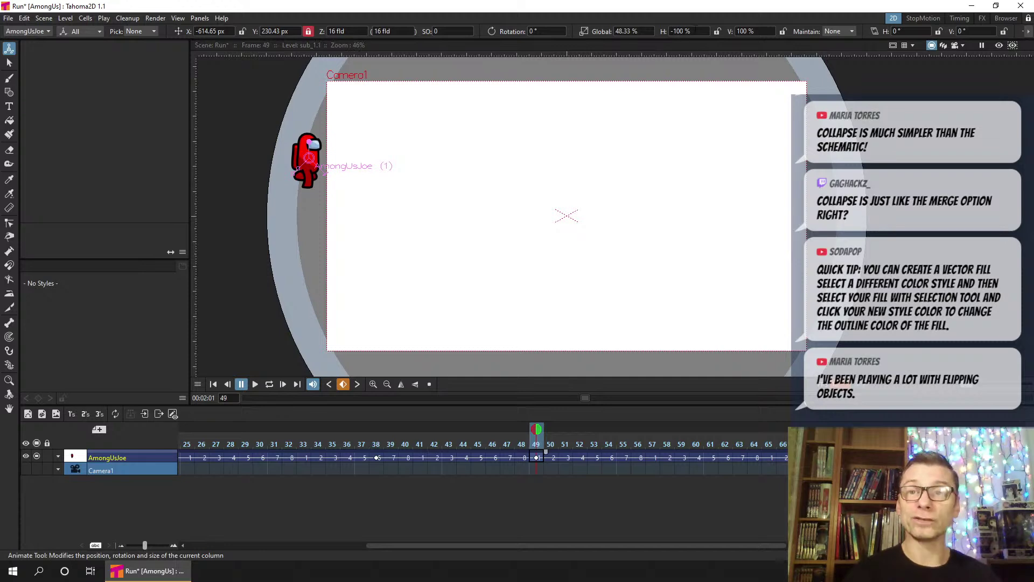
Set AmongUsJoe's horizontal scale to 100% on the frame 38 key and scrub through the turn
left_click(379, 445)
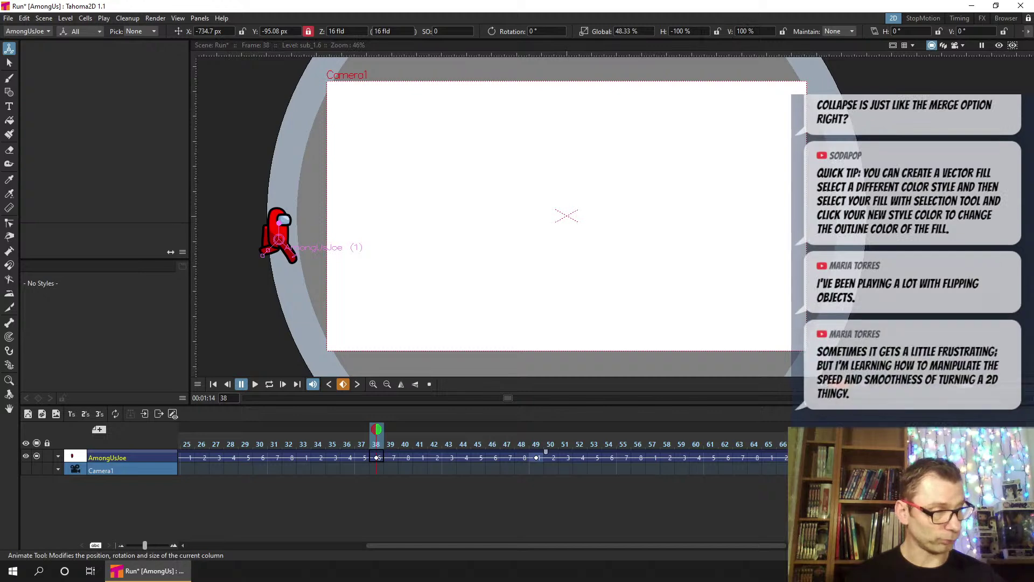
left_click(691, 31)
type("100")
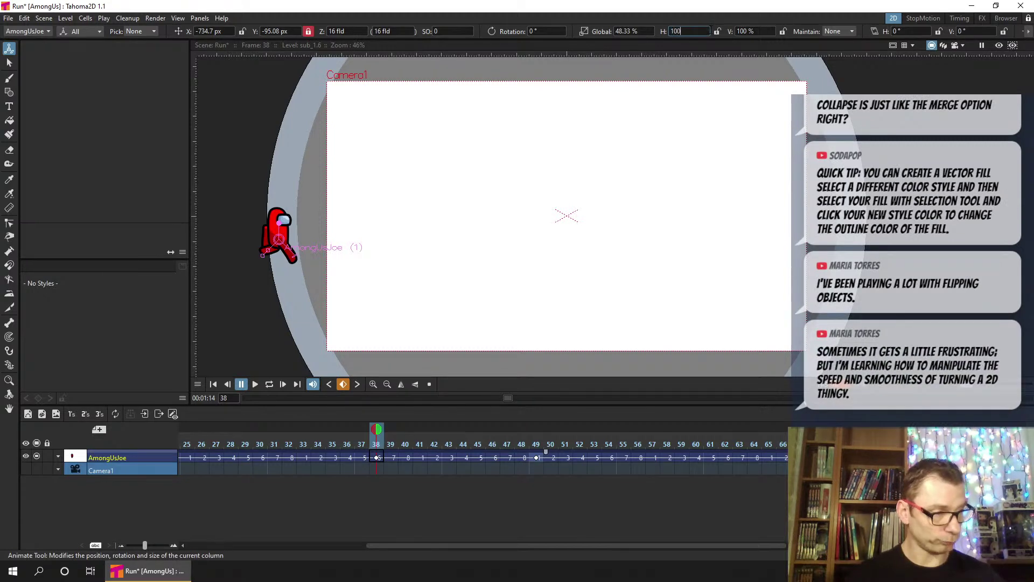
key("Tab")
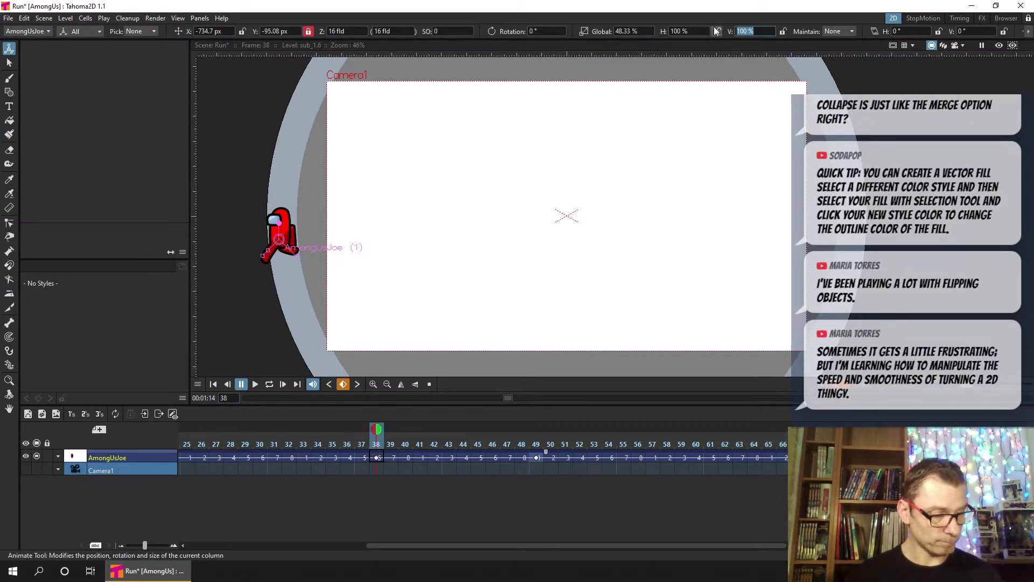
left_click(397, 442)
left_click_drag(268, 436, 583, 428)
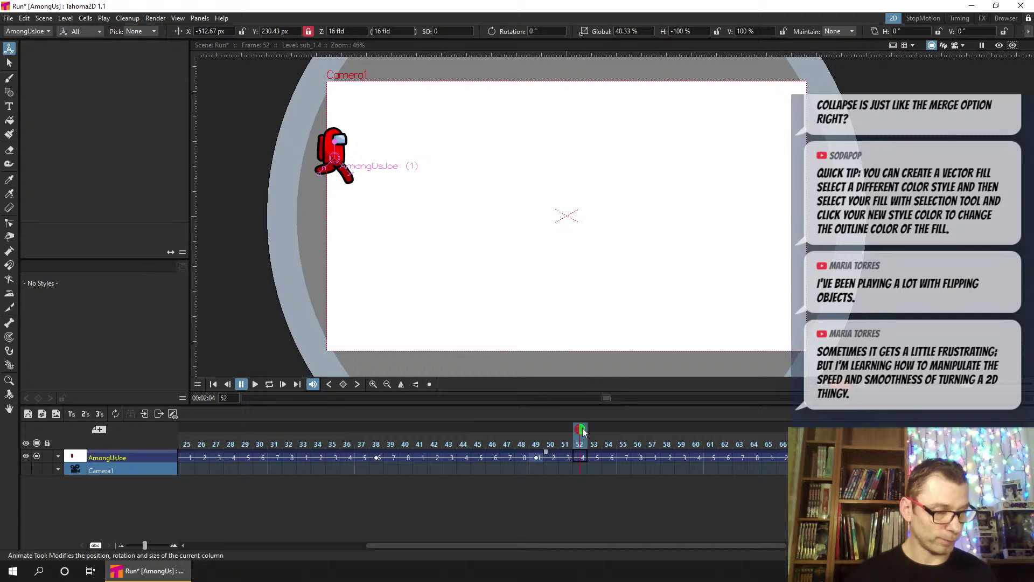
Return to the frame 38 key and set AmongUsJoe's global scale to 100%
left_click(427, 440)
key("Up")
key("Up")
key("Up")
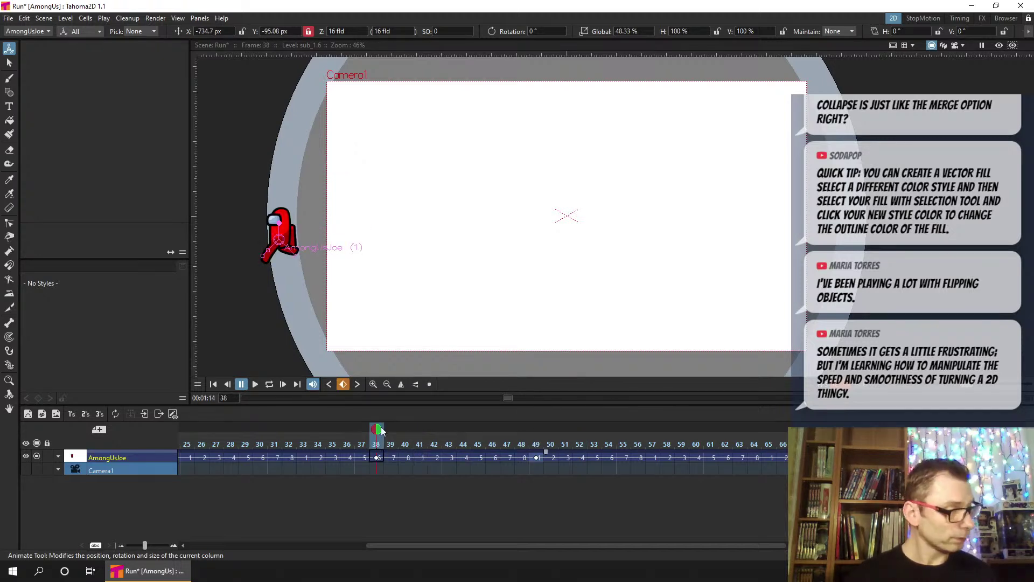
left_click(619, 31)
type("1")
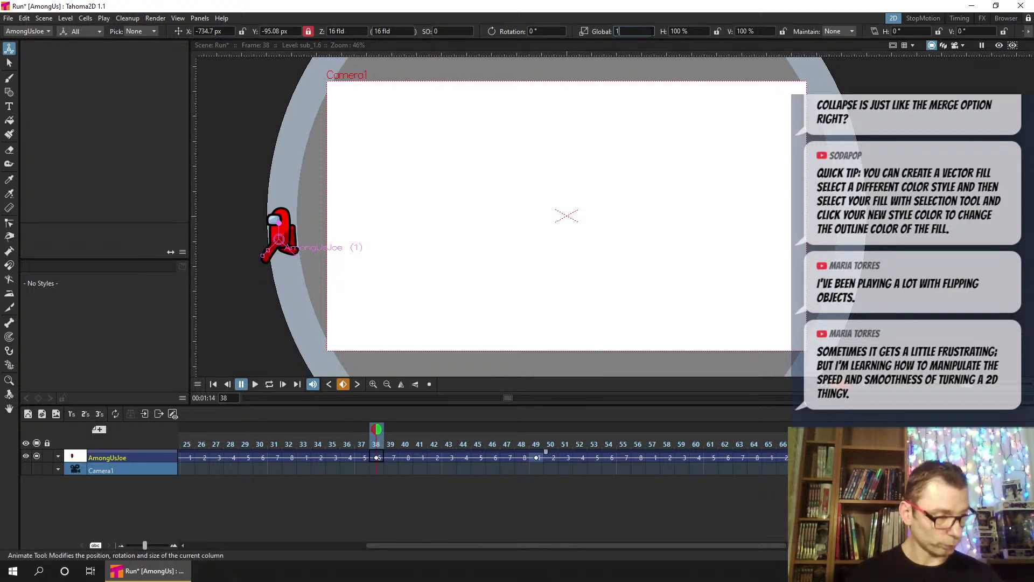
type("00")
key("Return")
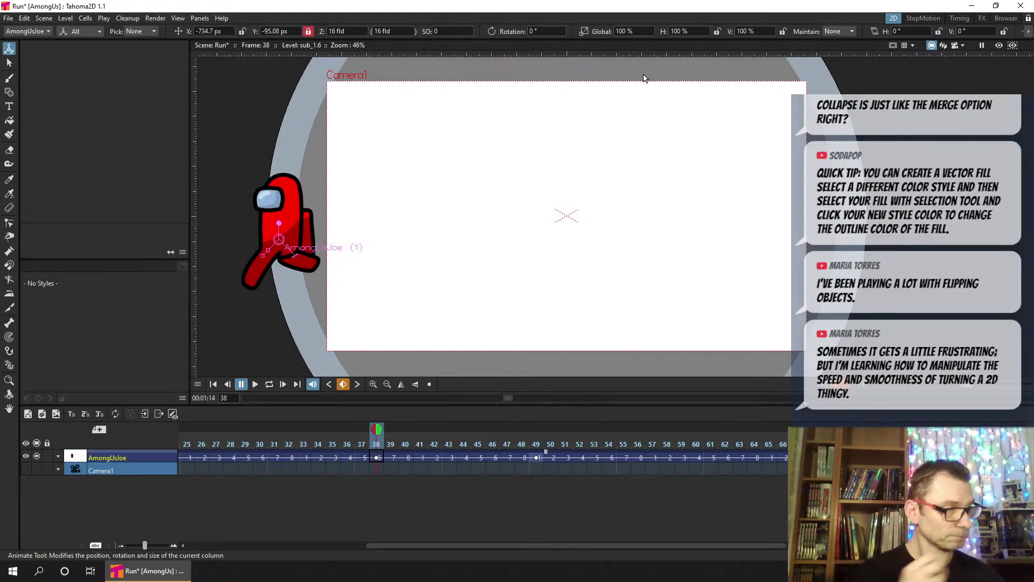
left_click(304, 444)
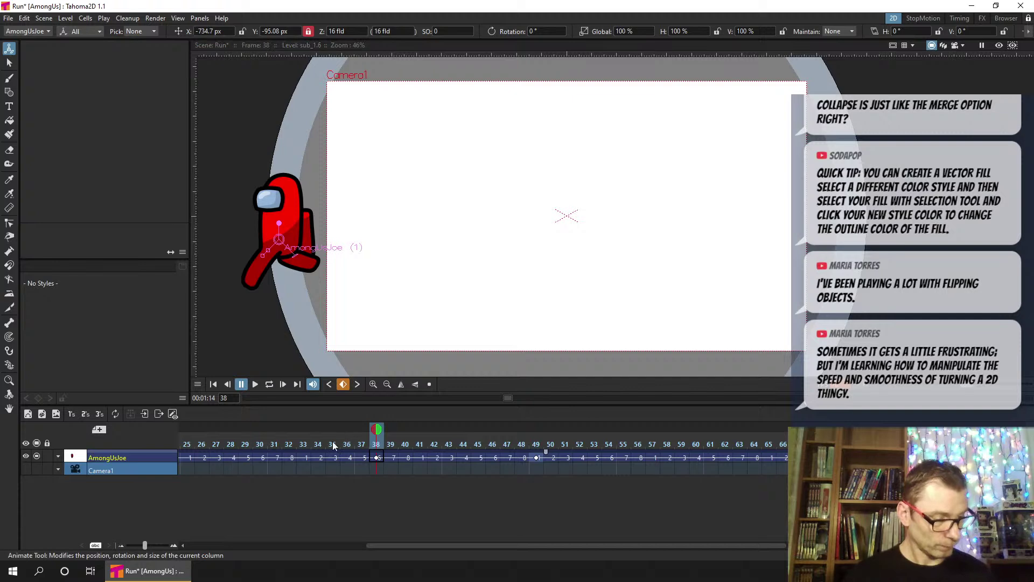
Scrub AmongUsJoe's turn from frame 38 to frame 42, save the scene, and return to the frame 38 key
left_click_drag(326, 441, 428, 420)
key("ctrl+s")
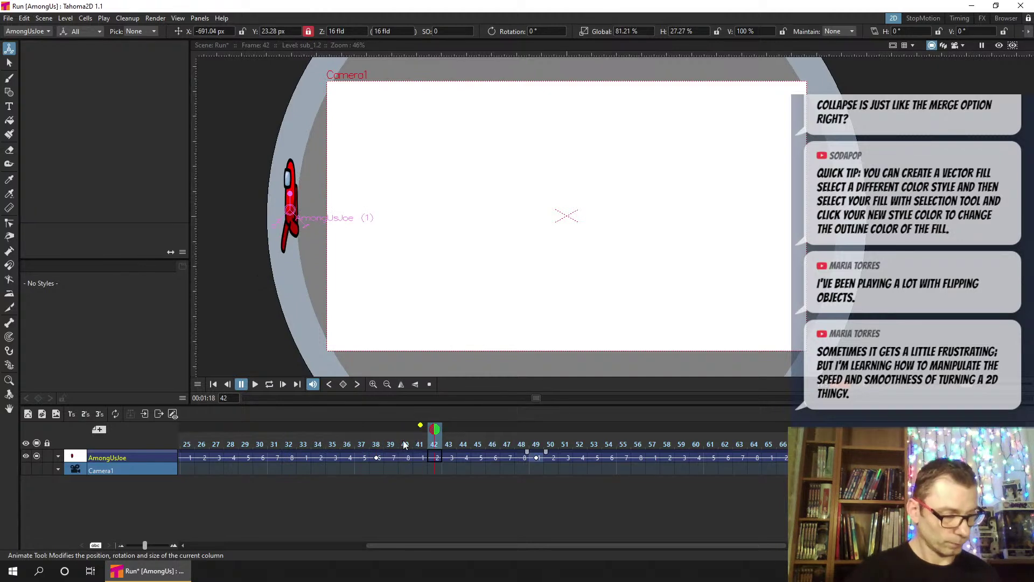
left_click(377, 443)
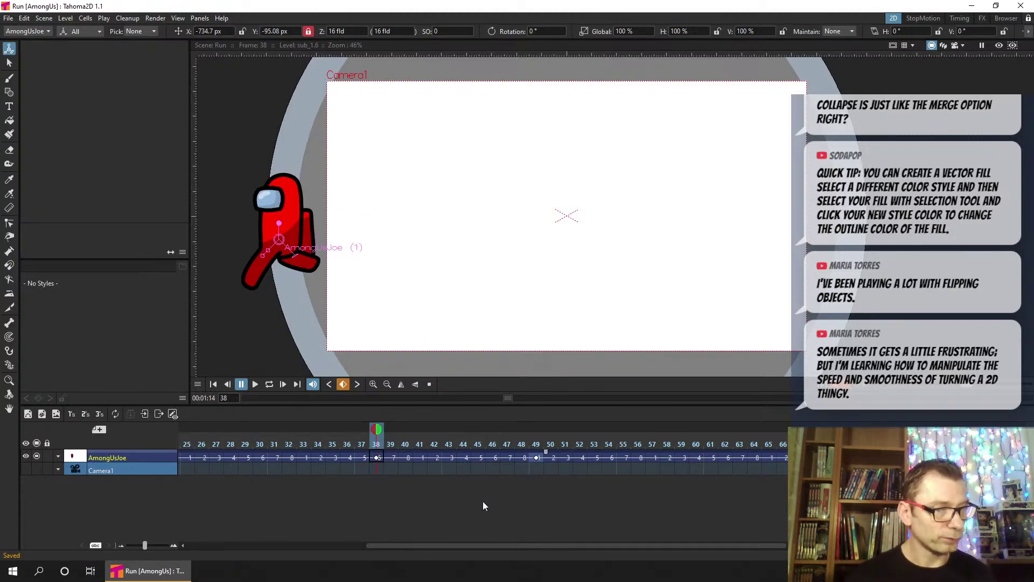
Compare AmongUsJoe's scale at frames 1, 49 and 38, scrub through the first run, and save the scene
left_click_drag(479, 544, 195, 510)
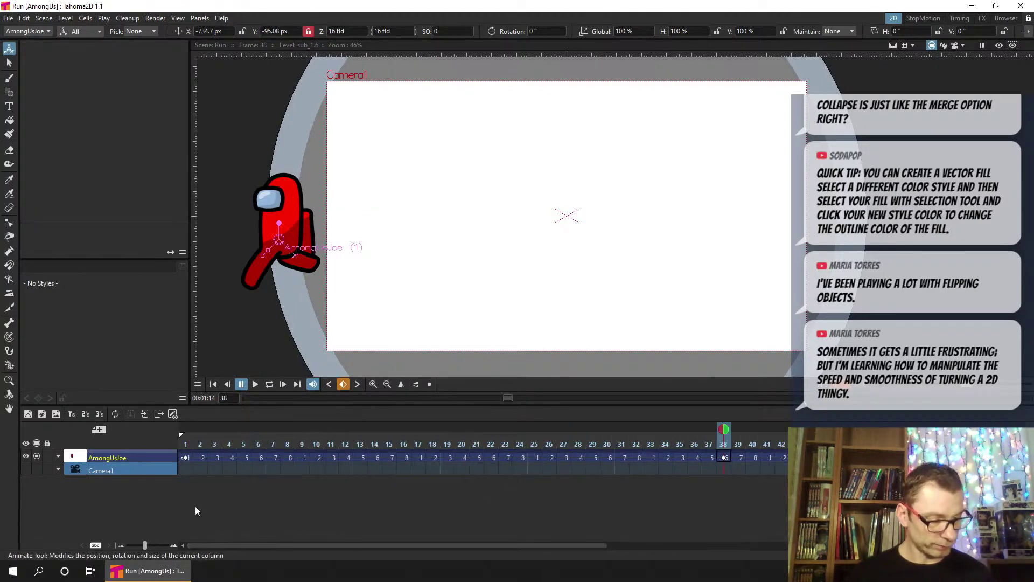
left_click(186, 442)
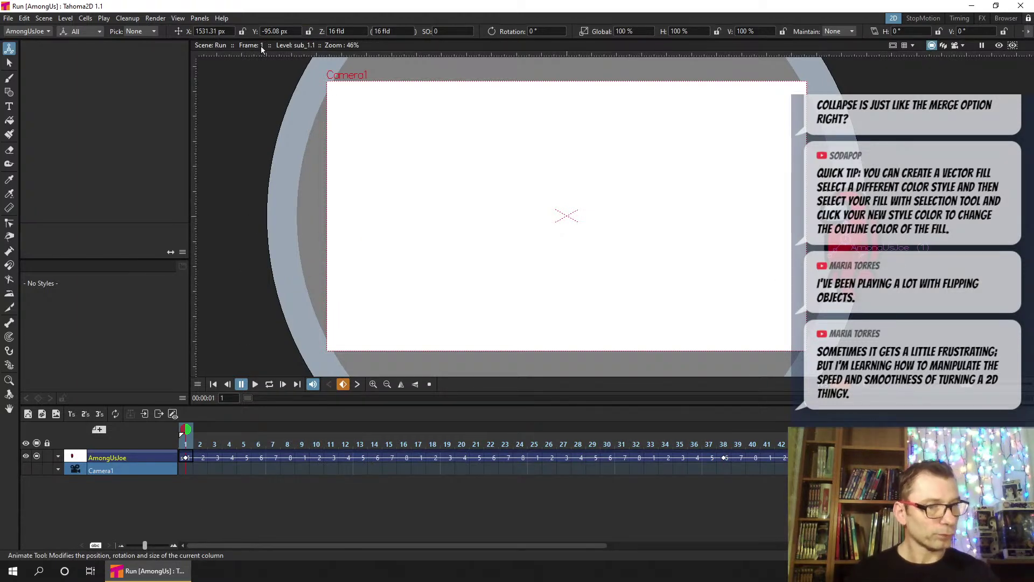
left_click_drag(279, 545, 382, 545)
left_click(690, 445)
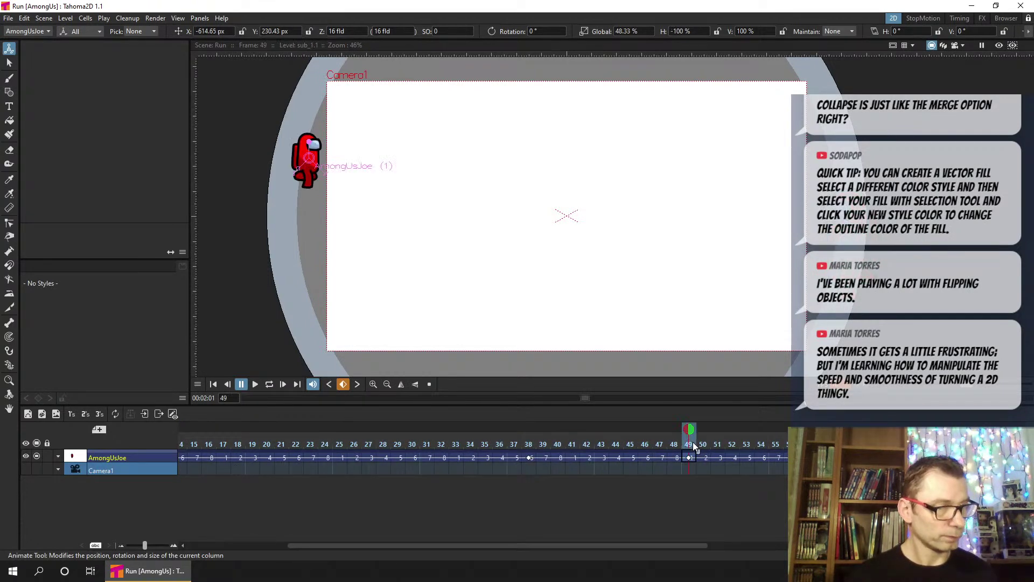
left_click(529, 445)
left_click_drag(196, 443, 431, 429)
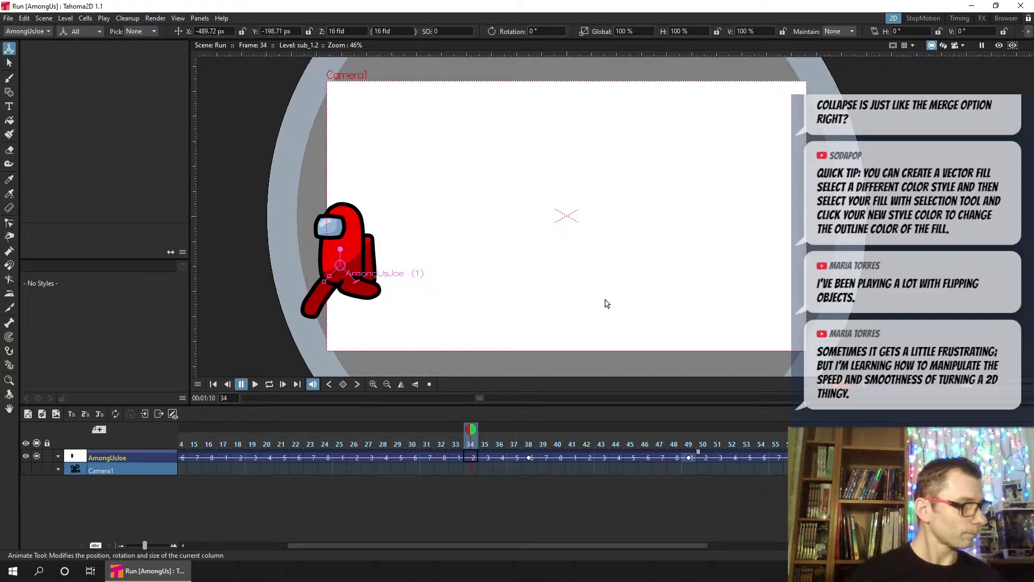
key("ctrl+s")
Bring up AmongUsJoe's function values in the Timing room and show only its animated parameters
left_click(959, 18)
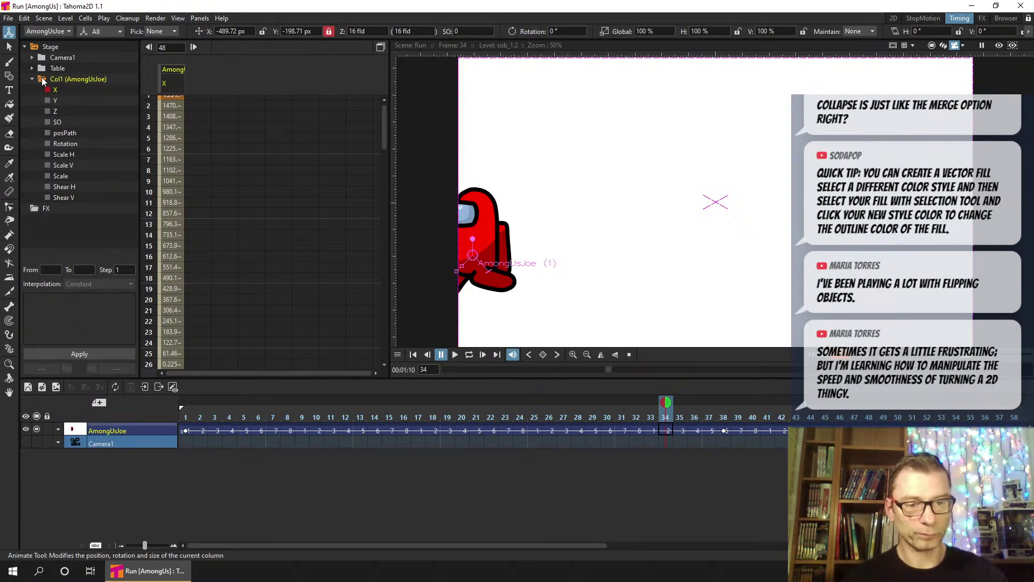
left_click(58, 79)
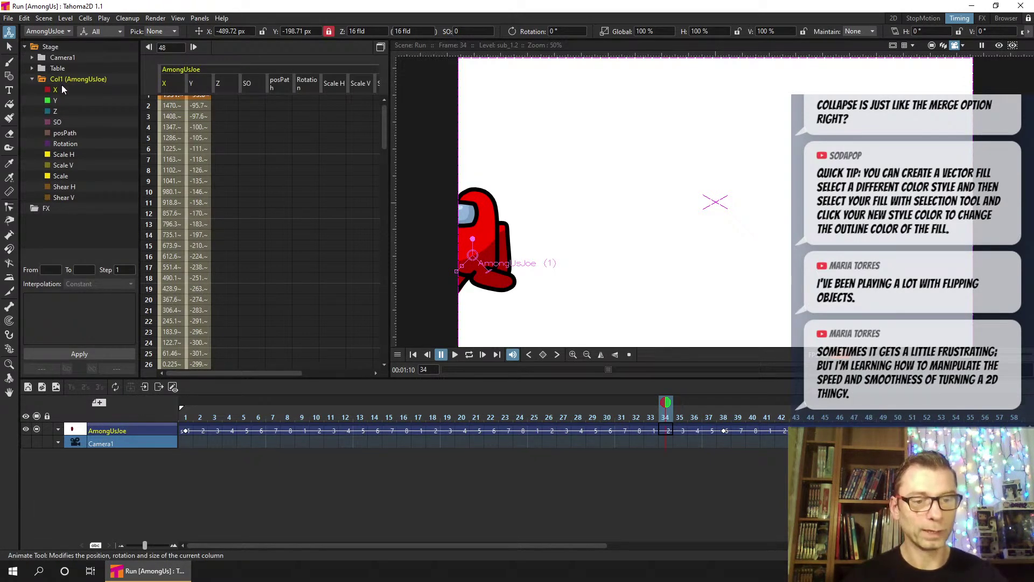
right_click(69, 78)
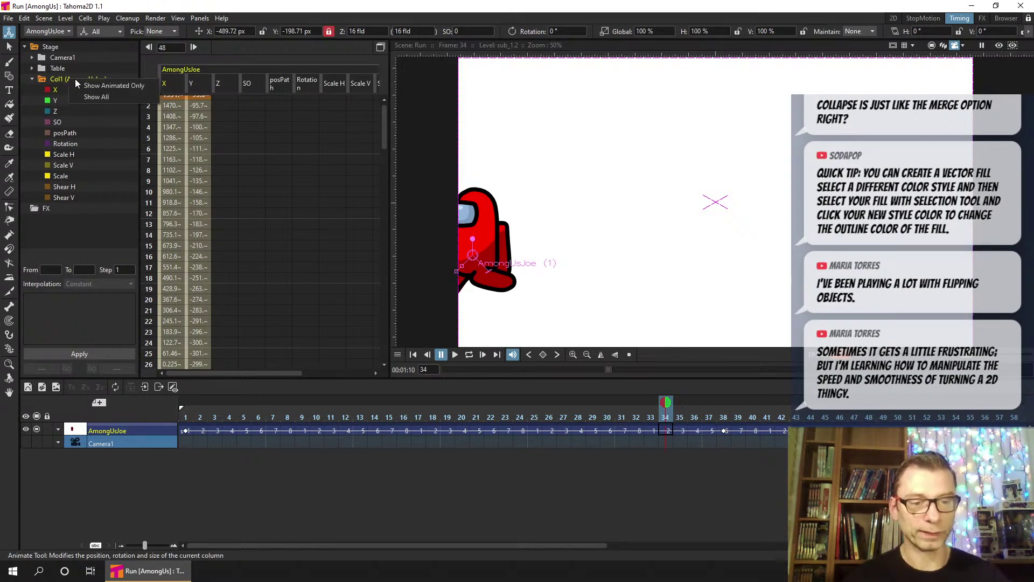
left_click(142, 87)
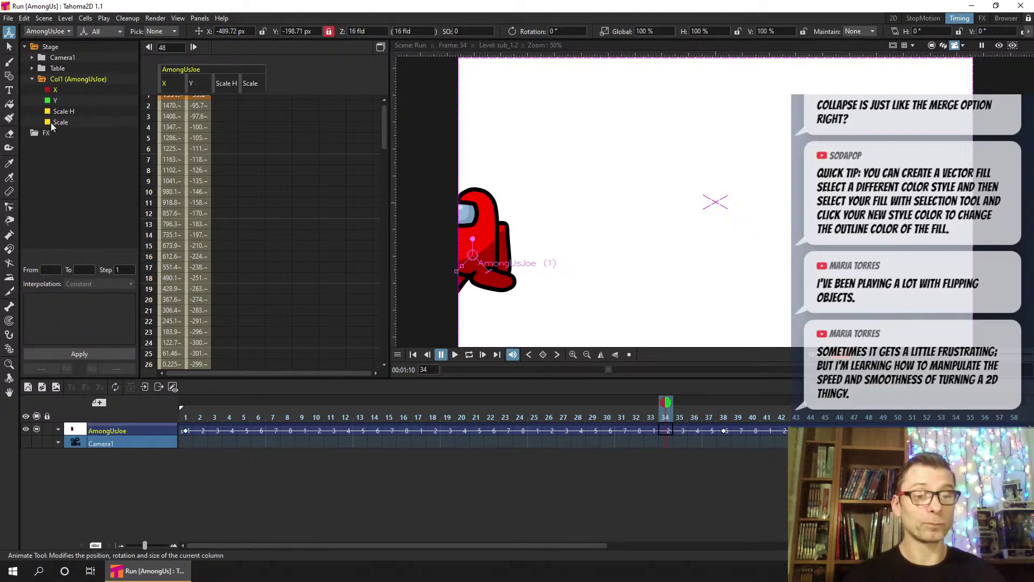
scroll(383, 132, "up", 1)
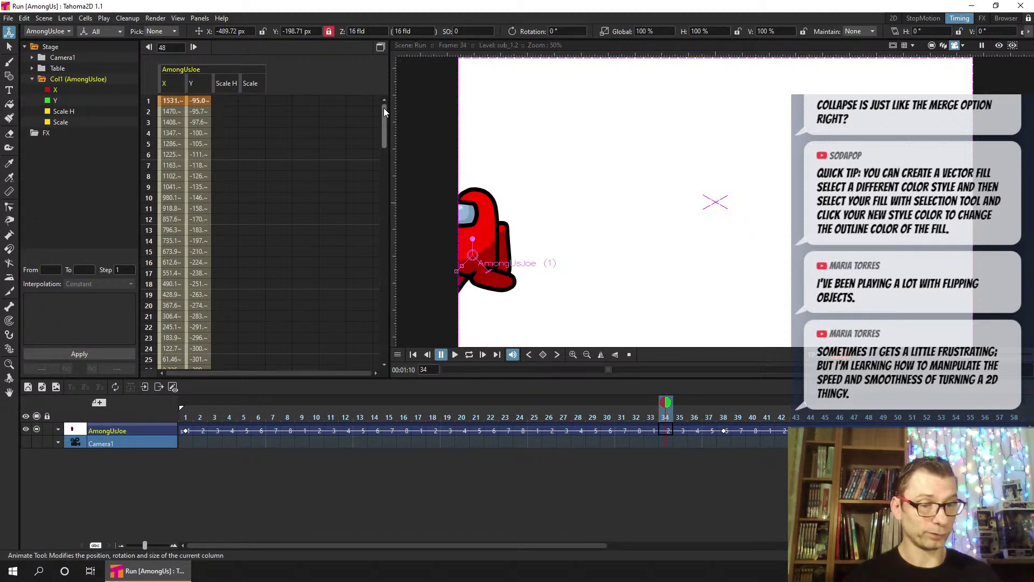
Inspect the interpolation of AmongUsJoe's X and Y values between frames 1 and 38
left_click(177, 133)
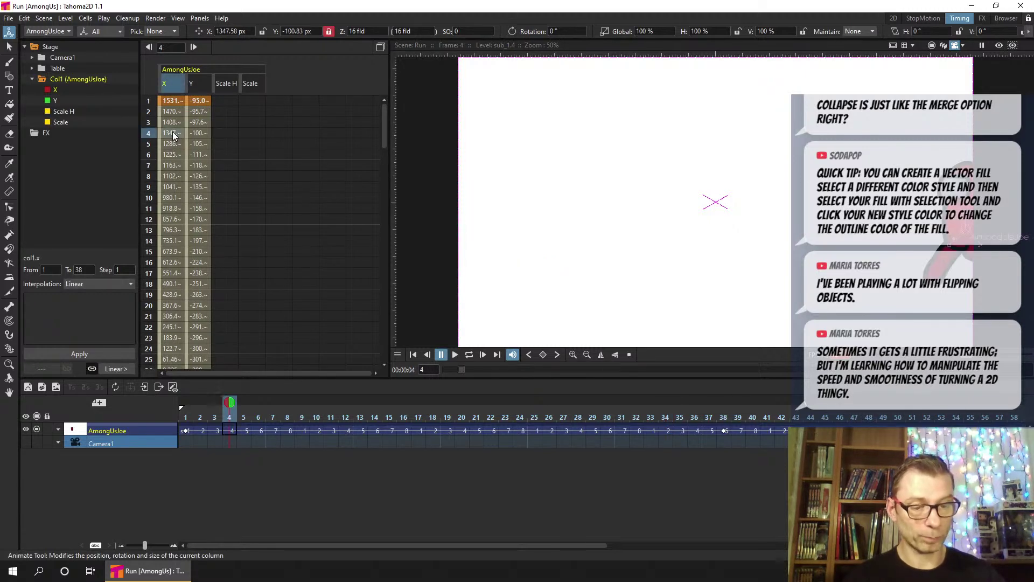
left_click(197, 142)
left_click(172, 143)
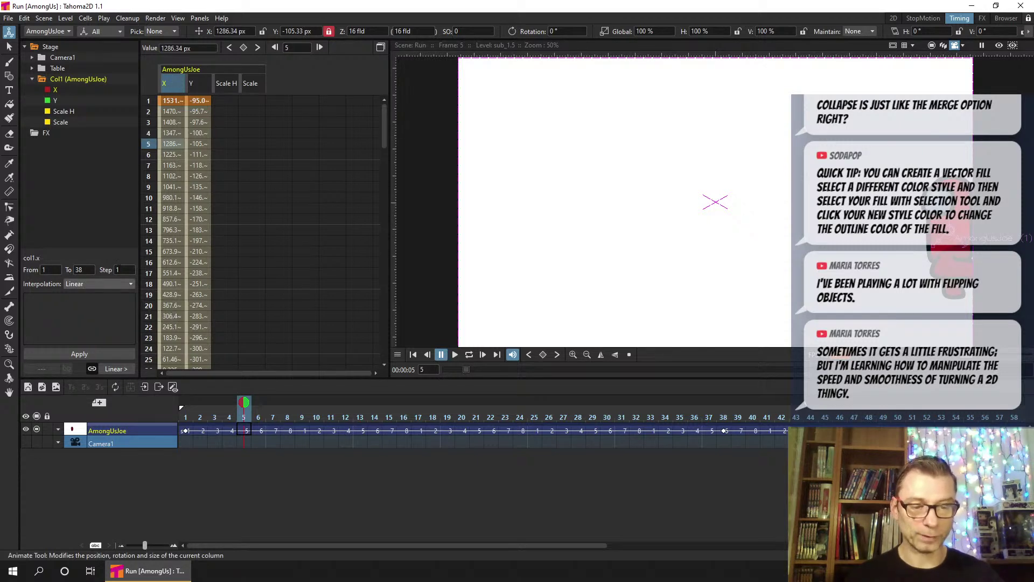
left_click(197, 146)
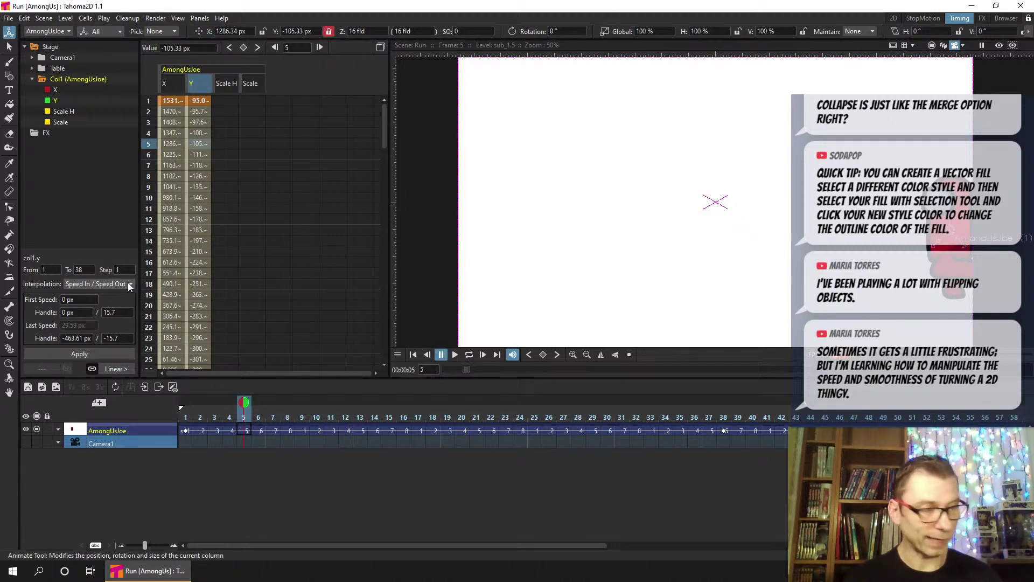
left_click(148, 100)
mouse_move(383, 101)
left_mouse_down()
mouse_move(386, 198)
mouse_move(386, 99)
left_mouse_up()
left_click(196, 146)
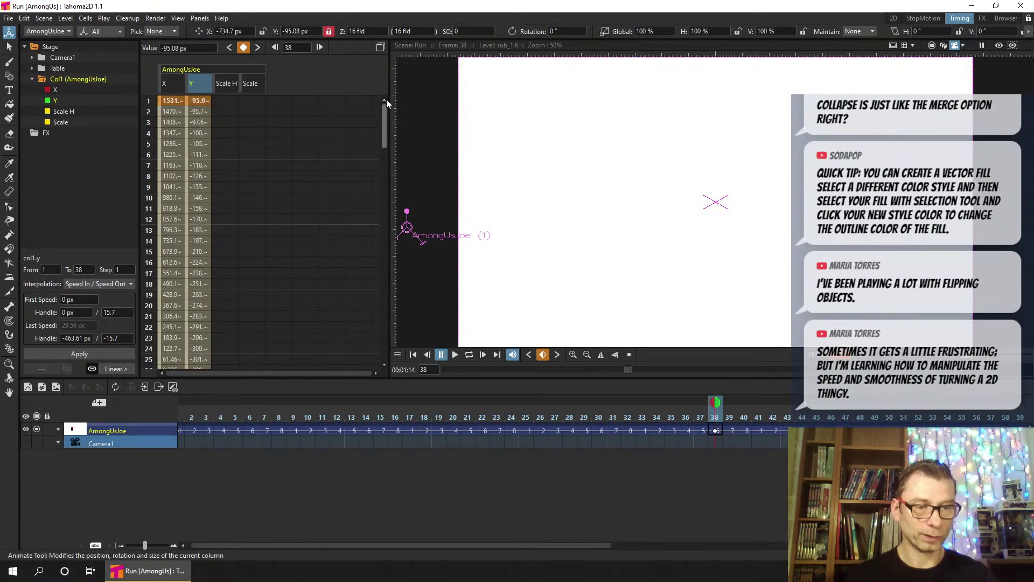
Set AmongUsJoe's Y interpolation to Linear for frames 1 to 38 and apply it
left_click(199, 122)
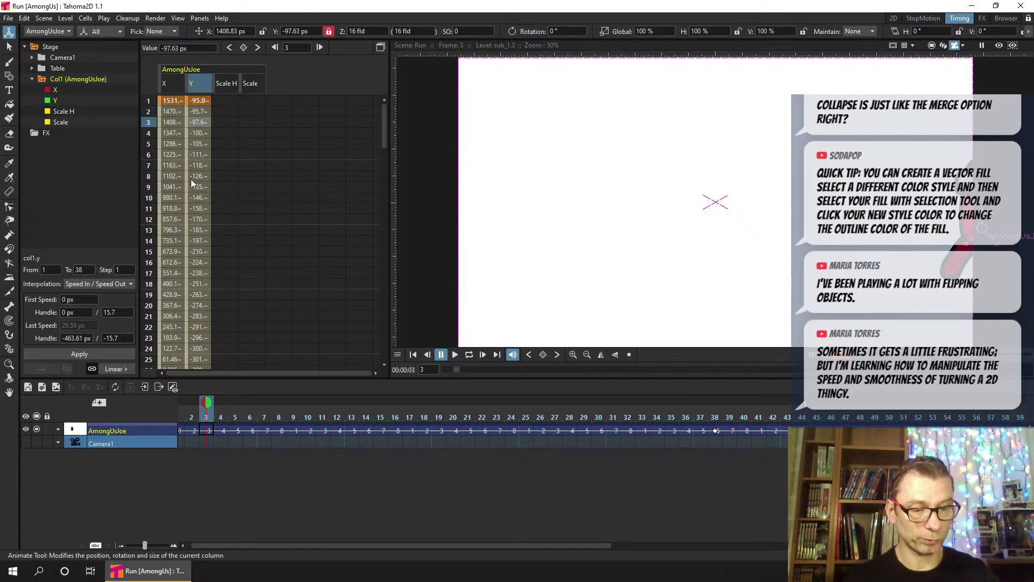
left_click(125, 283)
left_click(97, 294)
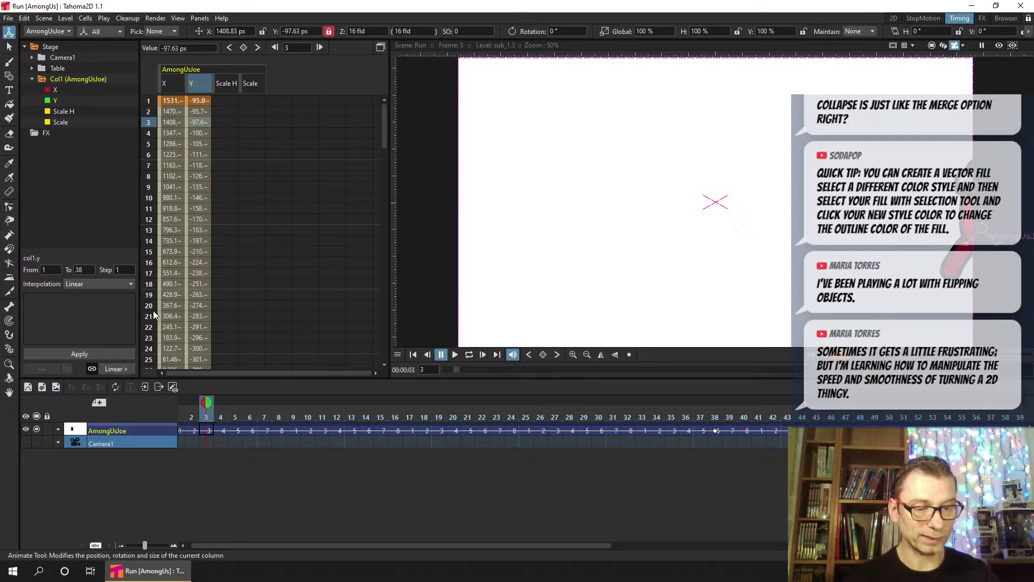
left_click(102, 354)
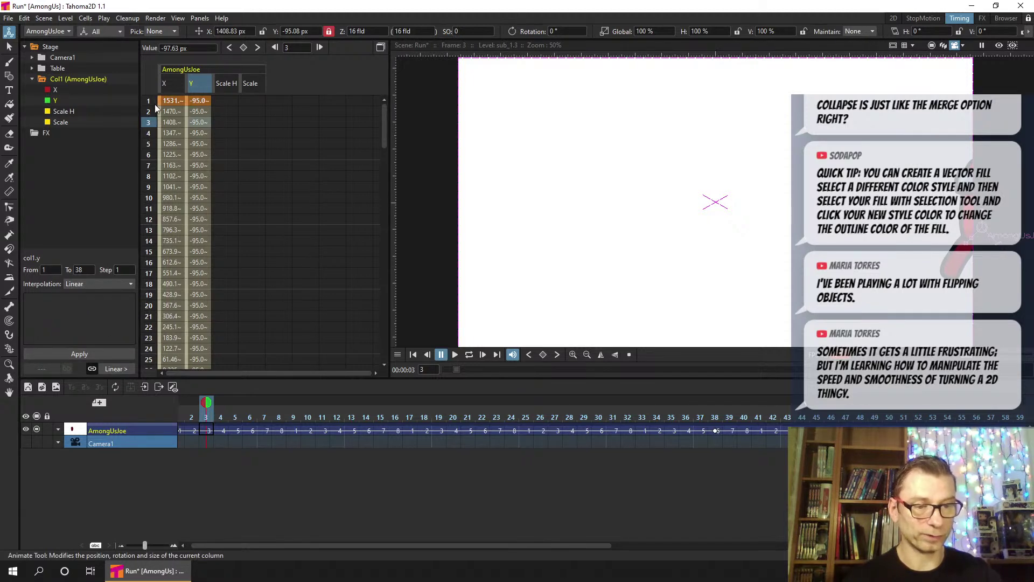
Return to the 2D room, play AmongUsJoe's first run in camera view, and pause at frame 26
key("p")
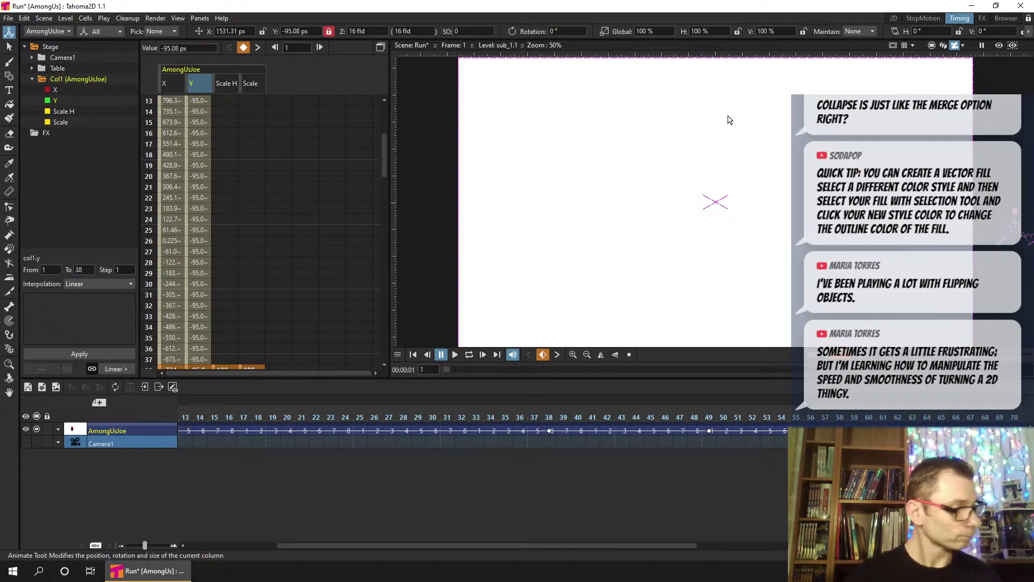
left_click(893, 20)
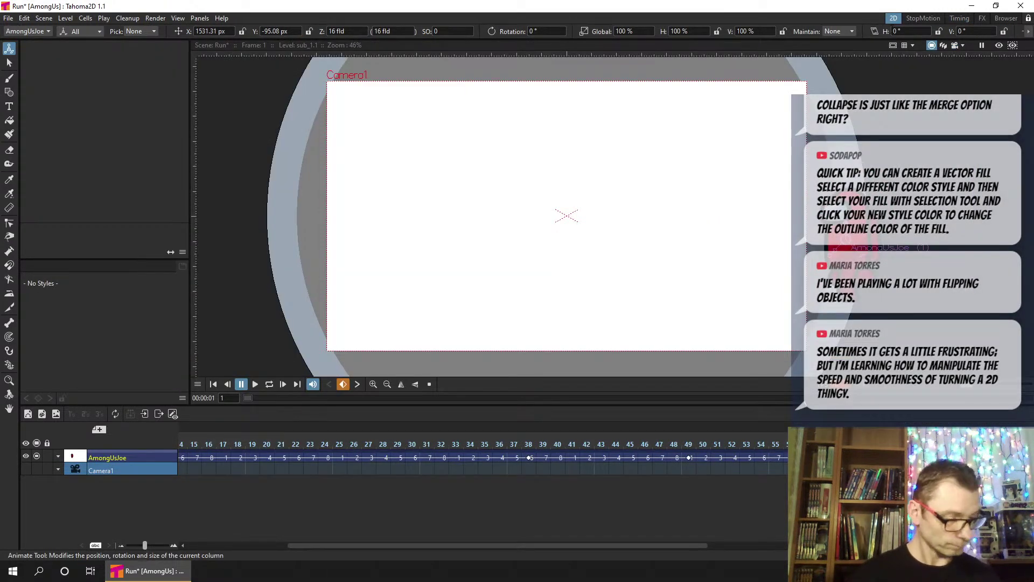
left_click(953, 46)
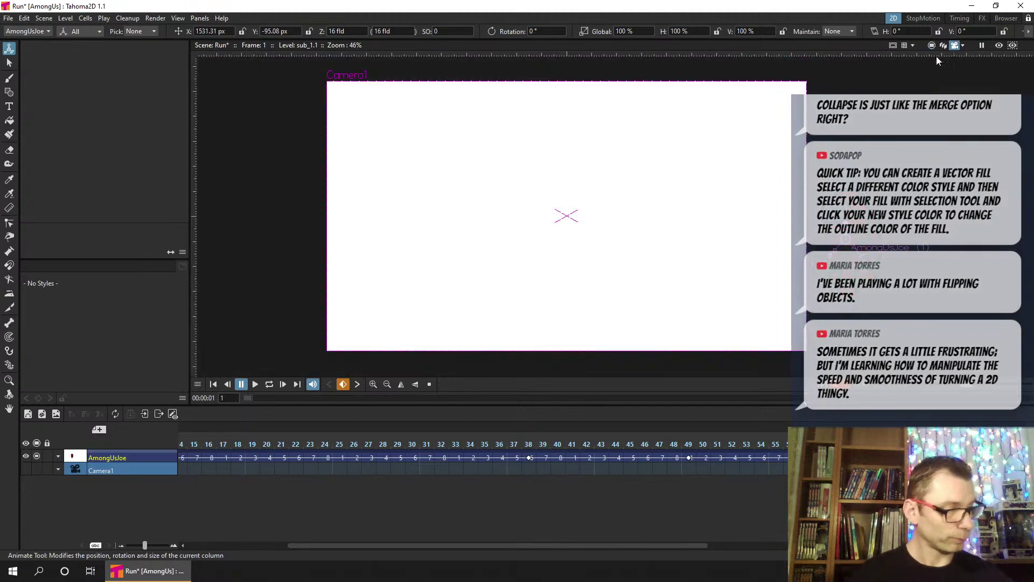
left_click(261, 379)
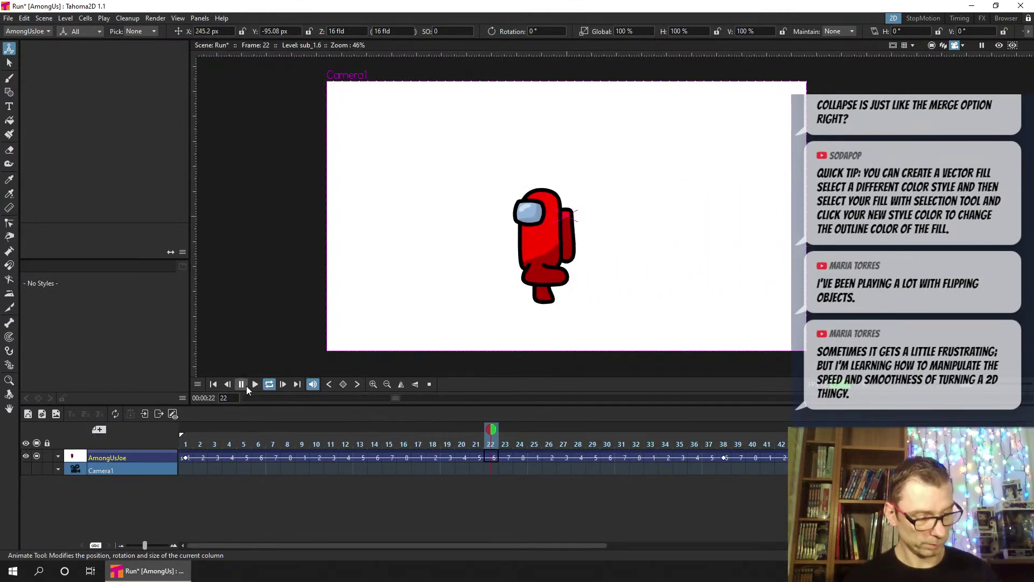
left_click(242, 384)
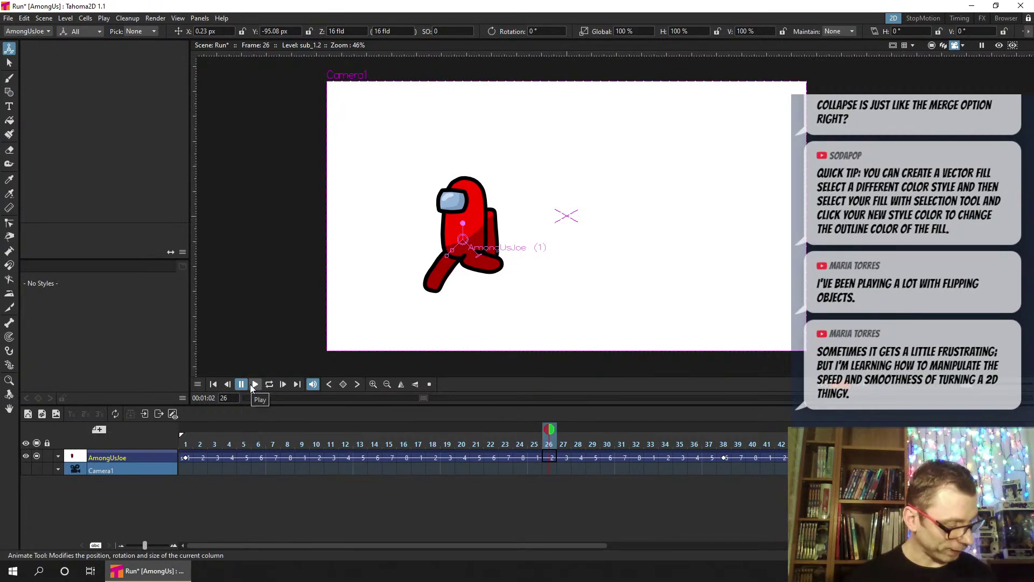
Add a key for AmongUsJoe at frame 42 in the stage view and check the turn at frame 44
left_click_drag(582, 549, 672, 547)
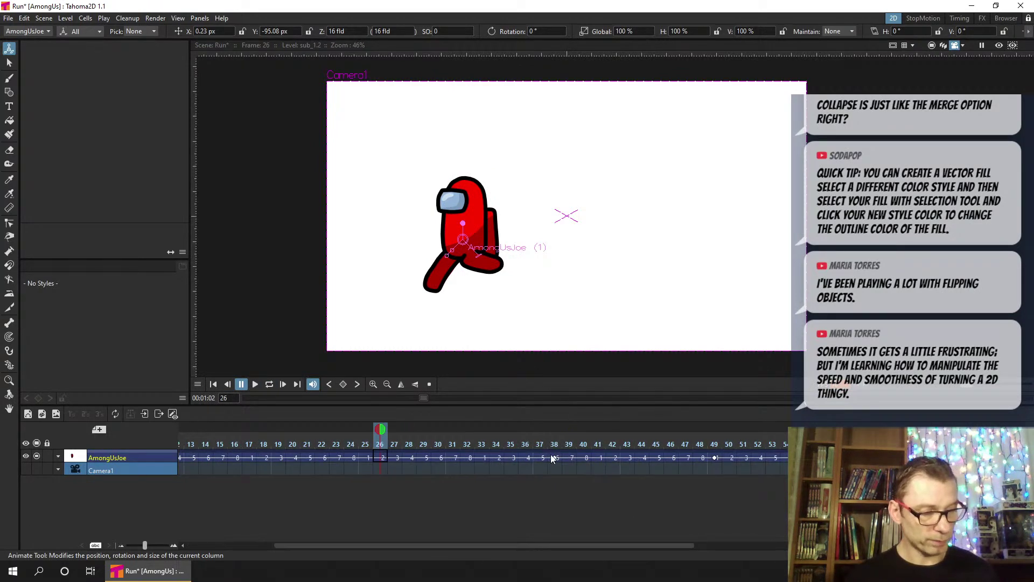
left_click(609, 440)
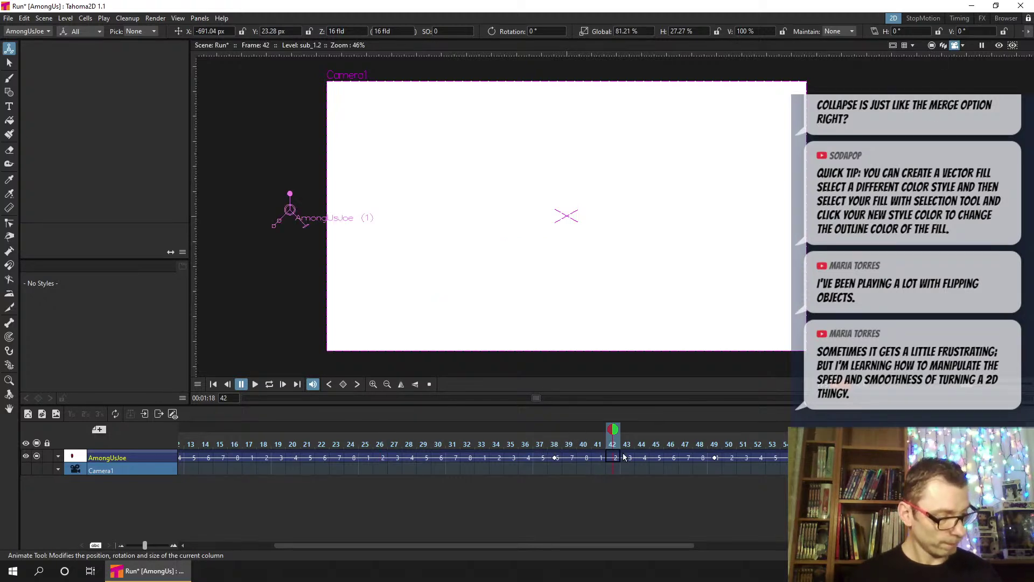
left_click(932, 46)
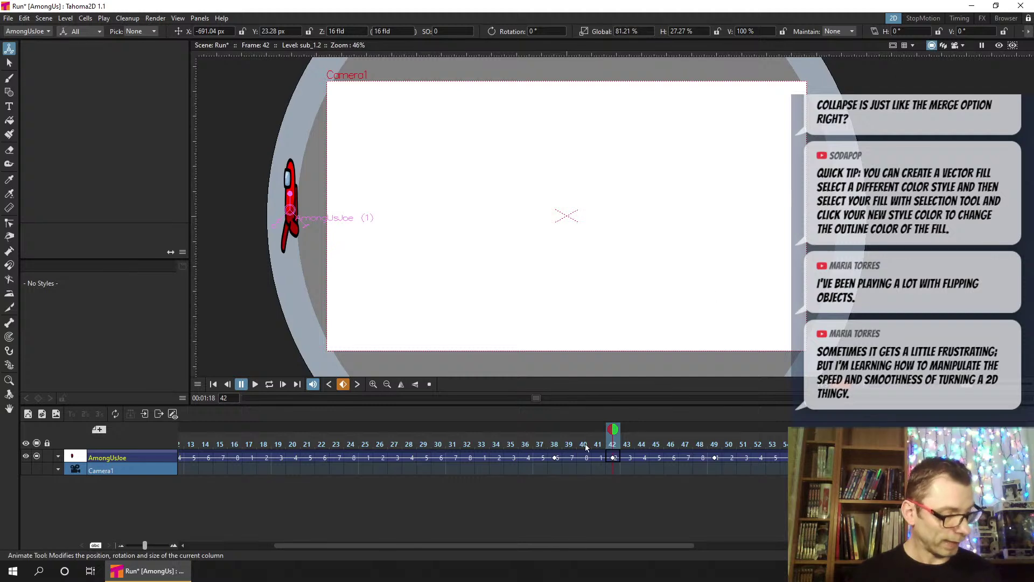
left_click(640, 442)
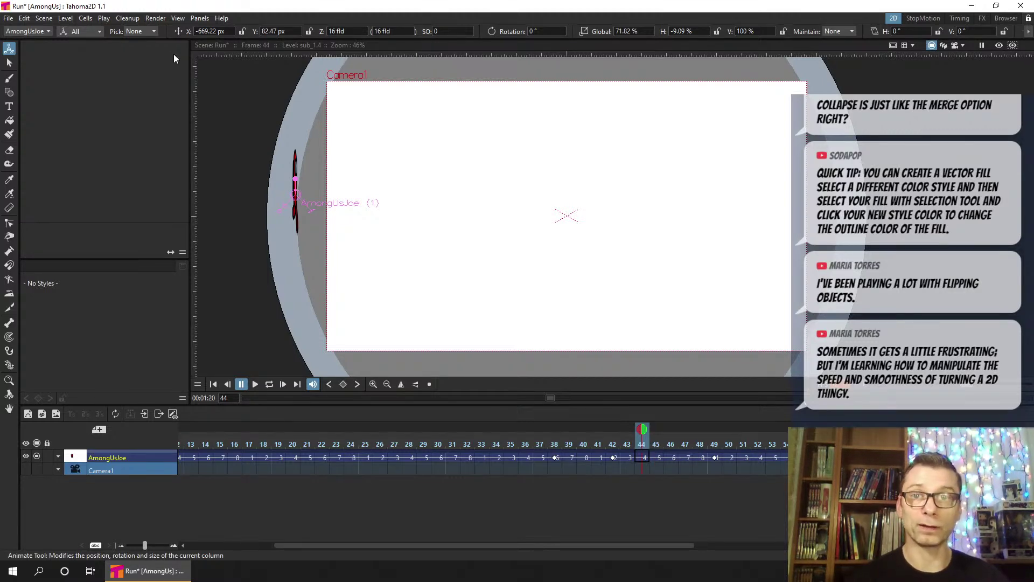
Lengthen AmongUsJoe's off-camera turn by moving the cells and keys after frame 44 eight frames later
left_click(69, 19)
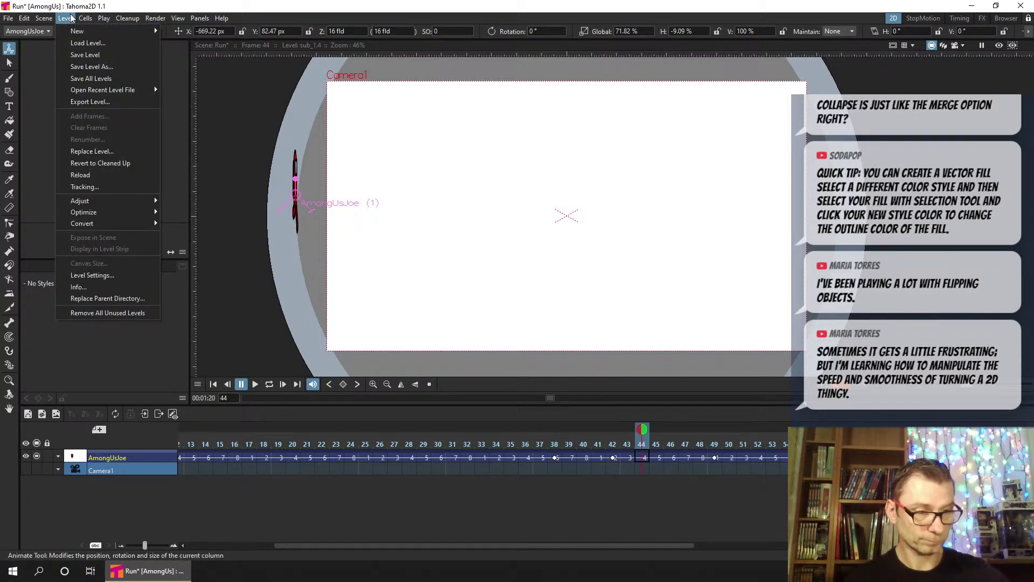
mouse_move(45, 20)
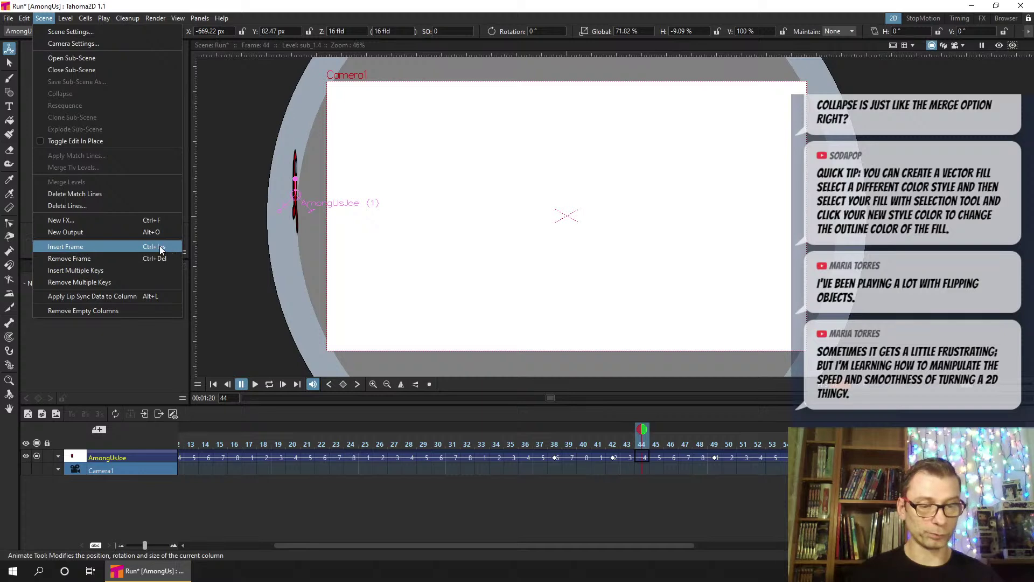
left_click(484, 12)
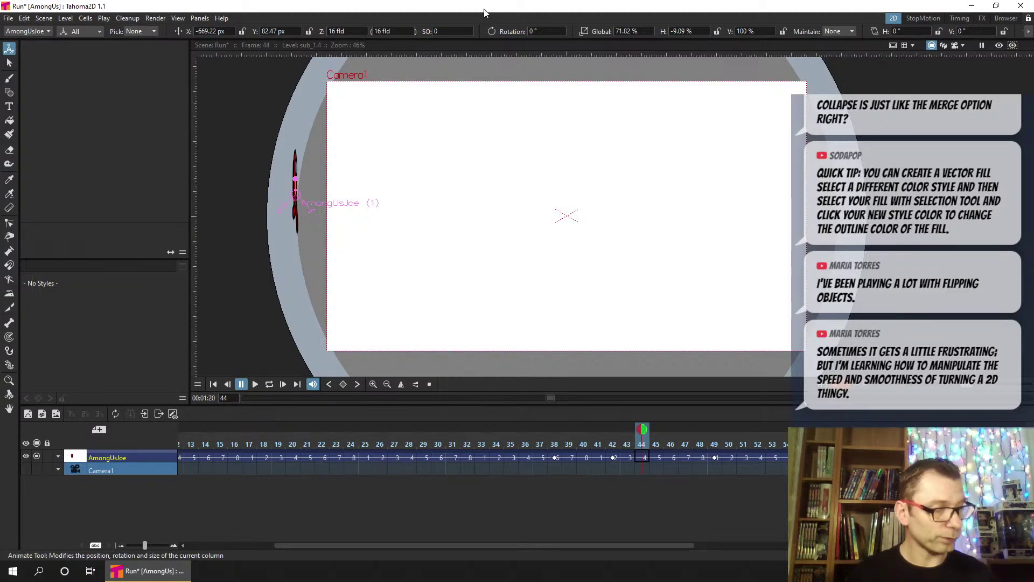
left_click_drag(715, 458, 769, 456)
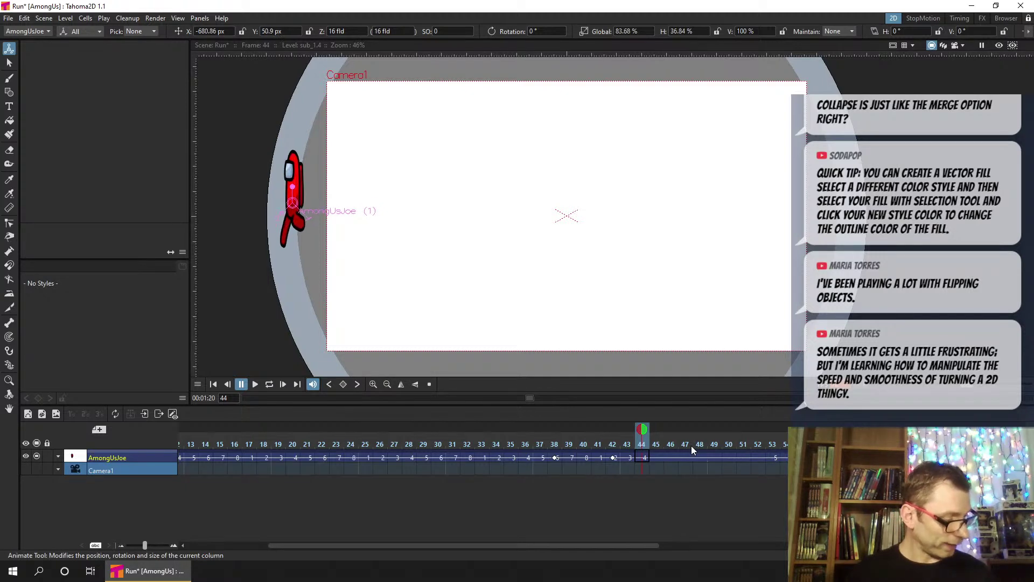
Go to frame 121 near the end of AmongUsJoe's return run and save the scene
left_click_drag(364, 545, 800, 533)
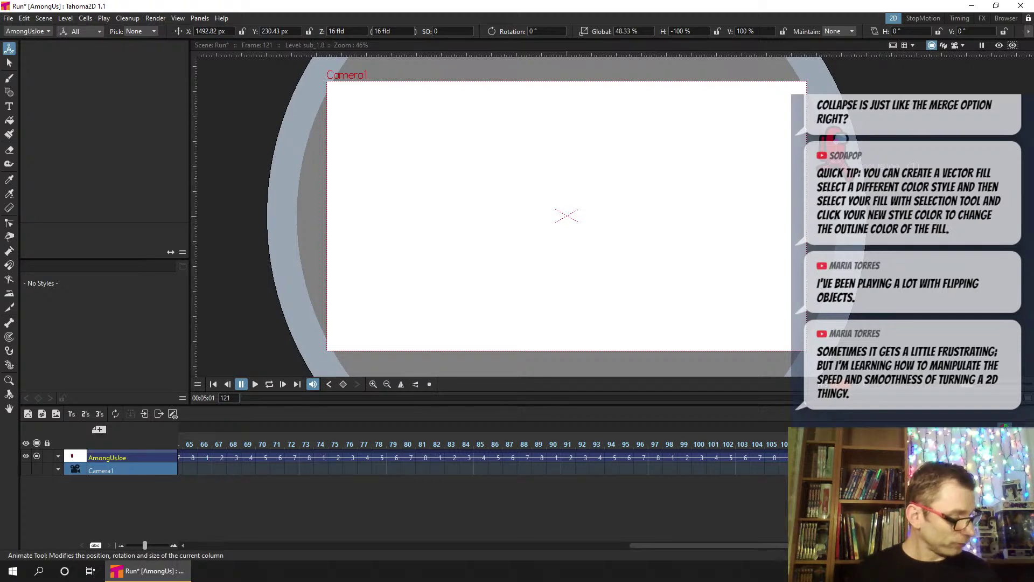
left_click_drag(701, 545, 715, 545)
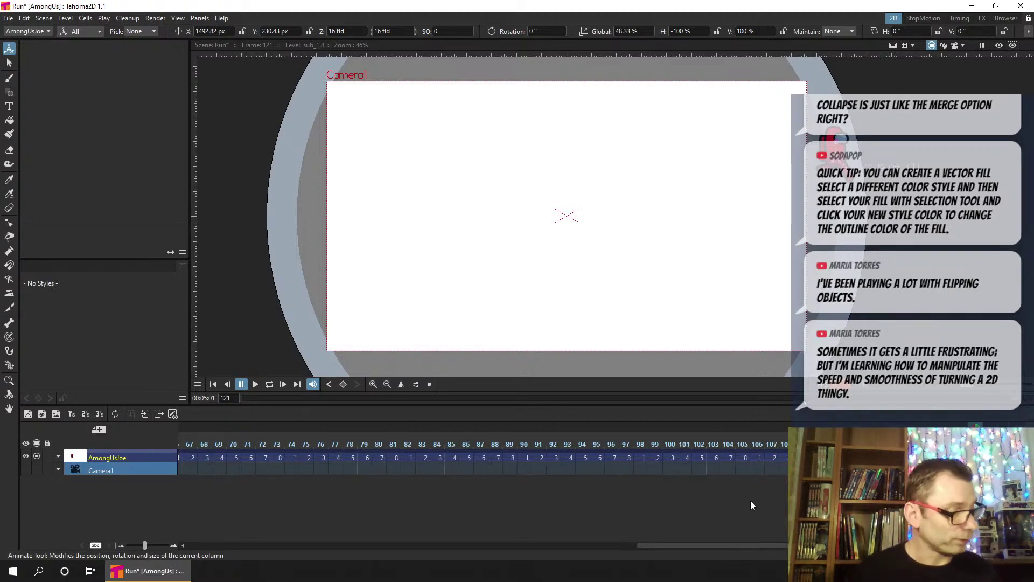
scroll(644, 463, "right", 10)
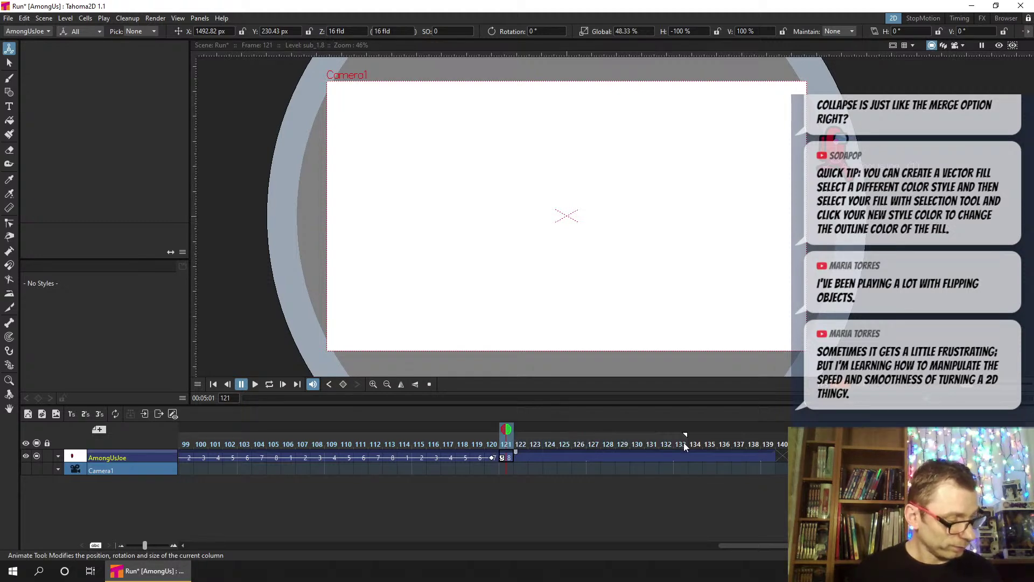
key("ctrl+s")
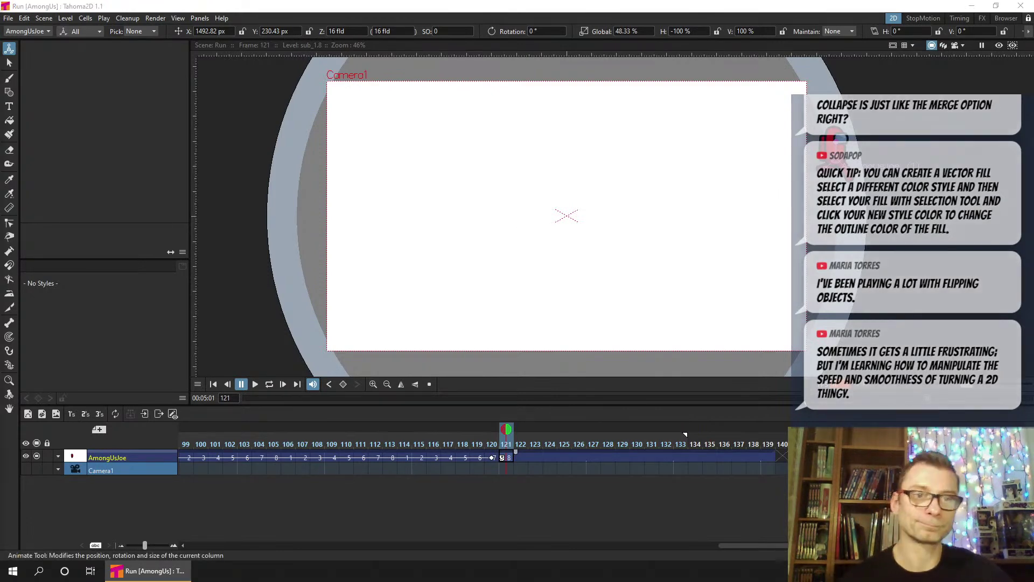
Loop the whole animation in camera view with the view fitted to the window, and pause it after reviewing both runs
left_click(269, 384)
left_click(255, 384)
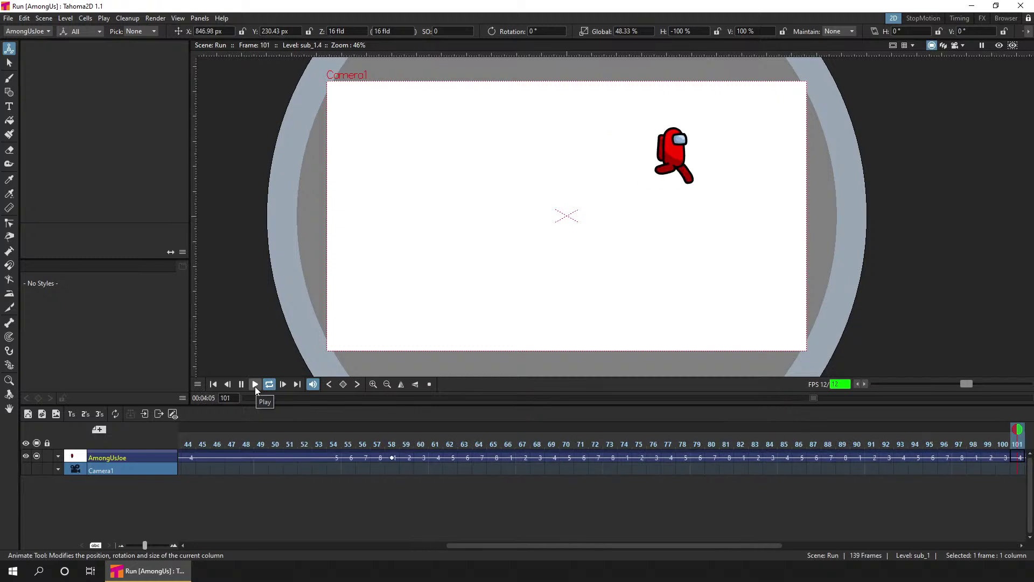
left_click(955, 47)
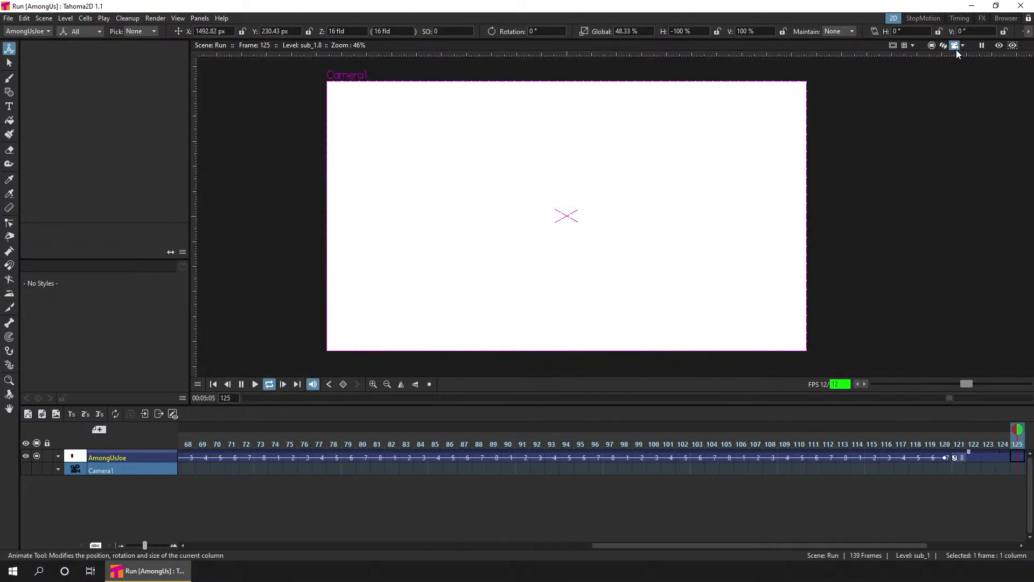
right_click(693, 221)
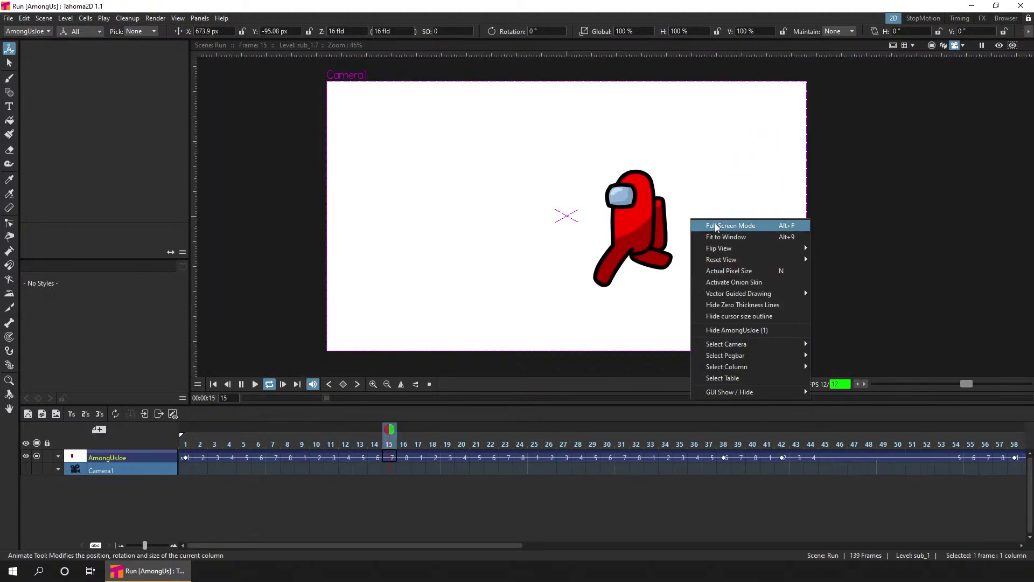
left_click(724, 237)
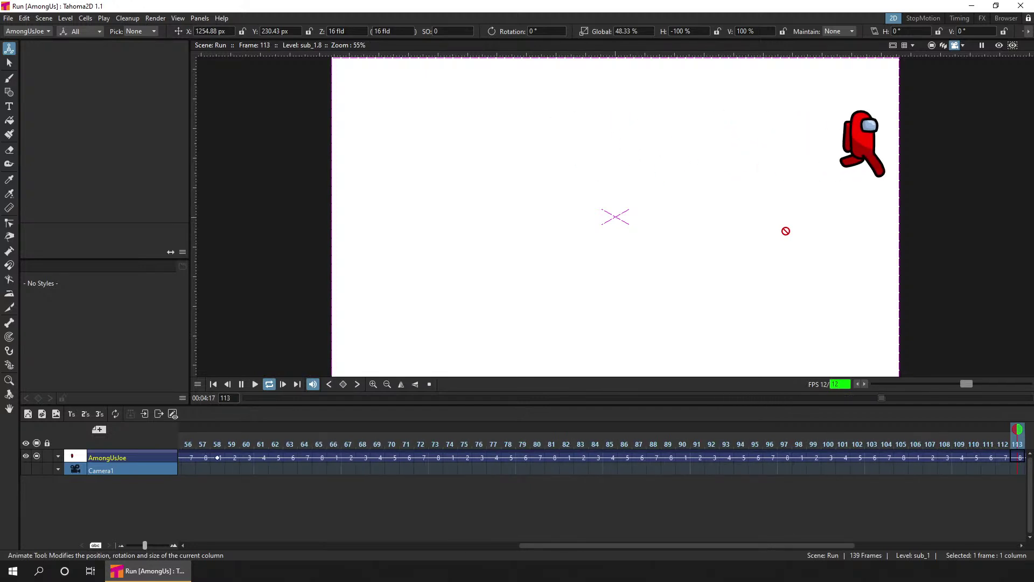
left_click(241, 386)
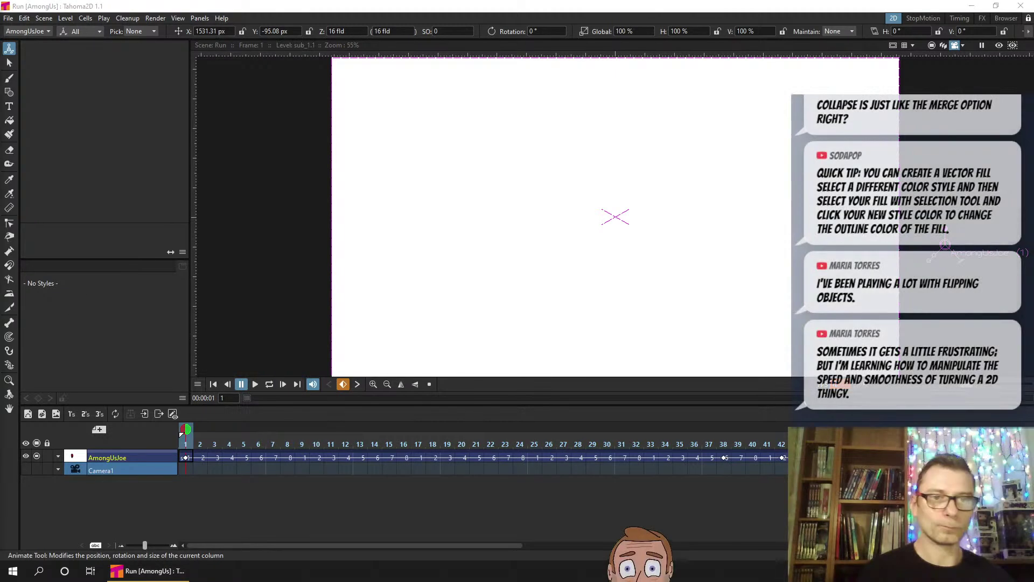
Shorten AmongUsJoe's return run by moving its final key earlier to frame 104
left_click_drag(500, 545, 884, 546)
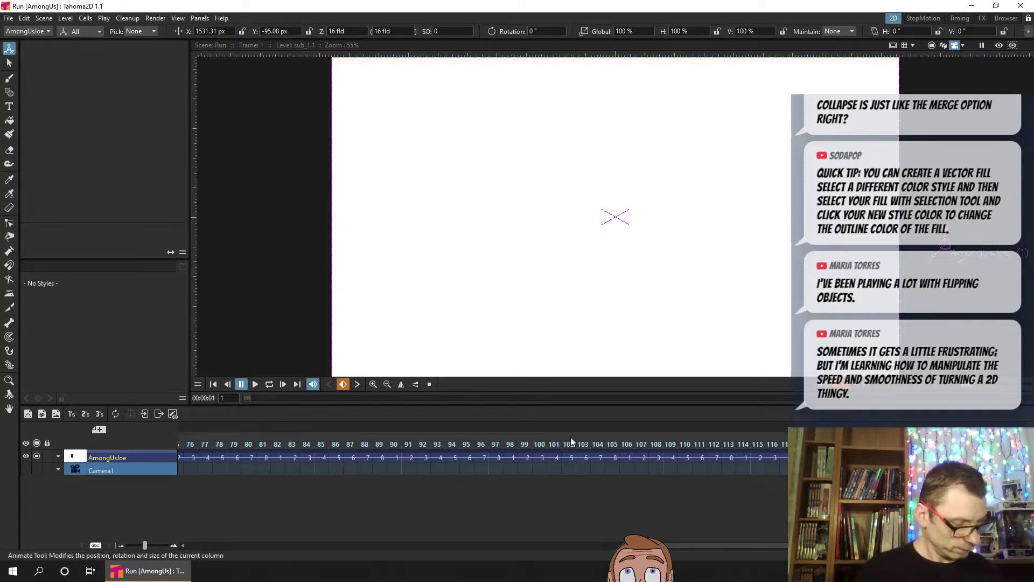
left_click_drag(274, 441, 831, 430)
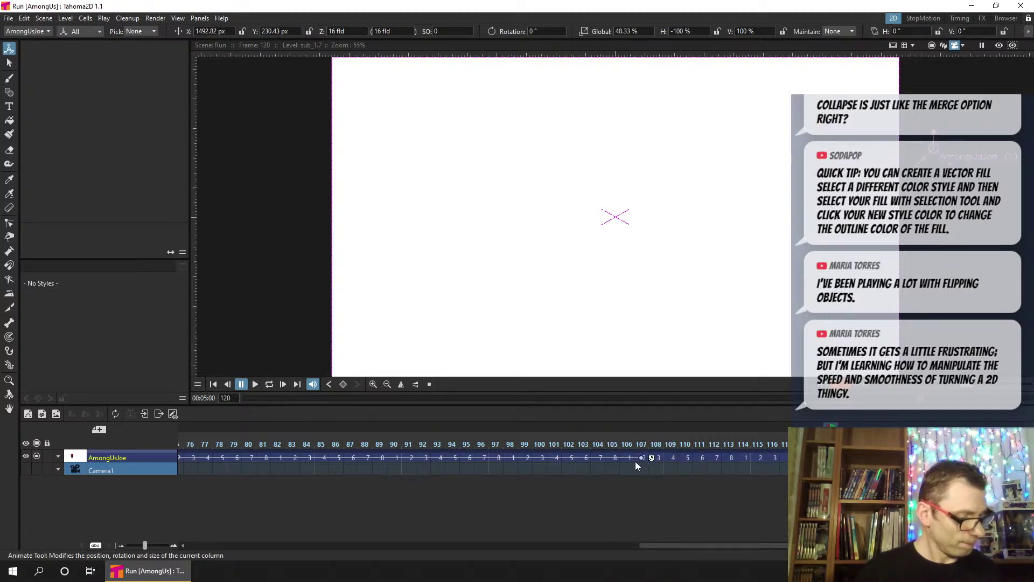
left_click(590, 457)
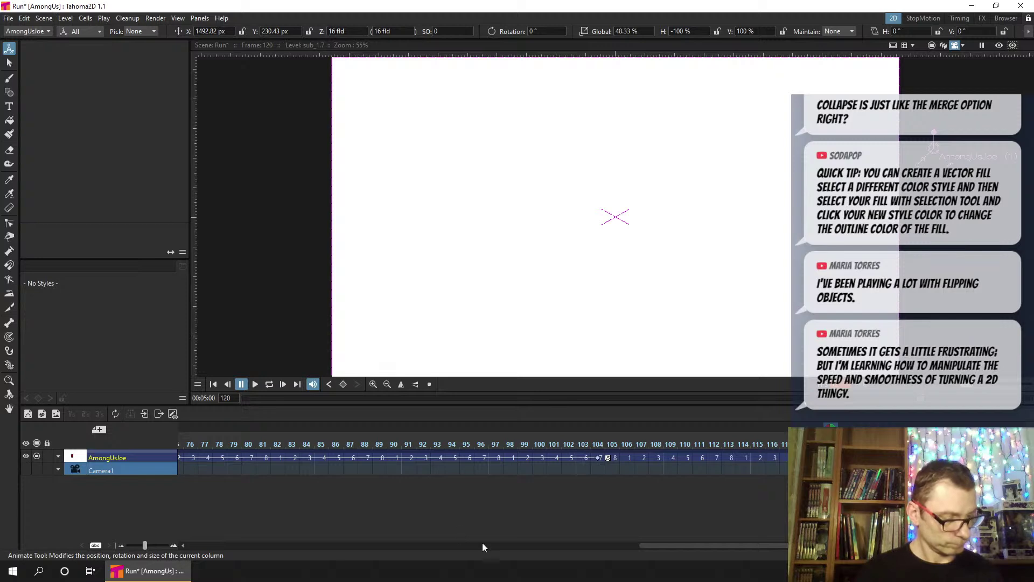
Play AmongUsJoe's return run from the off-camera turn in camera view and save the scene
left_click(566, 546)
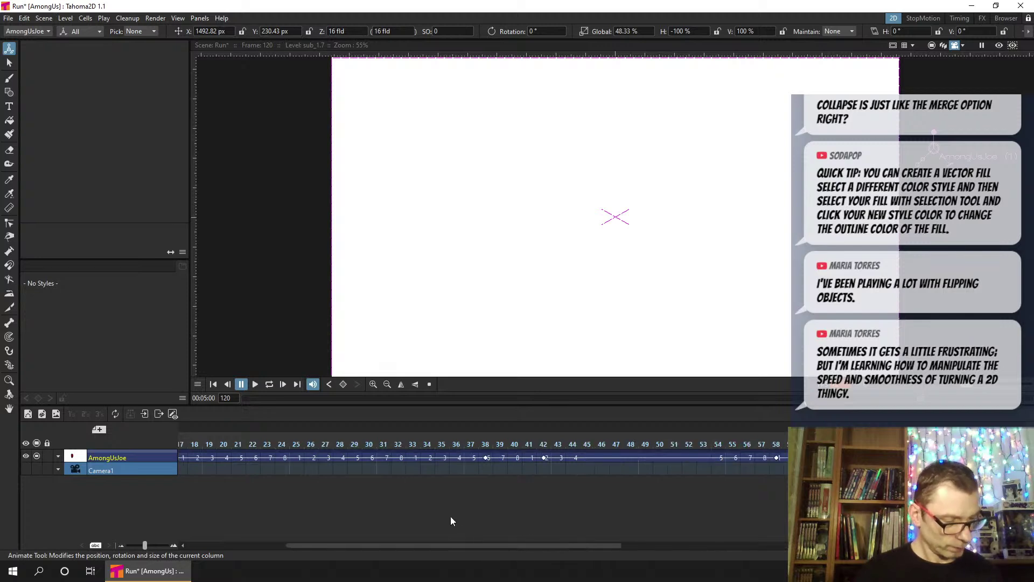
left_click(605, 441)
left_click(255, 384)
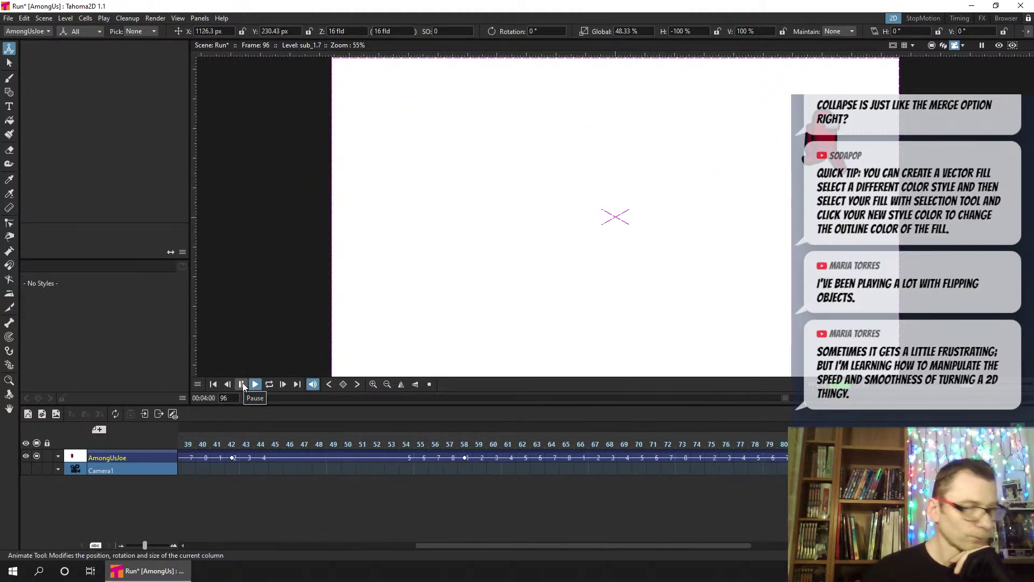
key("ctrl+s")
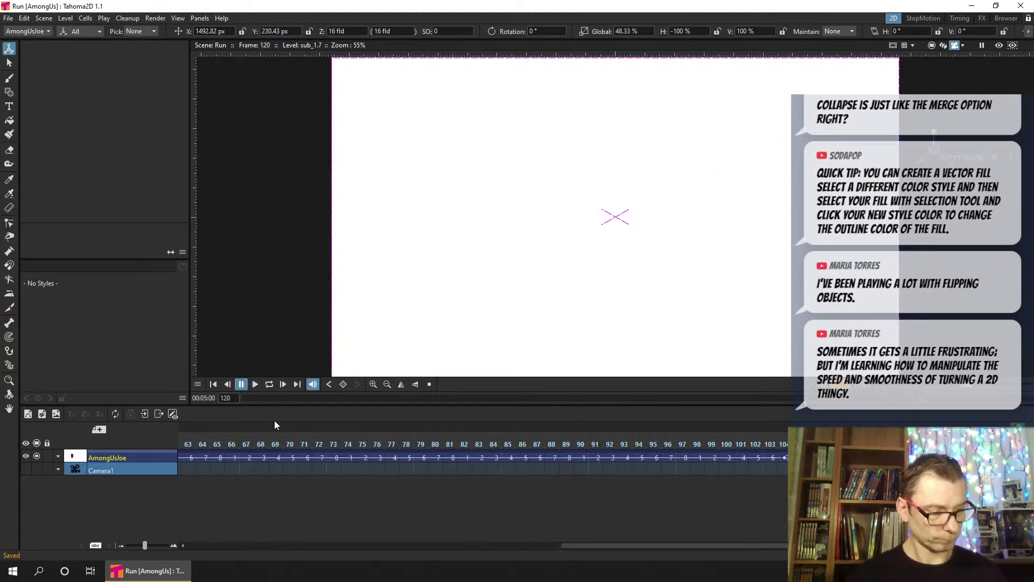
Loop the playback, give the viewer more height above the timeline, pause, and save the scene again
left_click(269, 383)
left_click_drag(282, 406, 276, 458)
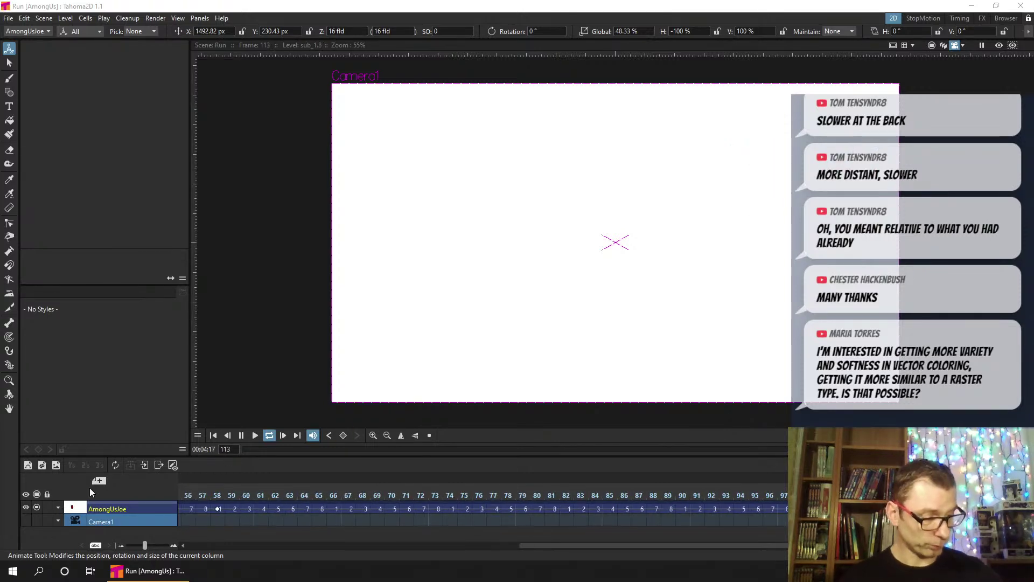
left_click(242, 437)
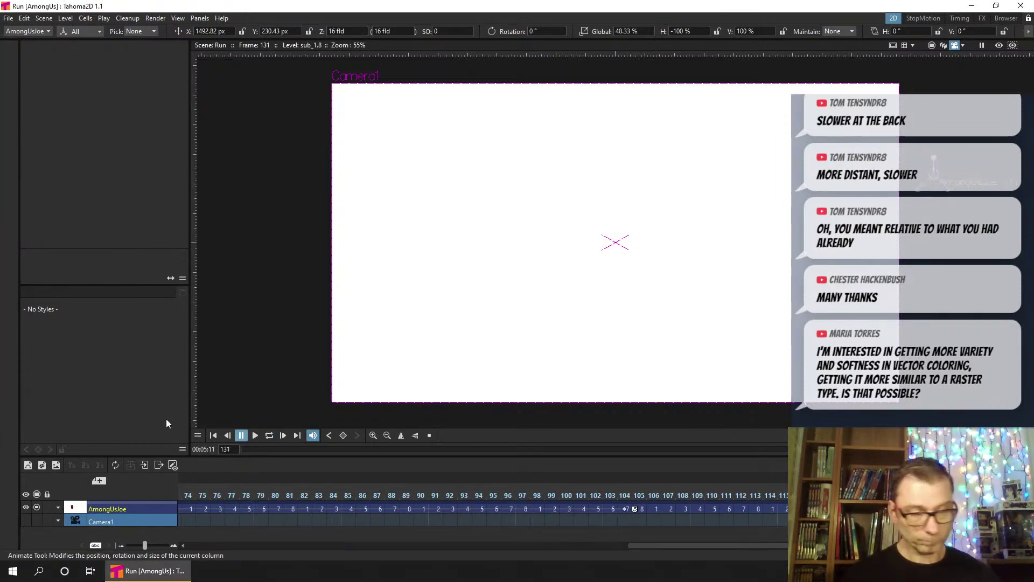
key("ctrl+s")
Open AmongUsJoe's sub-scene at frame 1, select the first Ink drawing, and add a new style to its palette
left_click(190, 509)
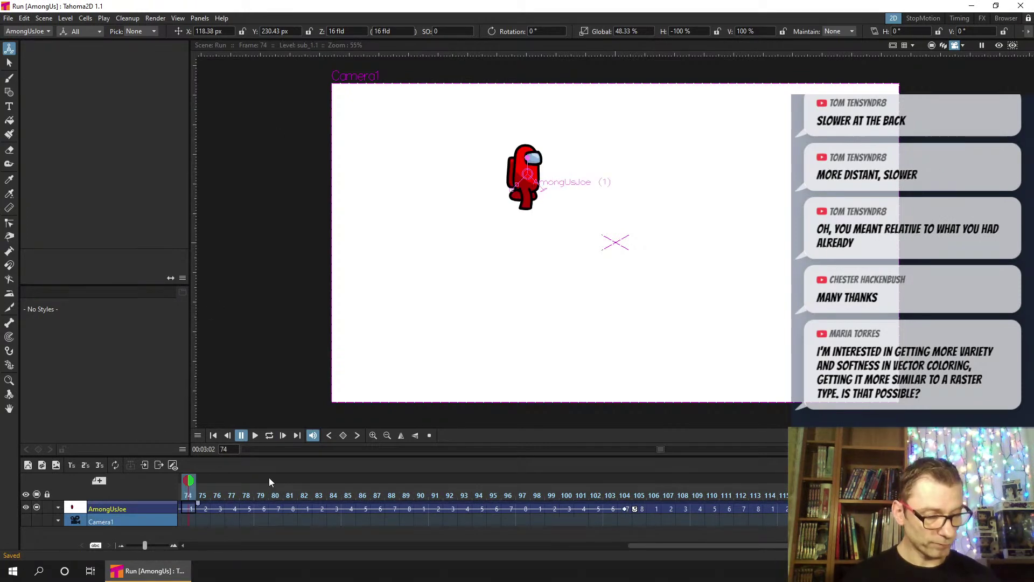
left_click(212, 436)
left_click(144, 465)
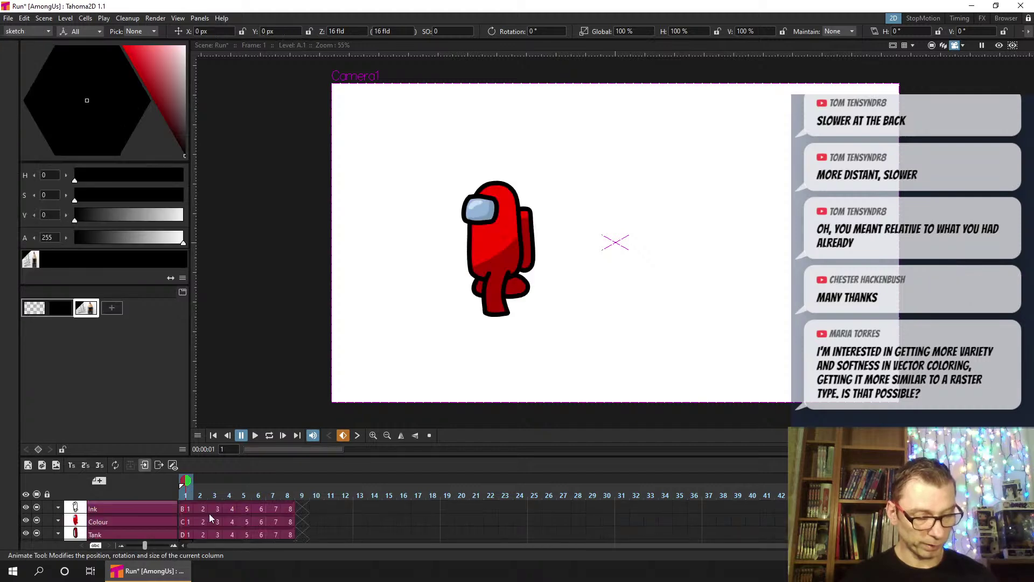
left_click(183, 506)
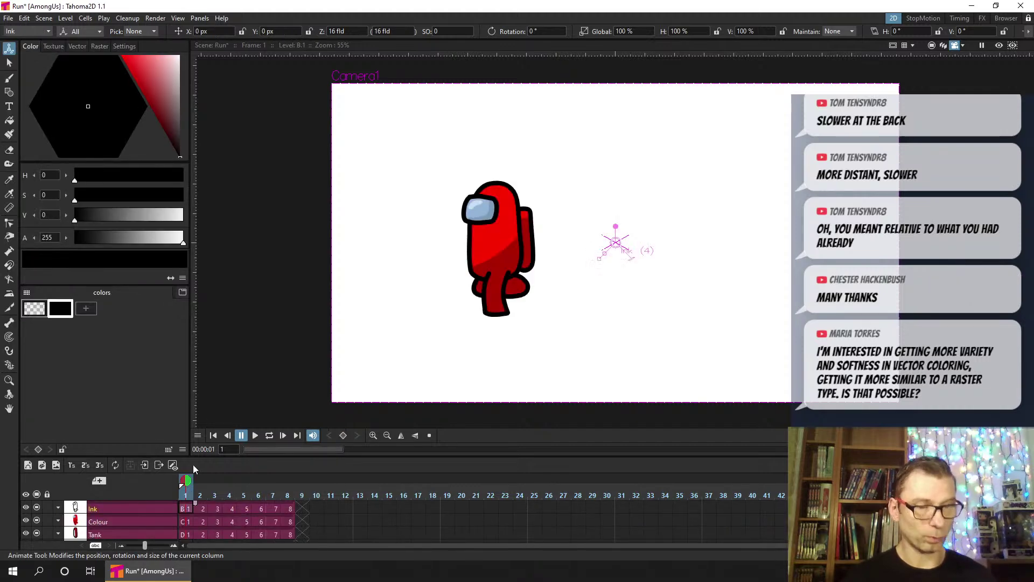
left_click(85, 309)
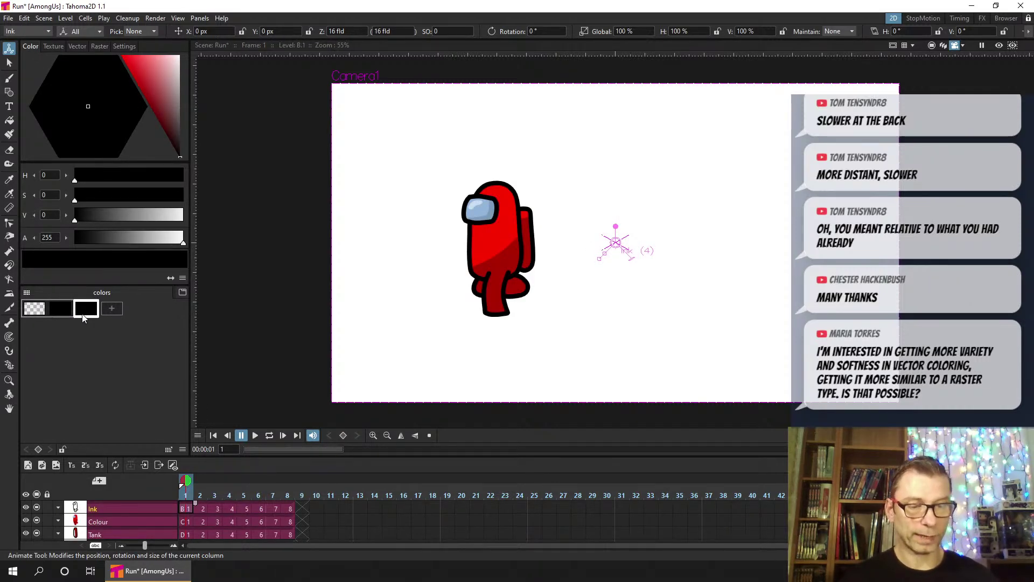
Look through the available vector styles and limit the list to the Vector Brush set
left_click(78, 44)
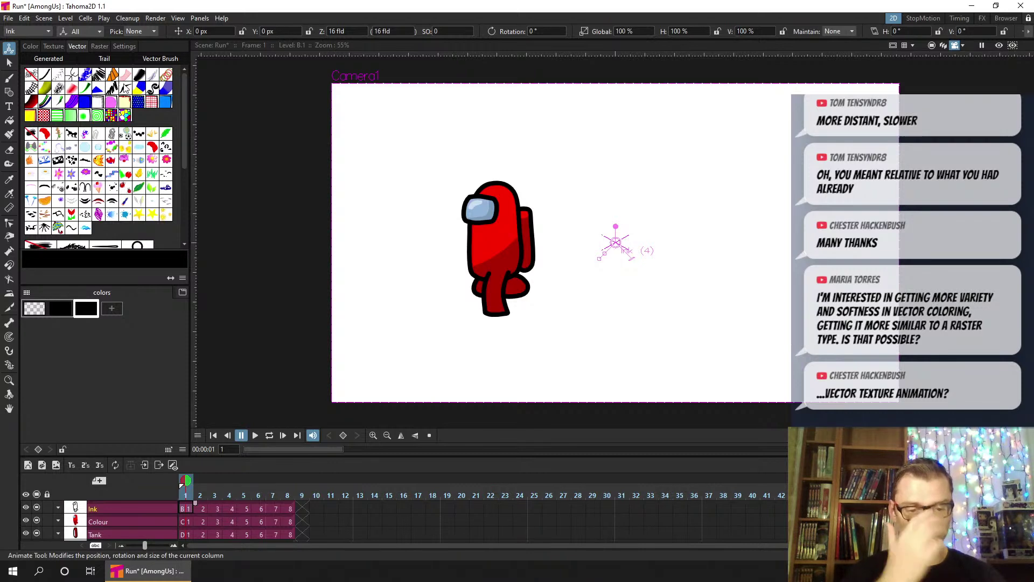
mouse_move(185, 82)
left_mouse_down()
mouse_move(173, 140)
mouse_move(60, 159)
left_mouse_up()
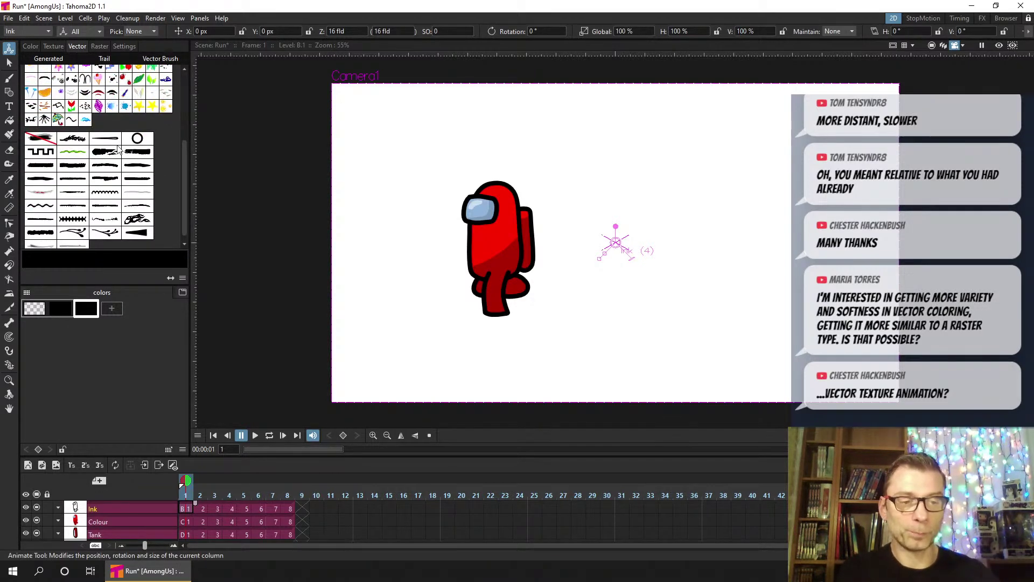
left_click(161, 58)
left_click(161, 59)
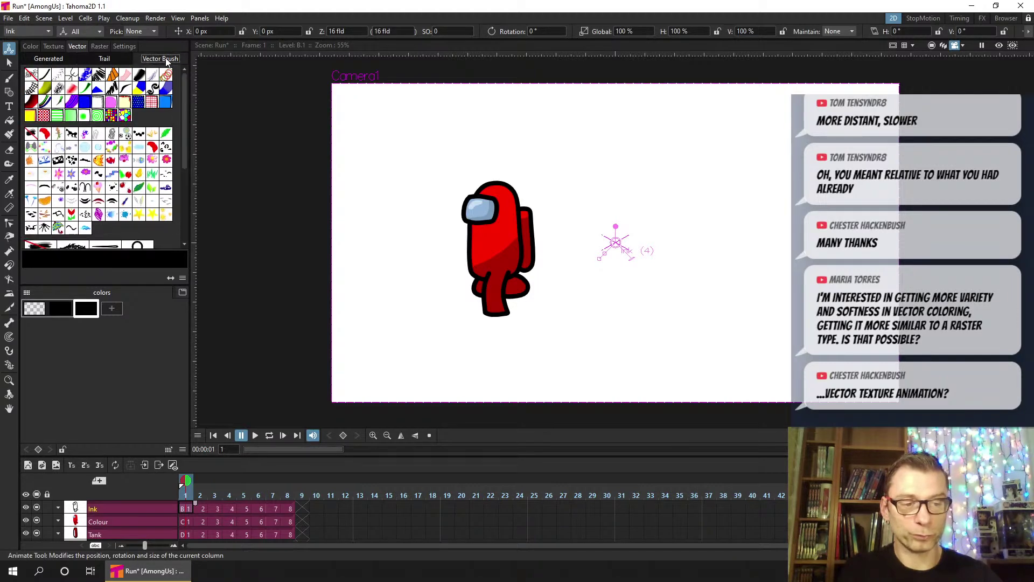
left_click(109, 59)
left_click(48, 58)
left_click(160, 58)
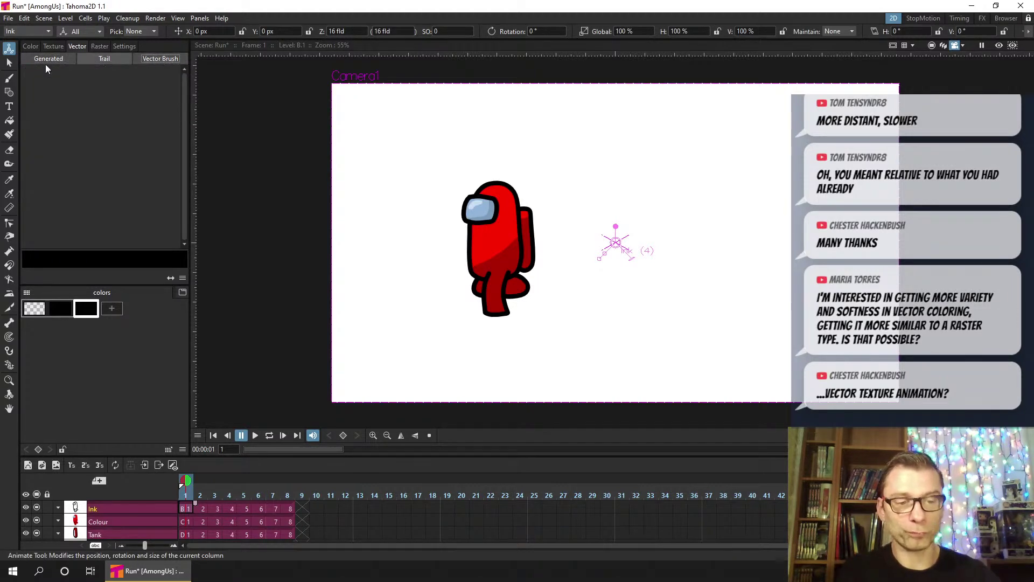
left_click(165, 59)
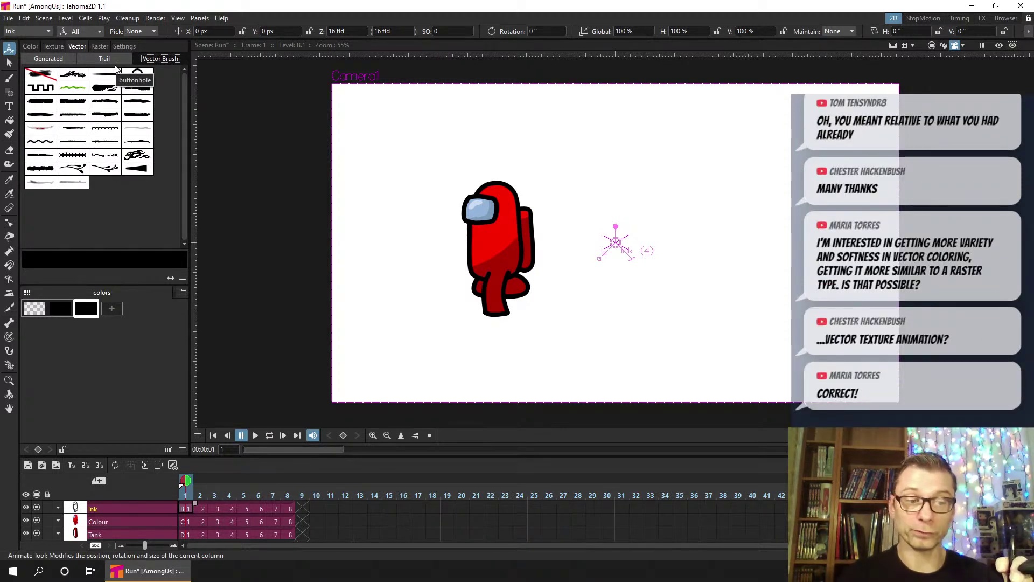
Try zigzag, stitched, scribbled and thick rough vector brushes on the Ink outline style color_1
left_click(63, 308)
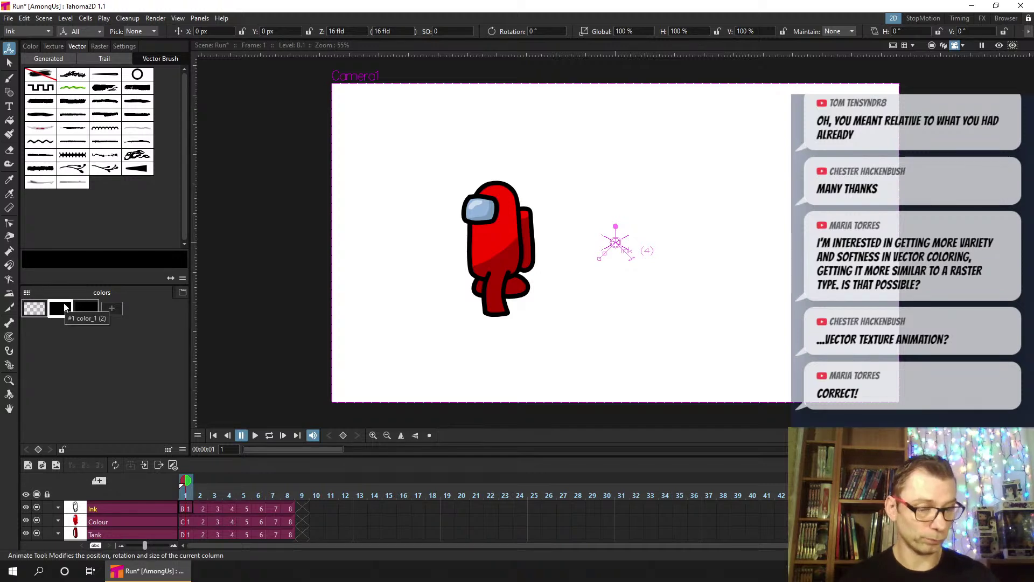
left_click(106, 129)
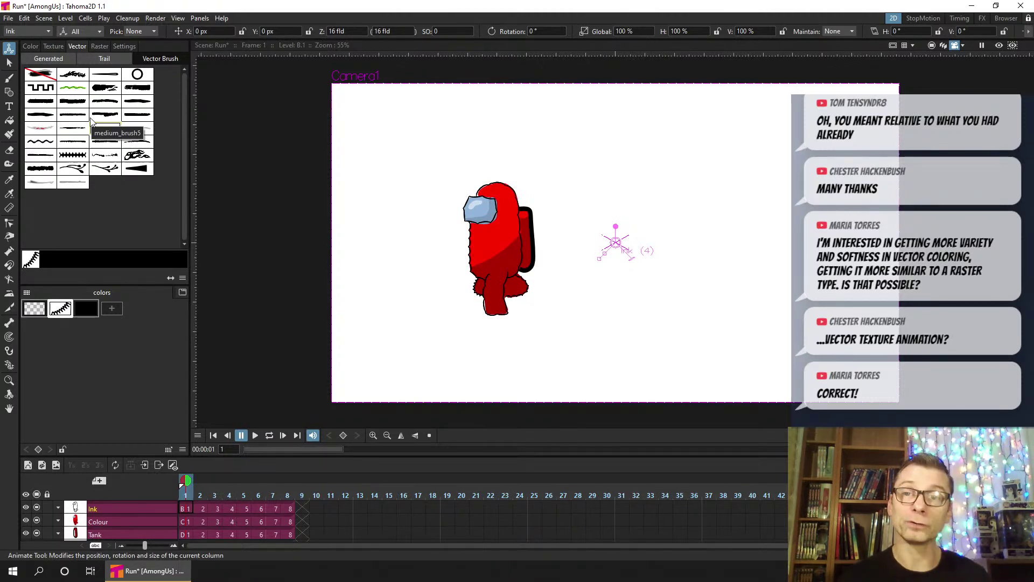
left_click(70, 154)
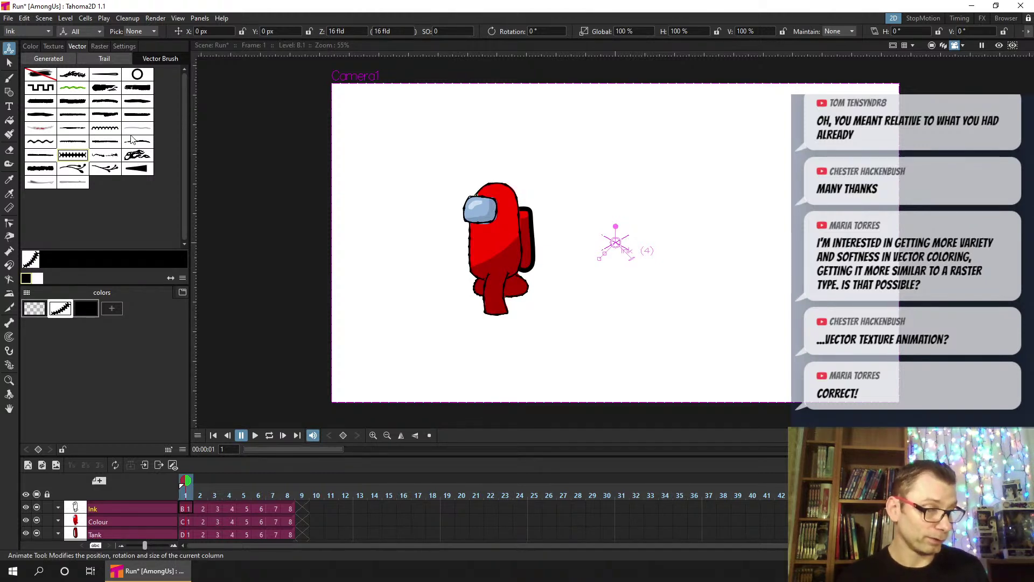
left_click(137, 154)
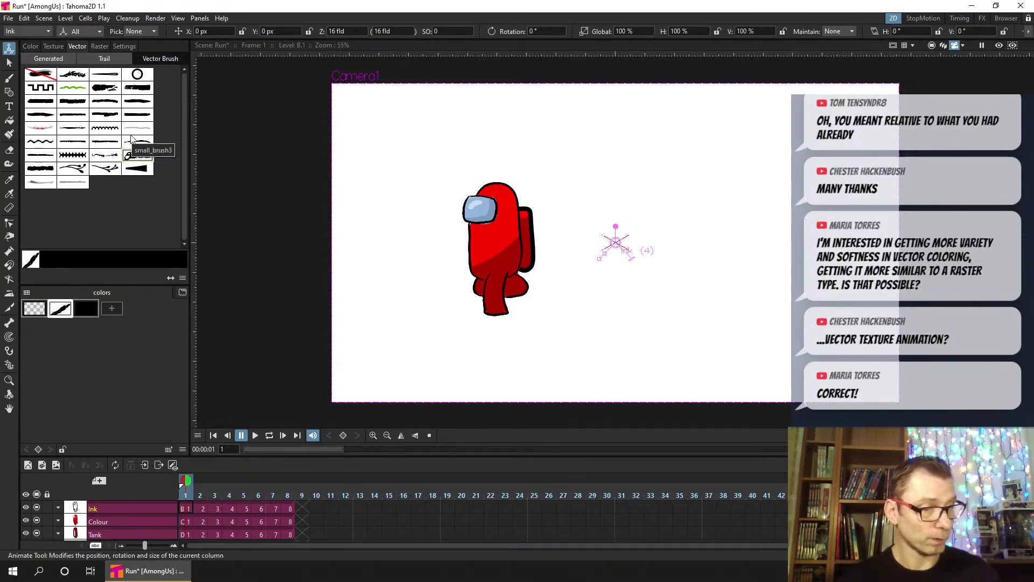
left_click(71, 170)
left_click(52, 168)
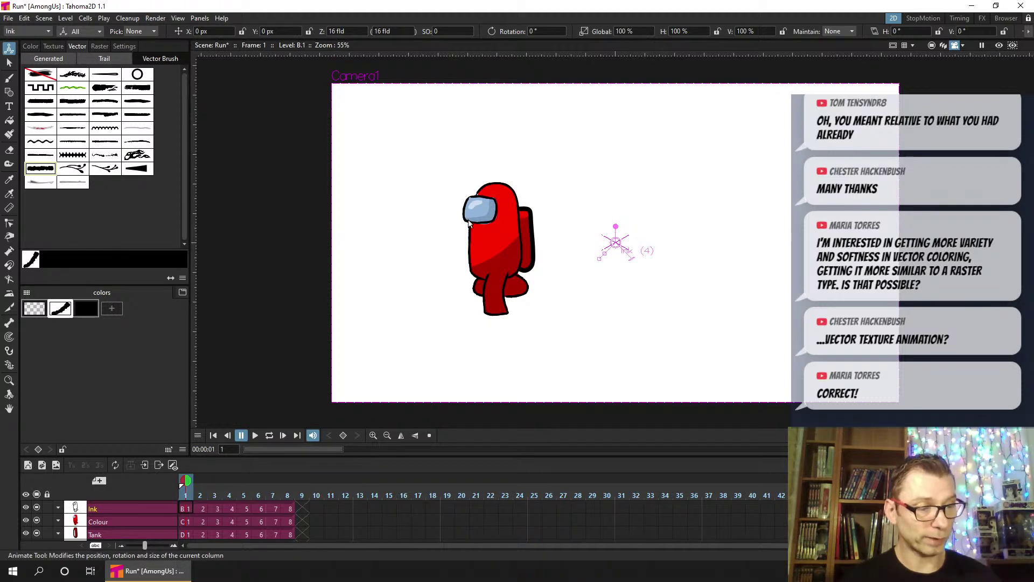
Compare tapered, branching, scribbled and ragged vector brushes on the Ink outline close up around the visor
scroll(482, 188, "up", 3)
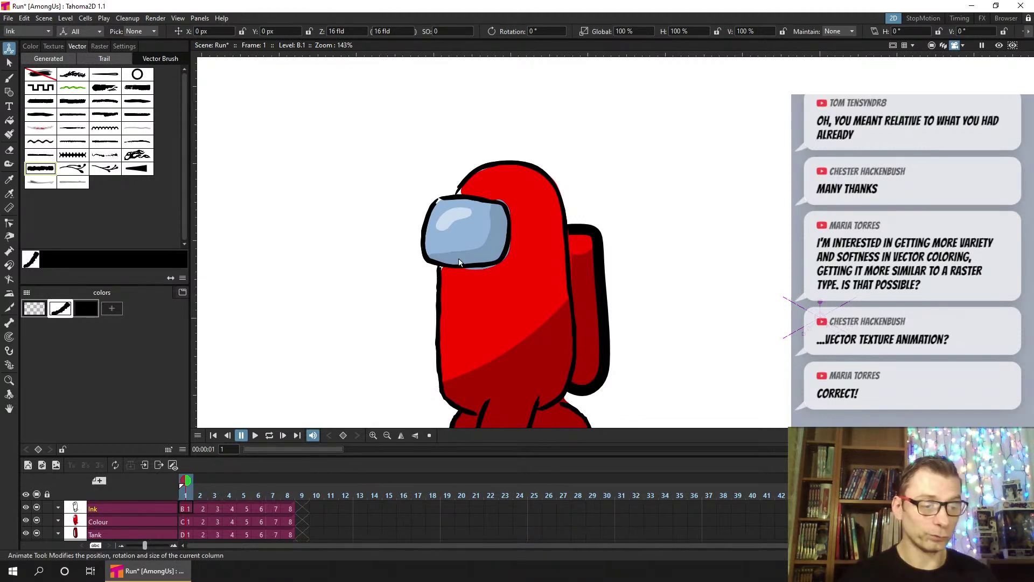
left_click(141, 169)
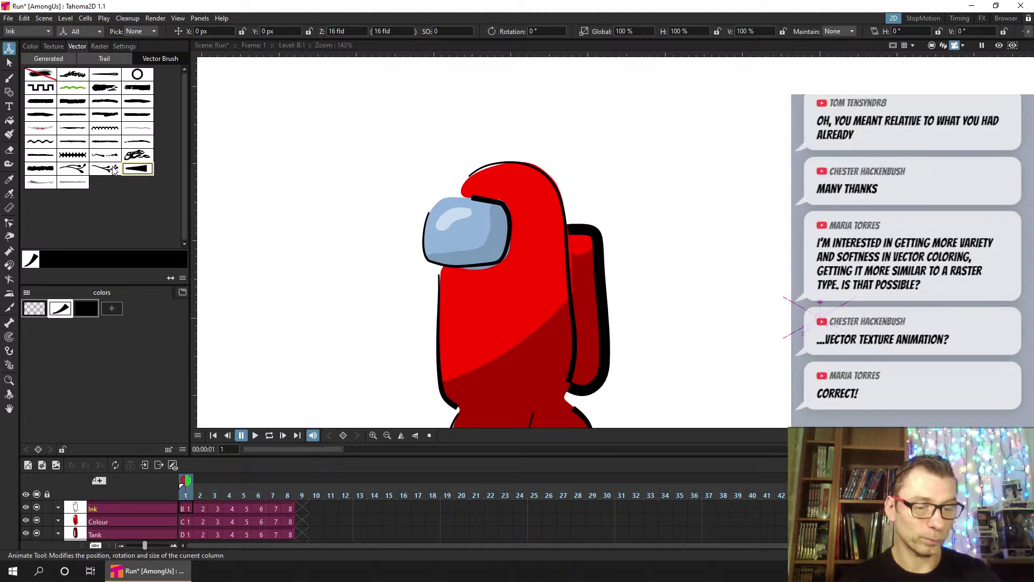
left_click(114, 169)
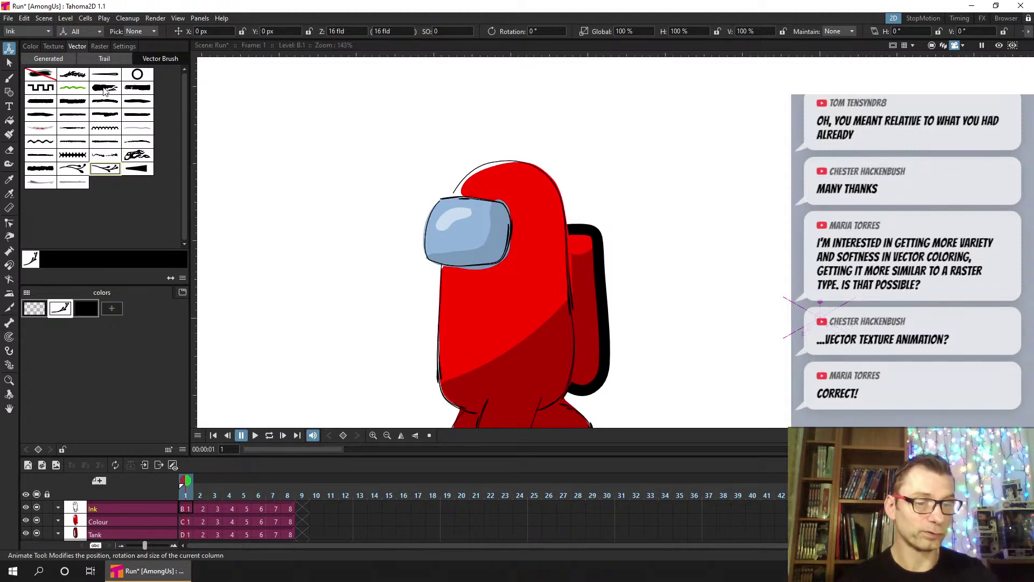
key("Up")
key("Right")
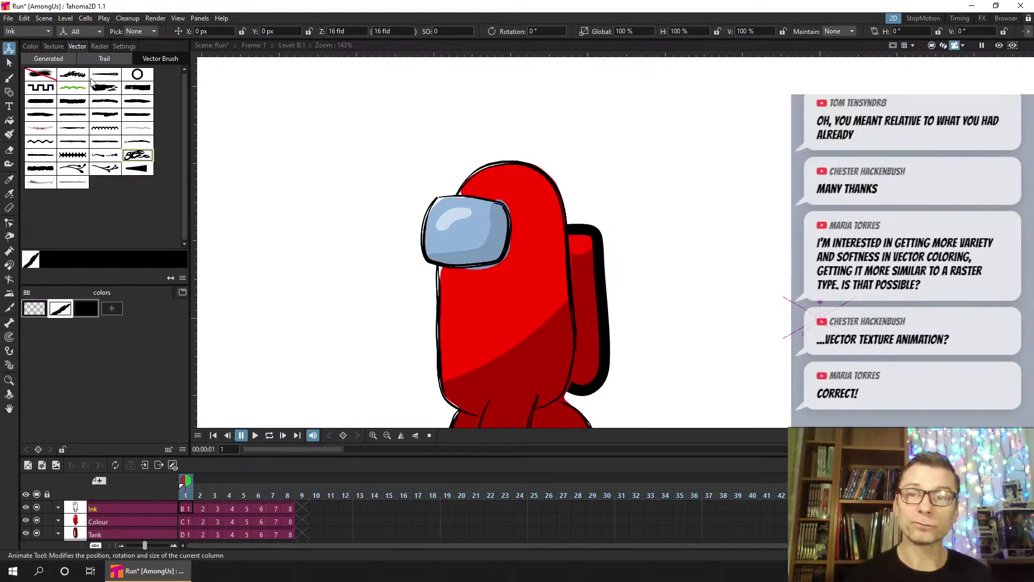
left_click(92, 82)
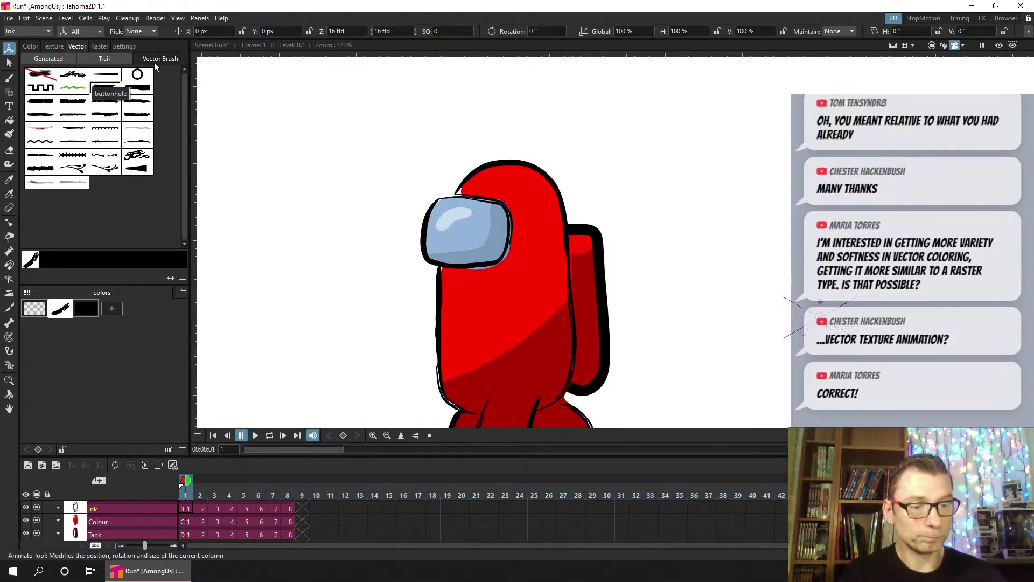
Show the Generated styles together with the Vector Brush set and reset the Ink outline to a plain style
left_click(70, 53)
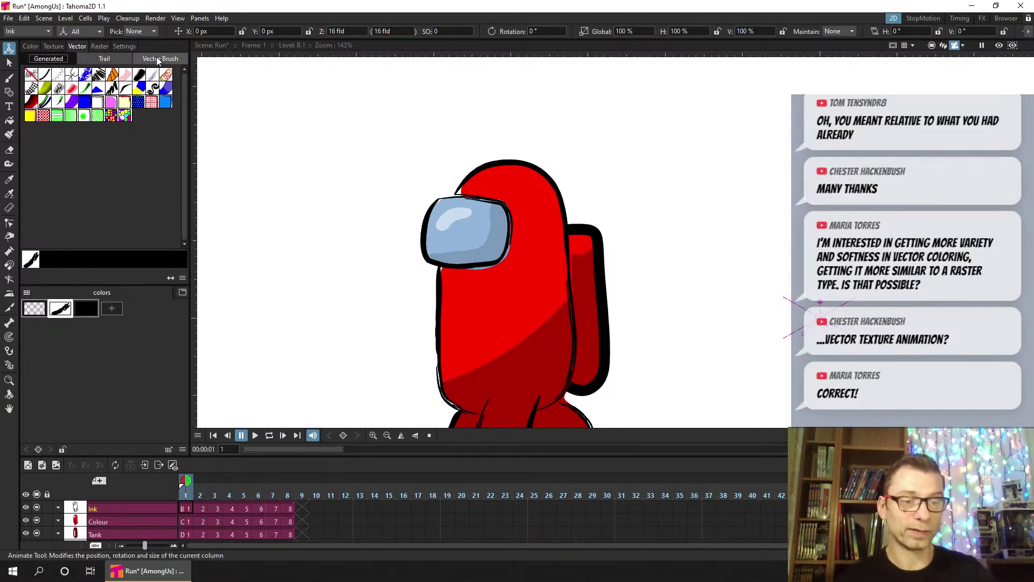
left_click(104, 58)
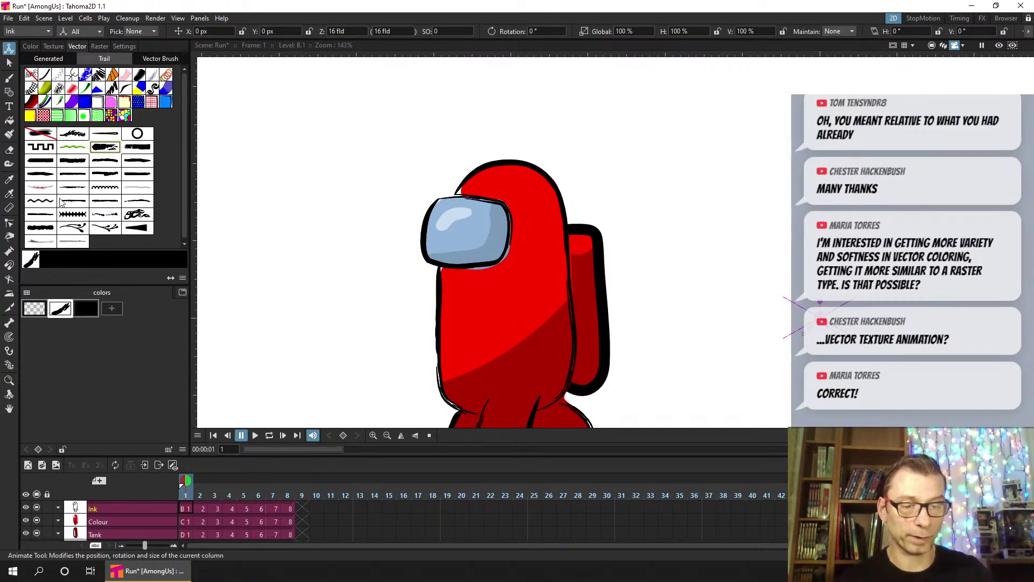
left_click(44, 135)
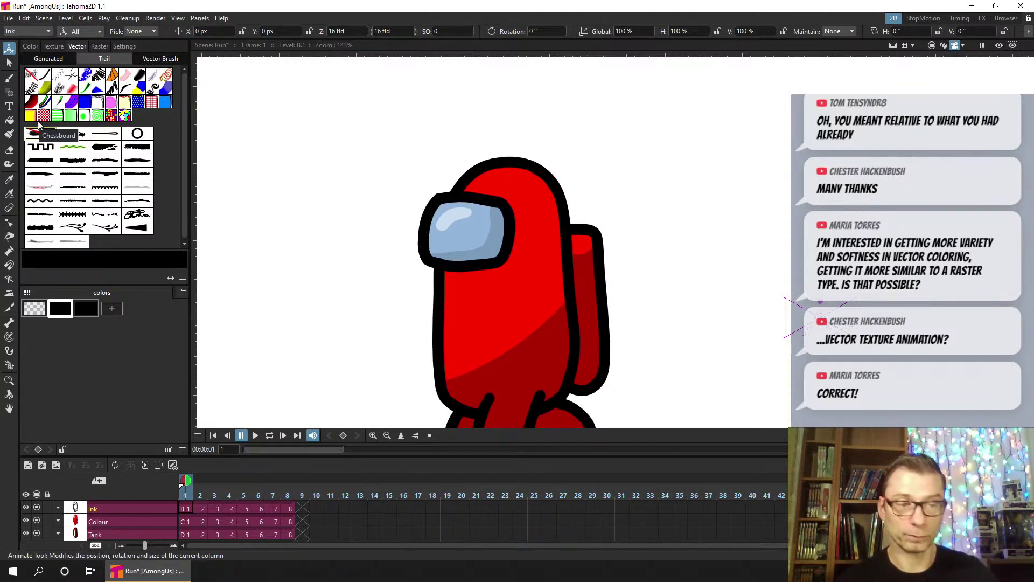
Apply the Chessboard style to the Colour level's red body fill and set its second colour to bright green, H 109, S 93, V 100
left_click(160, 58)
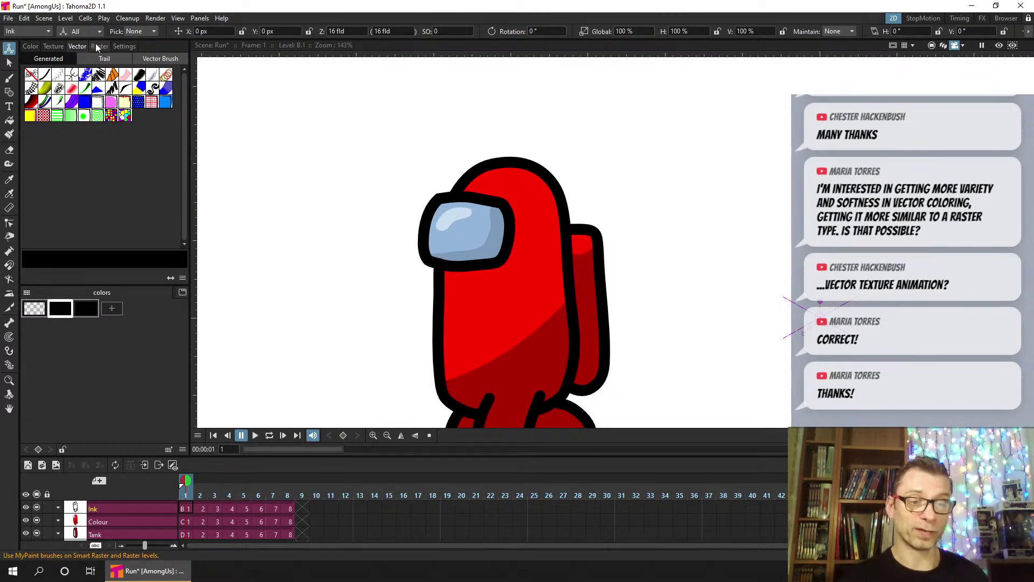
left_click(189, 522)
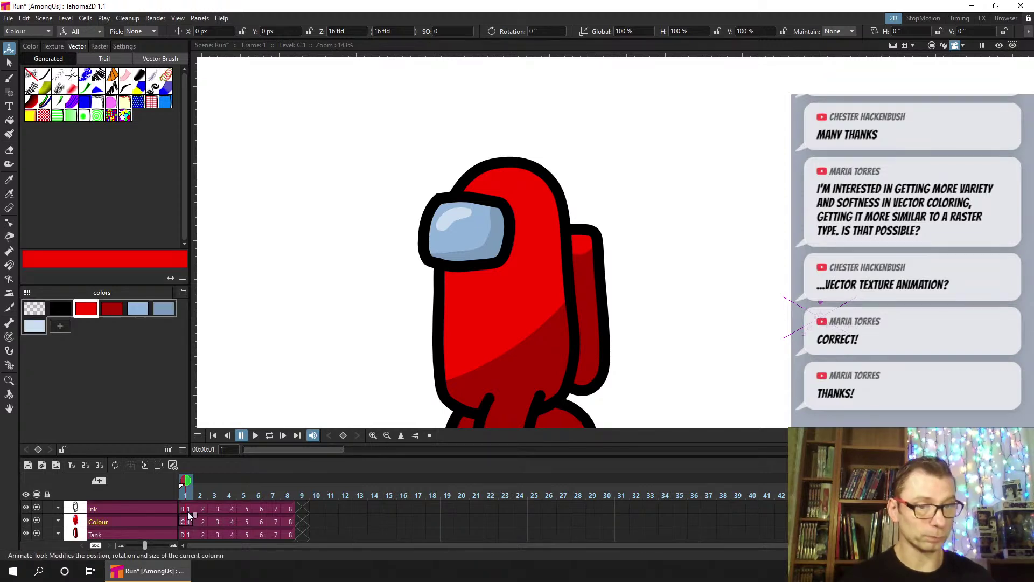
left_click(88, 313)
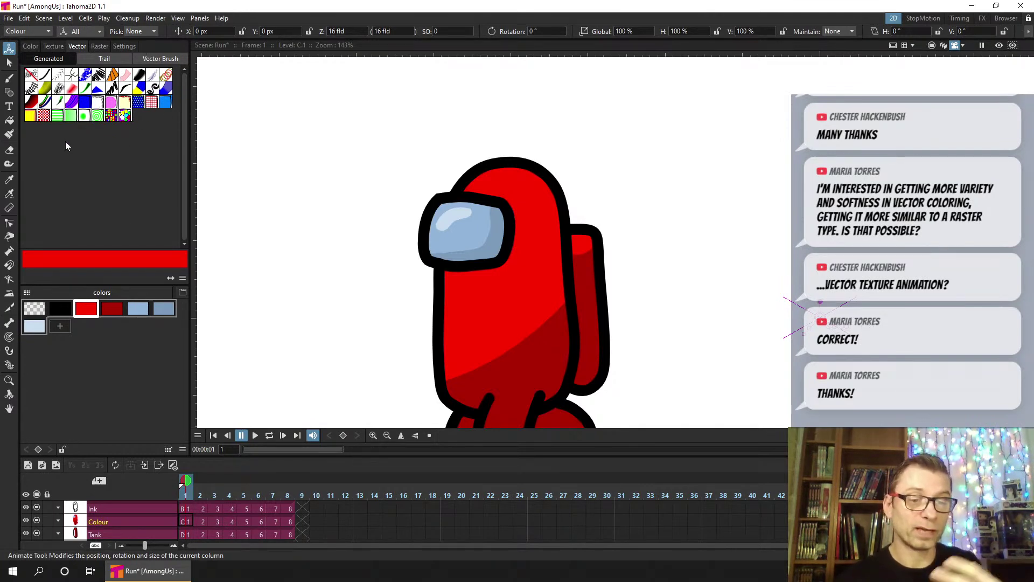
left_click(46, 120)
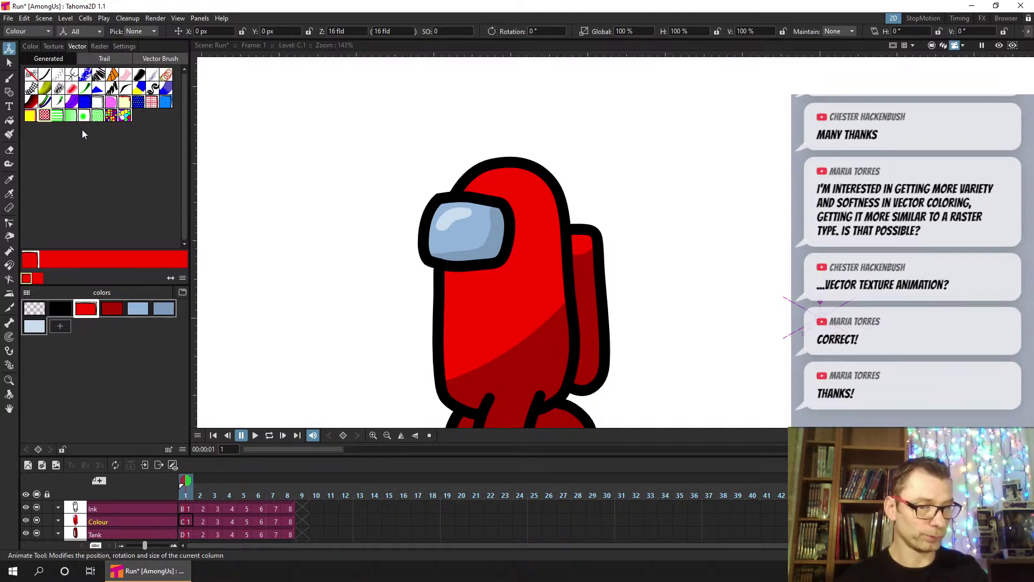
left_click(38, 279)
left_click(31, 46)
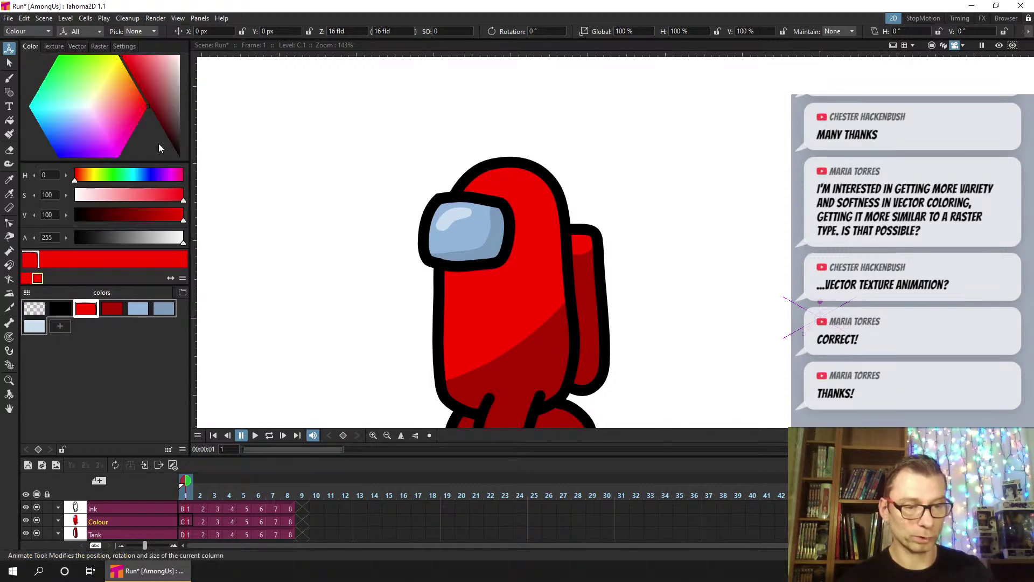
left_click_drag(90, 175, 107, 174)
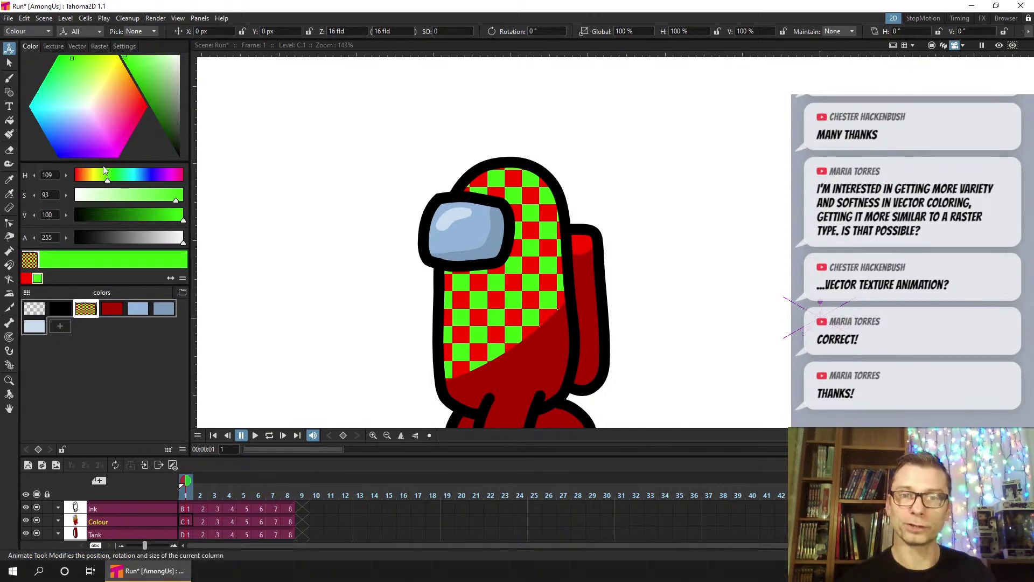
Try a magenta-edged shaded style, polka dots and an offset fill style on the body colour
left_click(77, 46)
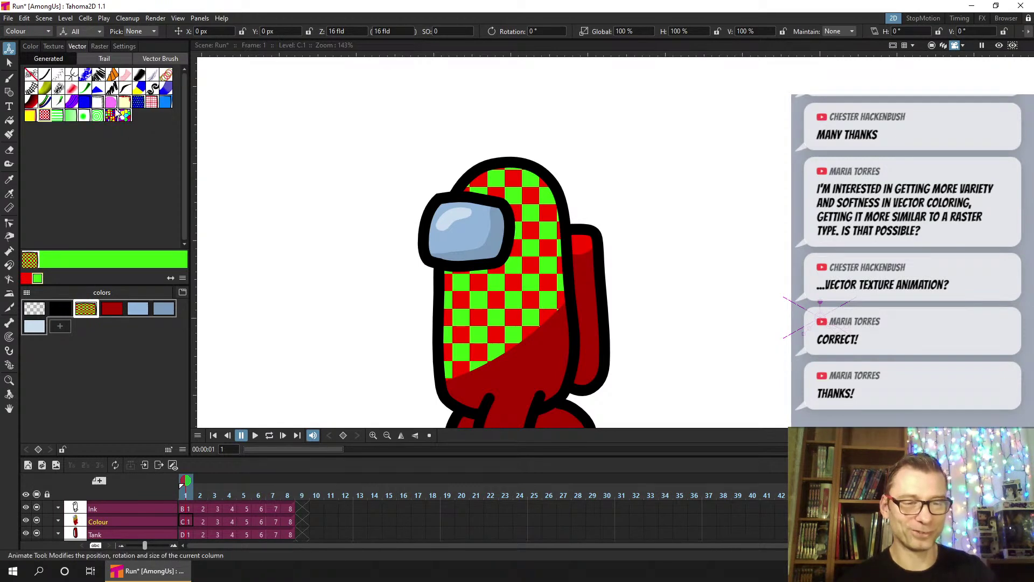
left_click(31, 116)
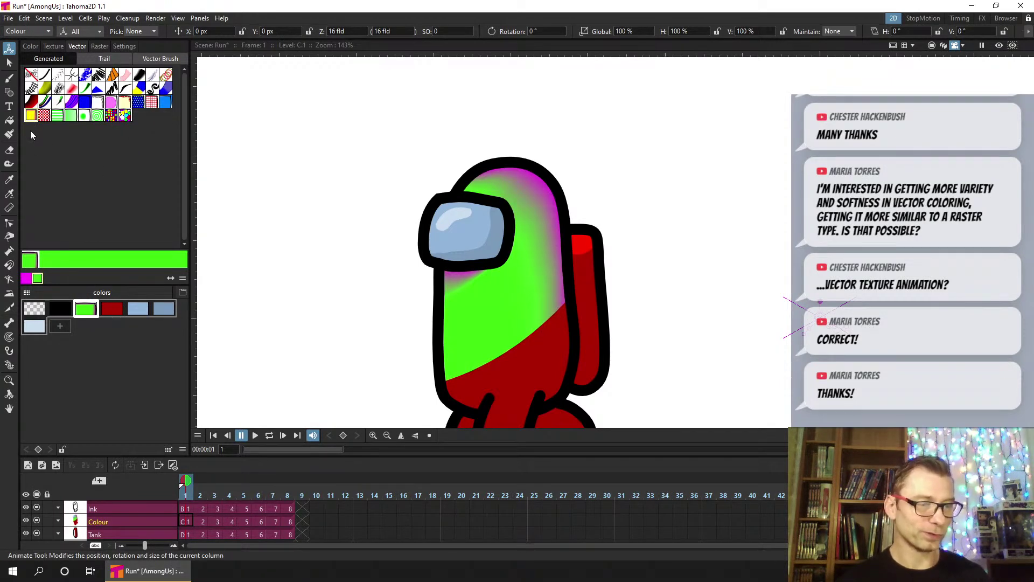
left_click(138, 102)
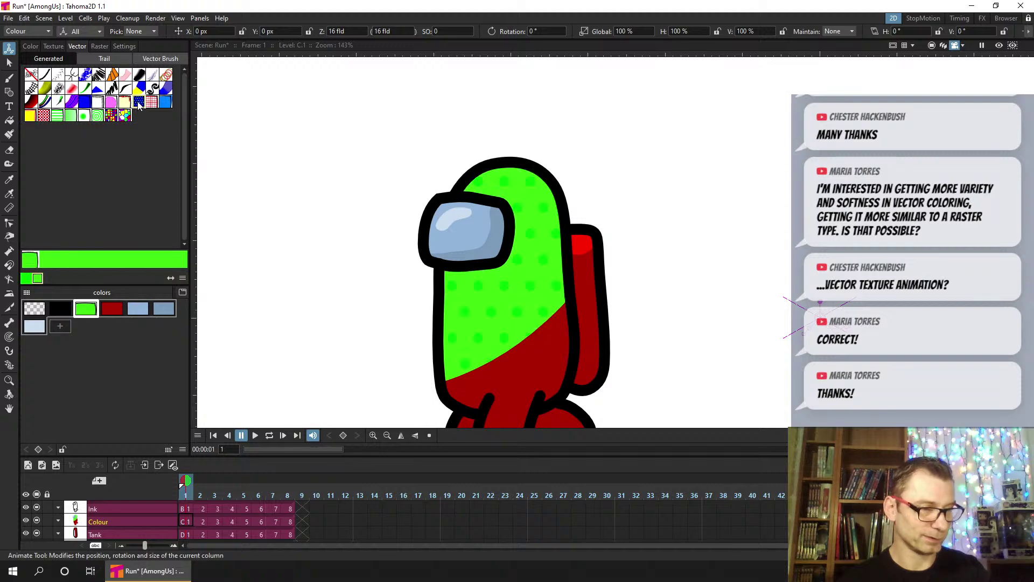
left_click(152, 103)
left_click(165, 102)
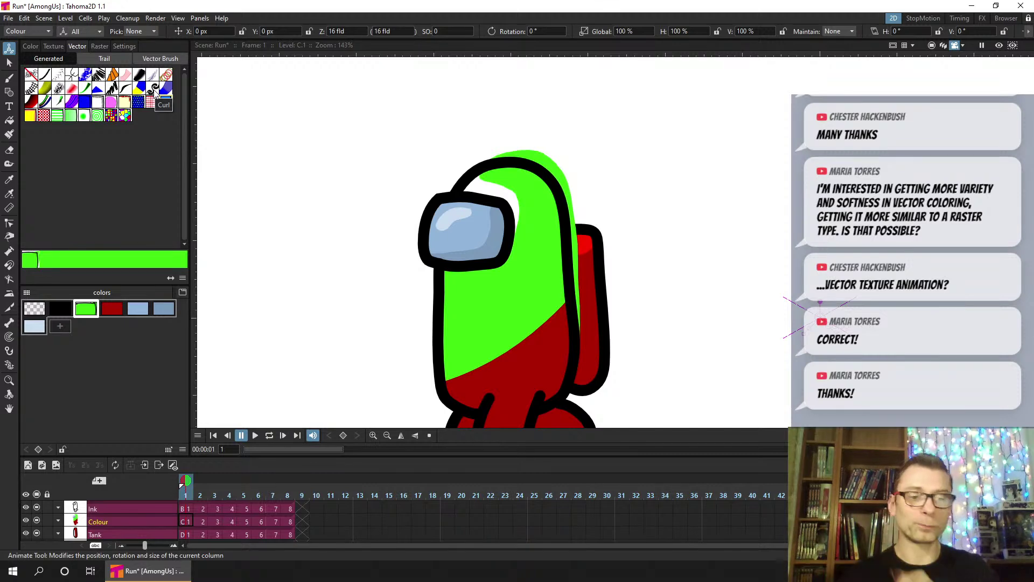
Try a black hatched shading on the body fill with Angle 238.2, Density 0.68 and Length 20.3
left_click(97, 104)
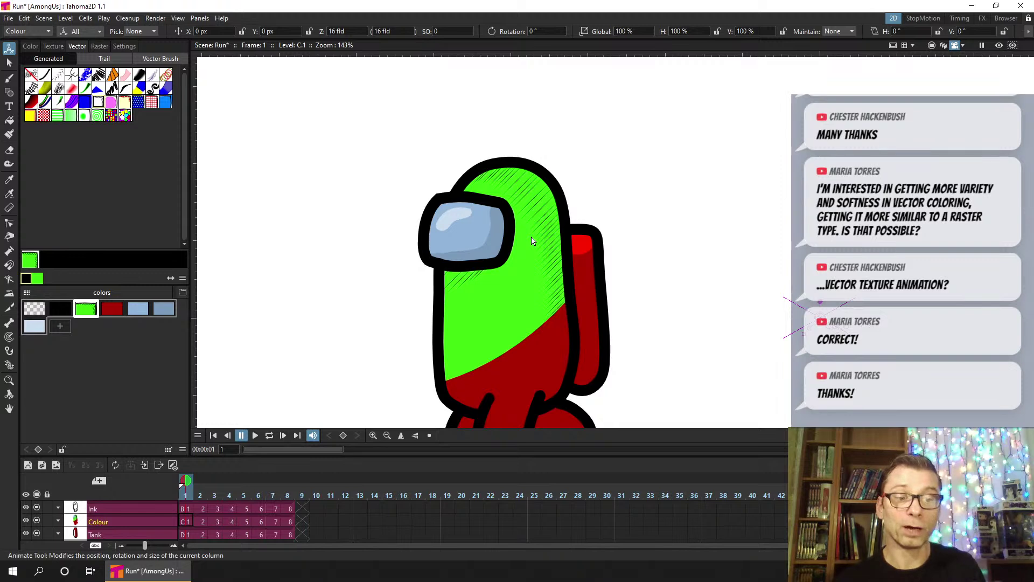
left_click(124, 46)
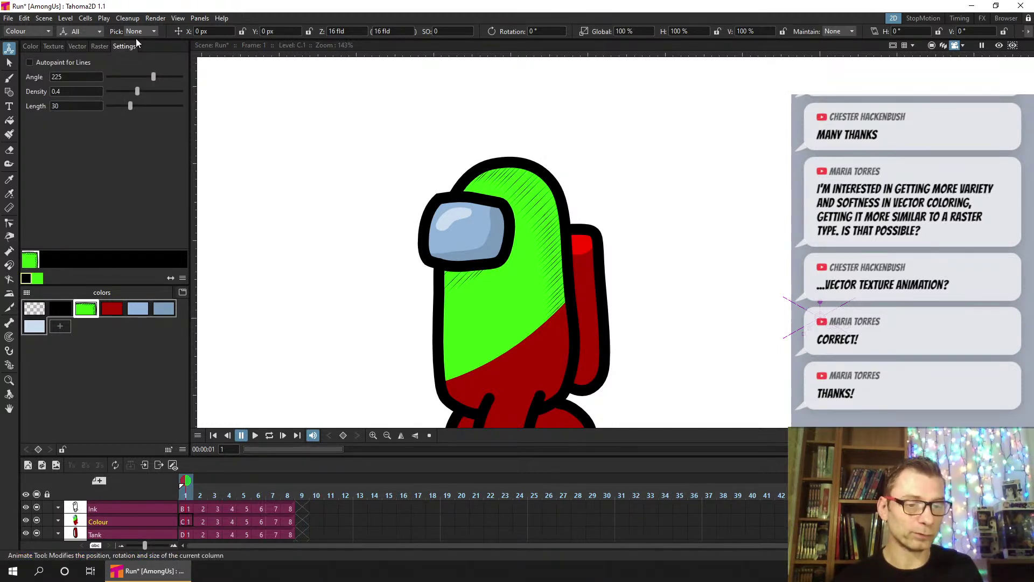
mouse_move(153, 76)
left_mouse_down()
mouse_move(135, 79)
mouse_move(156, 82)
left_mouse_up()
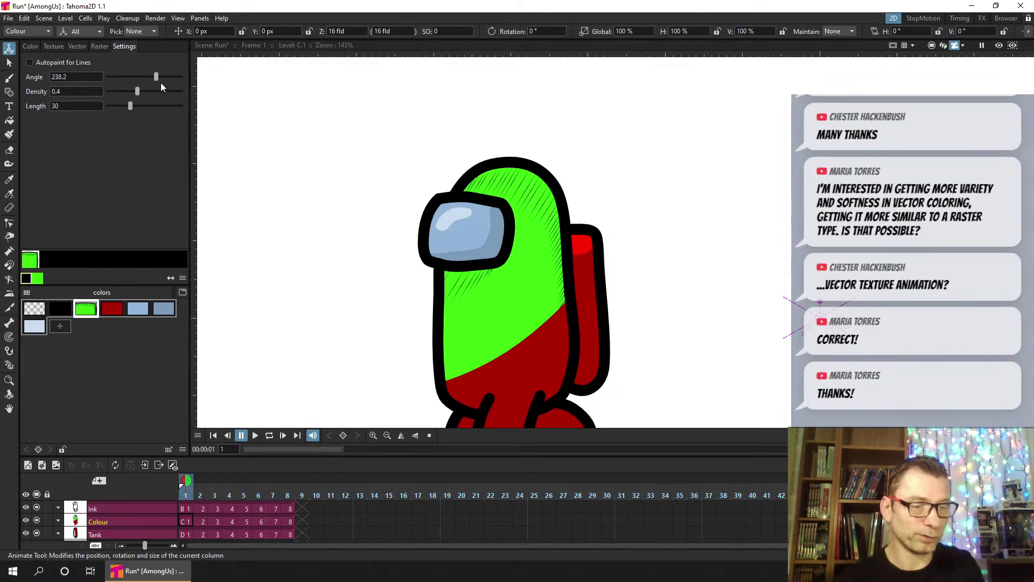
mouse_move(133, 92)
left_mouse_down()
mouse_move(116, 95)
mouse_move(156, 92)
left_mouse_up()
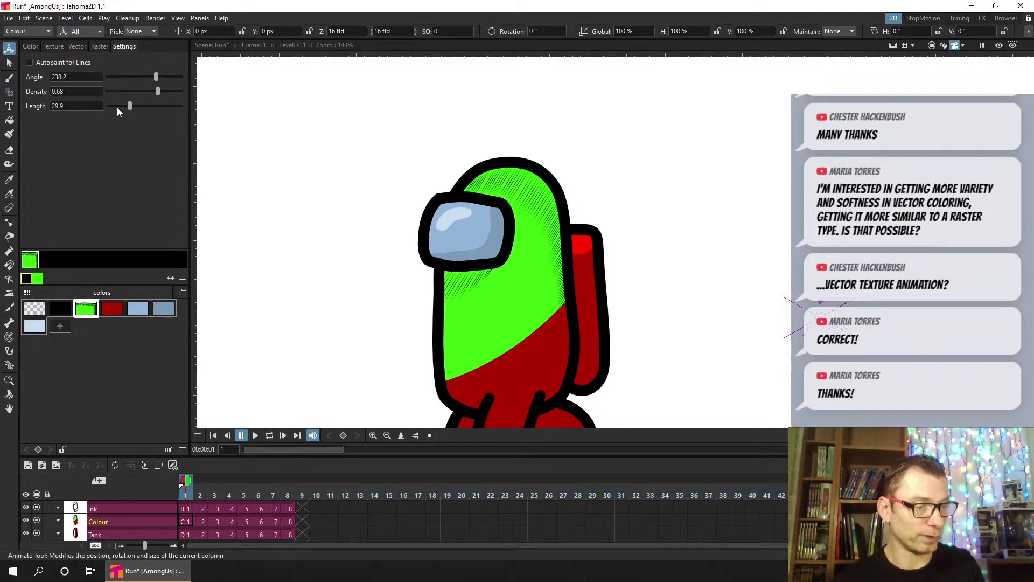
mouse_move(127, 101)
left_mouse_down()
mouse_move(114, 105)
mouse_move(177, 94)
mouse_move(115, 97)
left_mouse_up()
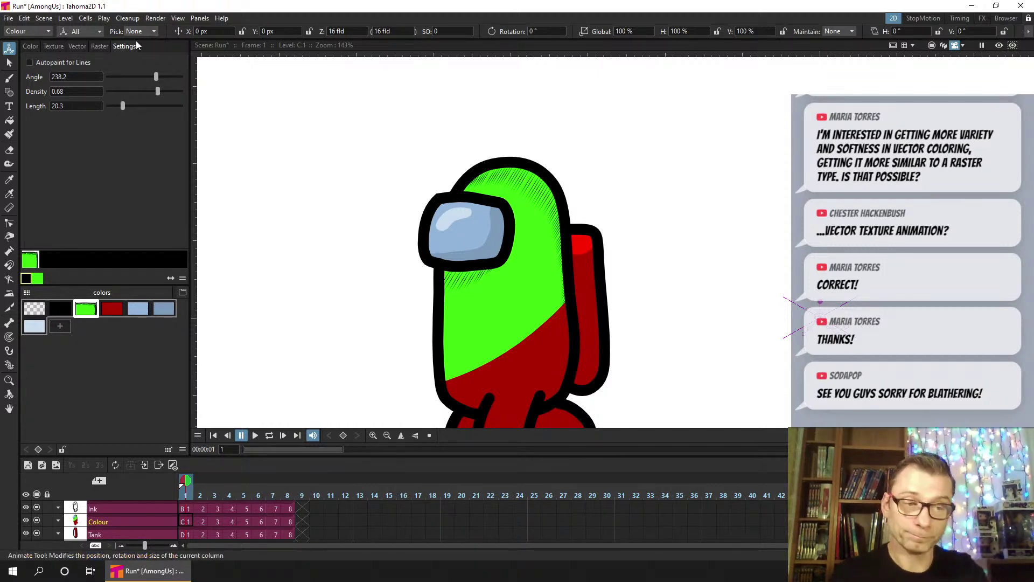
Try the curl, neighbouring line, dotted and magenta-shaded generated styles on the green body colour
left_click(75, 46)
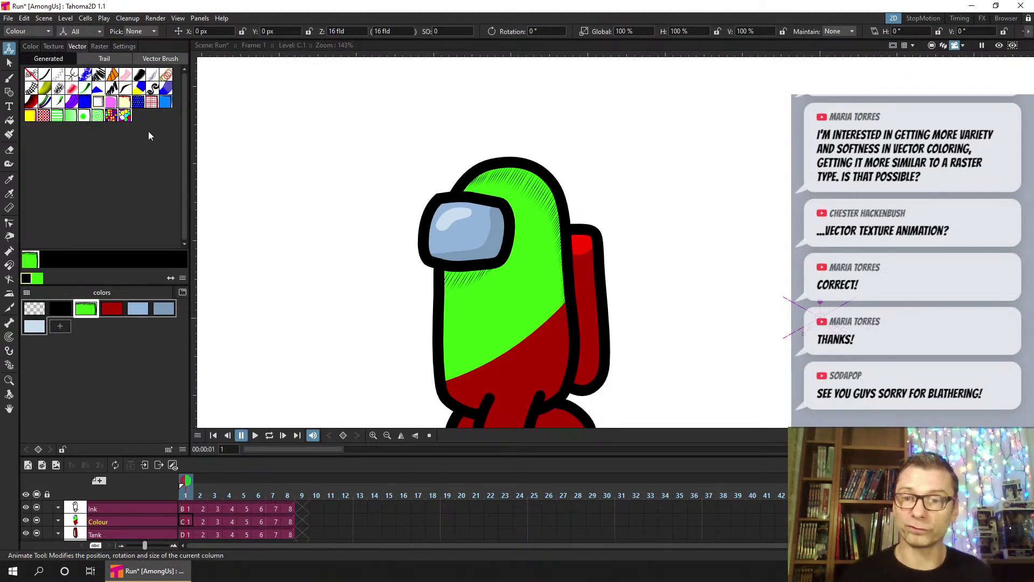
left_click(152, 88)
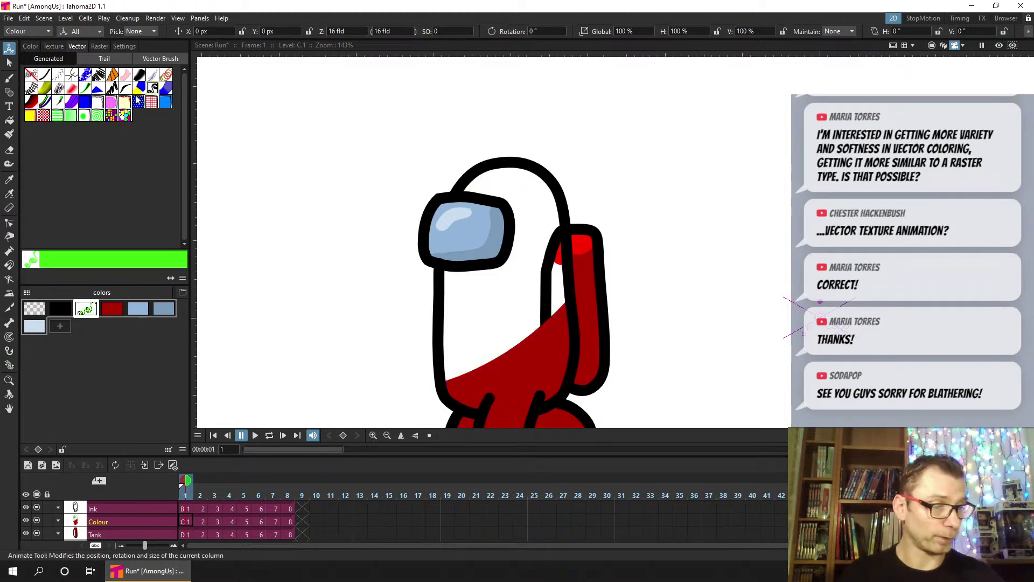
left_click(166, 89)
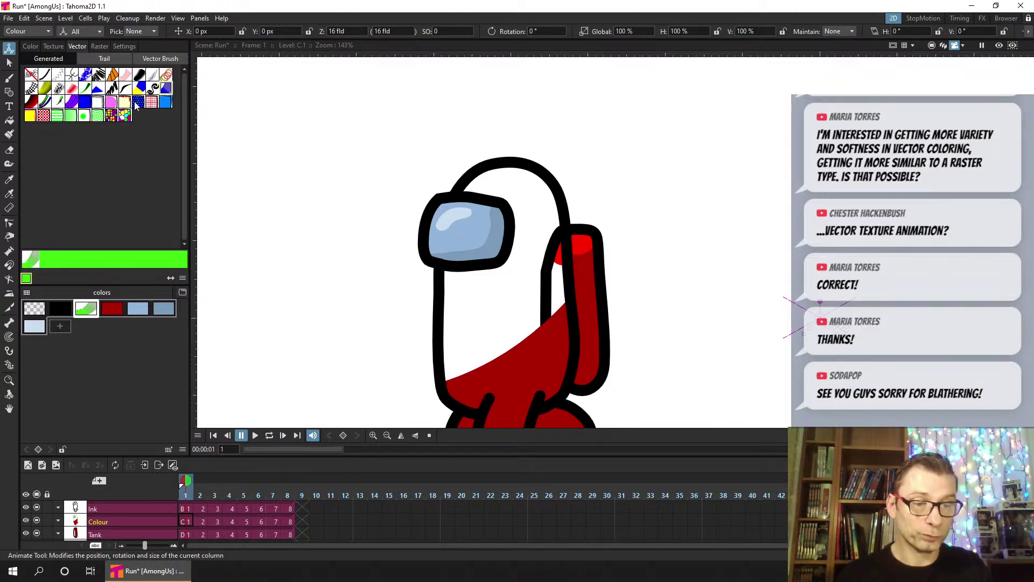
left_click(137, 102)
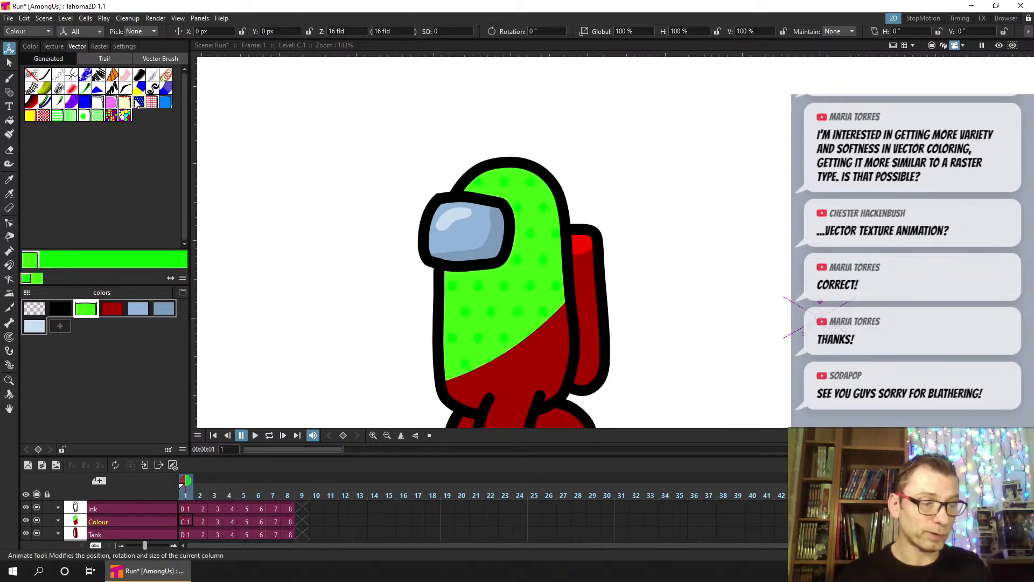
left_click(59, 103)
left_click(31, 118)
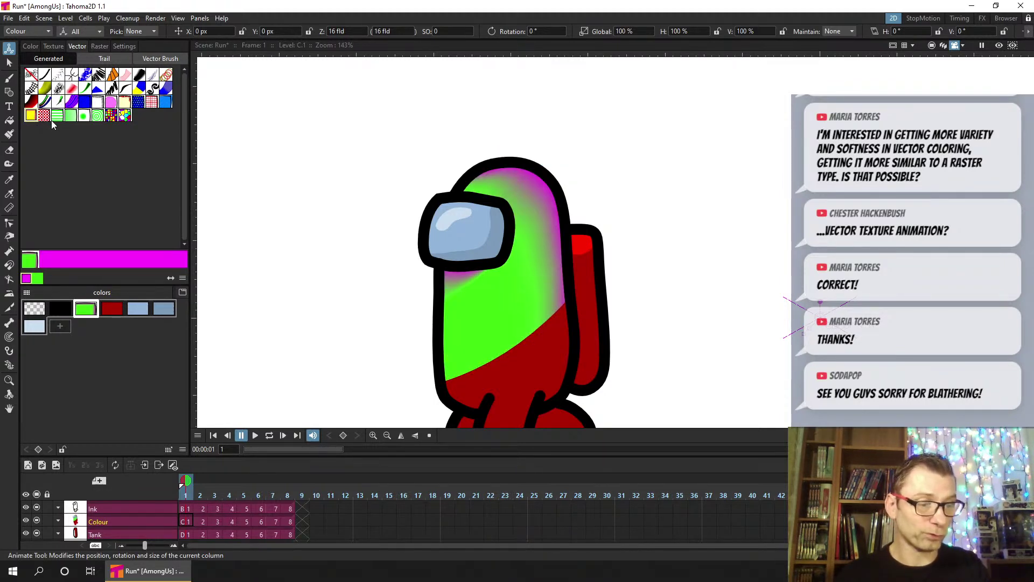
Compare banded stripes with linear and radial gradients on the body fill and keep the linear gradient
left_click(57, 116)
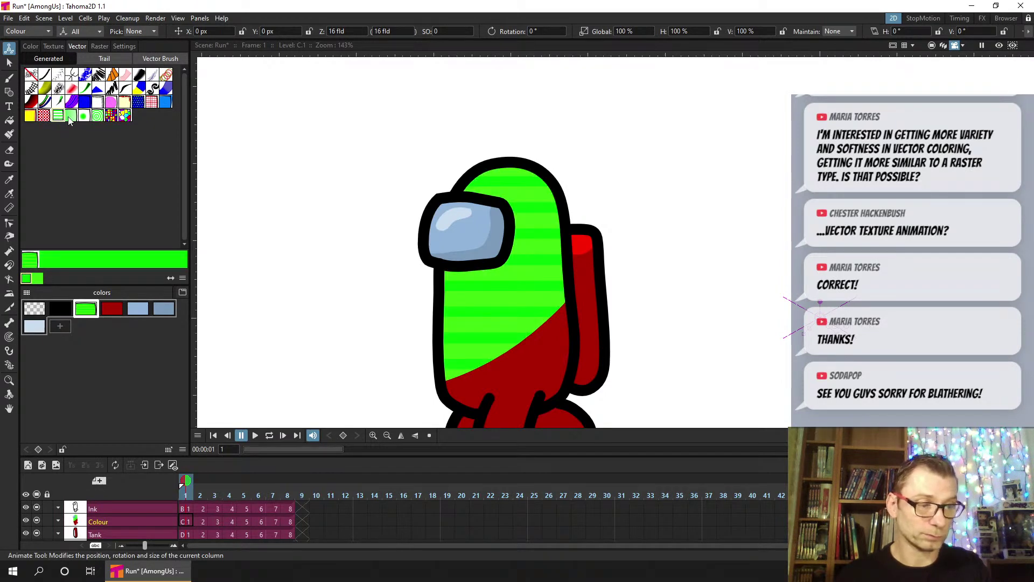
left_click(72, 116)
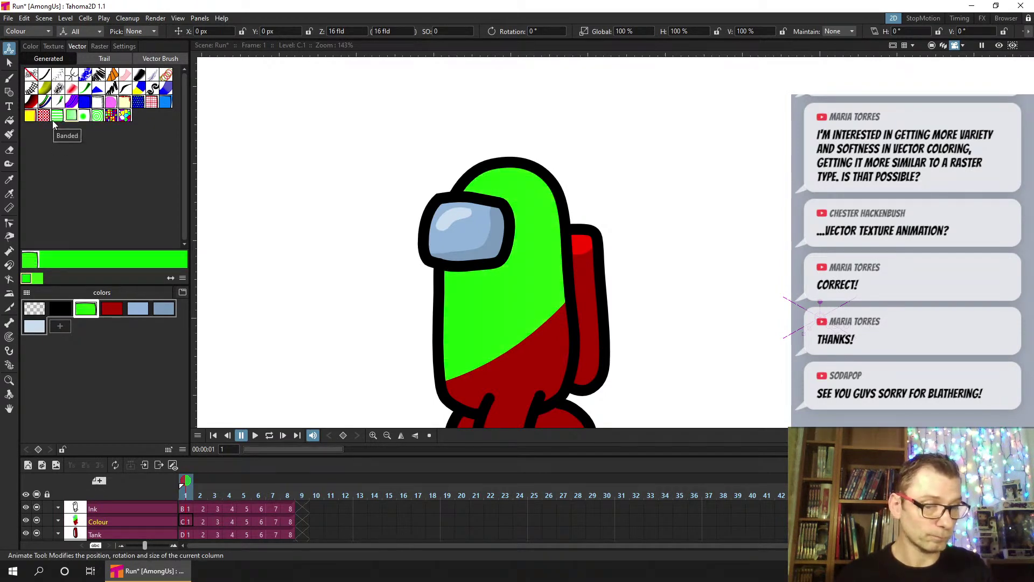
left_click(86, 116)
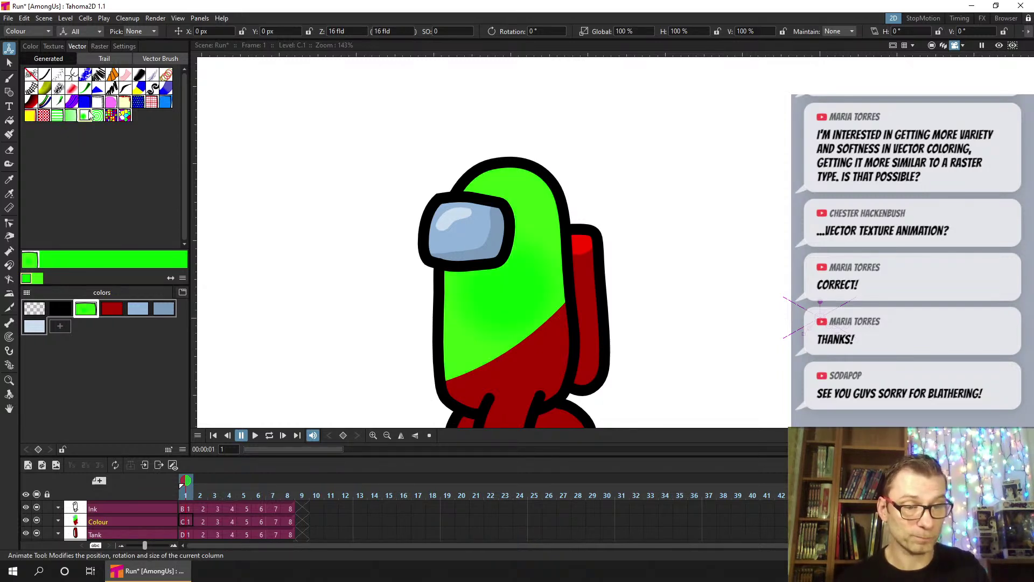
left_click(72, 117)
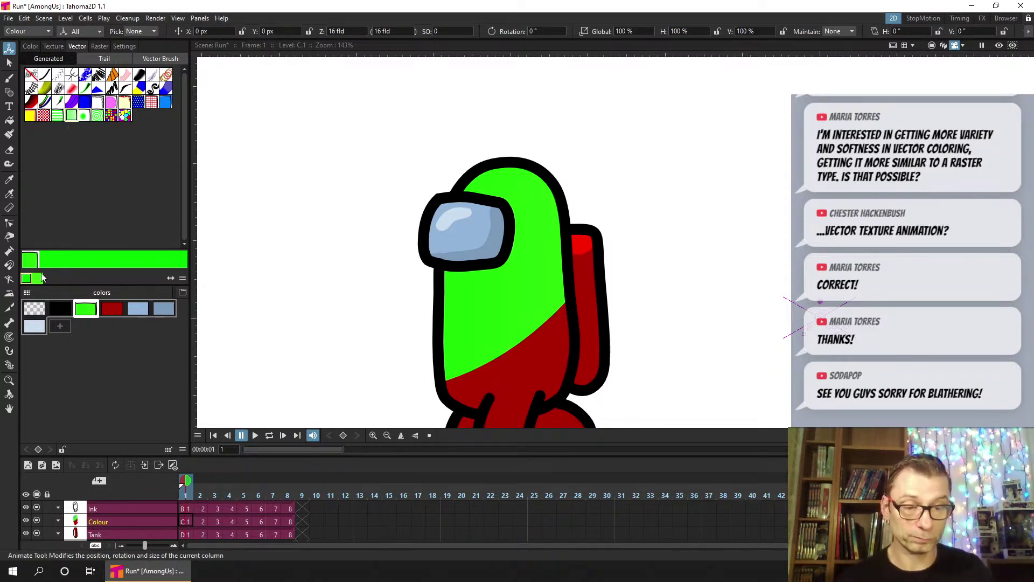
Set the linear gradient's second colour to yellow, H 57, S 100, V 100, and reduce its Smoothness to 1
left_click(30, 46)
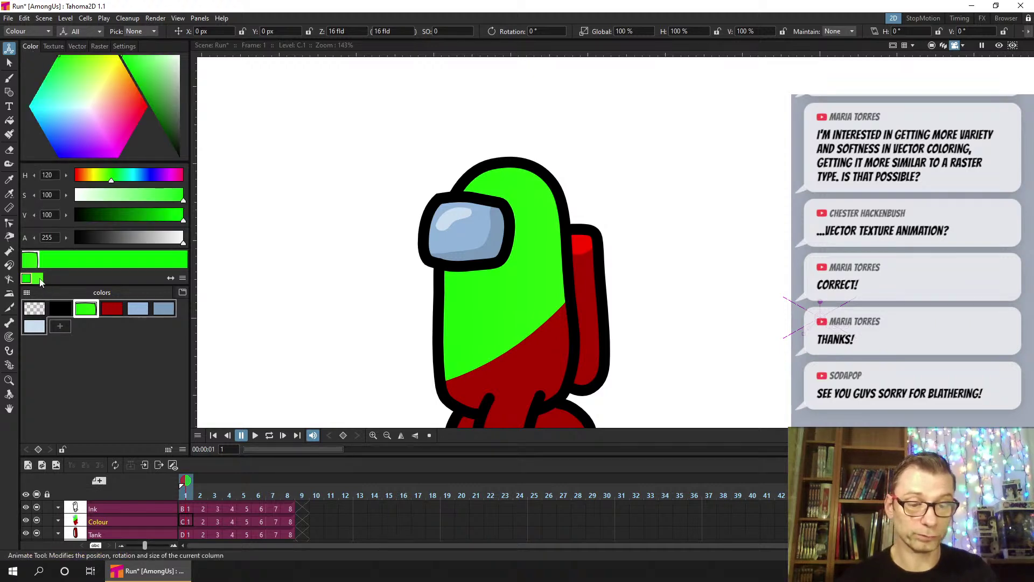
left_click(40, 278)
left_click_drag(102, 79, 120, 57)
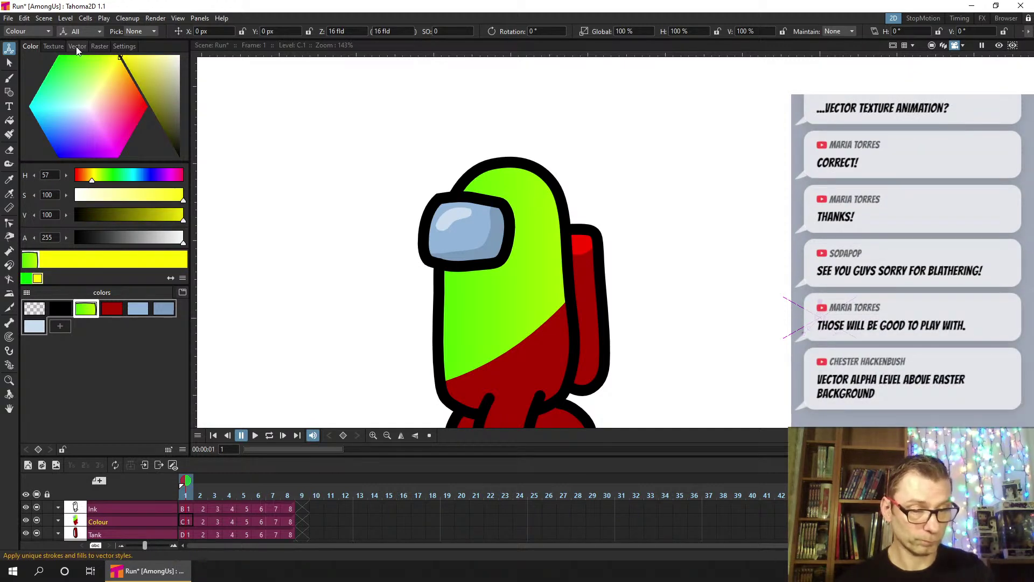
left_click(123, 47)
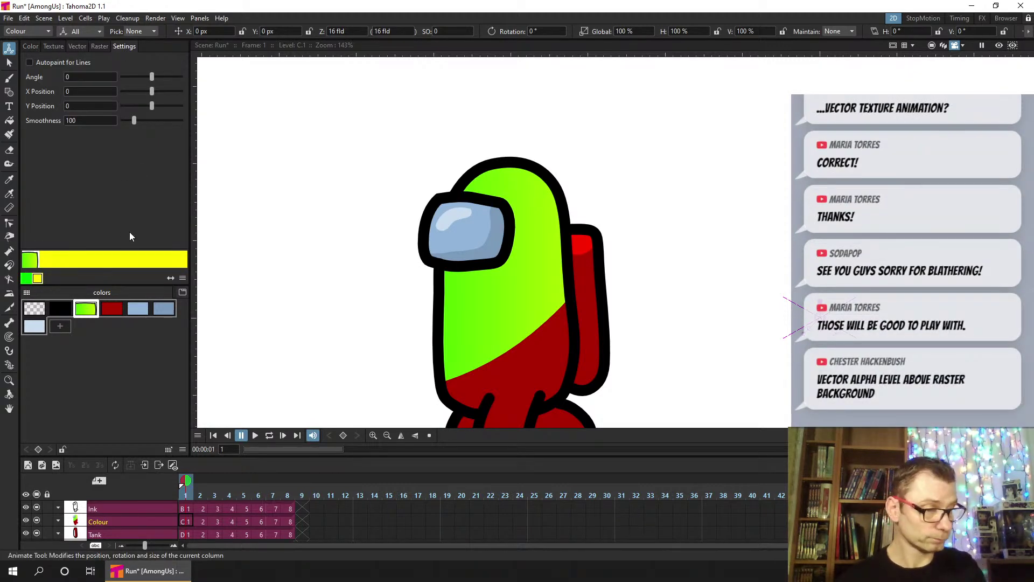
mouse_move(134, 120)
left_mouse_down()
mouse_move(175, 121)
mouse_move(114, 114)
left_mouse_up()
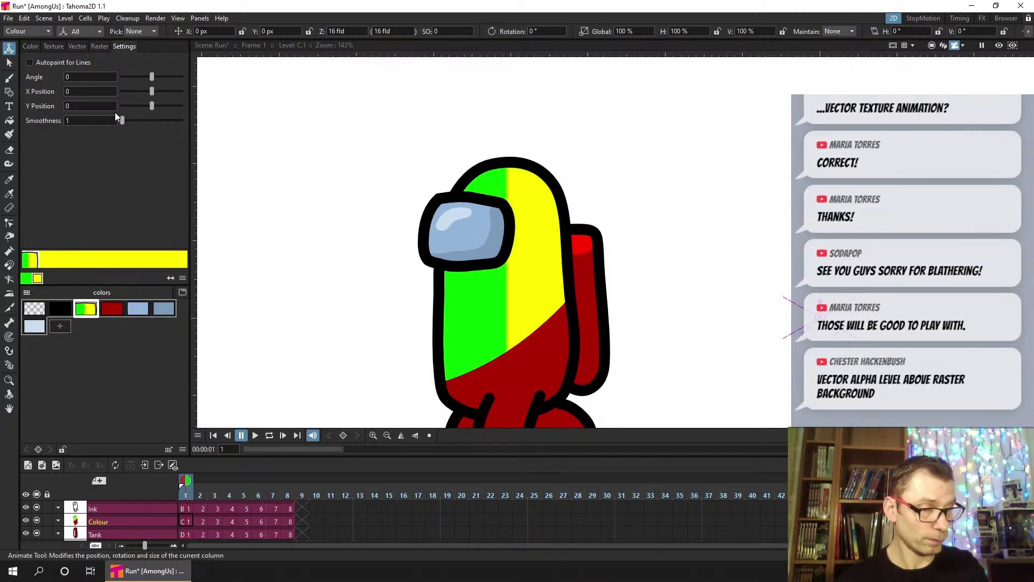
Change the gradient's second colour from yellow to an off-white, H 36, S 5, V 100
left_click(31, 46)
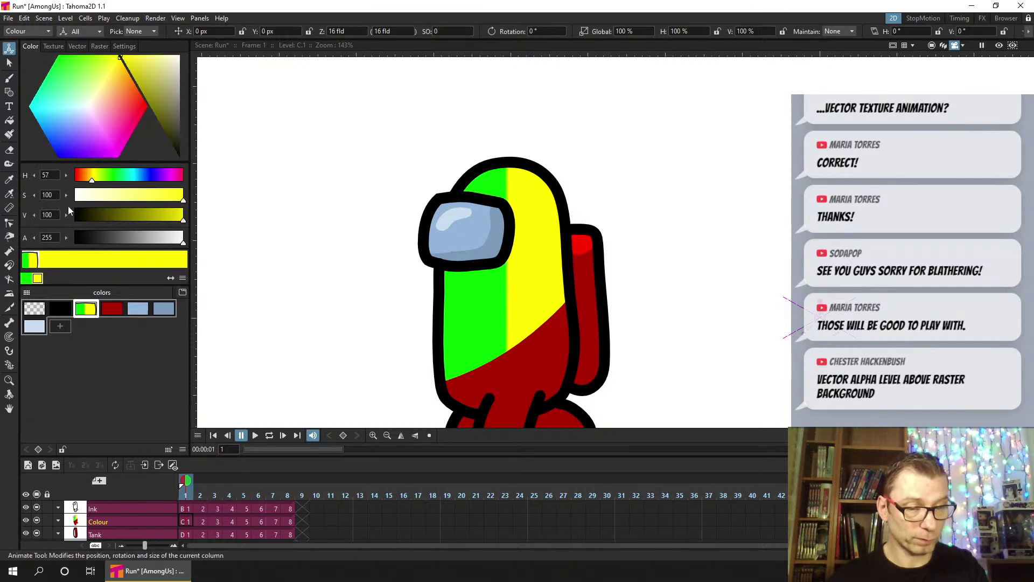
left_click(91, 105)
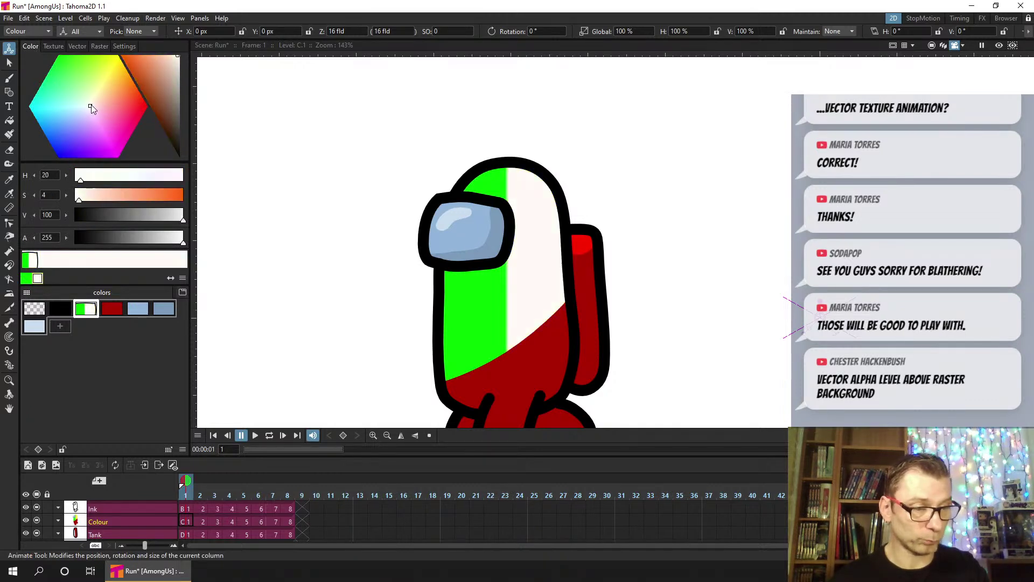
left_click(28, 277)
left_click(38, 278)
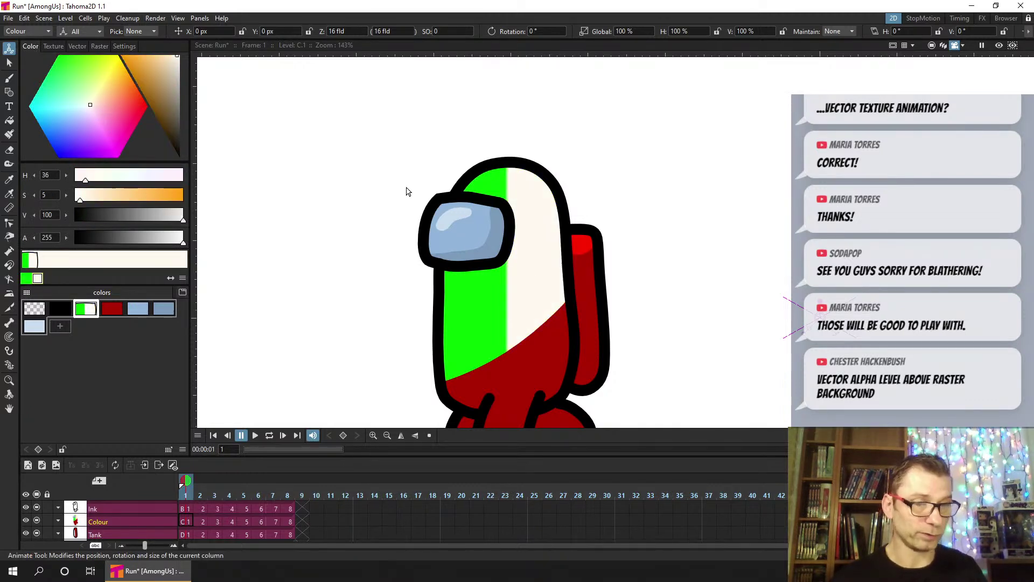
Adjust the body gradient to an Angle of 132.9 and a Smoothness of 56.96 for a soft diagonal blend
left_click(126, 46)
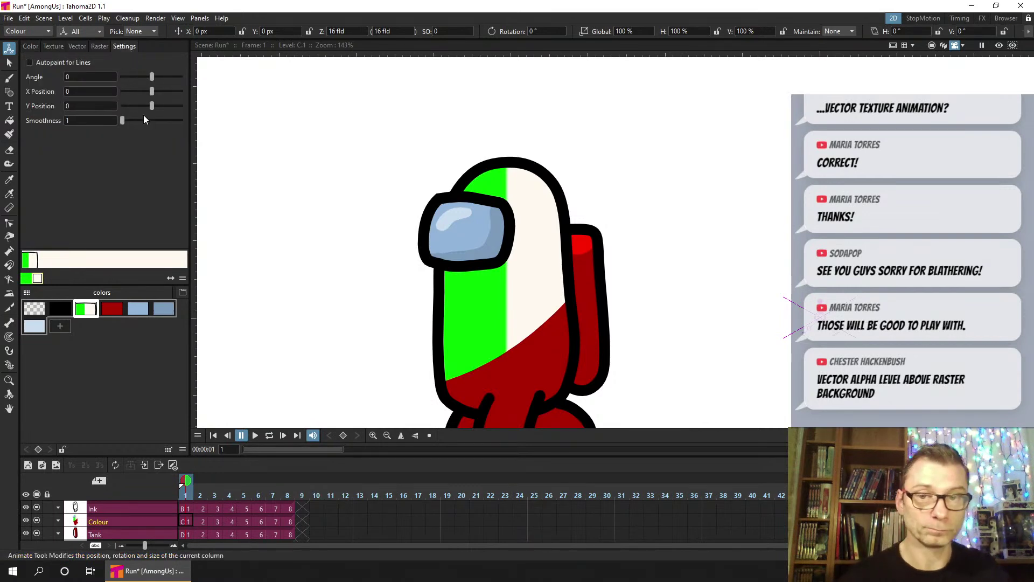
left_click_drag(125, 119, 131, 120)
mouse_move(153, 76)
left_mouse_down()
mouse_move(121, 84)
mouse_move(167, 77)
left_mouse_up()
left_click_drag(131, 121, 125, 121)
mouse_move(165, 76)
left_mouse_down()
mouse_move(156, 76)
mouse_move(173, 72)
left_mouse_up()
left_click_drag(124, 120, 128, 118)
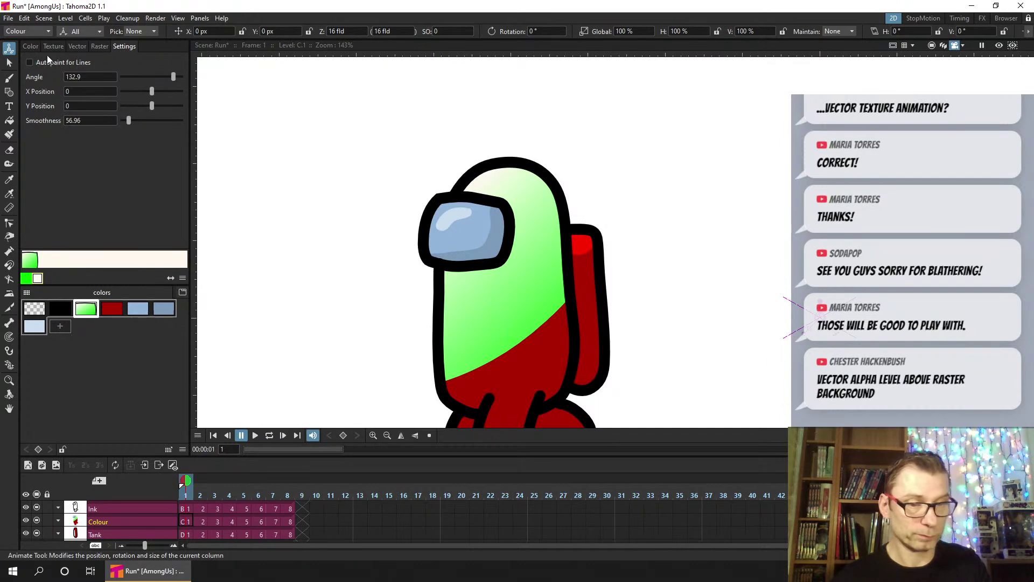
Darken the gradient's first colour to a deep green, H 120, S 100, V 45, and show the gradient's settings again
left_click(31, 46)
left_click(181, 195)
left_click_drag(160, 214, 124, 221)
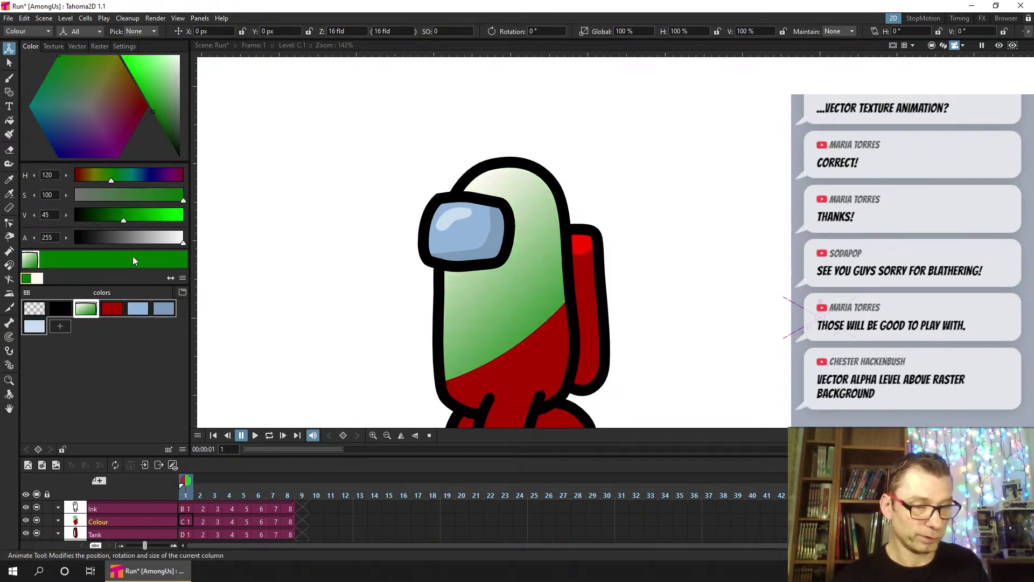
left_click(124, 47)
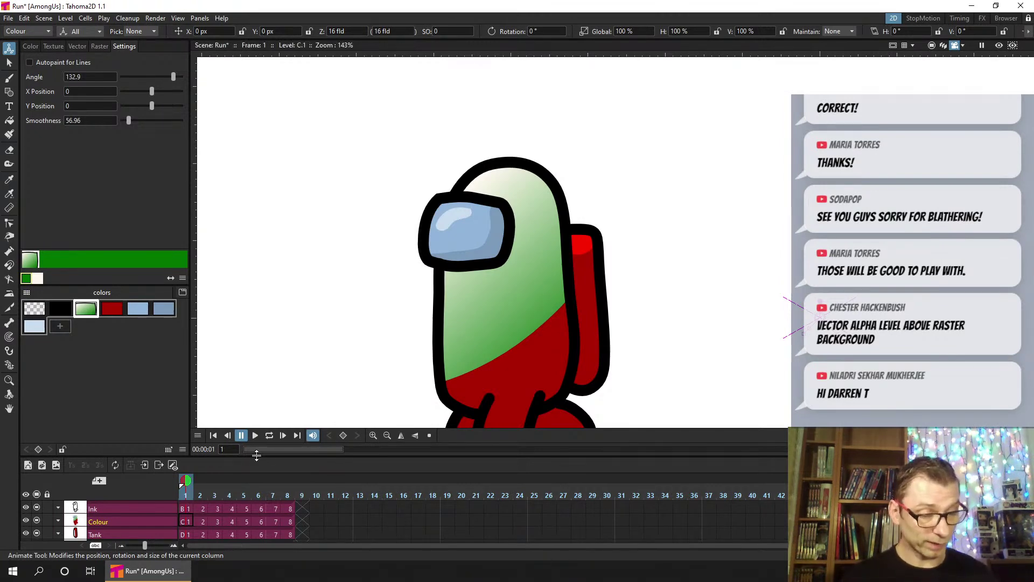
Hide the Colour layer temporarily and bring up the new-level settings for a Raster Level without creating one
left_click_drag(256, 457, 264, 417)
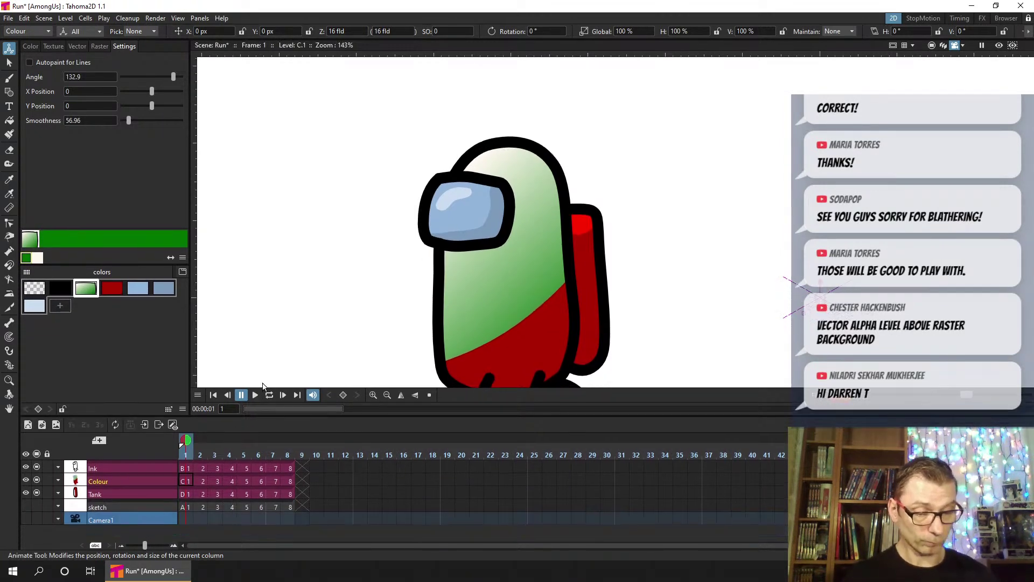
left_click(104, 482)
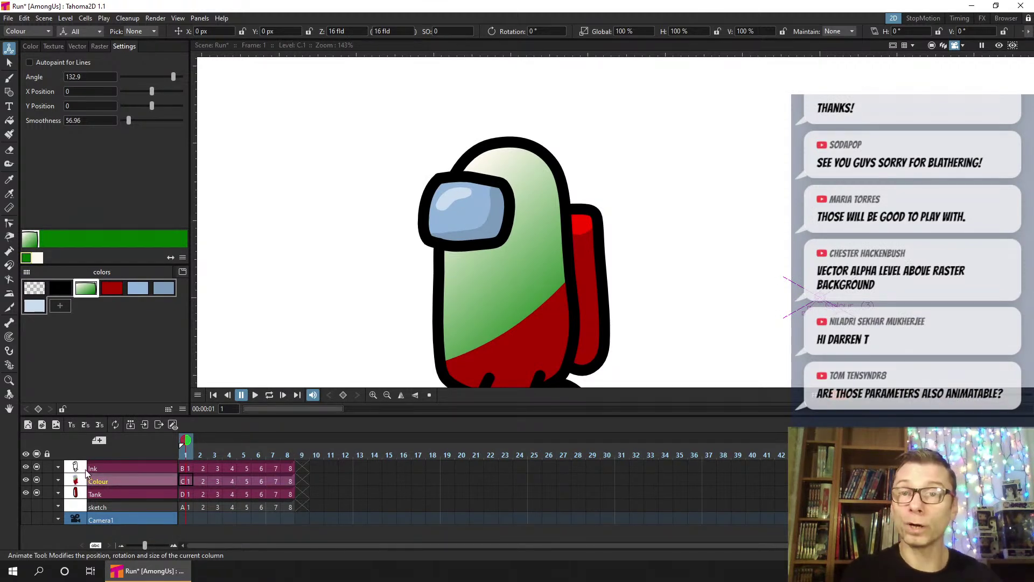
left_click(36, 480)
left_click(185, 479)
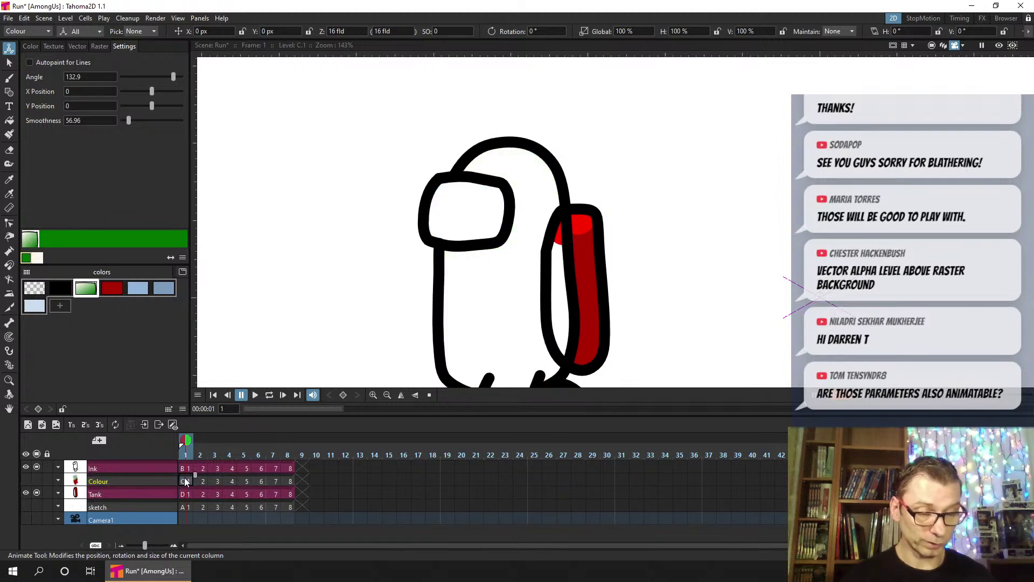
left_click(56, 425)
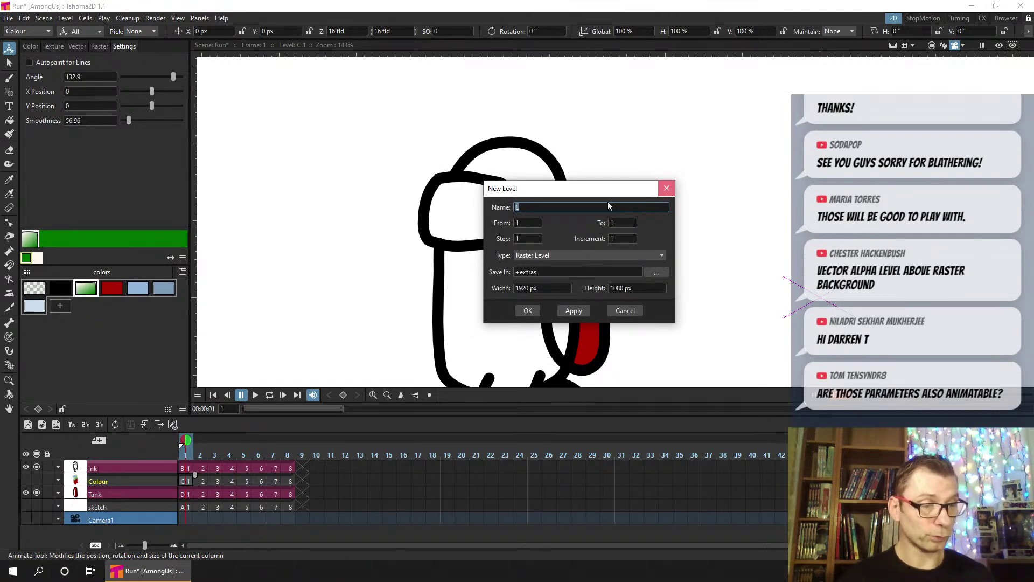
left_click(667, 190)
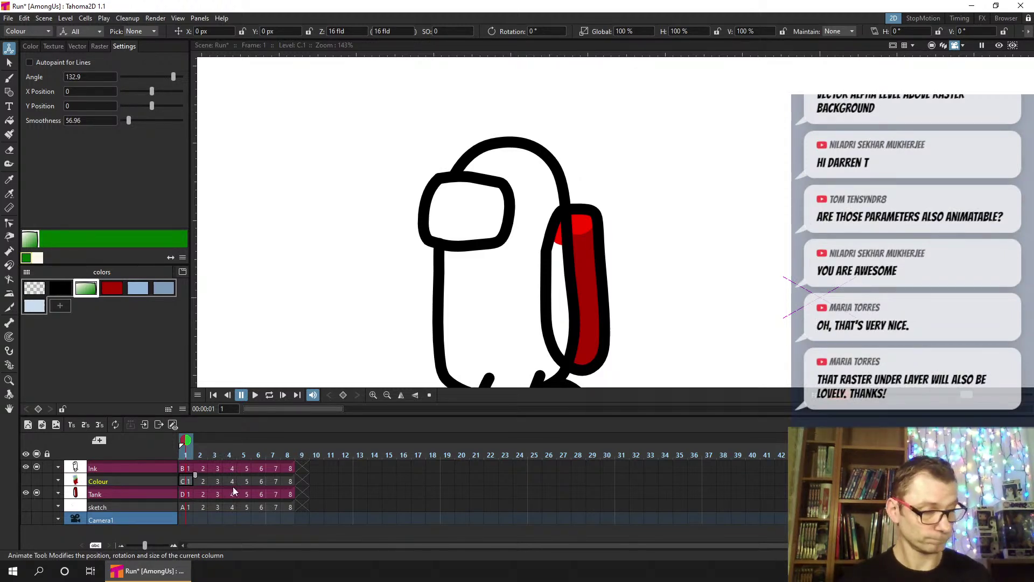
left_click(27, 479)
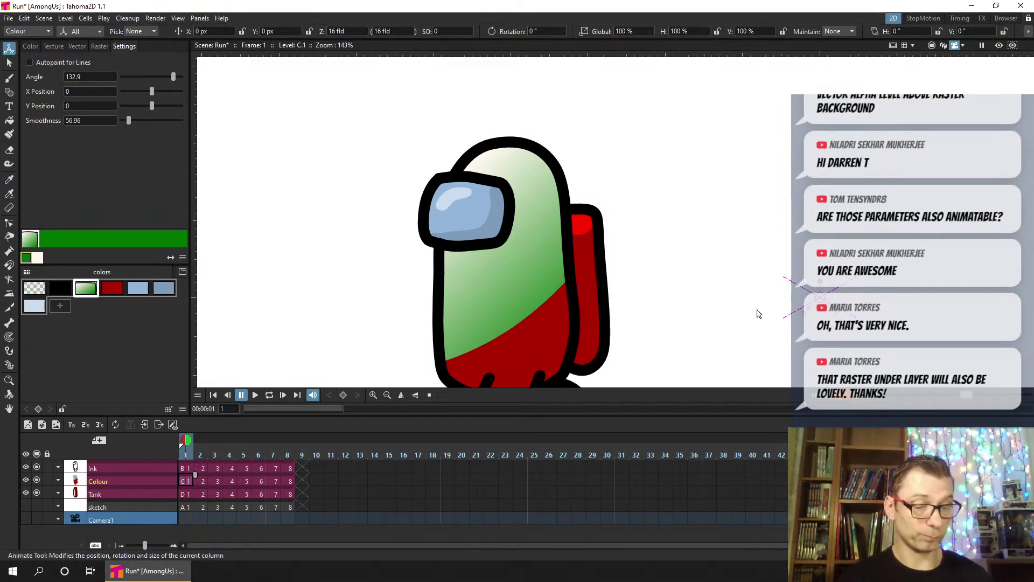
Undo the body colour's gradient edits back to the green vector brush style
key("ctrl+z")
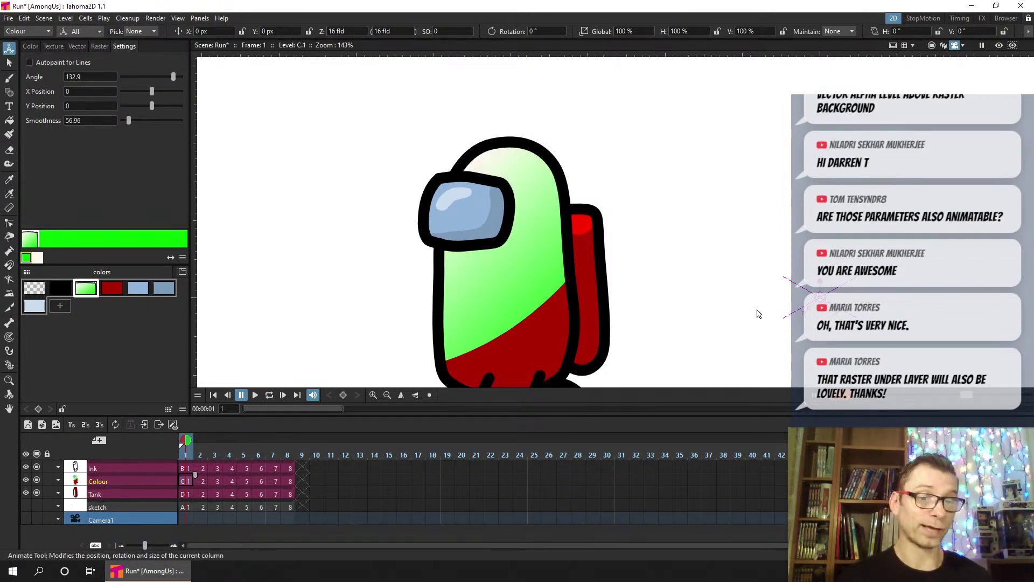
key("ctrl+z")
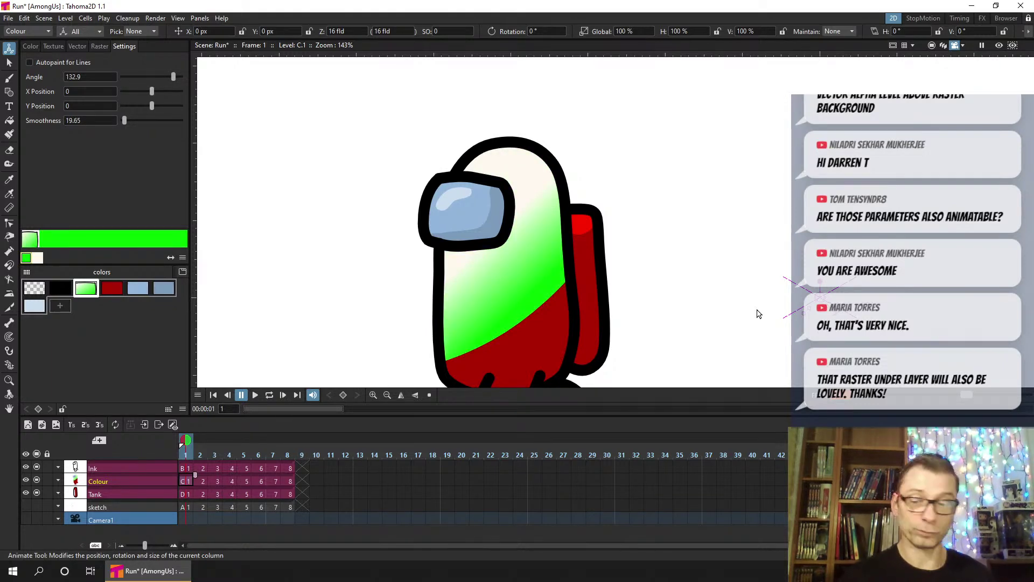
key("ctrl+z")
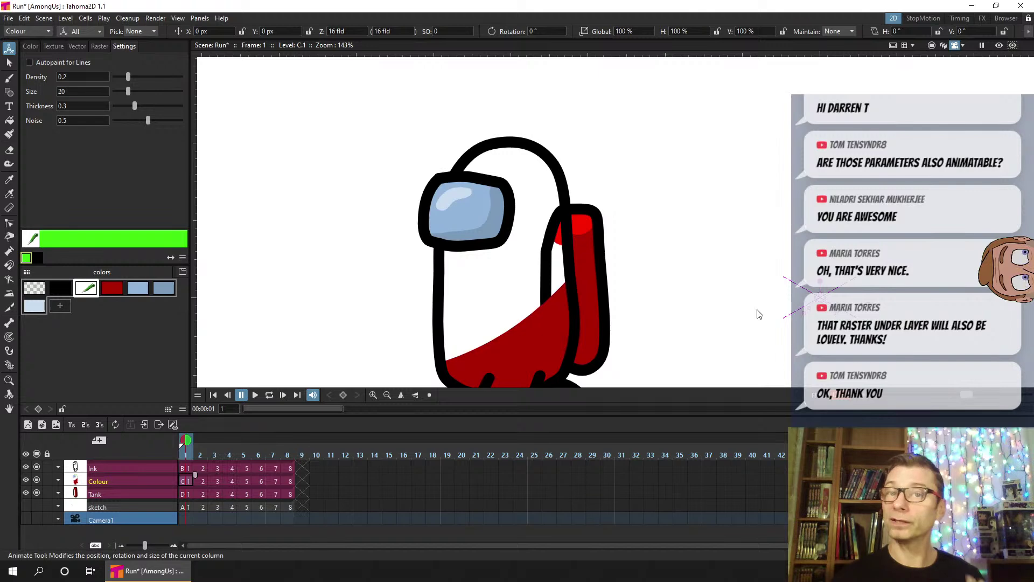
Quit Tahoma2D, discarding the scene changes and leaving the modified B.pli and C.pli palettes unsaved
left_click(1019, 7)
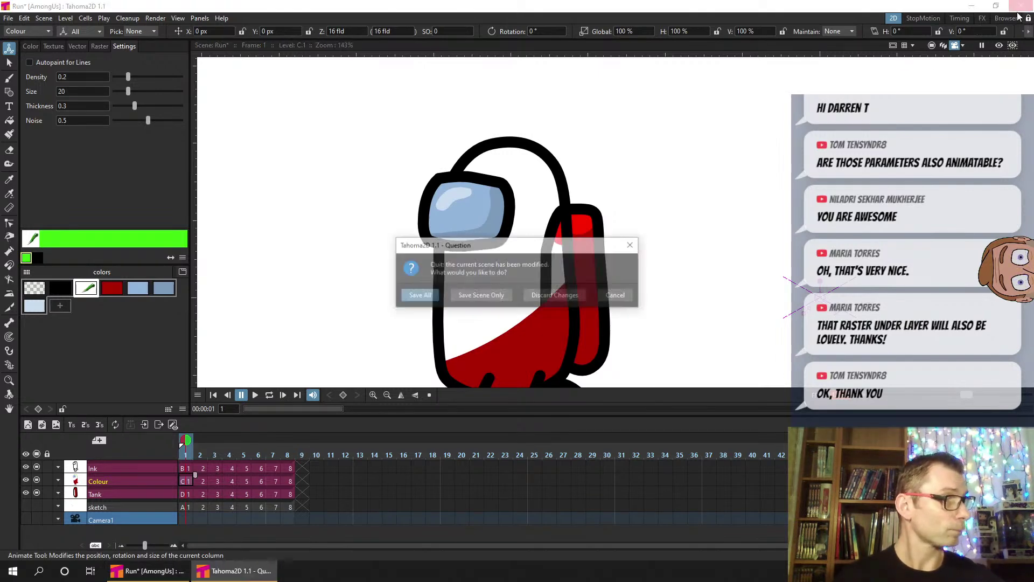
left_click(557, 295)
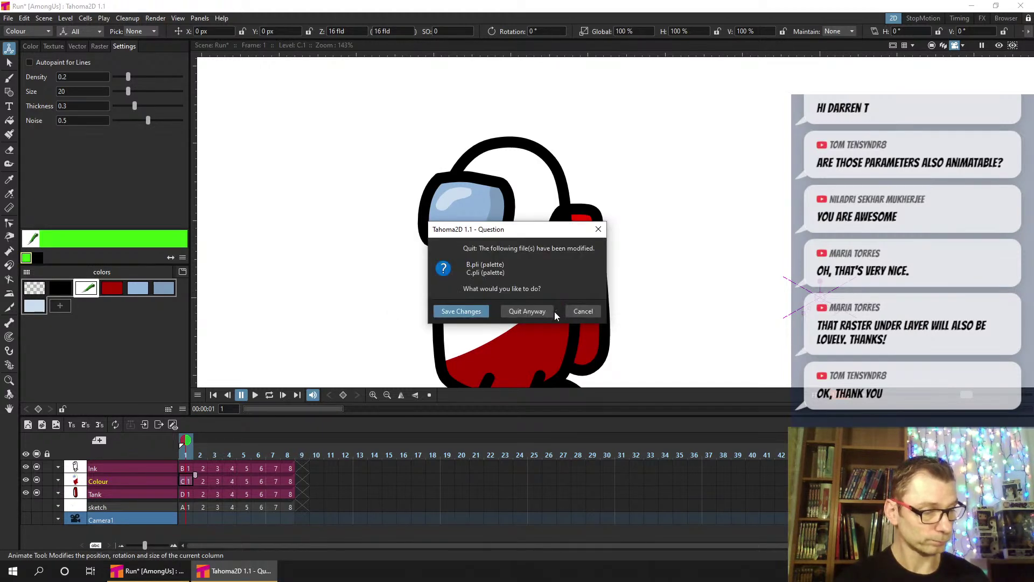
left_click(540, 311)
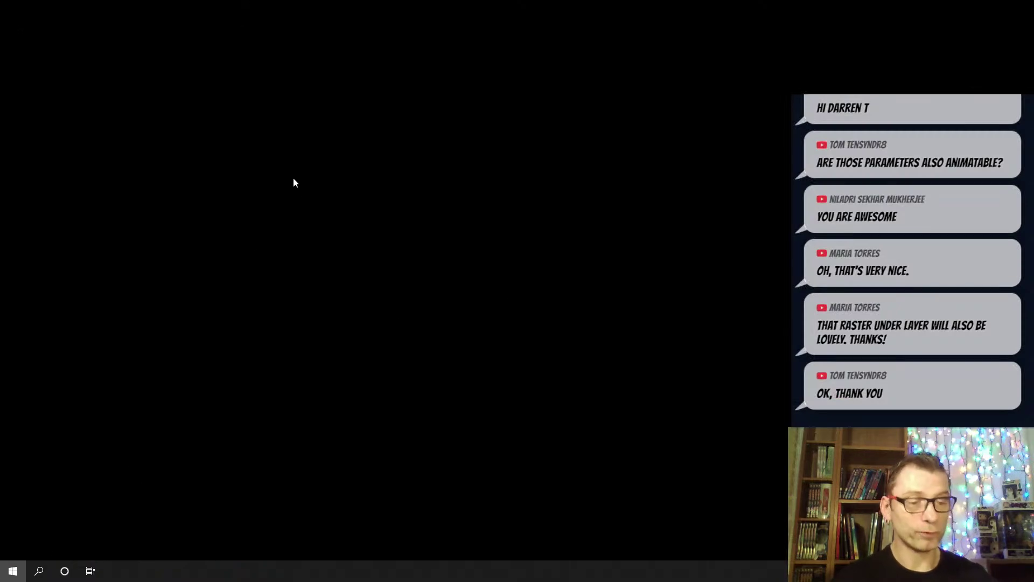
Relaunch Tahoma2D and open the recent Run scene of the AmongUs project
key("super")
left_click(441, 161)
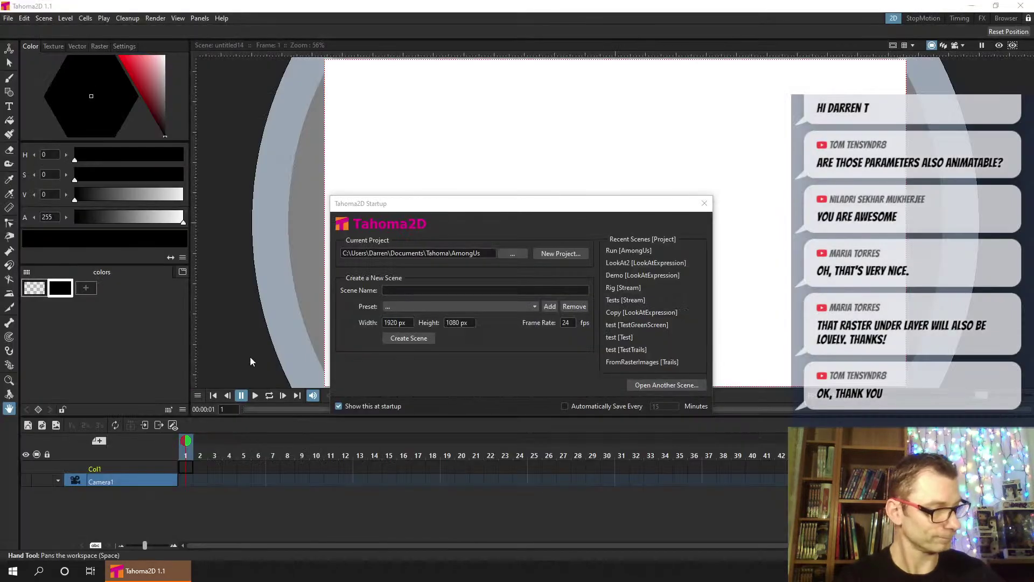
left_click(620, 251)
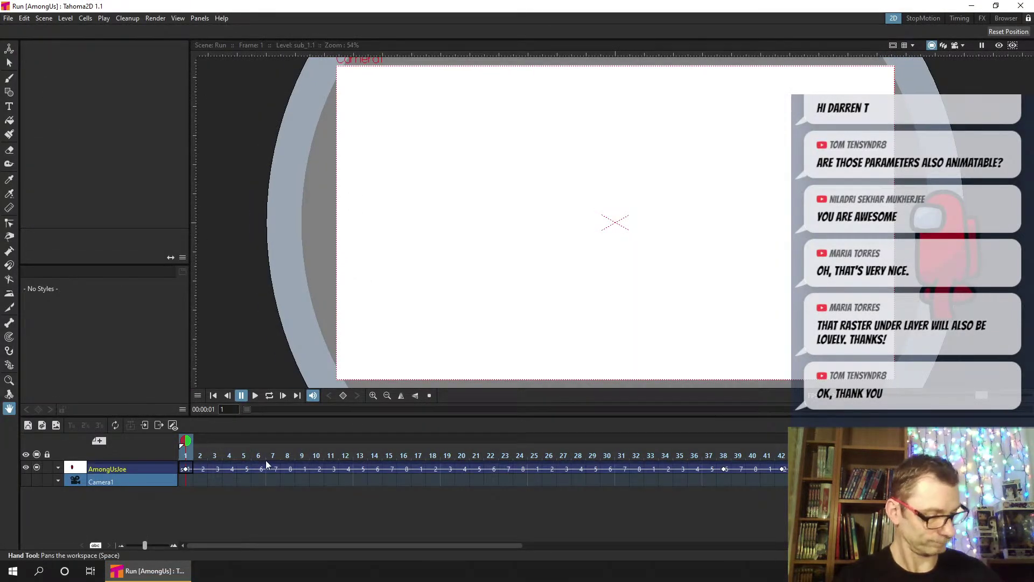
Play the run animation in Camera View on a continuous loop
left_click(257, 396)
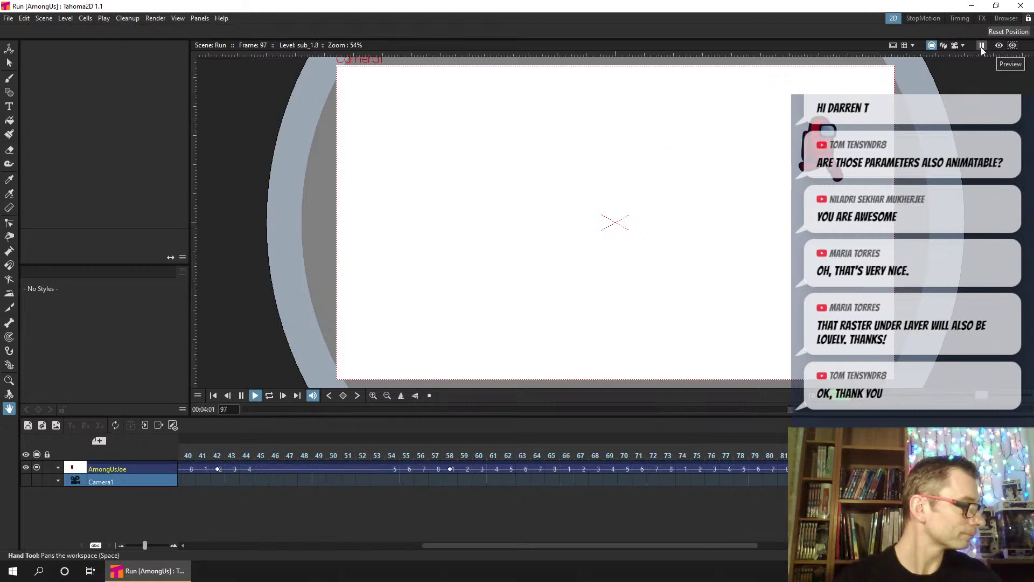
left_click(955, 45)
left_click(268, 396)
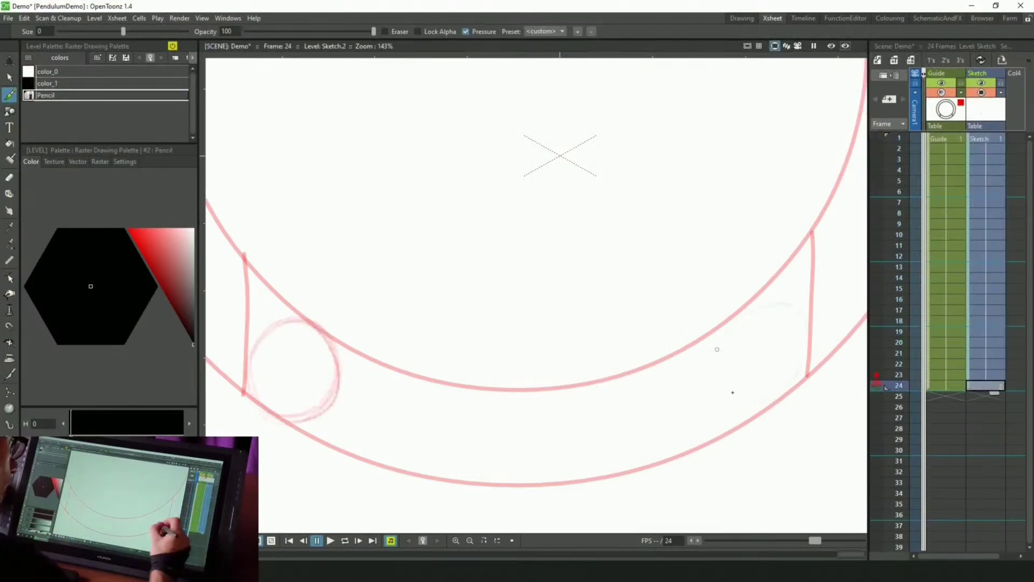
In OpenToonz's pendulum demo, sketch a ball between the arc guides near the right-hand guide line on frame 24 of the Sketch level
left_click_drag(716, 347, 765, 302)
key("a")
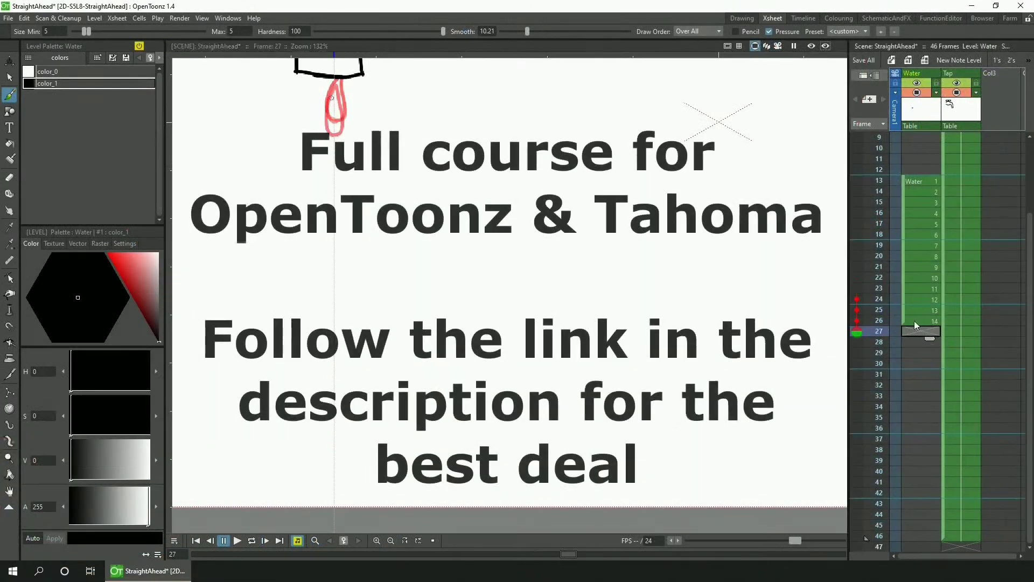
In the StraightAhead scene, draw the falling water drop frame by frame on the Water level, ending with a splash on frame 33
left_click_drag(330, 155, 347, 148)
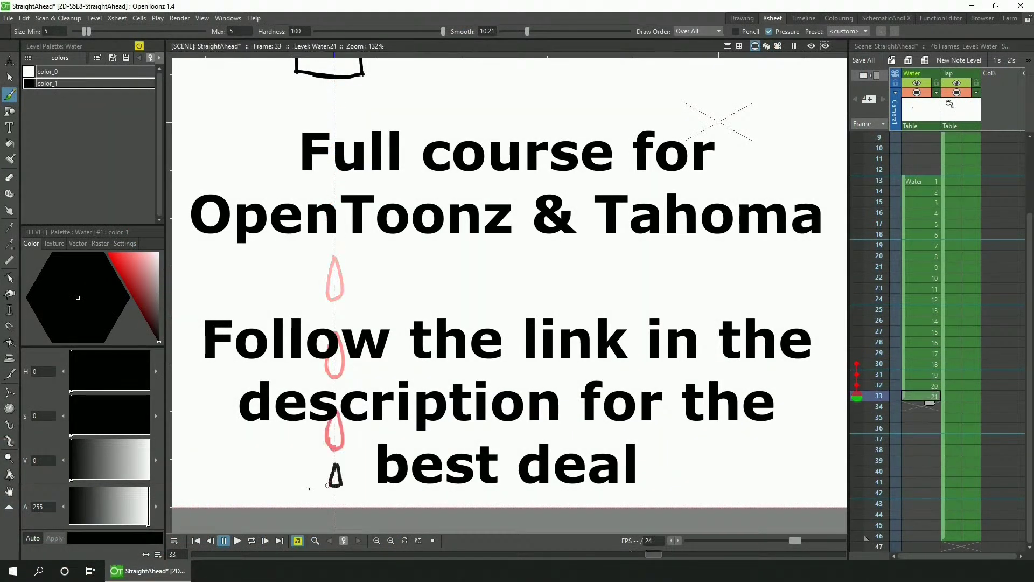
key("period")
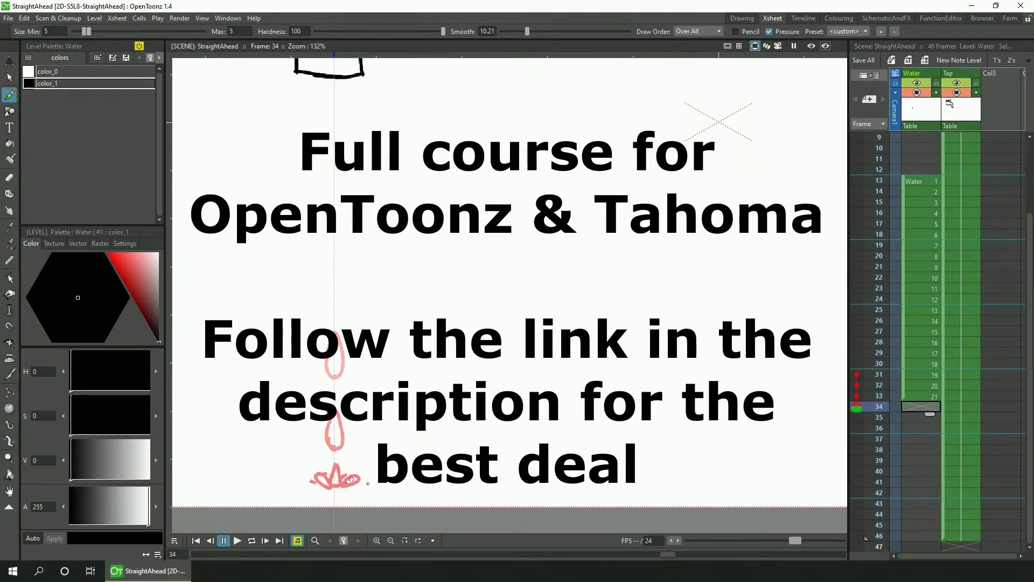